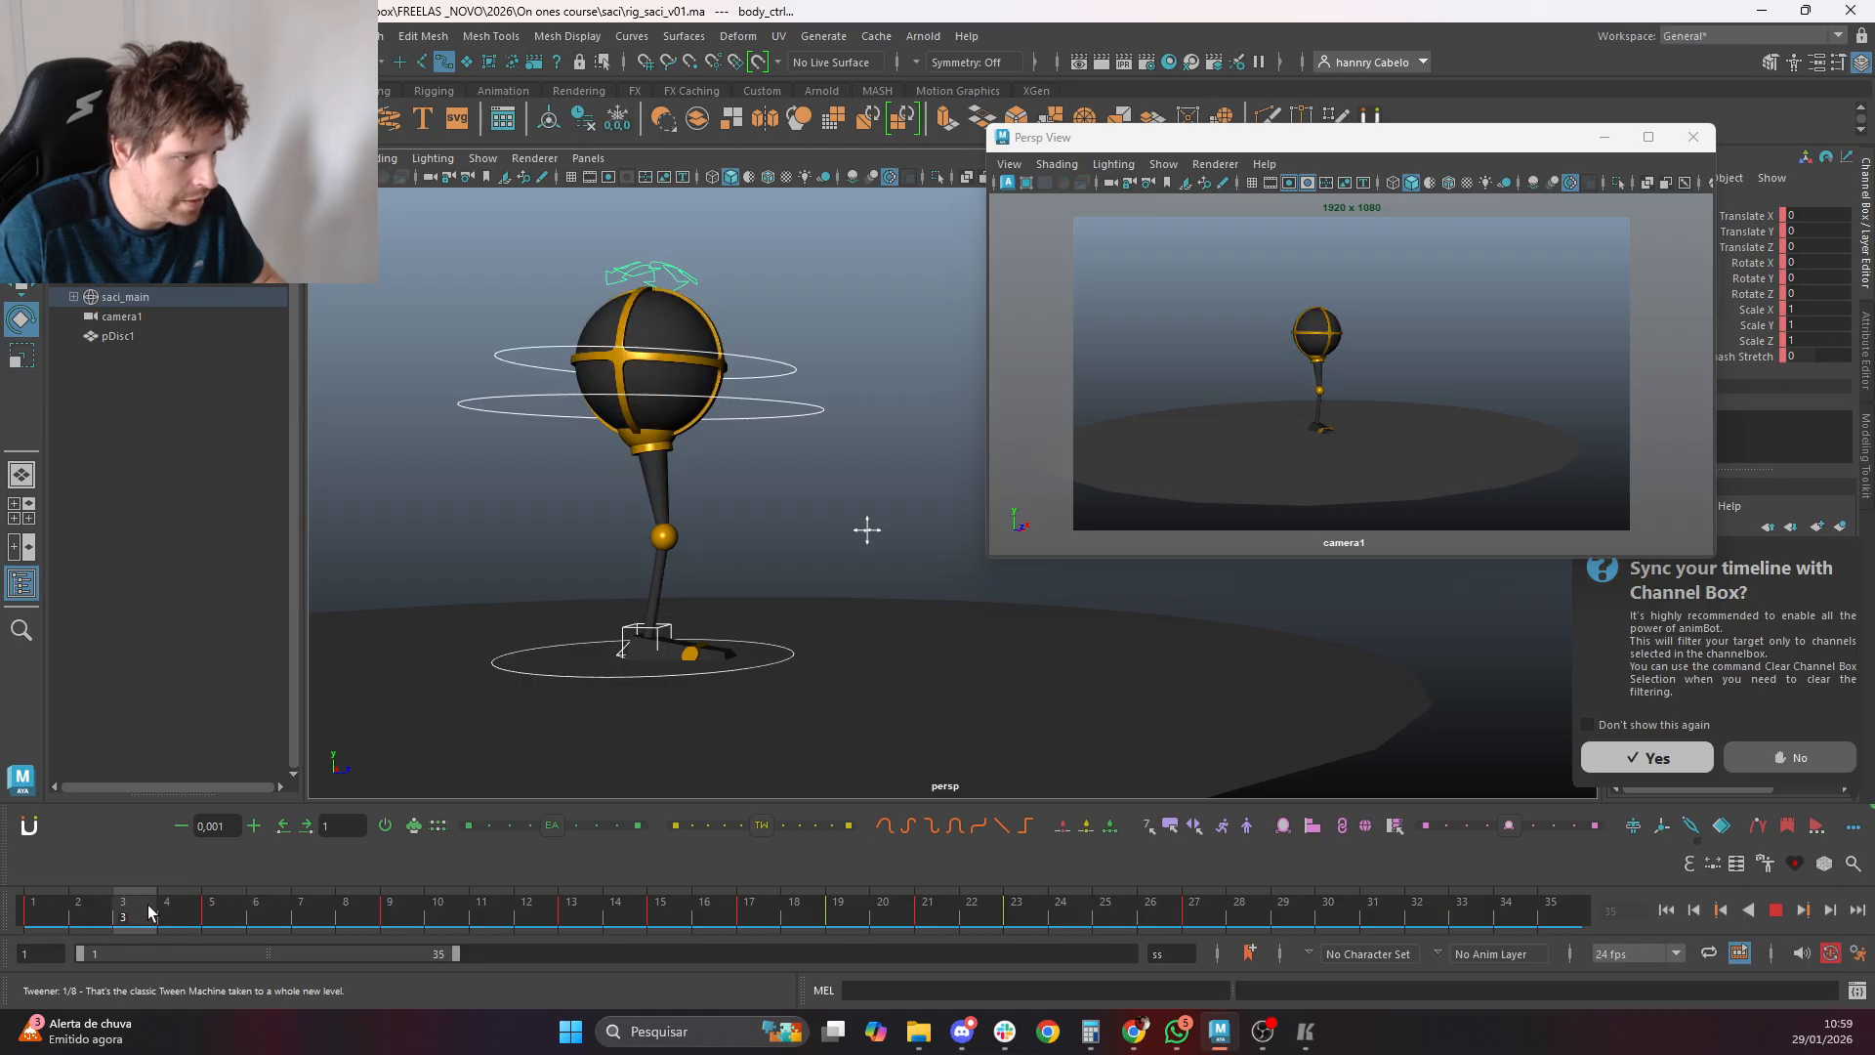
Rotate the torso control at frame 3 to about -0.135 in X, -0.057 in Y and -0.443 in Z
{"action": "key", "text": "e"}
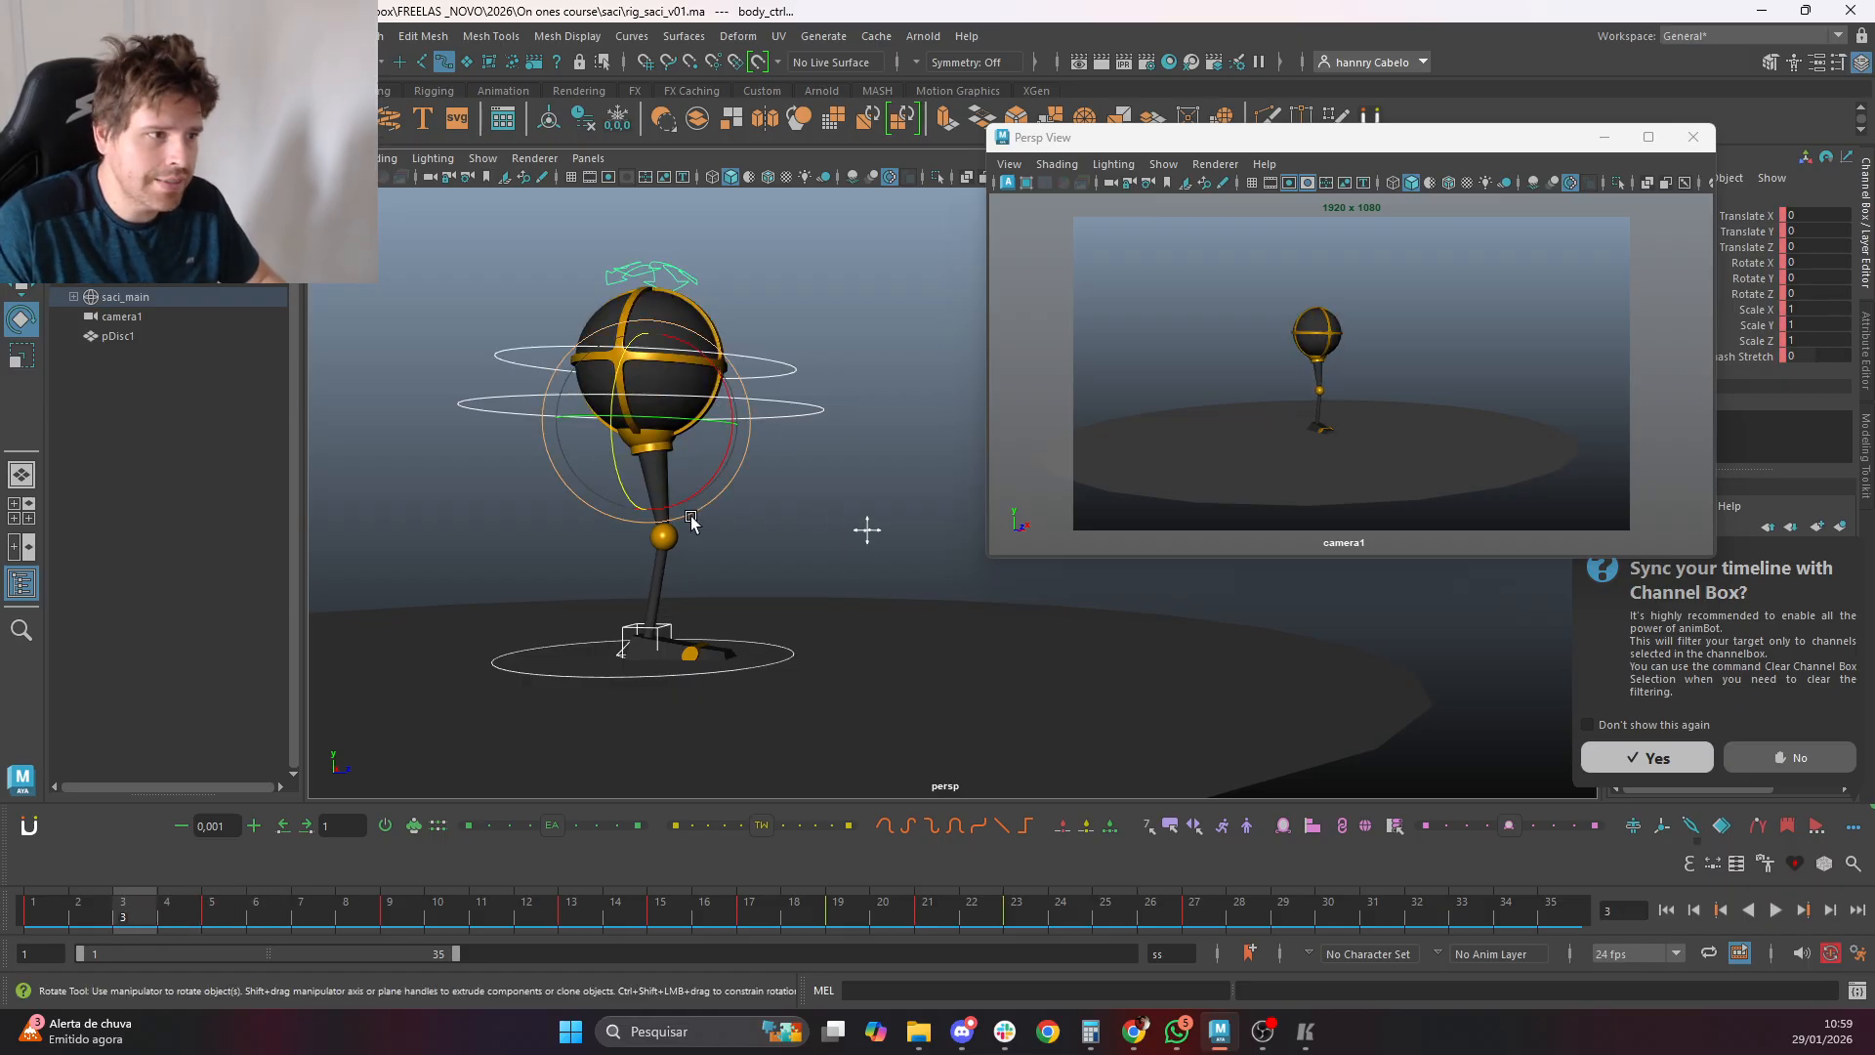
{"action": "left_click_drag", "start_coordinate": [692, 520], "coordinate": [789, 403], "text": "alt"}
{"action": "left_click", "coordinate": [779, 369]}
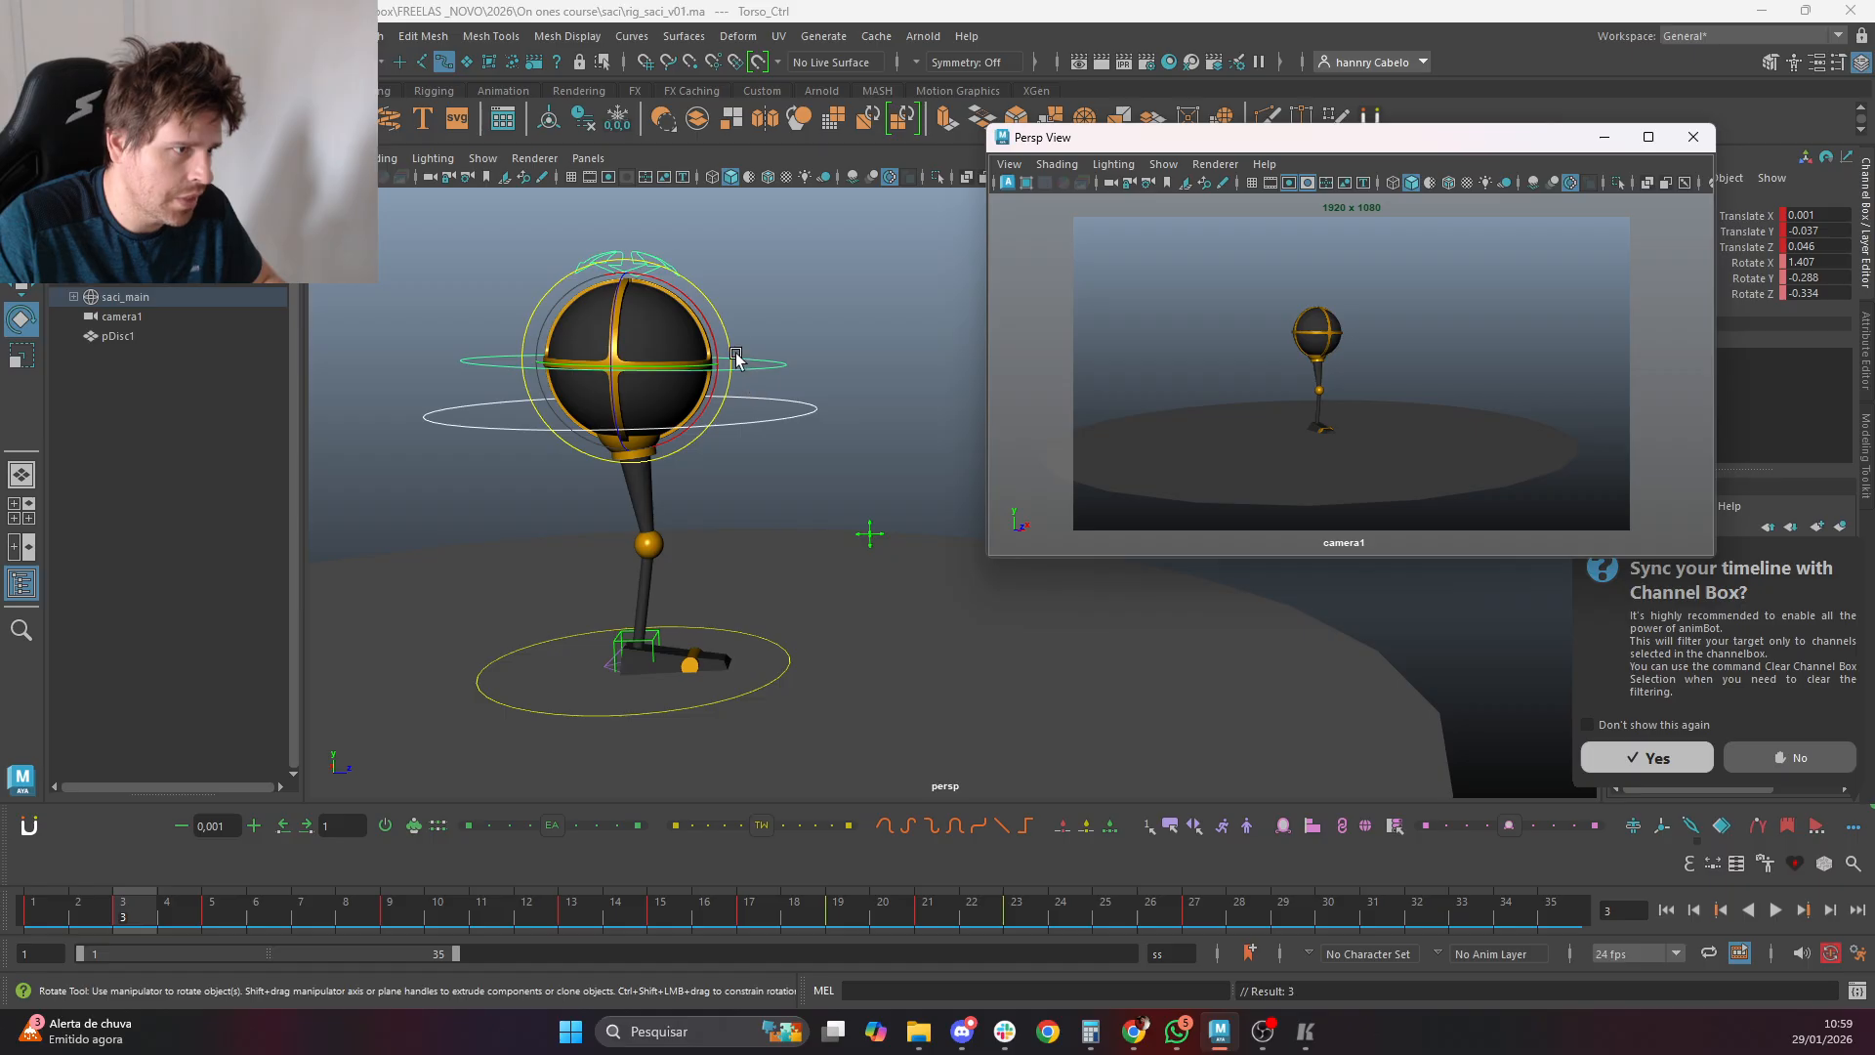
{"action": "left_click_drag", "start_coordinate": [736, 356], "coordinate": [724, 329]}
Flip between the keys around frame 3 to compare the torso pose with the neighbouring poses
{"action": "key", "text": "comma"}
{"action": "key", "text": "period"}
{"action": "key", "text": "period"}
{"action": "key", "text": "period"}
{"action": "key", "text": "comma"}
{"action": "key", "text": "comma"}
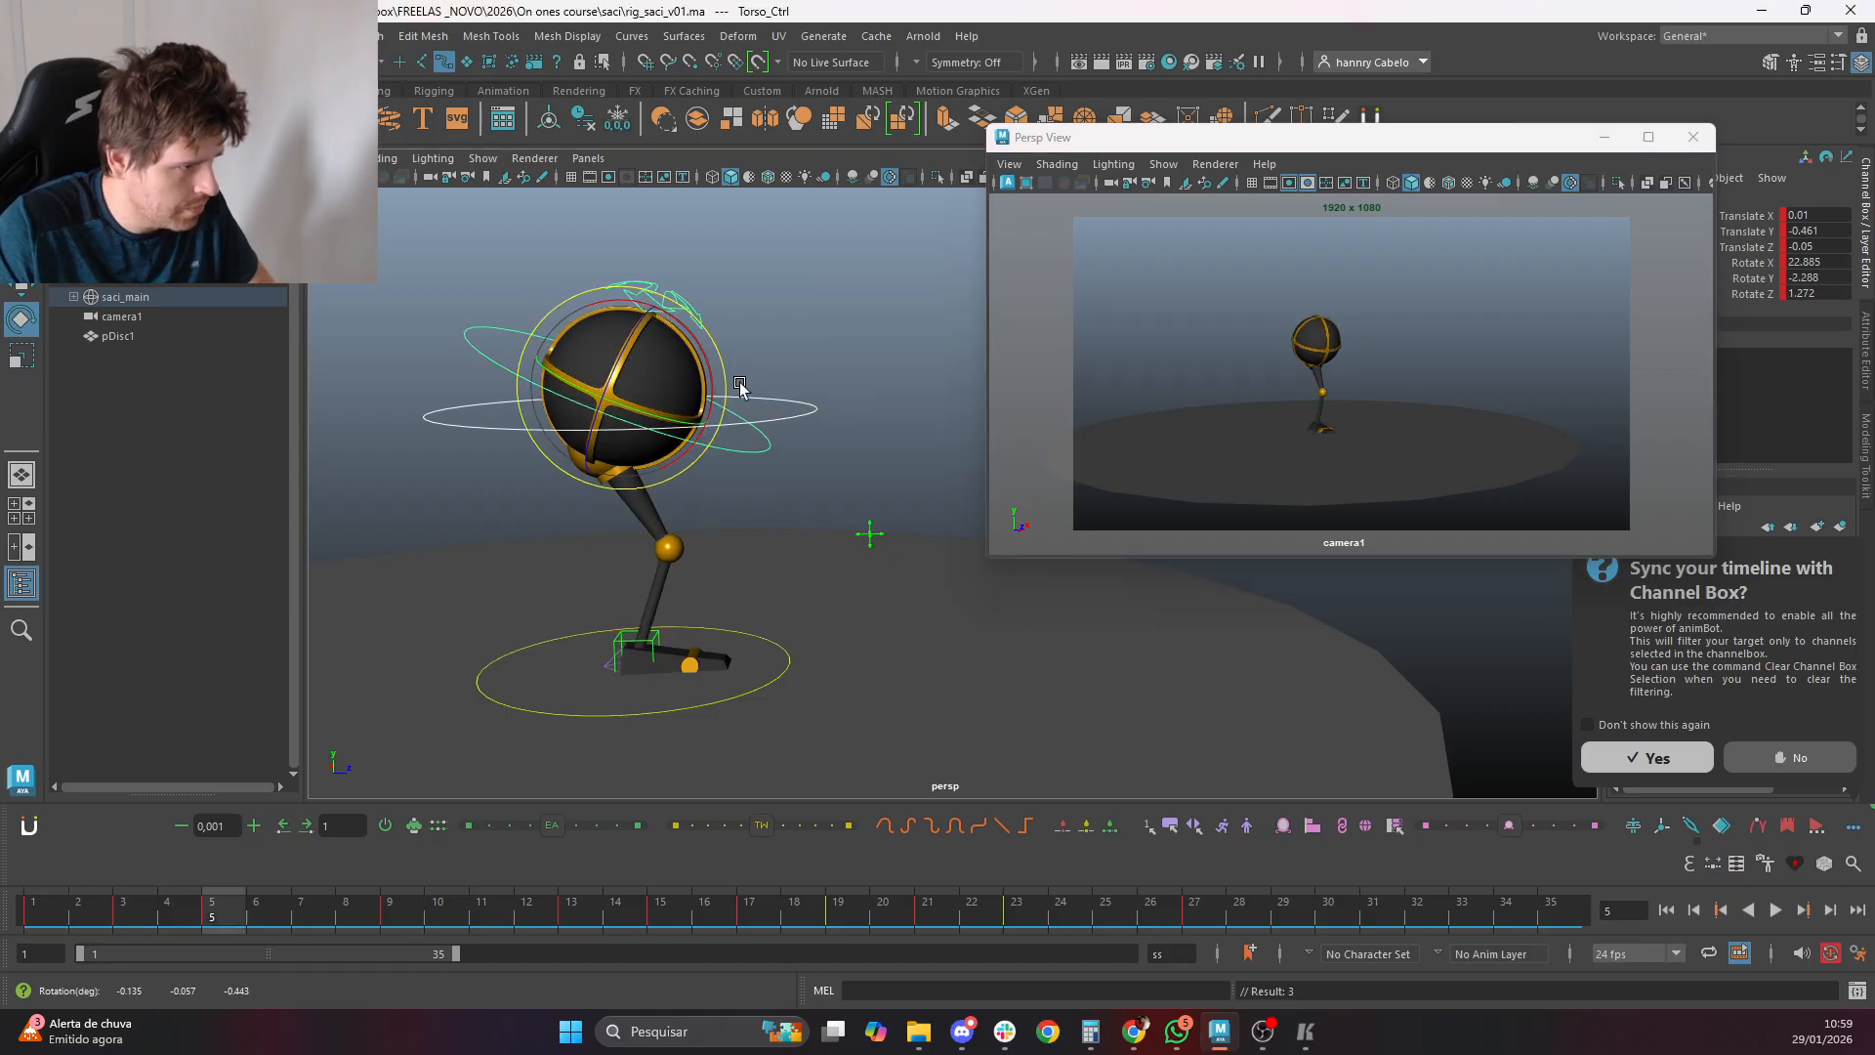
{"action": "key", "text": "period"}
{"action": "key", "text": "comma"}
{"action": "key", "text": "comma"}
{"action": "key", "text": "period"}
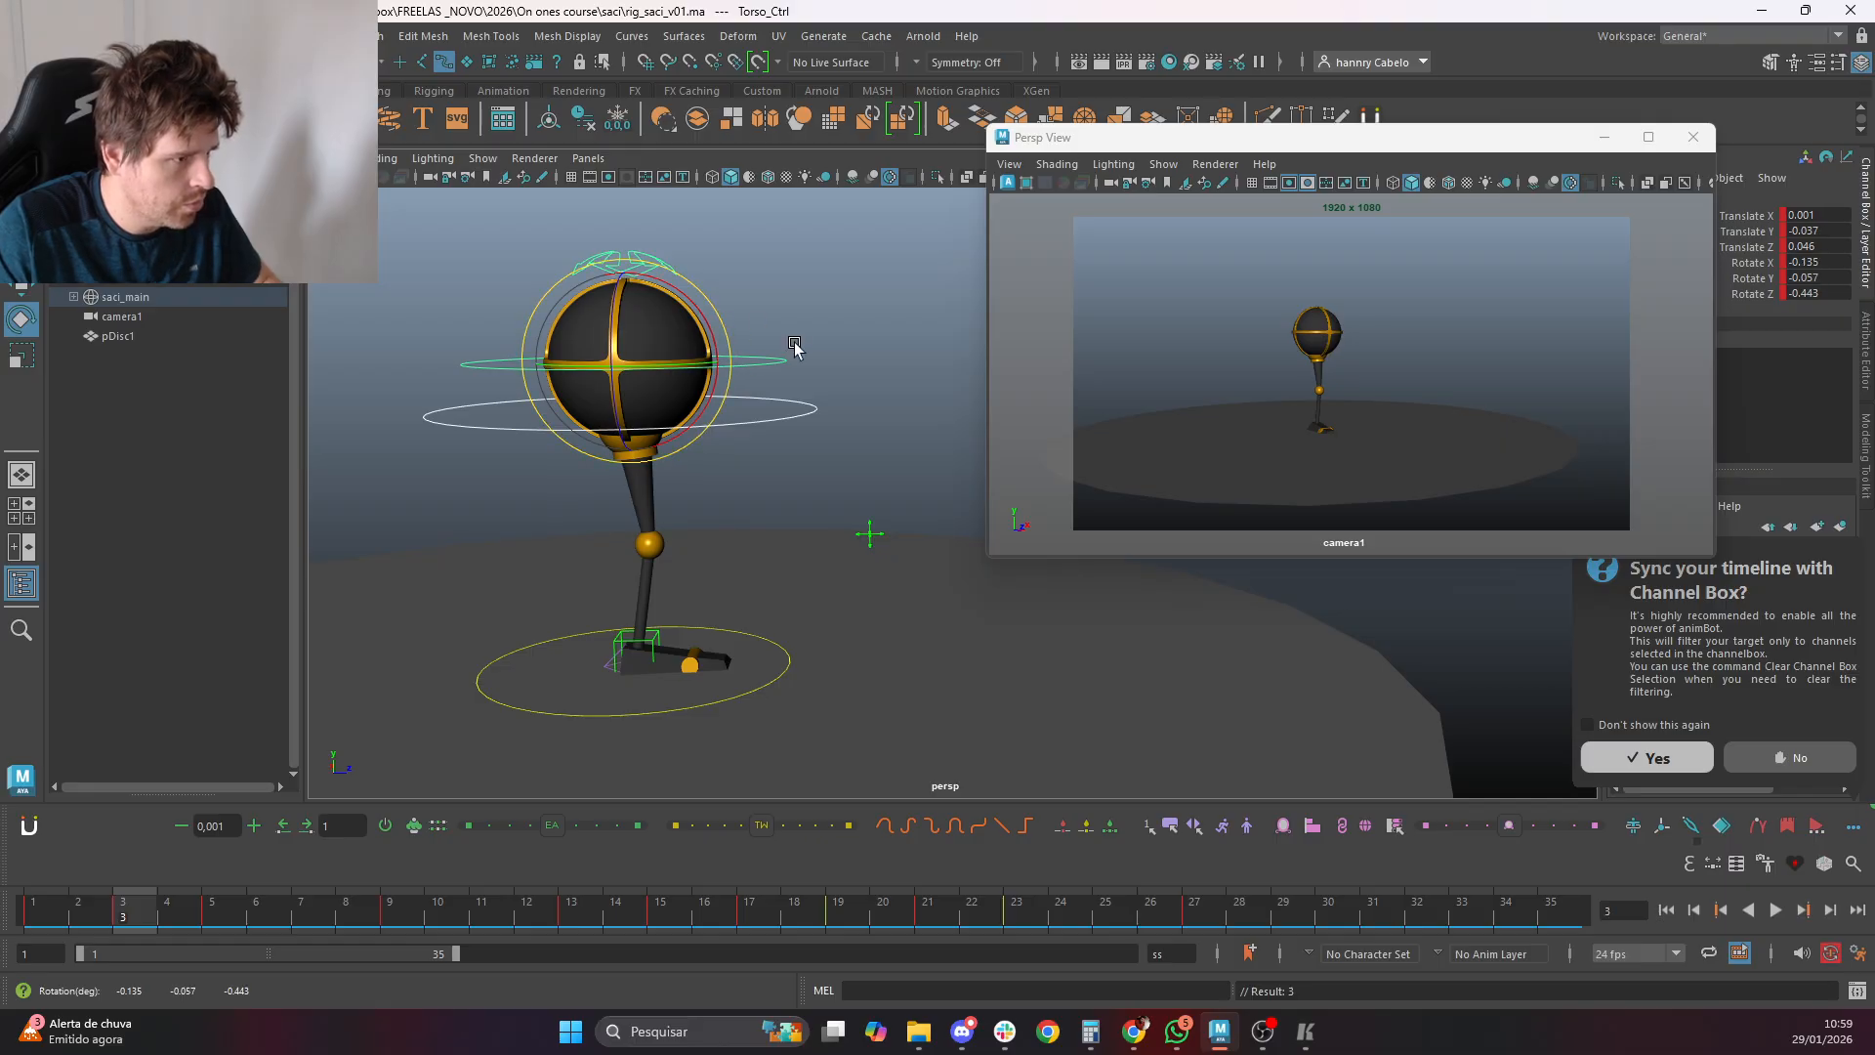
Stretch the body control at frame 3 to about 1.033 in Scale Y
{"action": "left_click", "coordinate": [643, 263]}
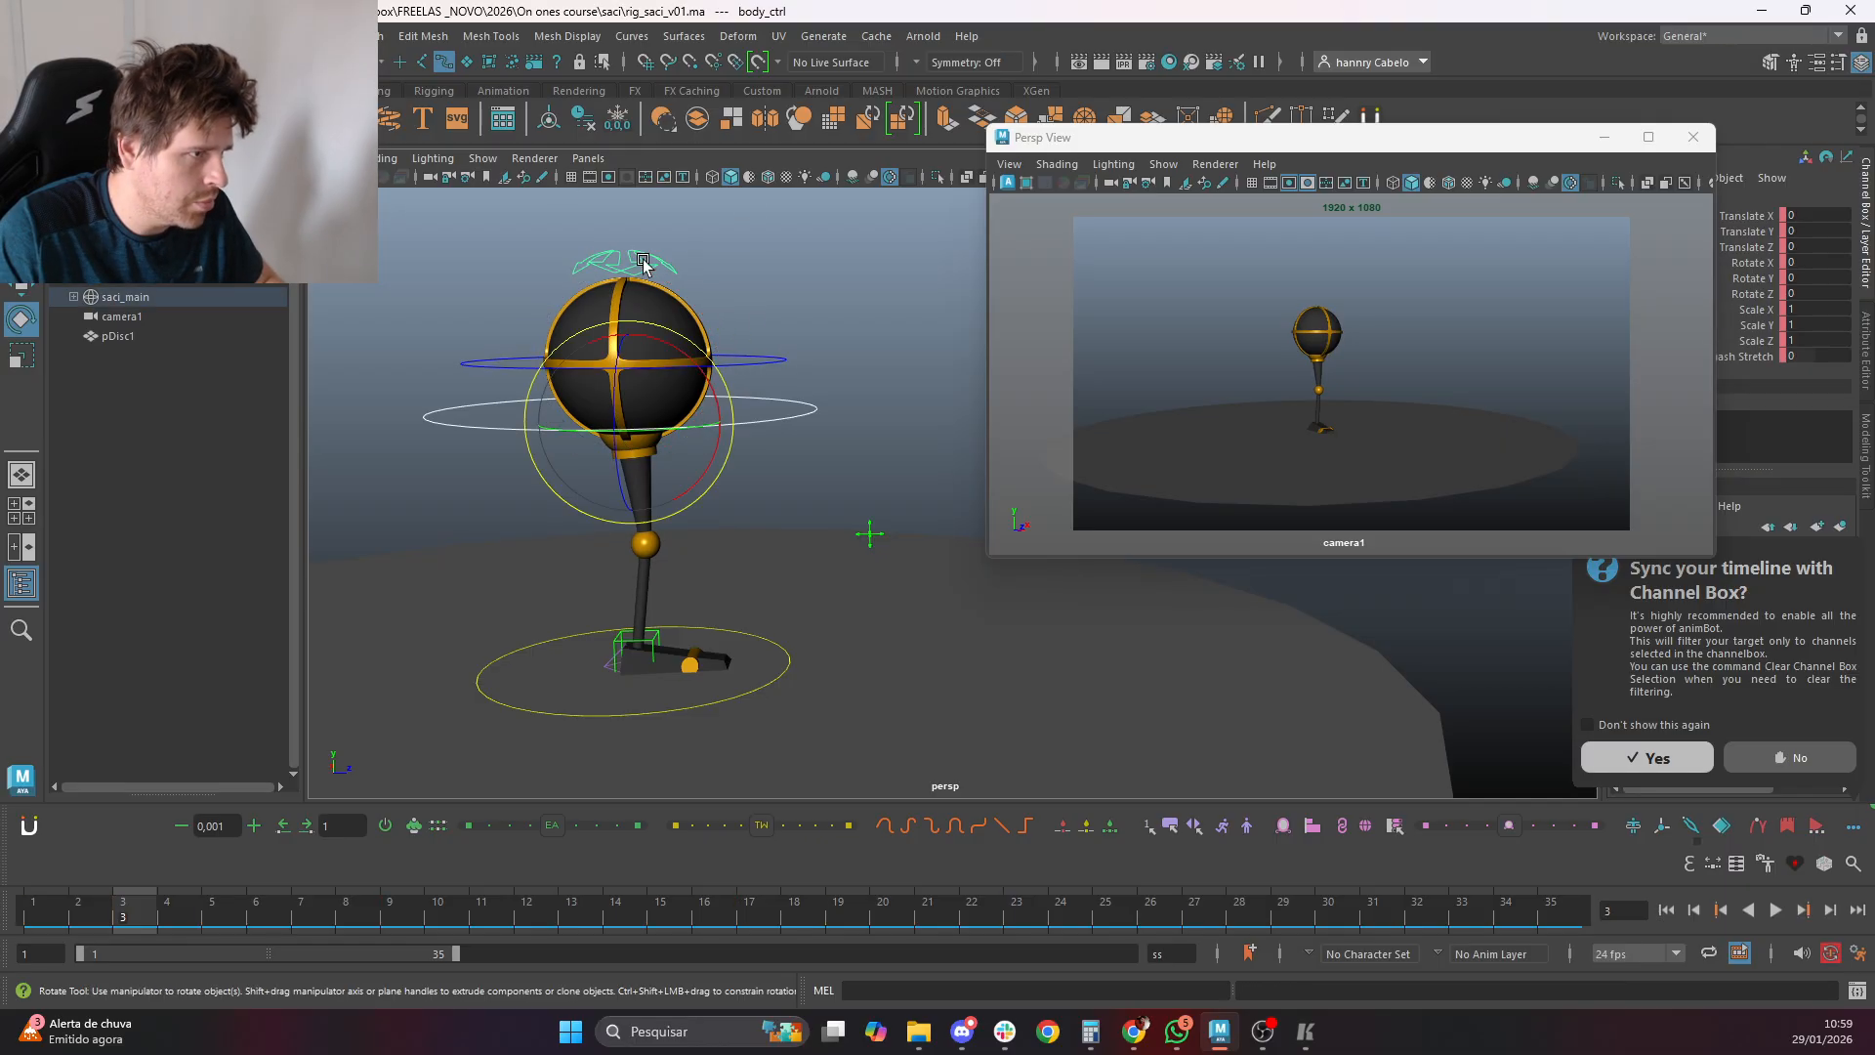
{"action": "key", "text": "alt+Up"}
{"action": "key", "text": "ctrl+z"}
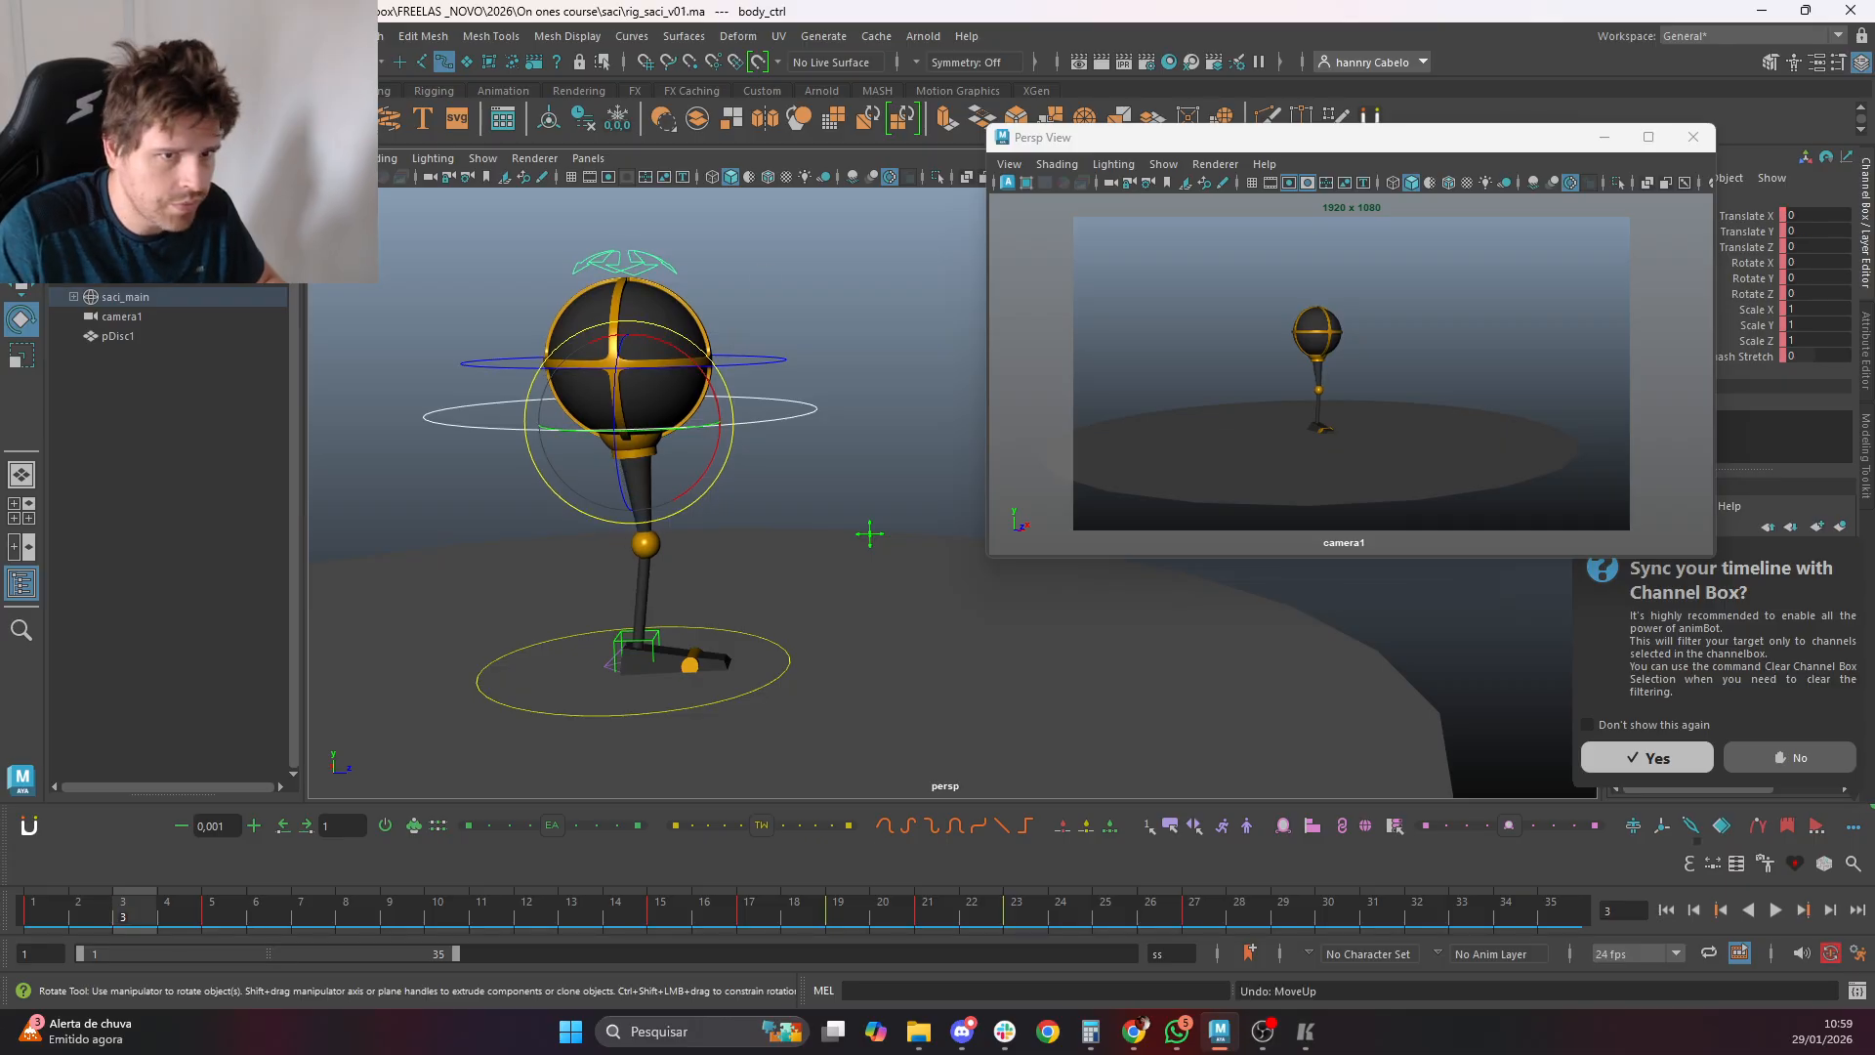
{"action": "key", "text": "r"}
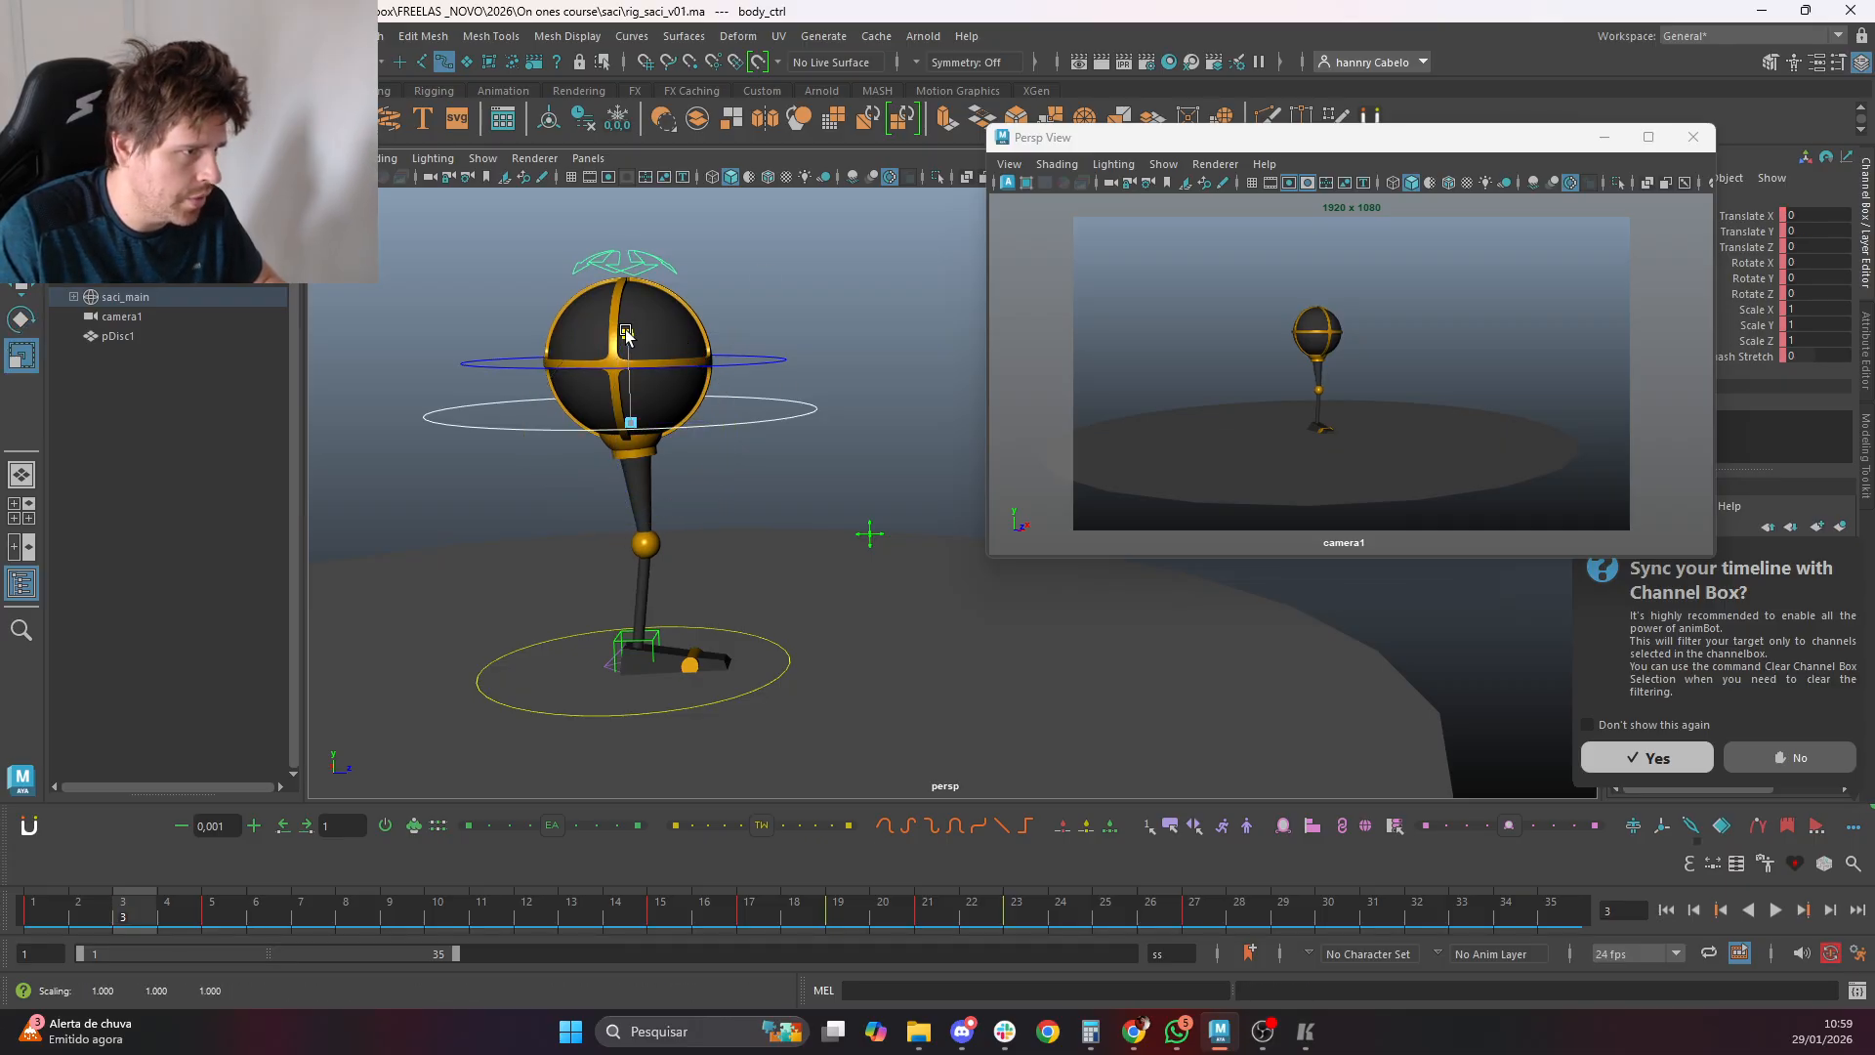
{"action": "left_click_drag", "start_coordinate": [625, 334], "coordinate": [622, 331]}
Compare the stretched frame 3 pose with the adjacent keys and play back the animation
{"action": "key", "text": "comma"}
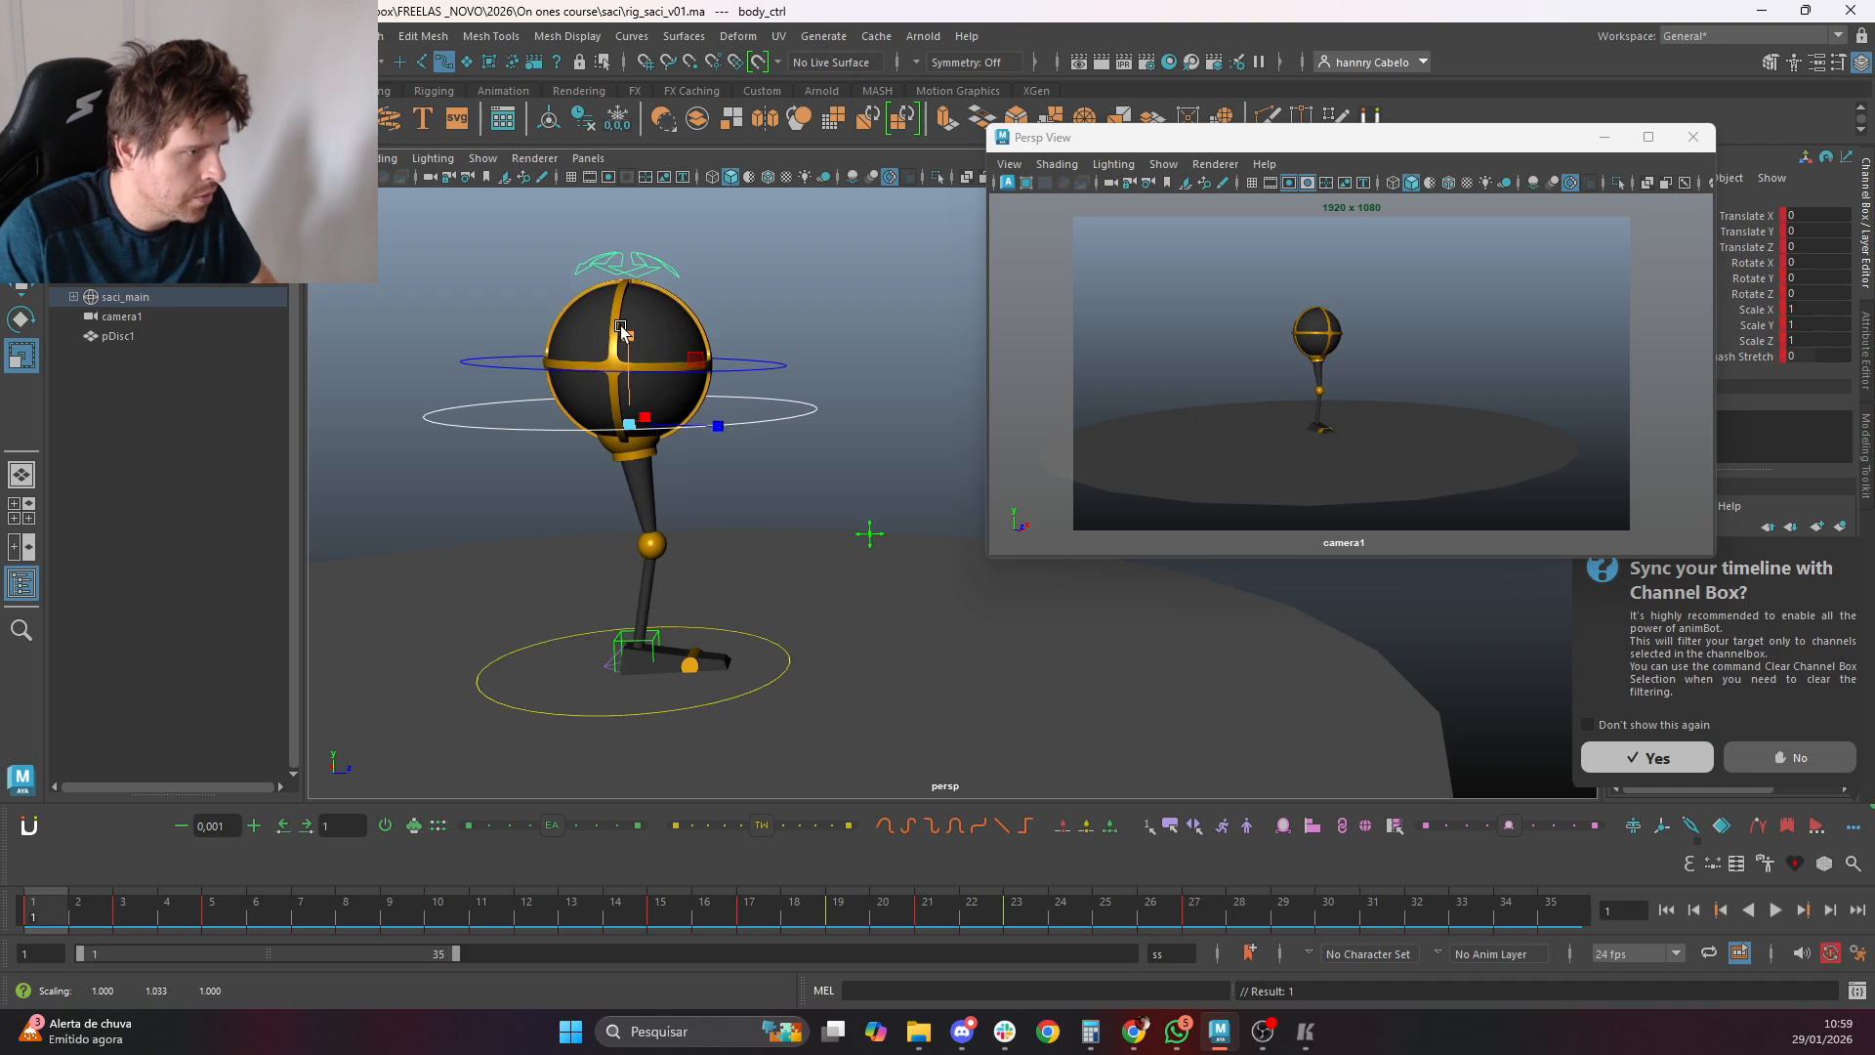
{"action": "key", "text": "period"}
{"action": "key", "text": "period"}
{"action": "key", "text": "comma"}
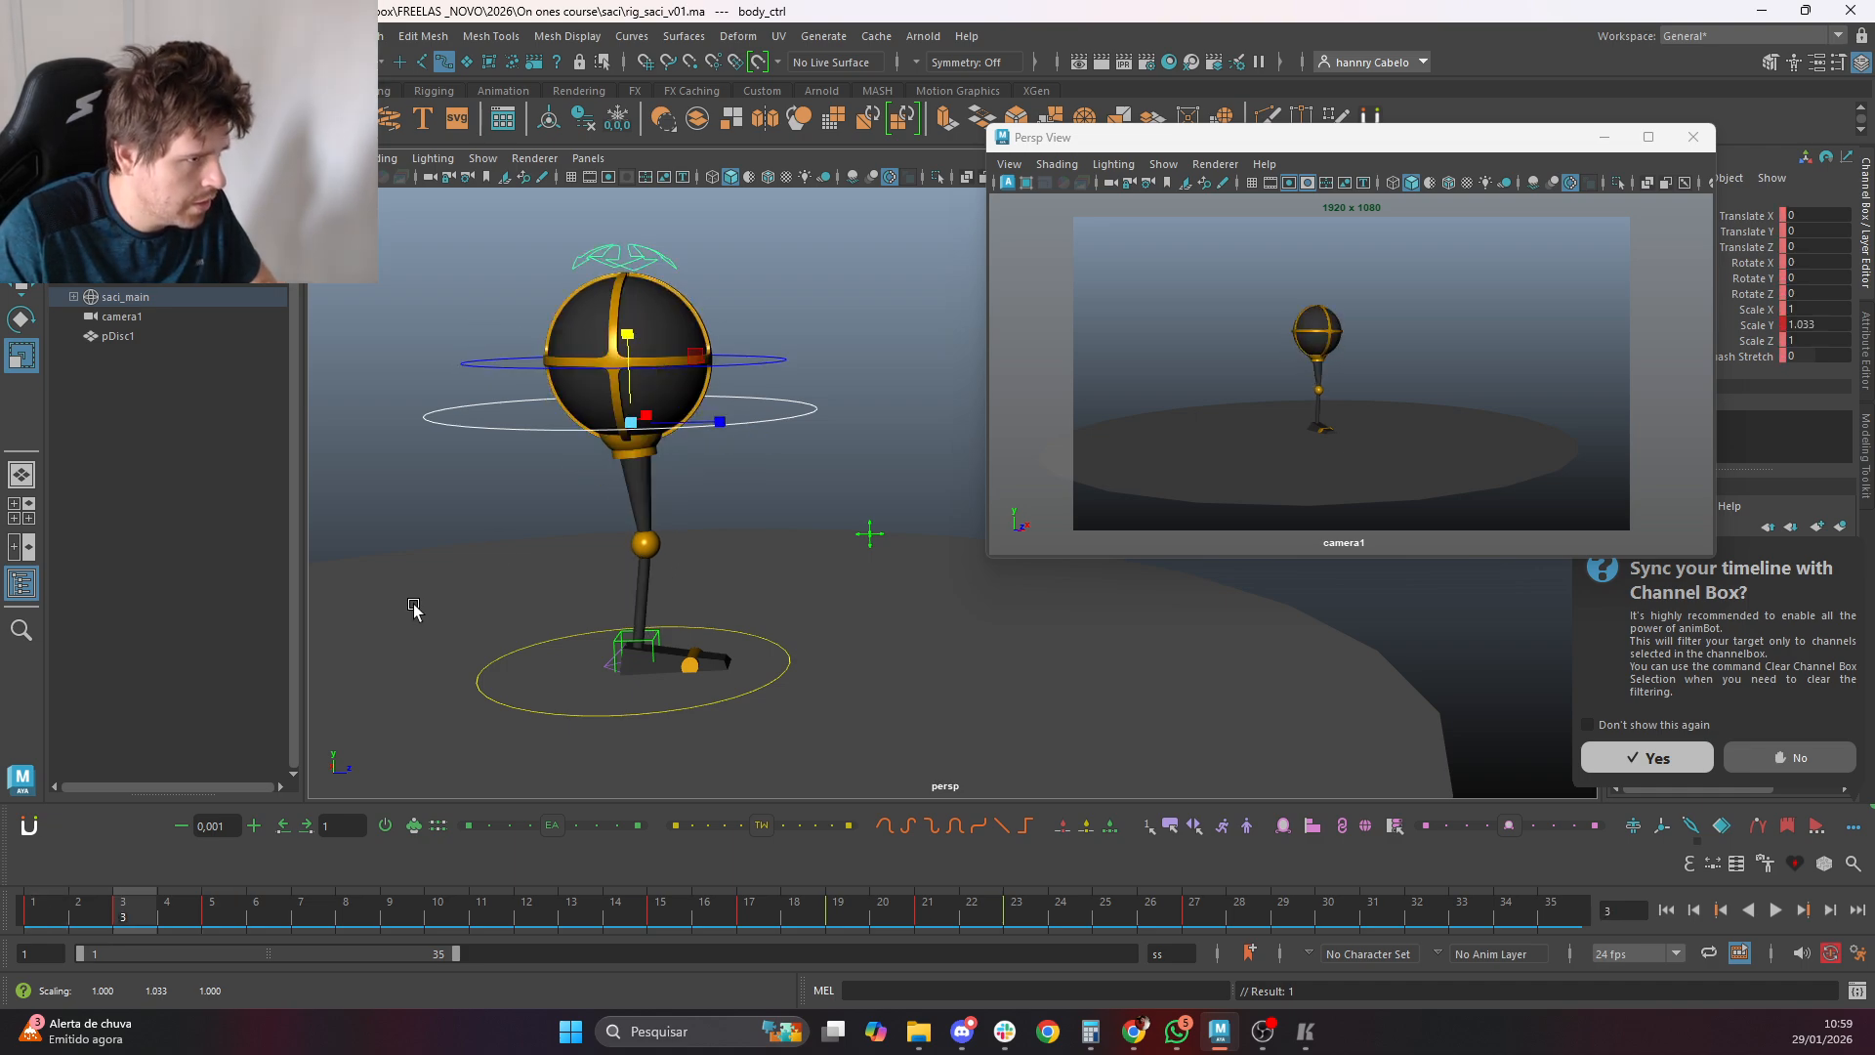
{"action": "key", "text": "comma"}
{"action": "key", "text": "period"}
{"action": "key", "text": "period"}
{"action": "key", "text": "comma"}
{"action": "key", "text": "comma"}
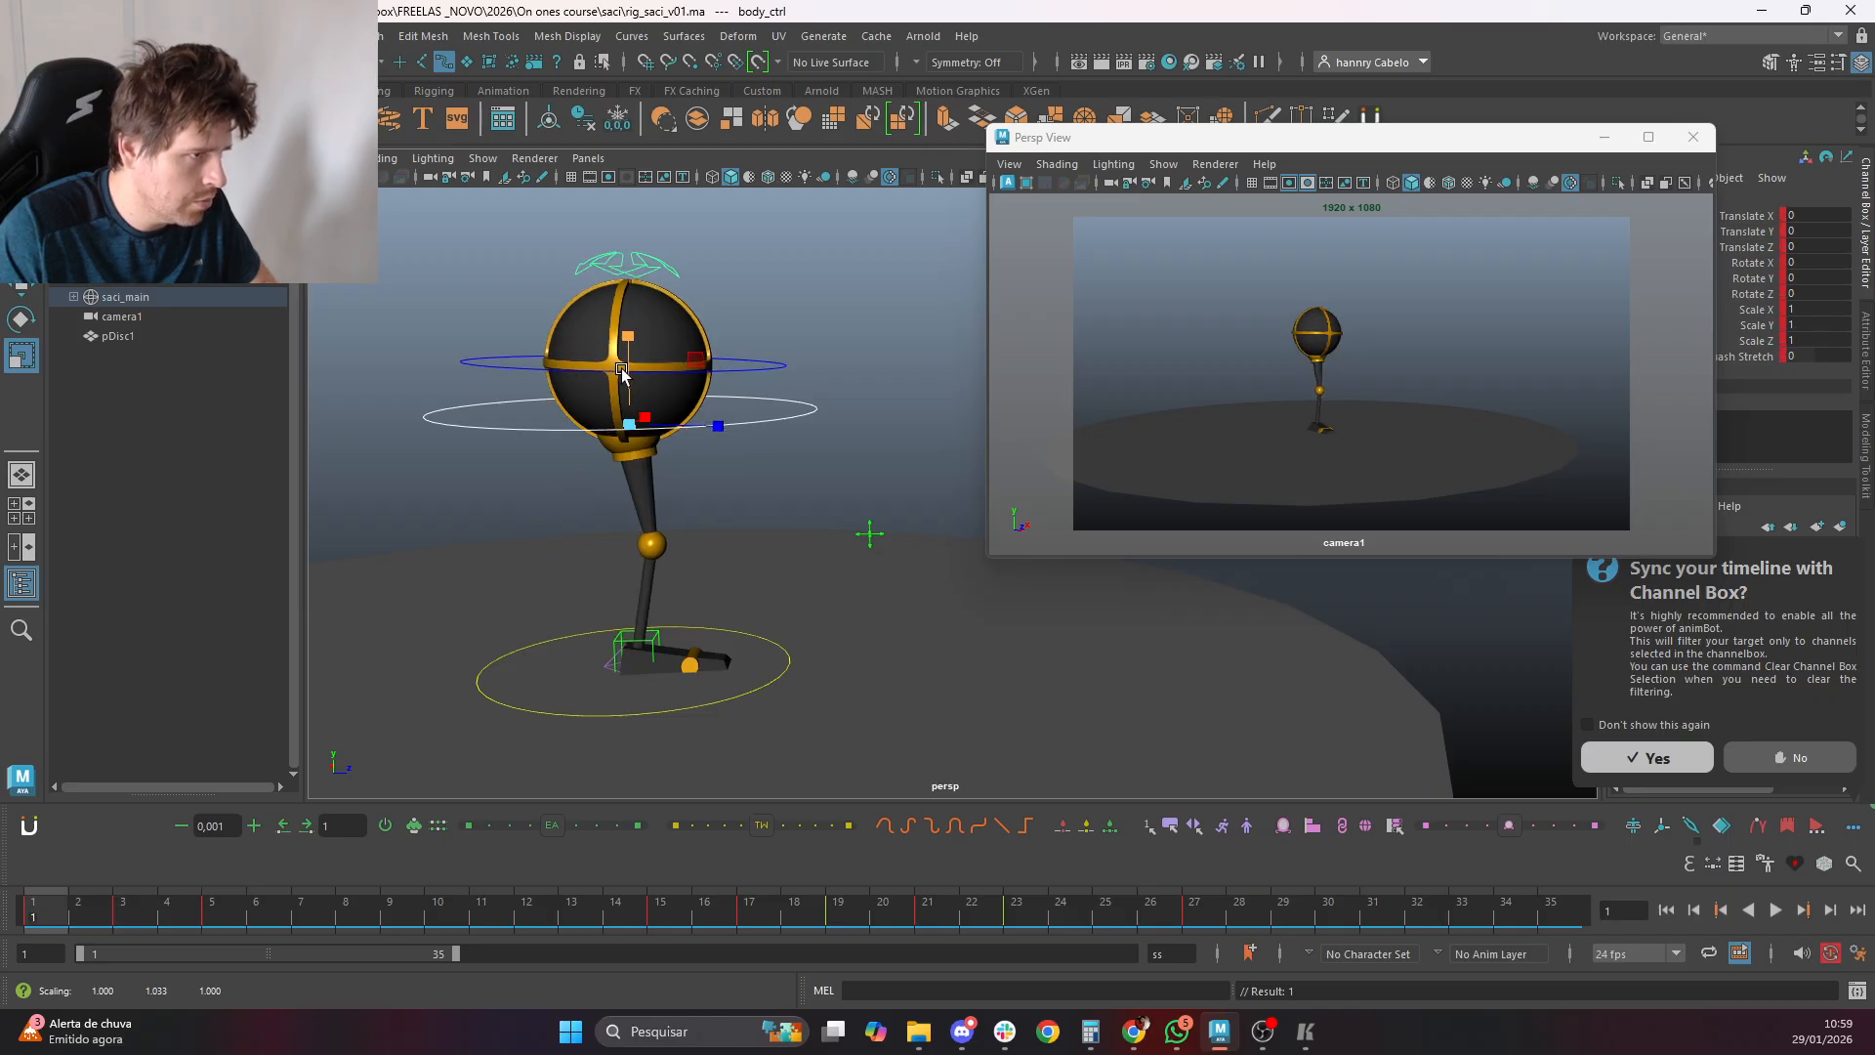
{"action": "key", "text": "period"}
{"action": "middle_click", "coordinate": [1445, 351]}
{"action": "key", "text": "comma"}
{"action": "key", "text": "period"}
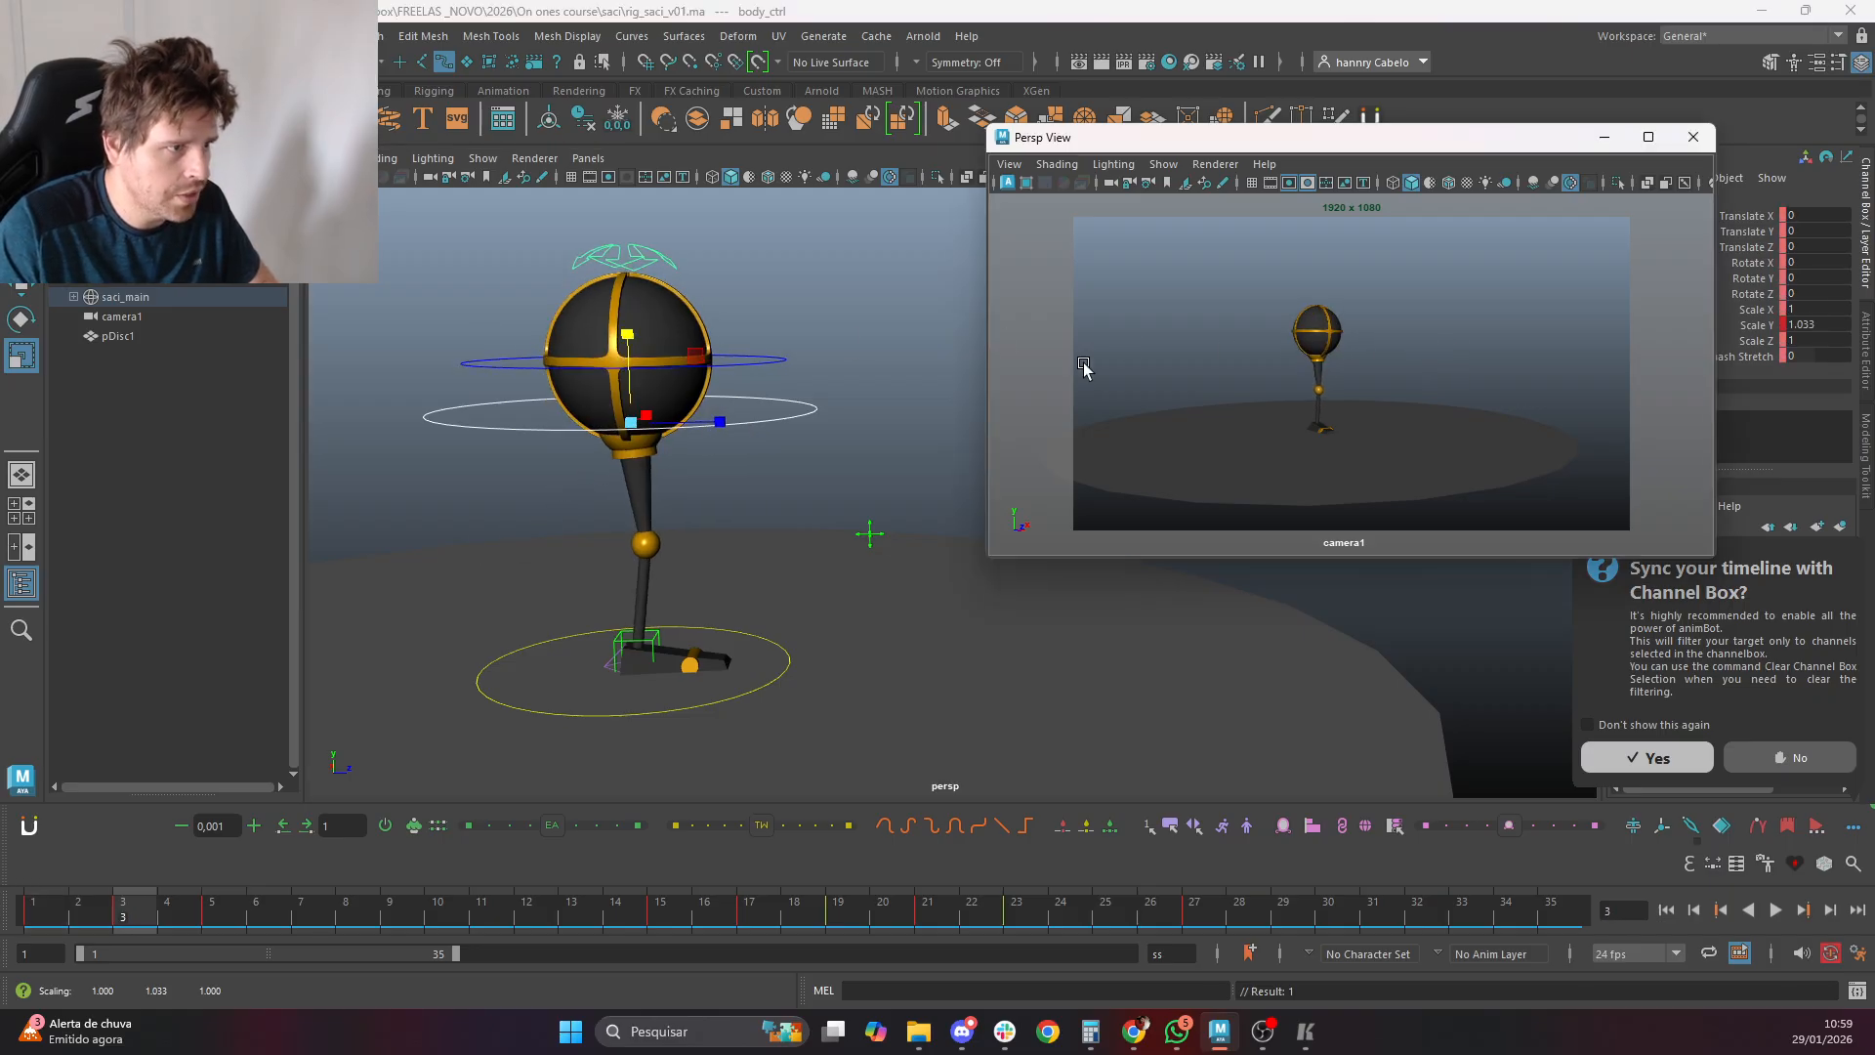
{"action": "key", "text": "alt+v"}
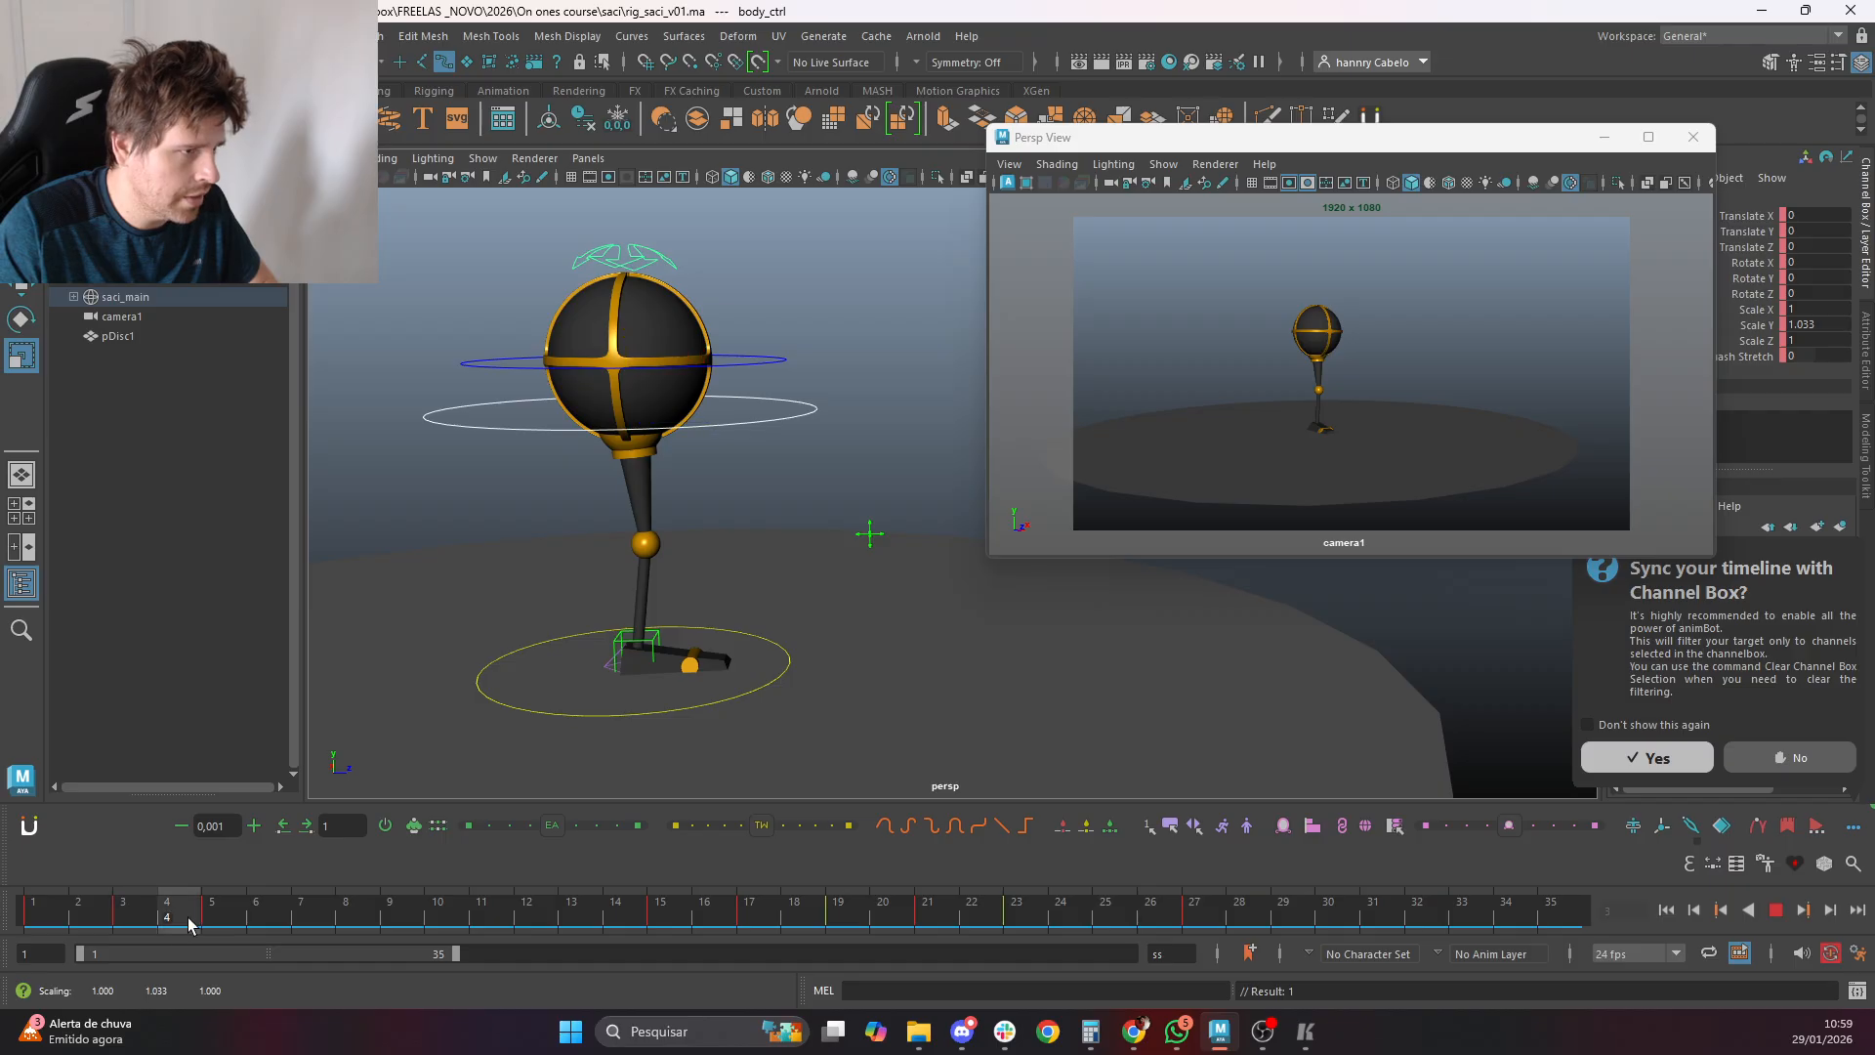
Try a tweened breakdown halfway between the neighbouring keys for all controls at frame 4
{"action": "left_click_drag", "start_coordinate": [889, 775], "coordinate": [518, 315]}
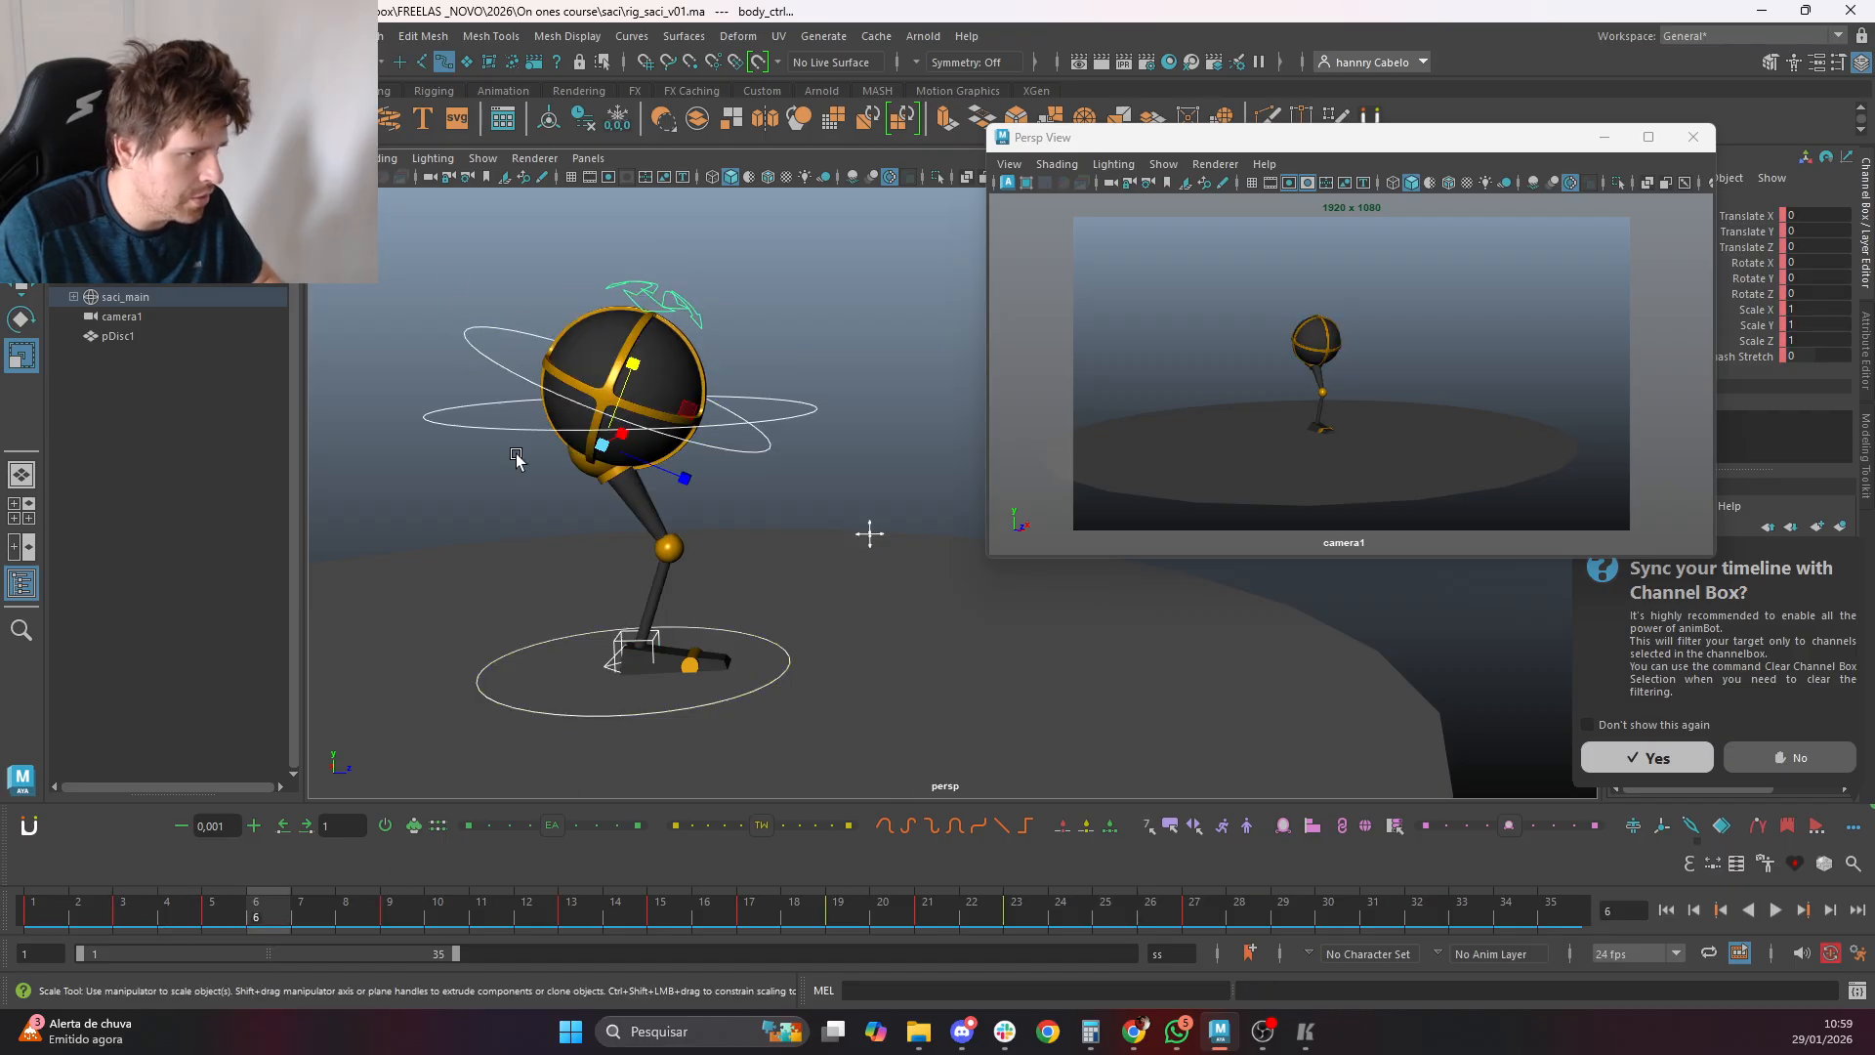
{"action": "left_click", "coordinate": [179, 901]}
{"action": "left_click", "coordinate": [771, 835]}
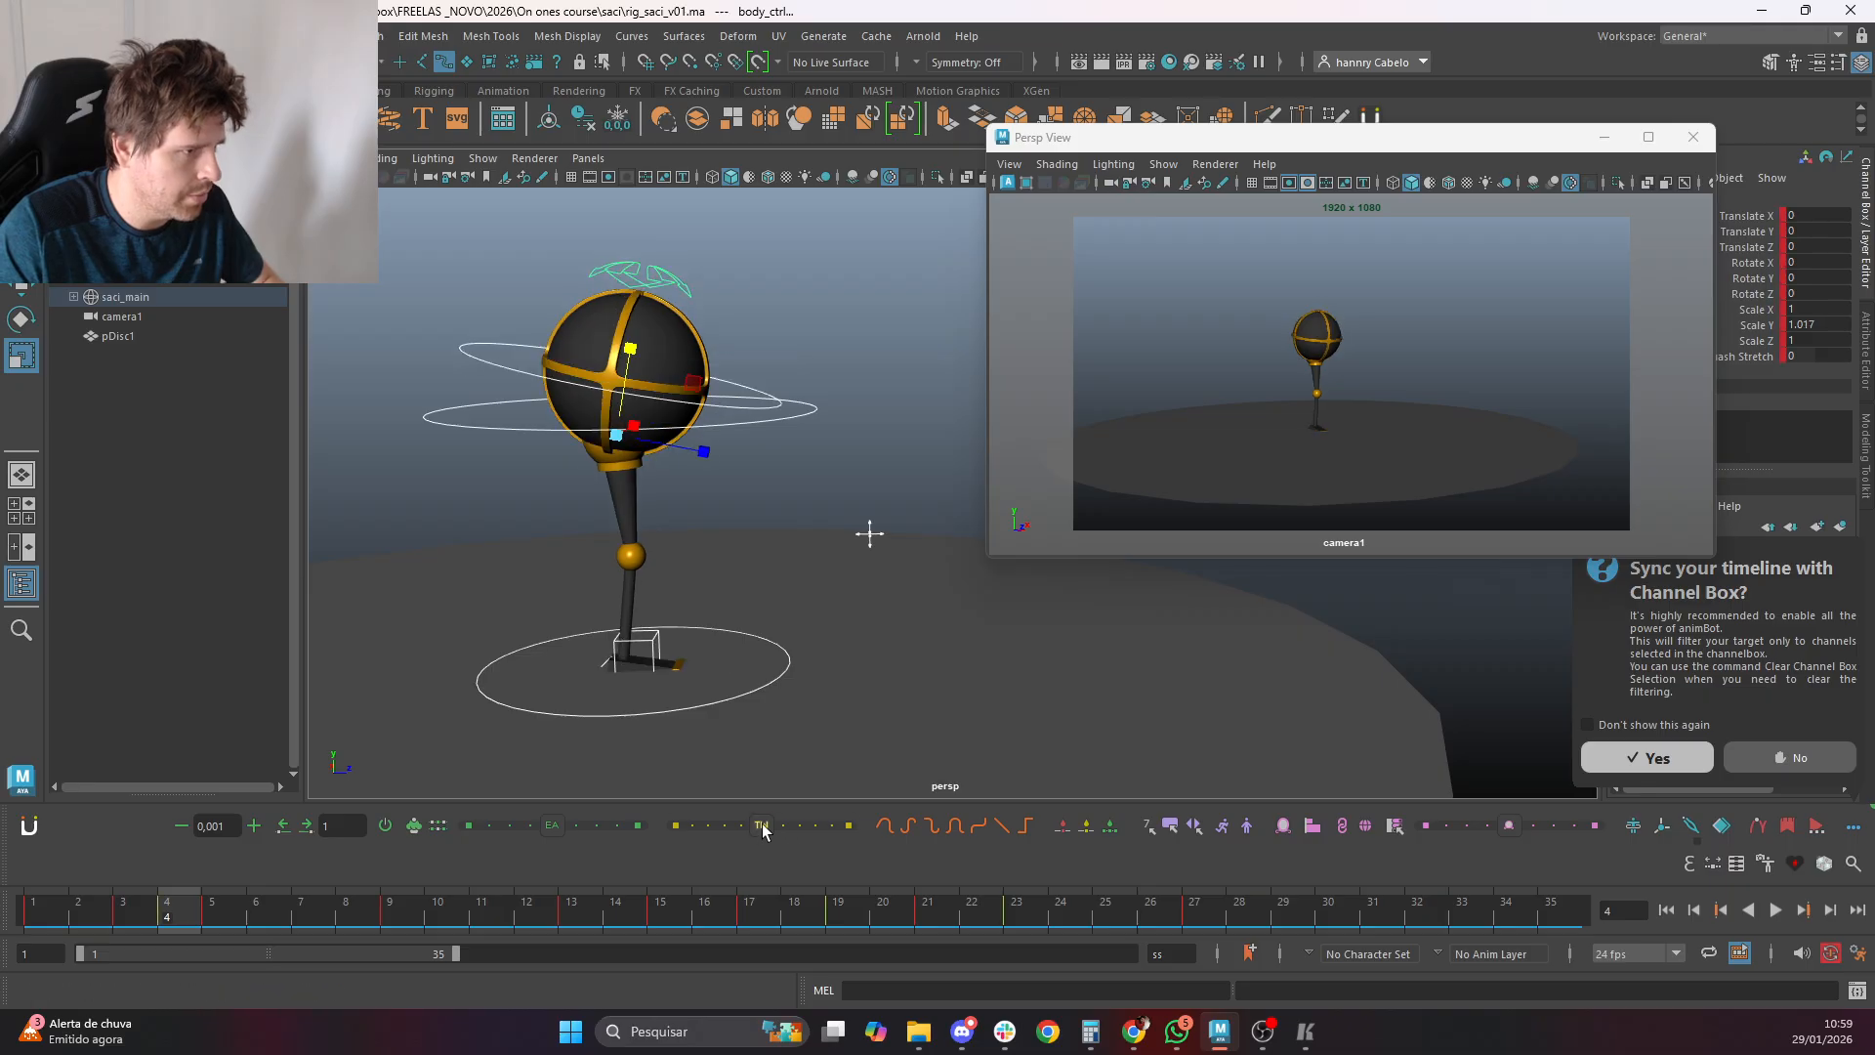
{"action": "left_click", "coordinate": [644, 652]}
{"action": "key", "text": "ctrl+z"}
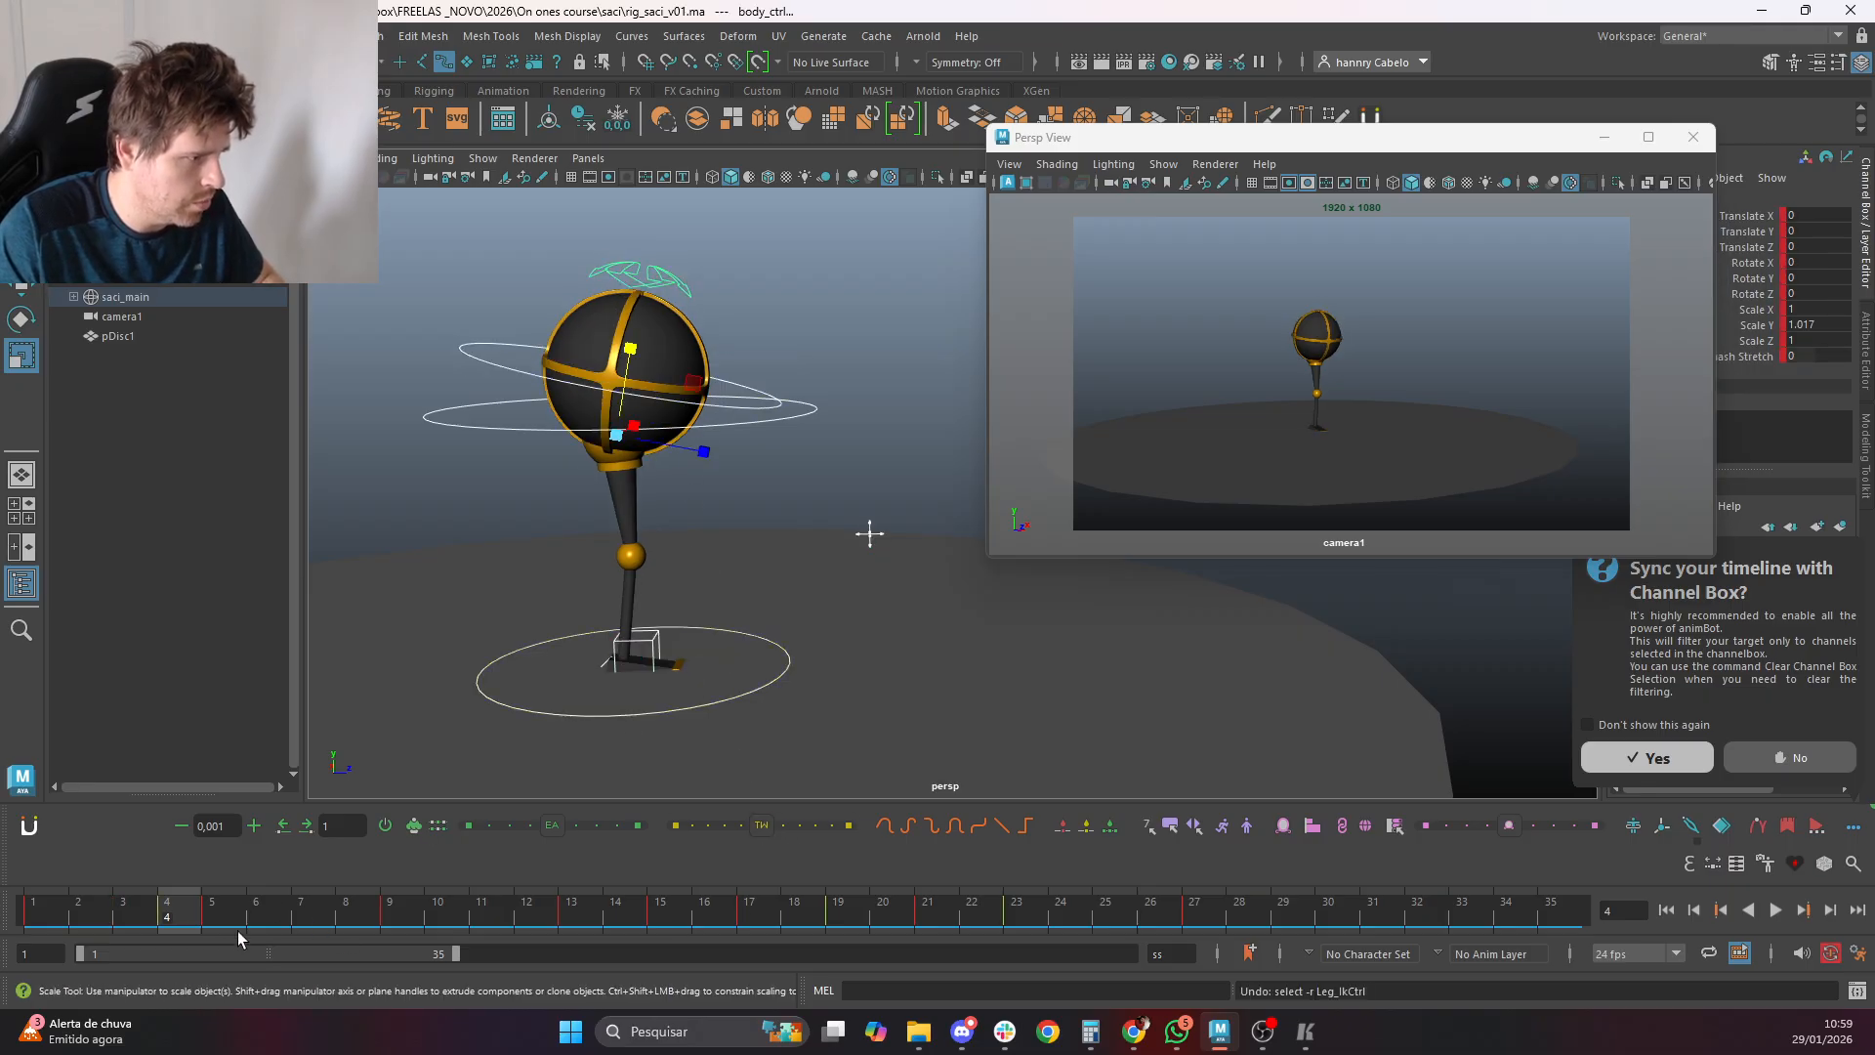
{"action": "key", "text": "ctrl+z"}
Key the foot's leg controls at frame 3 and check the poses at frames 5 and 9
{"action": "left_click", "coordinate": [764, 640]}
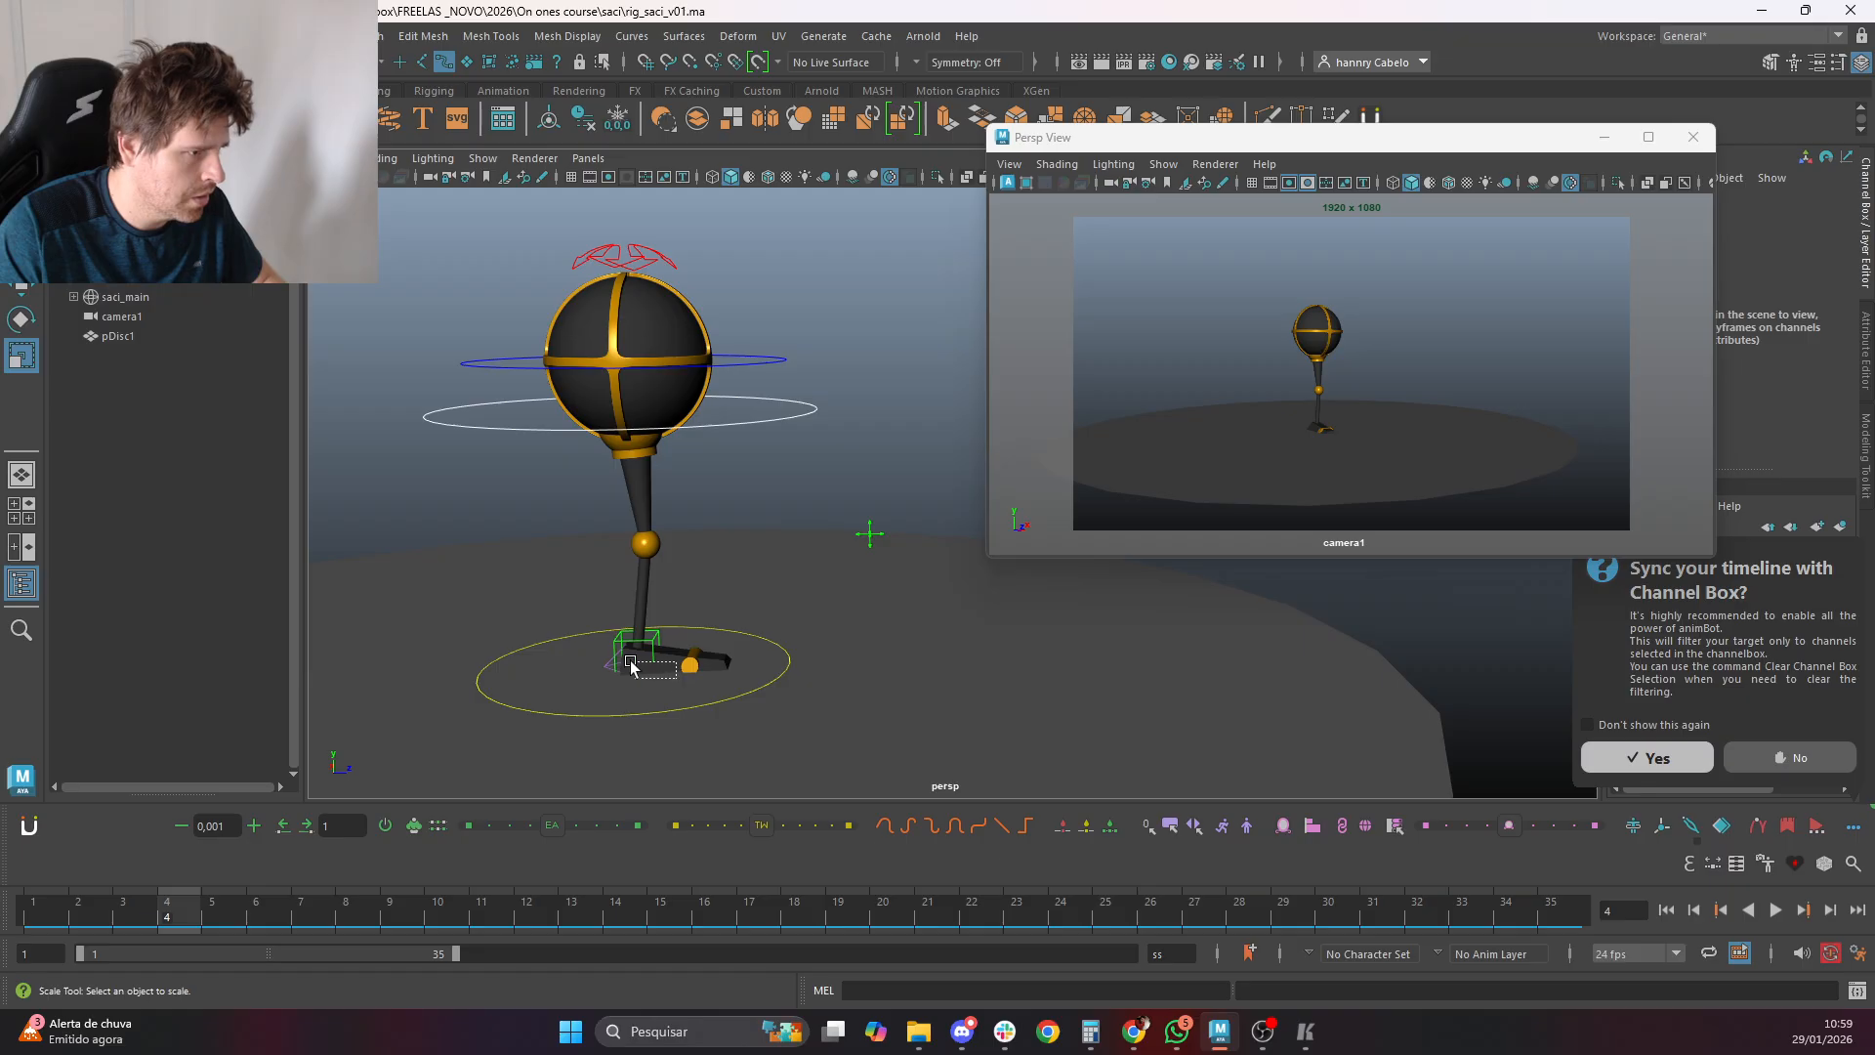
{"action": "left_click_drag", "start_coordinate": [630, 668], "coordinate": [630, 666]}
{"action": "left_click", "coordinate": [125, 928]}
{"action": "key", "text": "s"}
{"action": "left_click", "coordinate": [217, 920]}
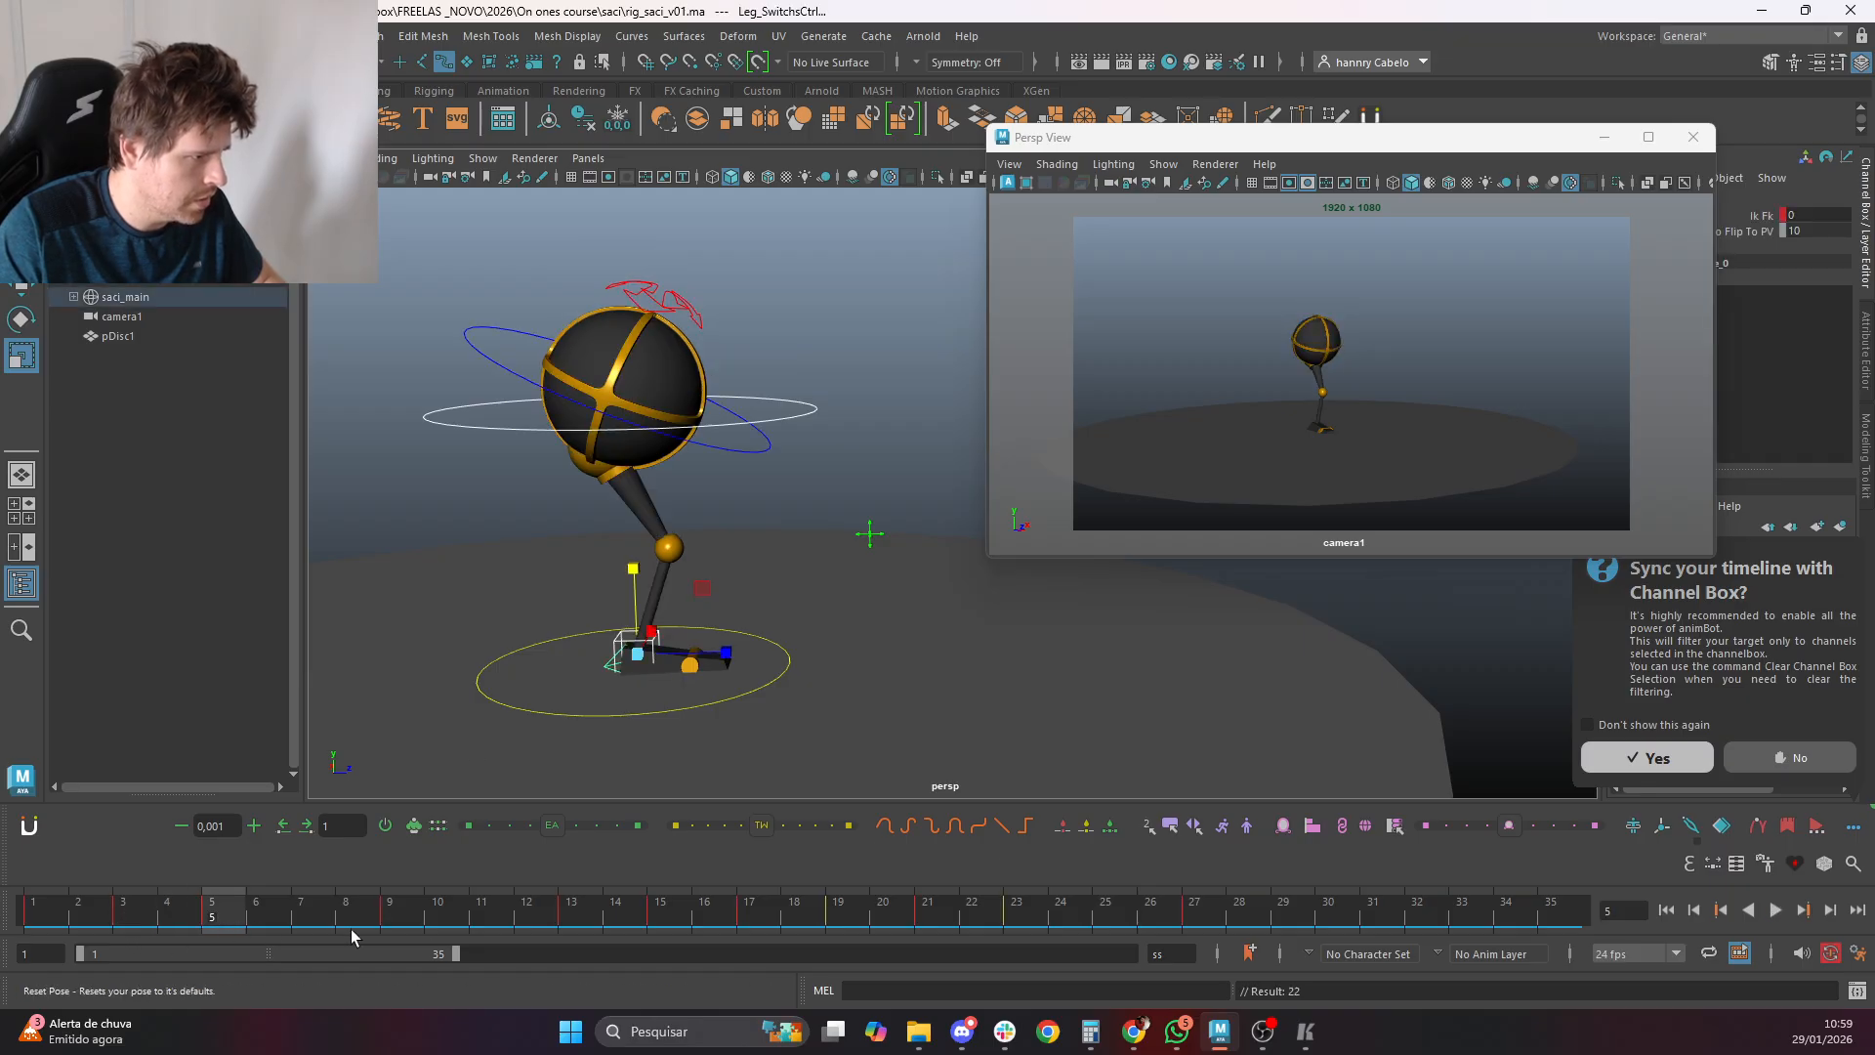
{"action": "left_click", "coordinate": [389, 919]}
{"action": "left_click", "coordinate": [119, 915]}
{"action": "left_click", "coordinate": [178, 914]}
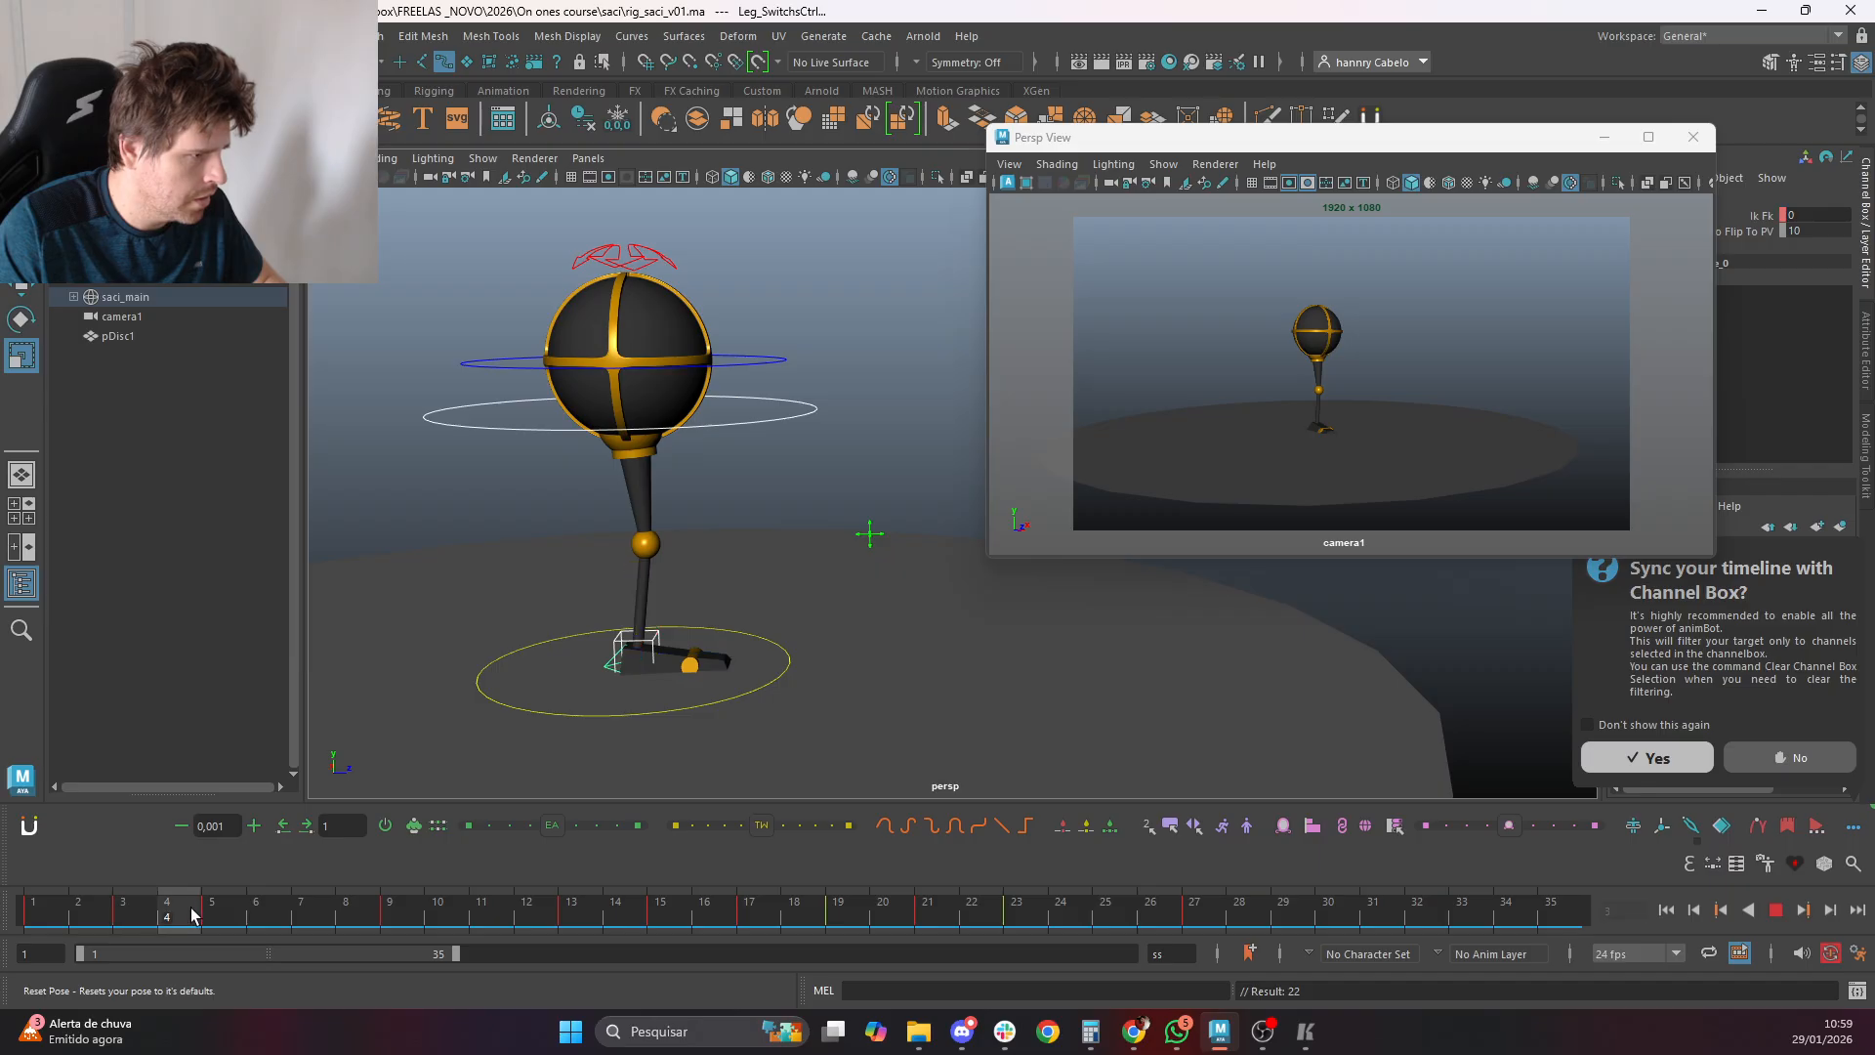
Create a breakdown for all controls at frame 4, tweened closer to the frame 5 pose
{"action": "left_click", "coordinate": [857, 701]}
{"action": "left_click_drag", "start_coordinate": [856, 701], "coordinate": [432, 264]}
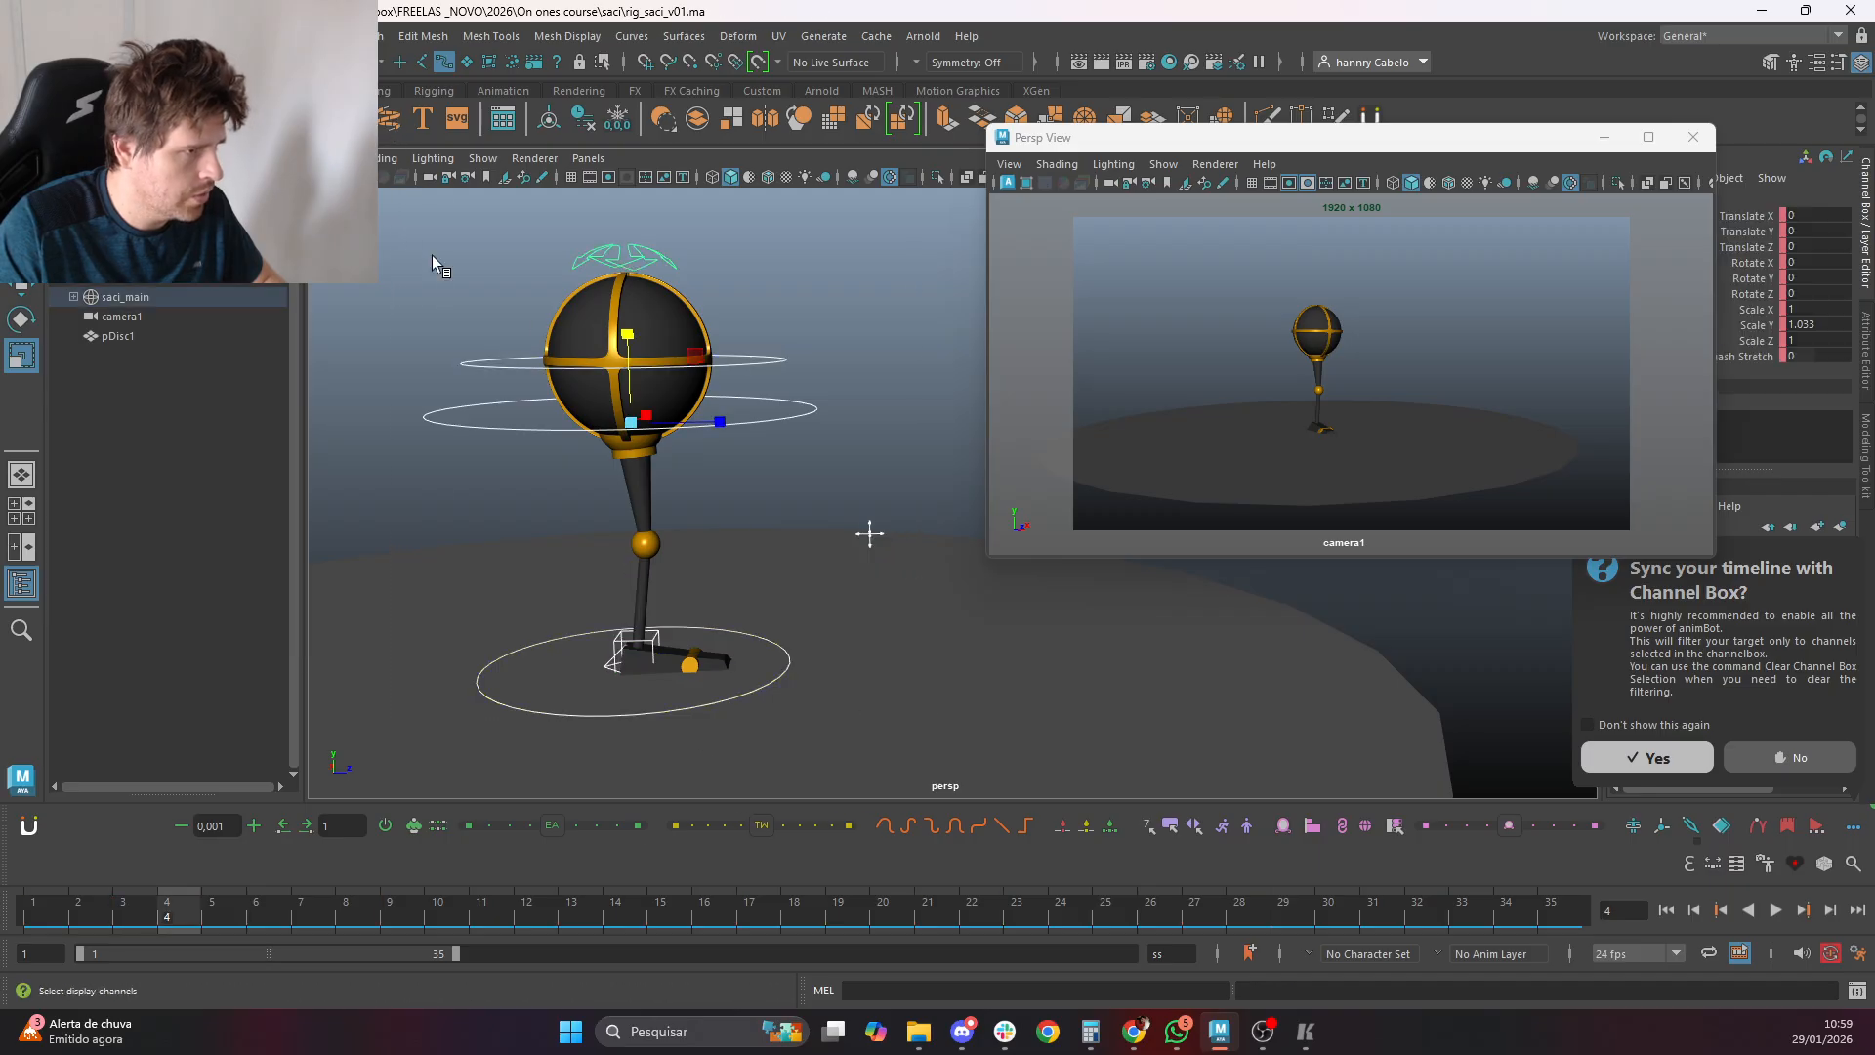
{"action": "left_click", "coordinate": [797, 829]}
Match the leg IK control at frame 4 to its previous key so the foot stays planted, and compare adjacent frames
{"action": "left_click", "coordinate": [665, 667]}
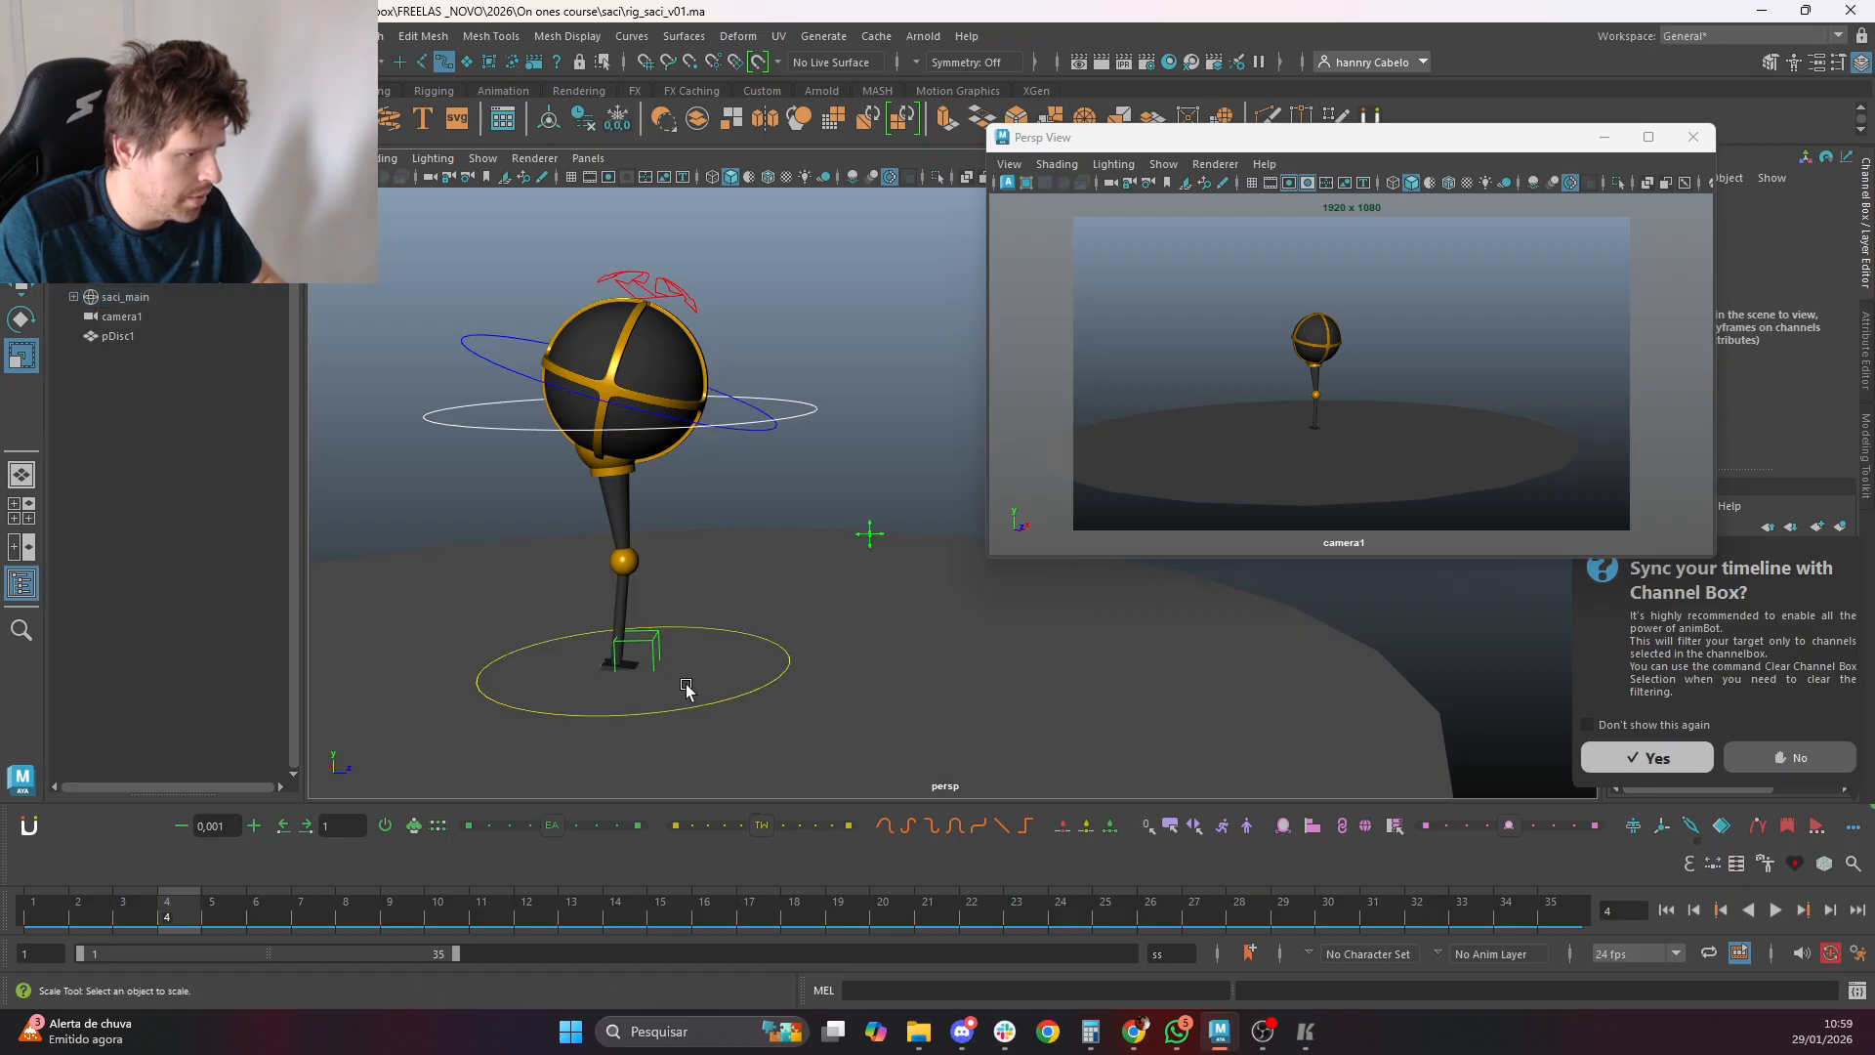
{"action": "left_click", "coordinate": [640, 650]}
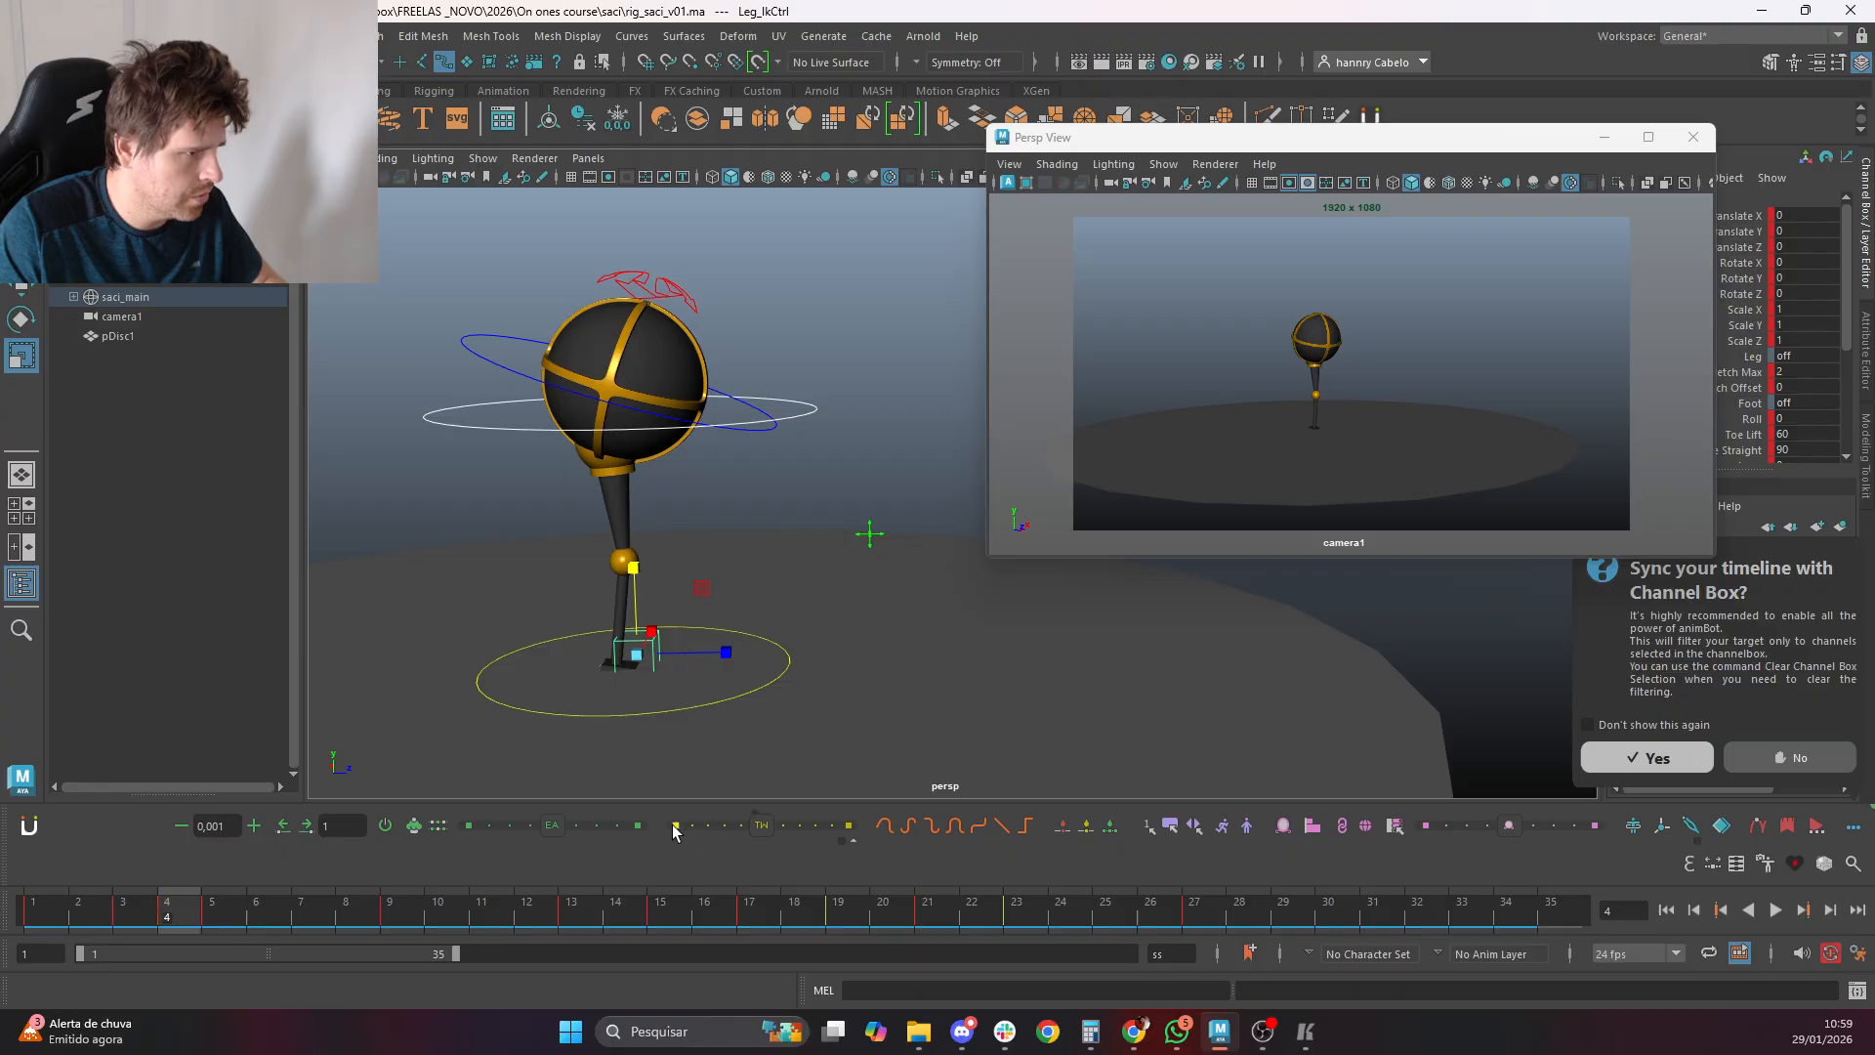
{"action": "key", "text": "comma"}
{"action": "key", "text": "period"}
{"action": "key", "text": "comma"}
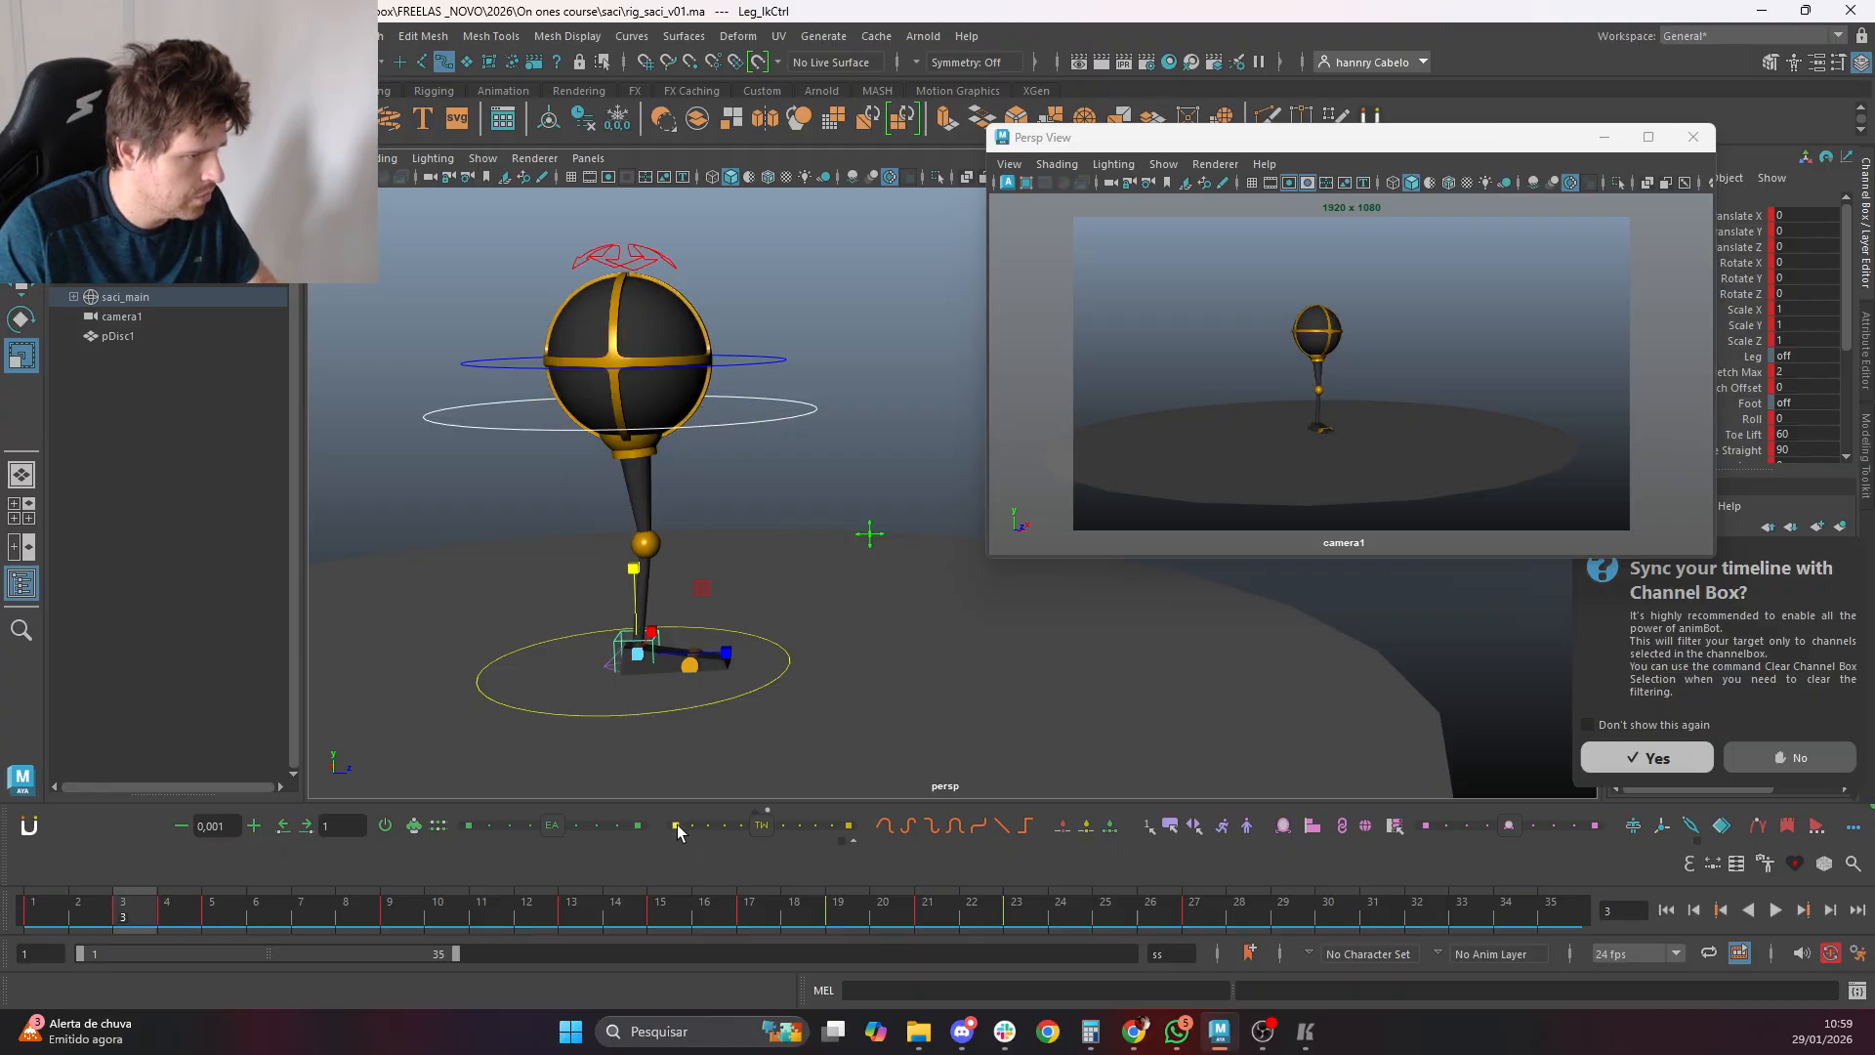
{"action": "key", "text": "comma"}
{"action": "key", "text": "period"}
{"action": "key", "text": "period"}
{"action": "key", "text": "comma"}
{"action": "key", "text": "period"}
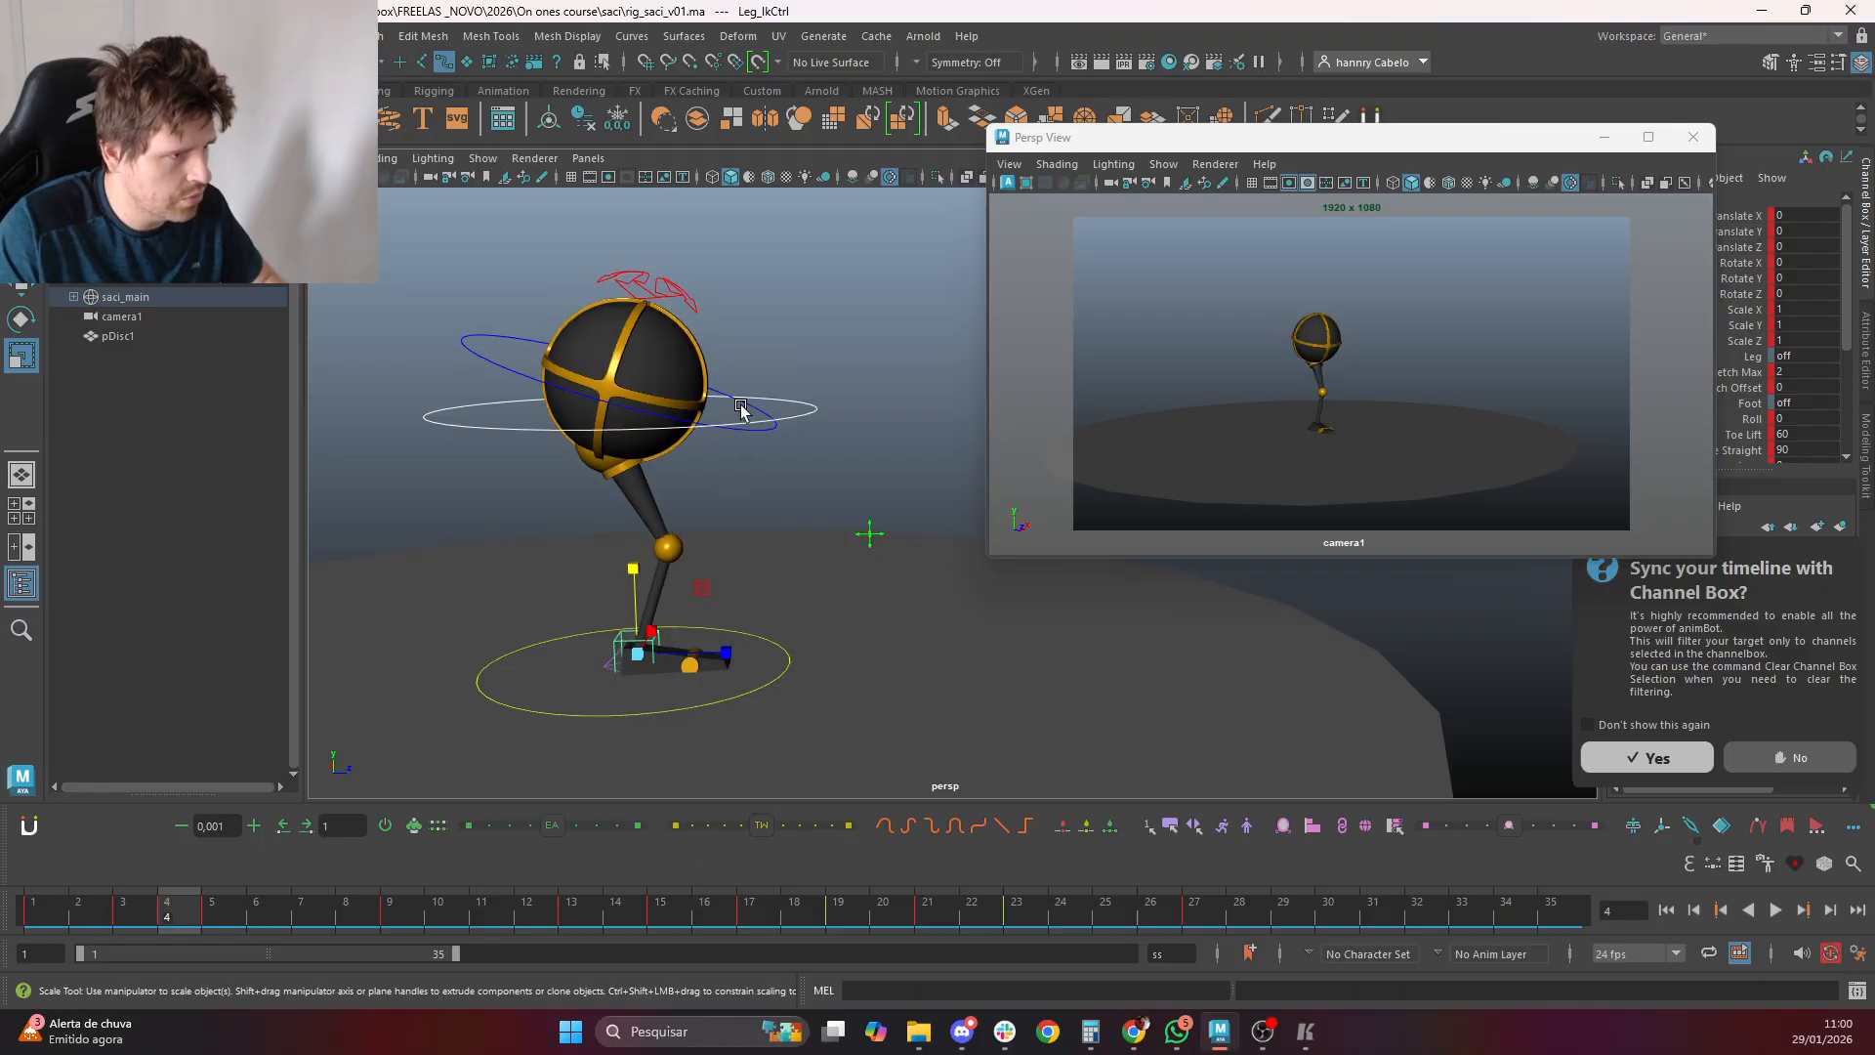
Set the body control's Scale Y to about 1.067 at frame 4
{"action": "left_click", "coordinate": [680, 298]}
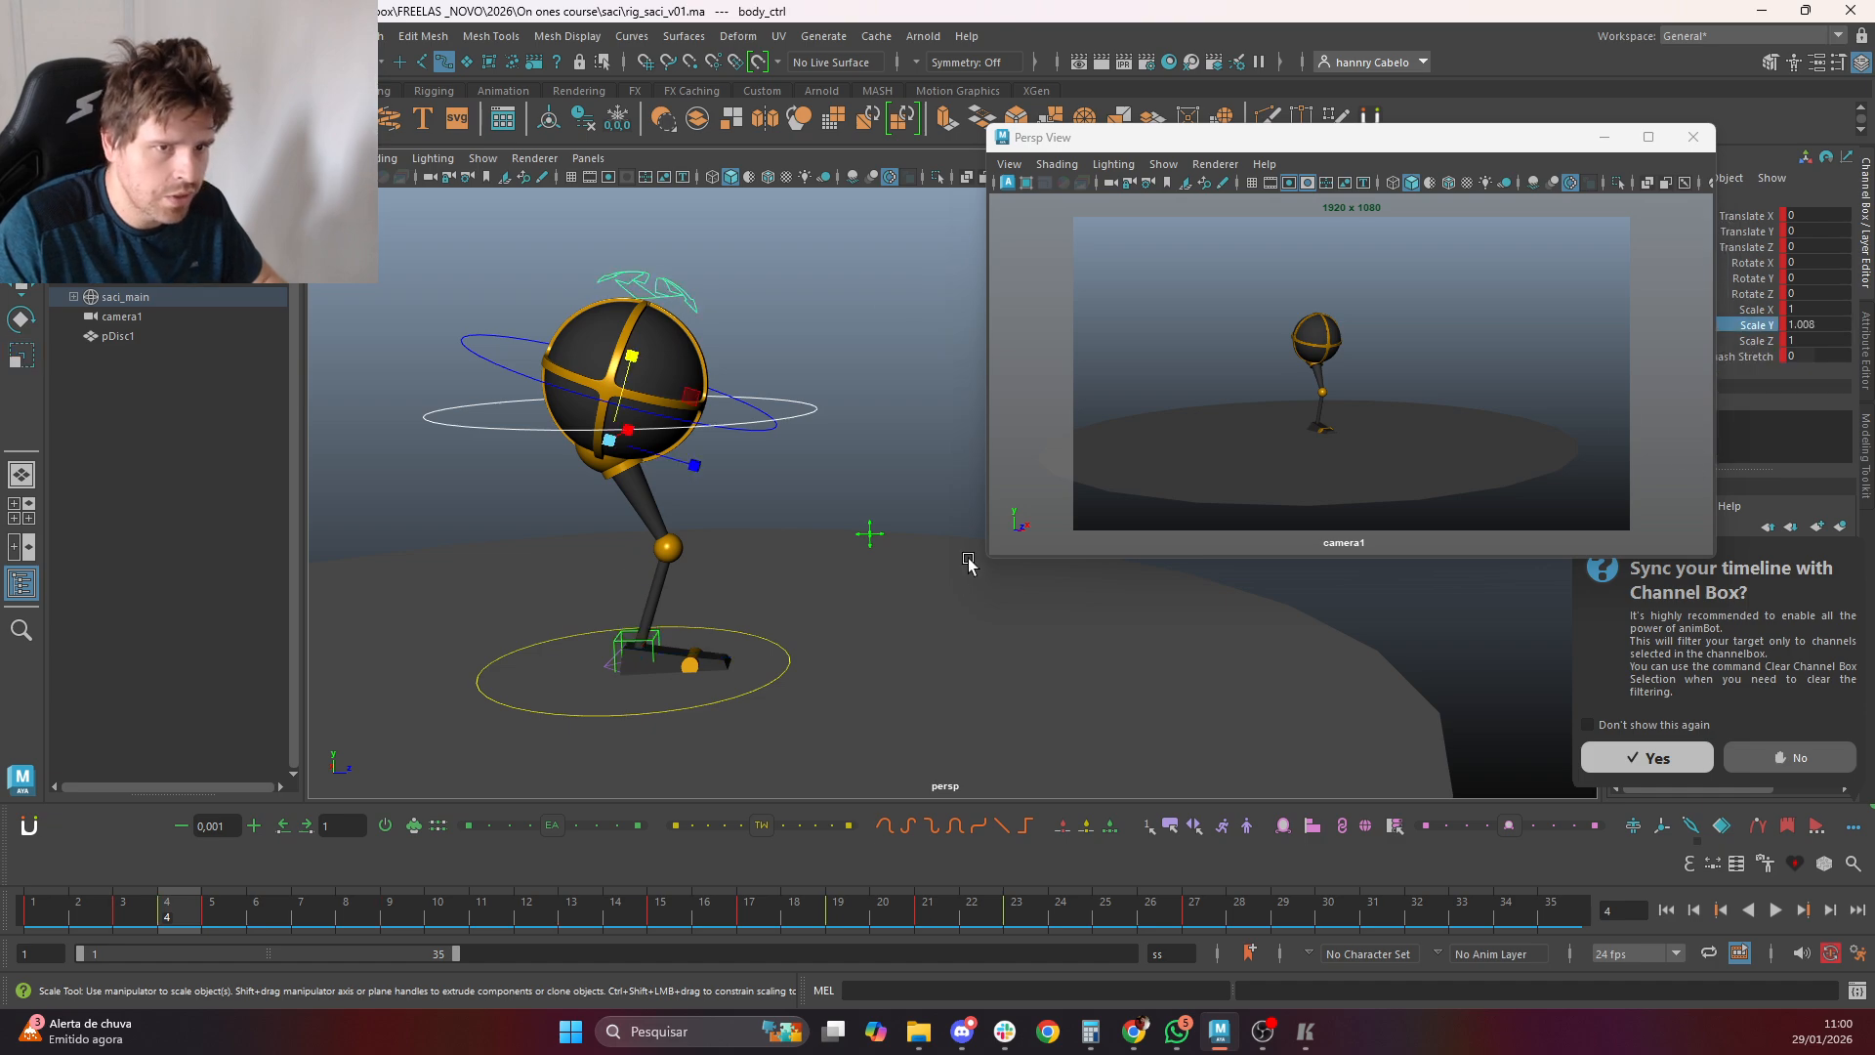
{"action": "middle_click_drag", "start_coordinate": [969, 565], "coordinate": [1778, 887]}
{"action": "key", "text": "comma"}
{"action": "key", "text": "period"}
{"action": "key", "text": "period"}
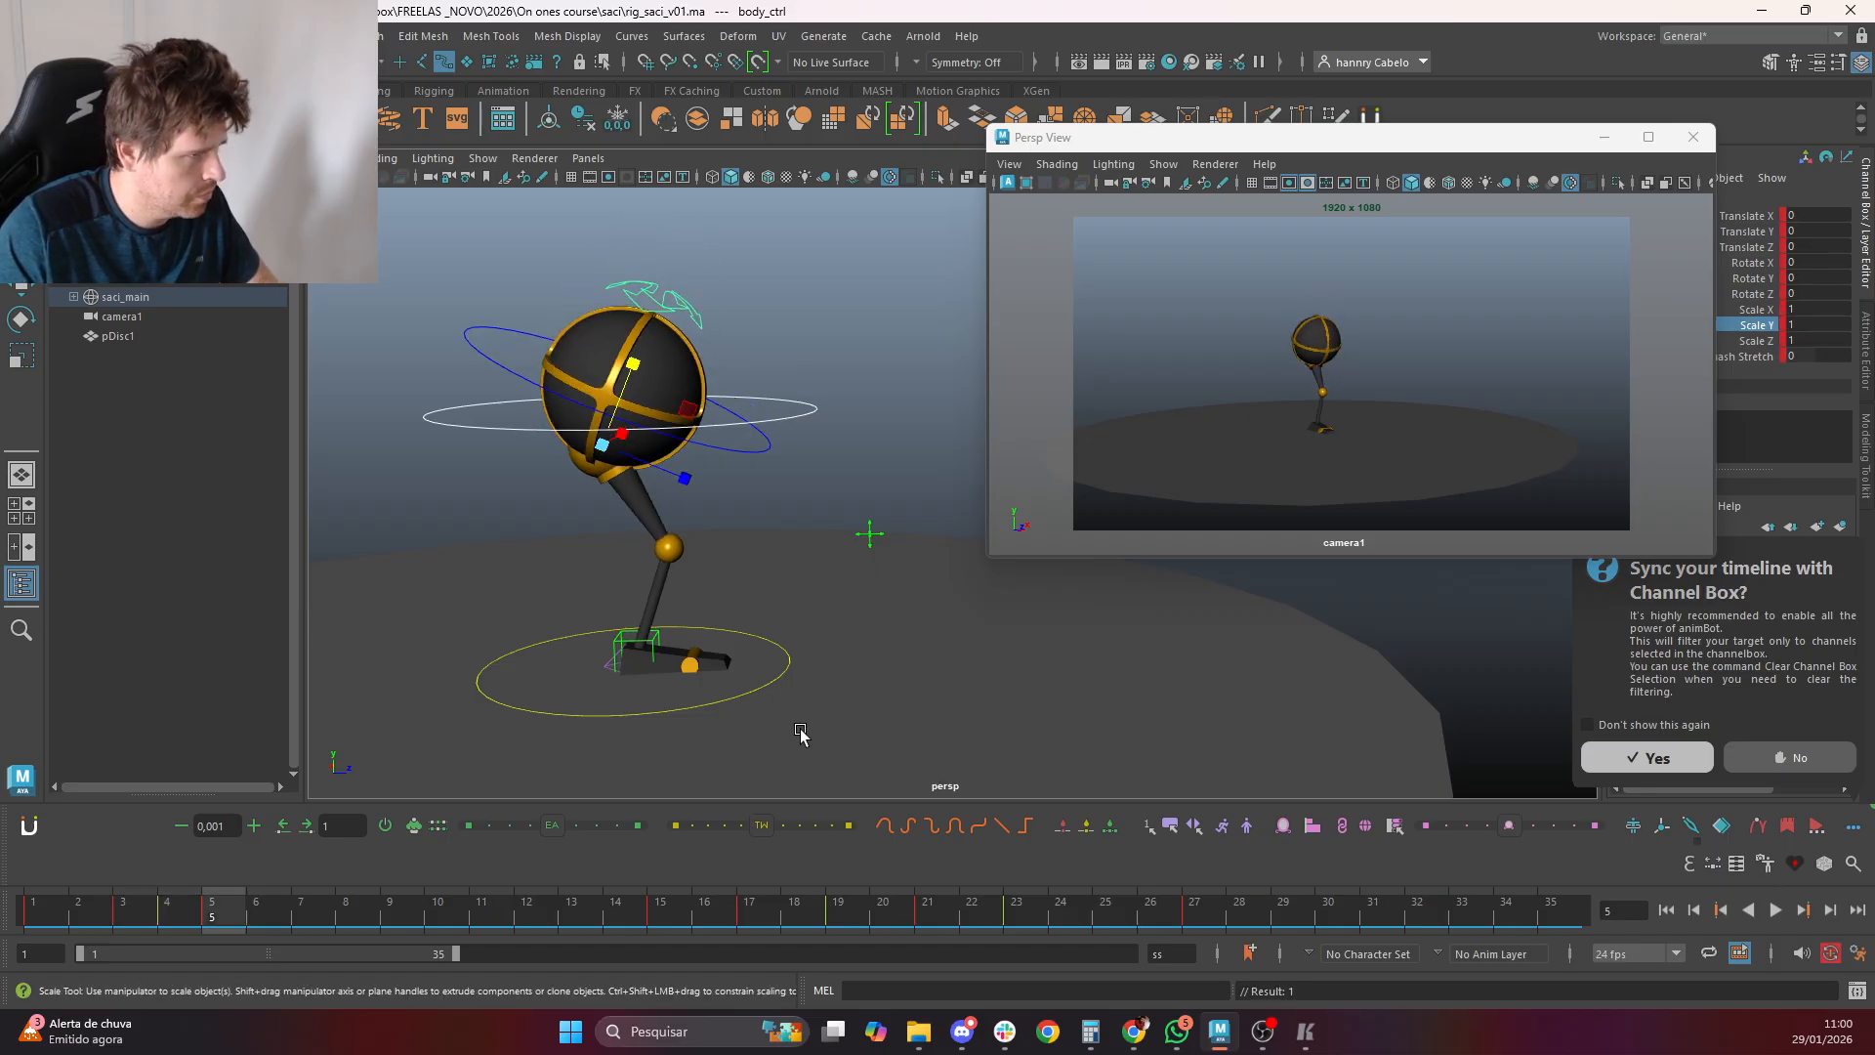
Step through the keyed poses up to frame 15 and back to examine the body's stretch
{"action": "key", "text": "comma"}
{"action": "key", "text": "comma"}
{"action": "key", "text": "period"}
{"action": "key", "text": "period"}
{"action": "key", "text": "period"}
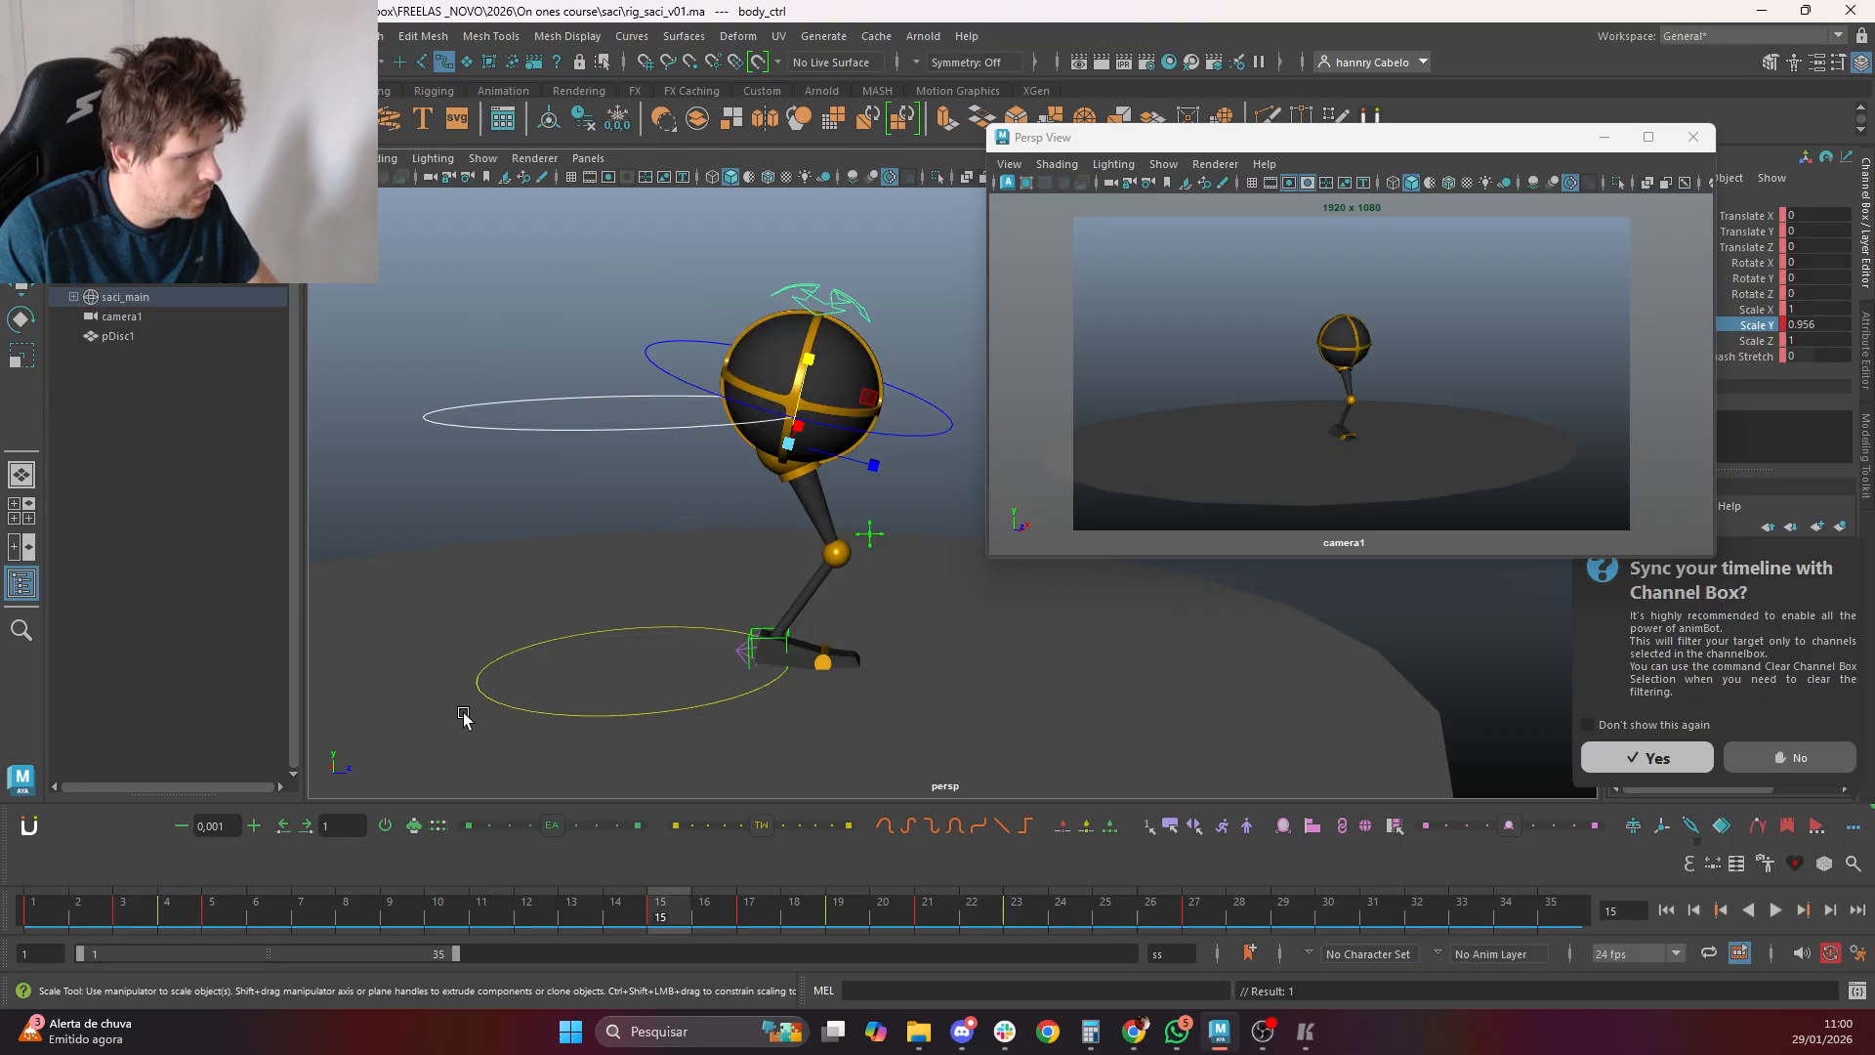
{"action": "key", "text": "comma"}
{"action": "key", "text": "comma"}
{"action": "key", "text": "comma"}
{"action": "key", "text": "period"}
{"action": "key", "text": "comma"}
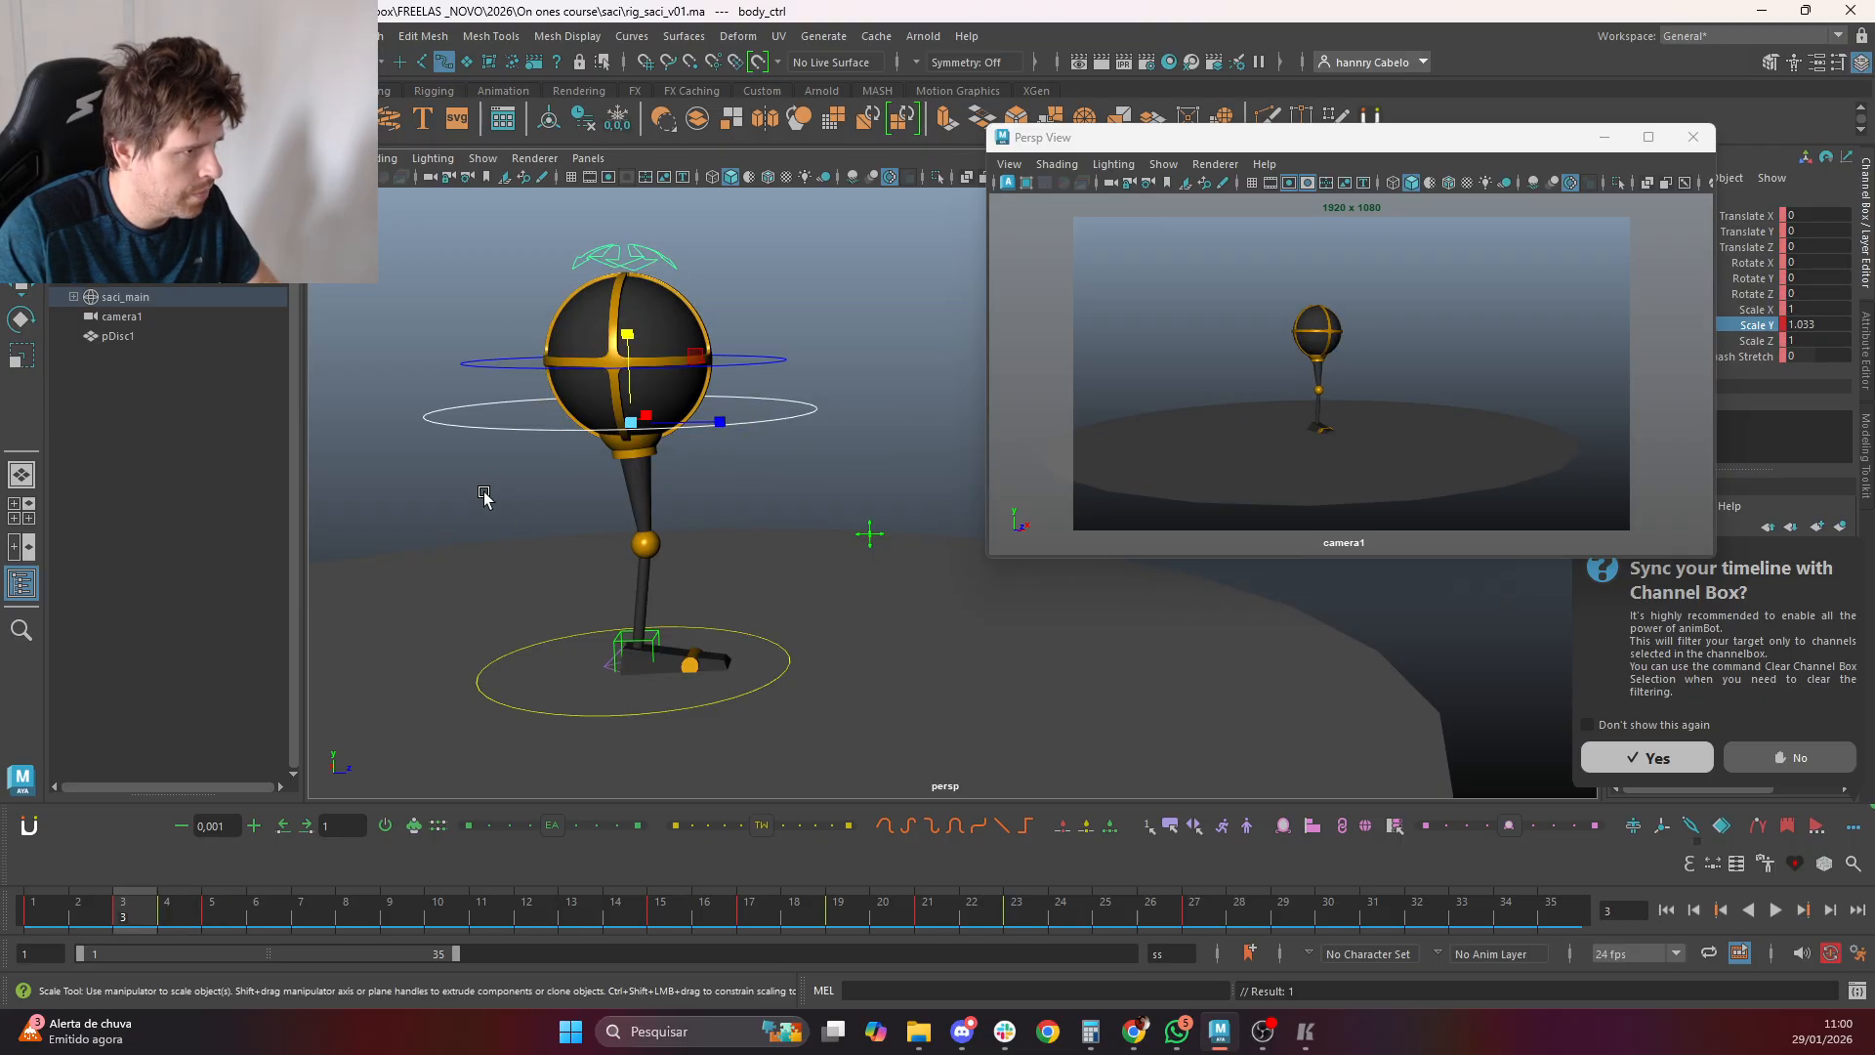
{"action": "key", "text": "comma"}
{"action": "key", "text": "period"}
Select the torso control and compare its poses at frames 3 and 5
{"action": "left_click", "coordinate": [769, 343]}
{"action": "left_click_drag", "start_coordinate": [768, 342], "coordinate": [776, 376]}
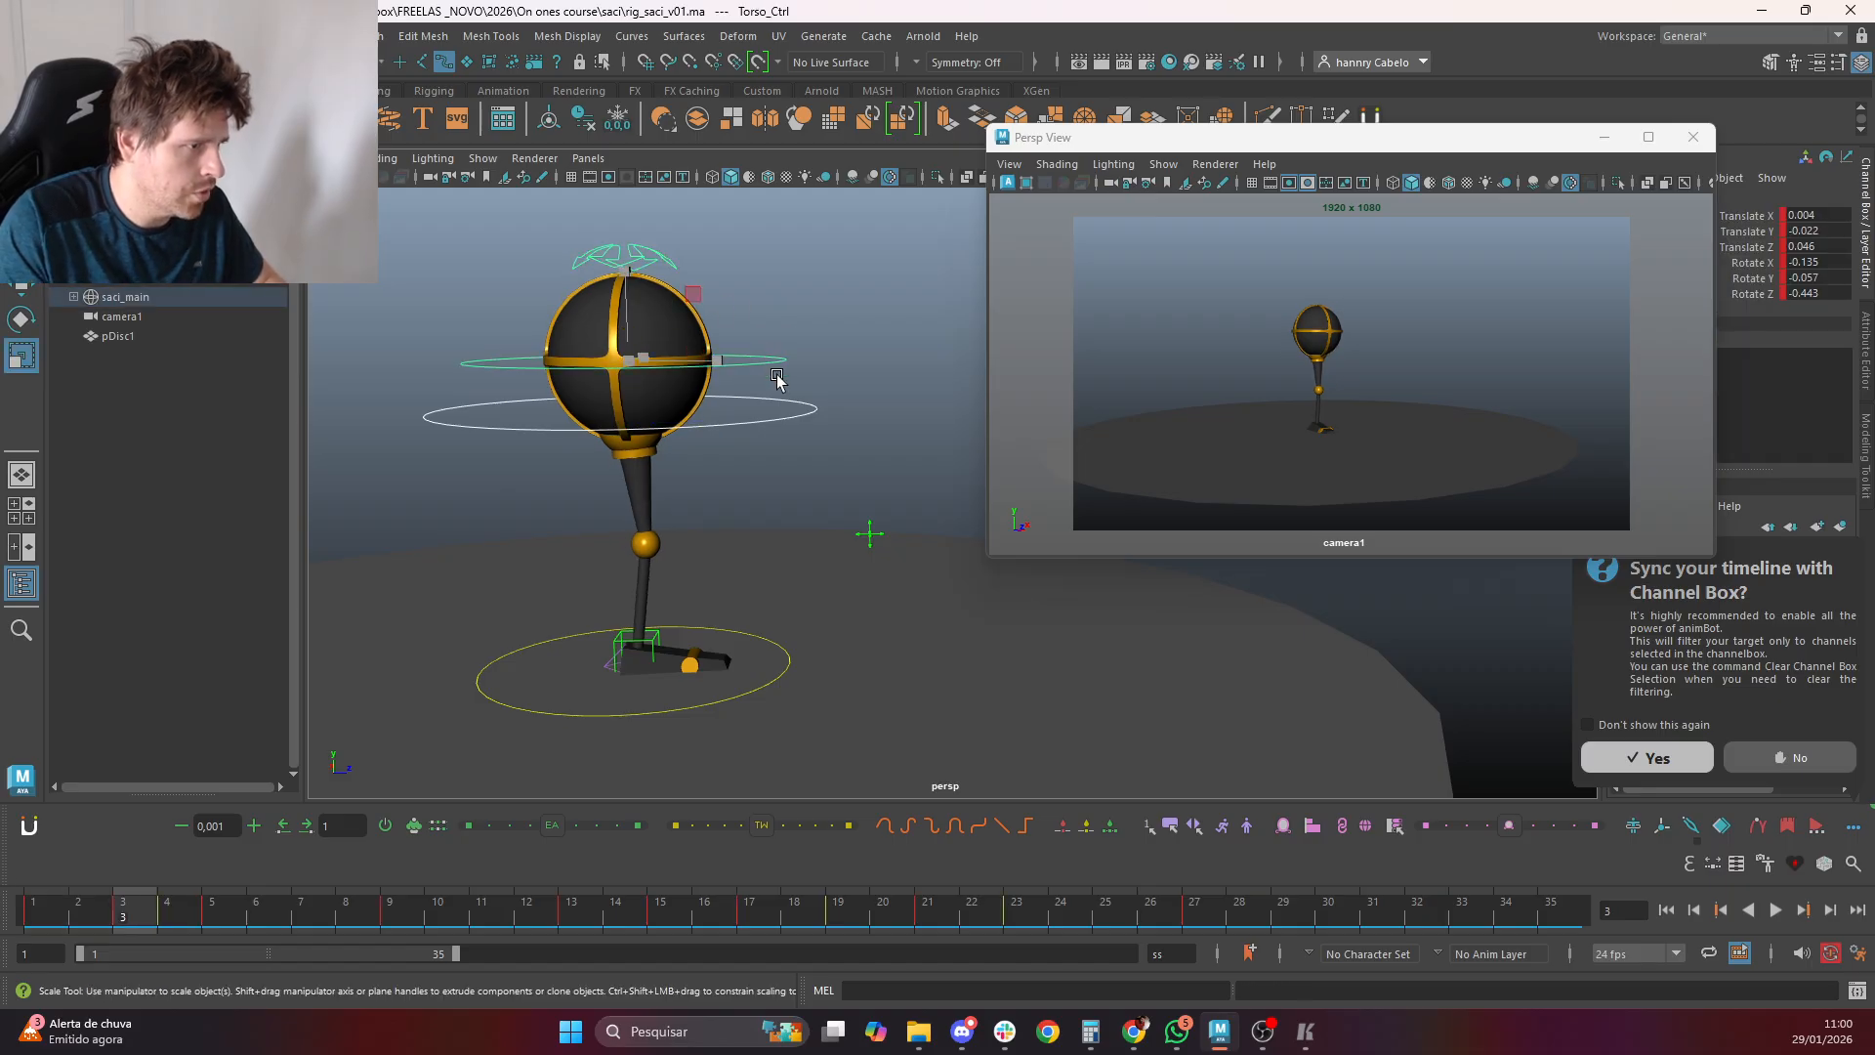
{"action": "key", "text": "period"}
{"action": "key", "text": "period"}
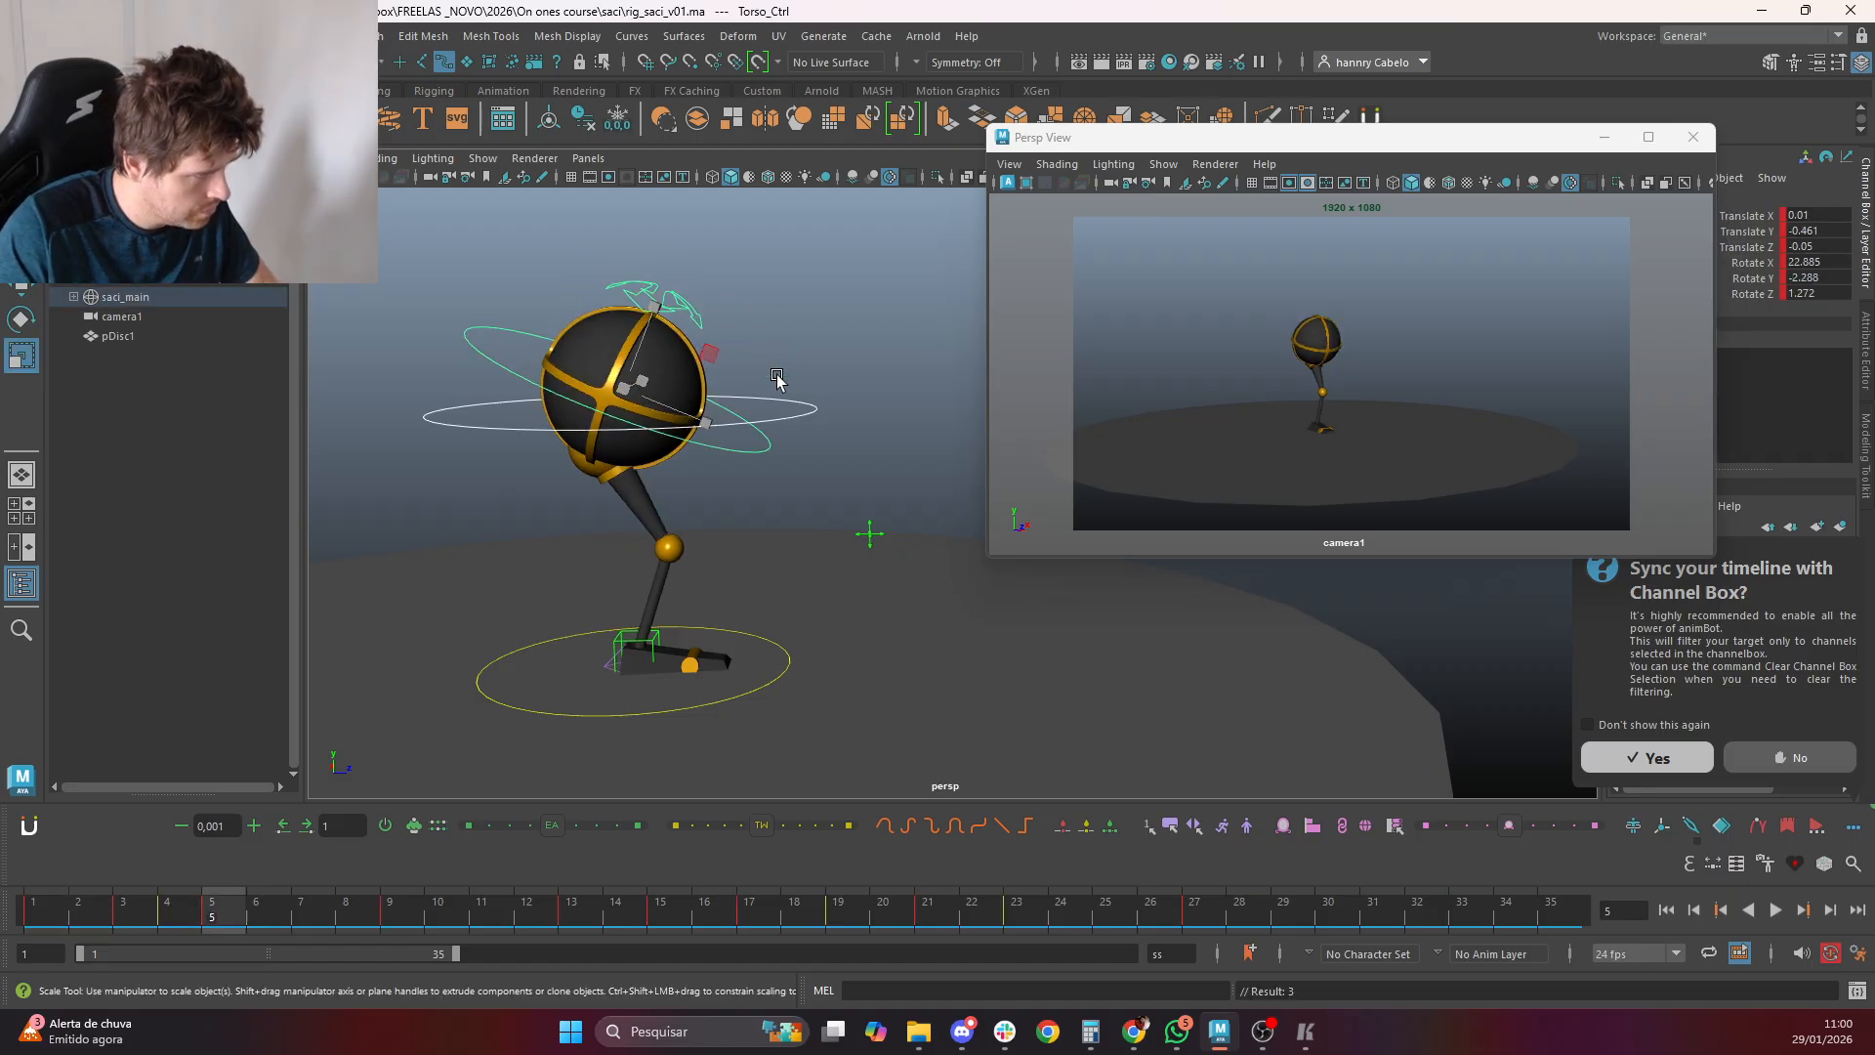
{"action": "key", "text": "comma"}
{"action": "key", "text": "comma"}
{"action": "key", "text": "period"}
Rotate the torso control at frame 9 to about 26.69 in X, -2.974 in Y and 1.378 in Z
{"action": "key", "text": "e"}
{"action": "key", "text": "period"}
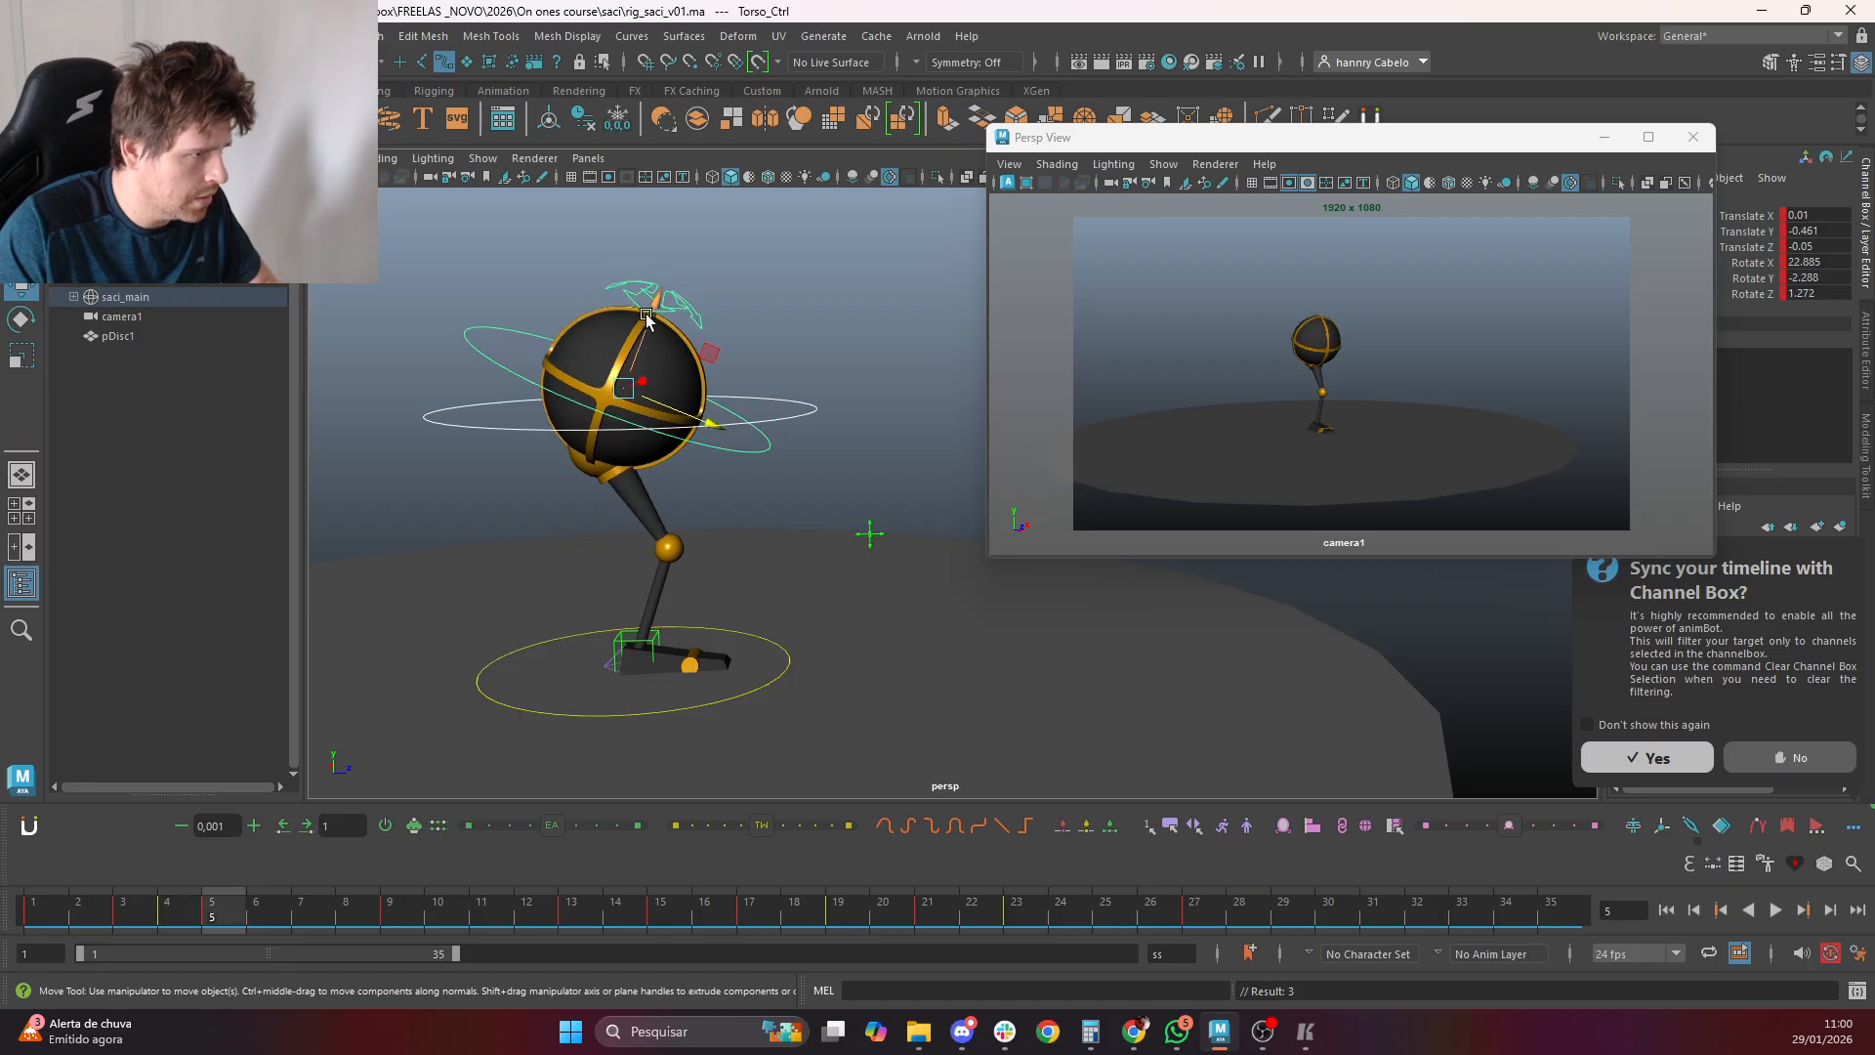
{"action": "left_click_drag", "start_coordinate": [725, 375], "coordinate": [724, 384]}
{"action": "key", "text": "period"}
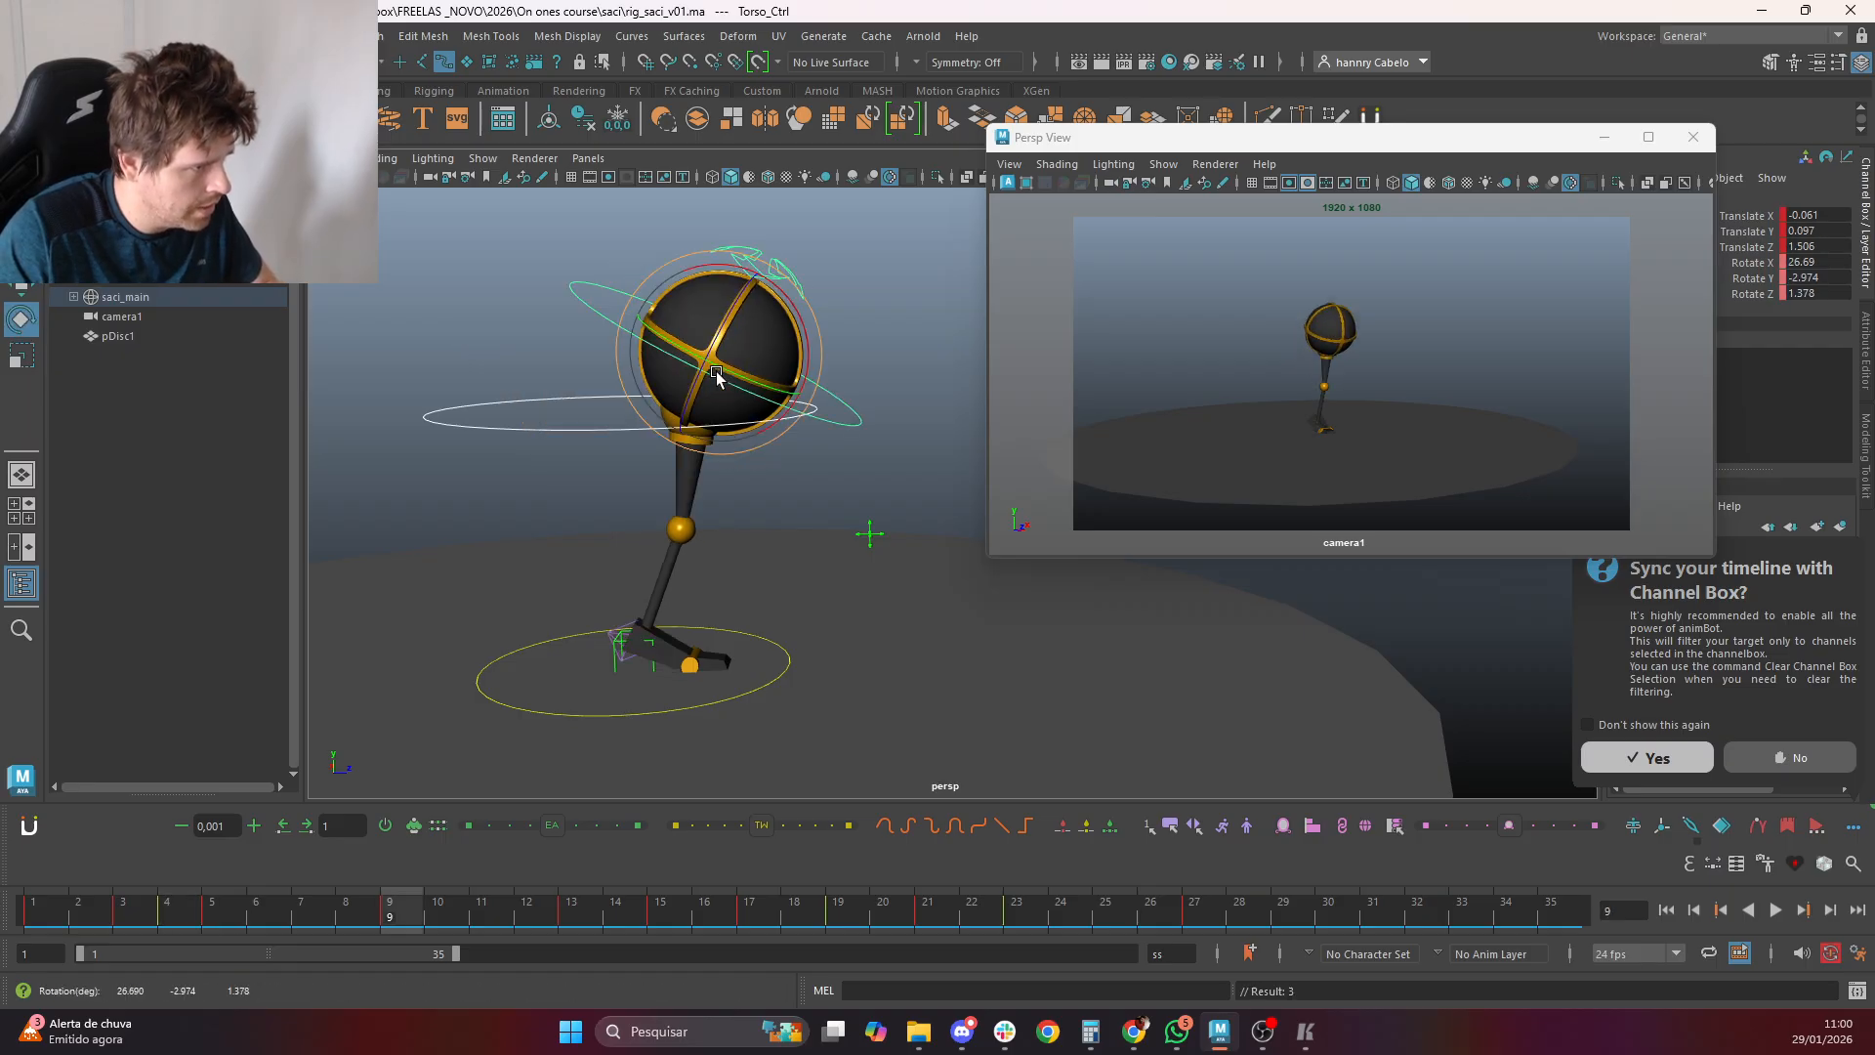
{"action": "key", "text": "period"}
{"action": "key", "text": "comma"}
{"action": "key", "text": "comma"}
{"action": "key", "text": "period"}
Apply the Tweener at 1/4 to all controls at frame 9
{"action": "key", "text": "Up"}
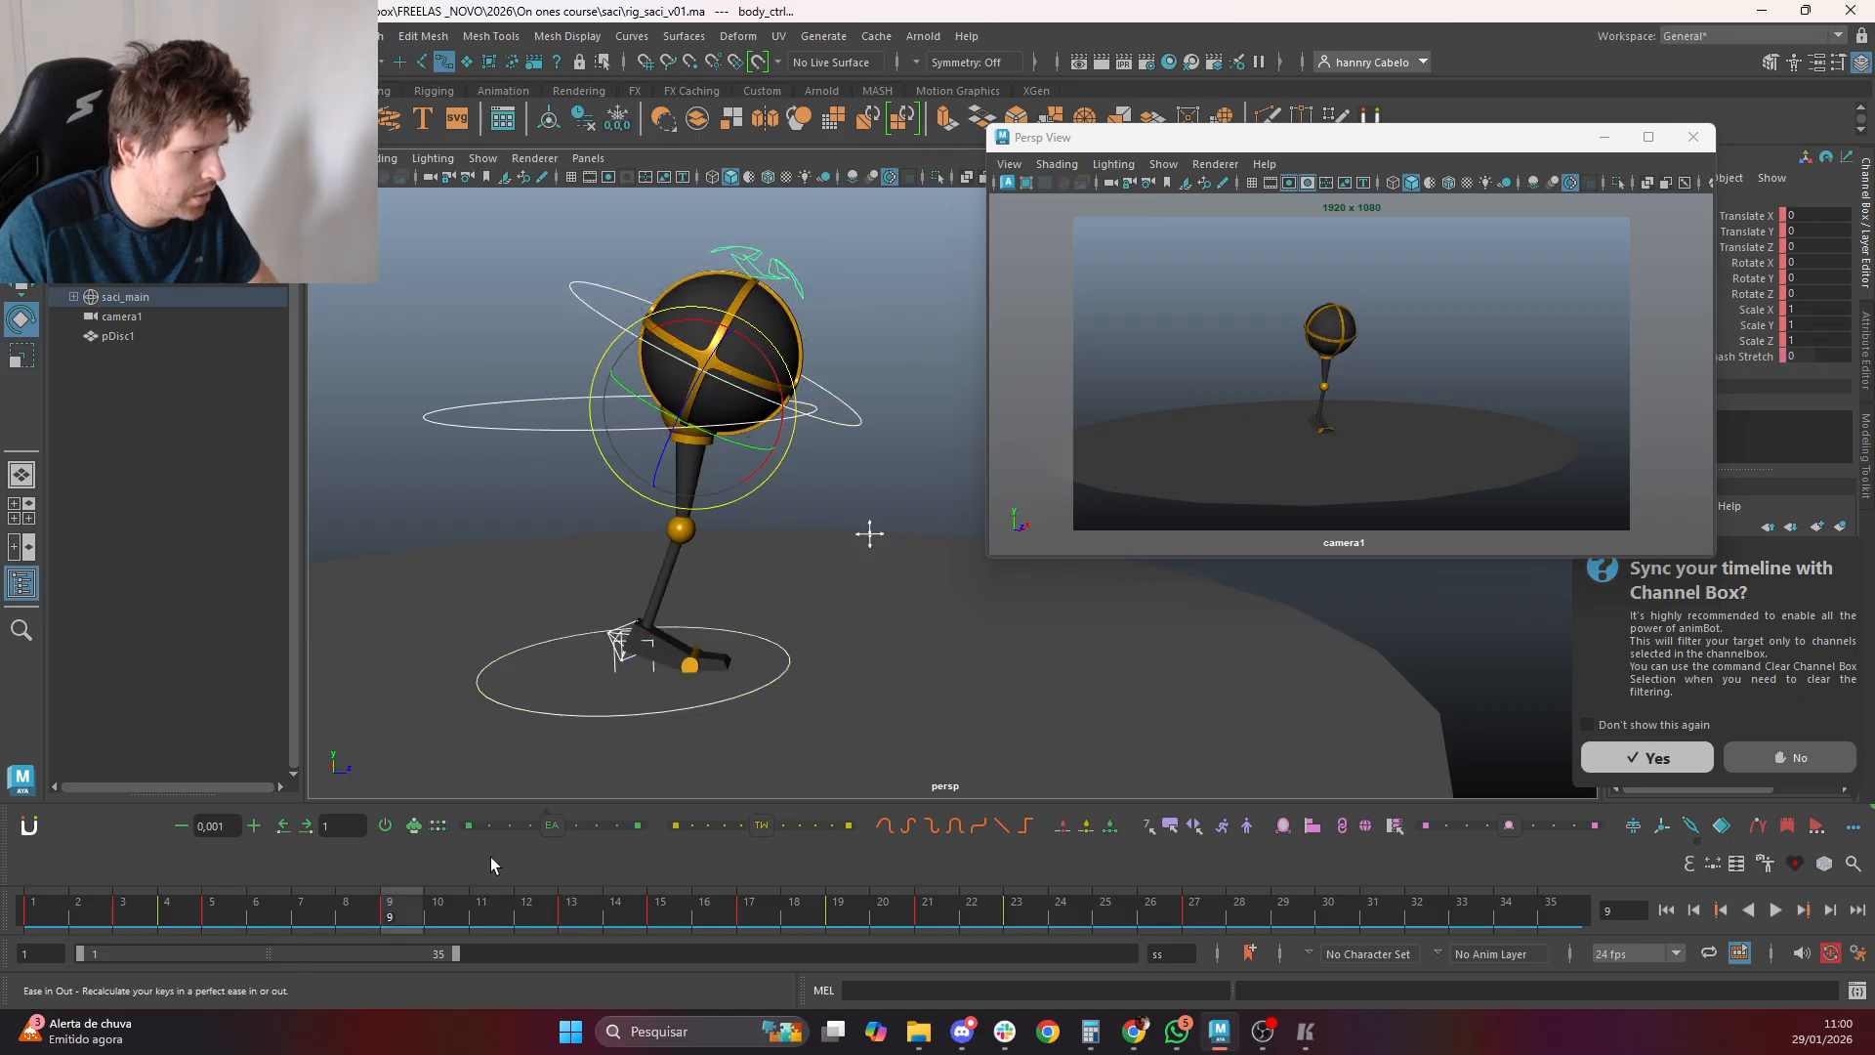
{"action": "key", "text": "period"}
{"action": "left_click", "coordinate": [711, 825]}
{"action": "key", "text": "period"}
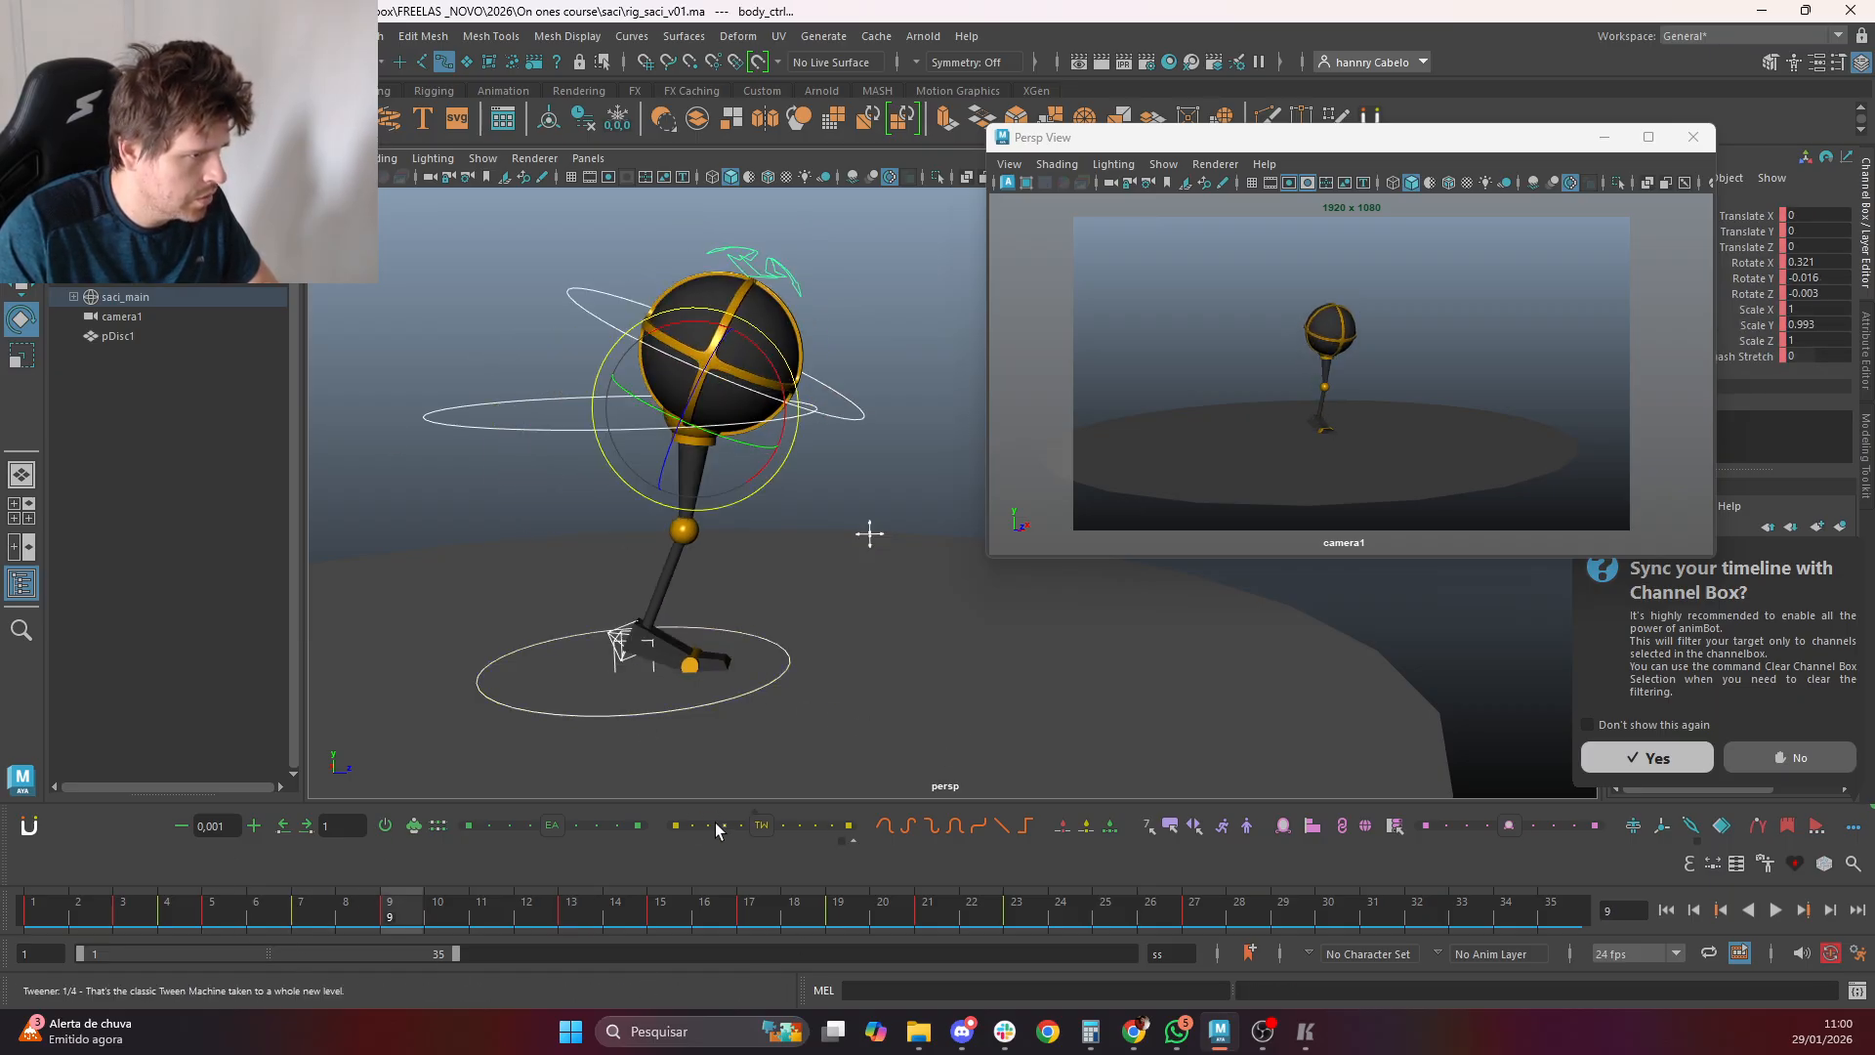
Step through the poses around frame 9 and back to frame 4 to examine the motion
{"action": "key", "text": "period"}
{"action": "key", "text": "period"}
{"action": "key", "text": "comma"}
{"action": "key", "text": "comma"}
{"action": "key", "text": "comma"}
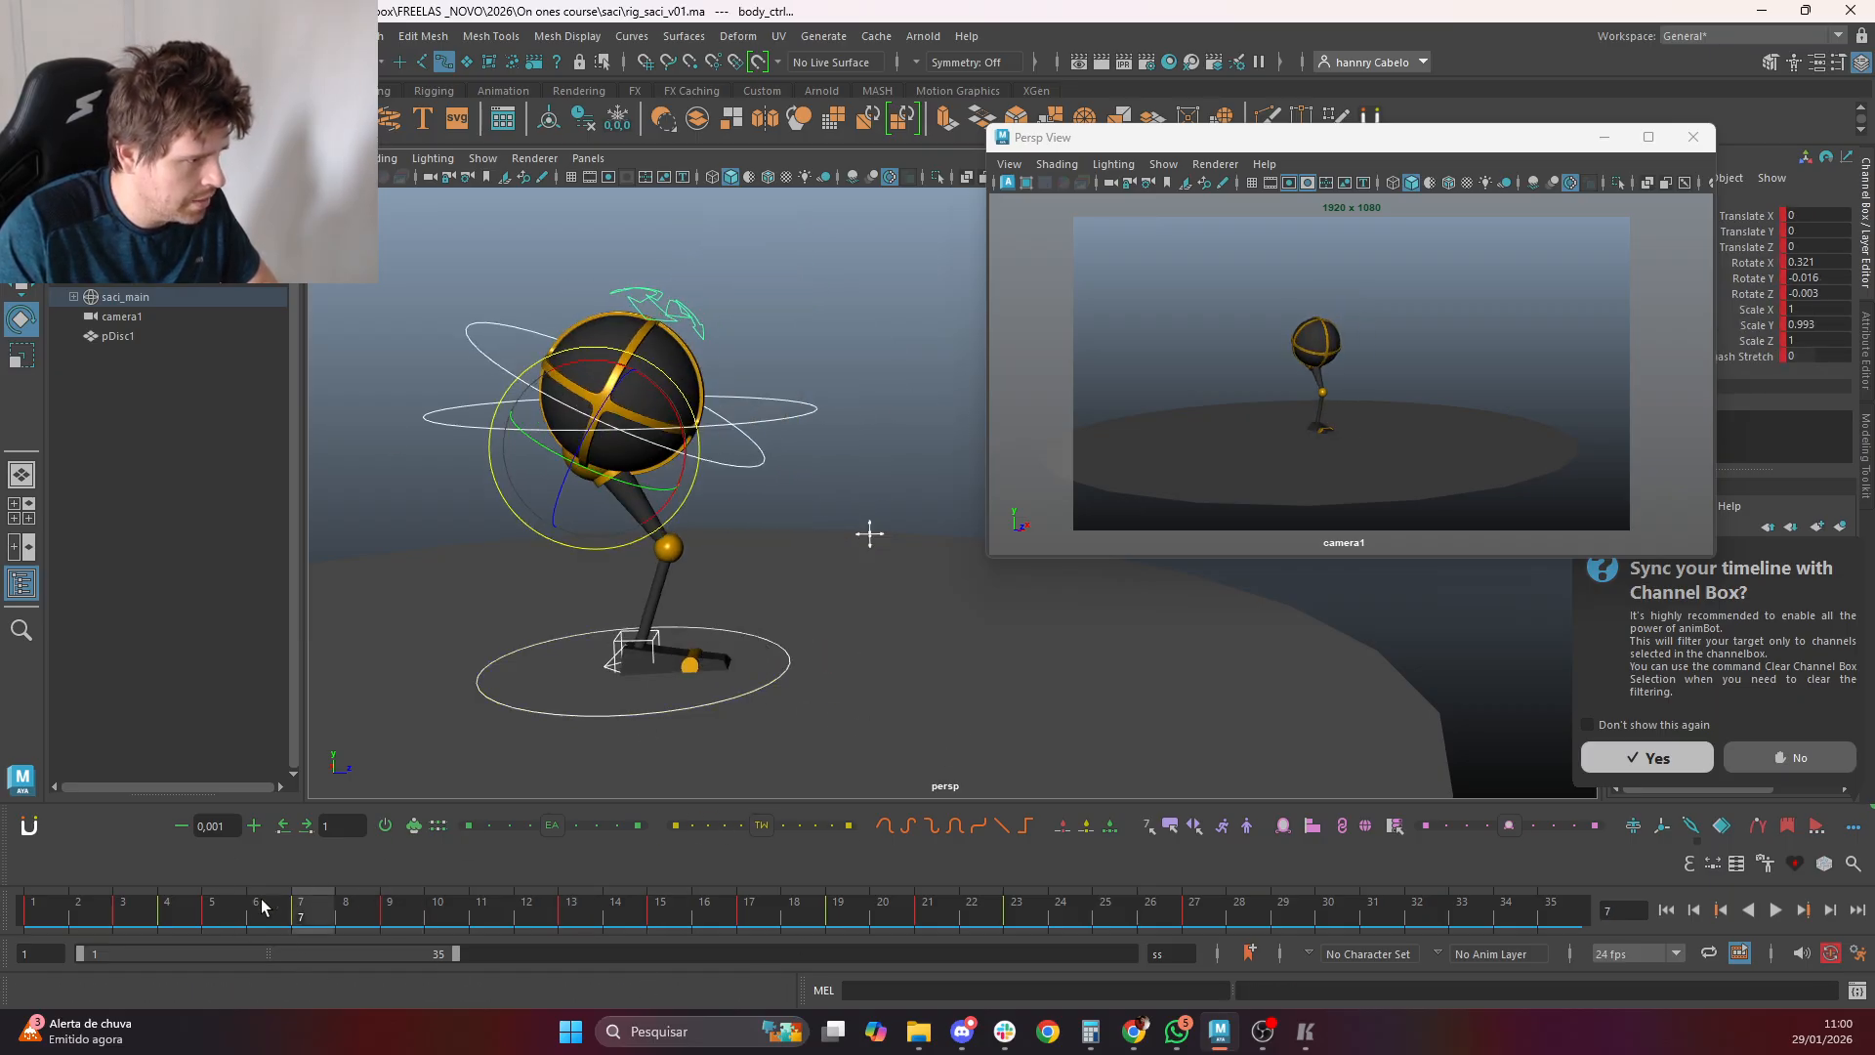
{"action": "key", "text": "comma"}
{"action": "key", "text": "comma"}
{"action": "key", "text": "period"}
{"action": "key", "text": "comma"}
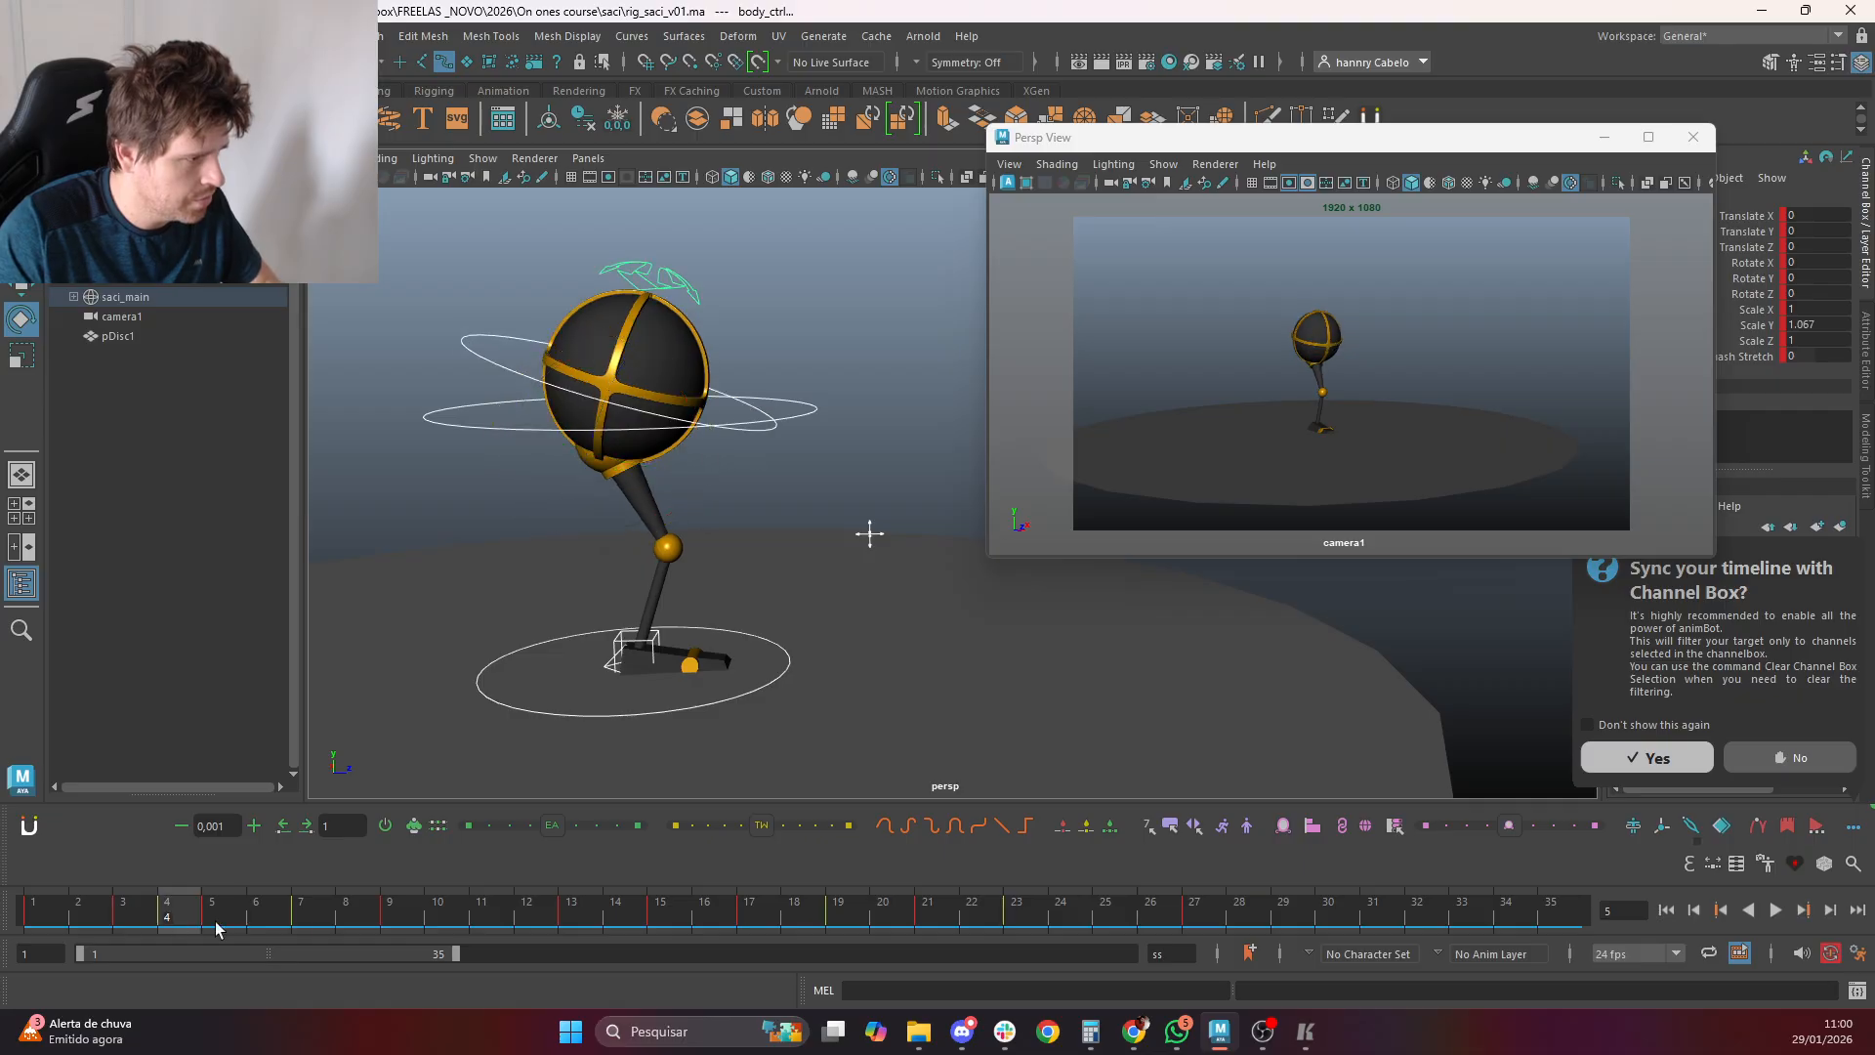
Key the current pose and scrub through the hop up to frame 25 to review the motion
{"action": "key", "text": "s"}
{"action": "key", "text": "period"}
{"action": "key", "text": "period"}
{"action": "left_click_drag", "start_coordinate": [234, 910], "coordinate": [1033, 925]}
{"action": "left_click_drag", "start_coordinate": [3, 913], "coordinate": [892, 961]}
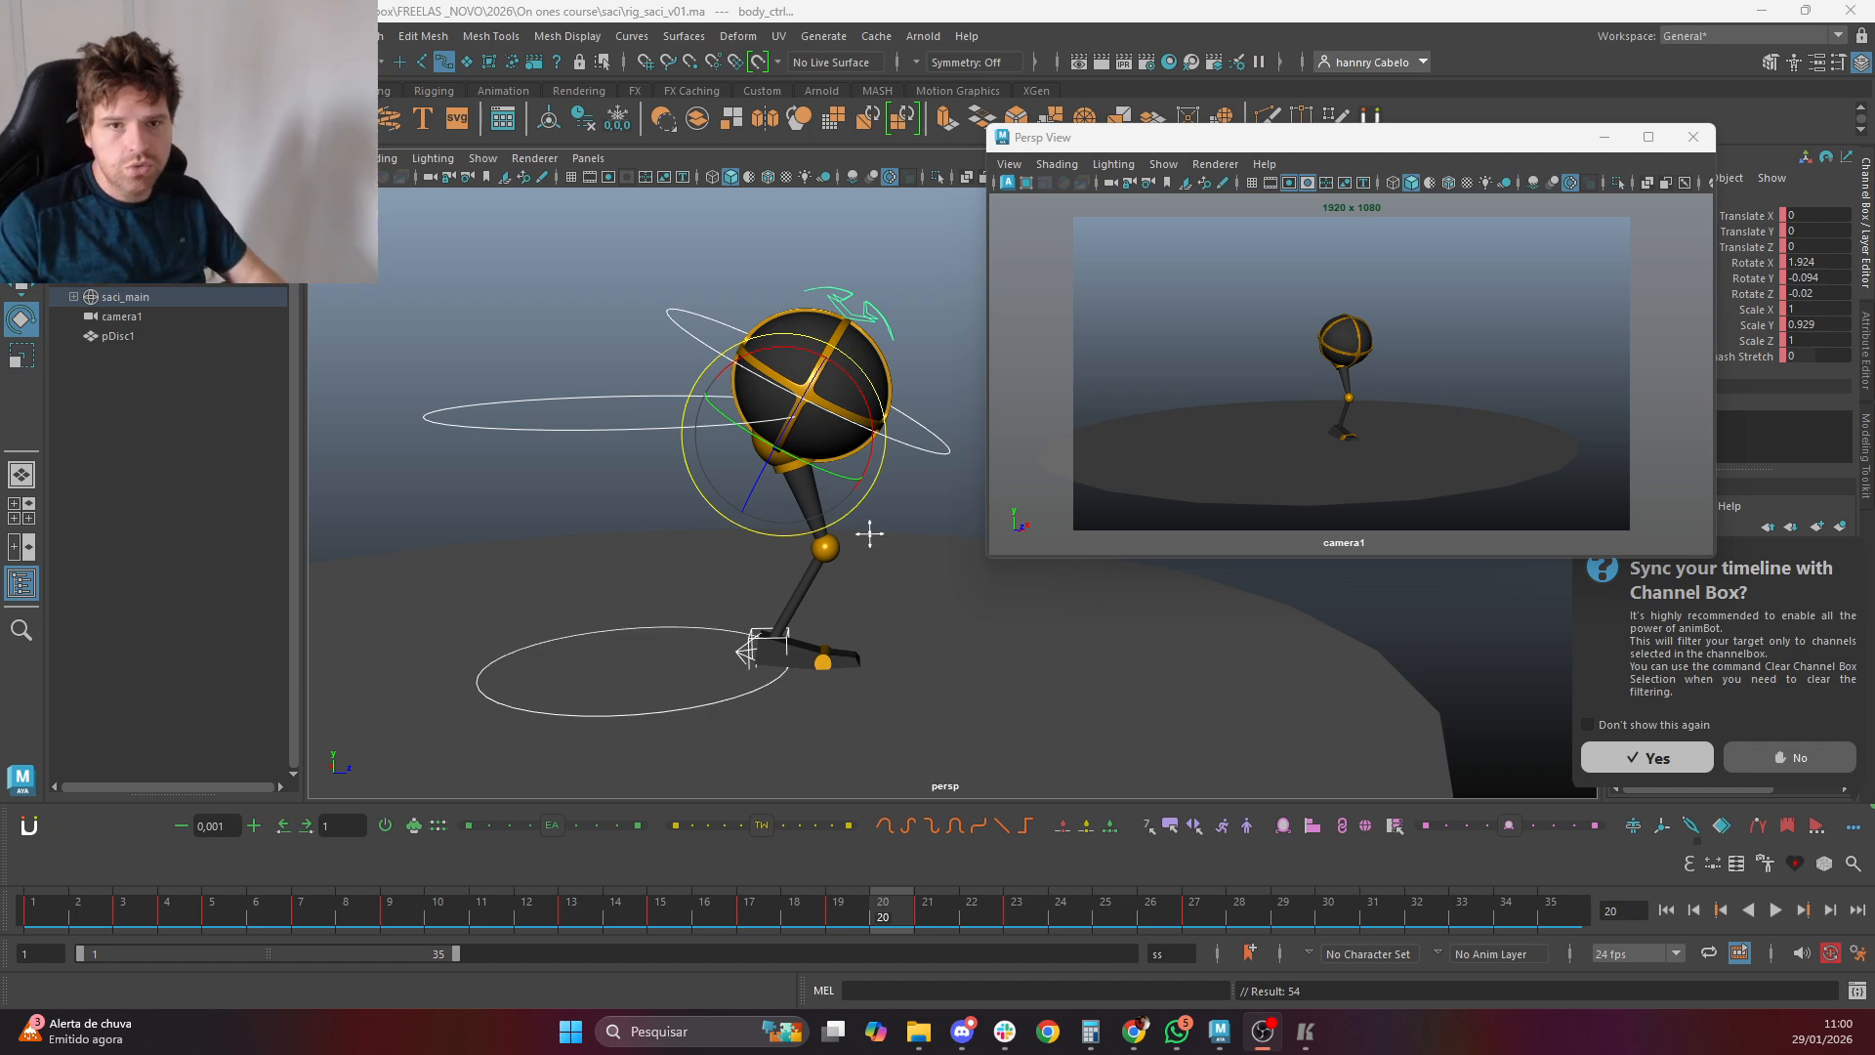
{"action": "left_click_drag", "start_coordinate": [54, 904], "coordinate": [1113, 942]}
Decline syncing the timeline with the Channel Box, select all rig controls and store them as a select set named tudo
{"action": "left_click", "coordinate": [1817, 767]}
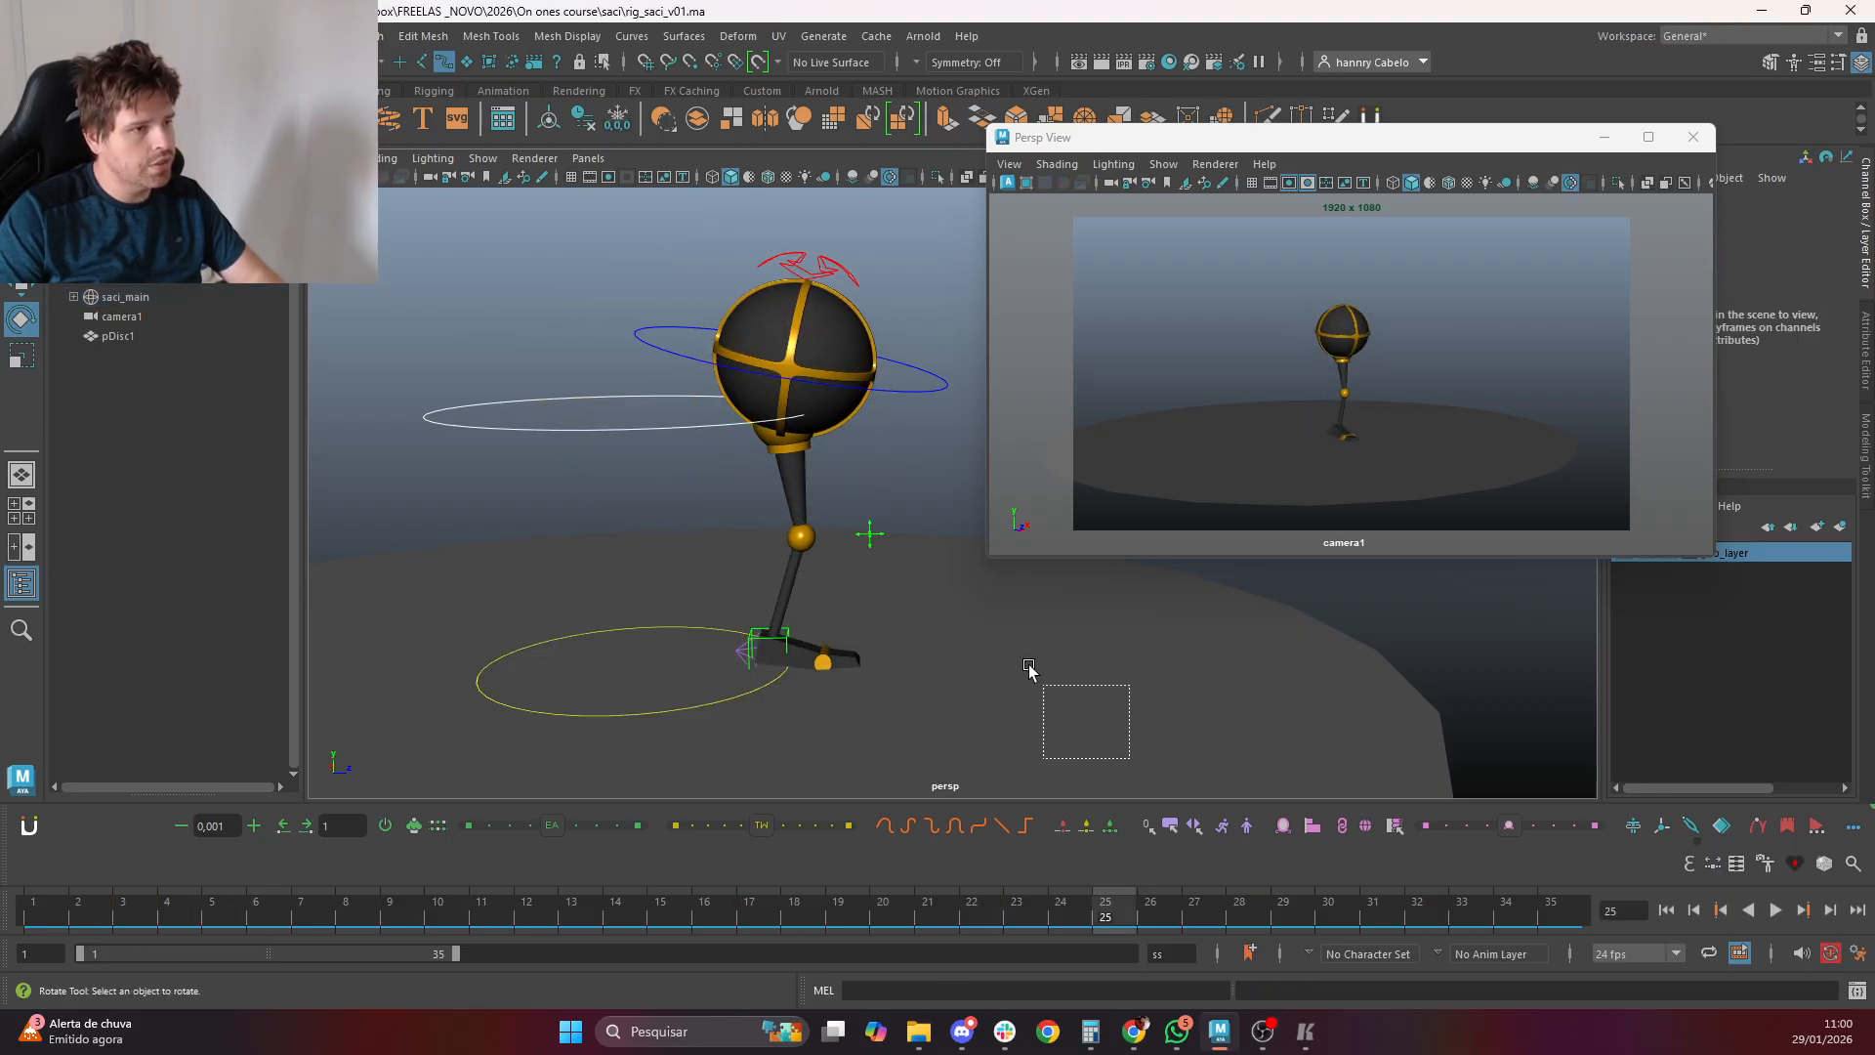
{"action": "left_click_drag", "start_coordinate": [615, 742], "coordinate": [594, 698], "text": "shift"}
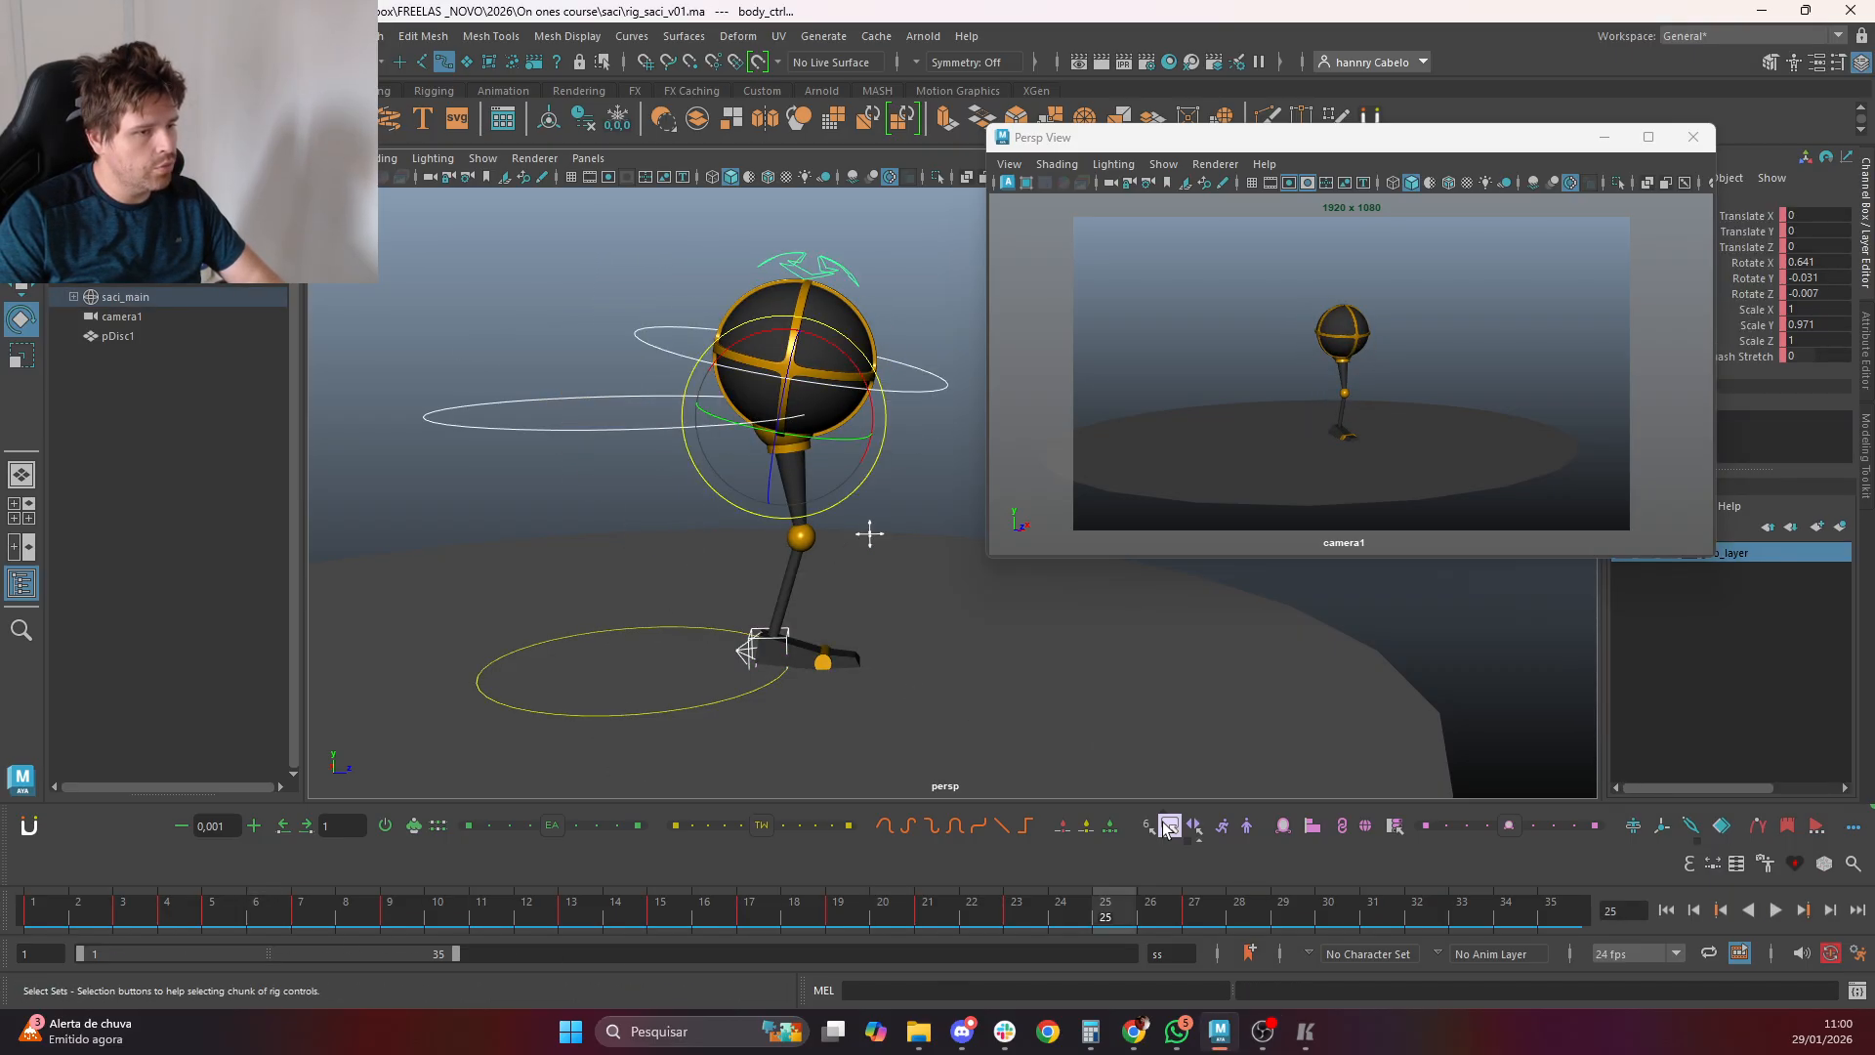
{"action": "left_click", "coordinate": [1169, 826]}
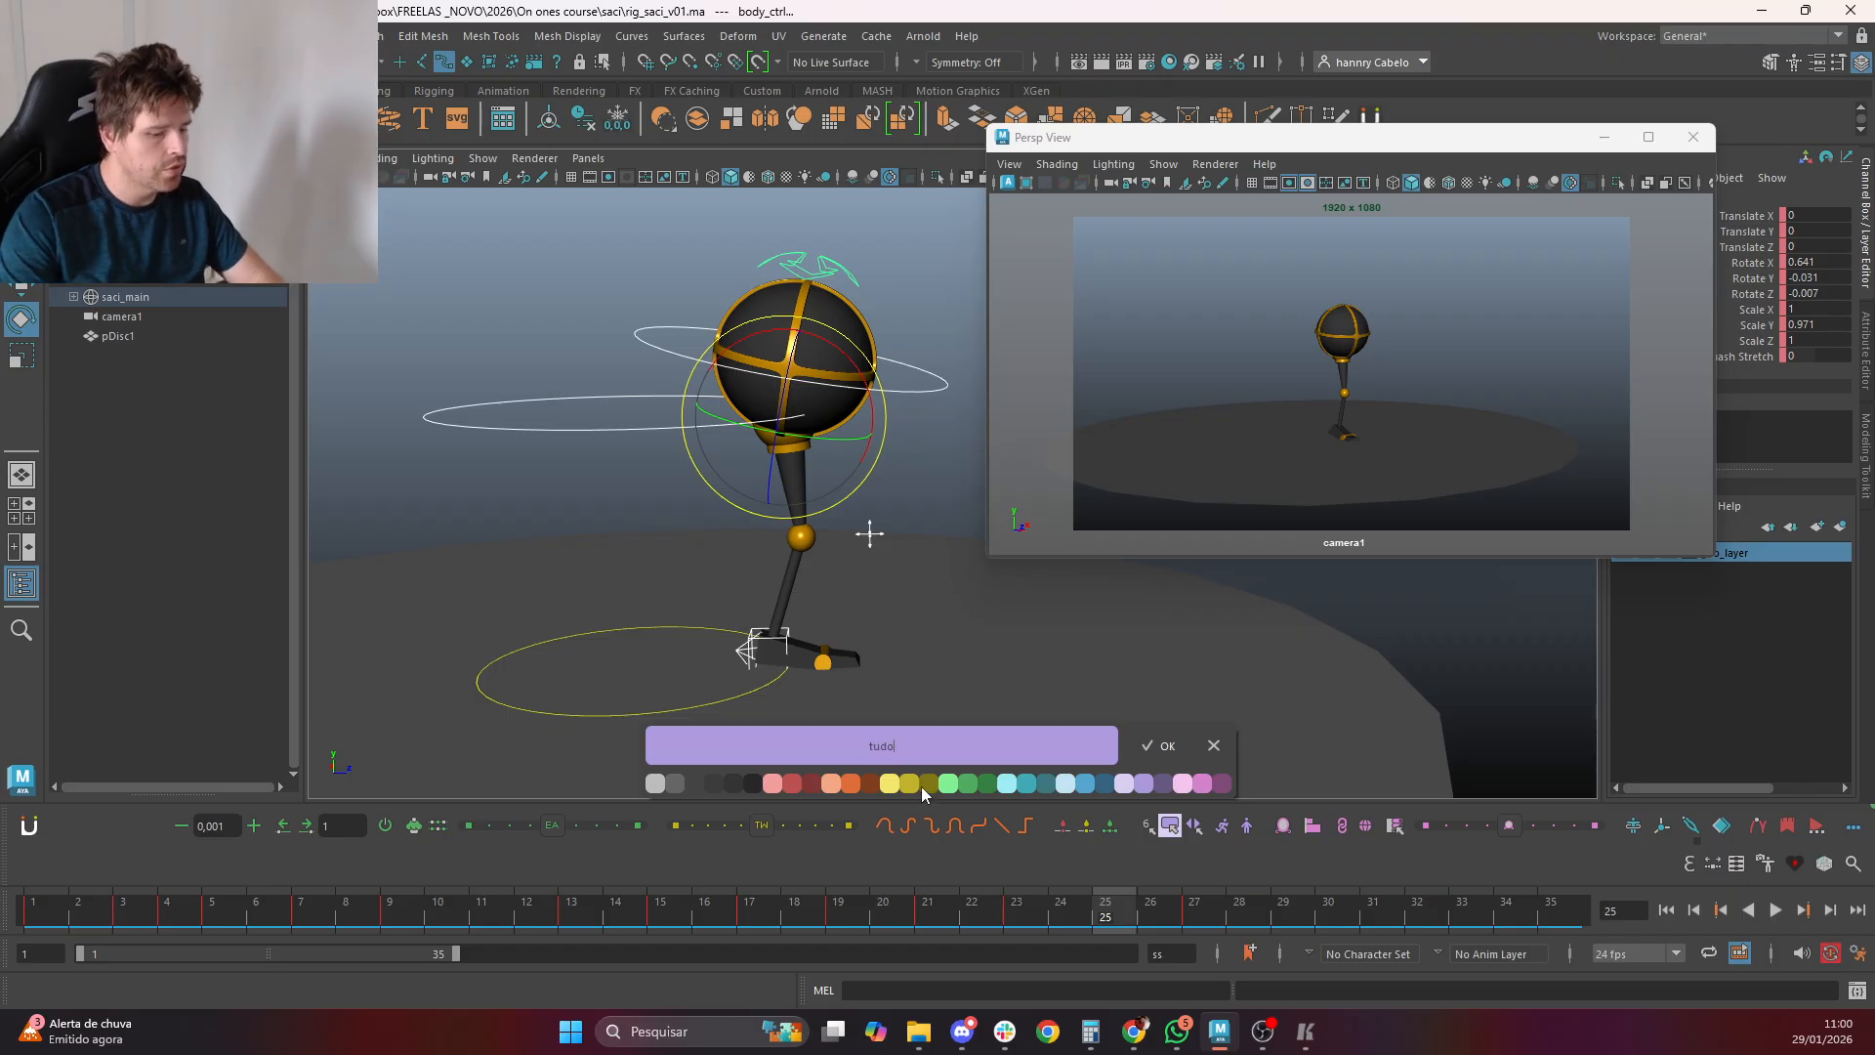
{"action": "key", "text": "Return"}
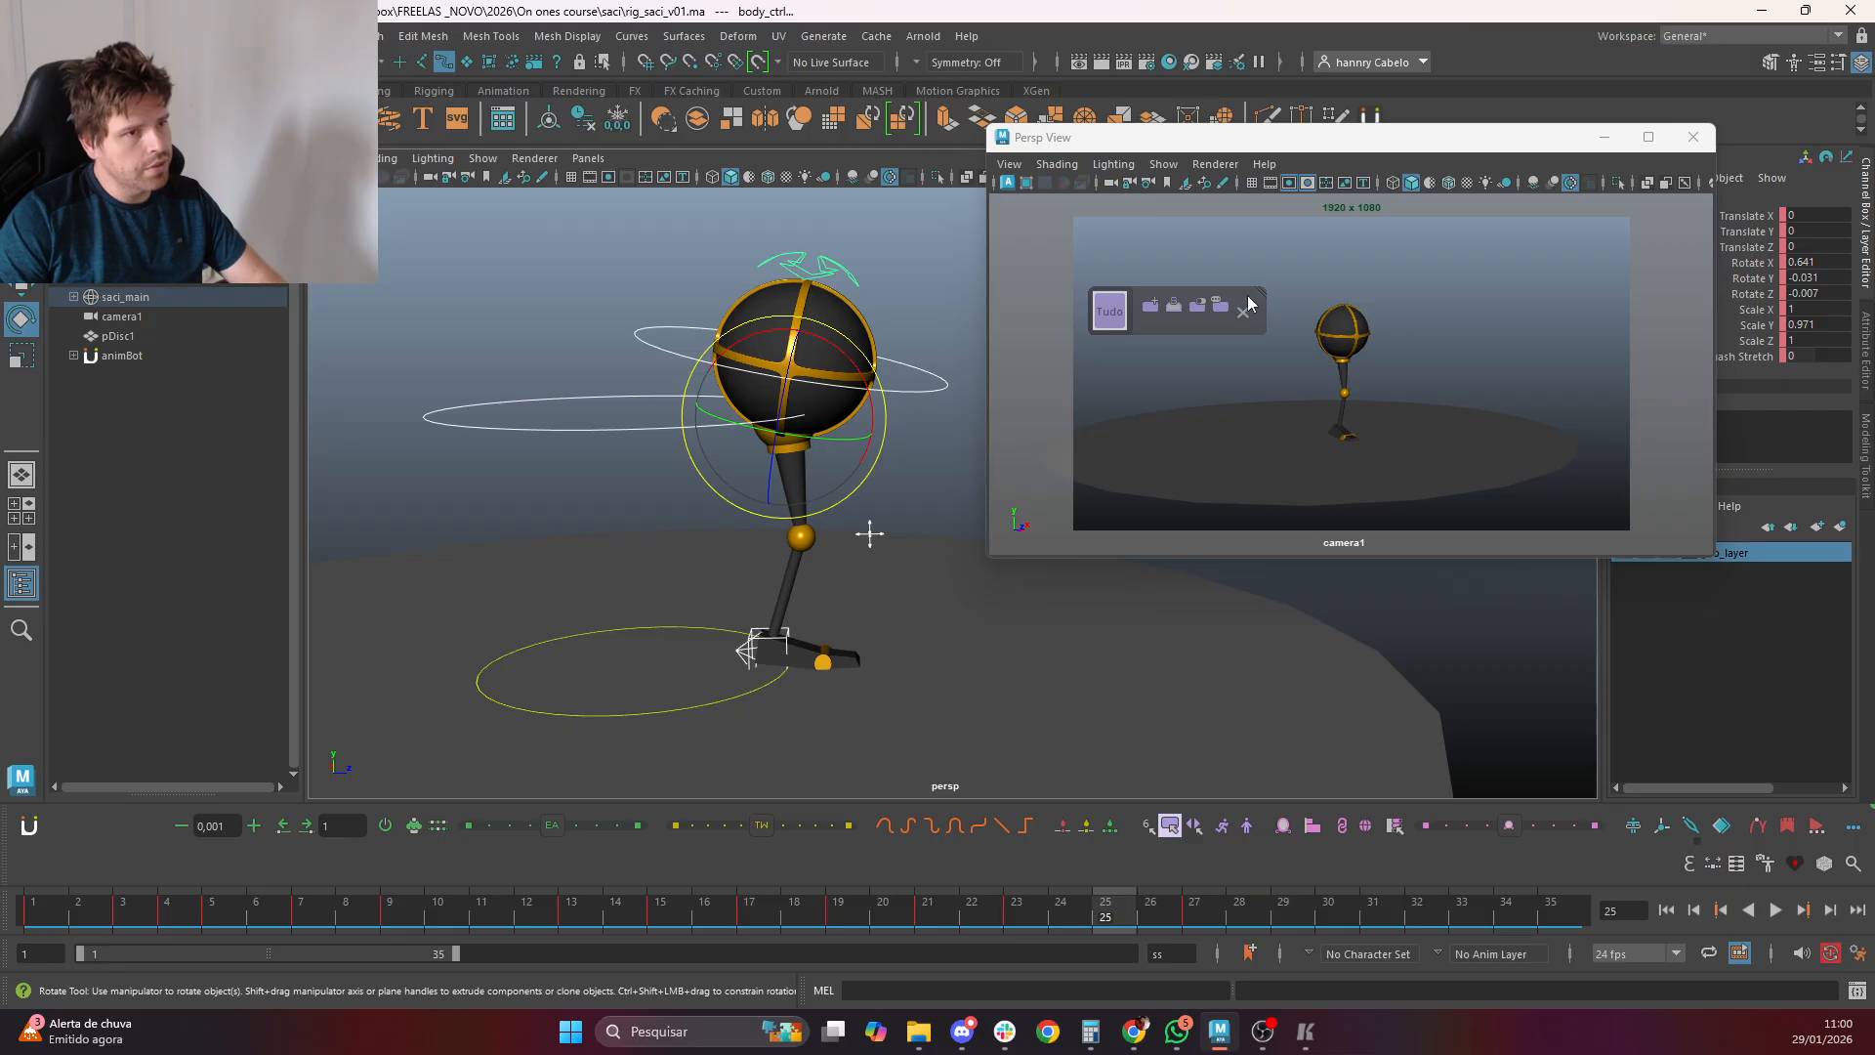
Play back the hop and check its poses from frame 3 to frame 9
{"action": "key", "text": "alt+v"}
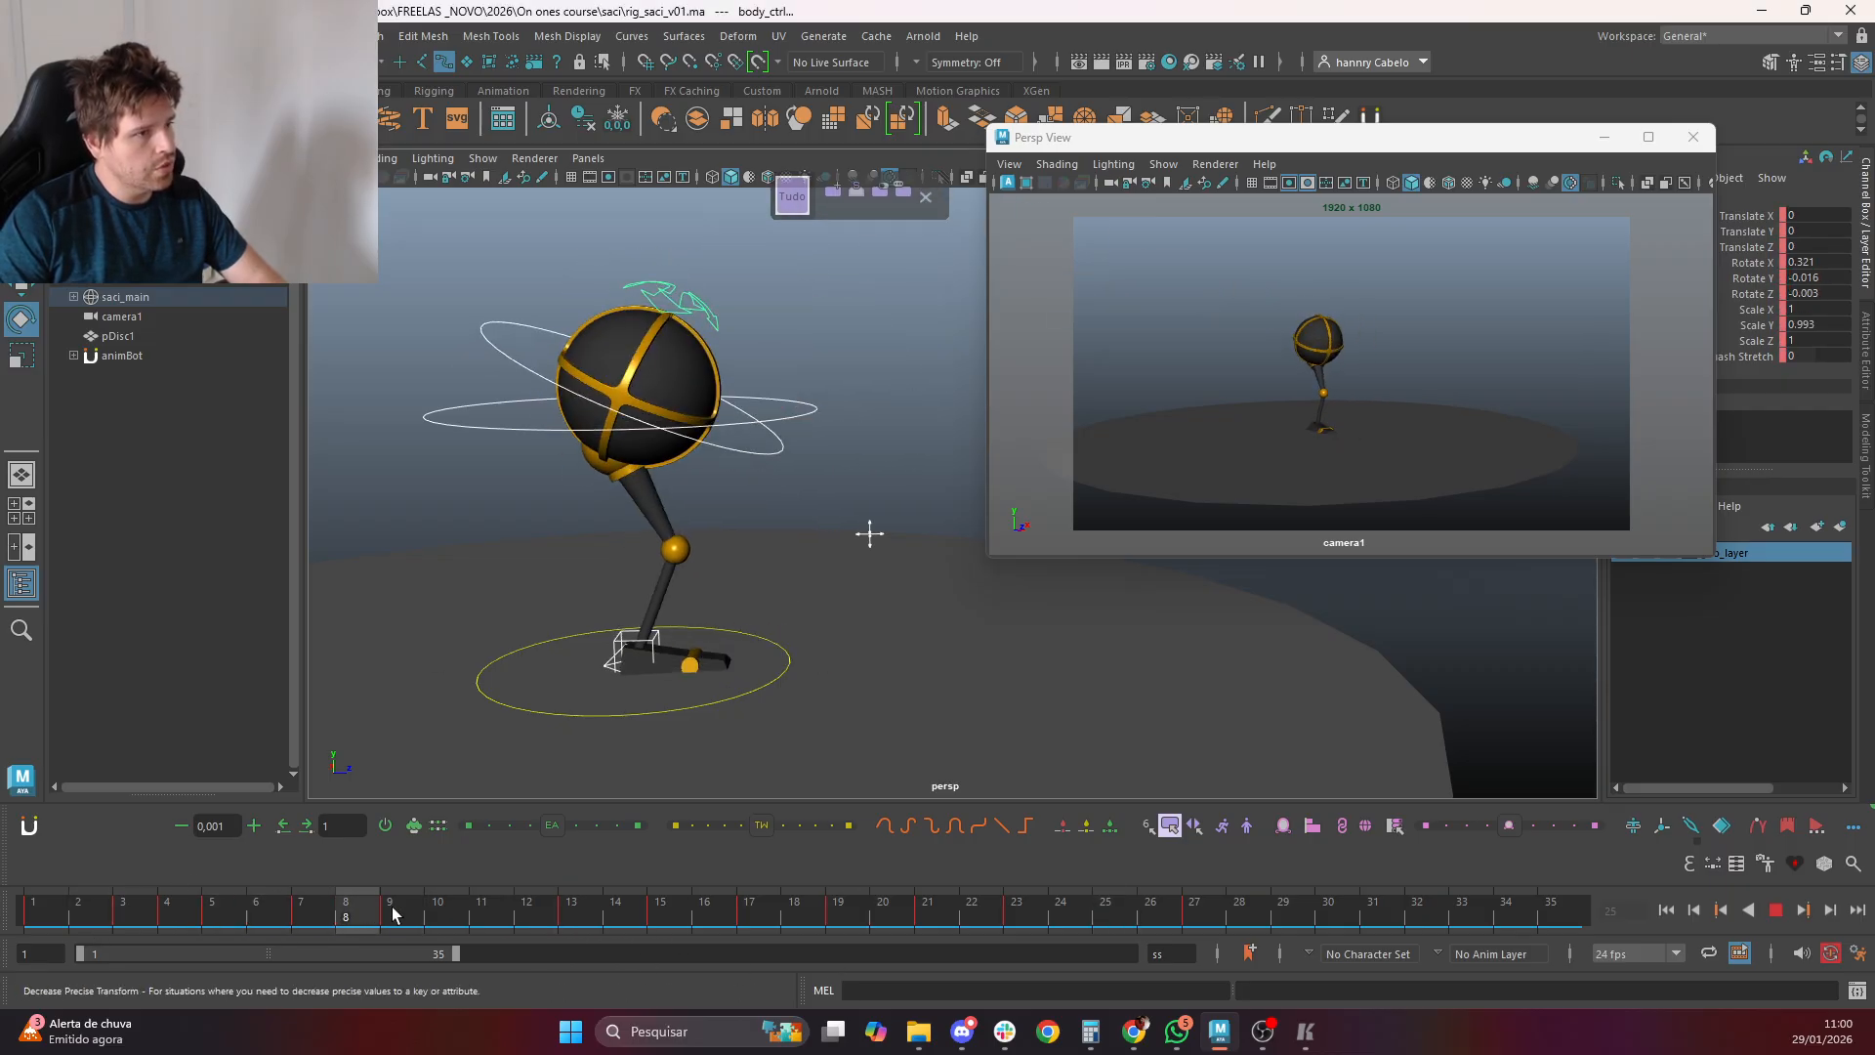
{"action": "key", "text": "alt+v"}
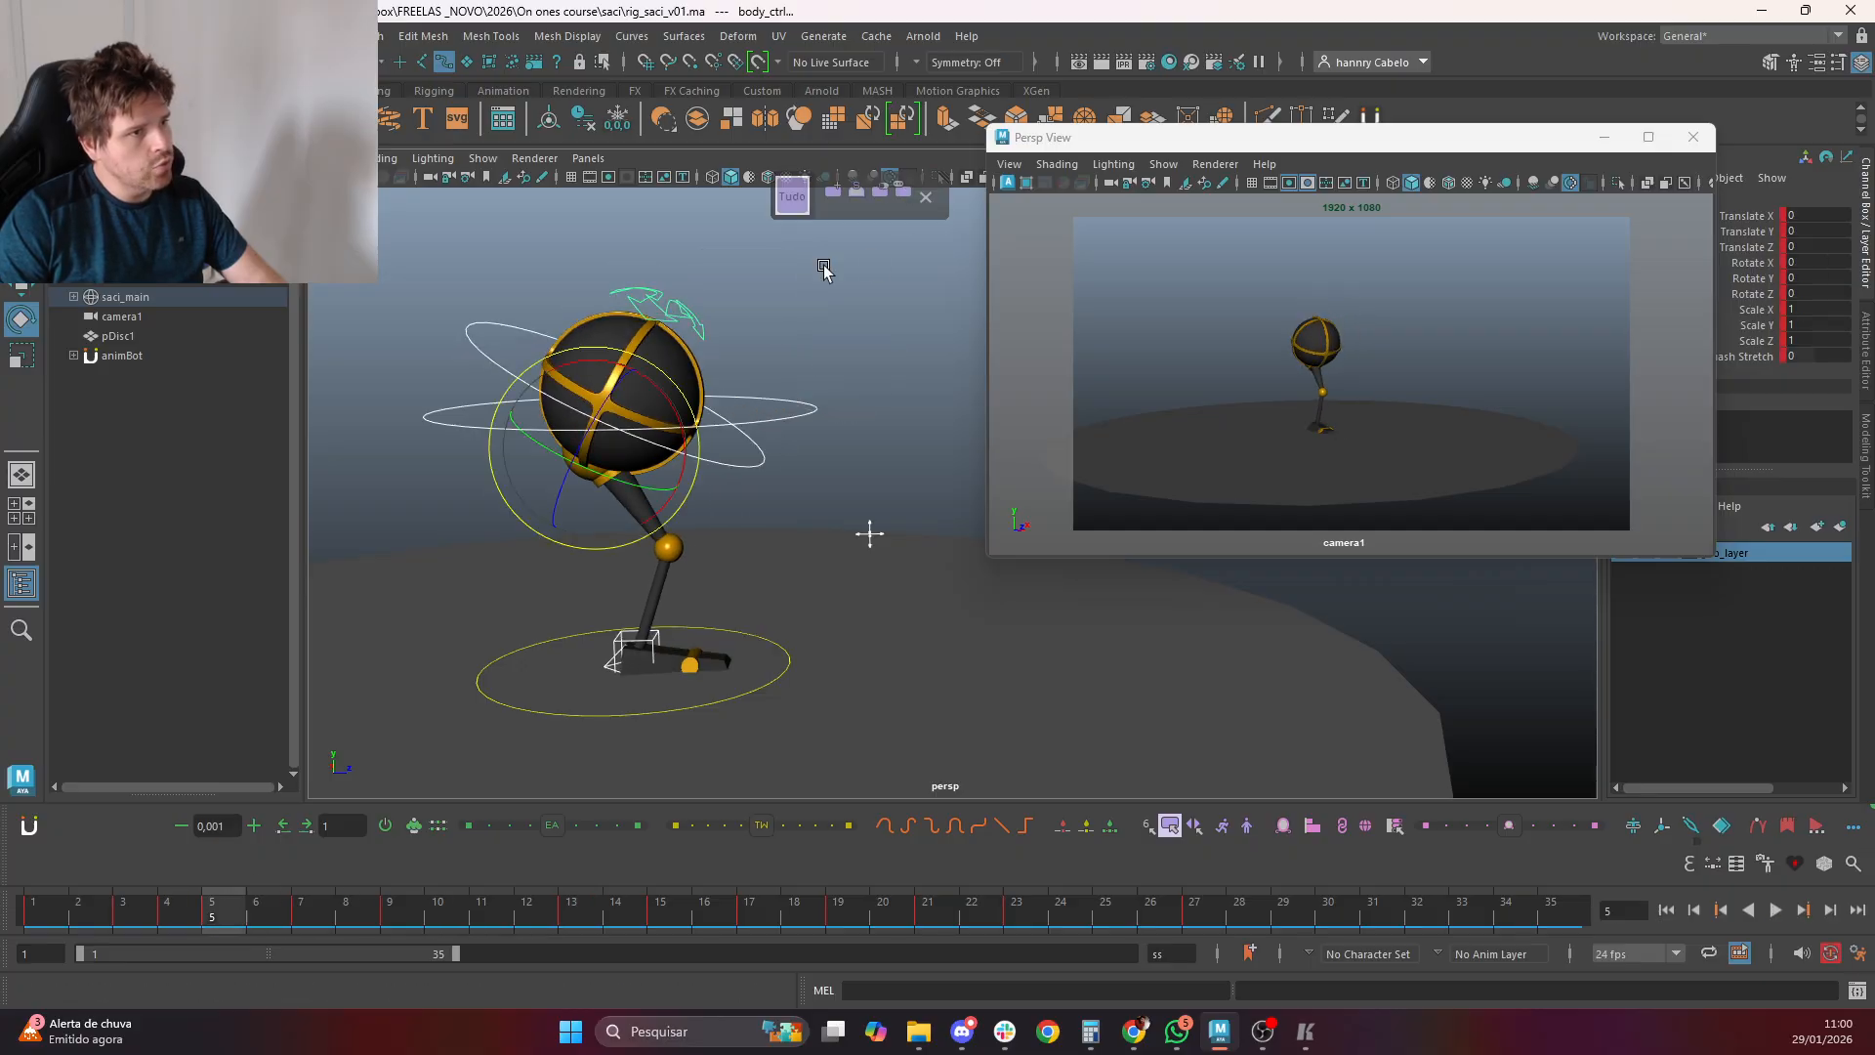
{"action": "left_click", "coordinate": [58, 906]}
{"action": "key", "text": "alt+v"}
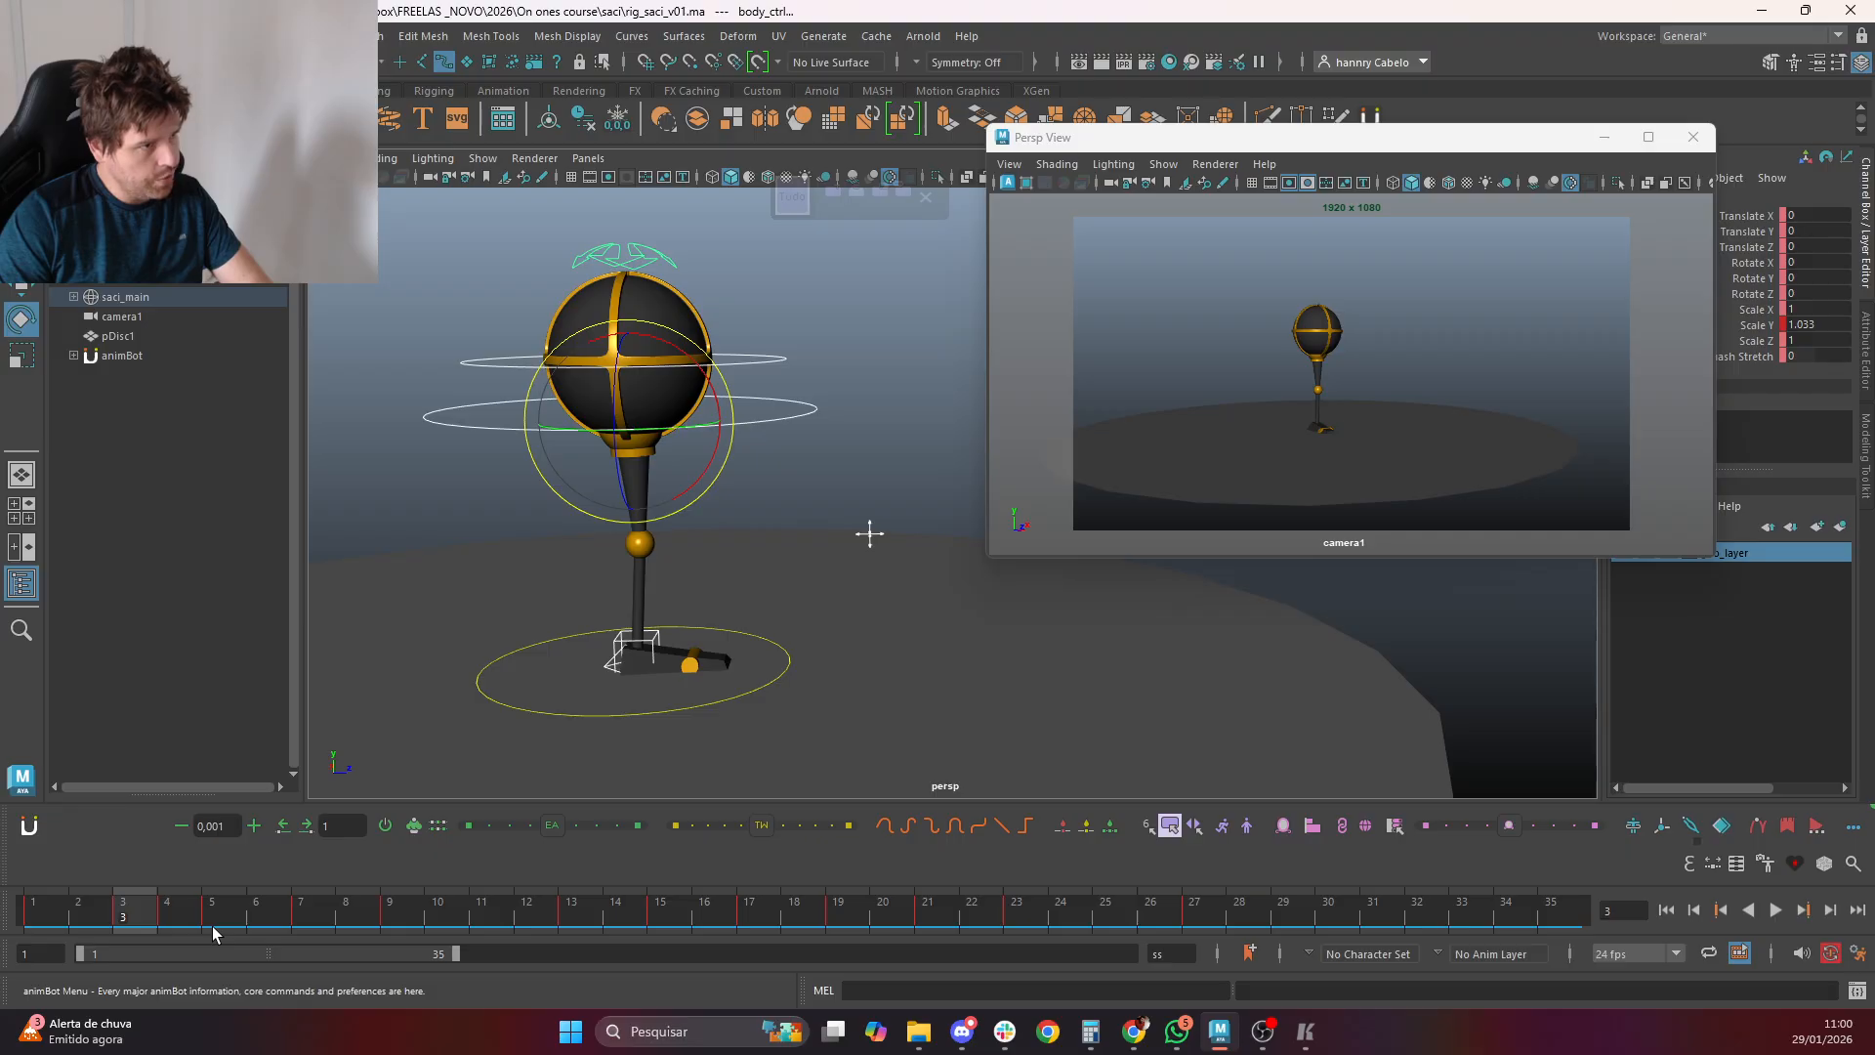
{"action": "key", "text": "period"}
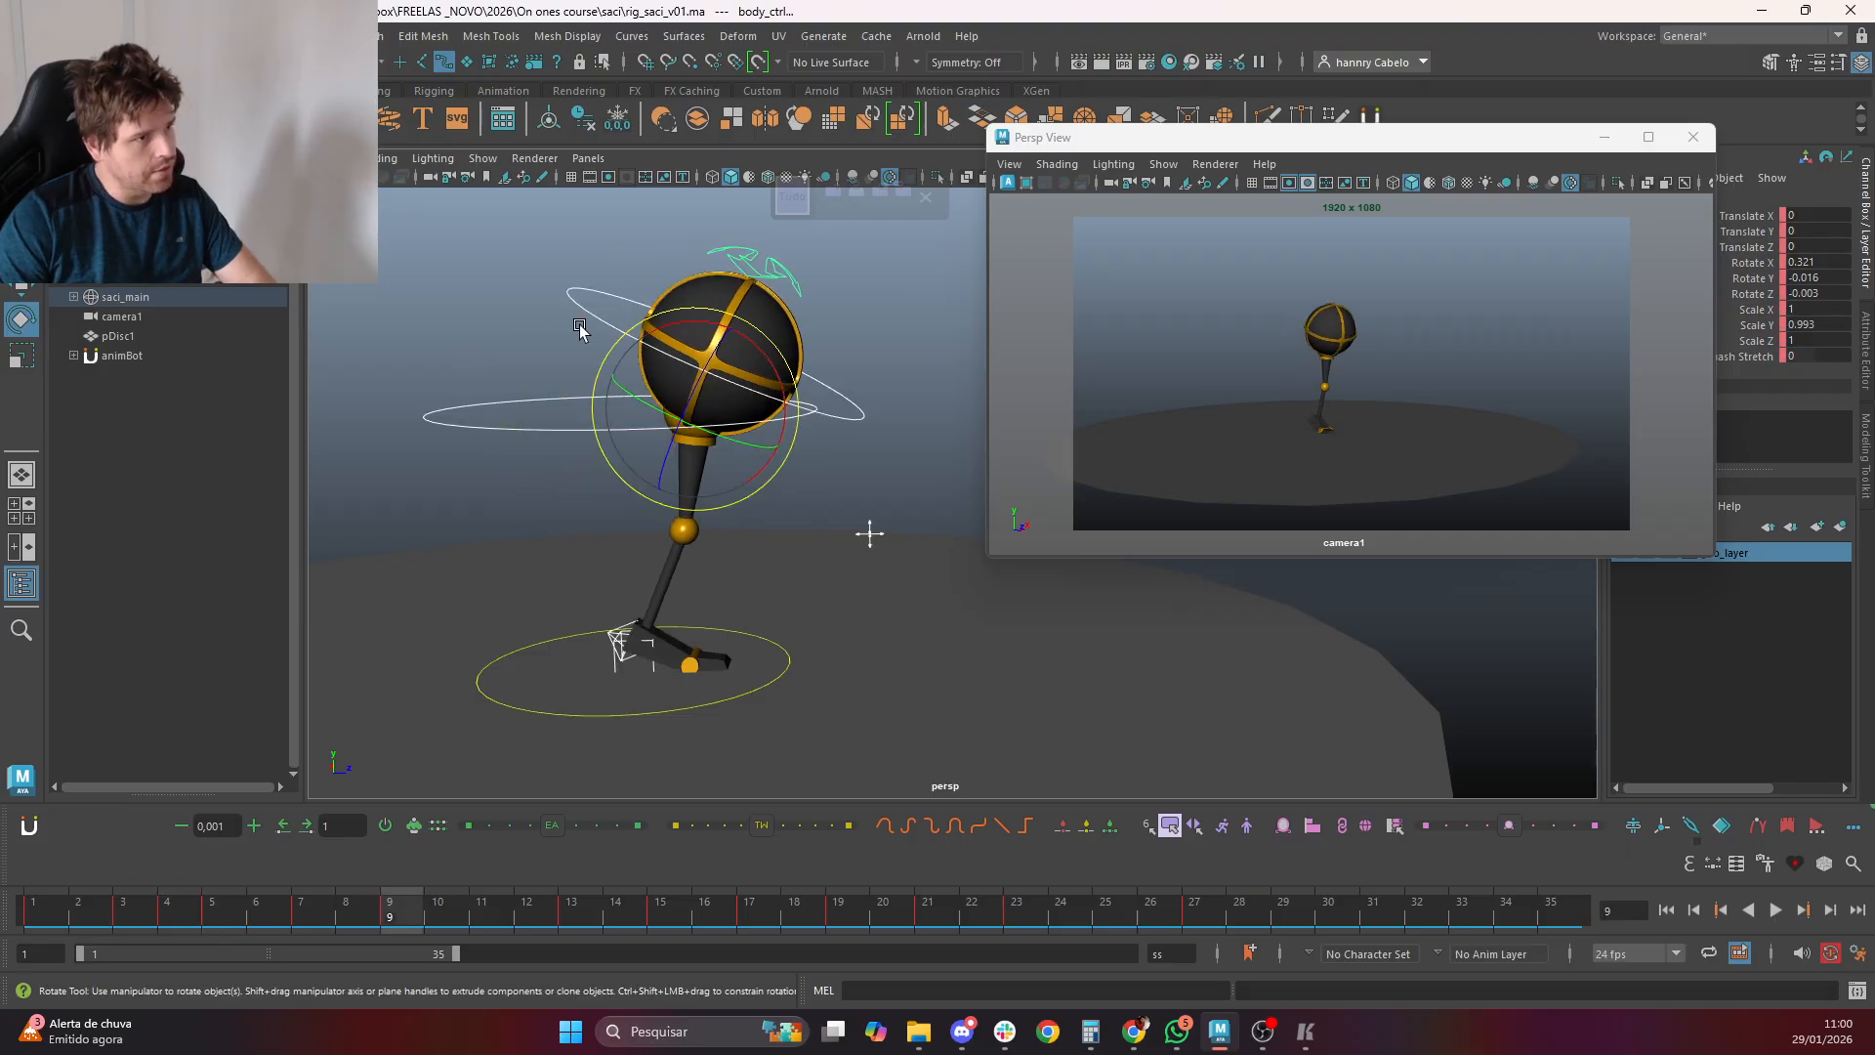
Lower the torso control at frame 9 to 0.002 in Y and 1.463 in Z and rotate it to 32.297, -4.256, 1.506
{"action": "left_click", "coordinate": [606, 296]}
{"action": "key", "text": "w"}
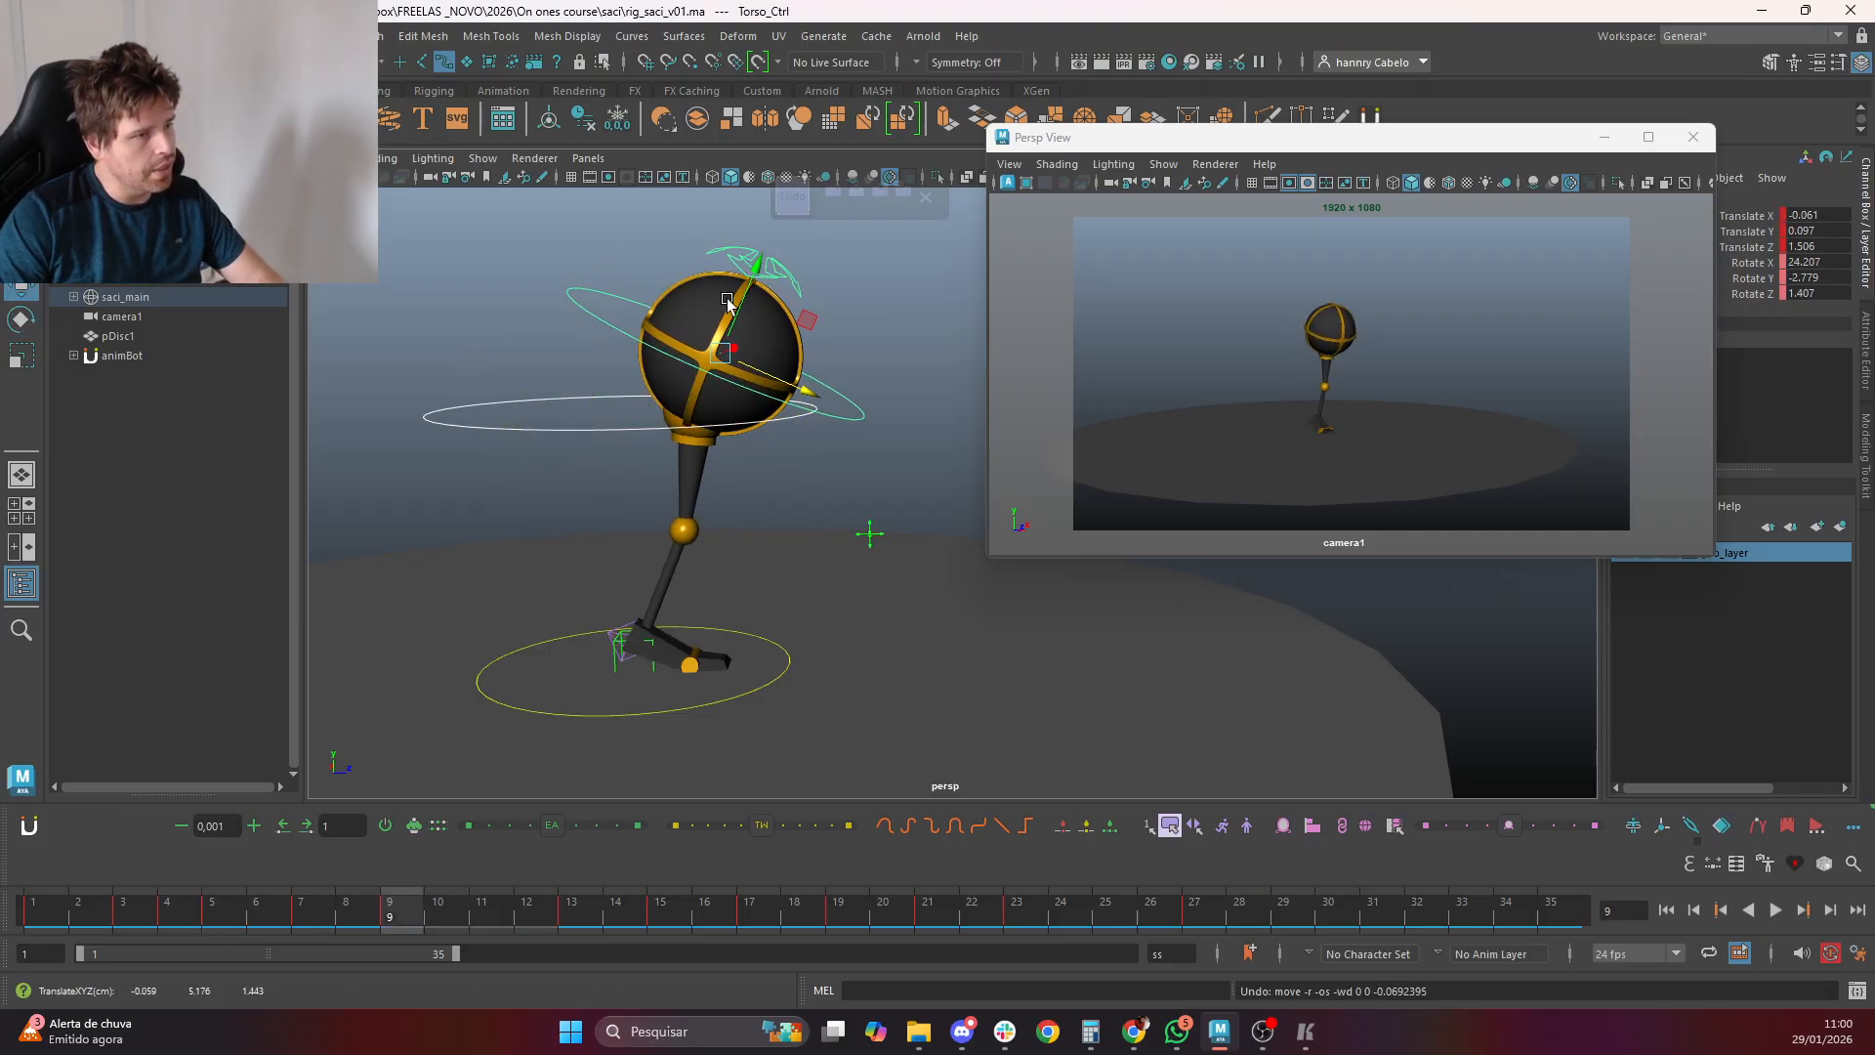
{"action": "left_click_drag", "start_coordinate": [732, 310], "coordinate": [734, 316]}
{"action": "key", "text": "e"}
{"action": "left_click_drag", "start_coordinate": [823, 357], "coordinate": [812, 368]}
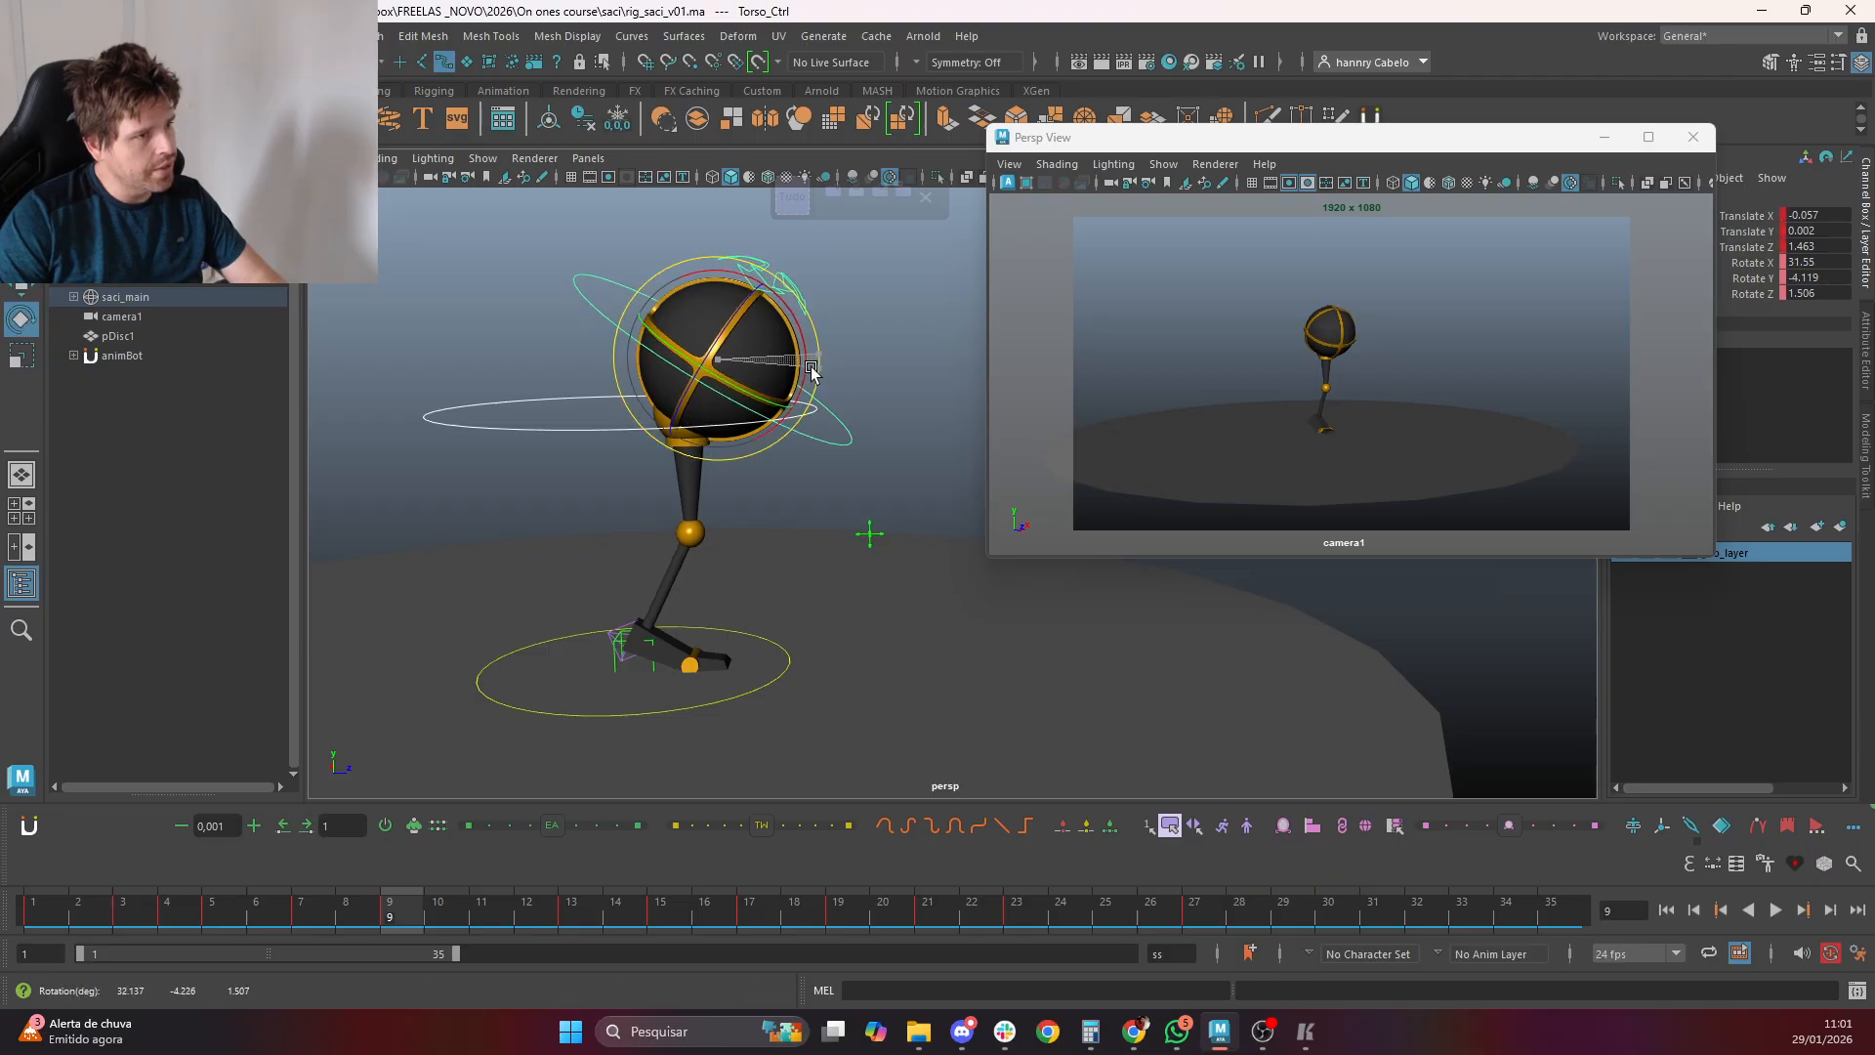
{"action": "key", "text": "period"}
{"action": "key", "text": "period"}
{"action": "key", "text": "comma"}
{"action": "key", "text": "period"}
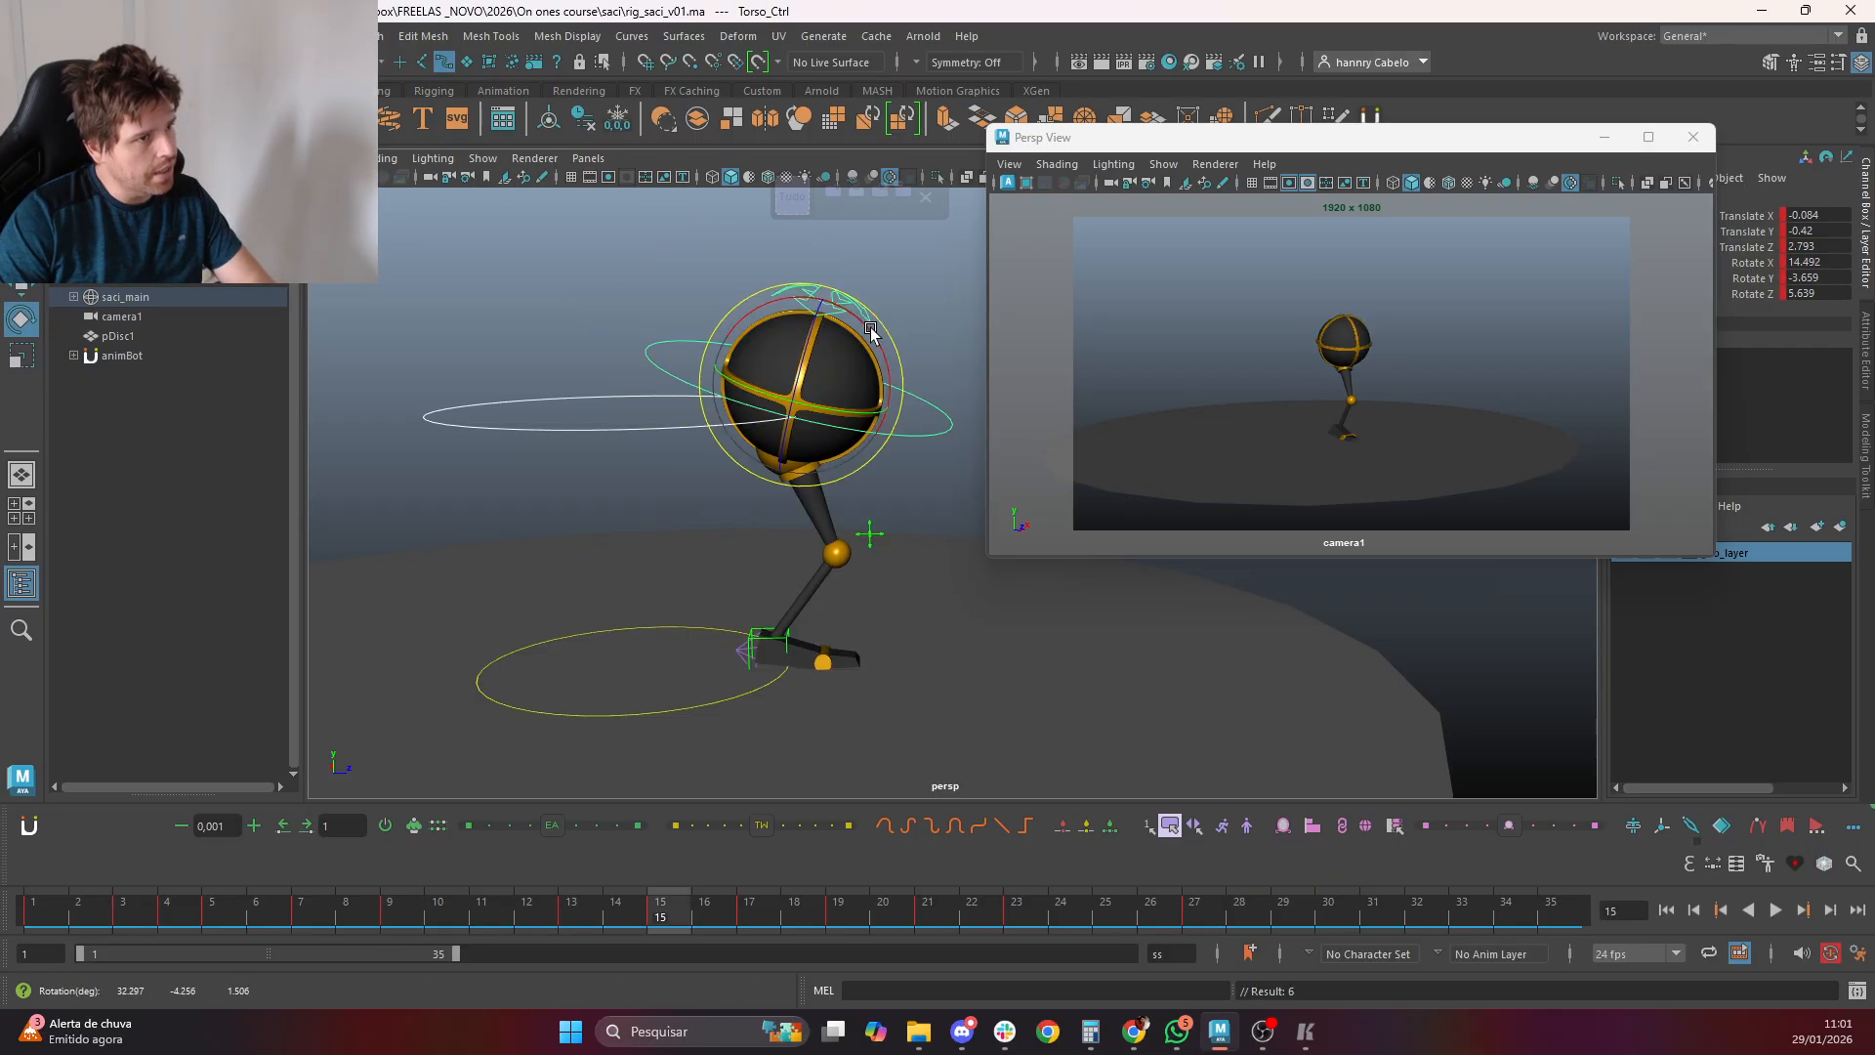
{"action": "key", "text": "comma"}
Apply the Tweener to all controls at frame 11, favouring the frame 13 pose, and compare the neighbouring poses
{"action": "left_click", "coordinate": [544, 423]}
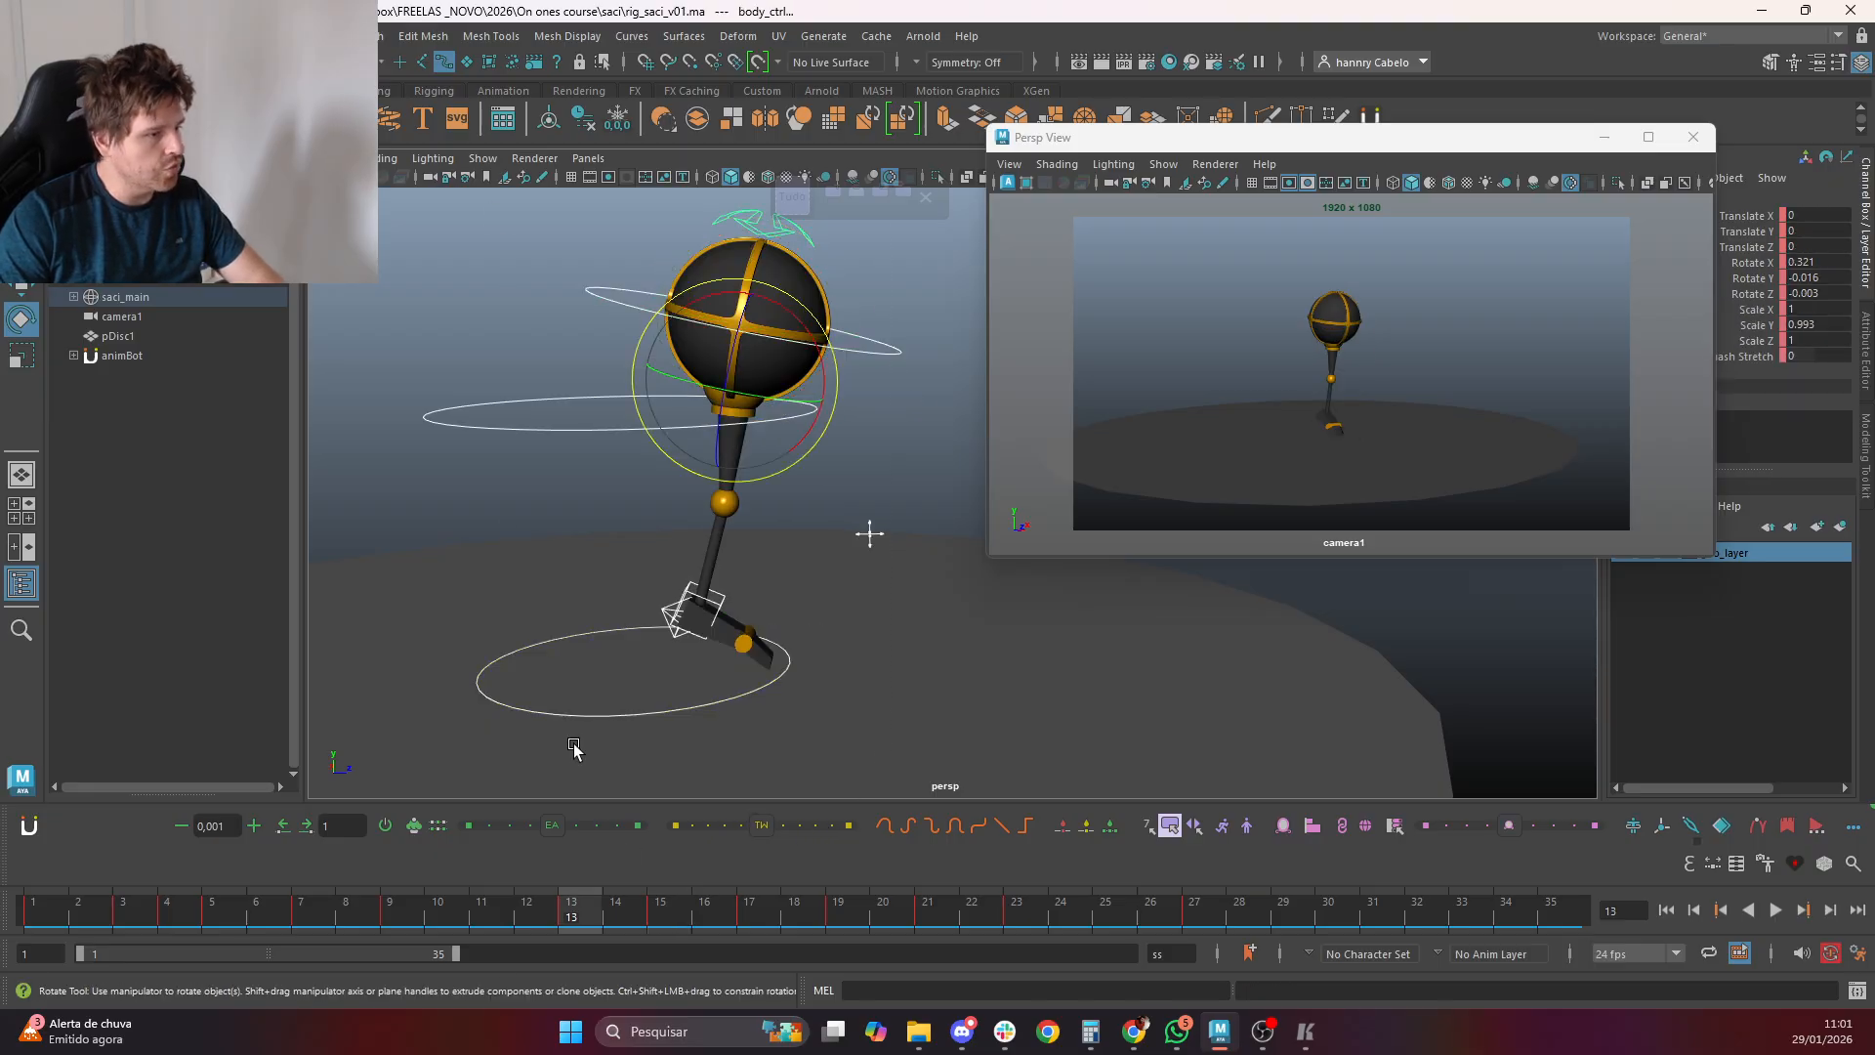
{"action": "left_click", "coordinate": [482, 918]}
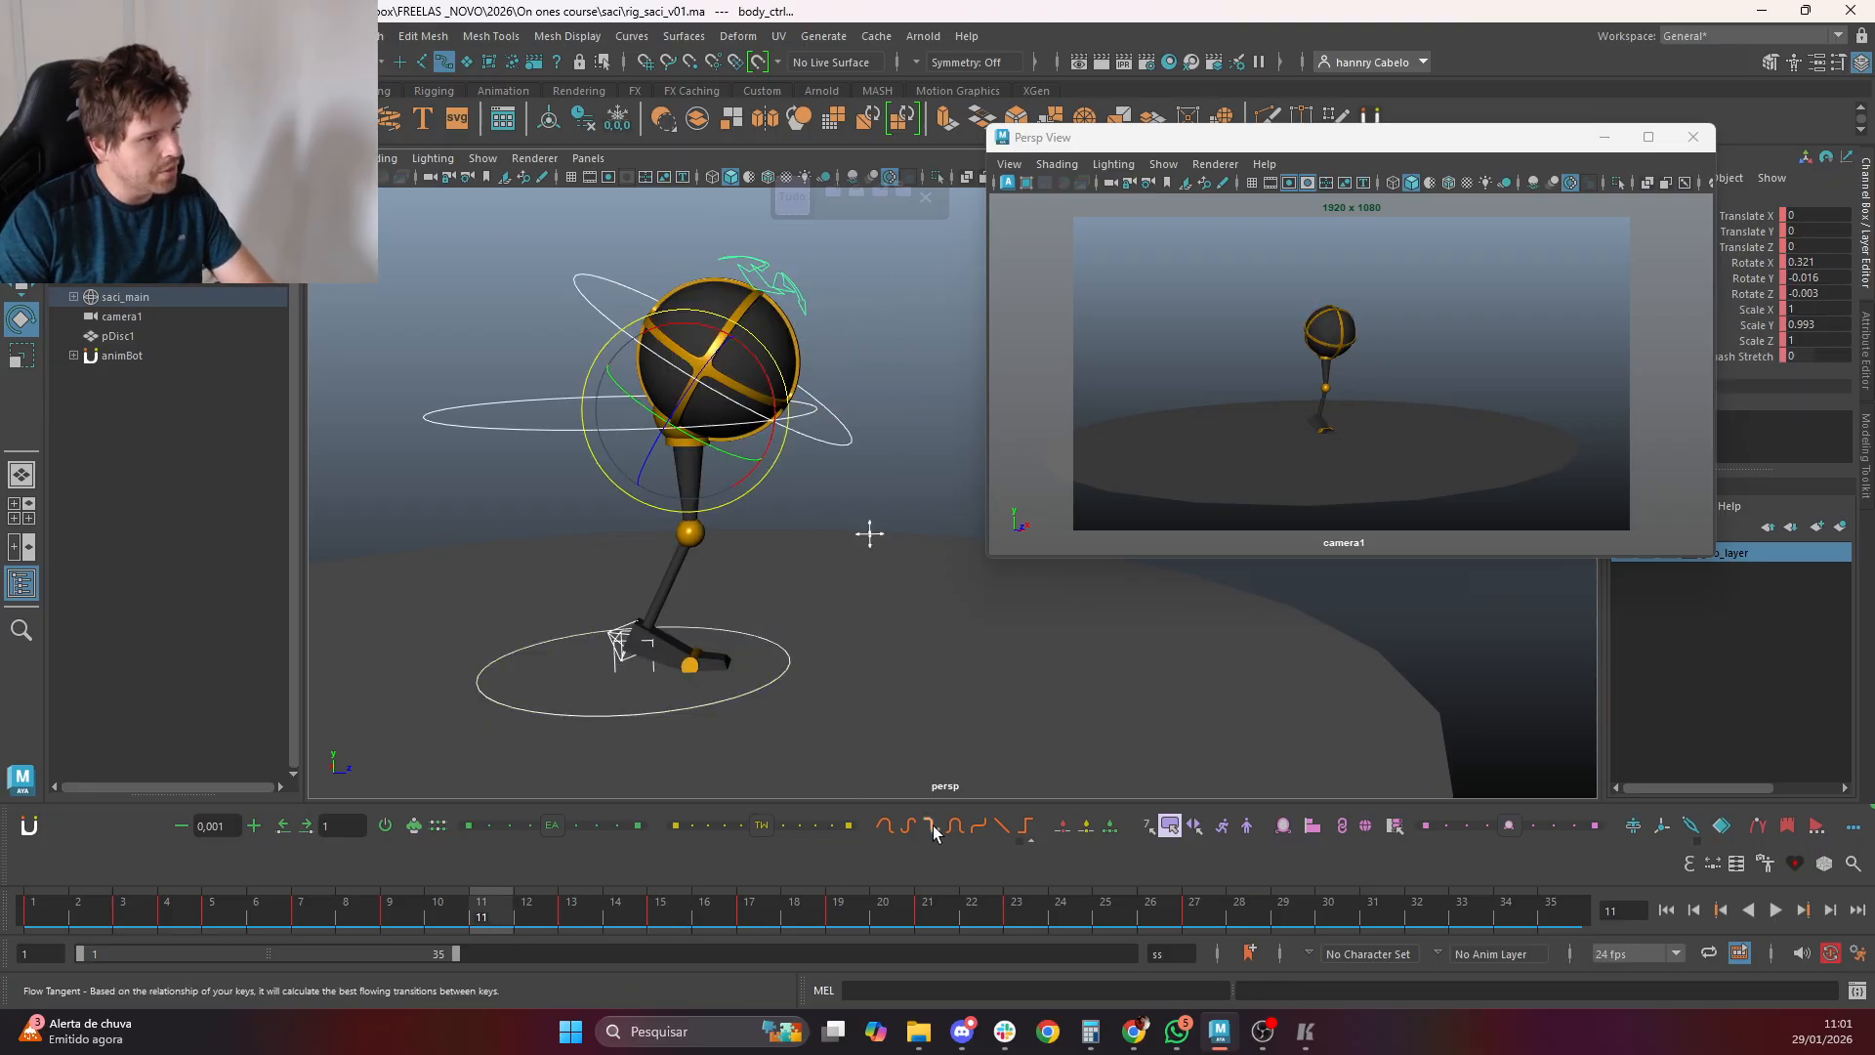
{"action": "left_click", "coordinate": [797, 824]}
{"action": "key", "text": "period"}
{"action": "key", "text": "period"}
{"action": "key", "text": "comma"}
{"action": "key", "text": "comma"}
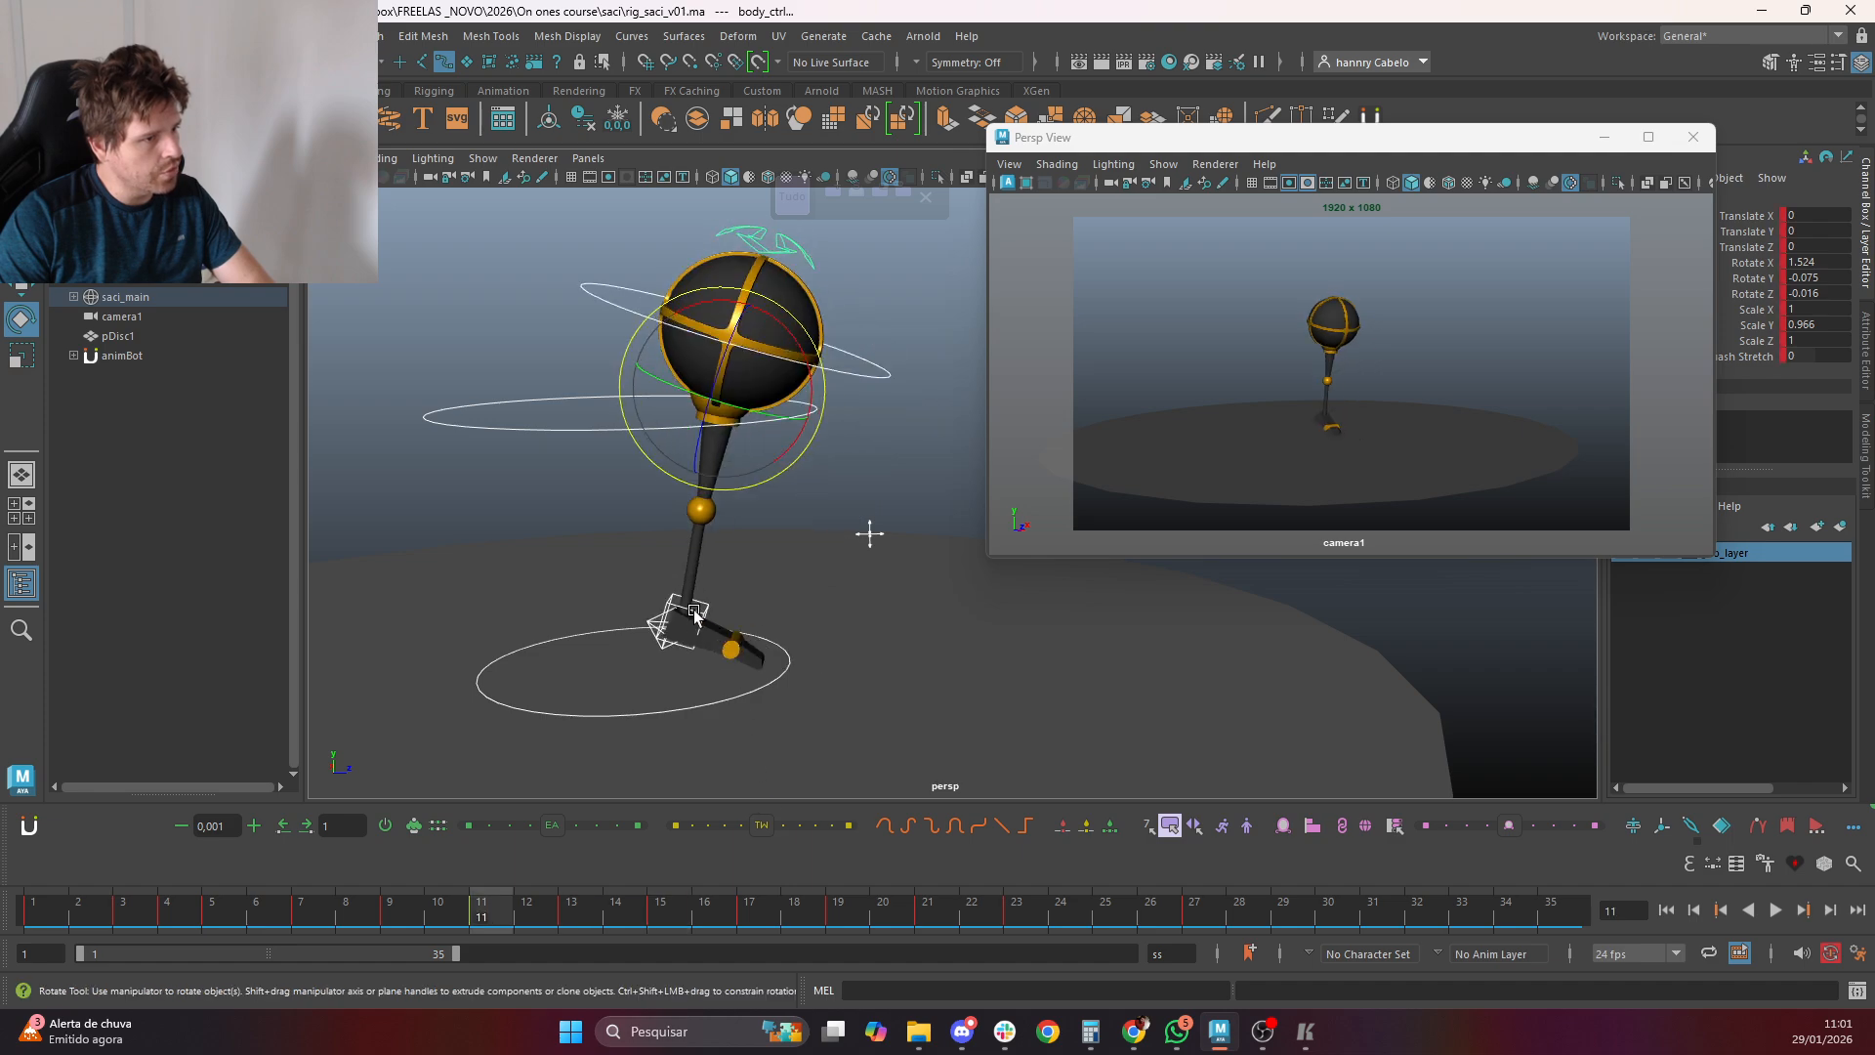
{"action": "key", "text": "period"}
Move the leg IK control at frame 13 to about 0.848 in Y and 1.069 in Z and rotate it to about 14.795, 0.934, -0.587
{"action": "left_click", "coordinate": [701, 612]}
{"action": "key", "text": "w"}
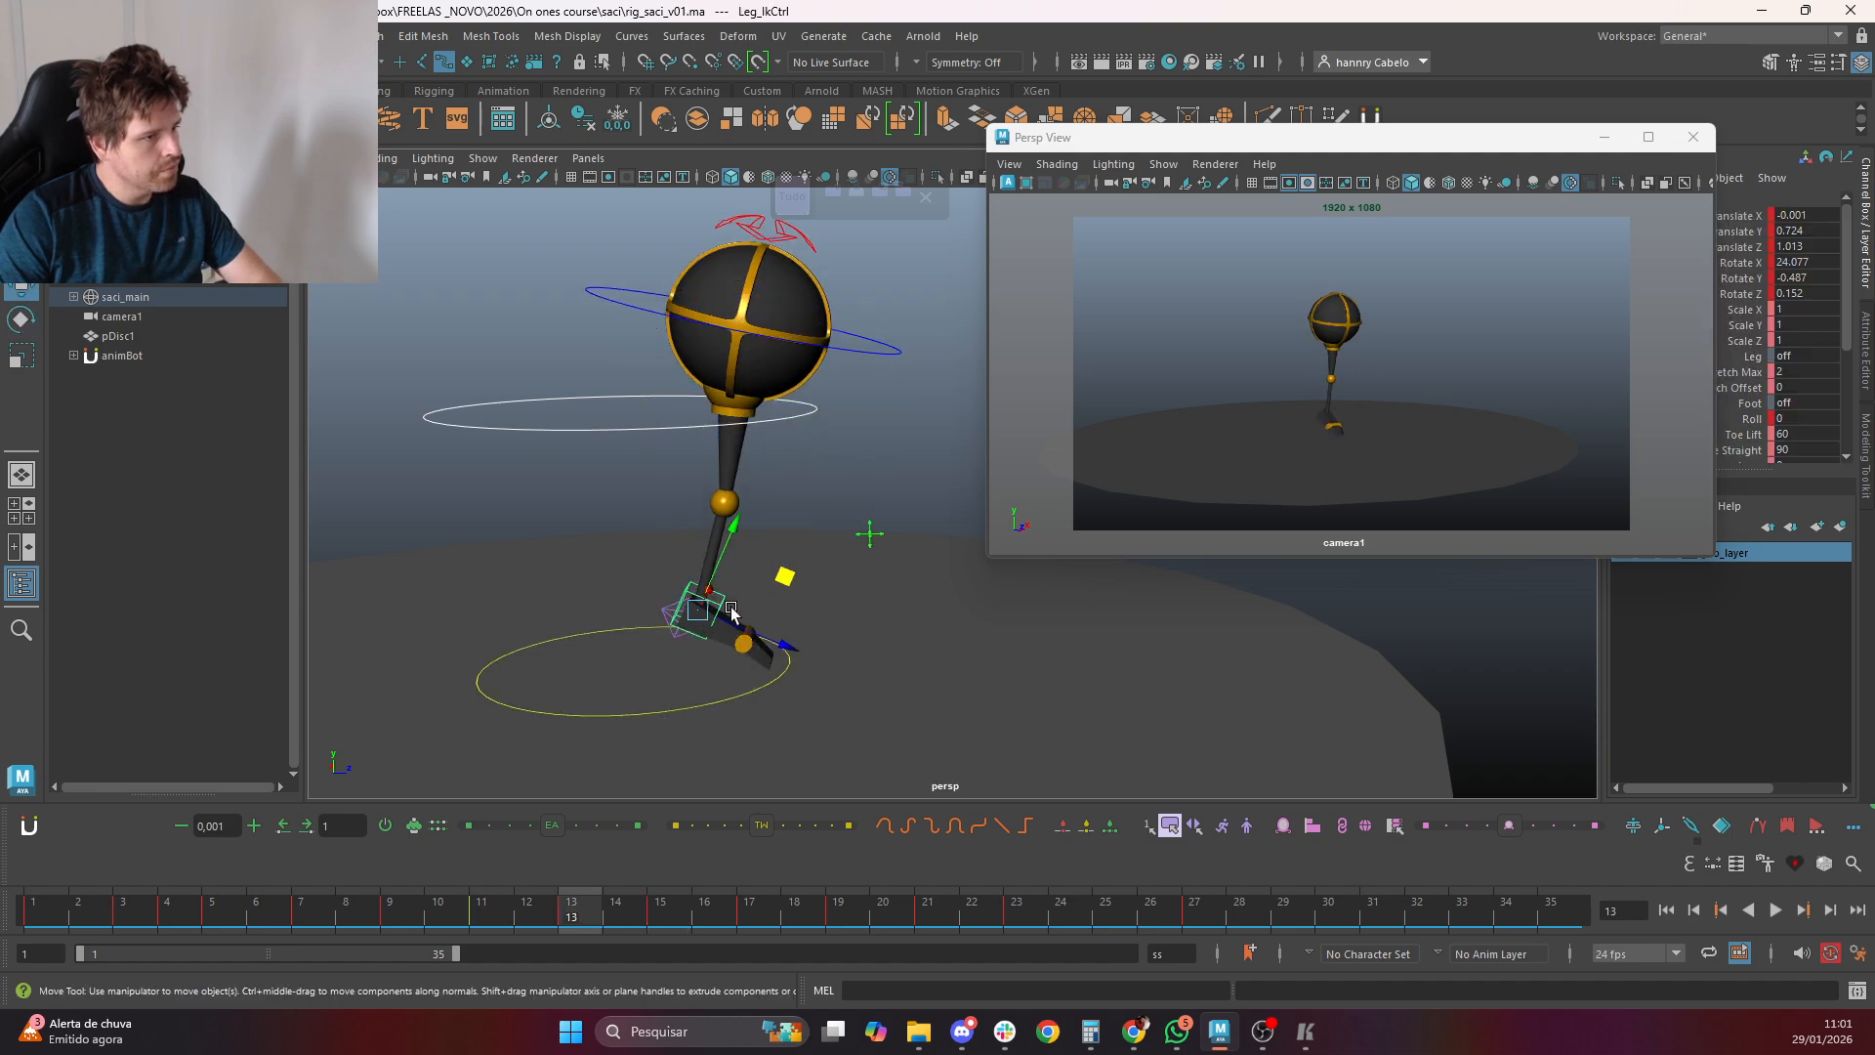
{"action": "left_click_drag", "start_coordinate": [723, 576], "coordinate": [770, 537]}
{"action": "key", "text": "e"}
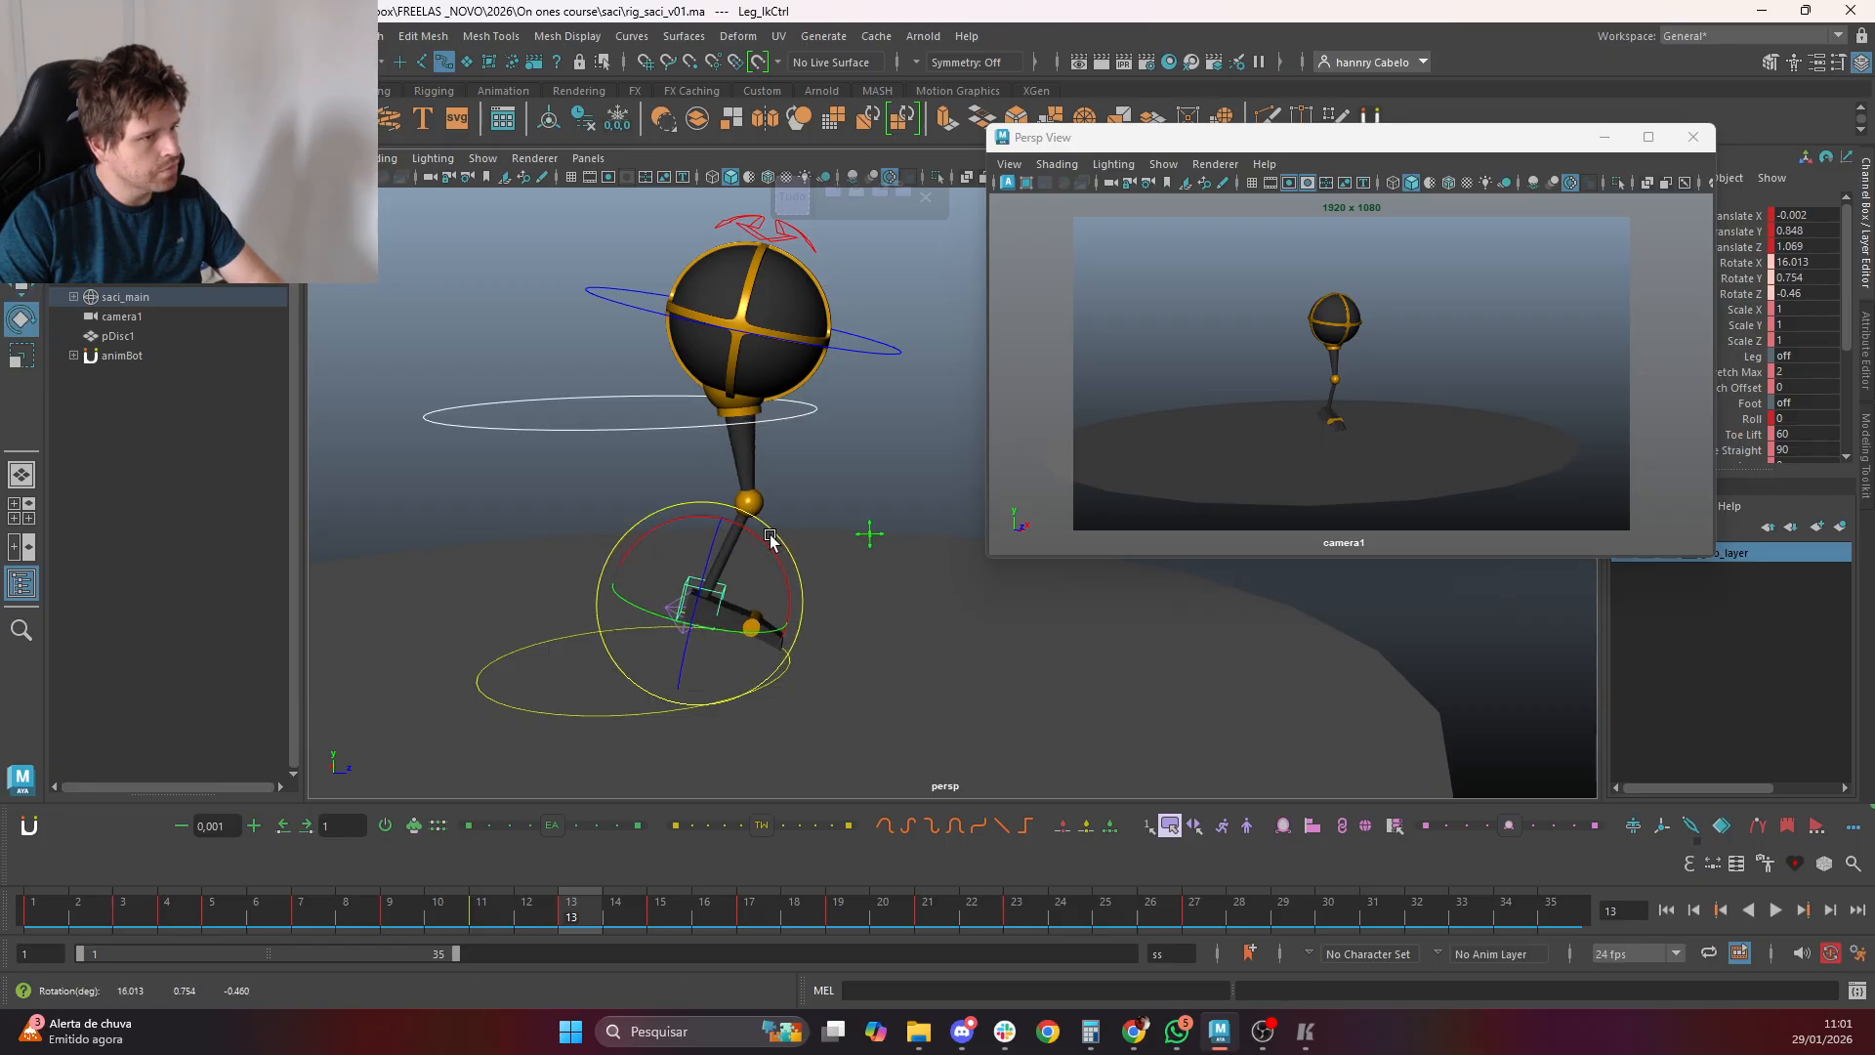
{"action": "key", "text": "period"}
{"action": "key", "text": "period"}
{"action": "key", "text": "comma"}
{"action": "key", "text": "comma"}
{"action": "key", "text": "comma"}
{"action": "key", "text": "comma"}
{"action": "key", "text": "comma"}
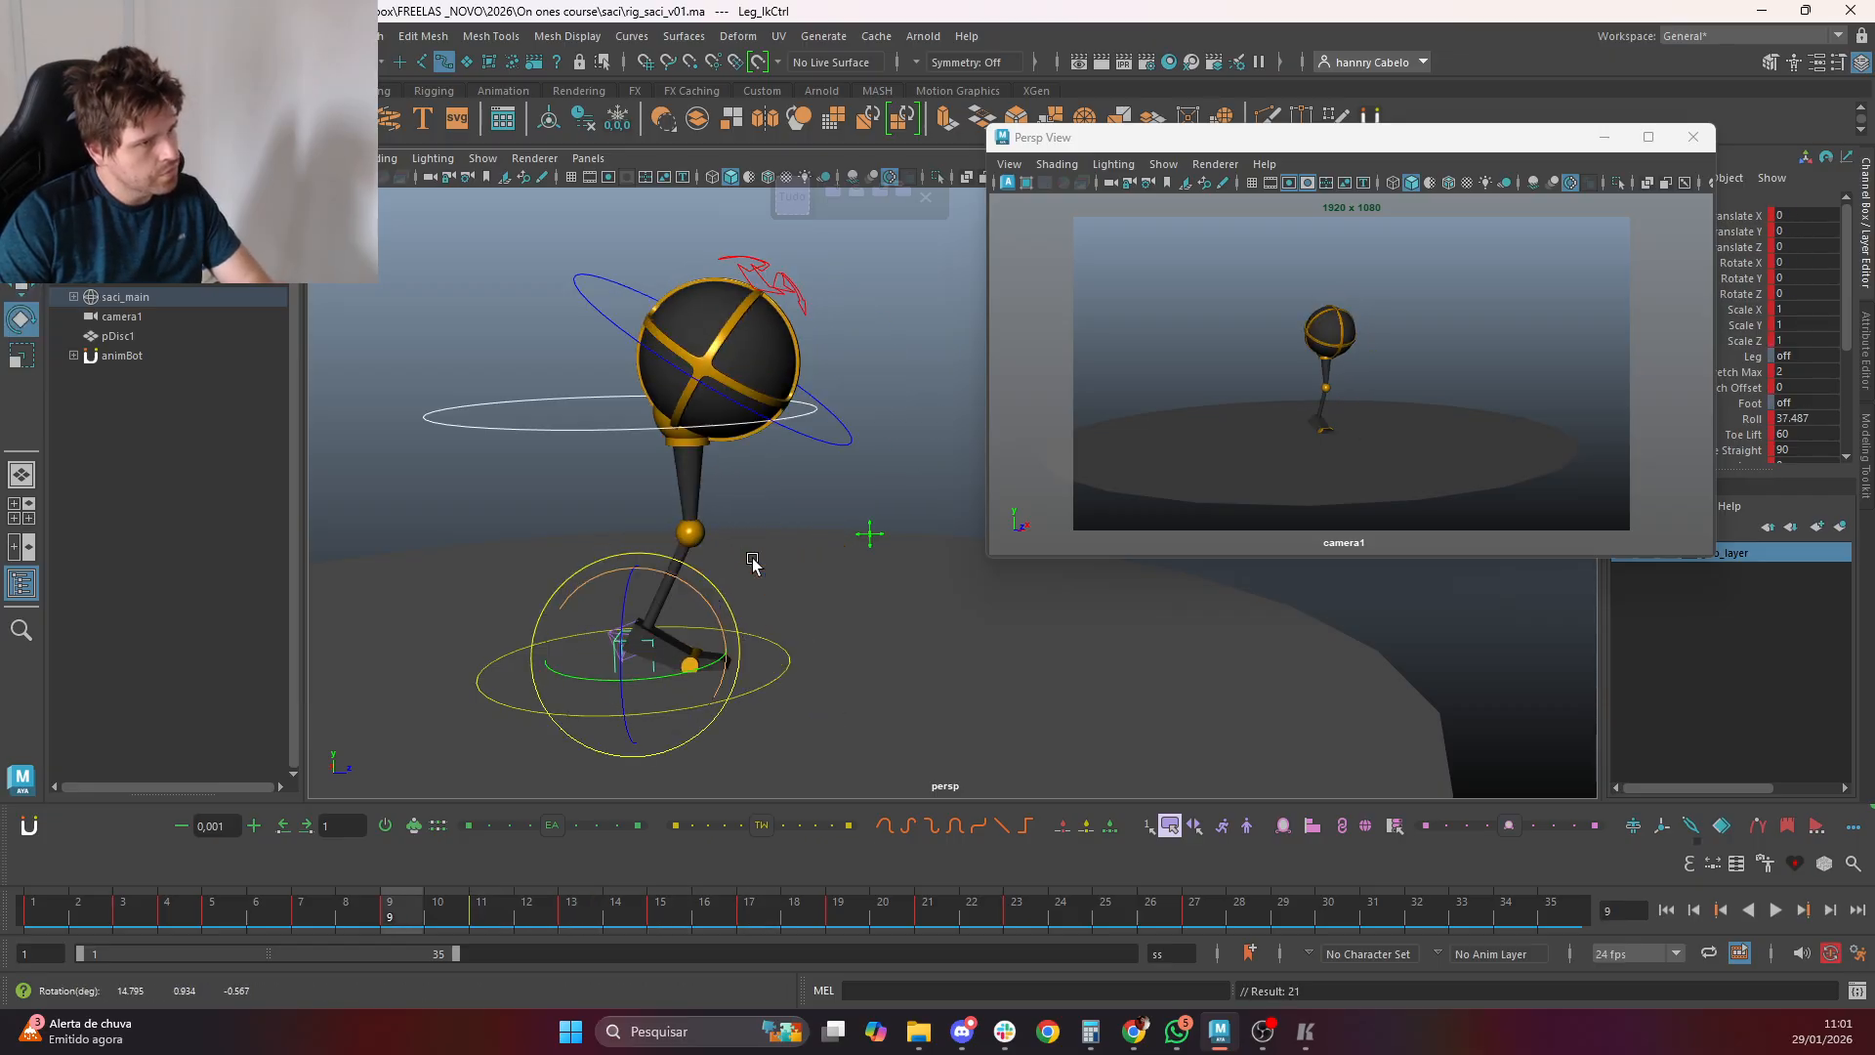
{"action": "key", "text": "period"}
Create a motion trail for the torso control and enable the display of motion trails in the perspective viewport
{"action": "left_click", "coordinate": [821, 446]}
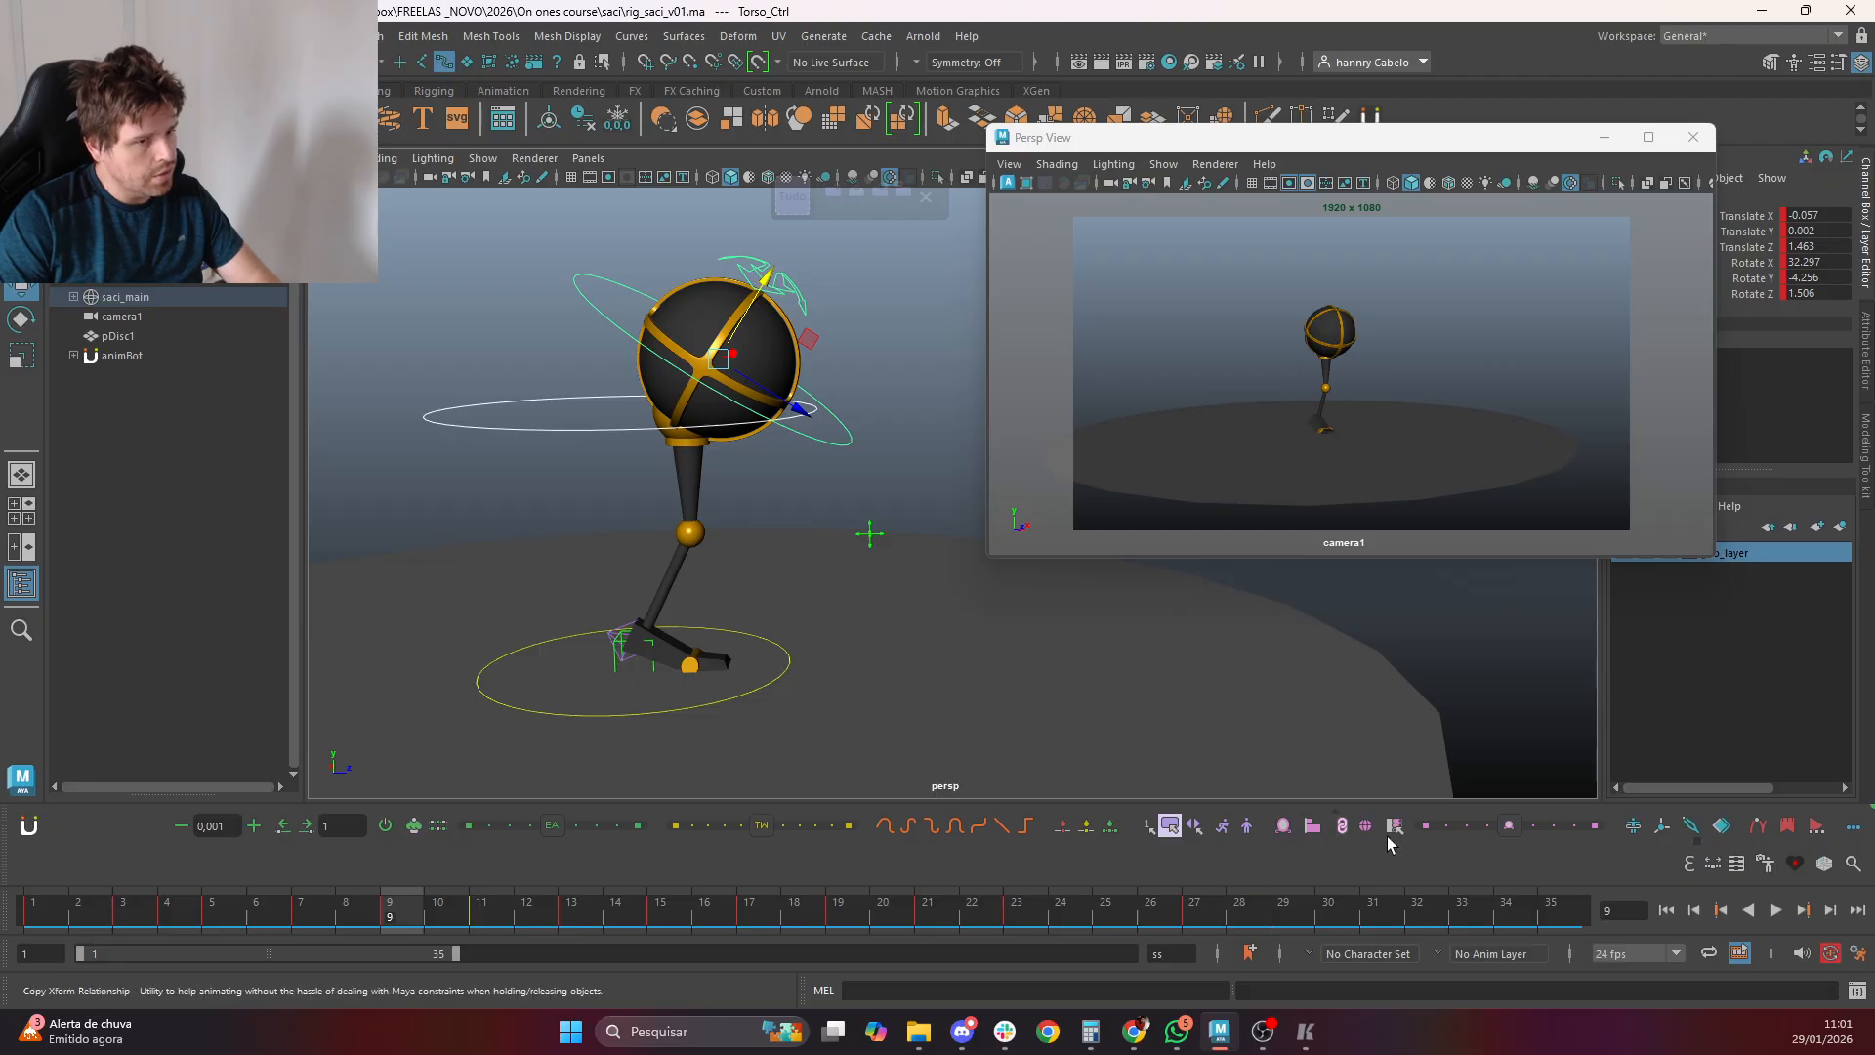
{"action": "right_click", "coordinate": [1717, 836]}
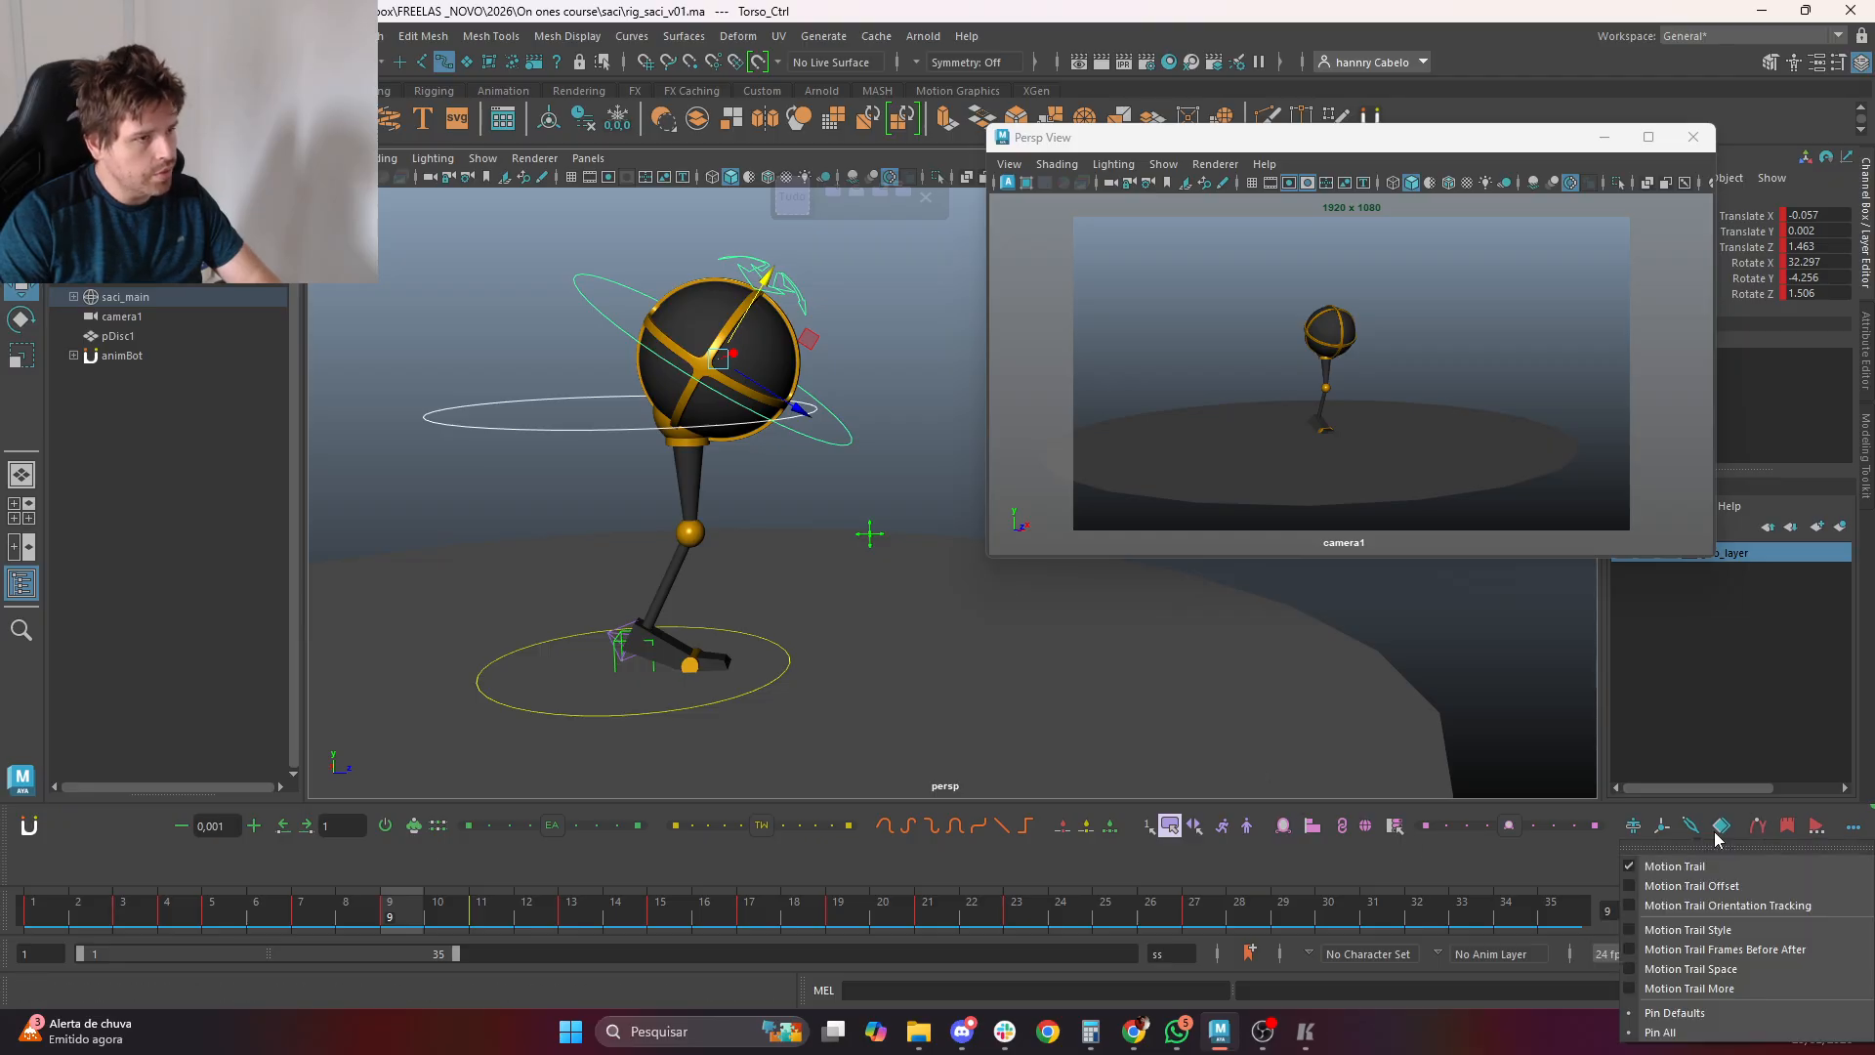
{"action": "left_click", "coordinate": [1764, 828]}
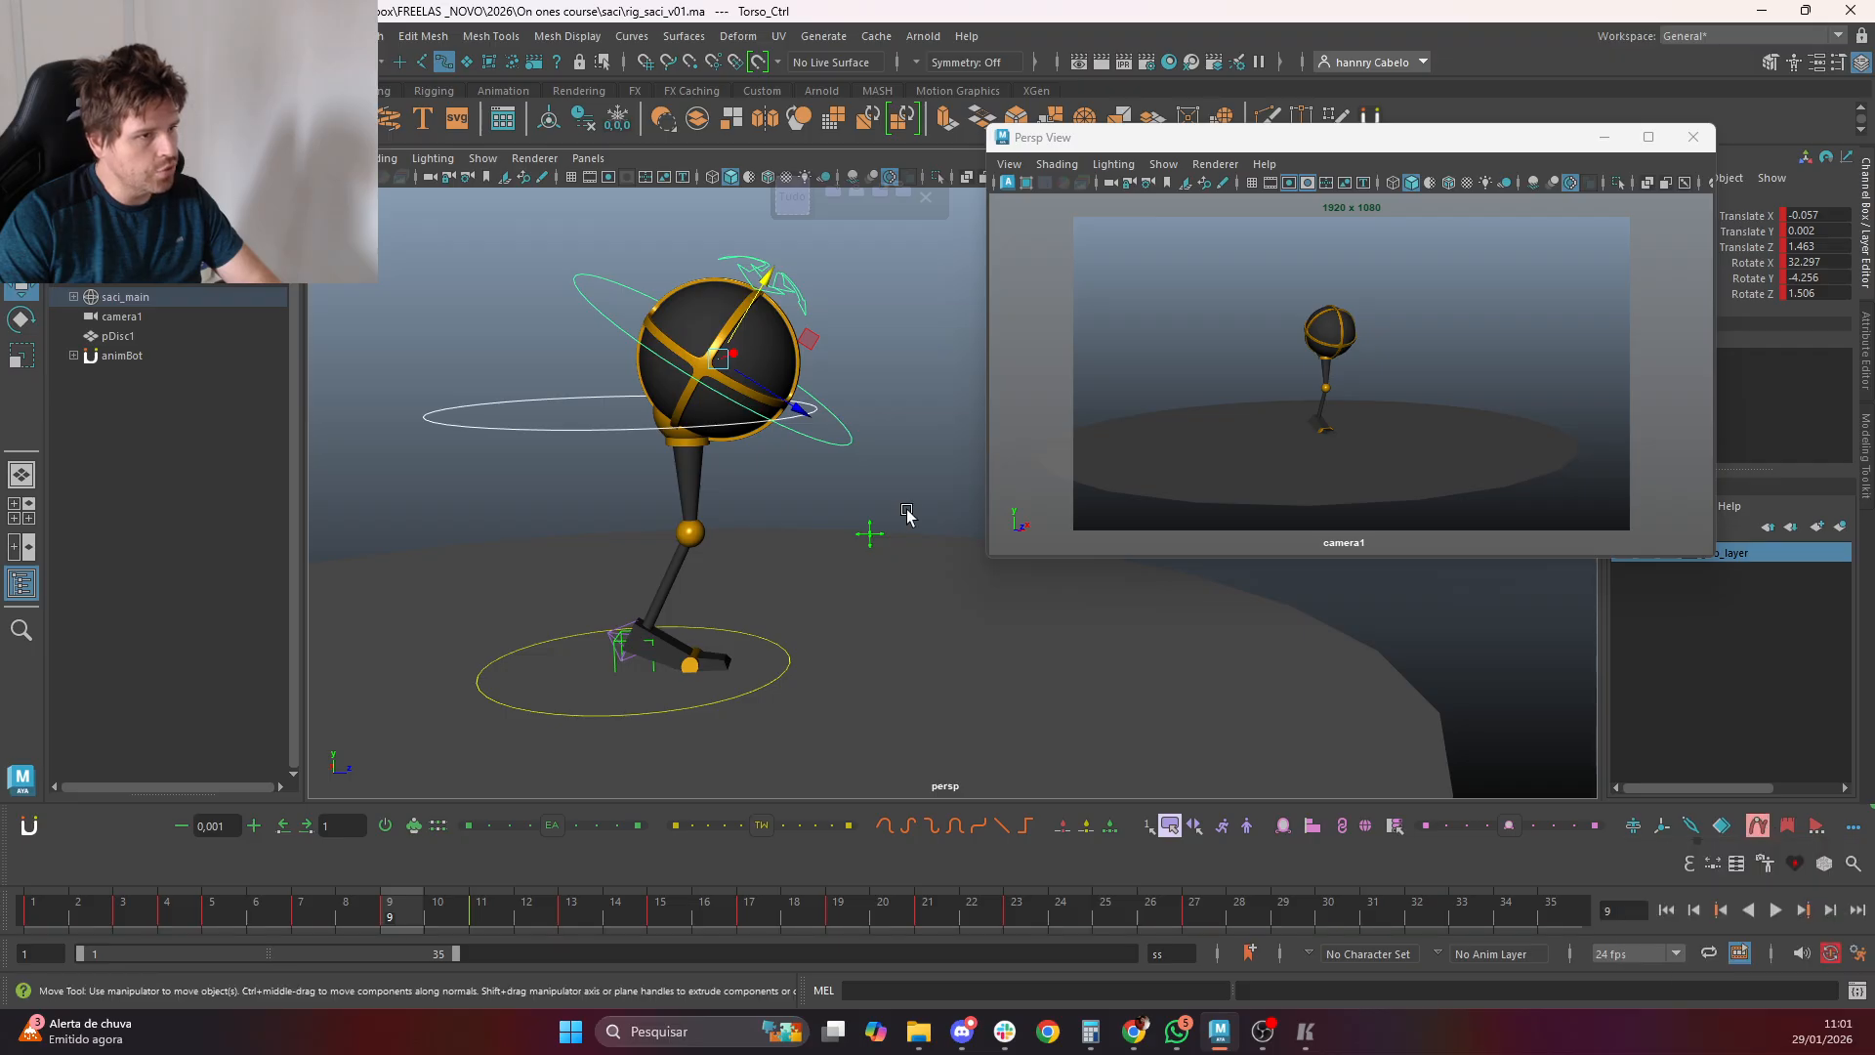
{"action": "left_click", "coordinate": [479, 158]}
{"action": "mouse_move", "coordinate": [586, 241]}
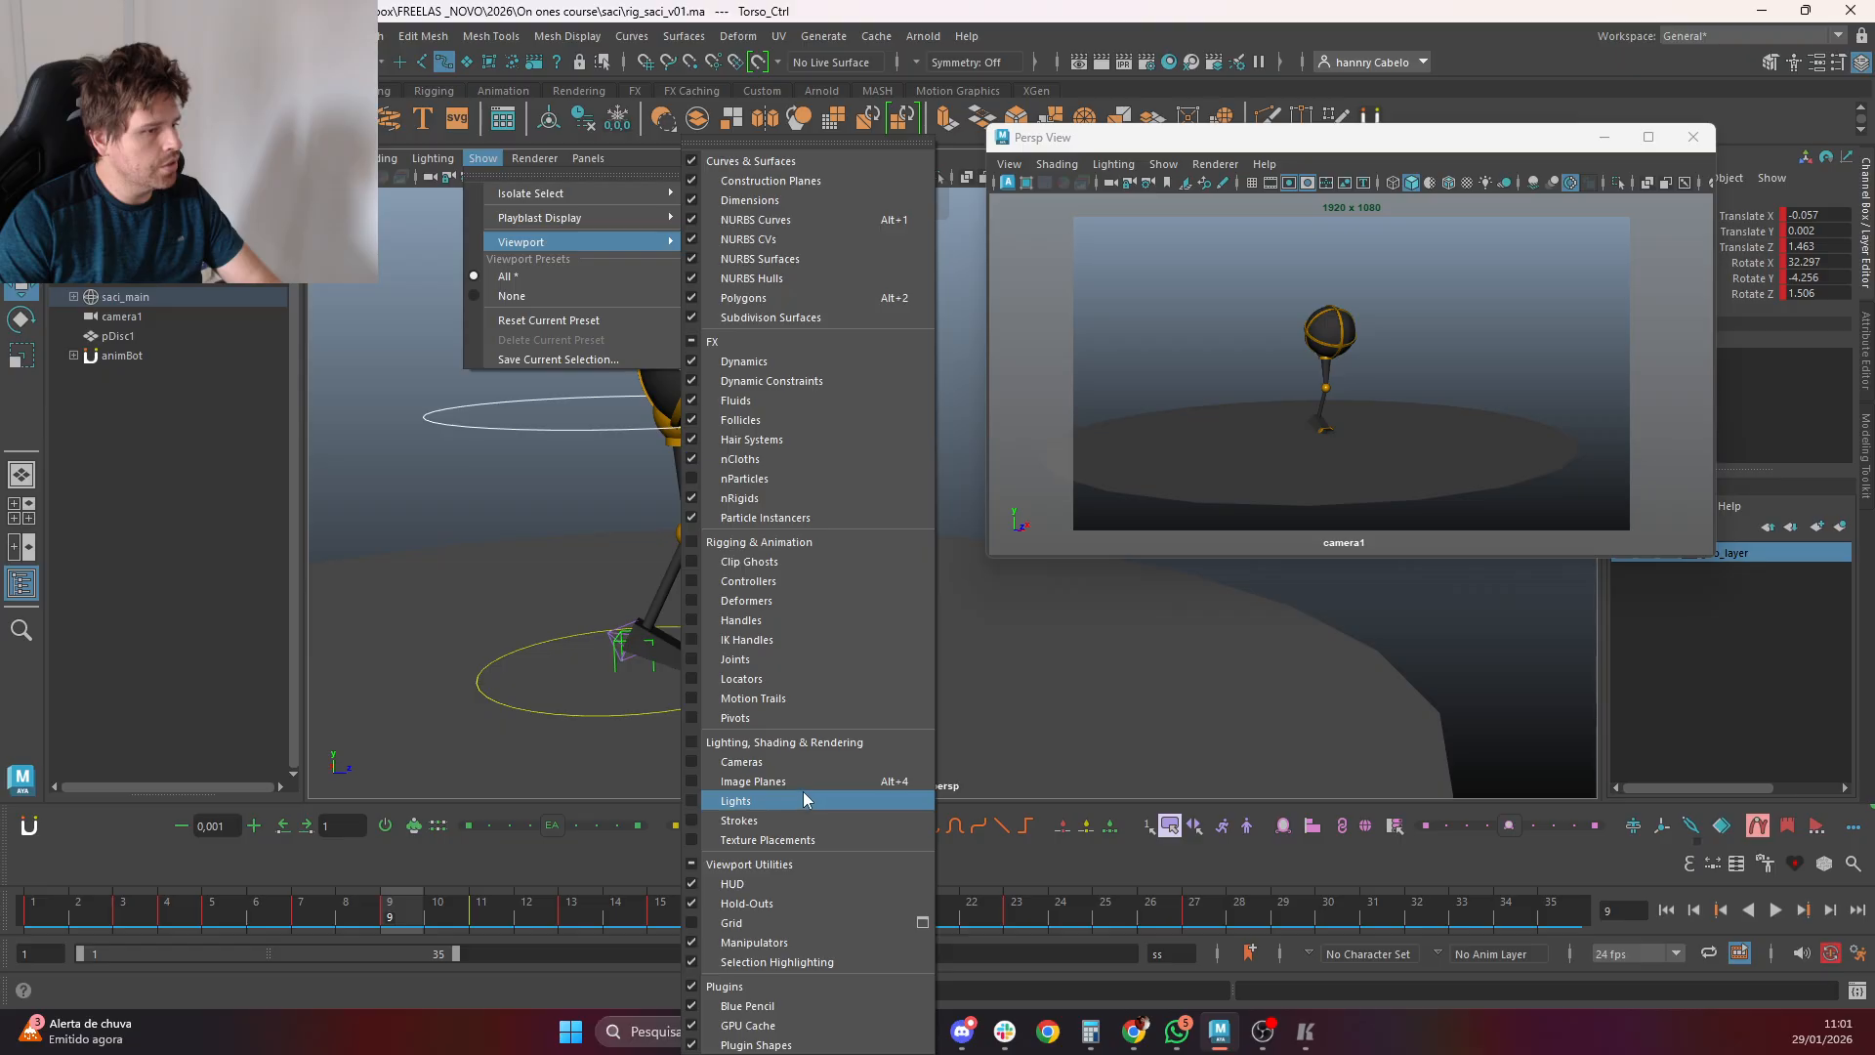
{"action": "left_click", "coordinate": [787, 695]}
Step back through the early frames to examine the torso's motion trail between frames 9 and 3
{"action": "scroll", "coordinate": [679, 424], "scroll_direction": "up", "scroll_amount": 4}
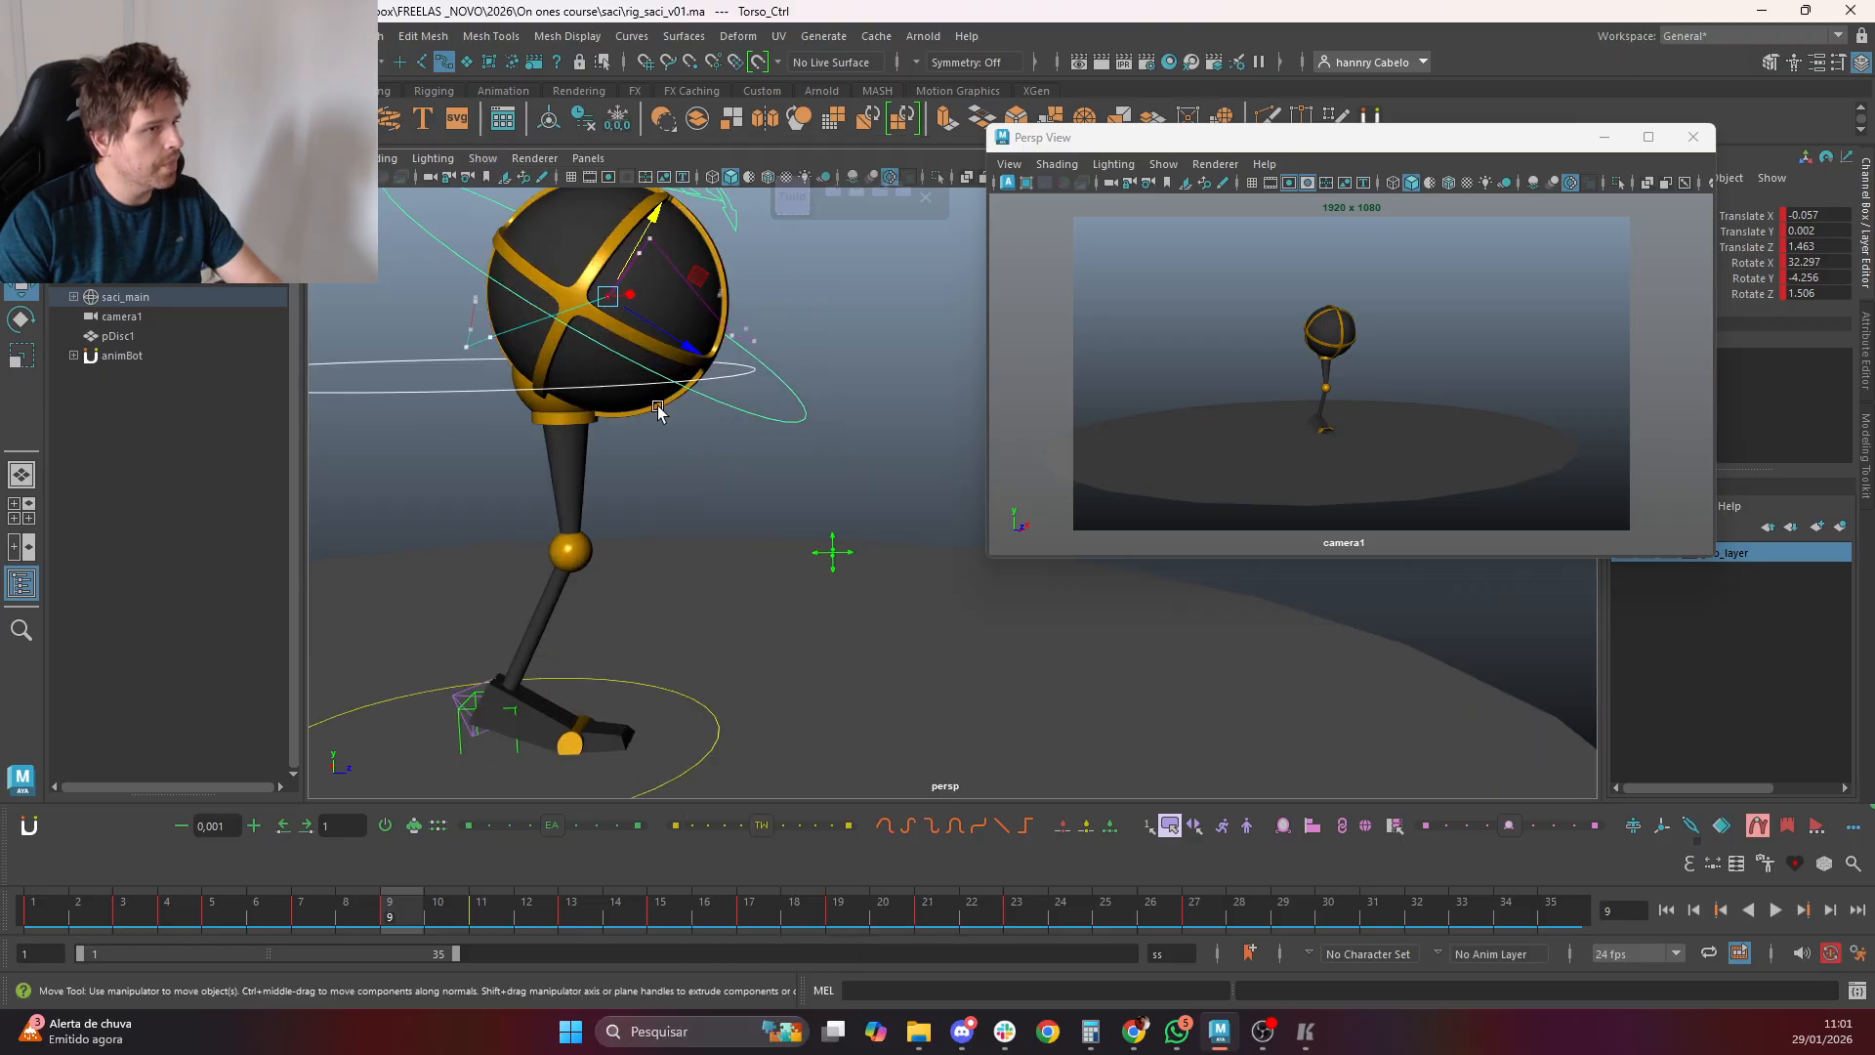
{"action": "middle_click_drag", "start_coordinate": [633, 431], "coordinate": [725, 579], "text": "alt"}
{"action": "key", "text": "comma"}
{"action": "key", "text": "comma"}
{"action": "key", "text": "comma"}
{"action": "key", "text": "comma"}
{"action": "key", "text": "period"}
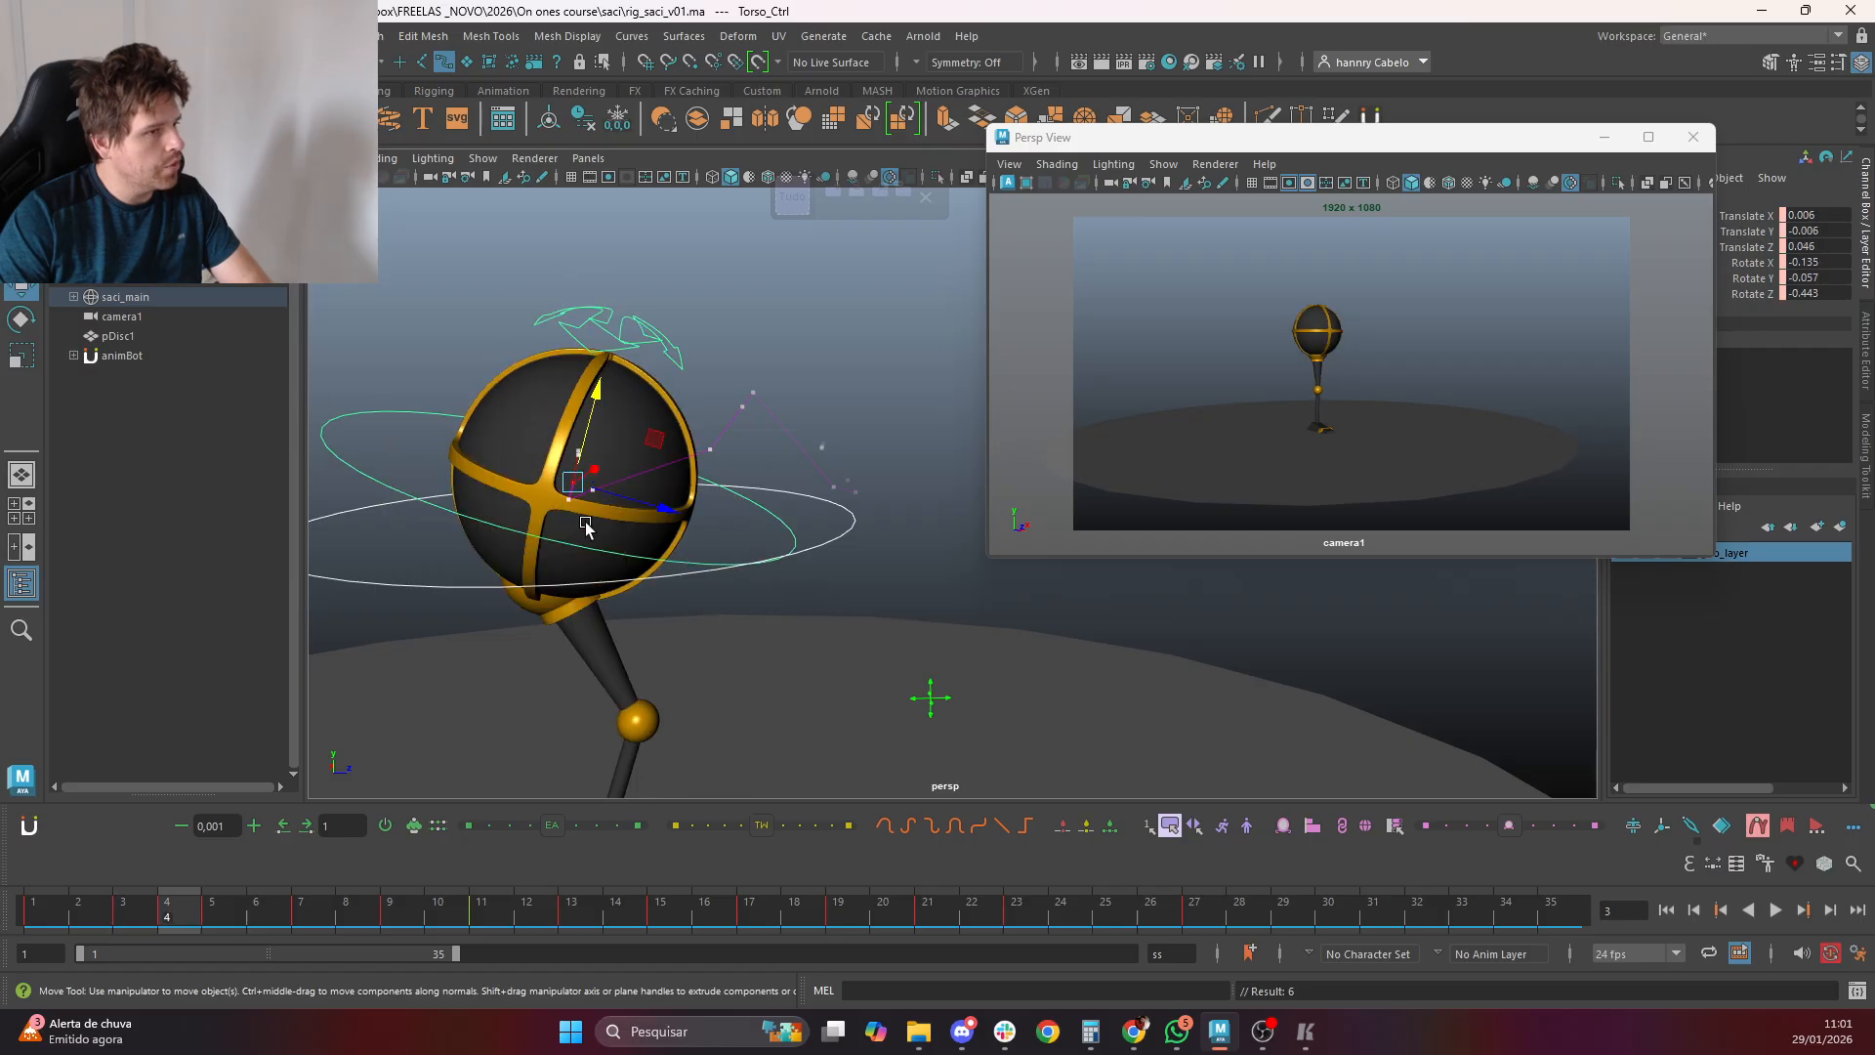
{"action": "key", "text": "comma"}
{"action": "key", "text": "comma"}
{"action": "key", "text": "period"}
Move the torso control forward at frame 3 to 0.067 in Translate Z, following its motion trail
{"action": "scroll", "coordinate": [617, 496], "scroll_direction": "up", "scroll_amount": 4}
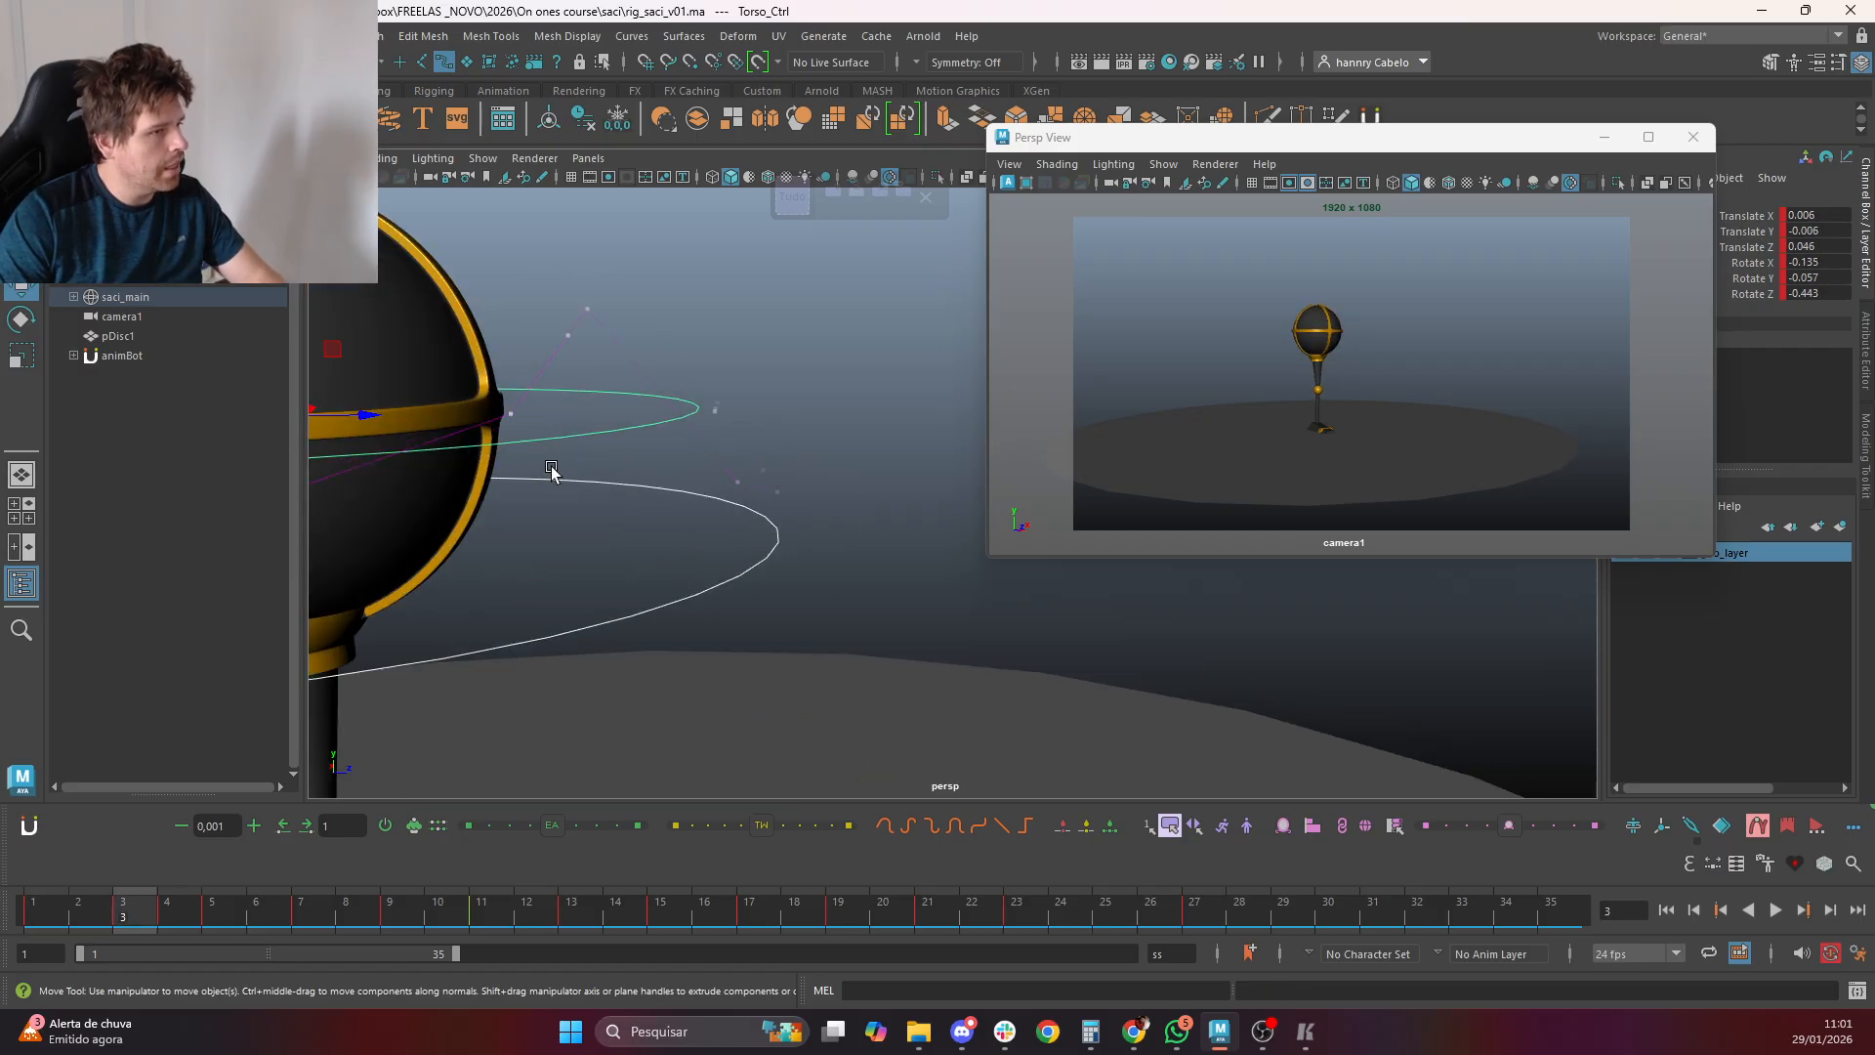
{"action": "middle_click_drag", "start_coordinate": [347, 418], "coordinate": [866, 514], "text": "alt"}
{"action": "scroll", "coordinate": [600, 462], "scroll_direction": "up", "scroll_amount": 2}
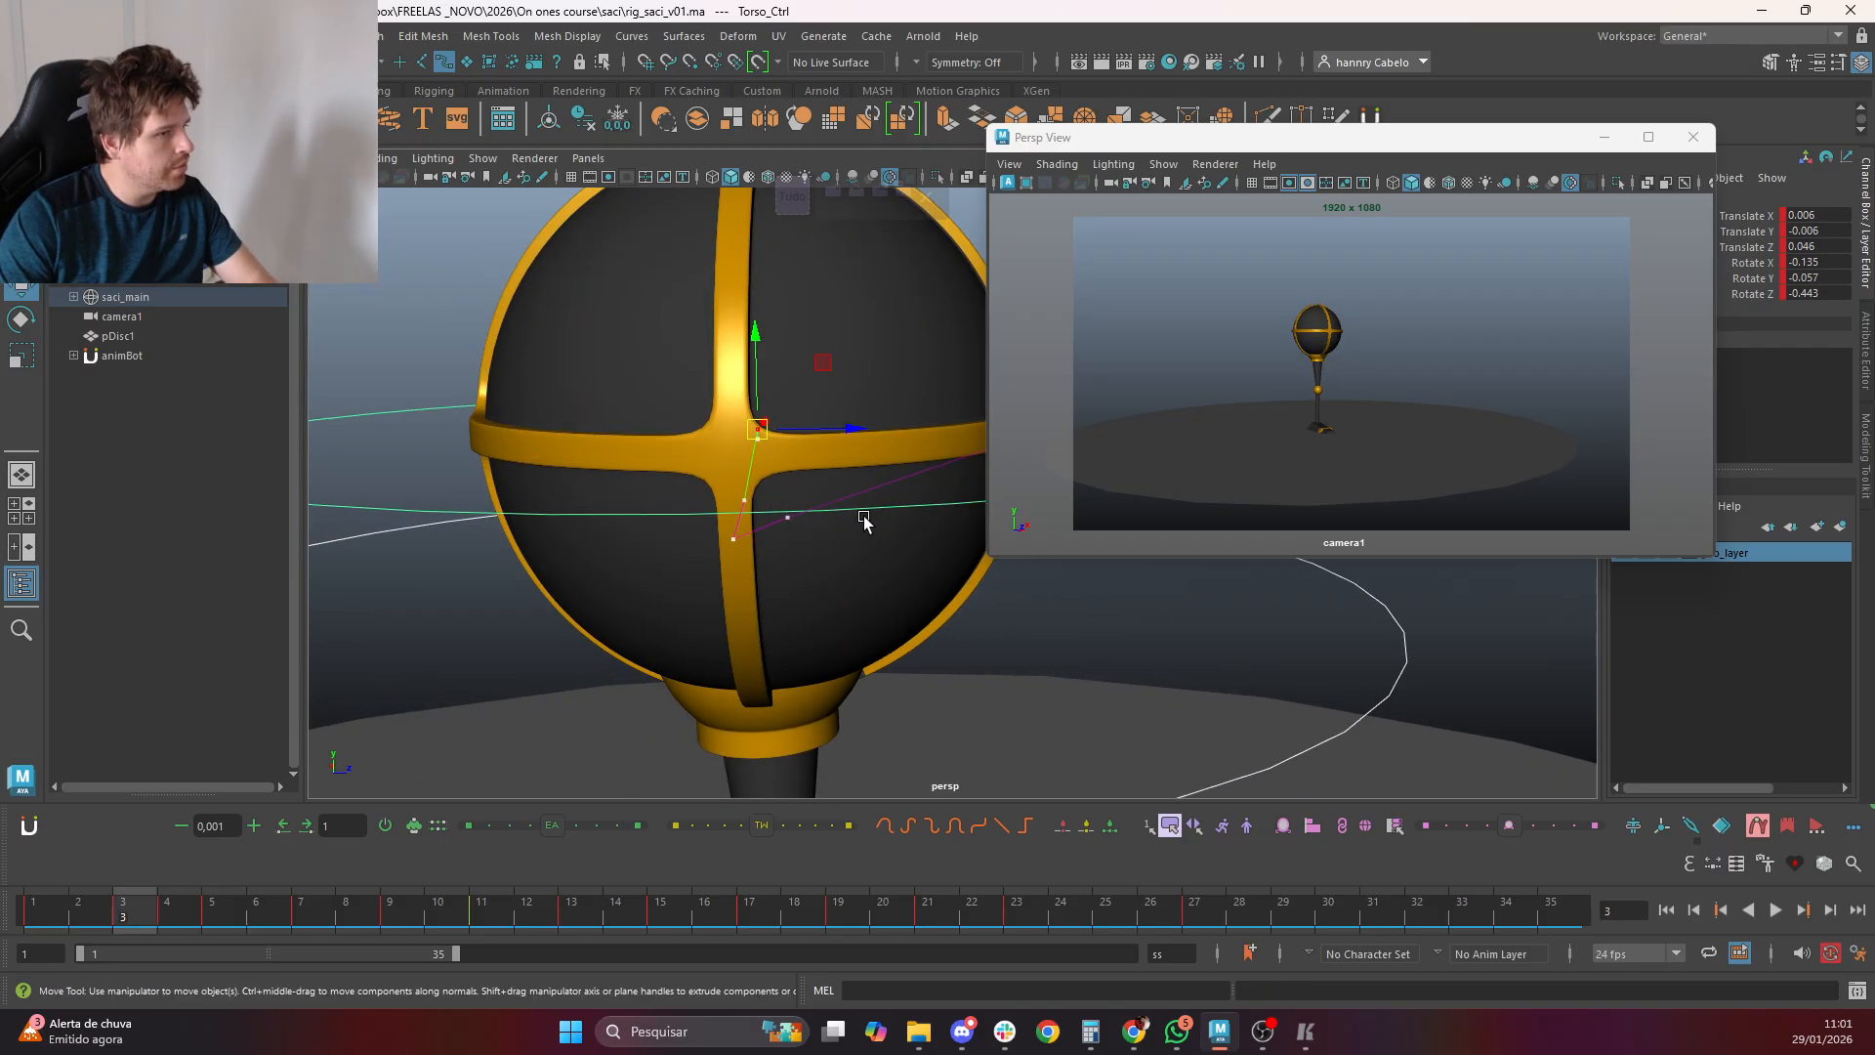
{"action": "key", "text": "comma"}
{"action": "key", "text": "period"}
{"action": "scroll", "coordinate": [742, 455], "scroll_direction": "up", "scroll_amount": 2}
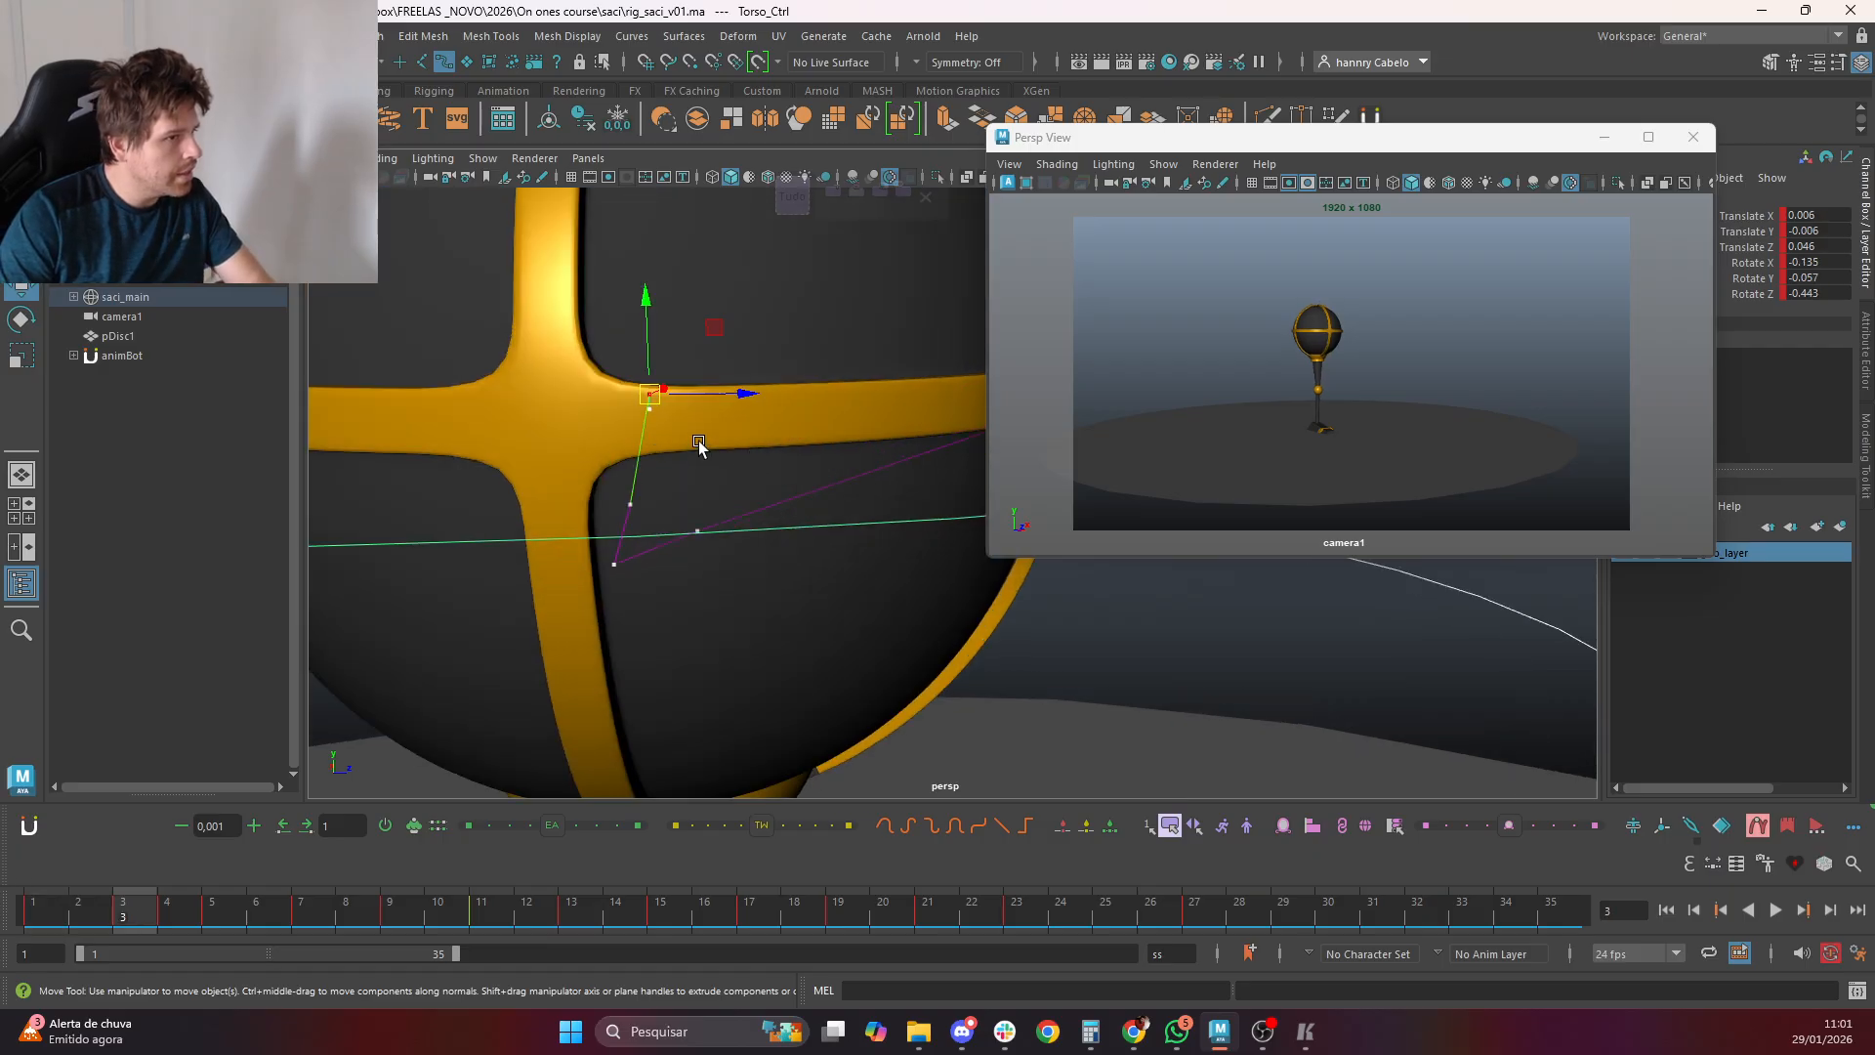
{"action": "key", "text": "period"}
{"action": "left_click_drag", "start_coordinate": [744, 394], "coordinate": [751, 396]}
{"action": "key", "text": "period"}
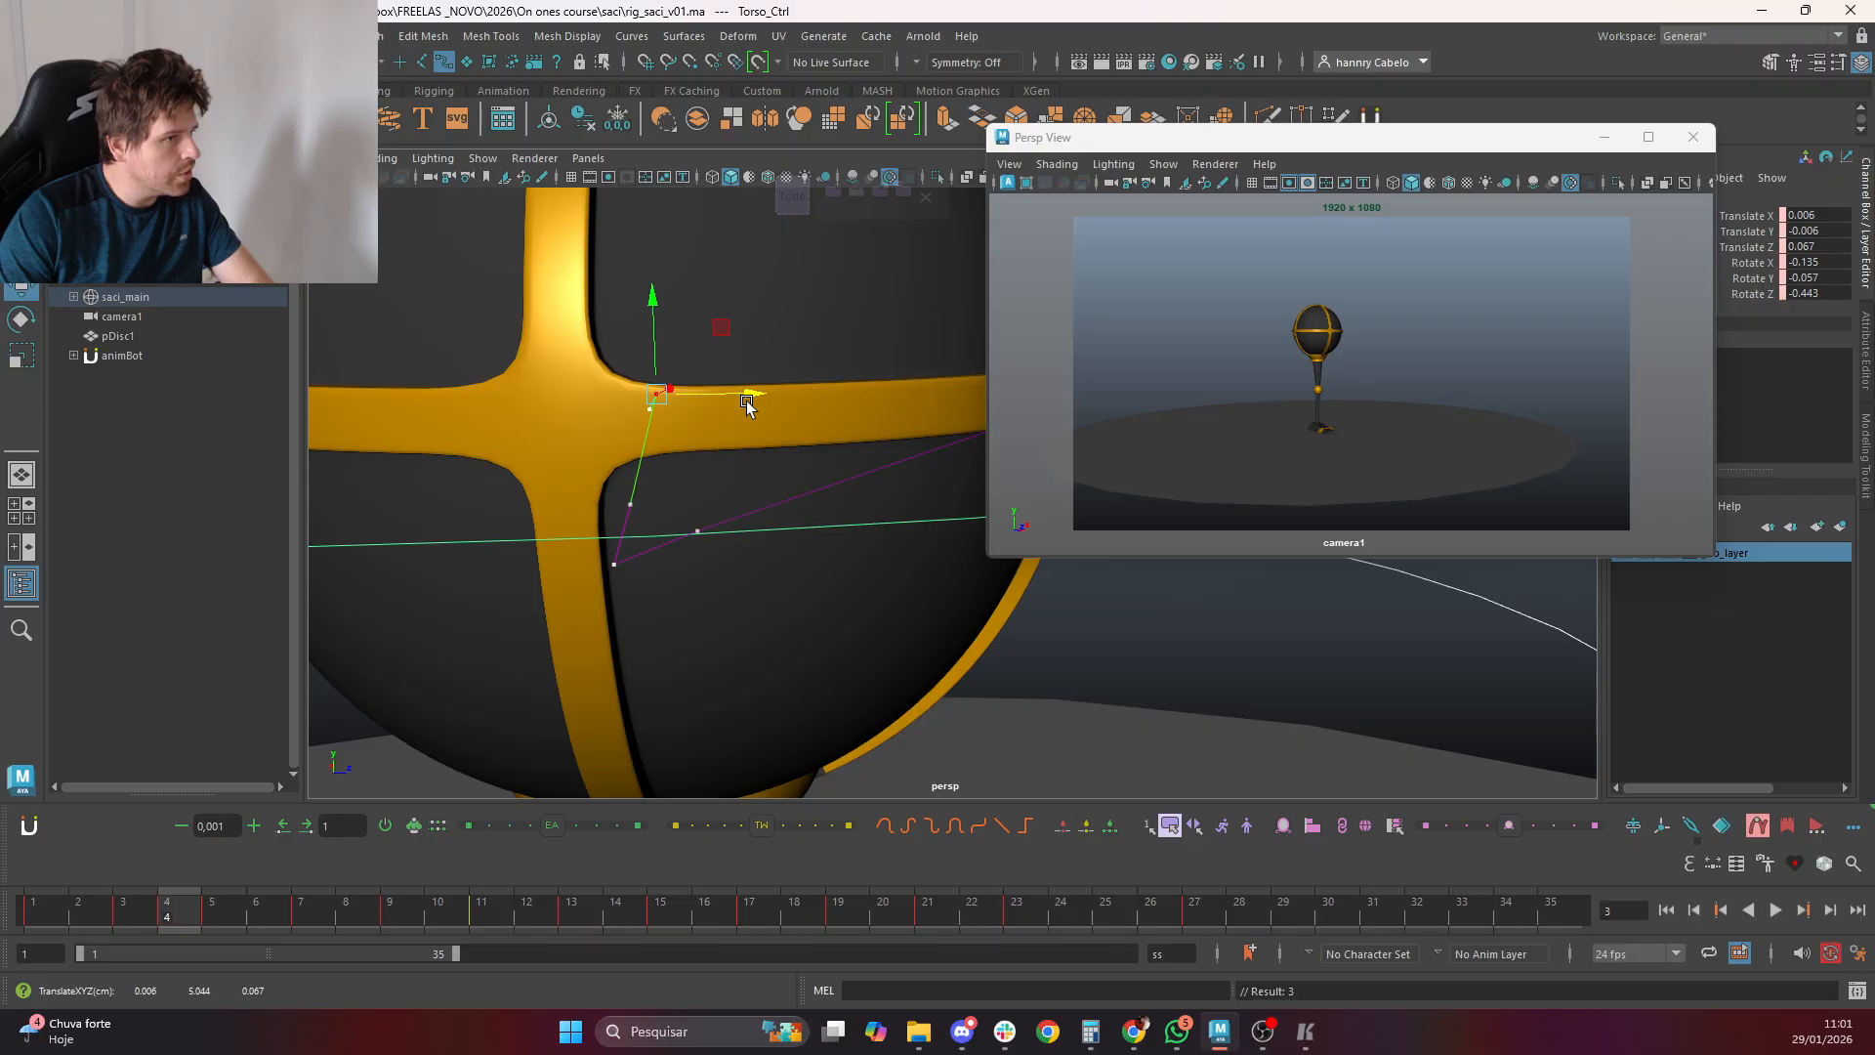
{"action": "key", "text": "comma"}
Shift the torso control forward and up at frame 4, to about 0.027 in Z, to smooth its motion trail into frame 5
{"action": "left_click", "coordinate": [168, 927]}
{"action": "left_click_drag", "start_coordinate": [721, 532], "coordinate": [732, 536]}
{"action": "left_click_drag", "start_coordinate": [673, 419], "coordinate": [675, 404]}
{"action": "key", "text": "comma"}
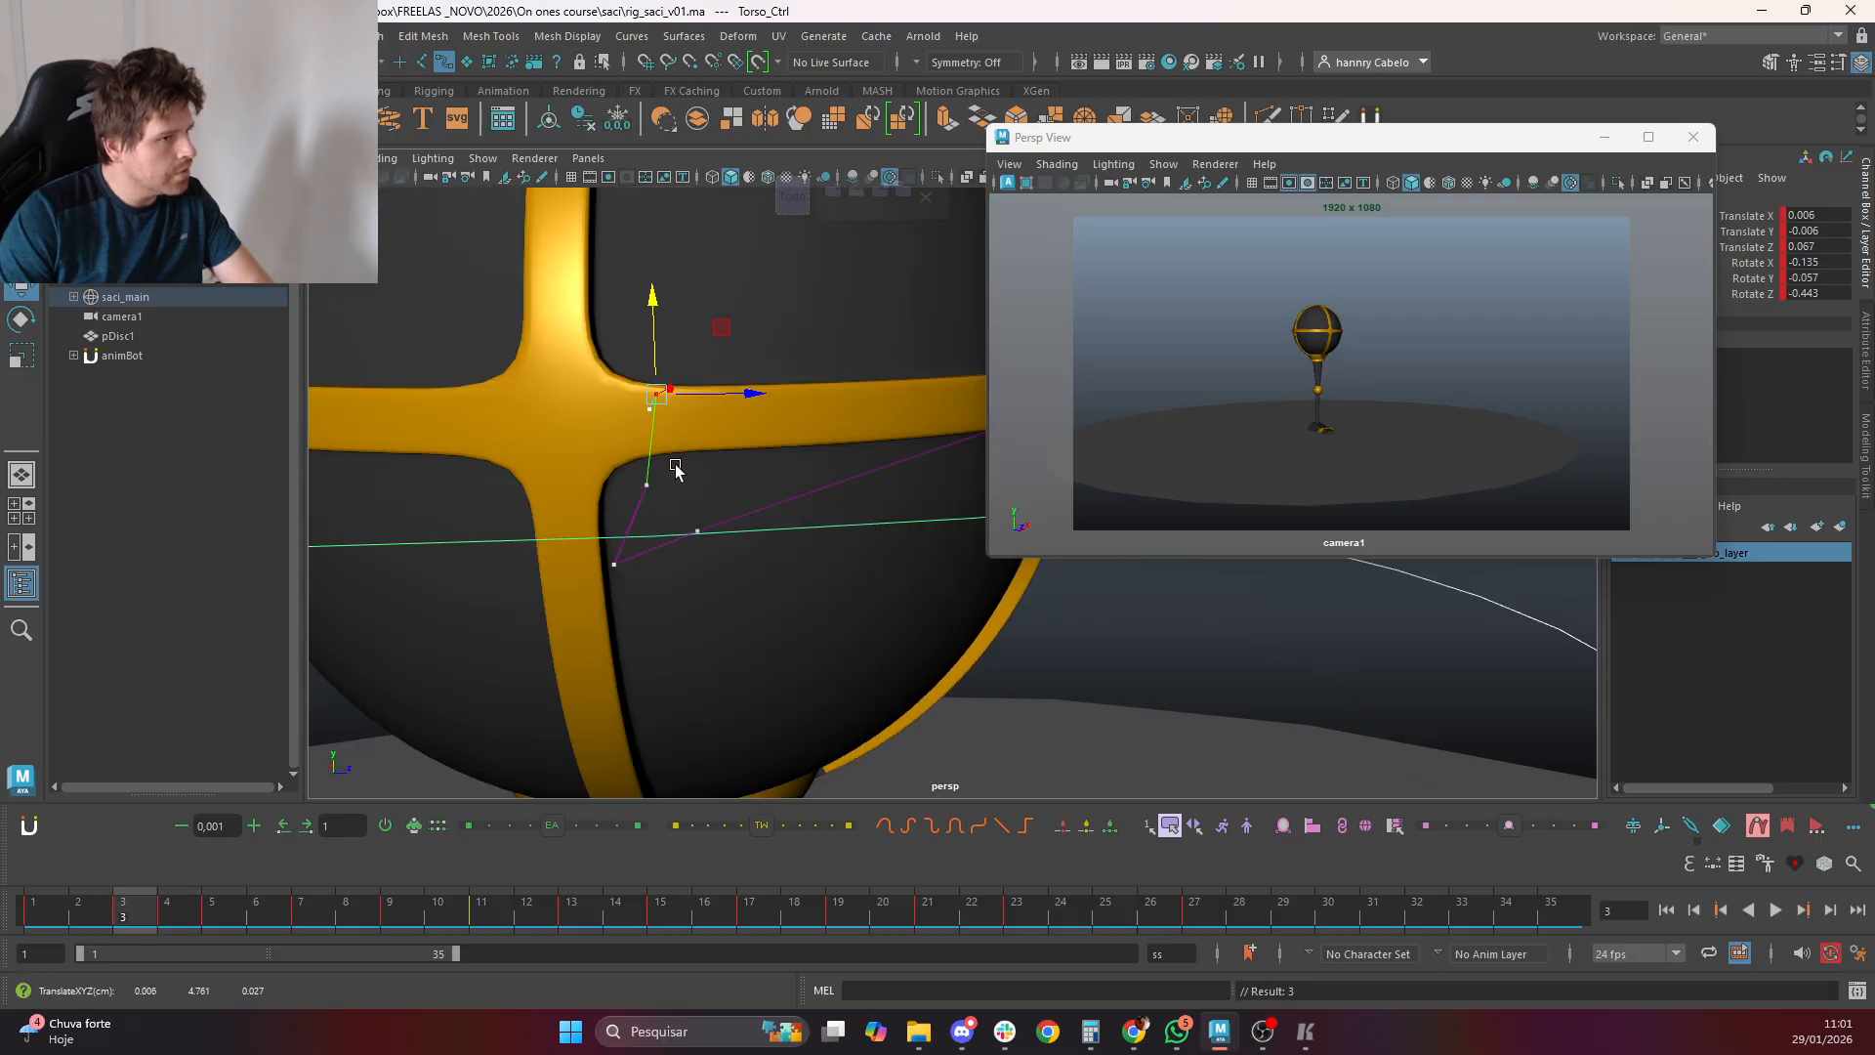
{"action": "key", "text": "period"}
{"action": "key", "text": "period"}
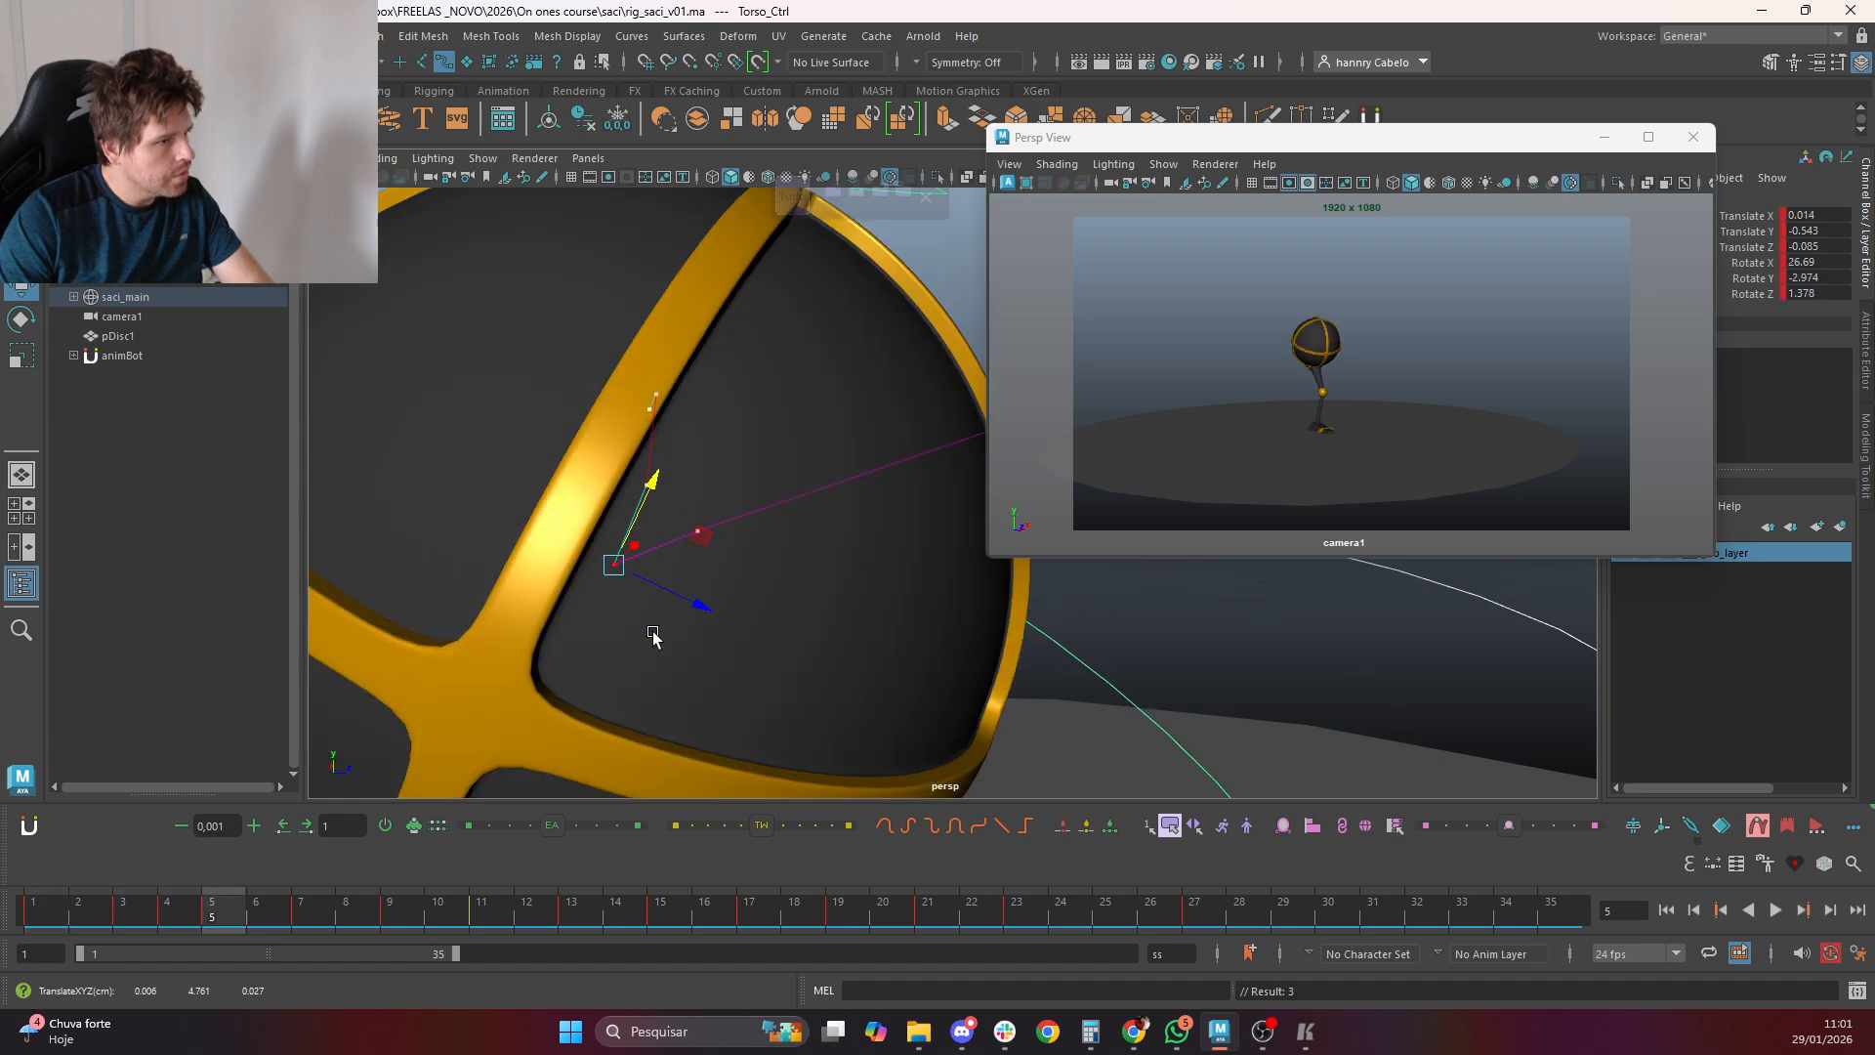
Apply the Tweener to all controls at frame 6 using the tudo set, strongly favouring the frame 5 pose
{"action": "left_click", "coordinate": [252, 926]}
{"action": "scroll", "coordinate": [1059, 734], "scroll_direction": "down", "scroll_amount": 8}
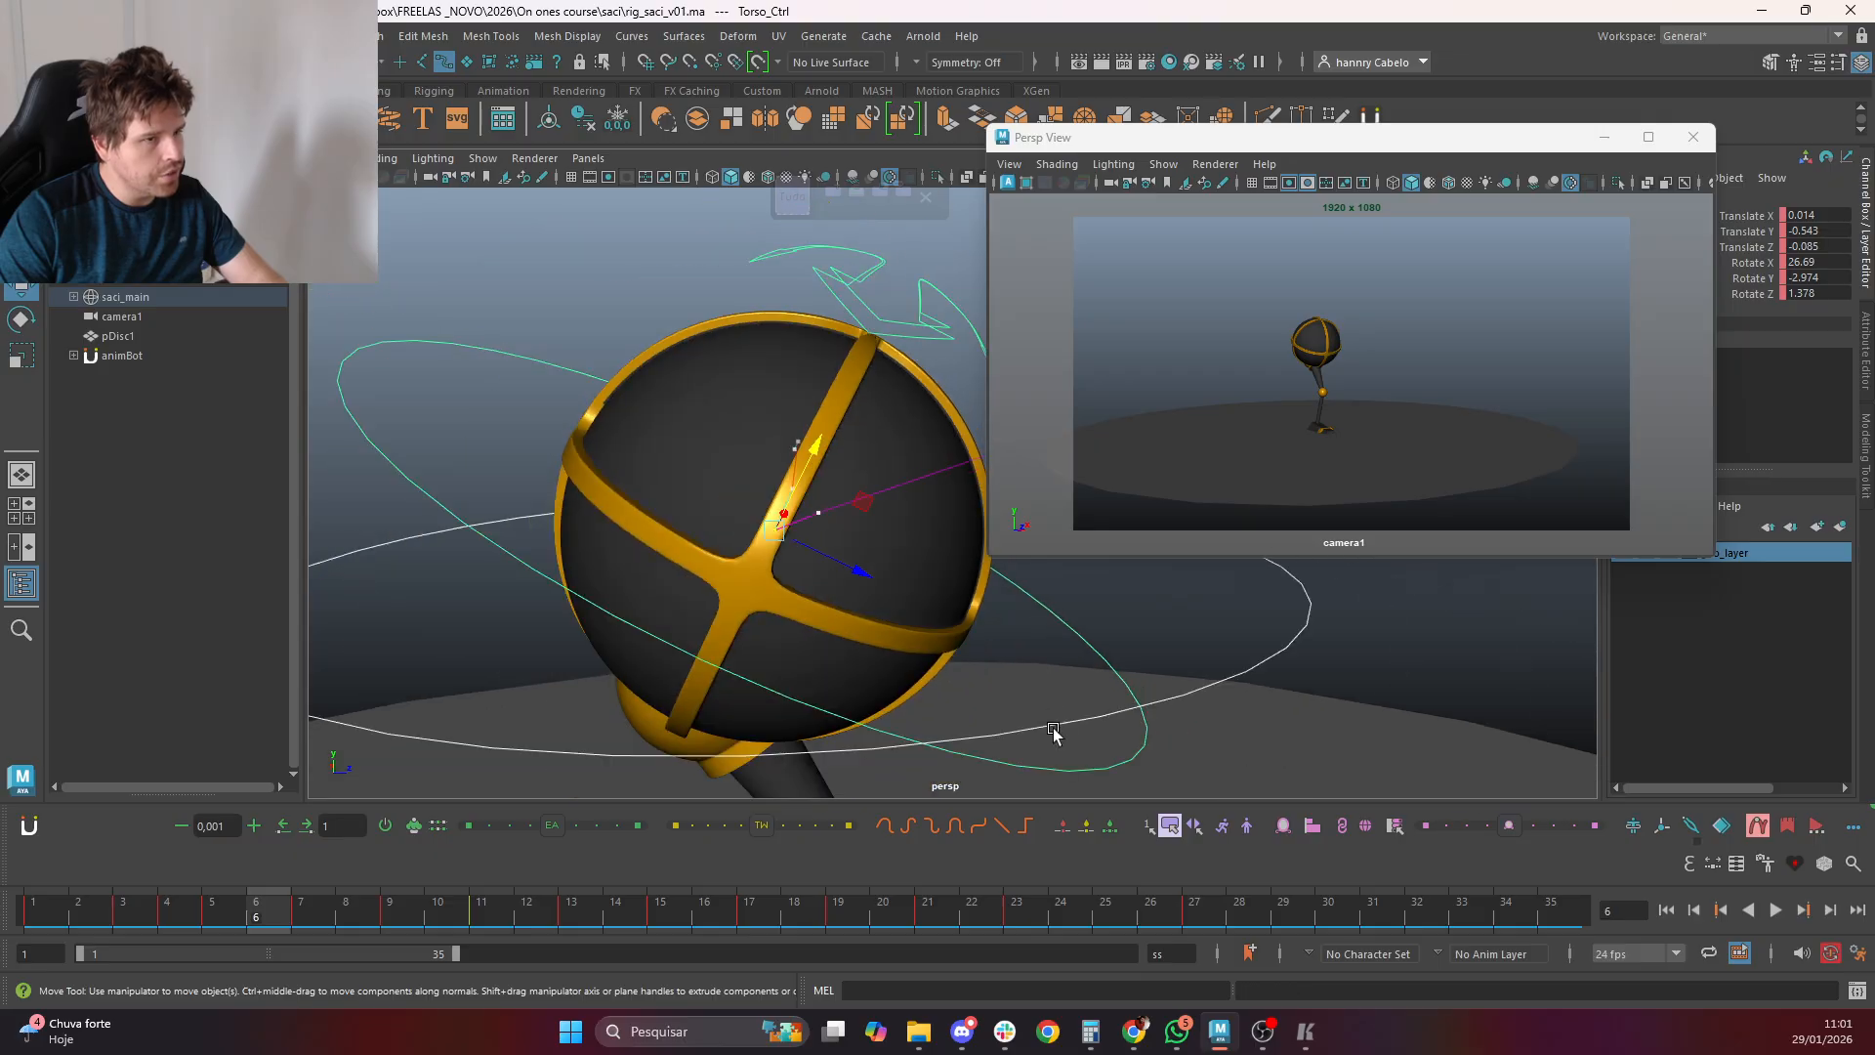
{"action": "left_click", "coordinate": [791, 198]}
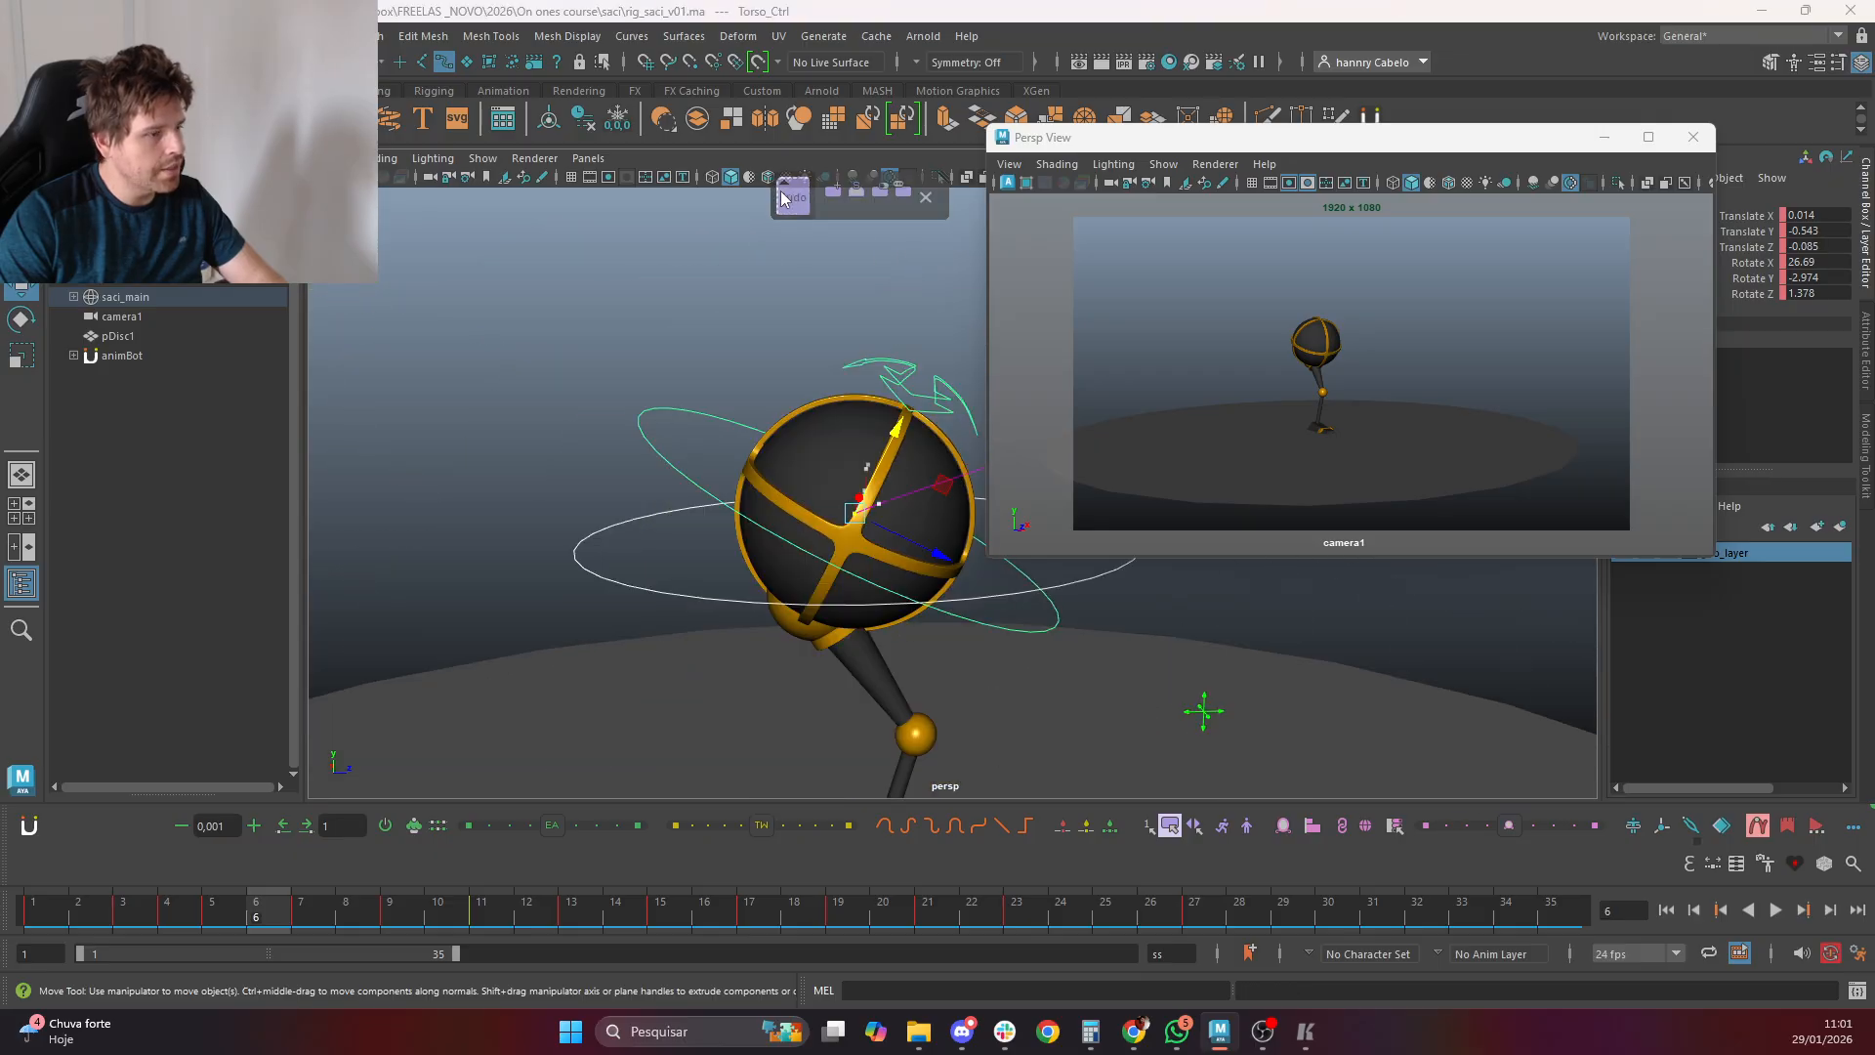
{"action": "left_click", "coordinate": [705, 828]}
{"action": "scroll", "coordinate": [820, 615], "scroll_direction": "up", "scroll_amount": 8}
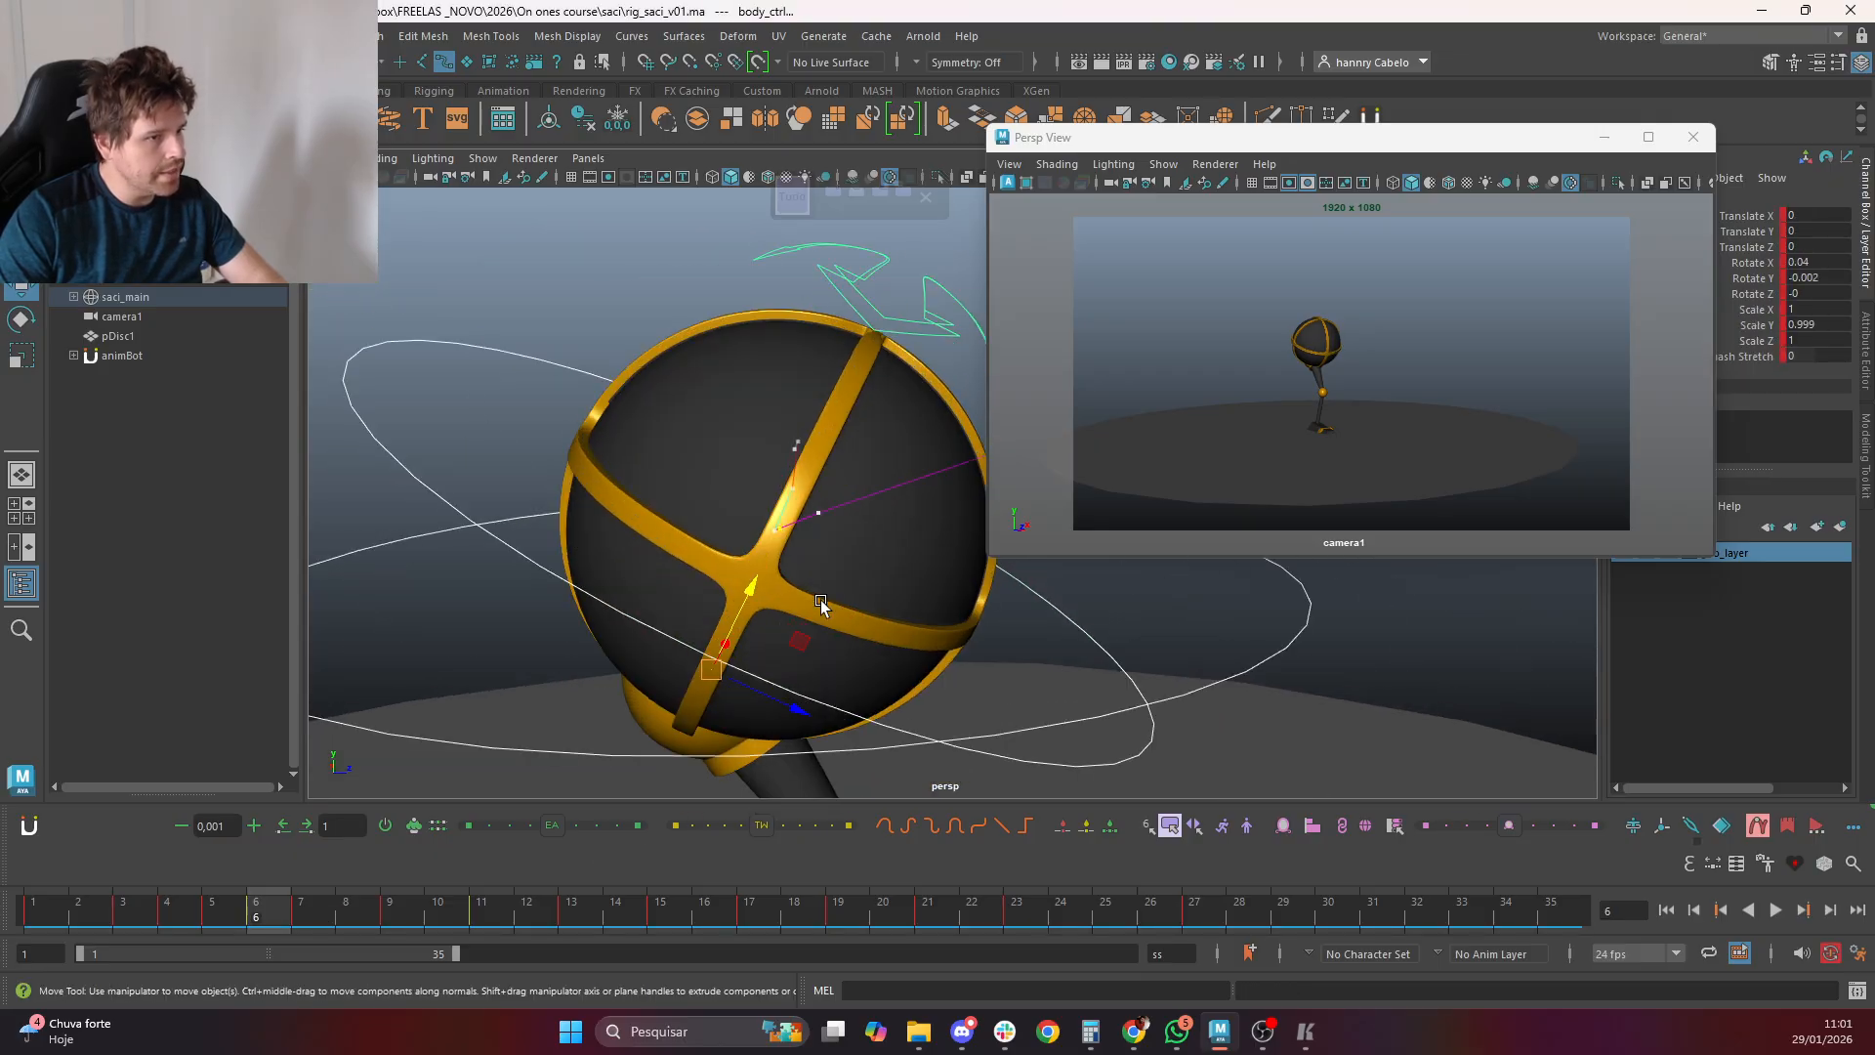
Nudge the torso control down at frame 6, to about -0.055 in Z, to round its motion trail and compare with frame 5
{"action": "left_click", "coordinate": [617, 466]}
{"action": "scroll", "coordinate": [1040, 694], "scroll_direction": "down", "scroll_amount": 5}
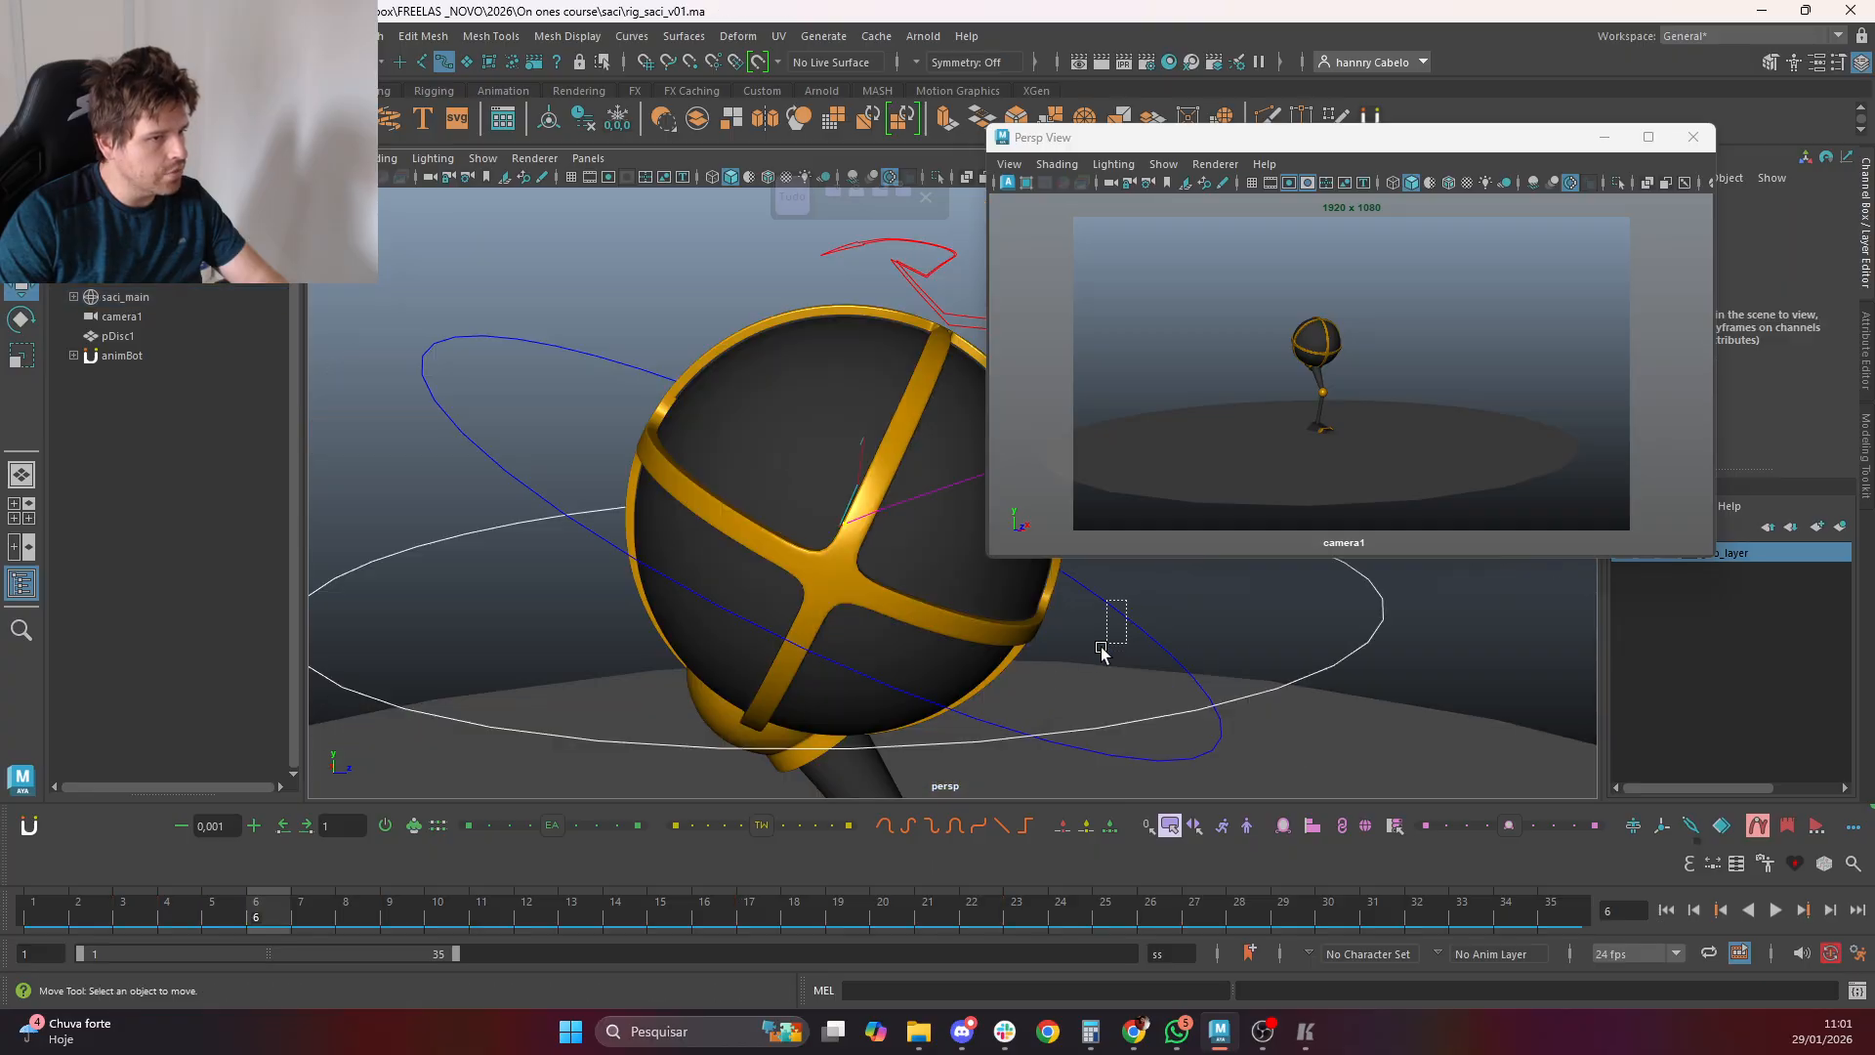
{"action": "left_click_drag", "start_coordinate": [1102, 653], "coordinate": [1099, 649]}
{"action": "scroll", "coordinate": [746, 515], "scroll_direction": "up", "scroll_amount": 8}
{"action": "mouse_move", "coordinate": [610, 432]}
{"action": "left_mouse_down"}
{"action": "mouse_move", "coordinate": [659, 500]}
{"action": "mouse_move", "coordinate": [616, 447]}
{"action": "left_mouse_up"}
{"action": "key", "text": "alt+comma"}
{"action": "key", "text": "alt+comma"}
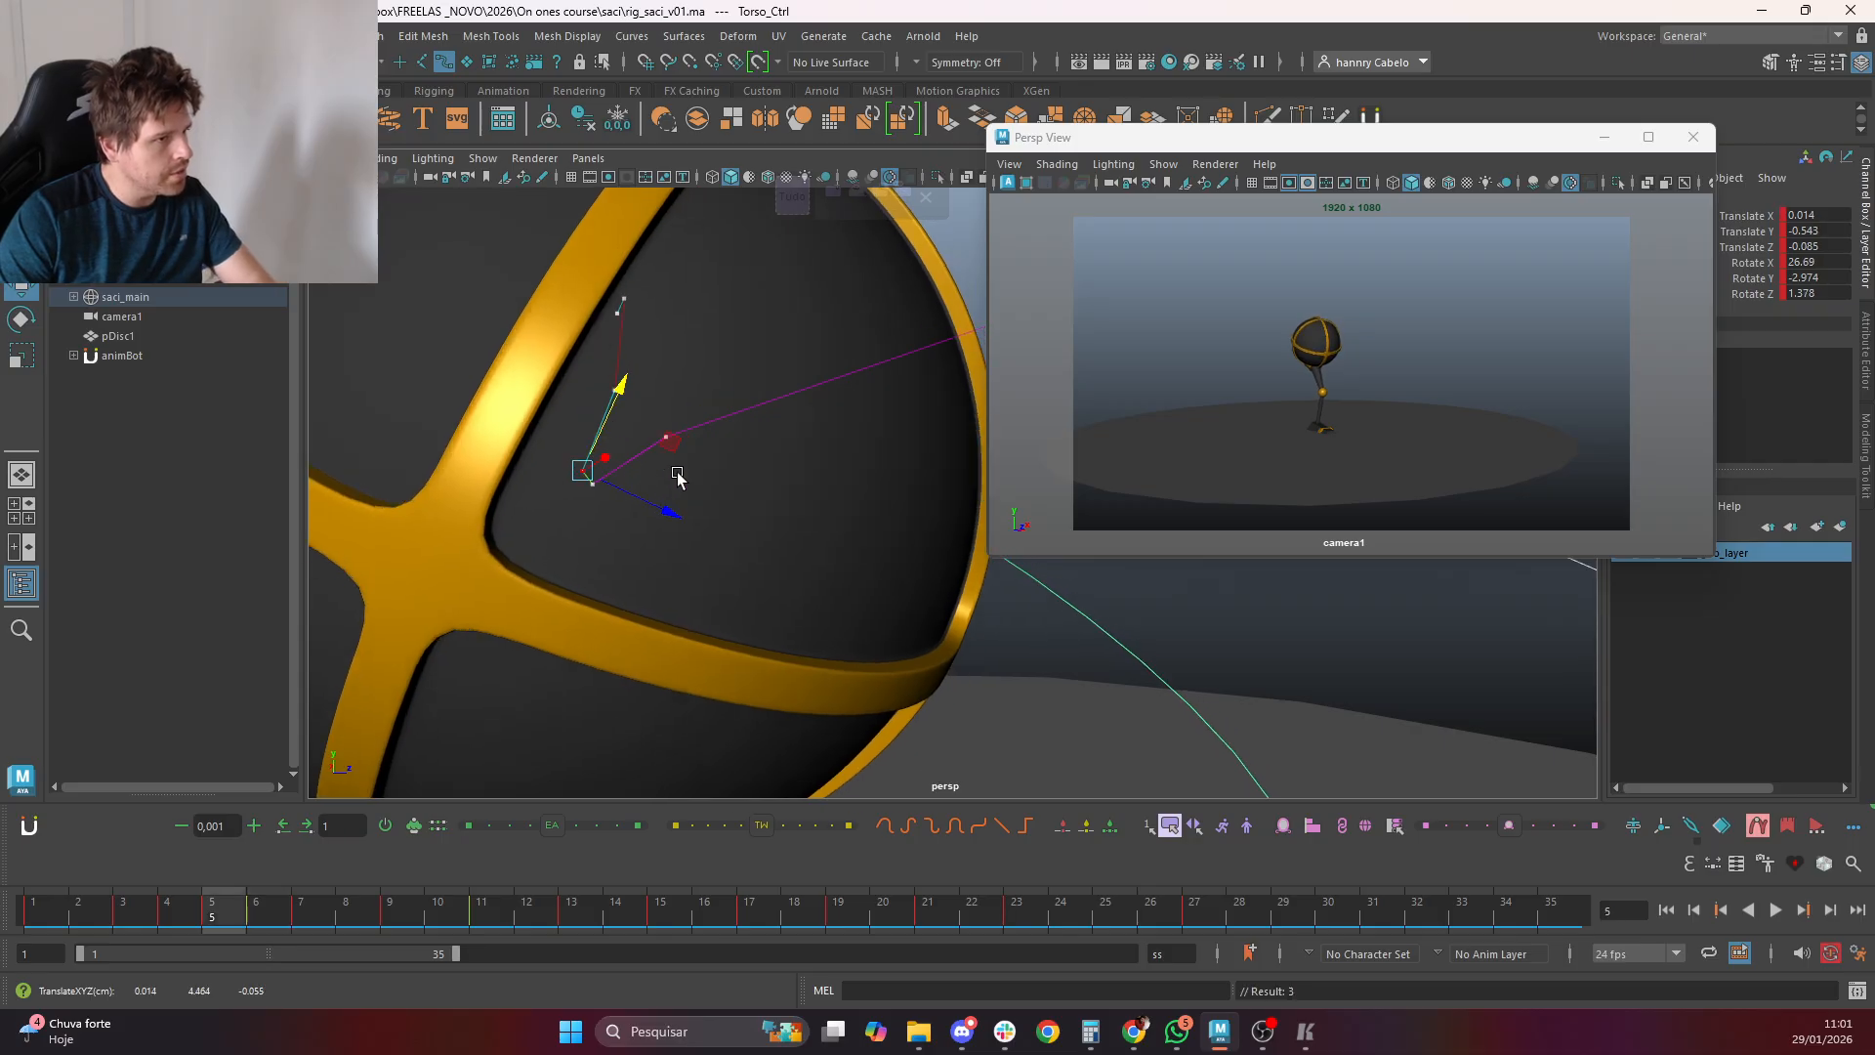
Move the torso control down and back at frame 7, to about -0.571 in Translate Y and 0.12 in Z, to round its motion trail
{"action": "key", "text": "alt+period"}
{"action": "key", "text": "alt+period"}
{"action": "key", "text": "alt+period"}
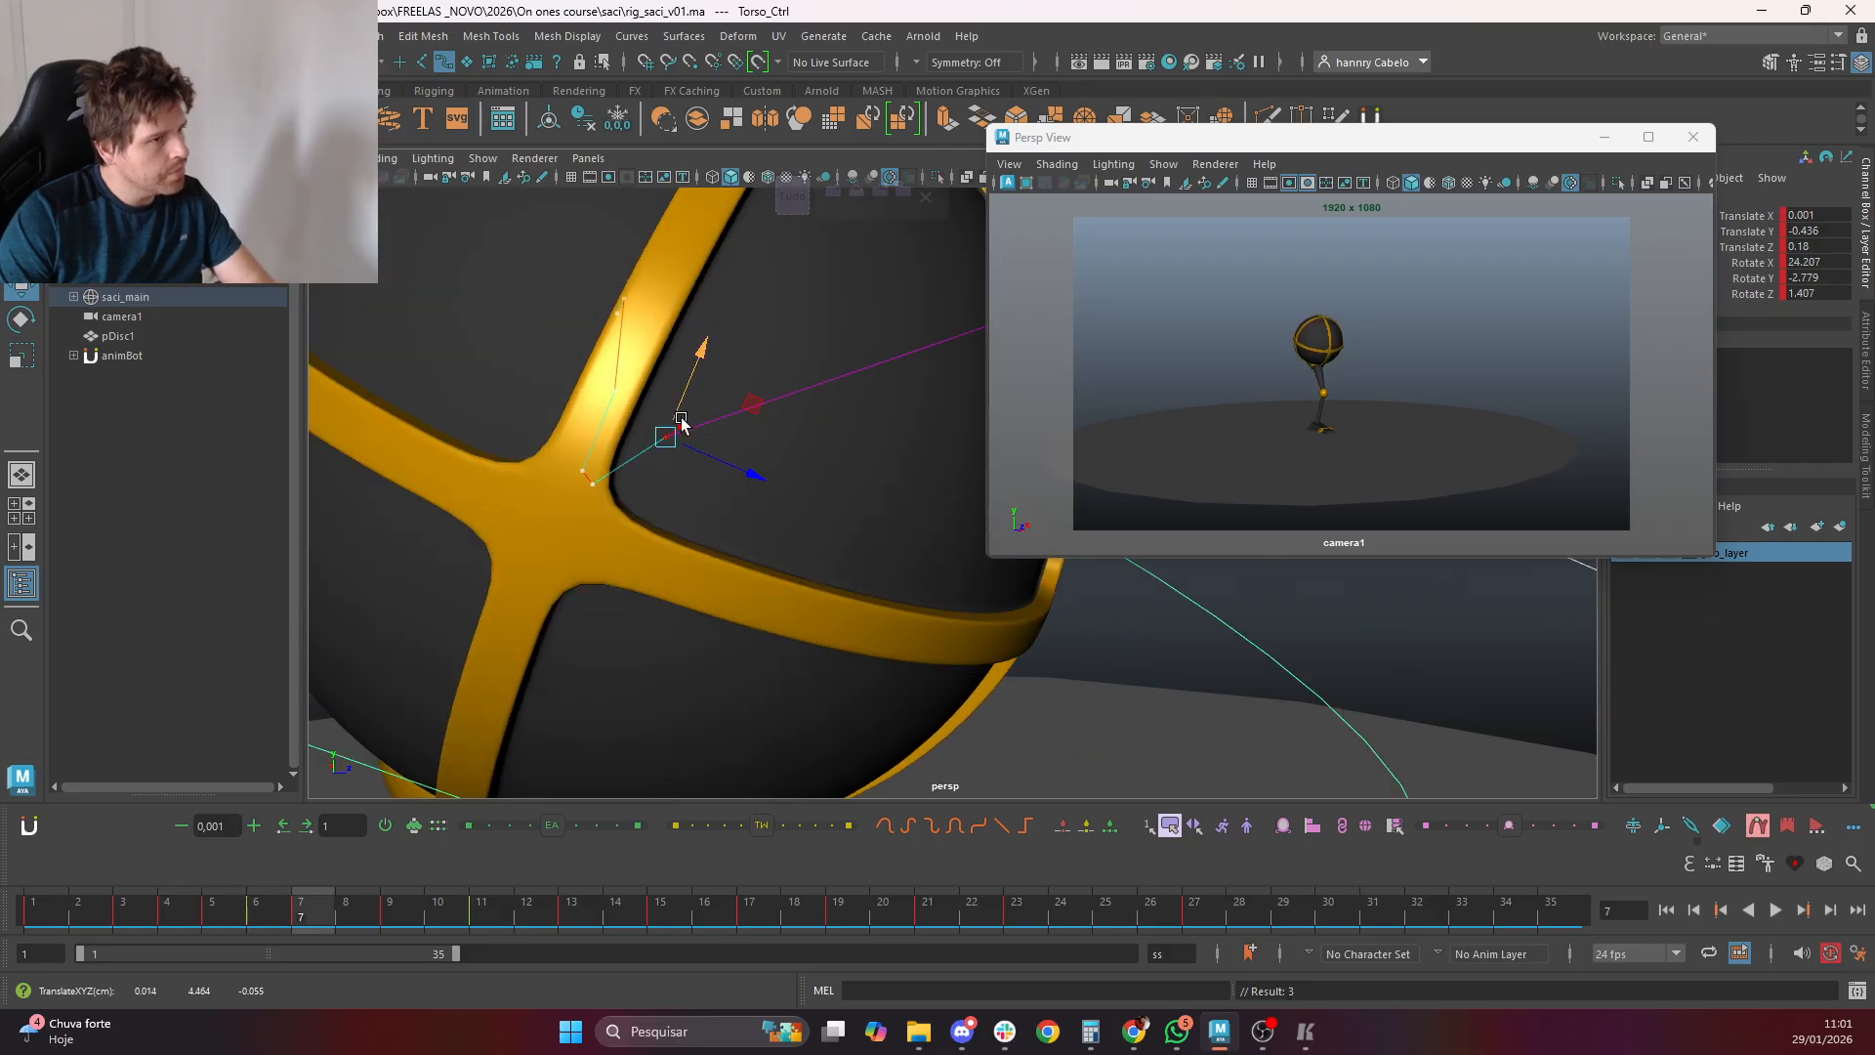
{"action": "mouse_move", "coordinate": [681, 422]}
{"action": "left_mouse_down"}
{"action": "mouse_move", "coordinate": [675, 443]}
{"action": "mouse_move", "coordinate": [681, 397]}
{"action": "mouse_move", "coordinate": [679, 422]}
{"action": "left_mouse_up"}
{"action": "key", "text": "ctrl+z"}
{"action": "key", "text": "alt+comma"}
{"action": "key", "text": "alt+period"}
{"action": "key", "text": "alt+comma"}
{"action": "key", "text": "alt+comma"}
{"action": "key", "text": "alt+comma"}
{"action": "key", "text": "alt+comma"}
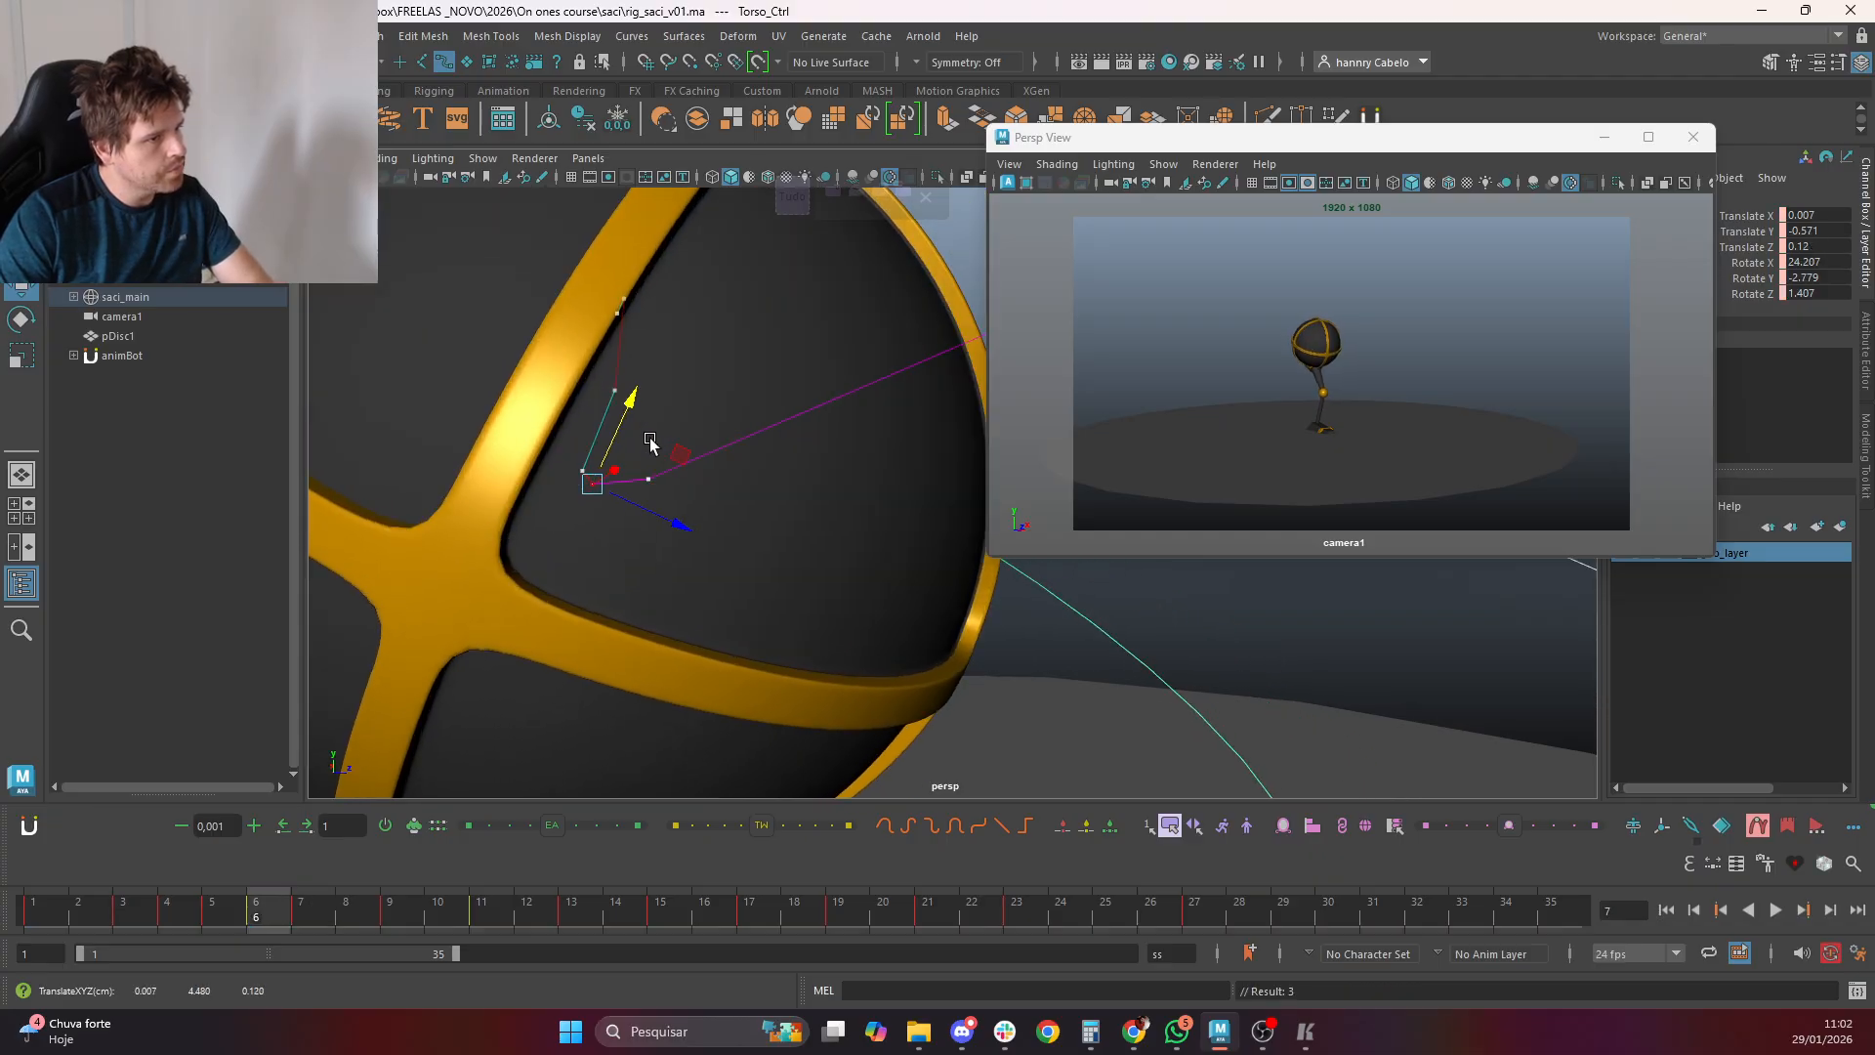
Step back and forth through frames 3 to 11 to examine the torso's motion trail and spacing
{"action": "key", "text": "alt+period"}
{"action": "key", "text": "alt+period"}
{"action": "key", "text": "alt+period"}
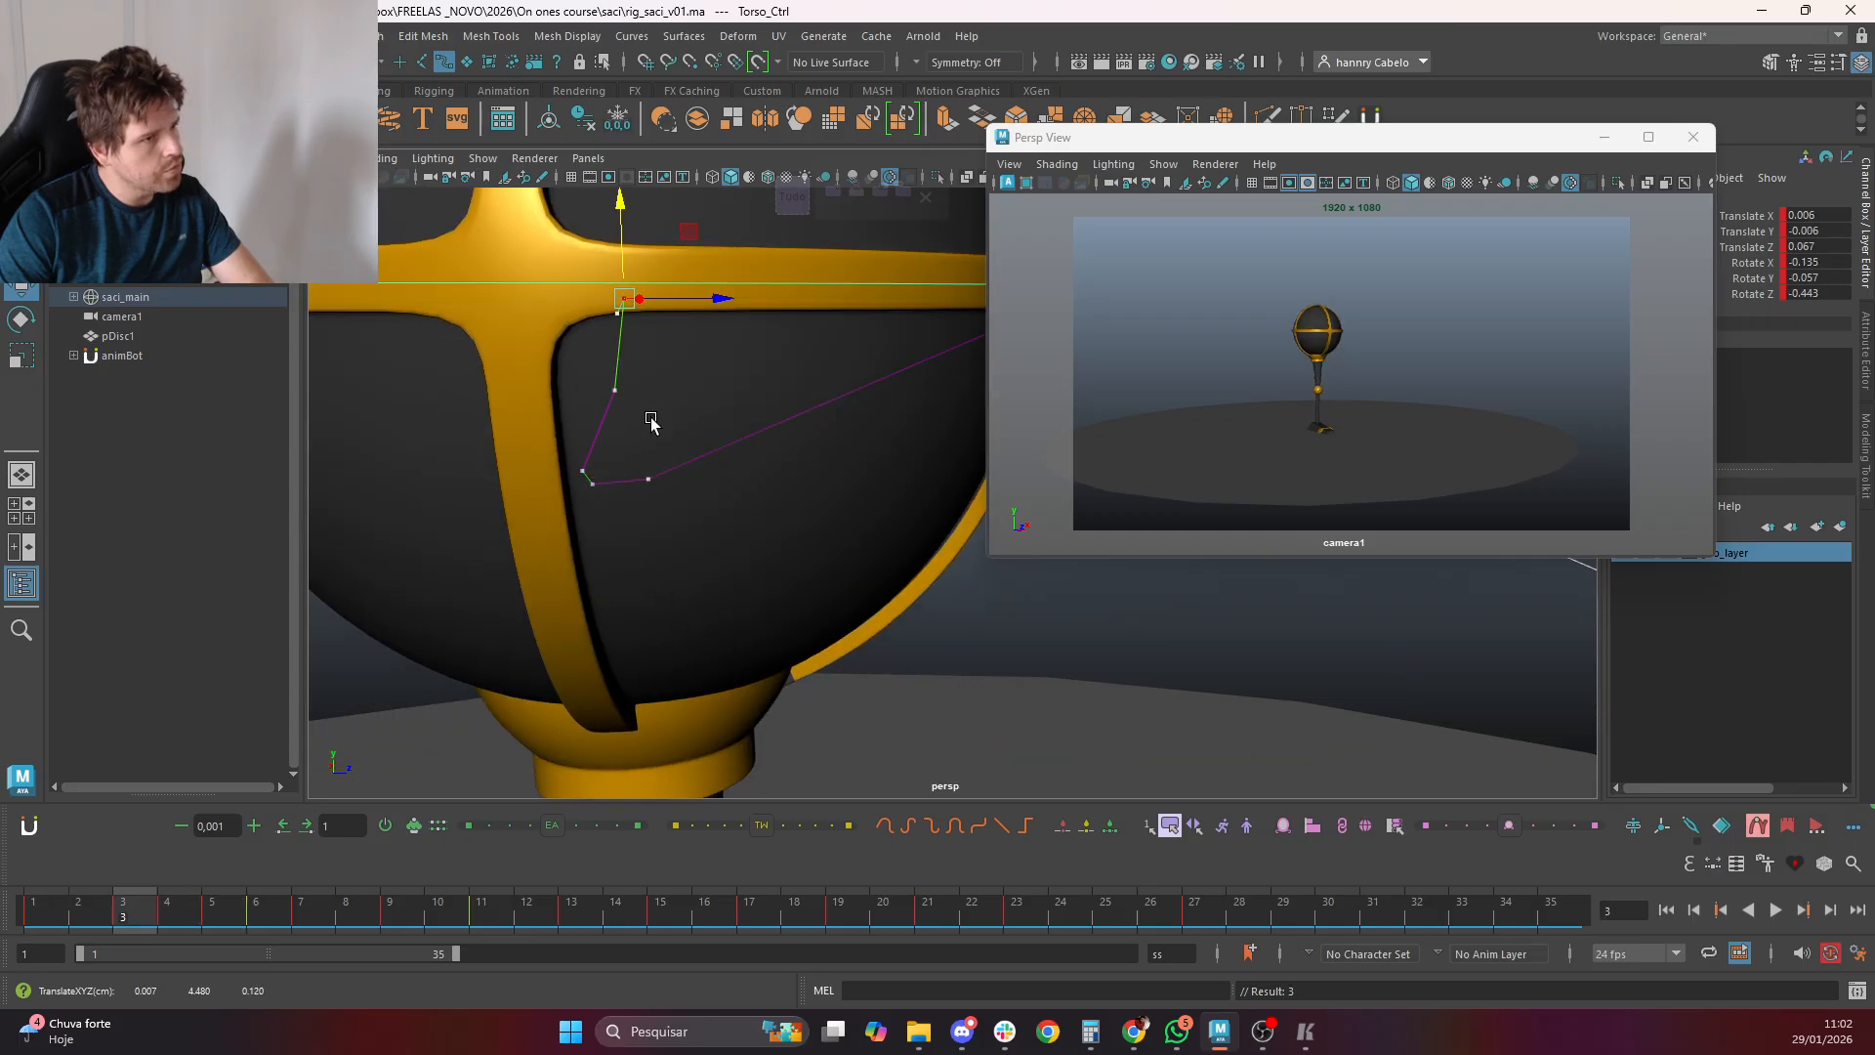
{"action": "key", "text": "alt+period"}
{"action": "key", "text": "alt+period"}
{"action": "key", "text": "alt+period"}
{"action": "key", "text": "alt+period"}
{"action": "key", "text": "alt+period"}
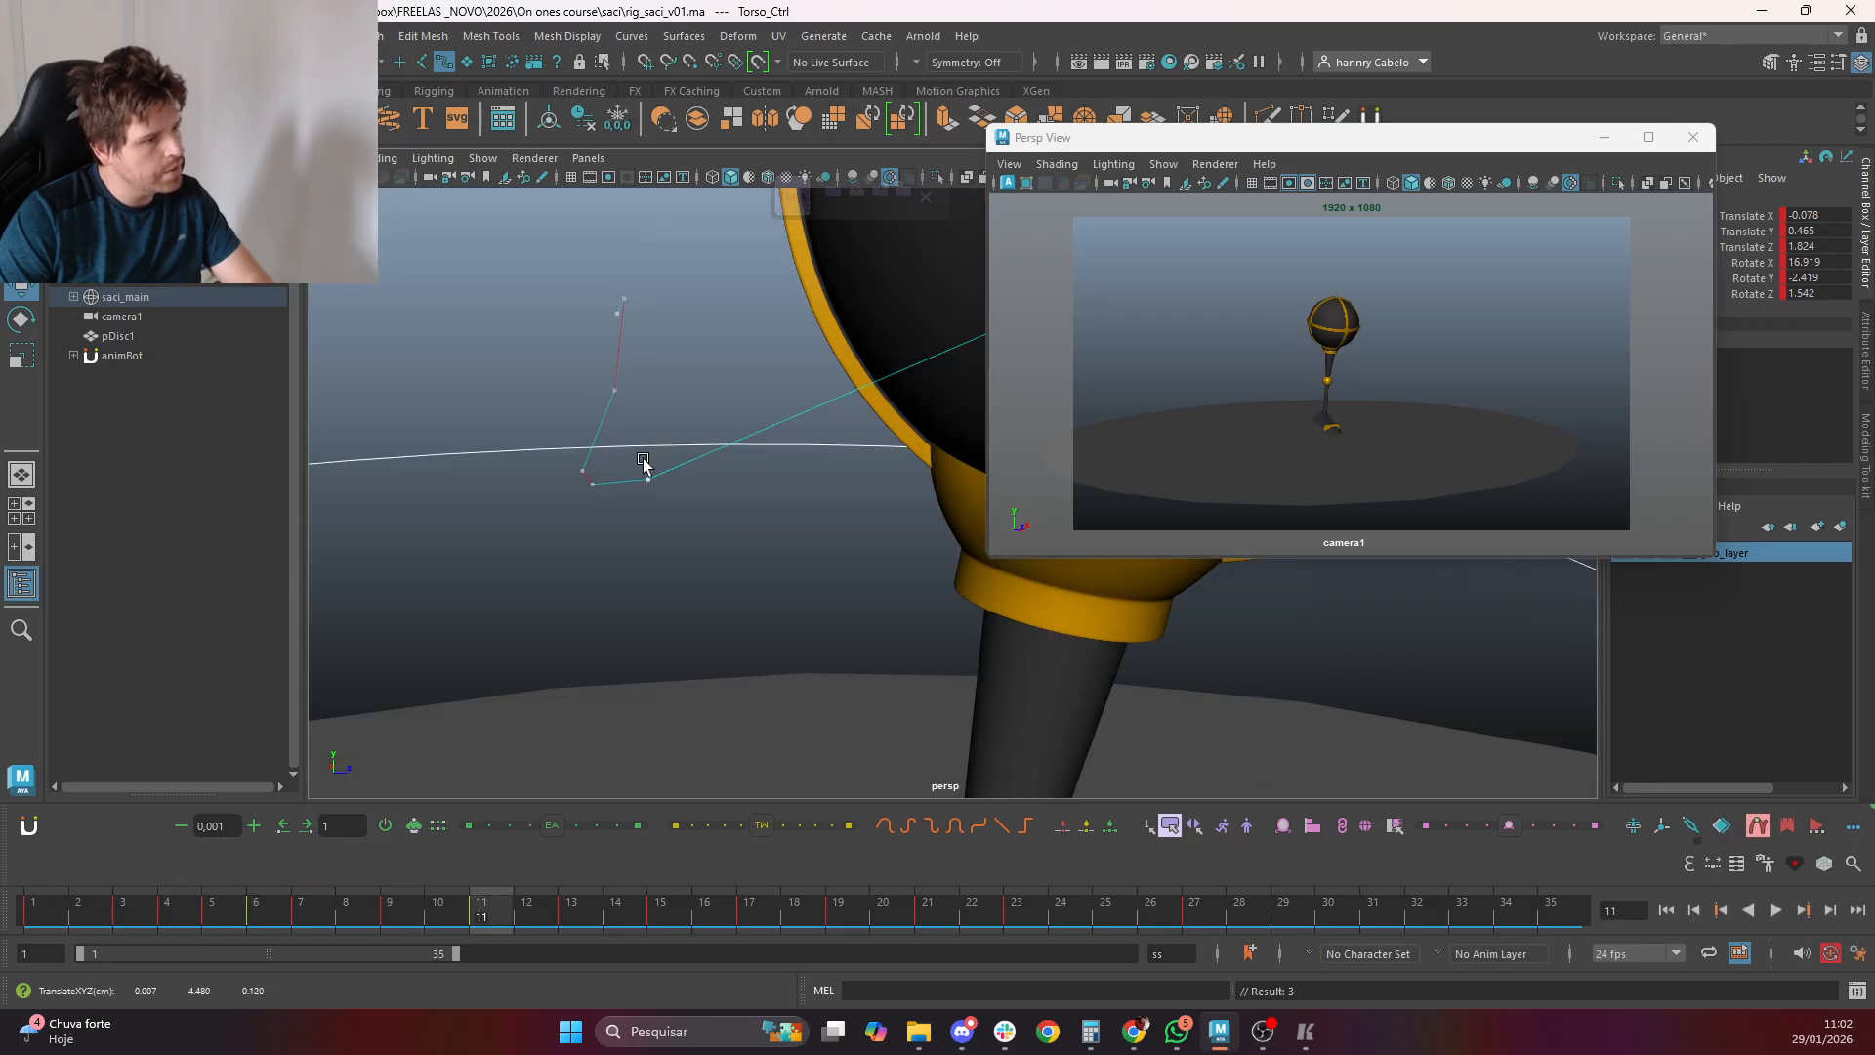
{"action": "key", "text": "alt+comma"}
{"action": "key", "text": "alt+comma"}
{"action": "key", "text": "alt+comma"}
{"action": "key", "text": "alt+comma"}
{"action": "key", "text": "alt+comma"}
{"action": "key", "text": "alt+comma"}
{"action": "key", "text": "alt+period"}
{"action": "key", "text": "alt+period"}
{"action": "key", "text": "alt+period"}
{"action": "key", "text": "alt+comma"}
{"action": "key", "text": "alt+comma"}
{"action": "key", "text": "alt+comma"}
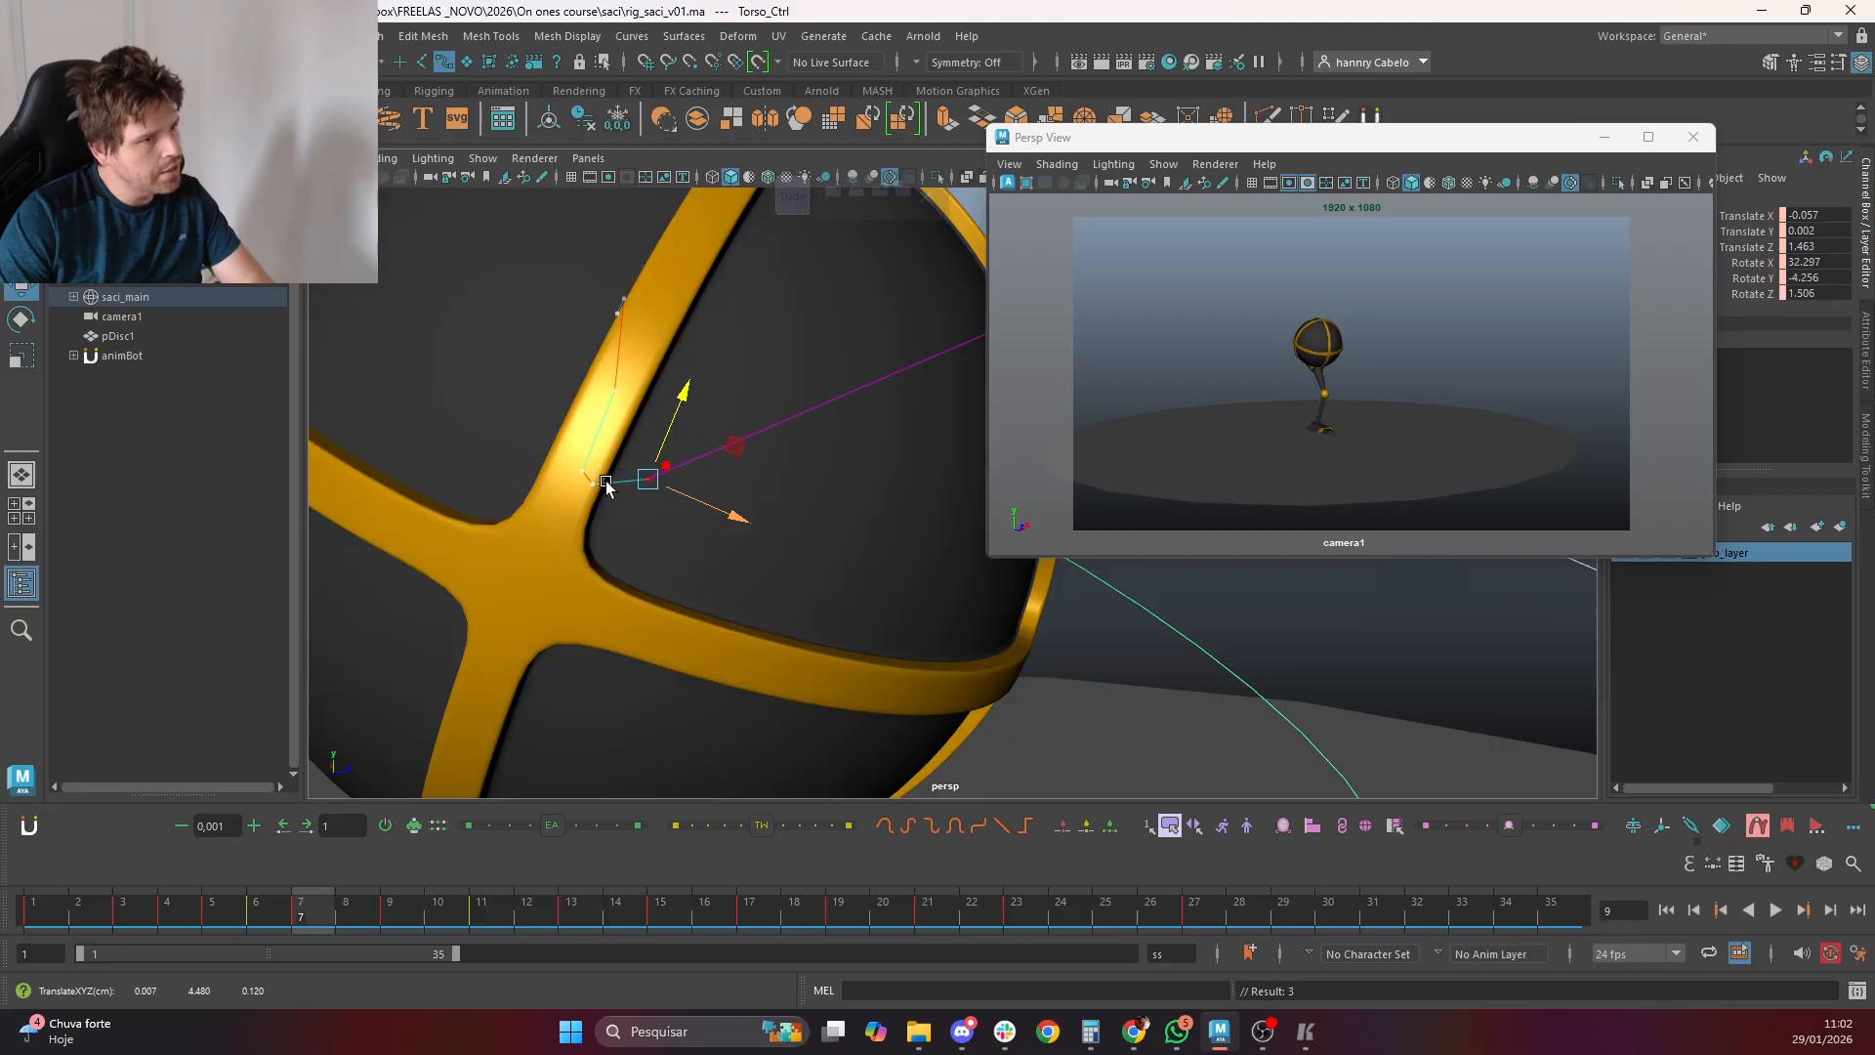
Compare the keyed poses around frames 3 and 4 to examine how the torso eases into its descent
{"action": "key", "text": "alt+comma"}
{"action": "key", "text": "alt+comma"}
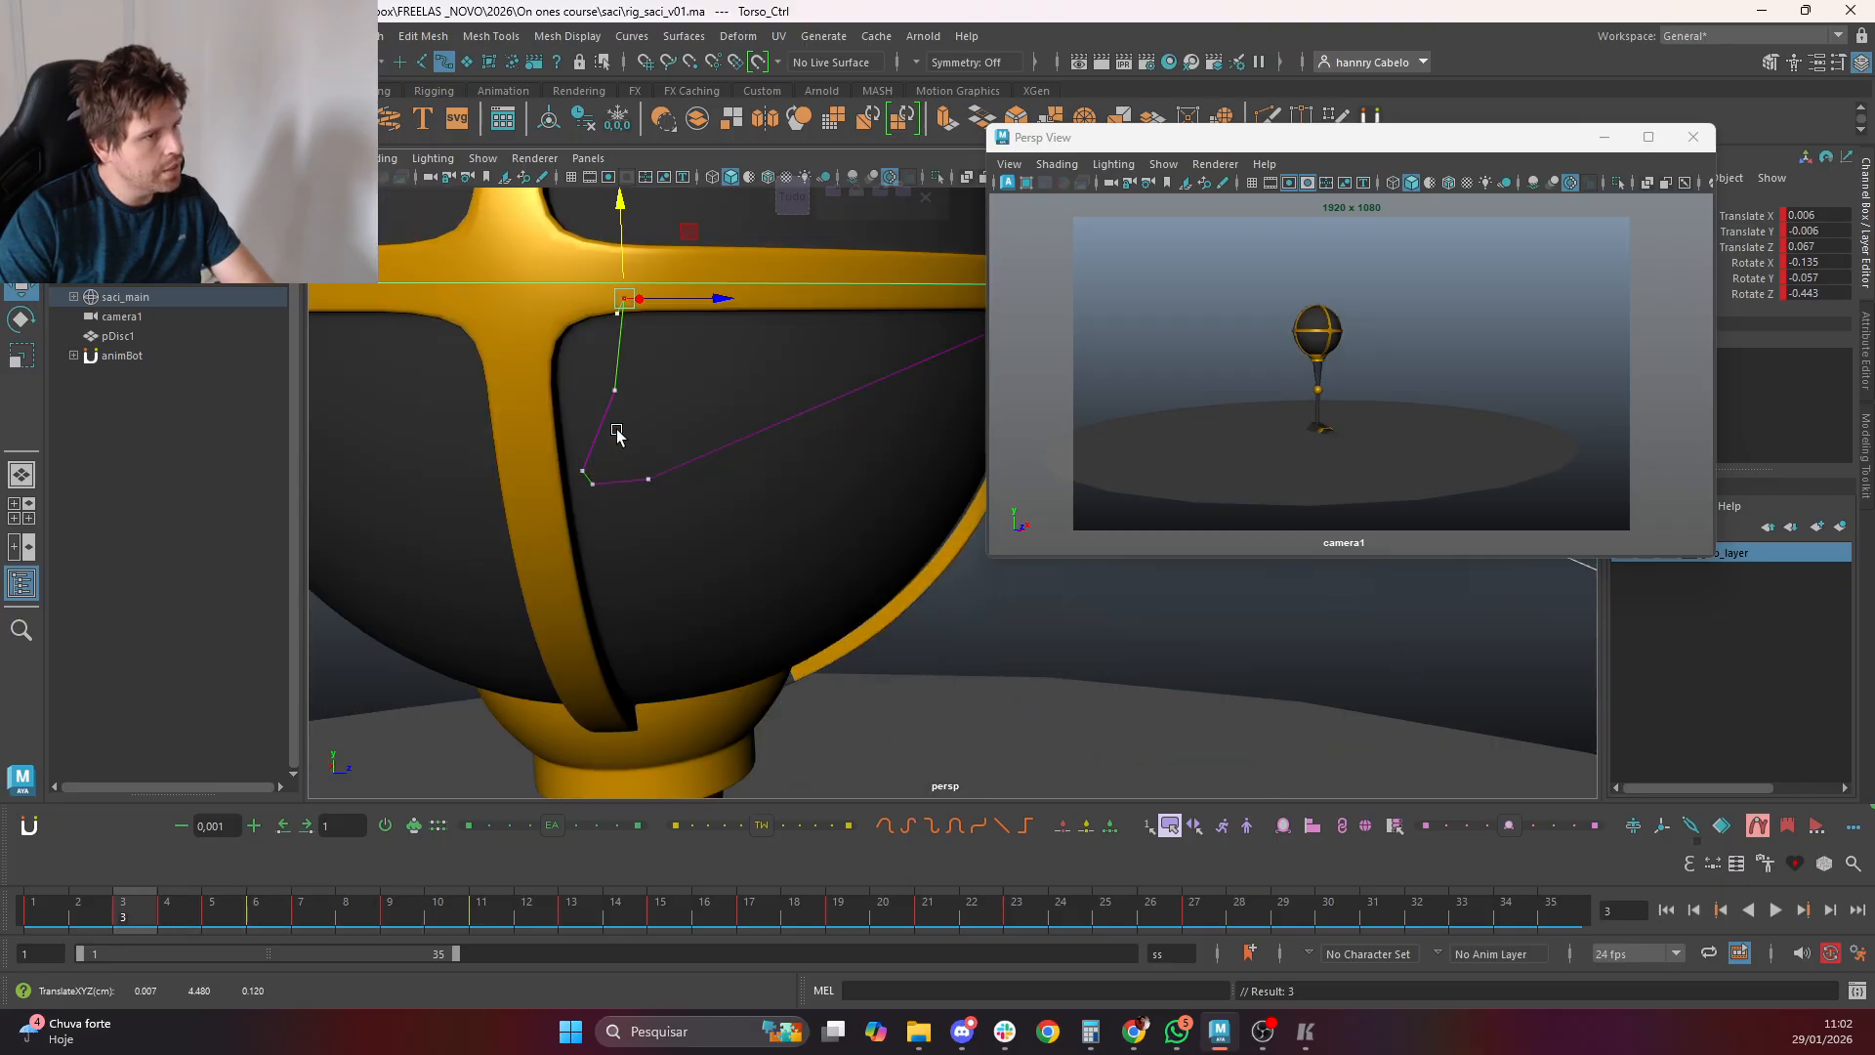
{"action": "key", "text": "alt+period"}
{"action": "key", "text": "alt+comma"}
{"action": "key", "text": "alt+period"}
{"action": "key", "text": "alt+comma"}
{"action": "key", "text": "alt+period"}
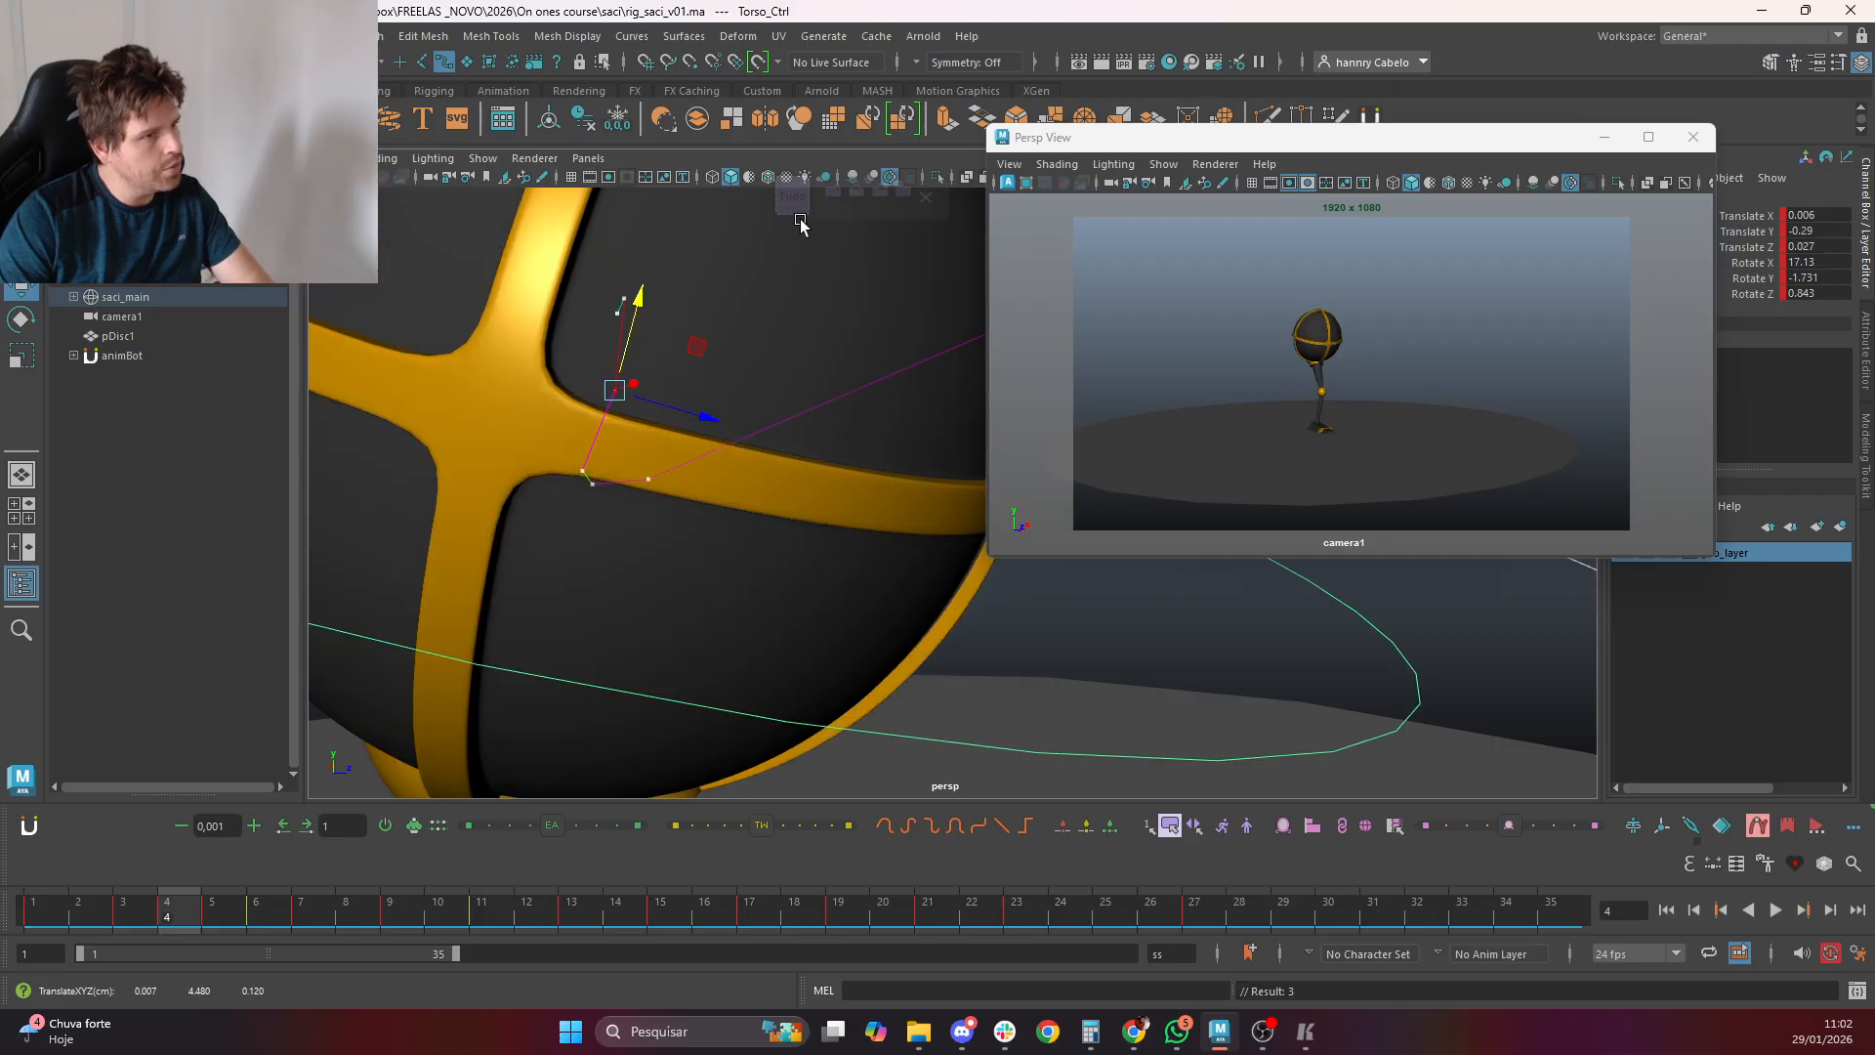
{"action": "key", "text": "alt+comma"}
{"action": "key", "text": "alt+period"}
{"action": "key", "text": "alt+period"}
Step through to frame 11 and back, comparing the torso's spacing between frames 6 and 7
{"action": "key", "text": "period"}
{"action": "key", "text": "period"}
{"action": "key", "text": "period"}
{"action": "key", "text": "period"}
{"action": "key", "text": "comma"}
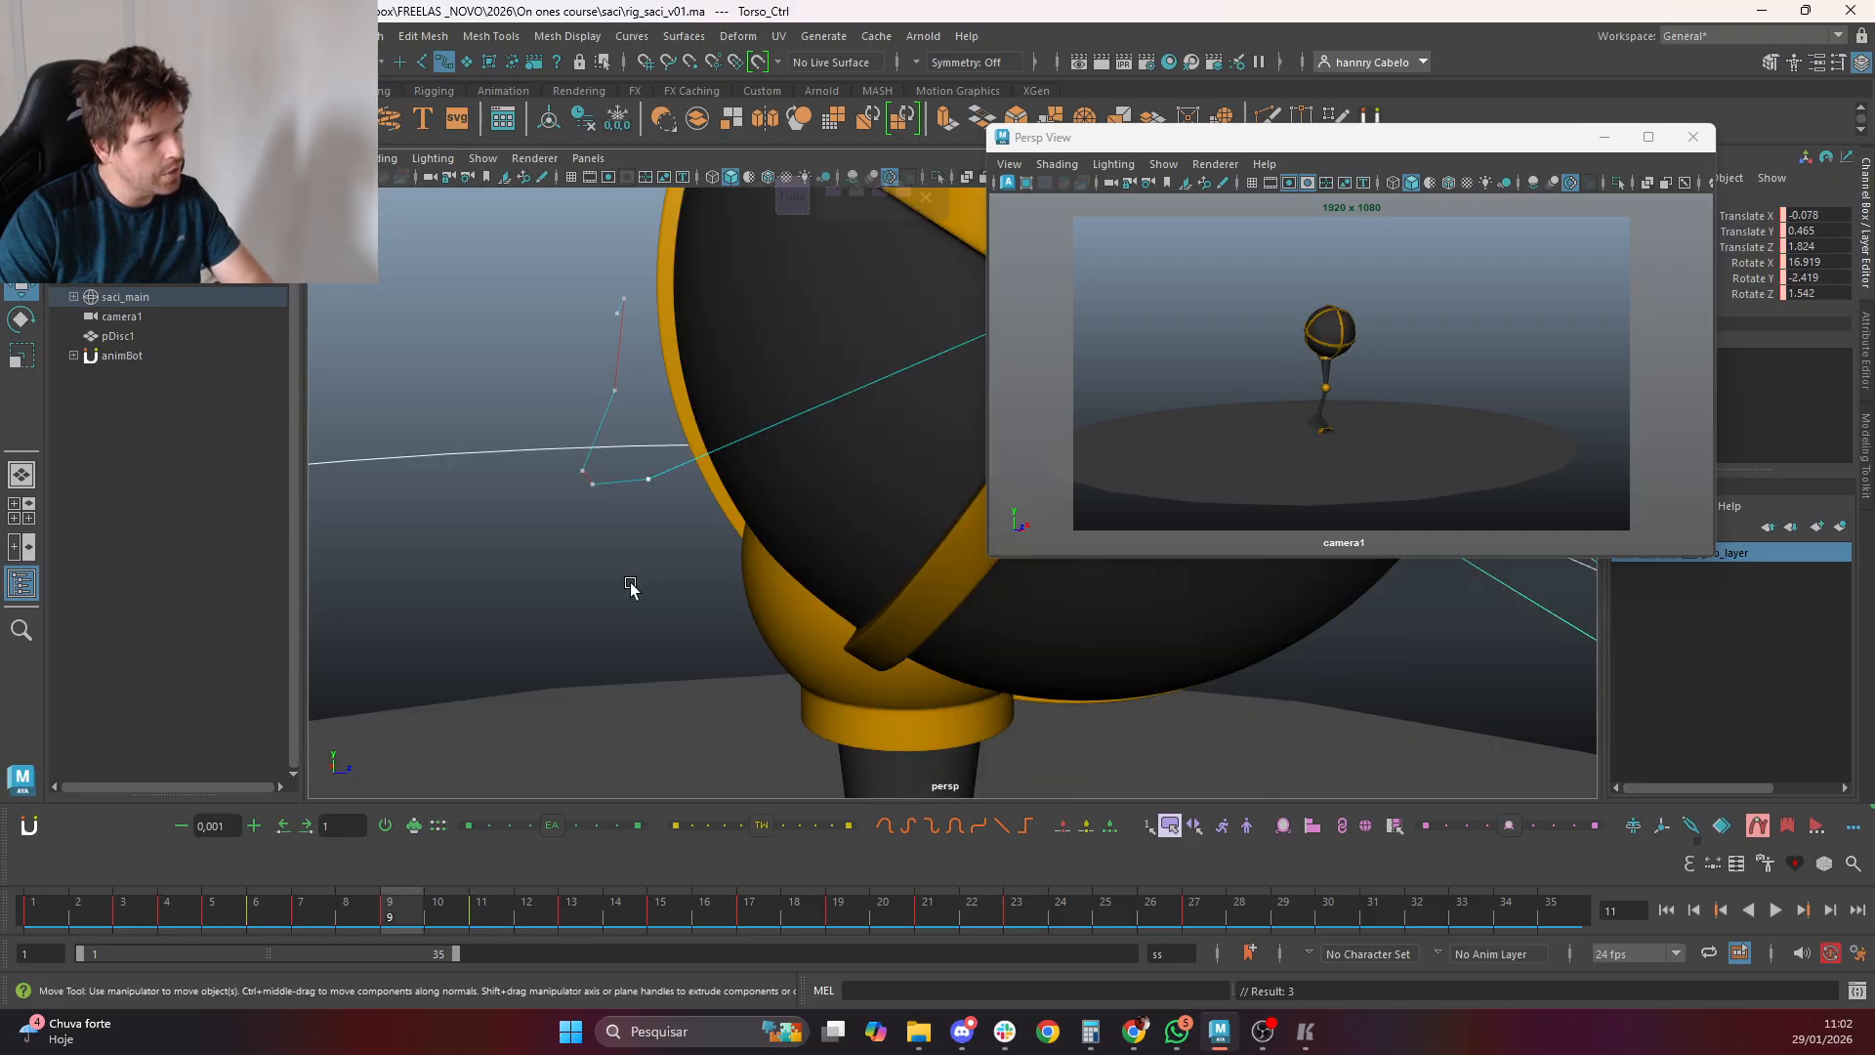
{"action": "key", "text": "comma"}
{"action": "key", "text": "comma"}
{"action": "key", "text": "period"}
{"action": "key", "text": "comma"}
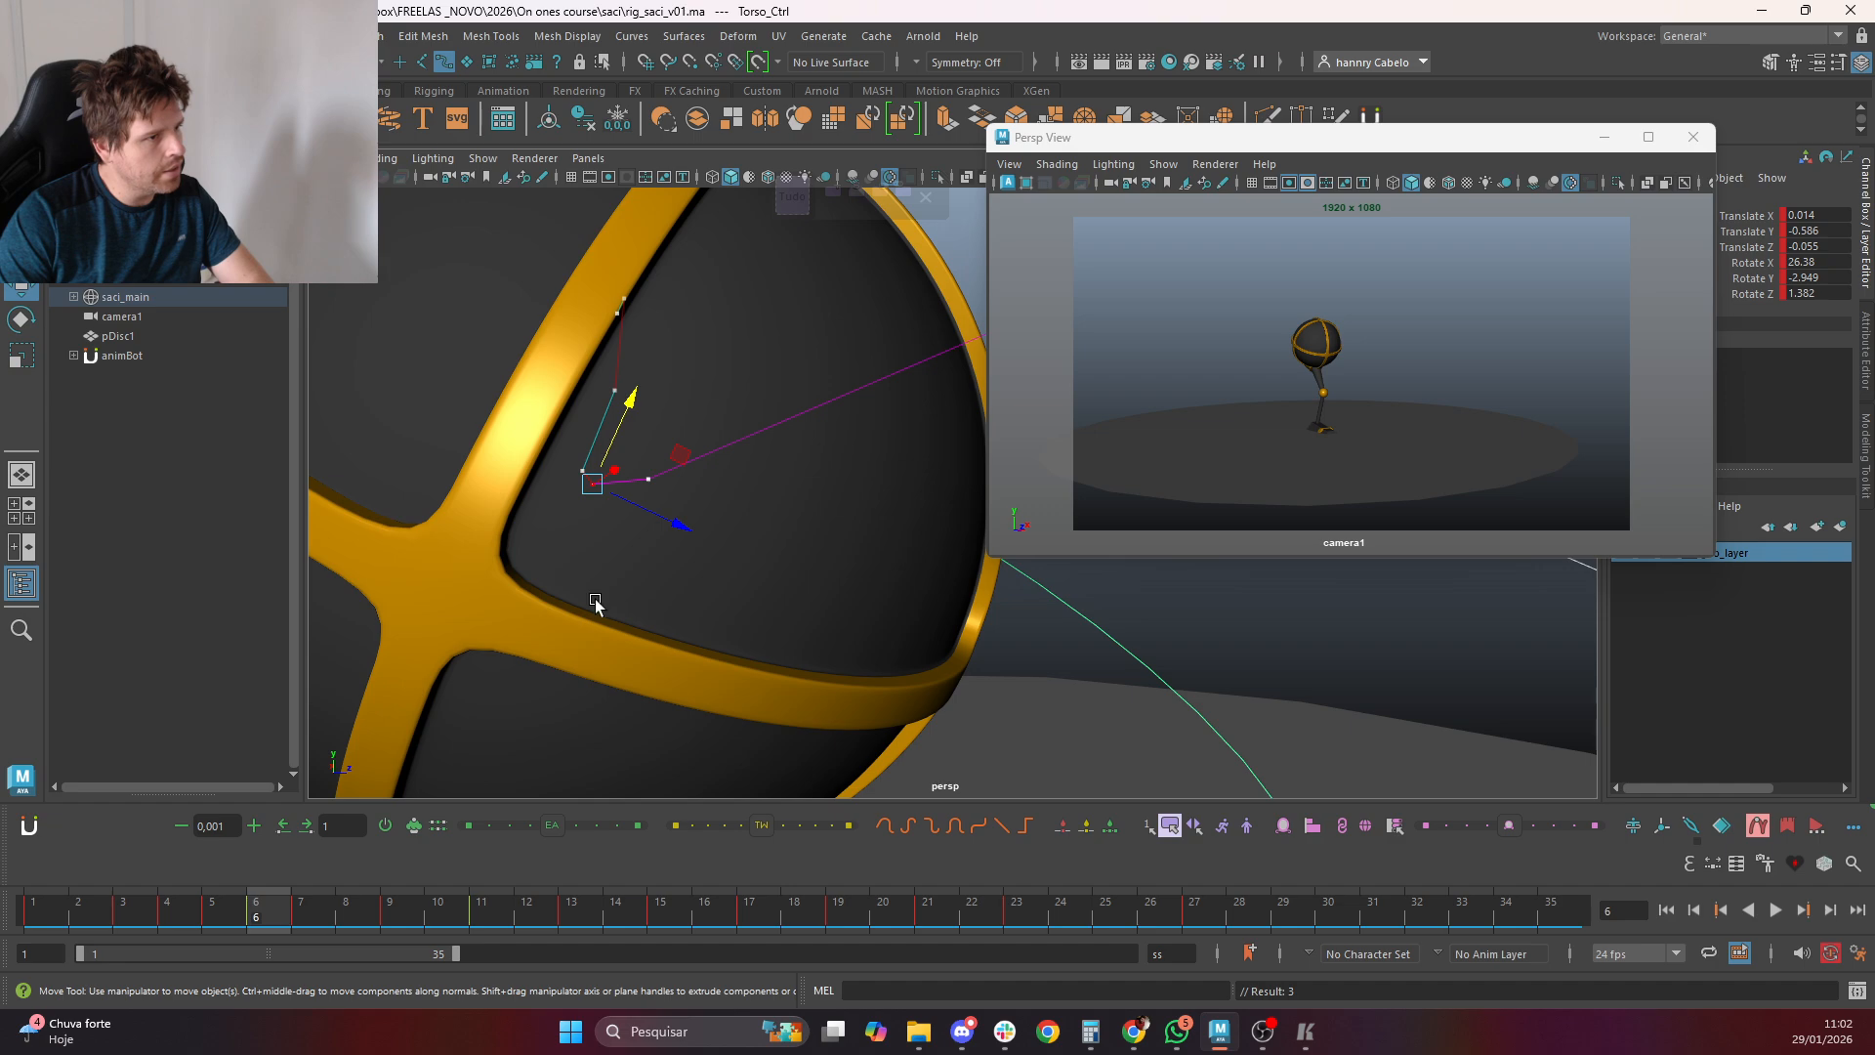
{"action": "key", "text": "period"}
{"action": "key", "text": "comma"}
Insert an inbetween at frame 7 on all controls of the tudo set and tween it towards the frame 6 pose
{"action": "scroll", "coordinate": [996, 653], "scroll_direction": "down", "scroll_amount": 8}
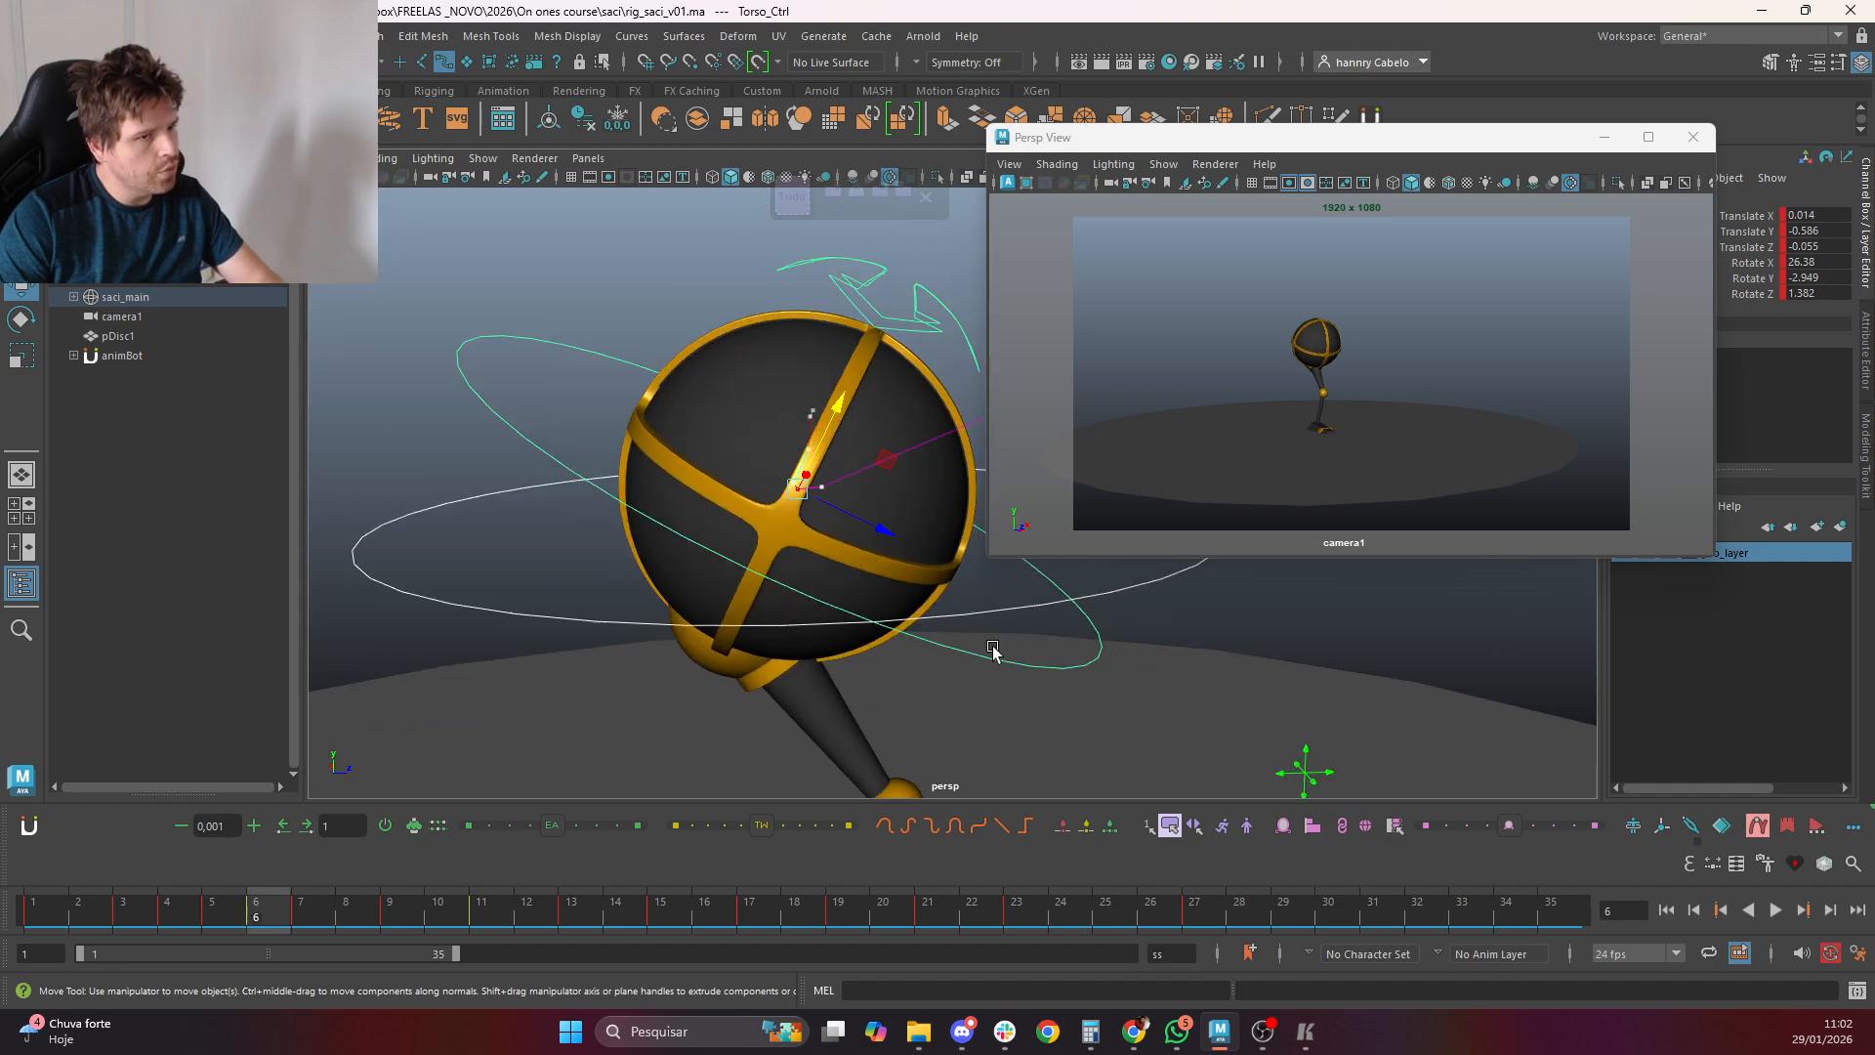
{"action": "left_click", "coordinate": [792, 197]}
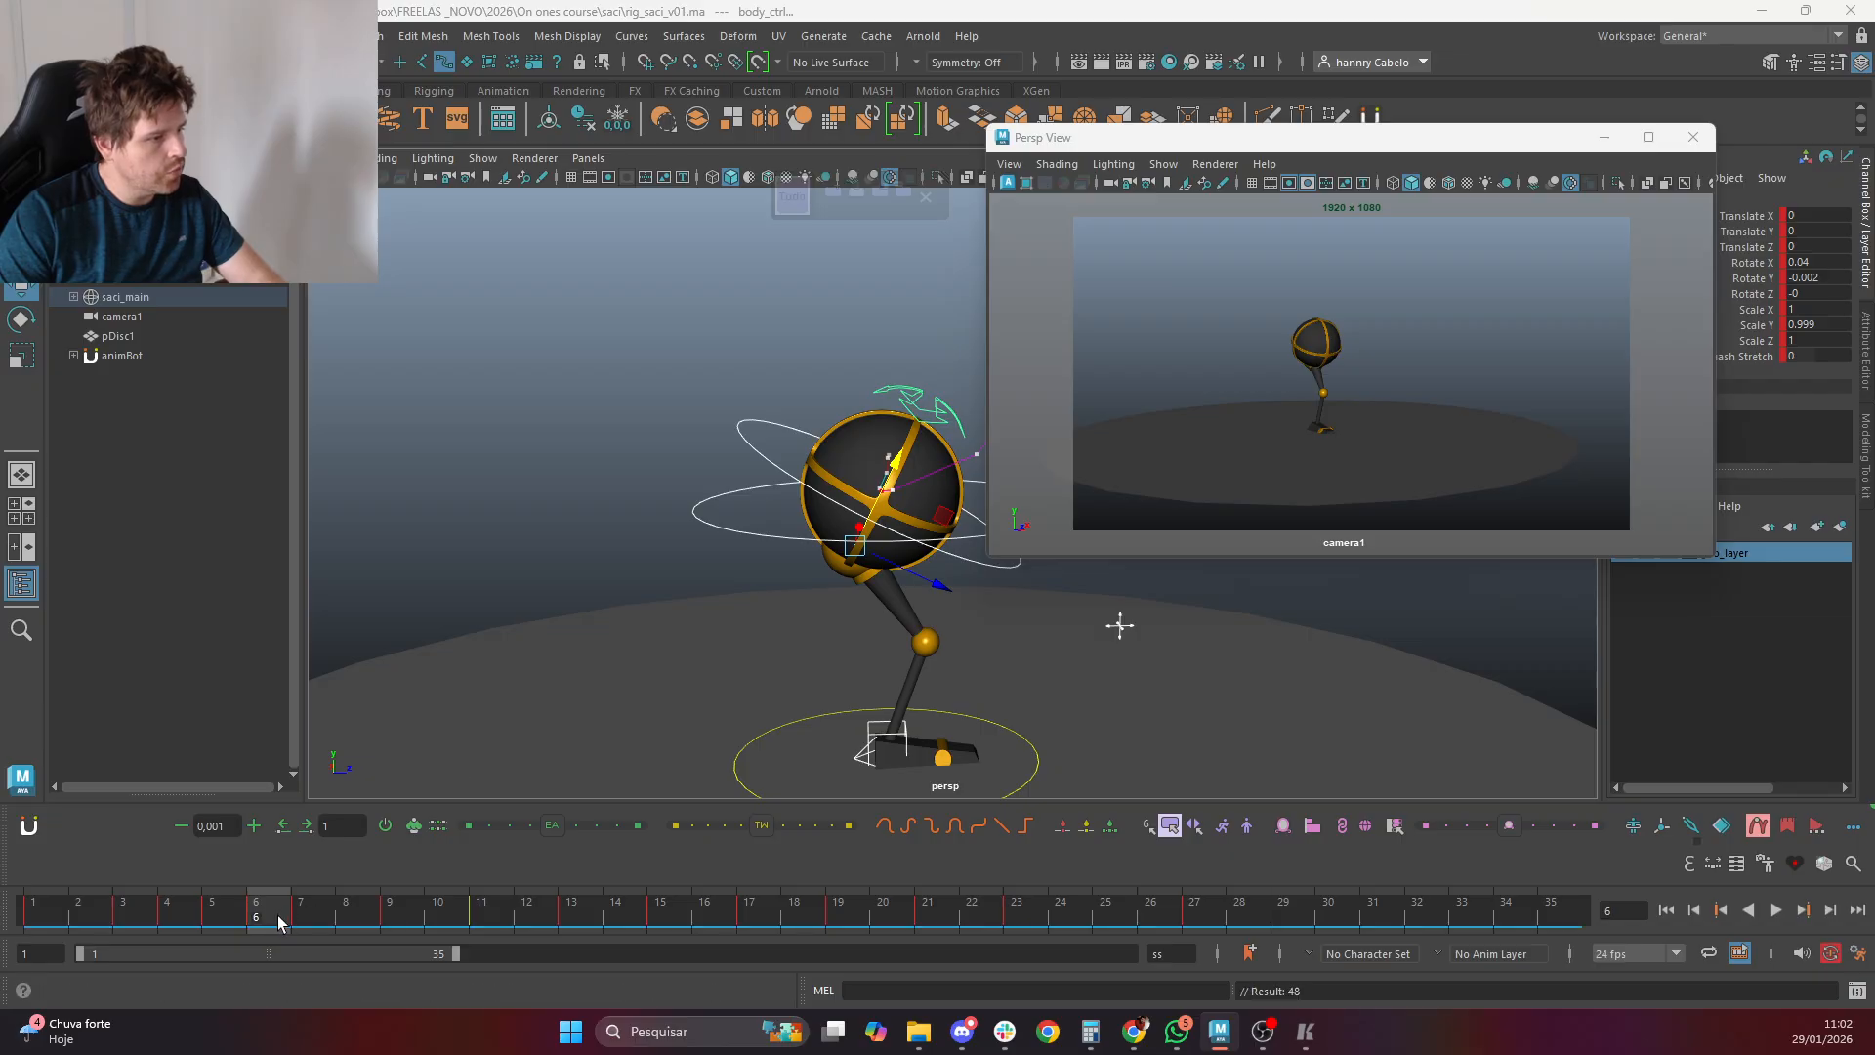
{"action": "left_click", "coordinate": [306, 918]}
{"action": "scroll", "coordinate": [609, 684], "scroll_direction": "up", "scroll_amount": 6}
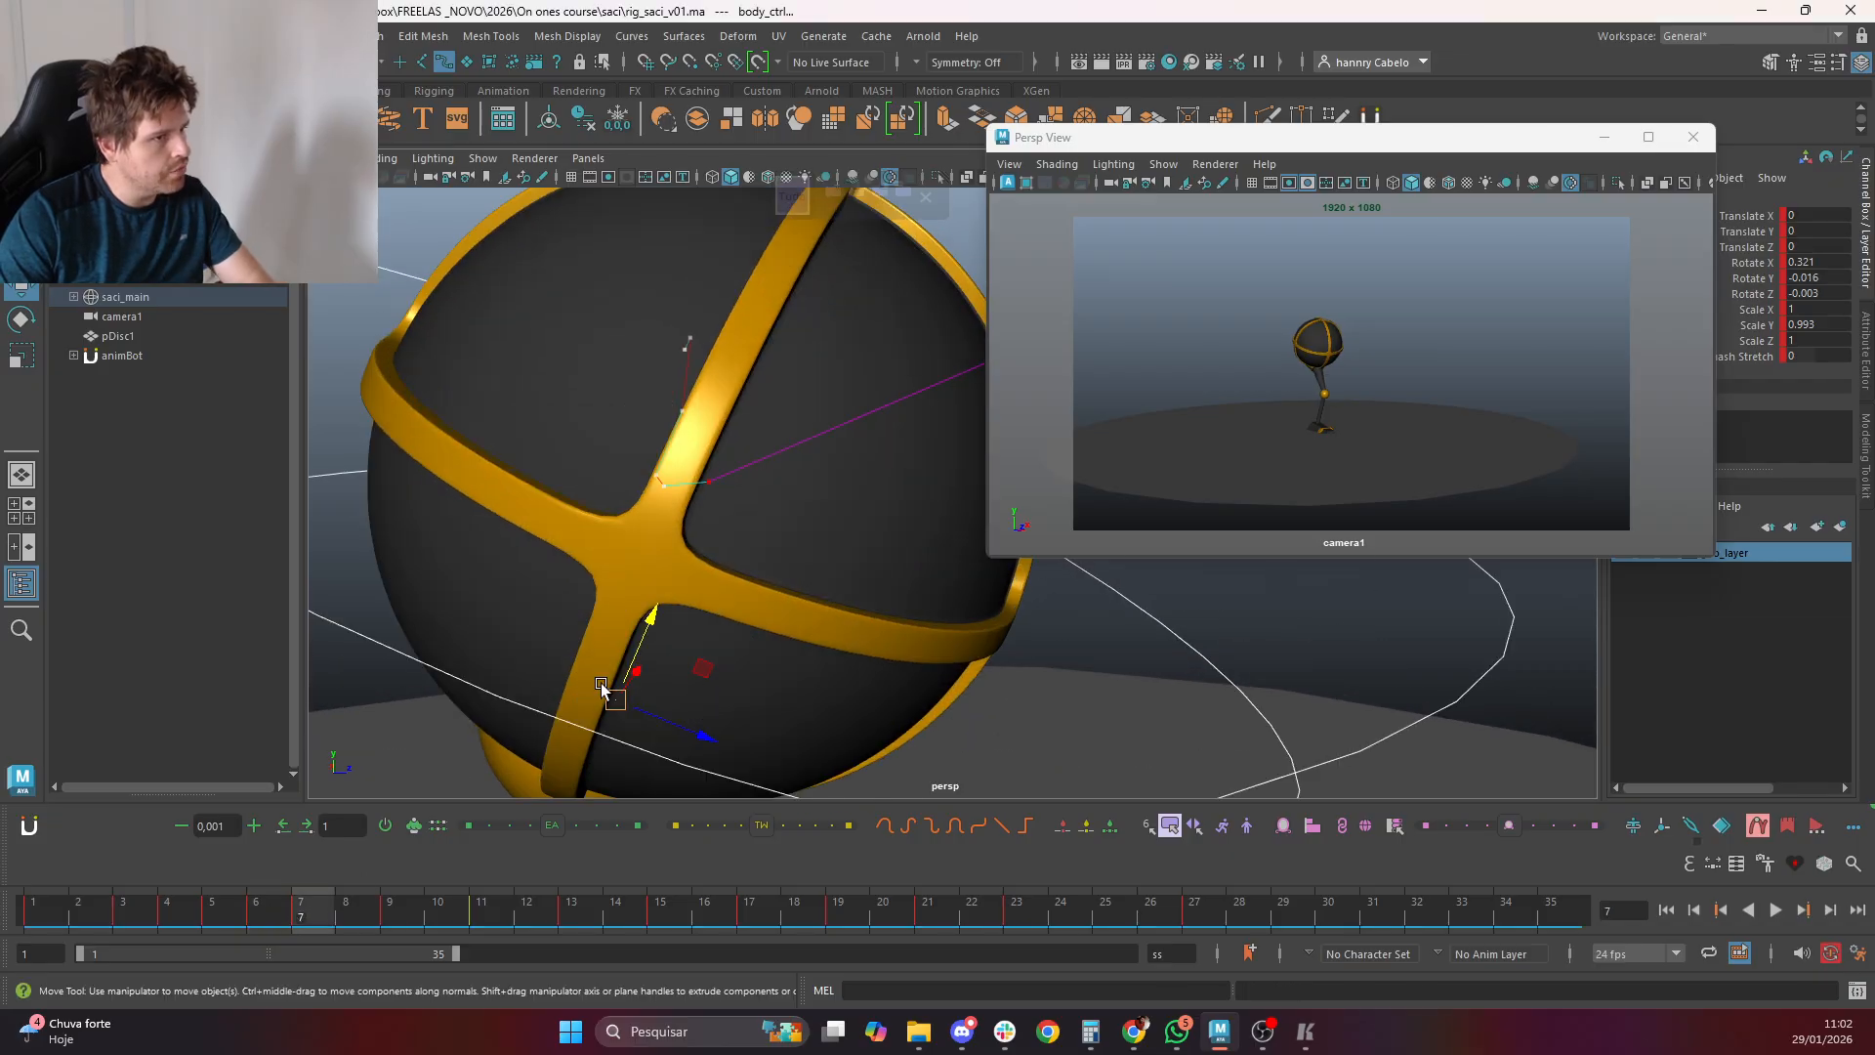
{"action": "key", "text": "comma"}
{"action": "key", "text": "period"}
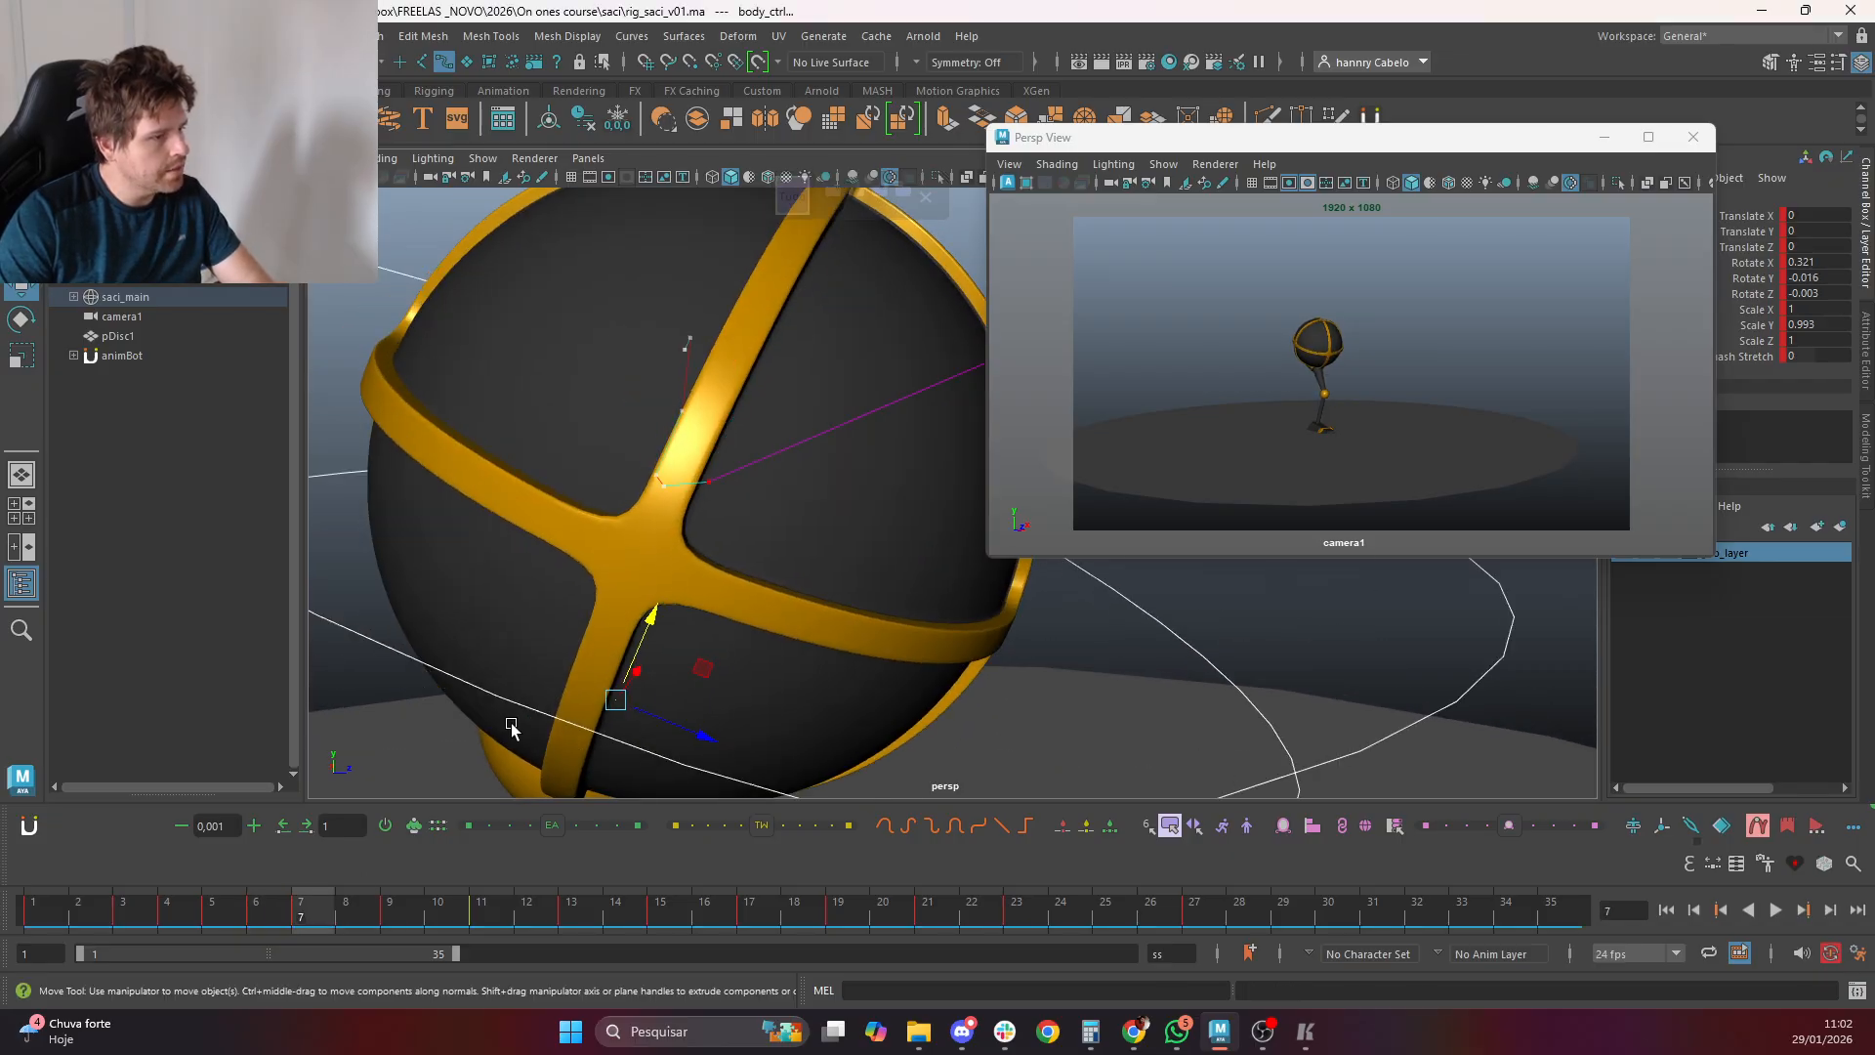
{"action": "right_click", "coordinate": [327, 900]}
{"action": "mouse_move", "coordinate": [381, 616]}
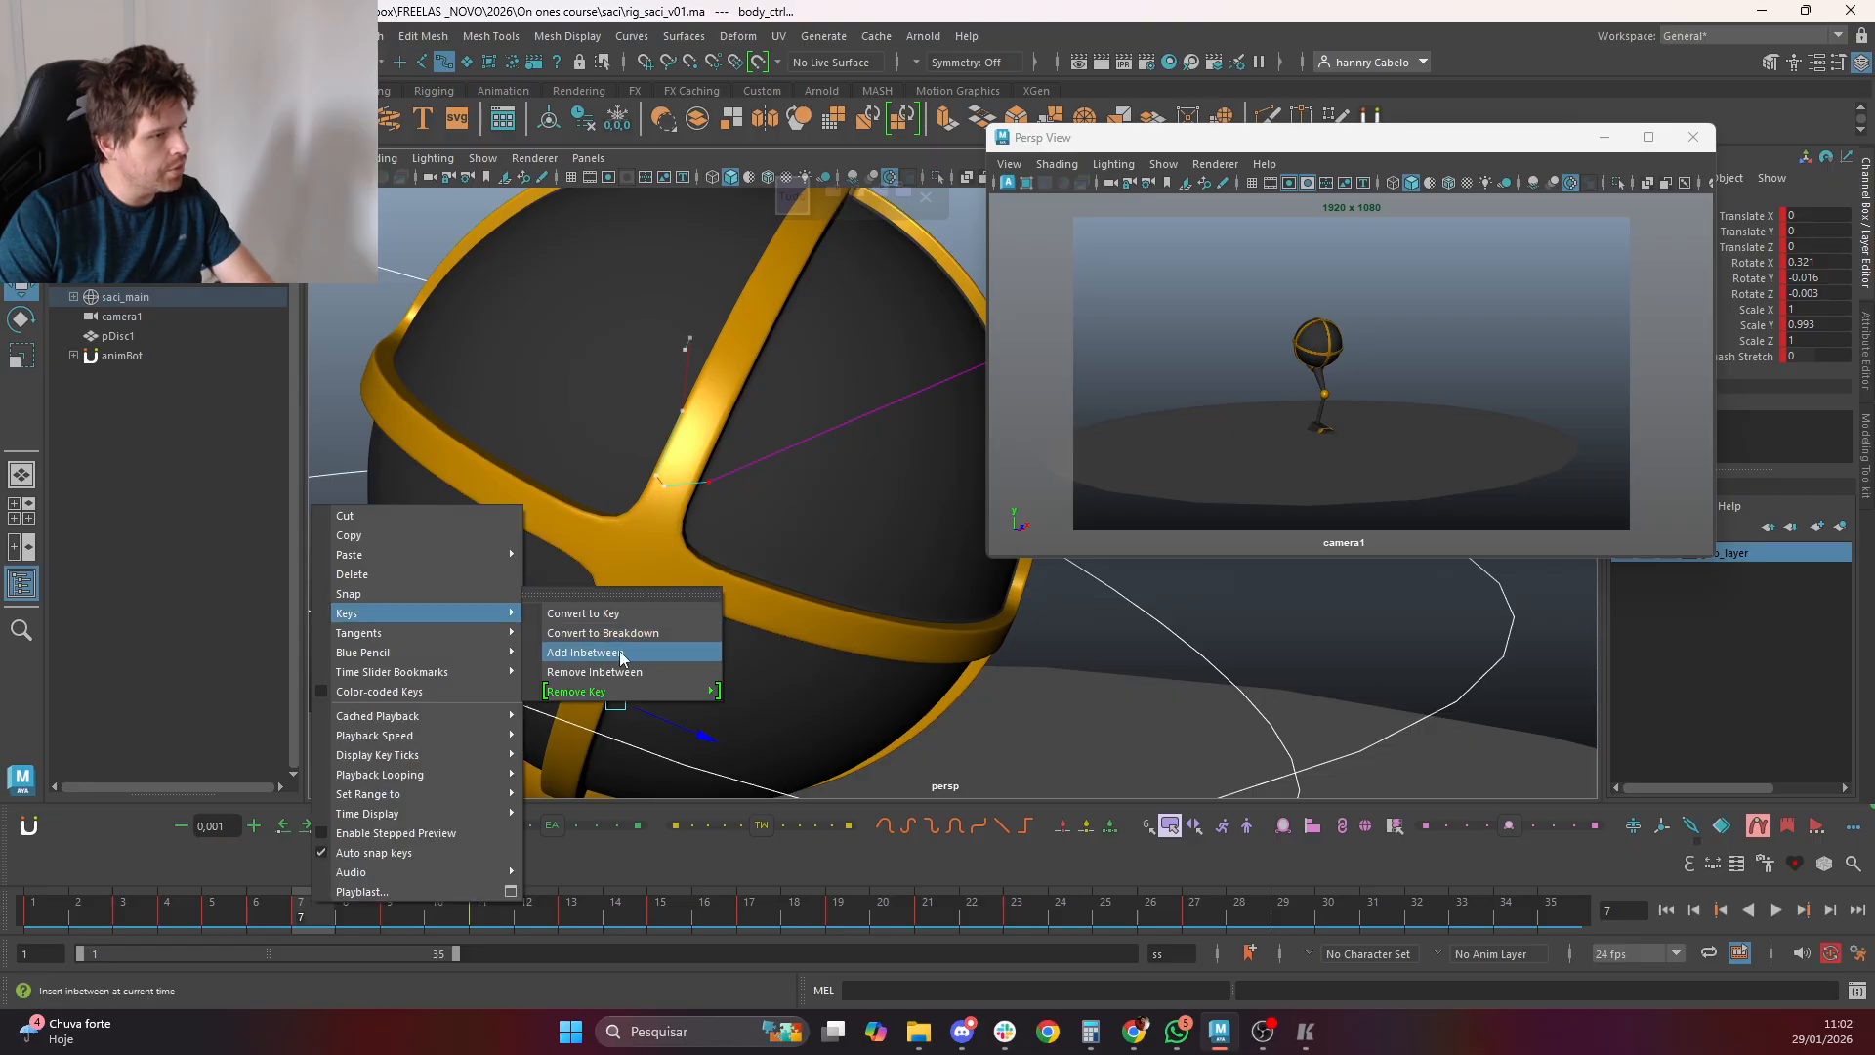
{"action": "left_click", "coordinate": [607, 652]}
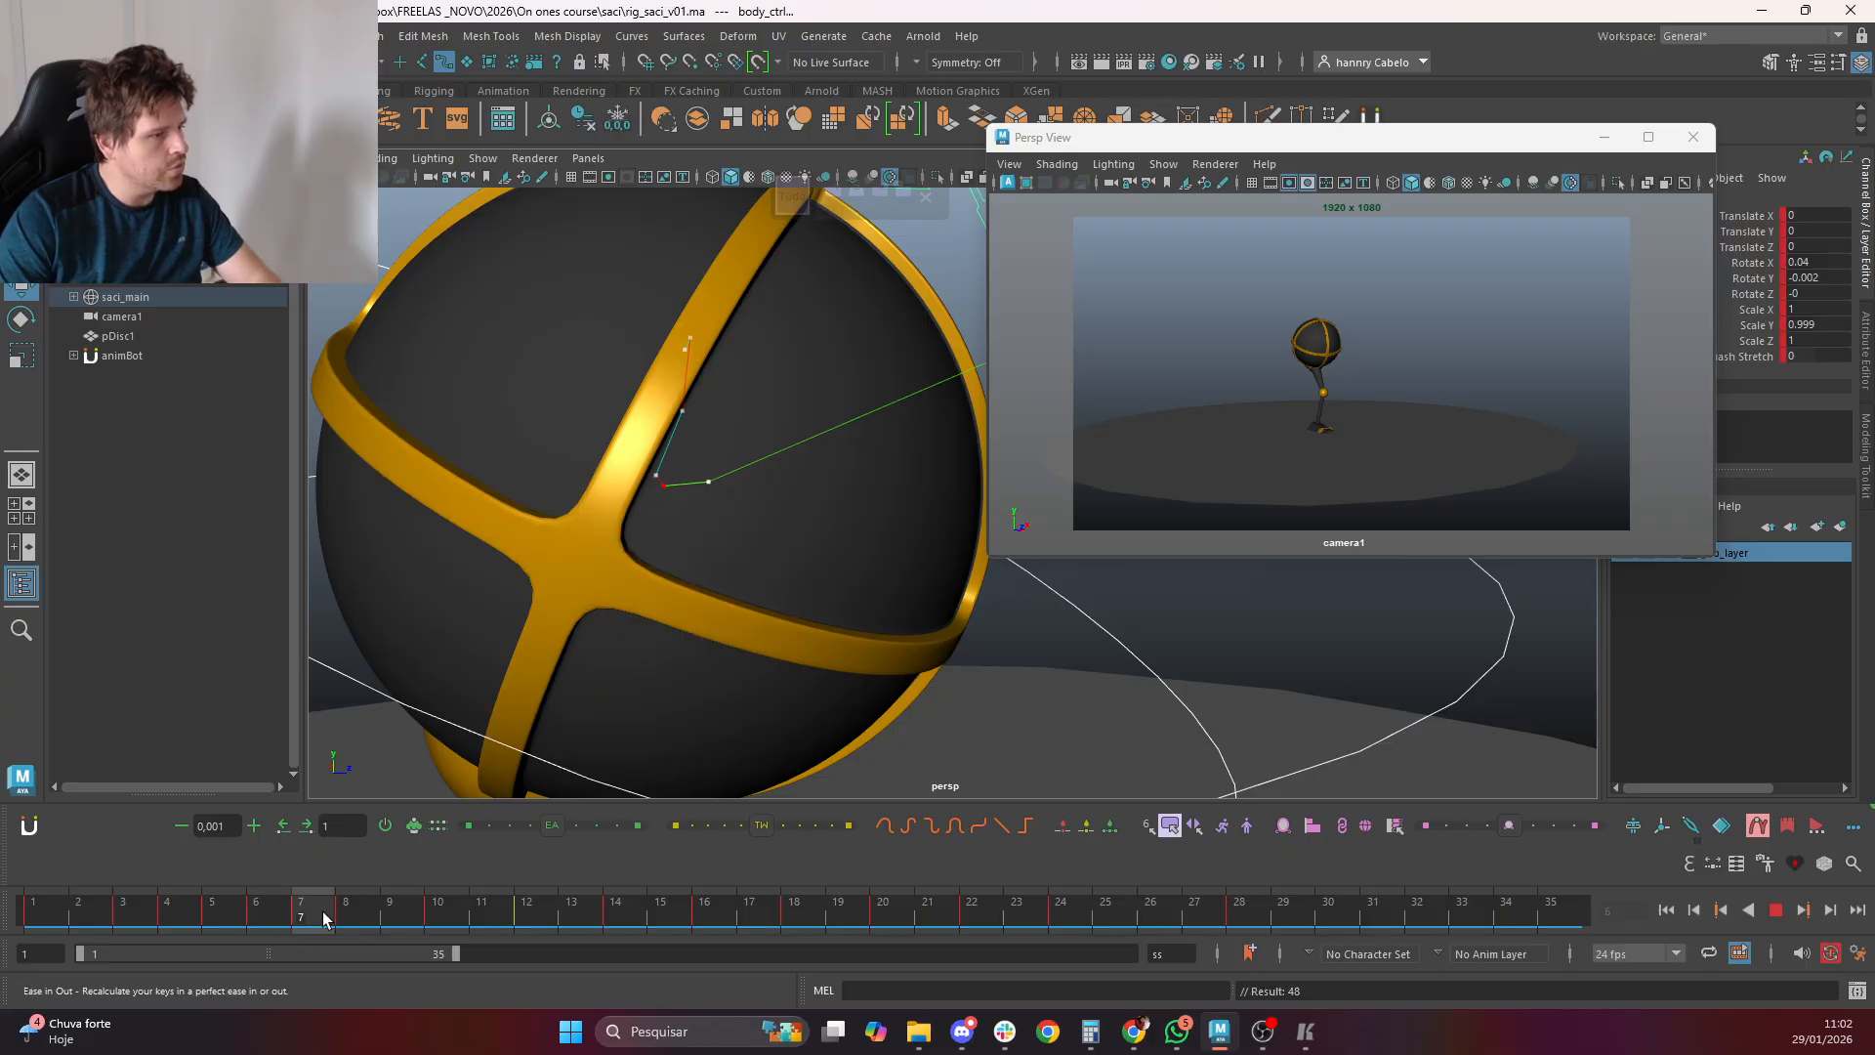
{"action": "left_click", "coordinate": [724, 827]}
Adjust the torso control at frame 7 to about -0.604 in Y and -0.01 in Z, and nudge it slightly up at frame 5
{"action": "left_click", "coordinate": [824, 519]}
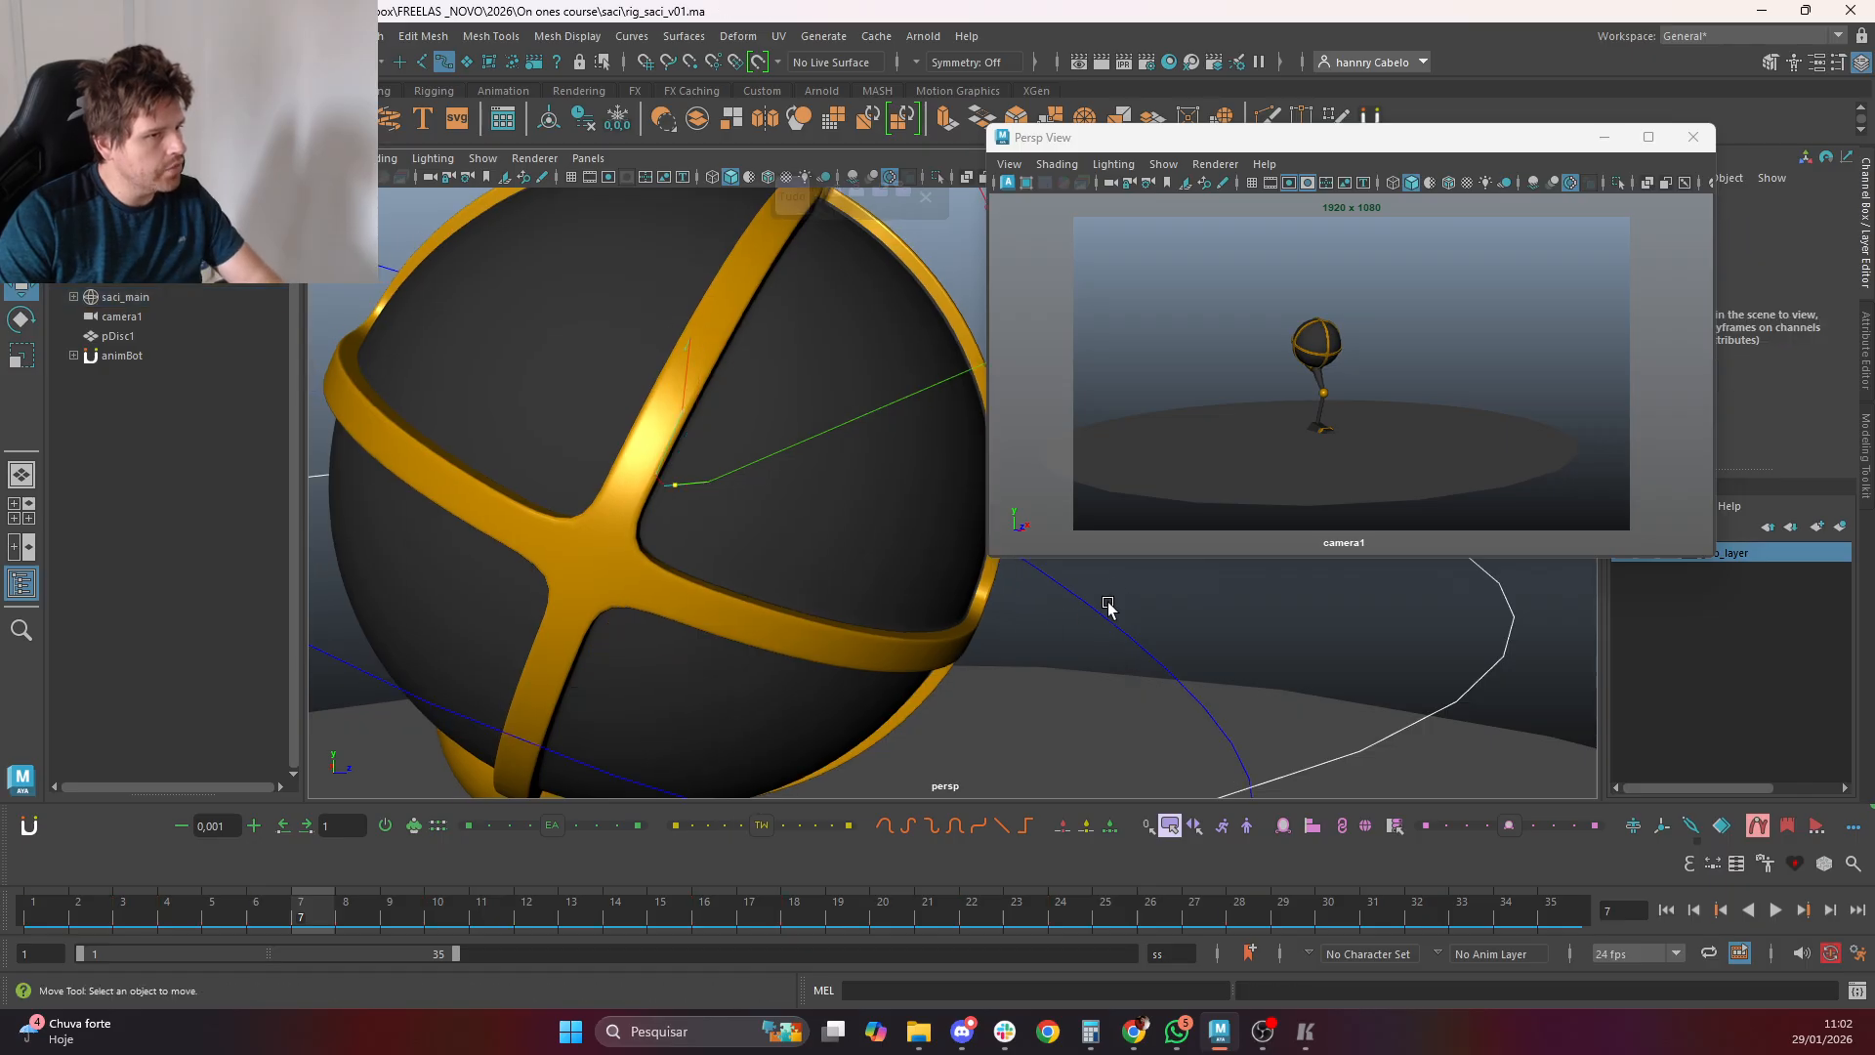
{"action": "left_click", "coordinate": [1108, 608]}
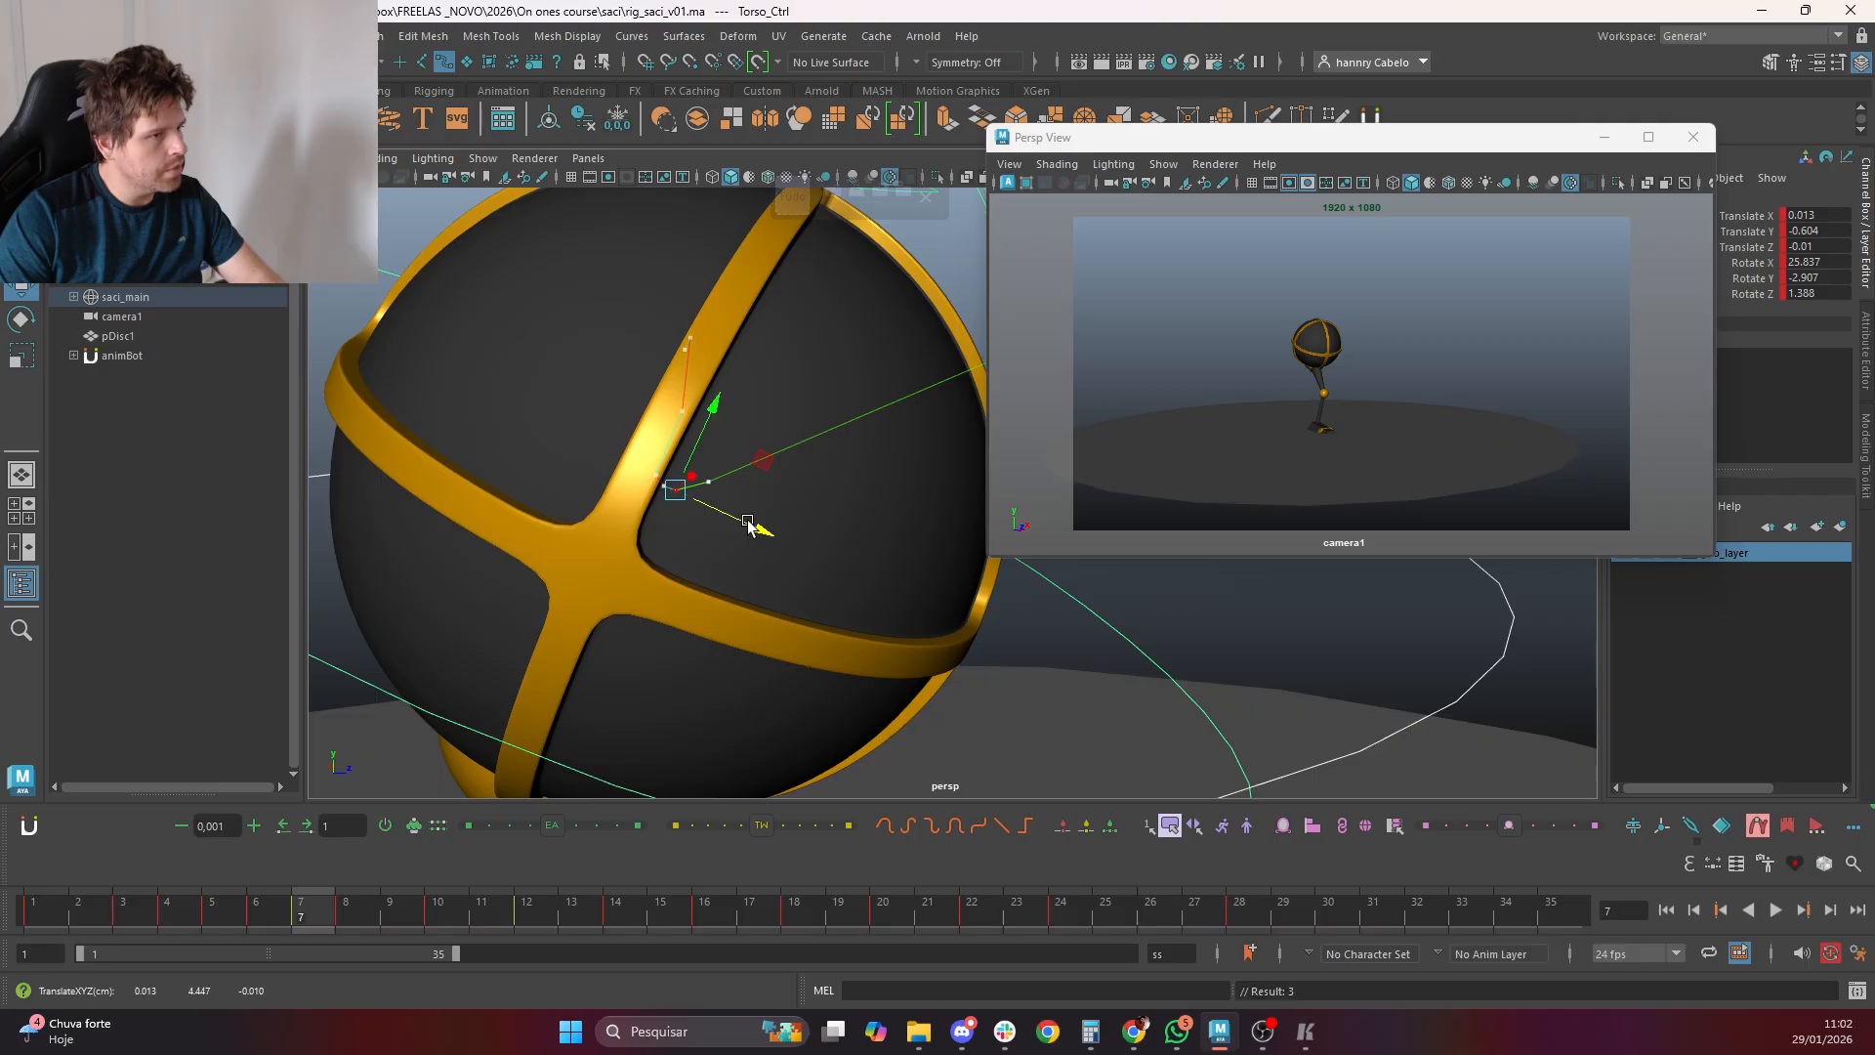
{"action": "key", "text": "period"}
{"action": "key", "text": "period"}
{"action": "key", "text": "period"}
{"action": "key", "text": "period"}
{"action": "key", "text": "comma"}
{"action": "key", "text": "comma"}
{"action": "key", "text": "comma"}
{"action": "key", "text": "comma"}
{"action": "key", "text": "comma"}
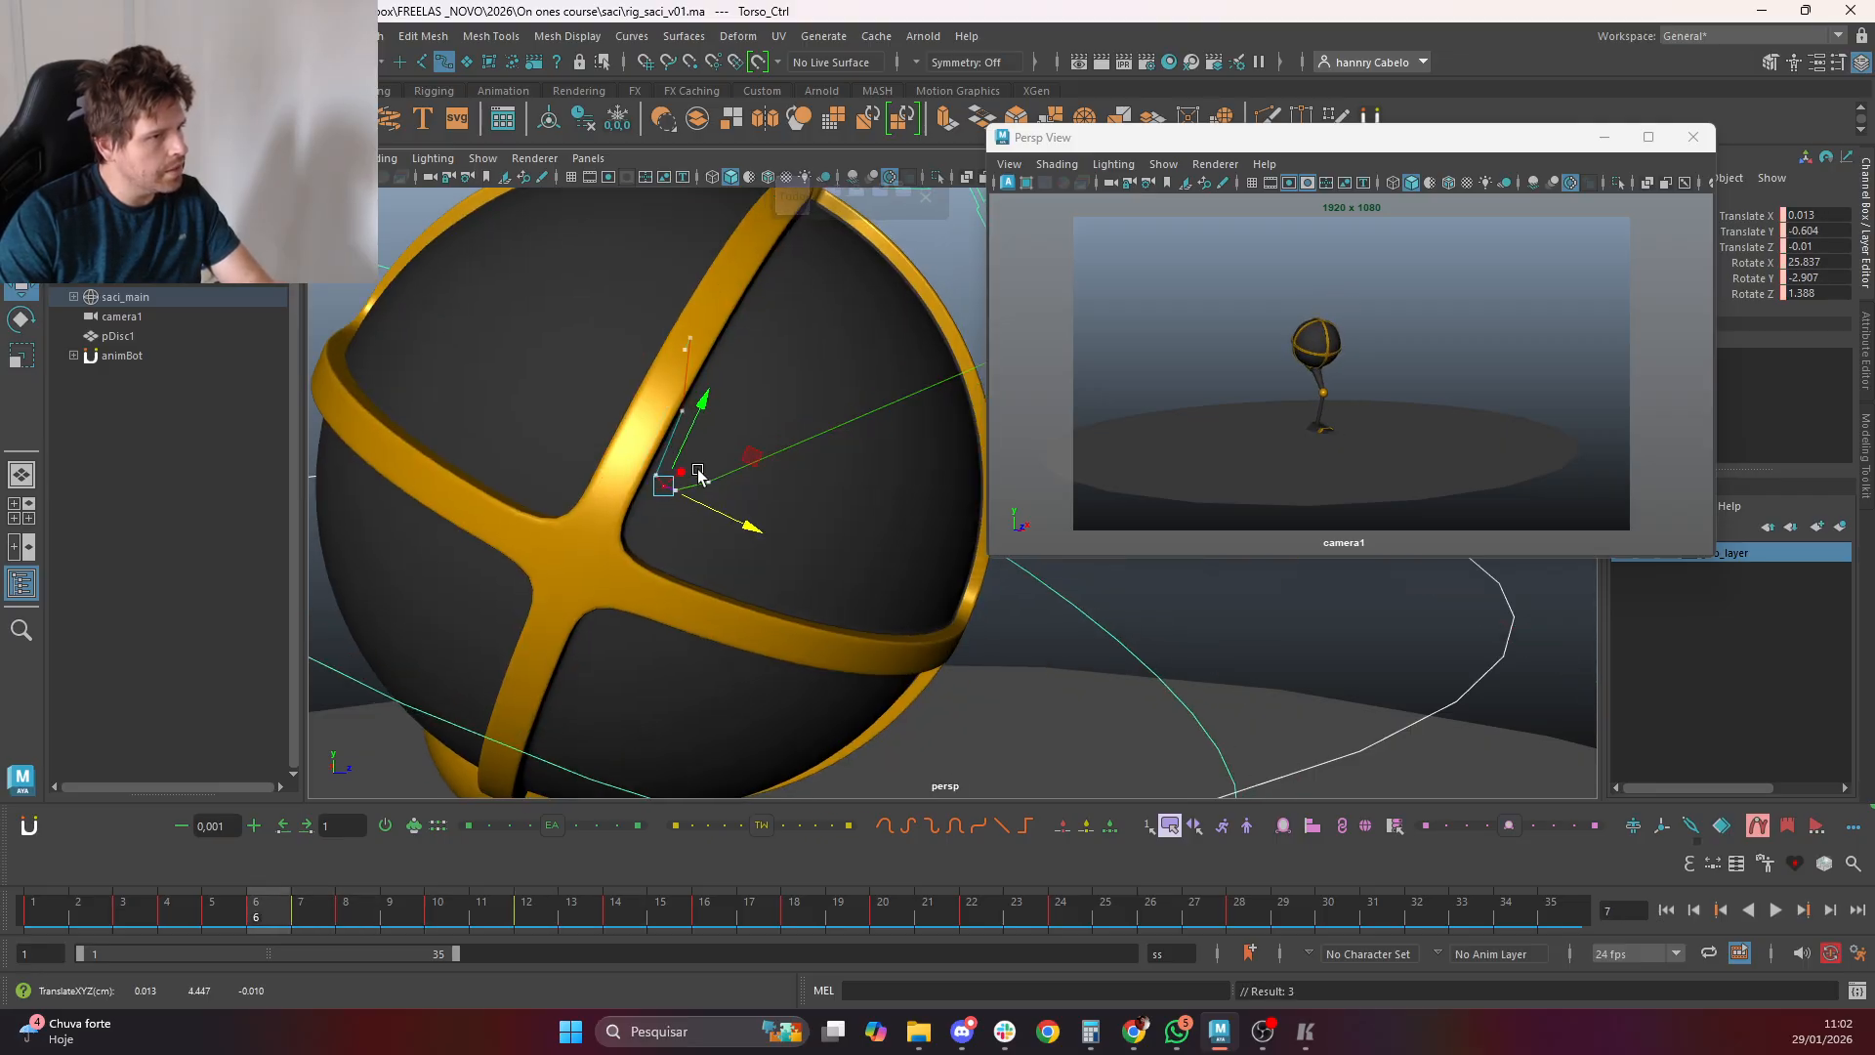
{"action": "key", "text": "comma"}
{"action": "key", "text": "comma"}
{"action": "key", "text": "comma"}
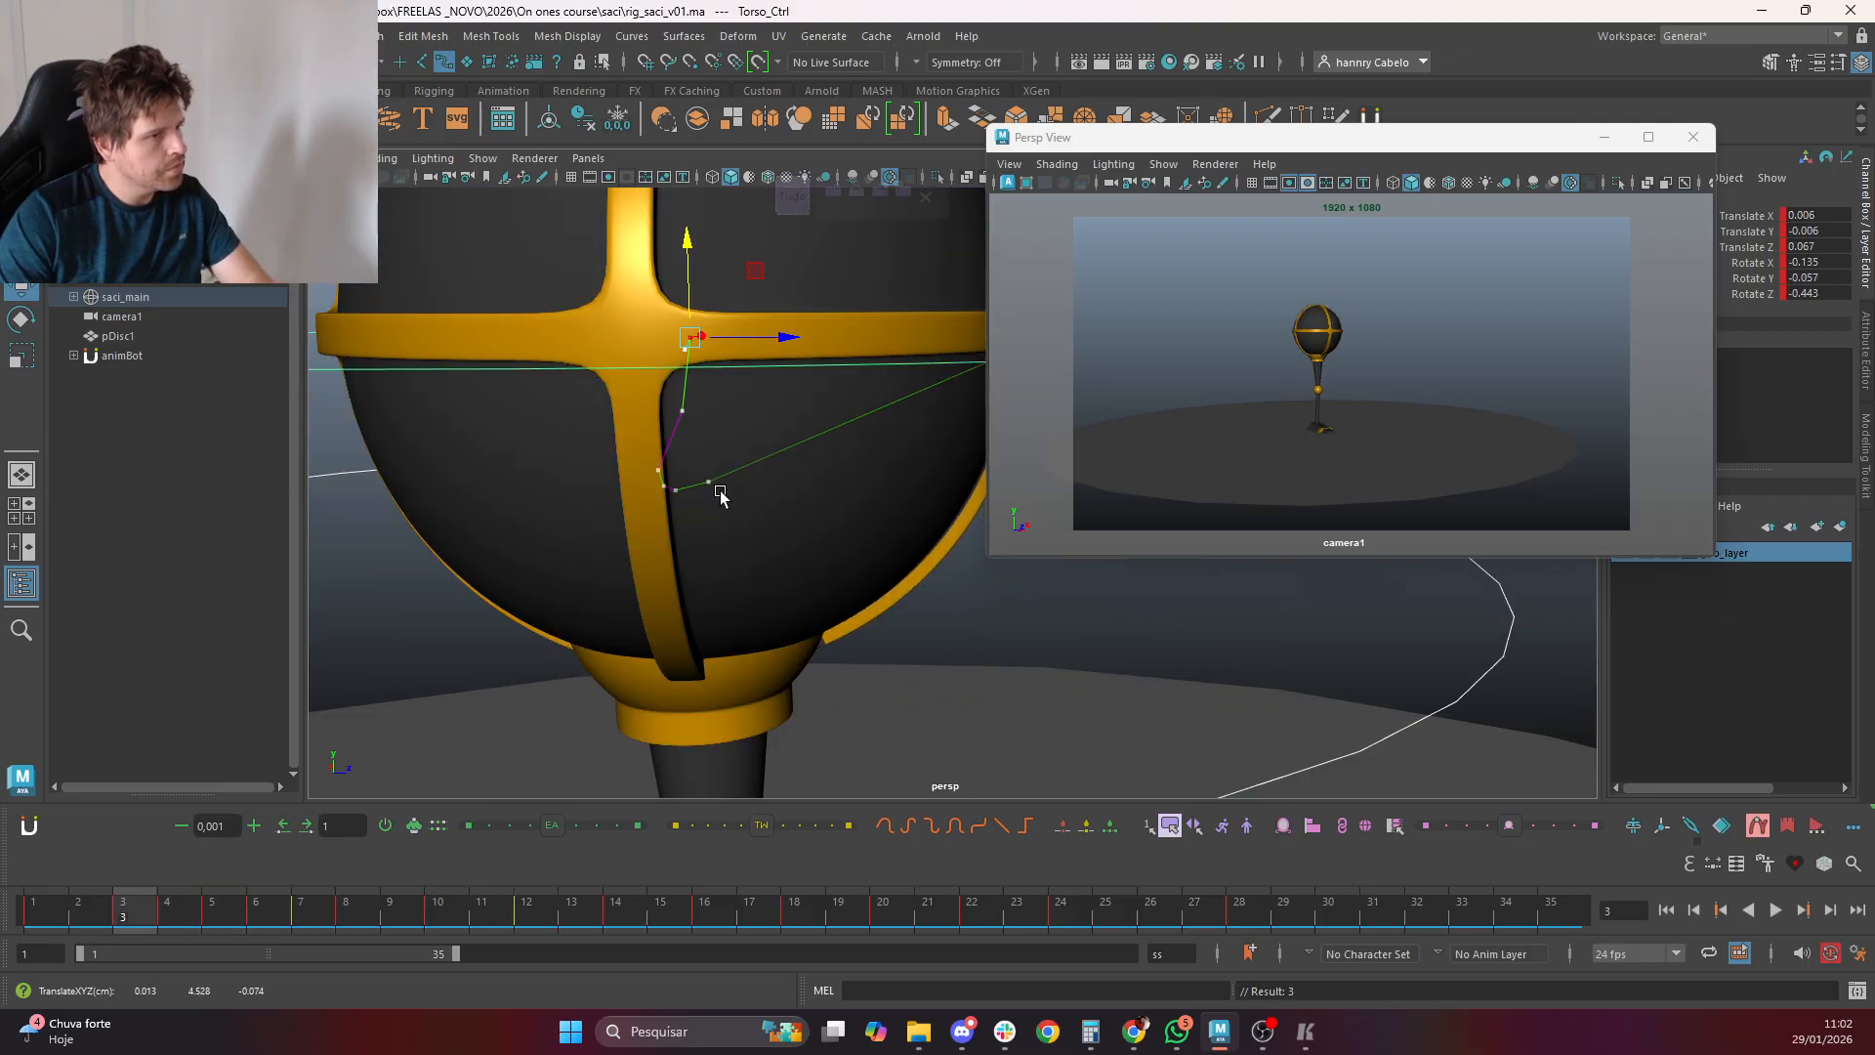
{"action": "key", "text": "period"}
Compare the torso's positions at frames 3 and 4 along its motion trail to judge the spacing between them
{"action": "scroll", "coordinate": [718, 498], "scroll_direction": "down", "scroll_amount": 5}
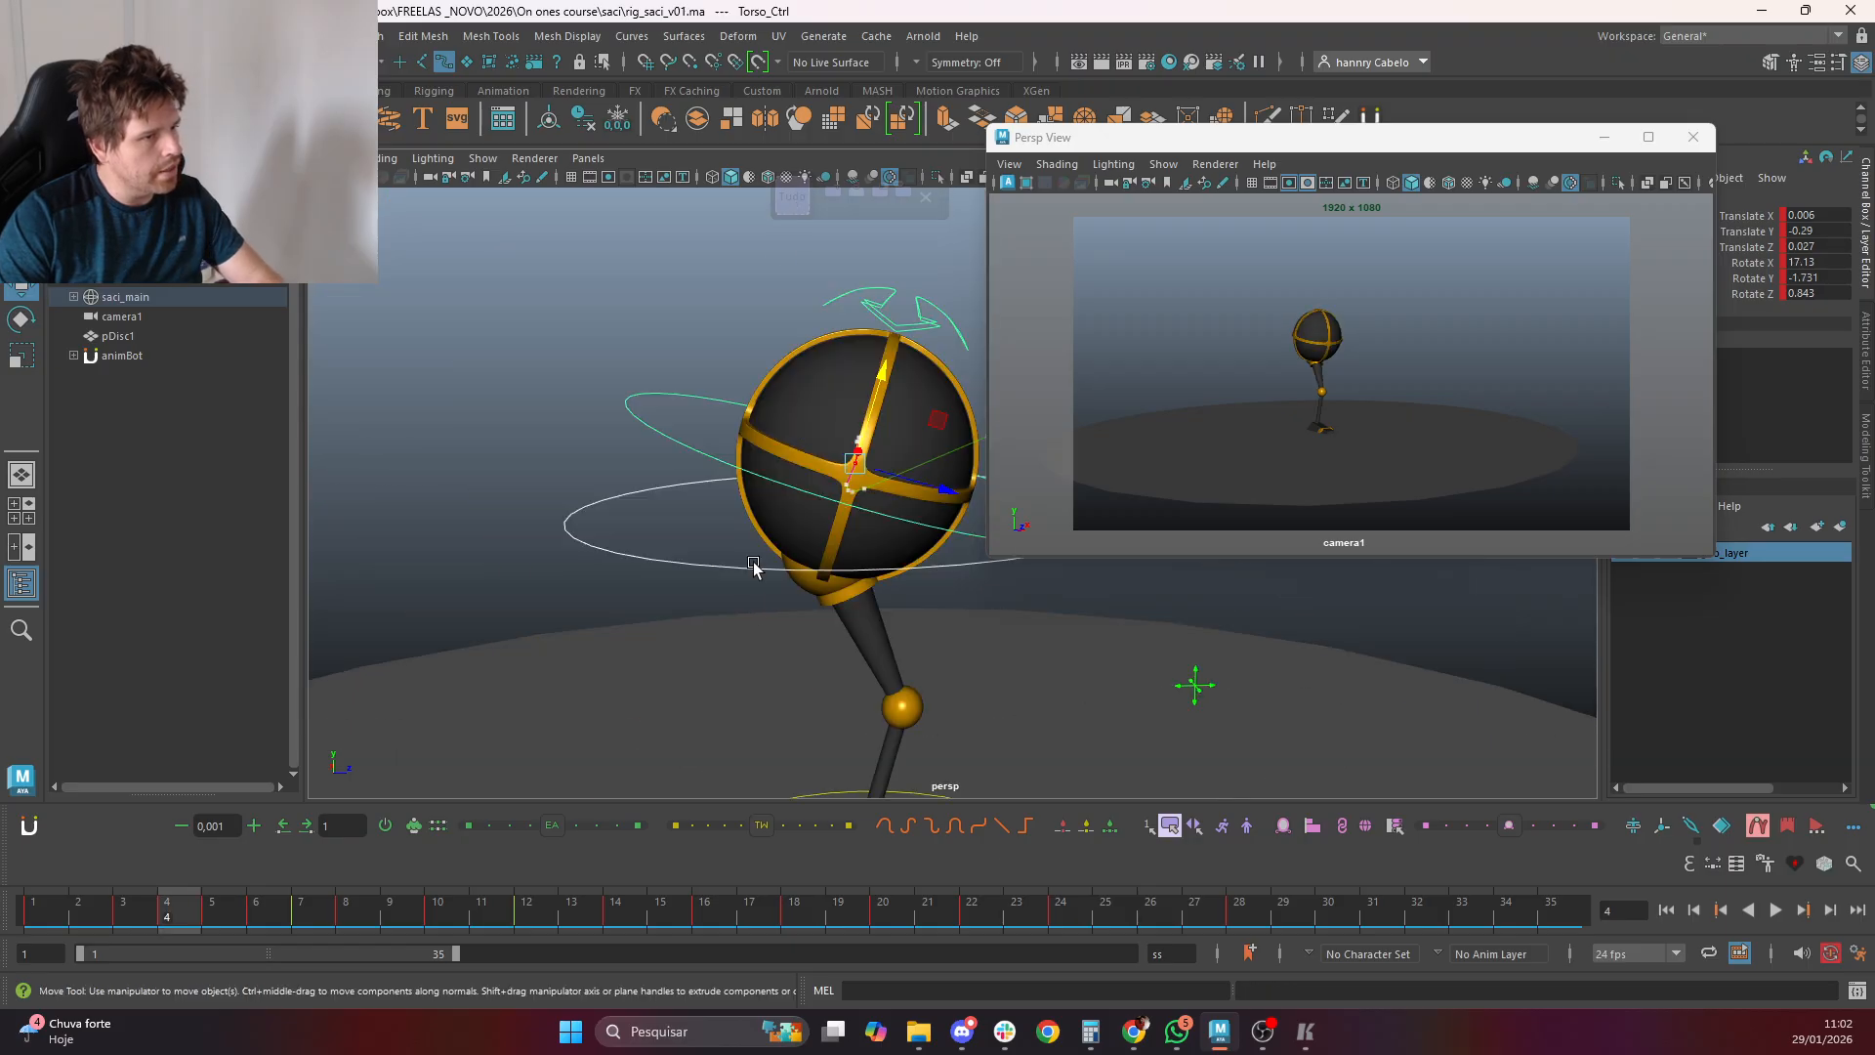
{"action": "left_click", "coordinate": [753, 569]}
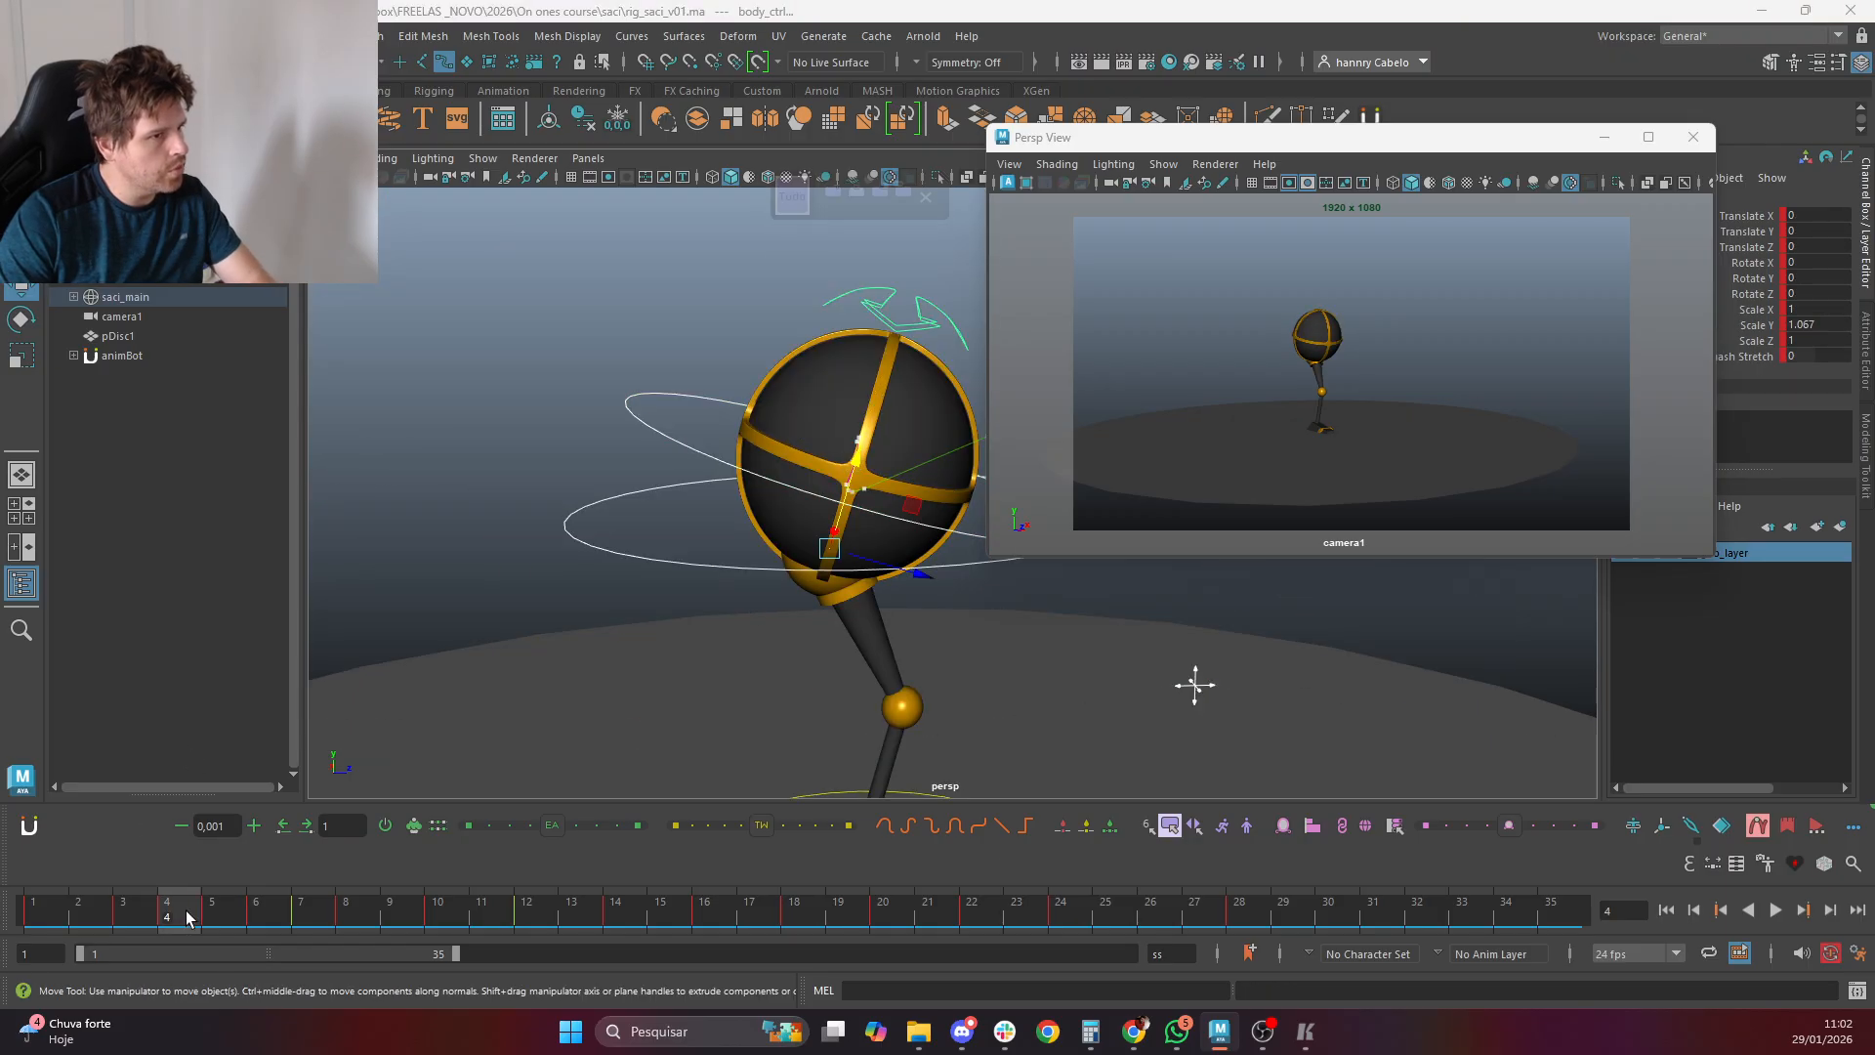
{"action": "scroll", "coordinate": [510, 703], "scroll_direction": "up", "scroll_amount": 5}
{"action": "key", "text": "comma"}
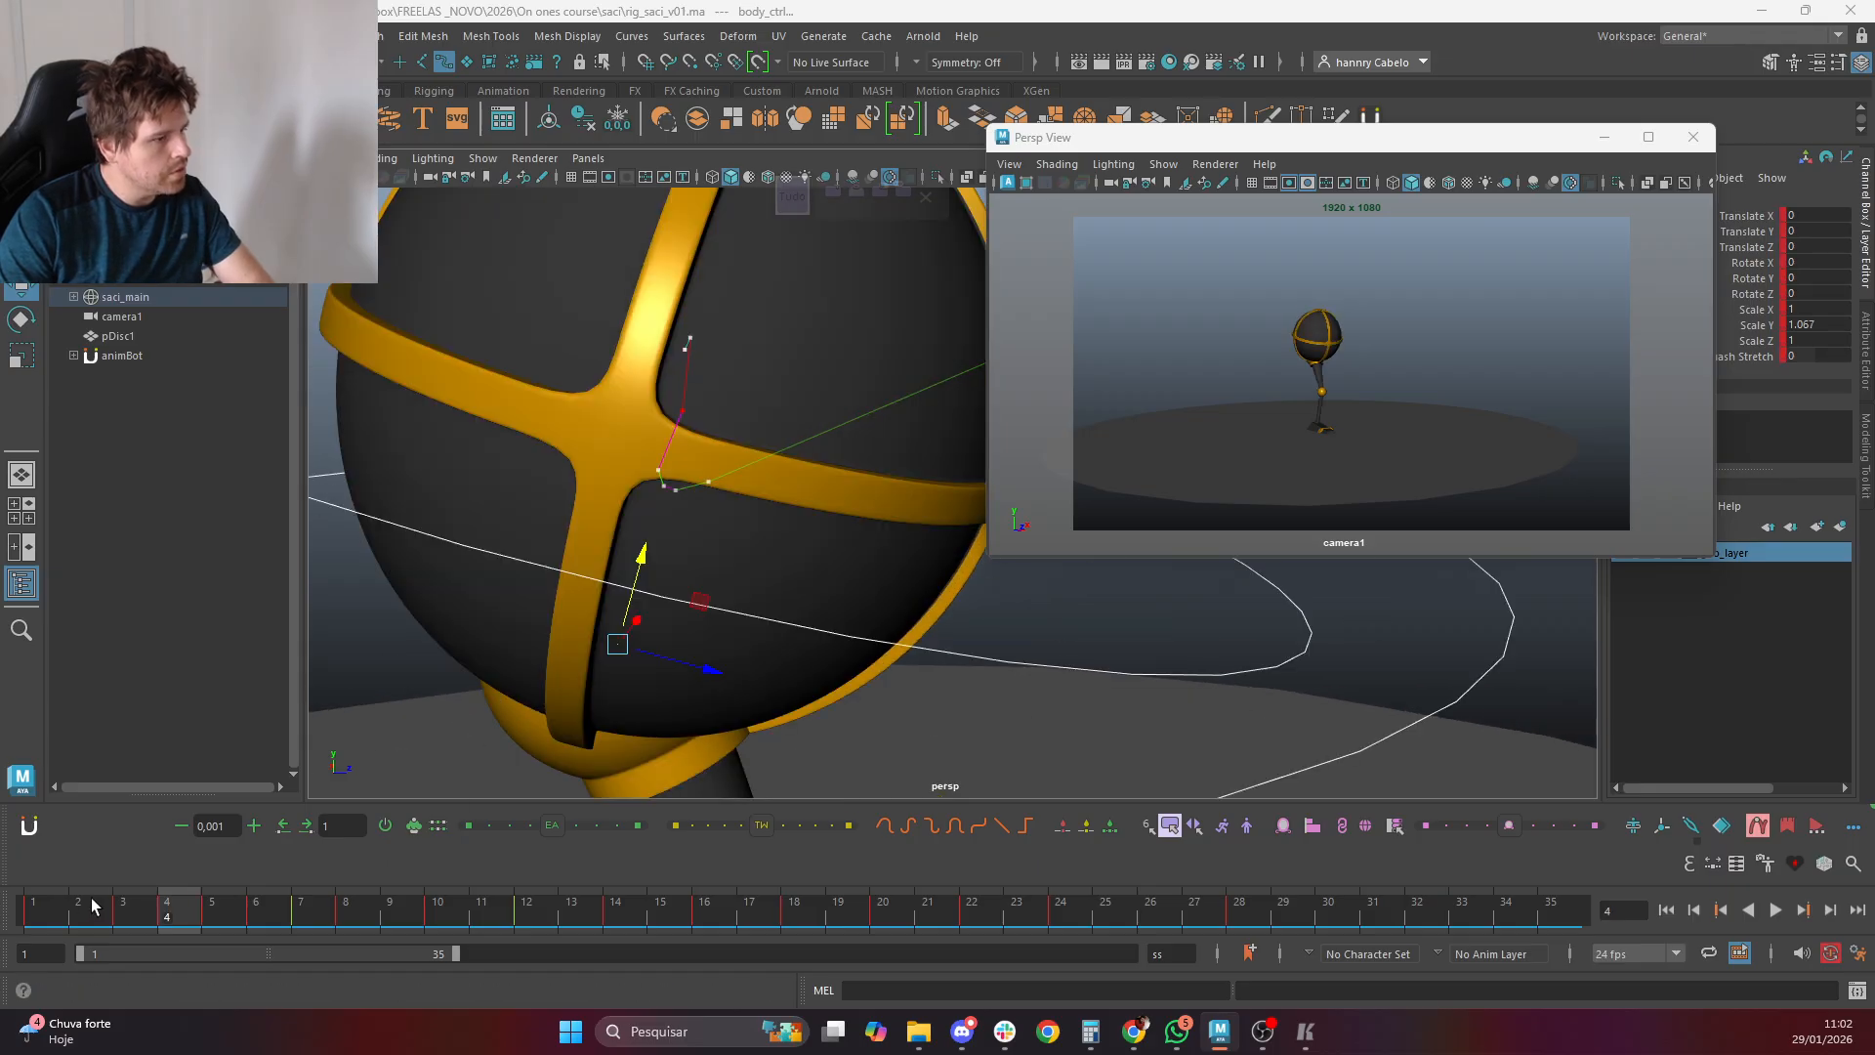
{"action": "left_click", "coordinate": [972, 657]}
{"action": "left_click_drag", "start_coordinate": [1014, 621], "coordinate": [978, 694]}
{"action": "key", "text": "comma"}
{"action": "key", "text": "period"}
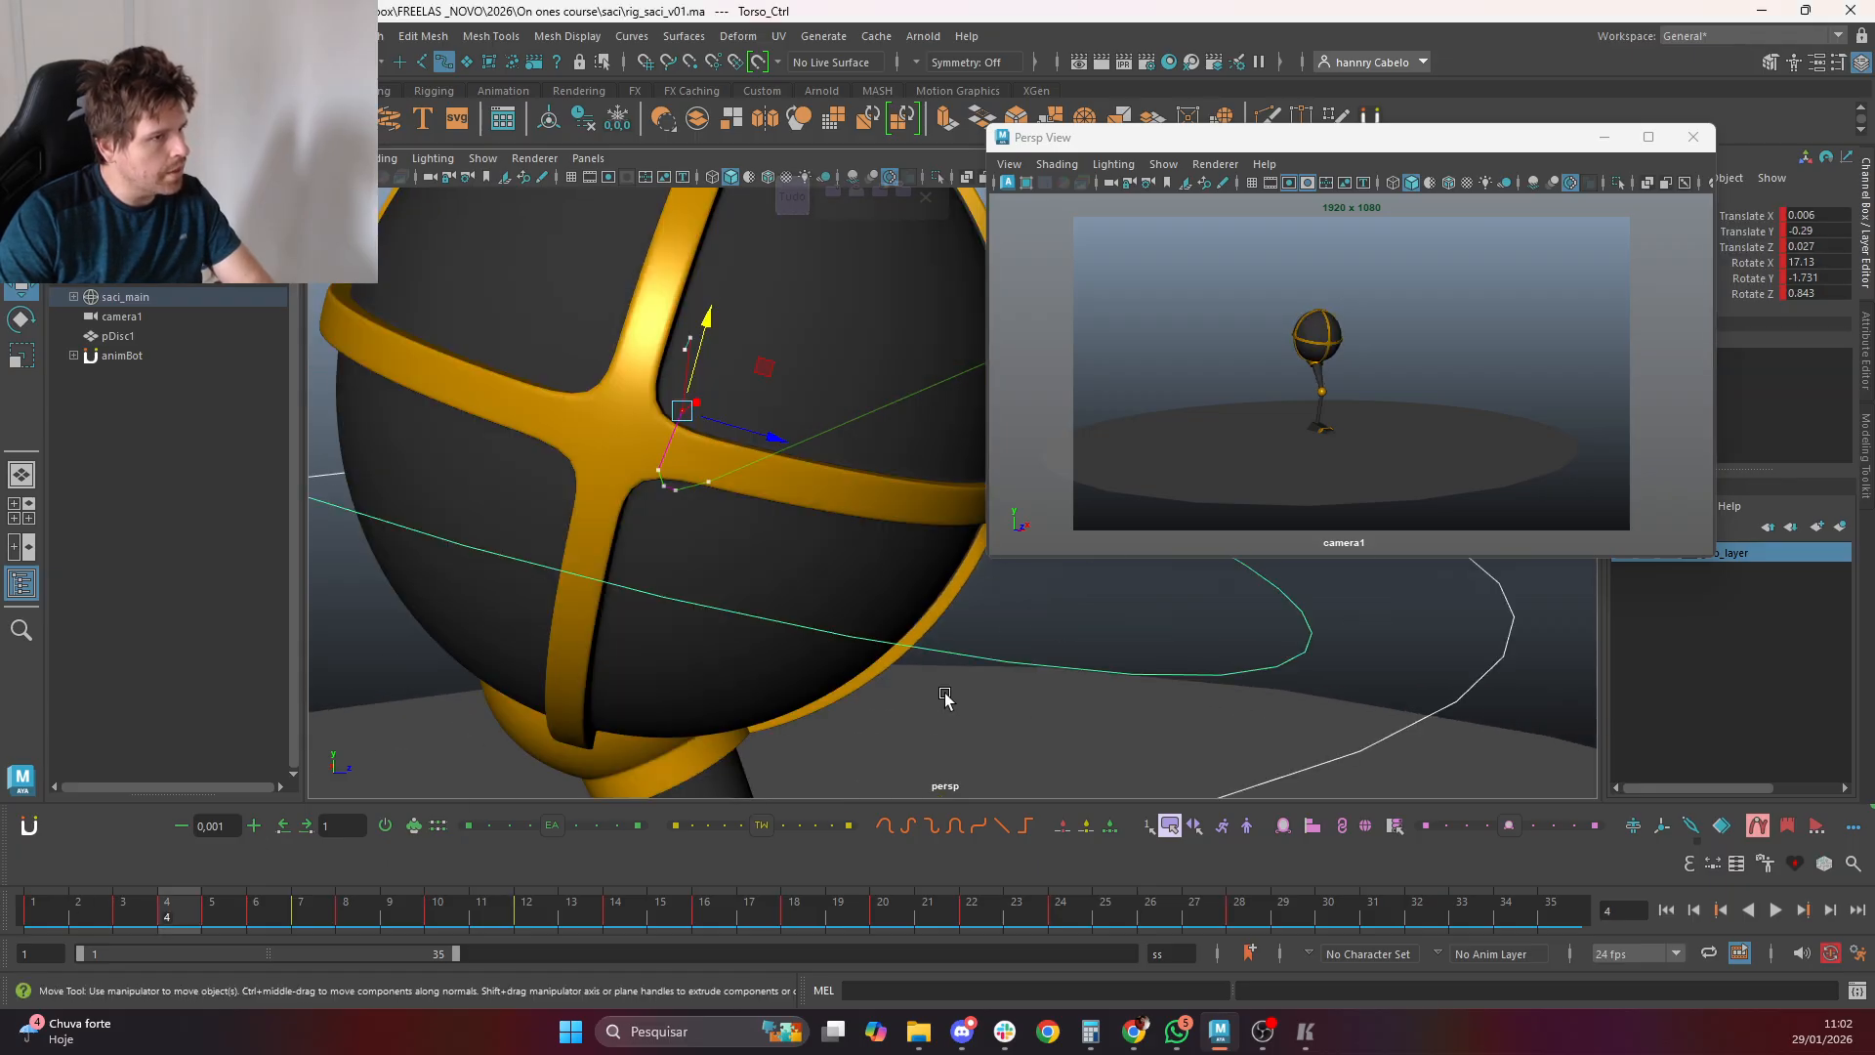
{"action": "scroll", "coordinate": [674, 737], "scroll_direction": "down", "scroll_amount": 5}
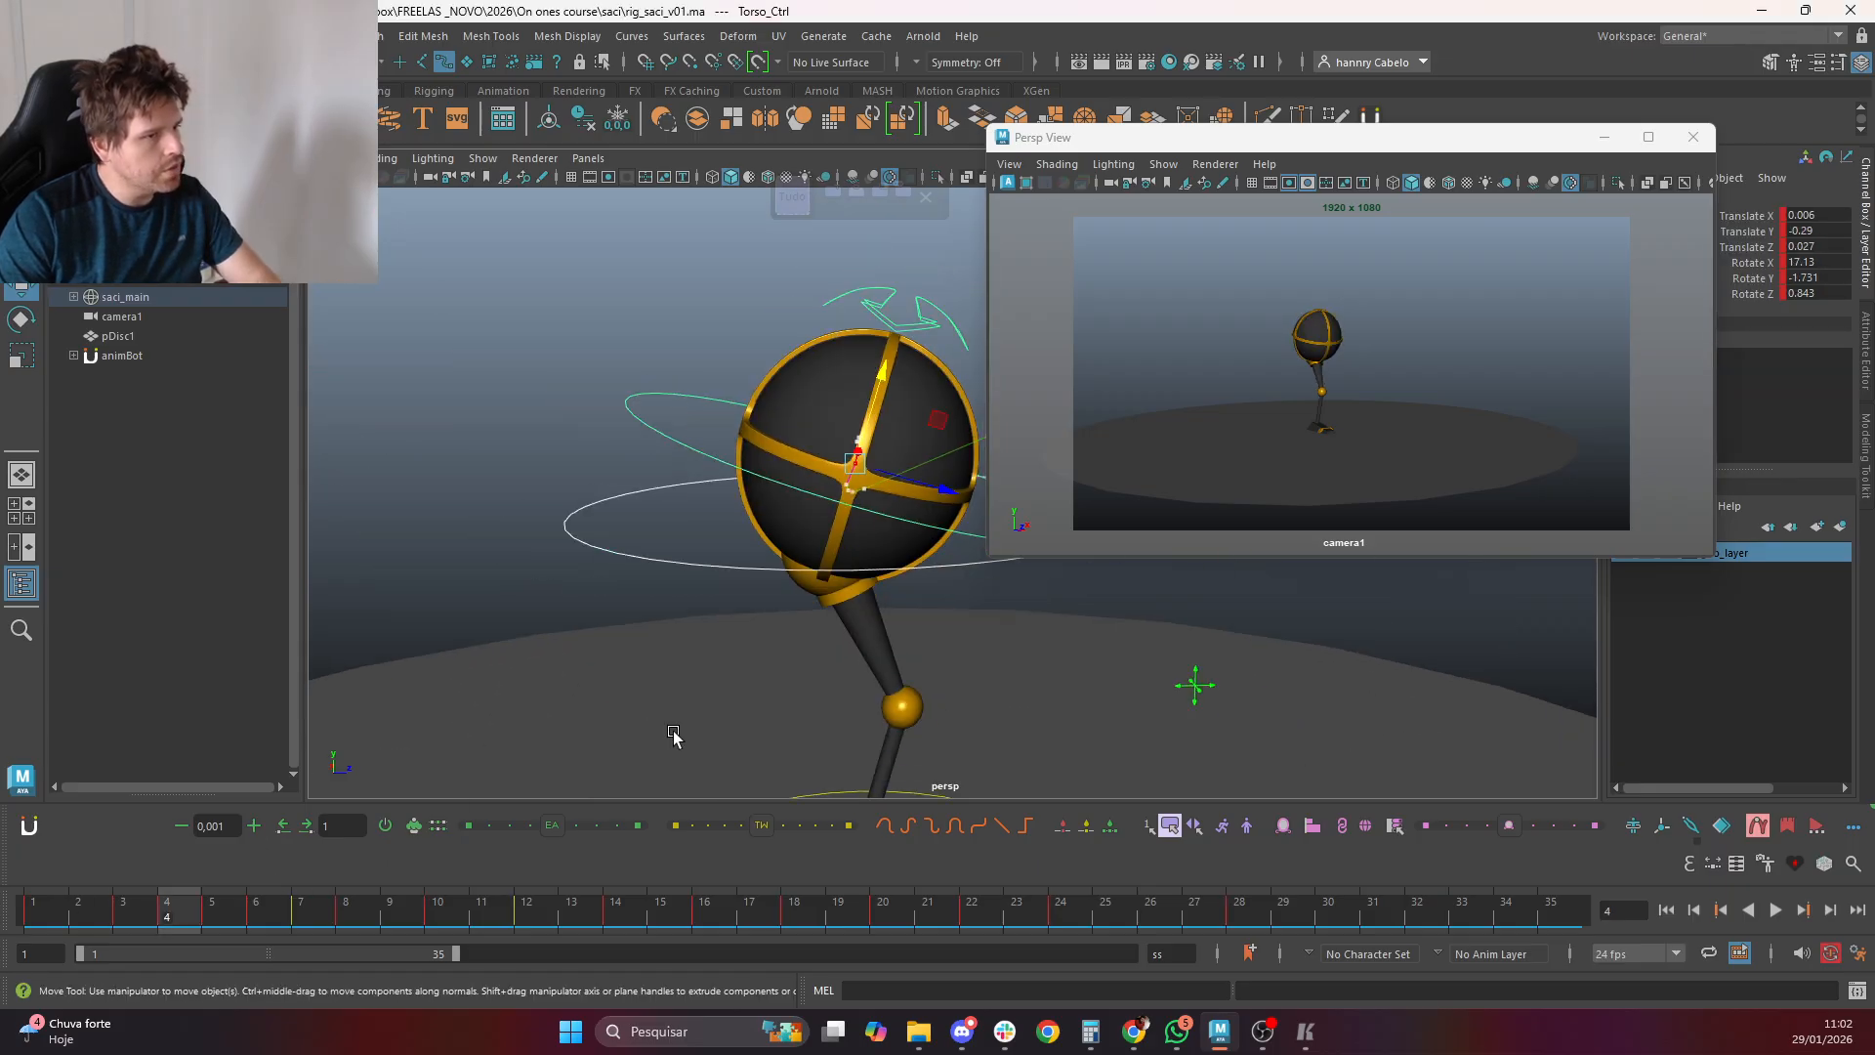
Shift the keys of all tudo set controls from frame 4 onward one frame later
{"action": "left_click", "coordinate": [803, 192]}
{"action": "left_click_drag", "start_coordinate": [192, 915], "coordinate": [1328, 915], "text": "shift"}
{"action": "left_click_drag", "start_coordinate": [771, 914], "coordinate": [786, 916]}
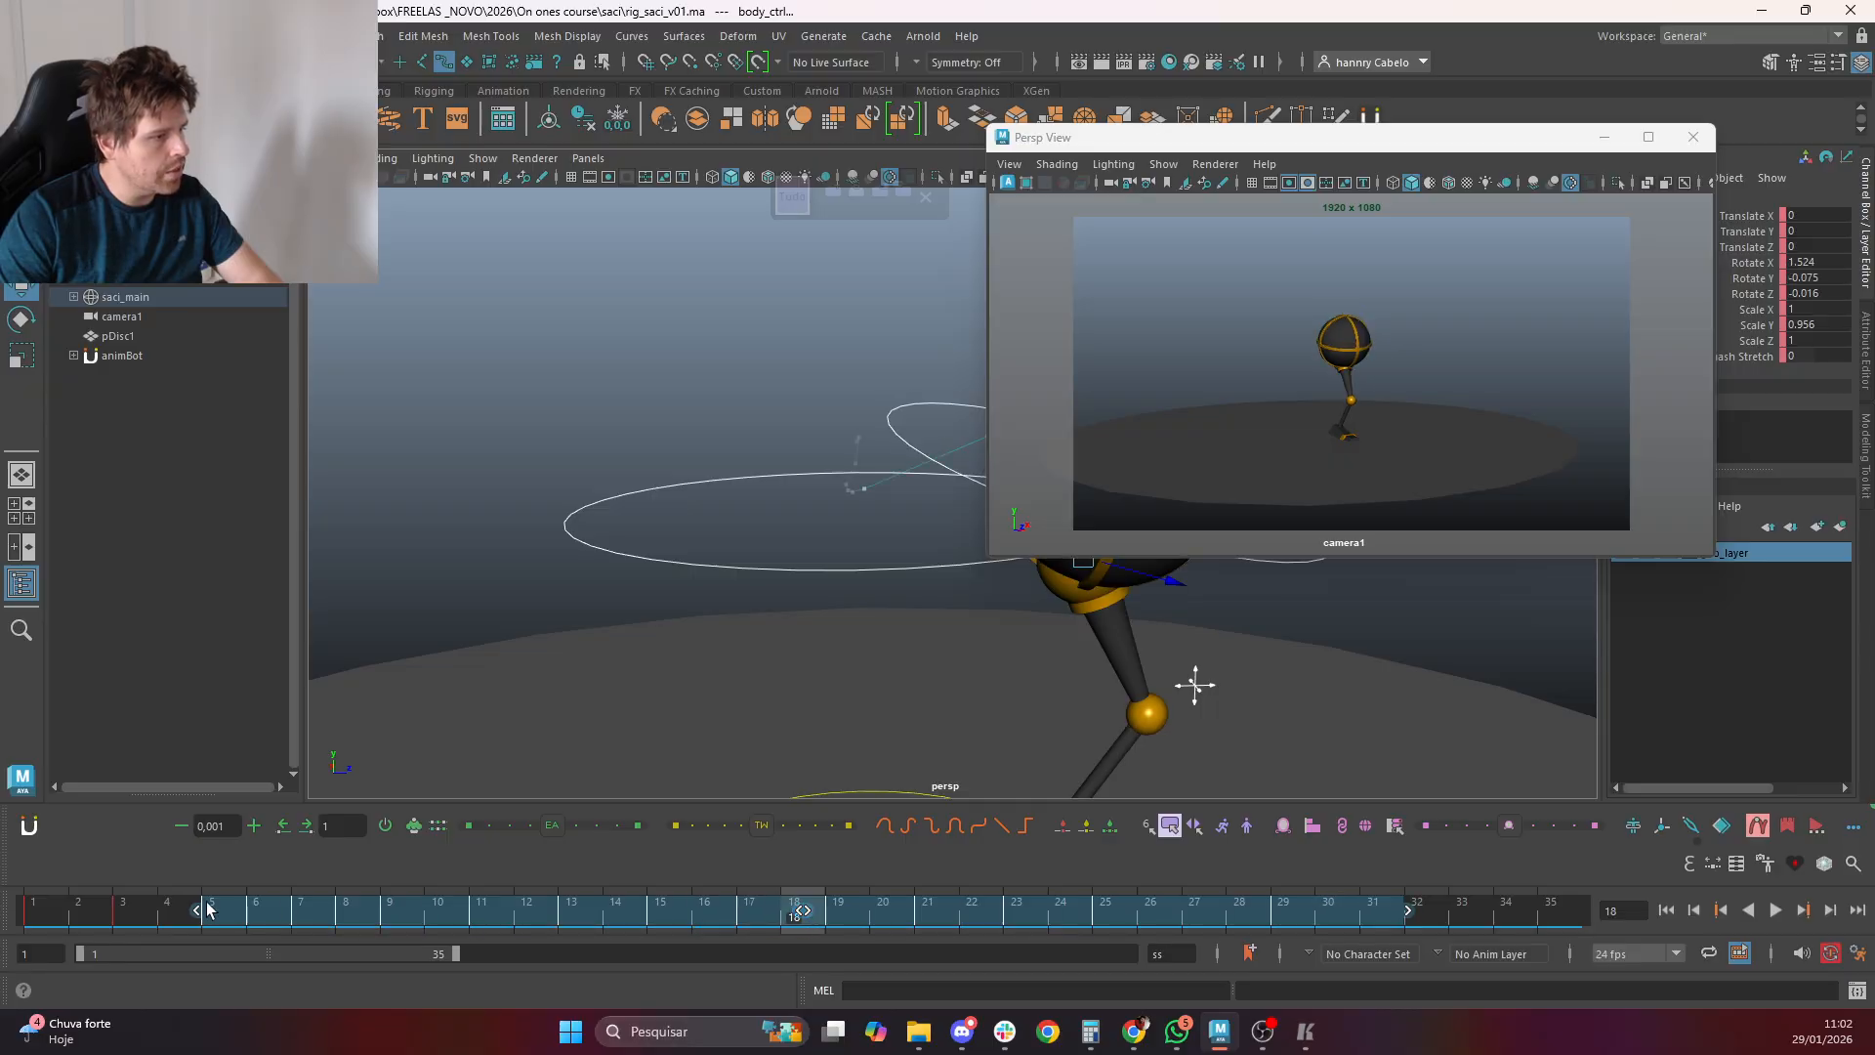
Apply the Tweener to all controls at frame 4, strongly favouring the frame 3 pose, and key the result
{"action": "left_click_drag", "start_coordinate": [121, 910], "coordinate": [188, 920]}
{"action": "scroll", "coordinate": [697, 586], "scroll_direction": "up", "scroll_amount": 5}
{"action": "middle_click_drag", "start_coordinate": [594, 642], "coordinate": [598, 666], "text": "alt"}
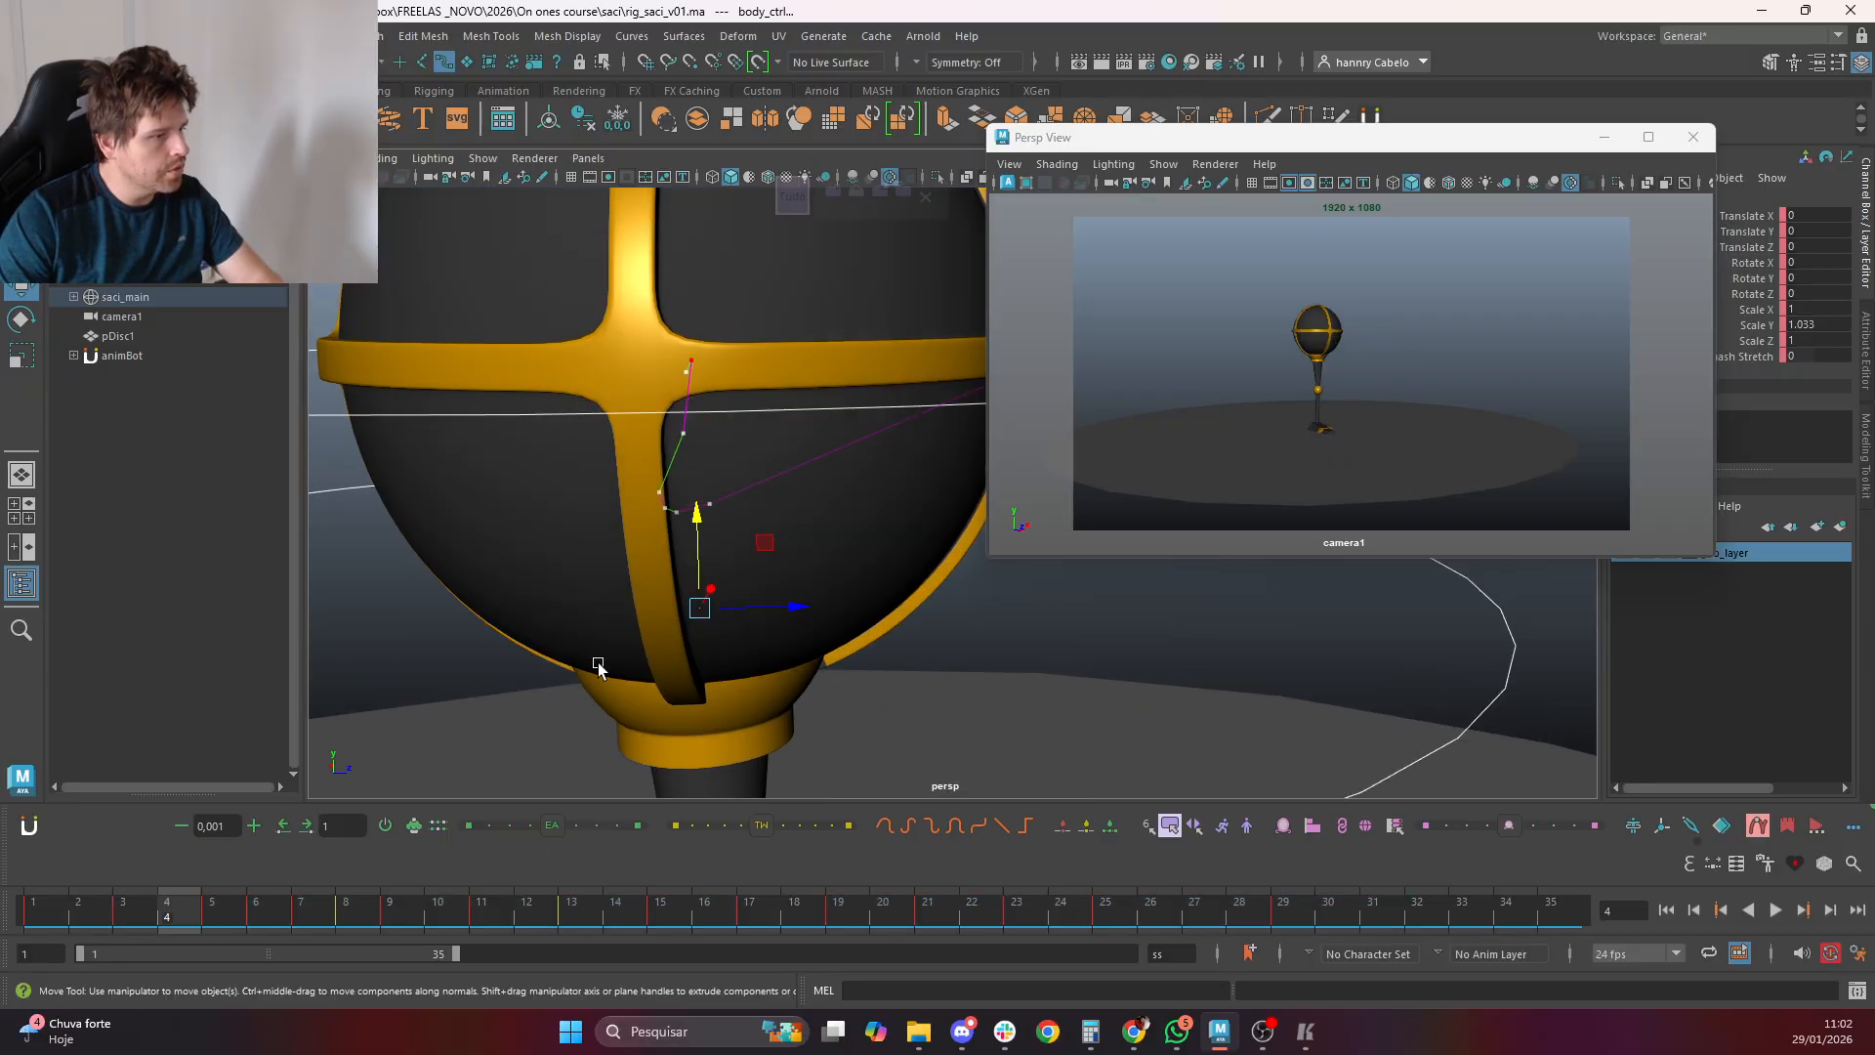
{"action": "left_click", "coordinate": [708, 823]}
{"action": "key", "text": "s"}
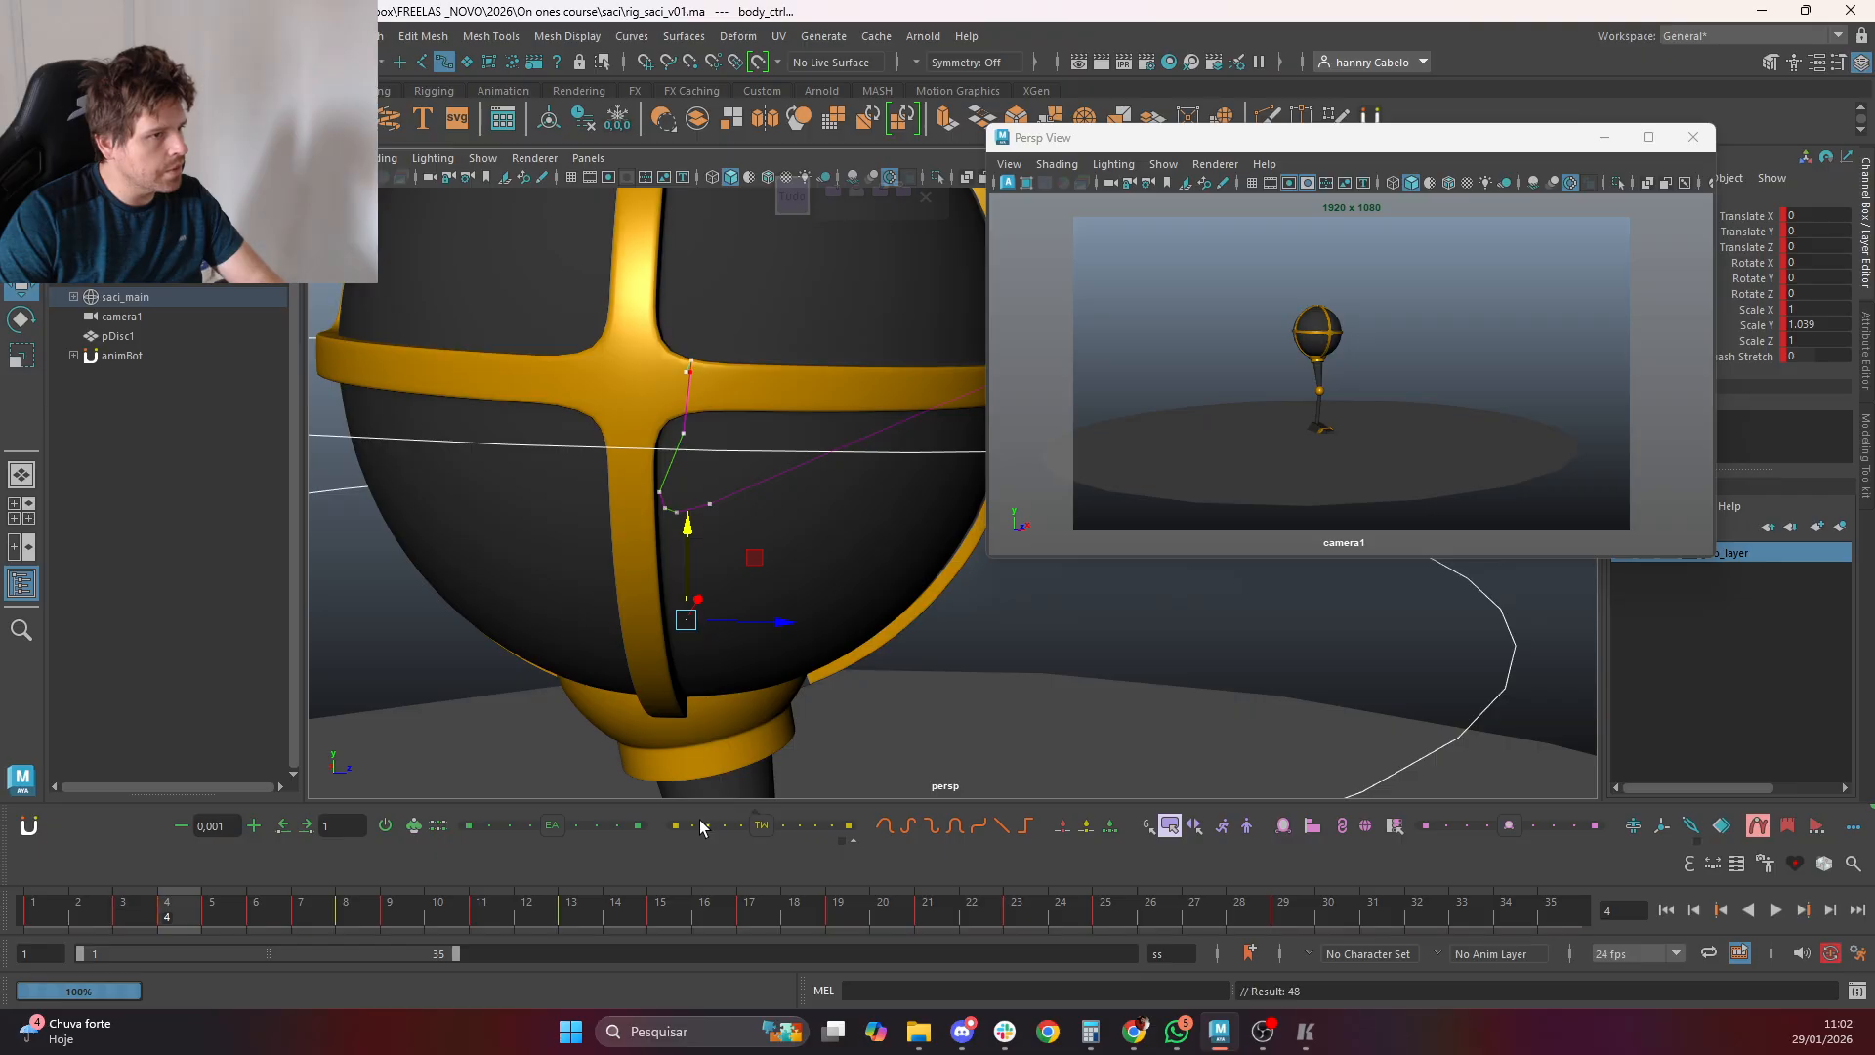
Move the torso control forward at frame 4, to about 0.089 in Translate Z, following its motion trail
{"action": "key", "text": "comma"}
{"action": "key", "text": "bracketleft"}
{"action": "left_click", "coordinate": [406, 625]}
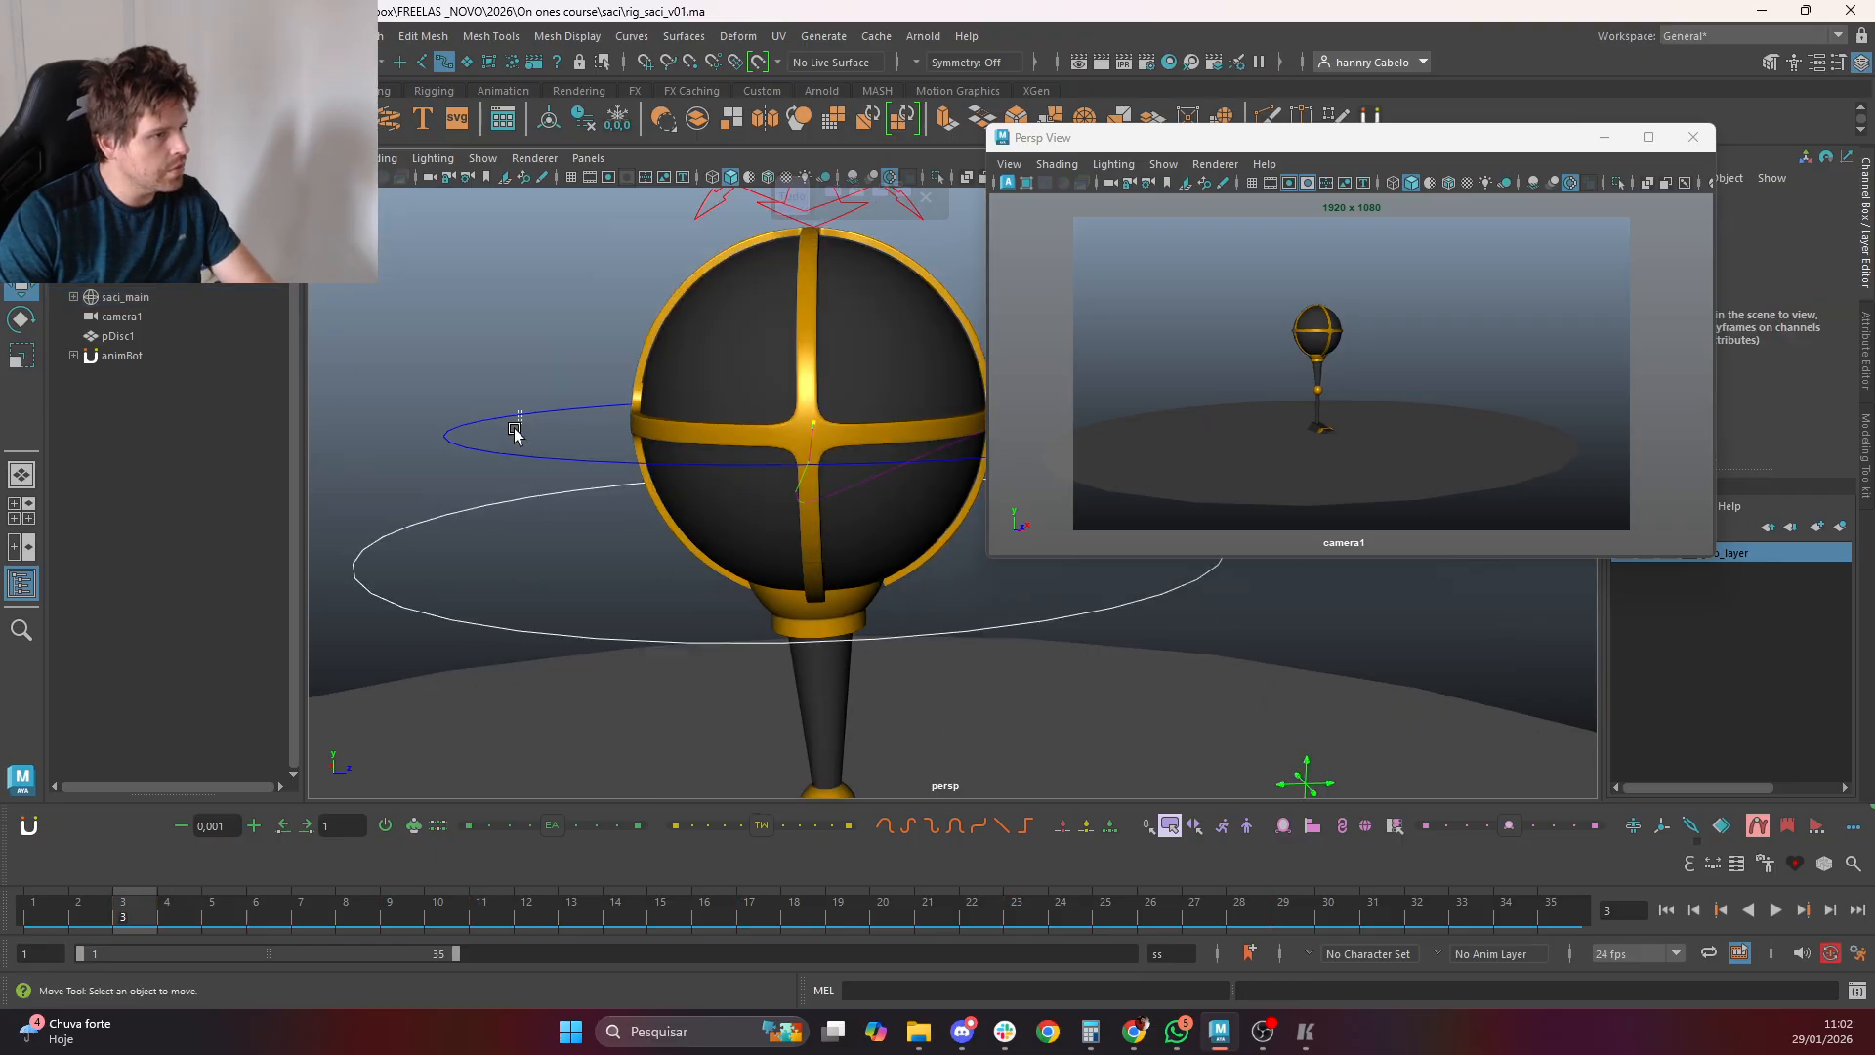
{"action": "left_click", "coordinate": [514, 430]}
{"action": "key", "text": "bracketright"}
{"action": "key", "text": "period"}
{"action": "scroll", "coordinate": [716, 540], "scroll_direction": "up", "scroll_amount": 4}
{"action": "middle_click_drag", "start_coordinate": [672, 501], "coordinate": [762, 540], "text": "alt"}
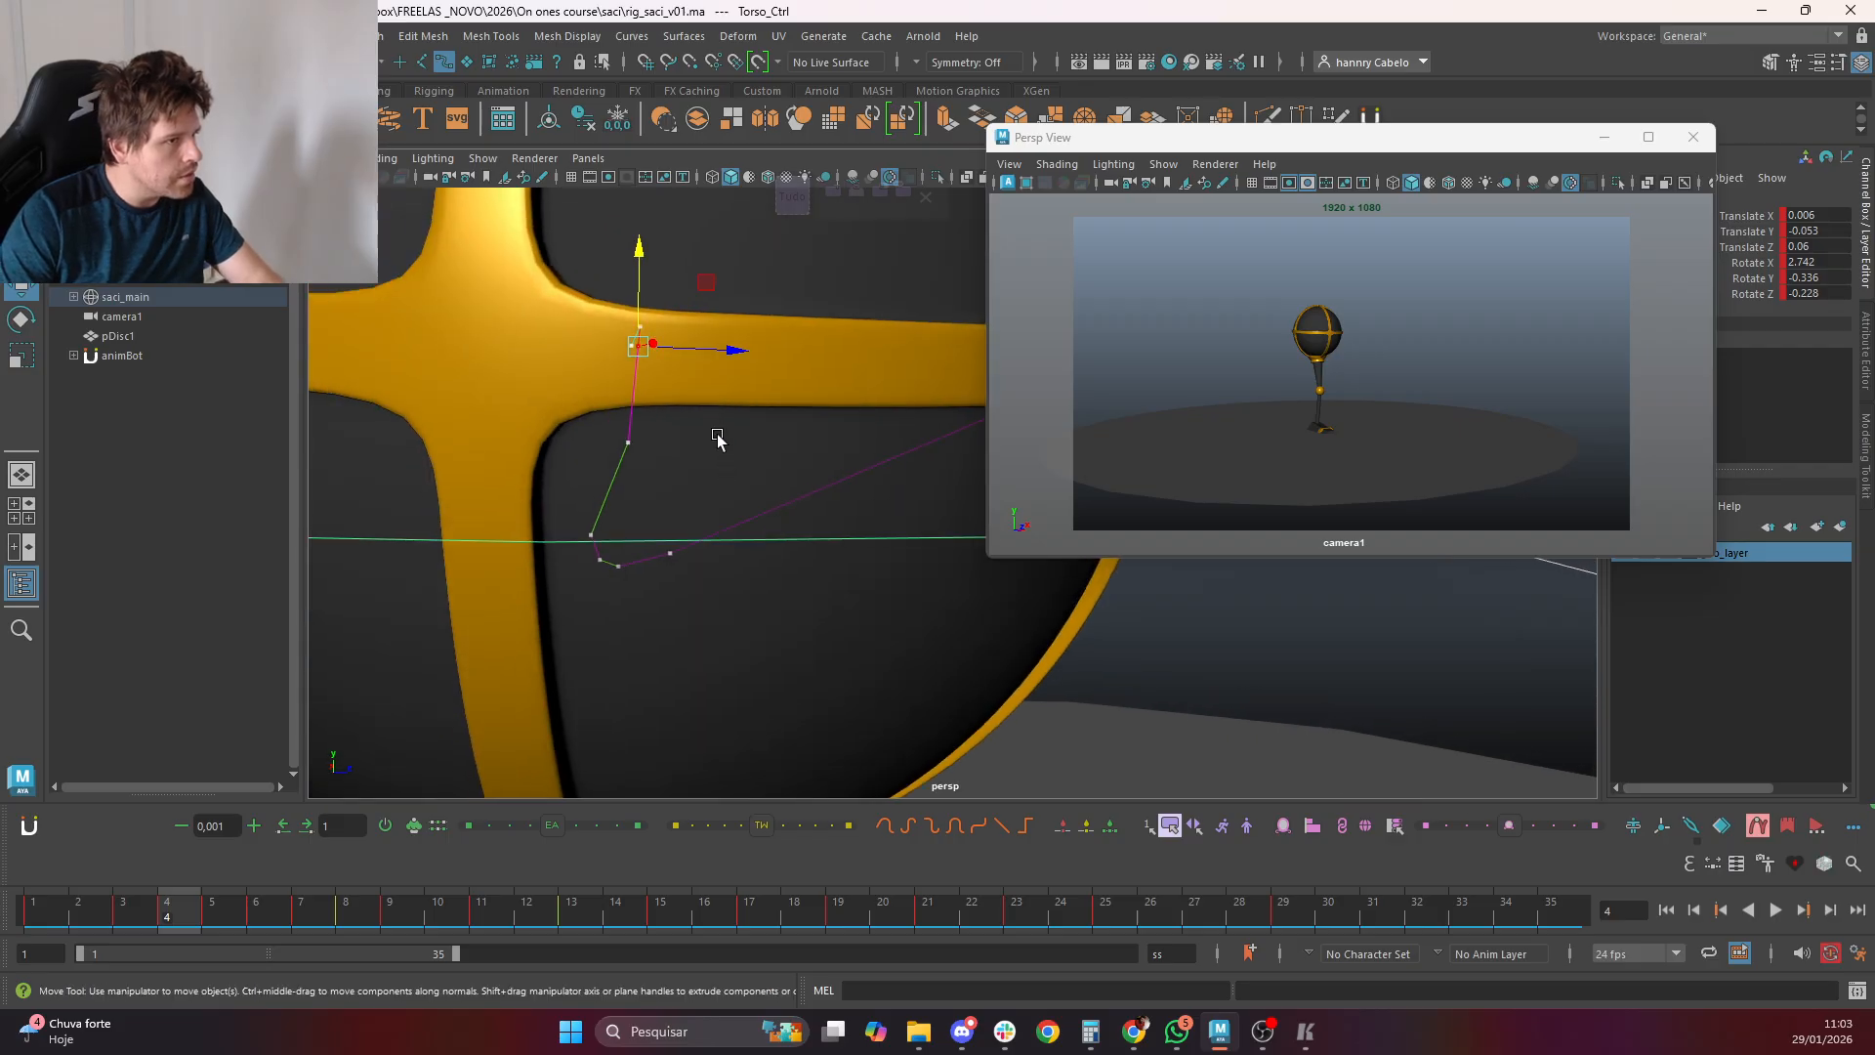
{"action": "left_click_drag", "start_coordinate": [730, 349], "coordinate": [743, 351]}
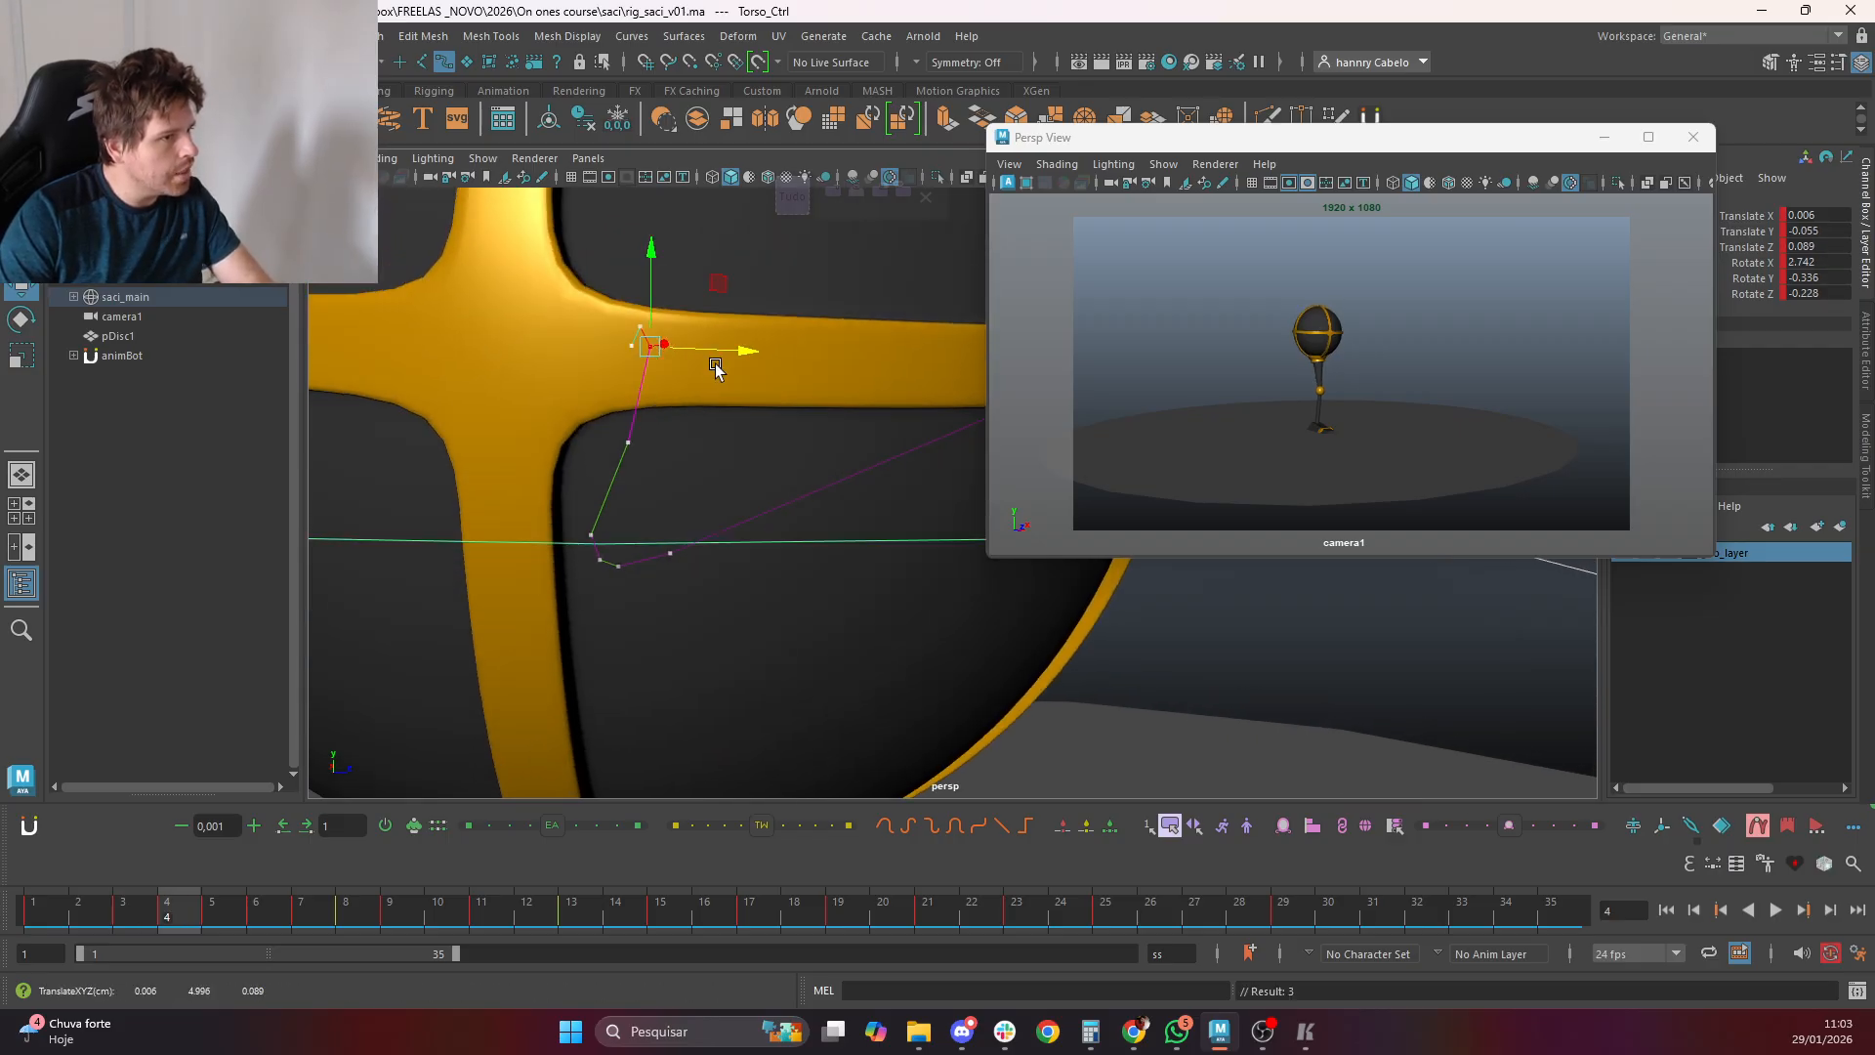
Raise the torso control at frame 5, to about -0.238 in Translate Y and 0.043 in Z, and compare with frame 4
{"action": "key", "text": "period"}
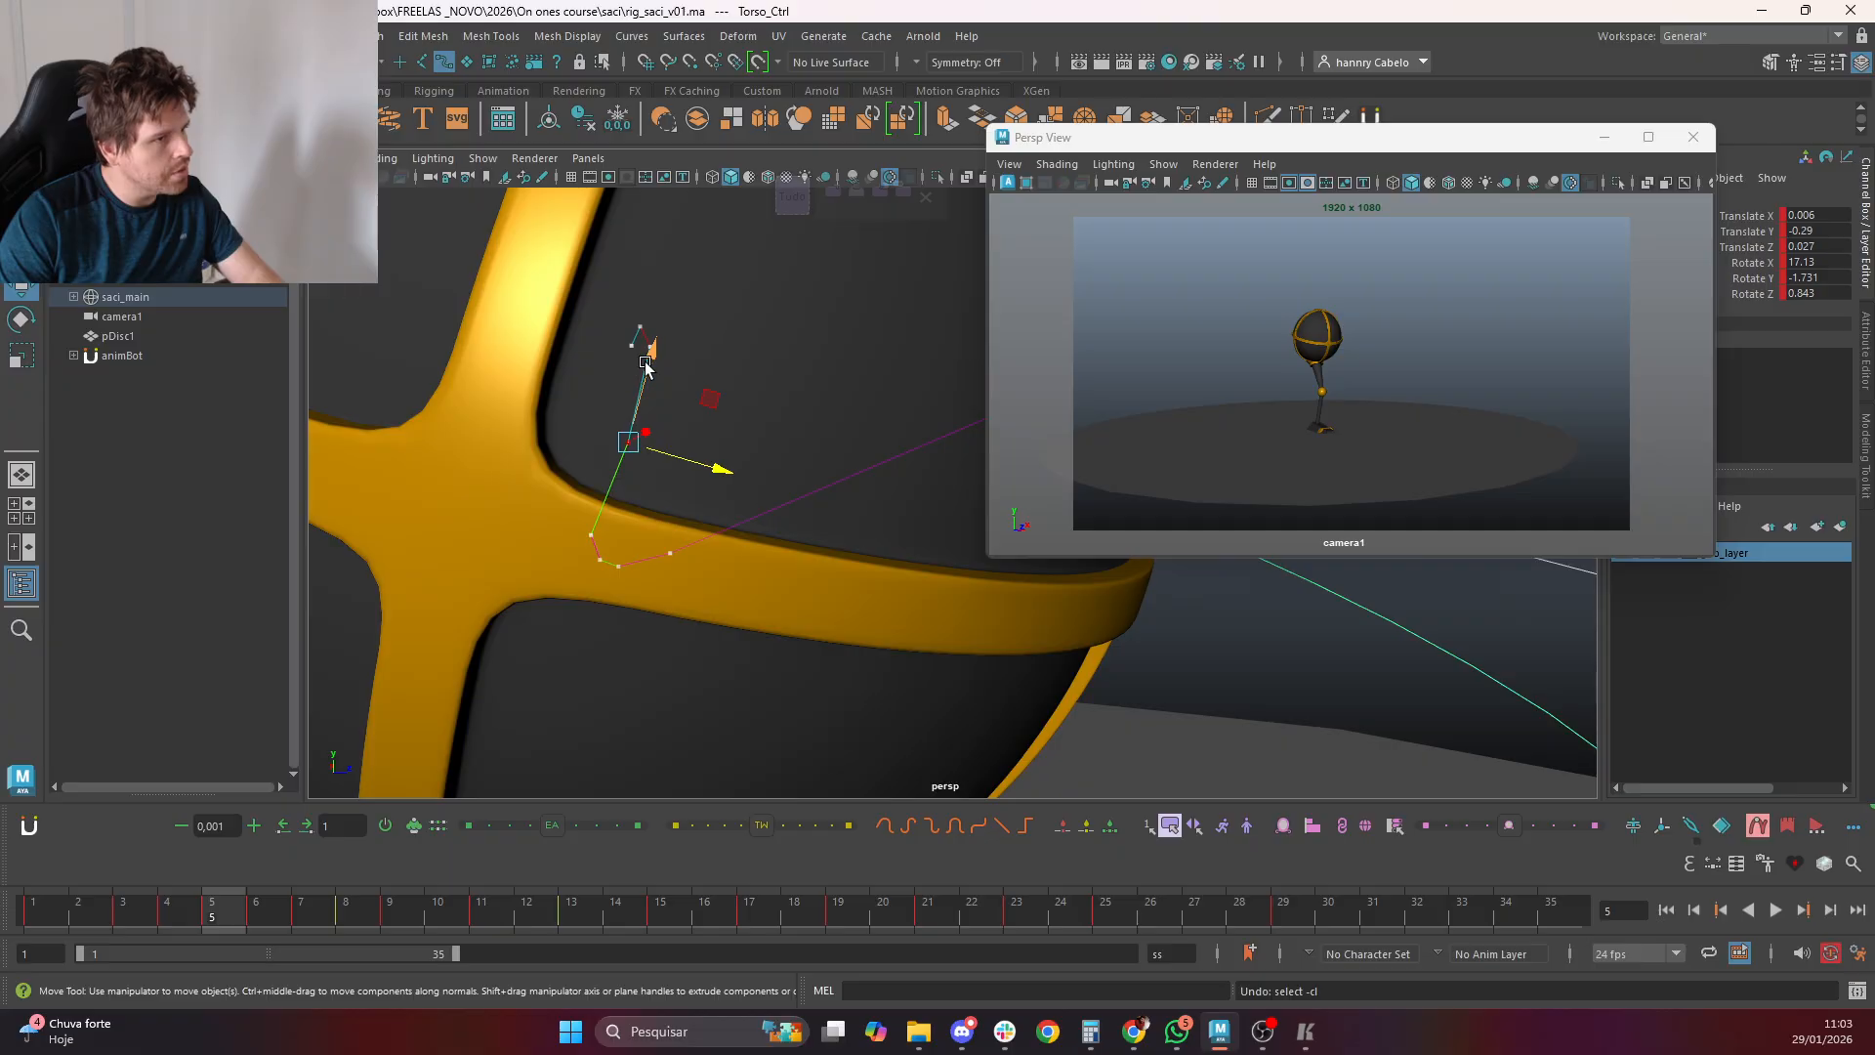
{"action": "left_click_drag", "start_coordinate": [646, 371], "coordinate": [650, 349]}
{"action": "key", "text": "comma"}
{"action": "key", "text": "period"}
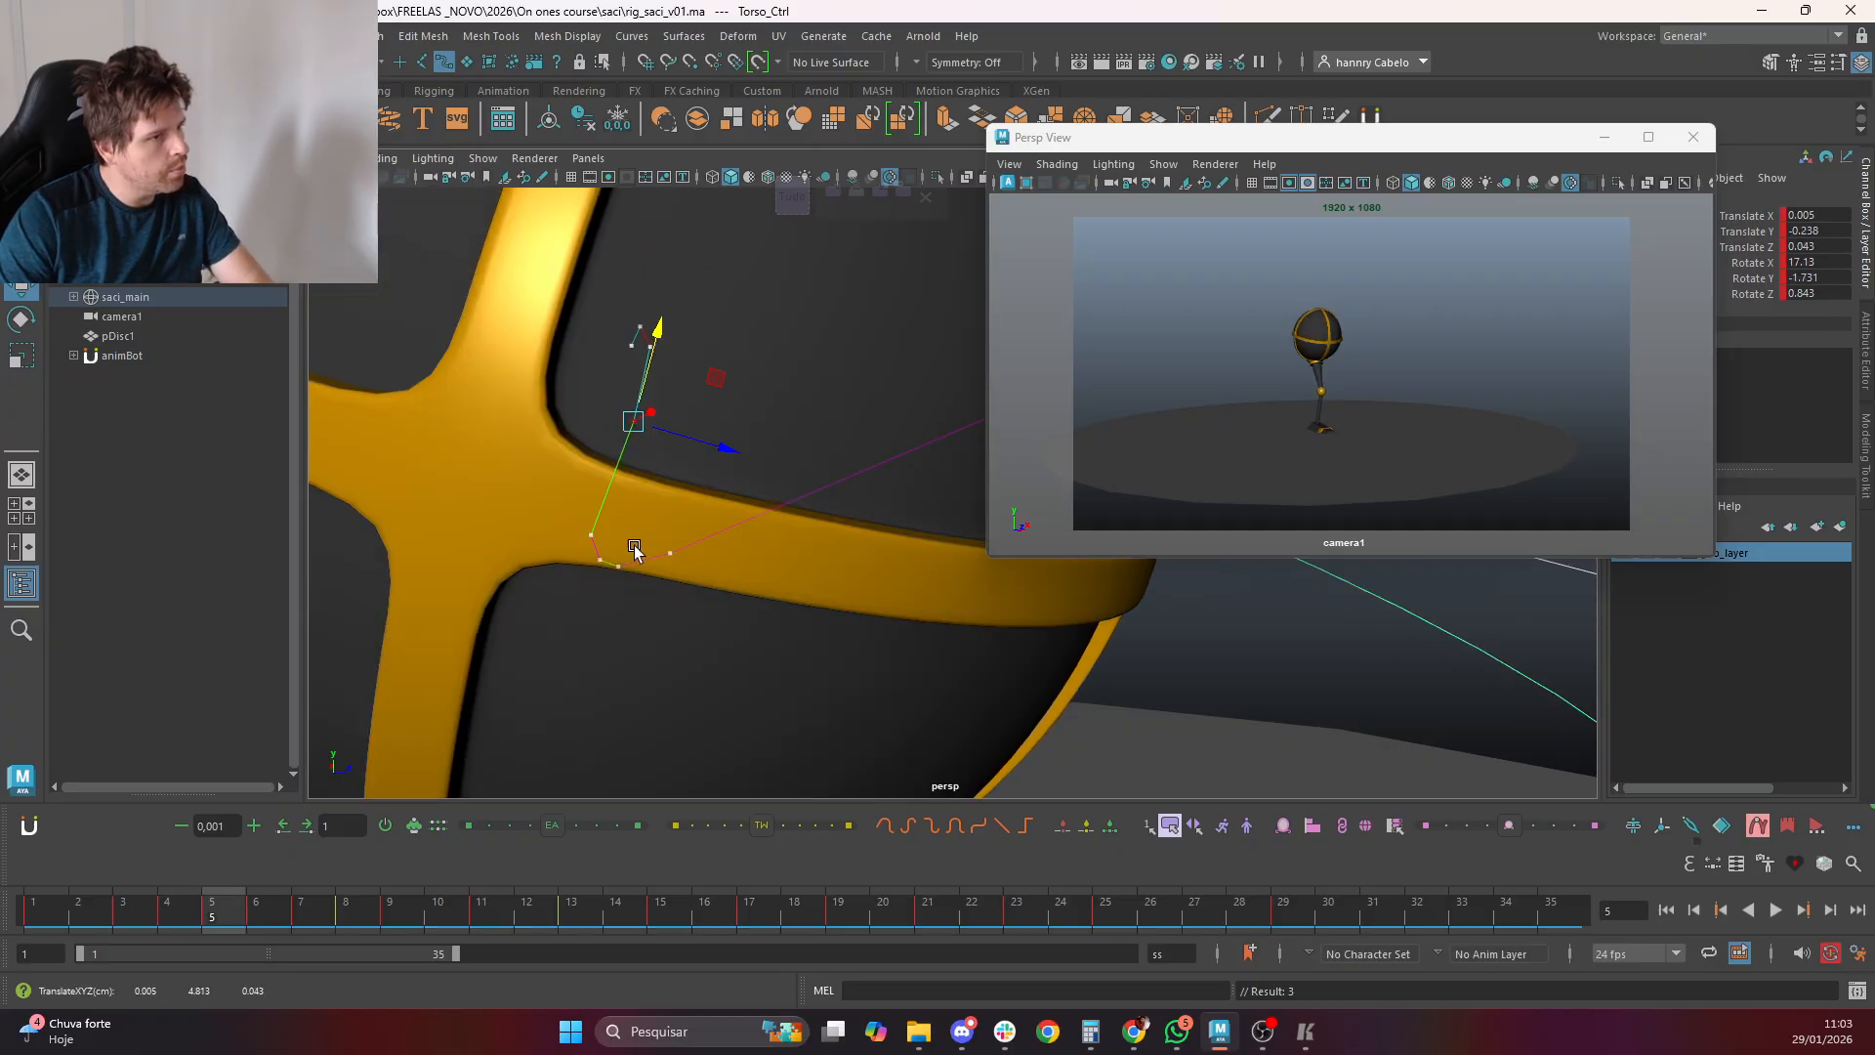
Raise the torso control at frame 6, to about -0.043 in Z, to even out the spacing along its motion trail
{"action": "key", "text": "period"}
{"action": "left_click_drag", "start_coordinate": [625, 473], "coordinate": [633, 454]}
{"action": "key", "text": "comma"}
{"action": "key", "text": "comma"}
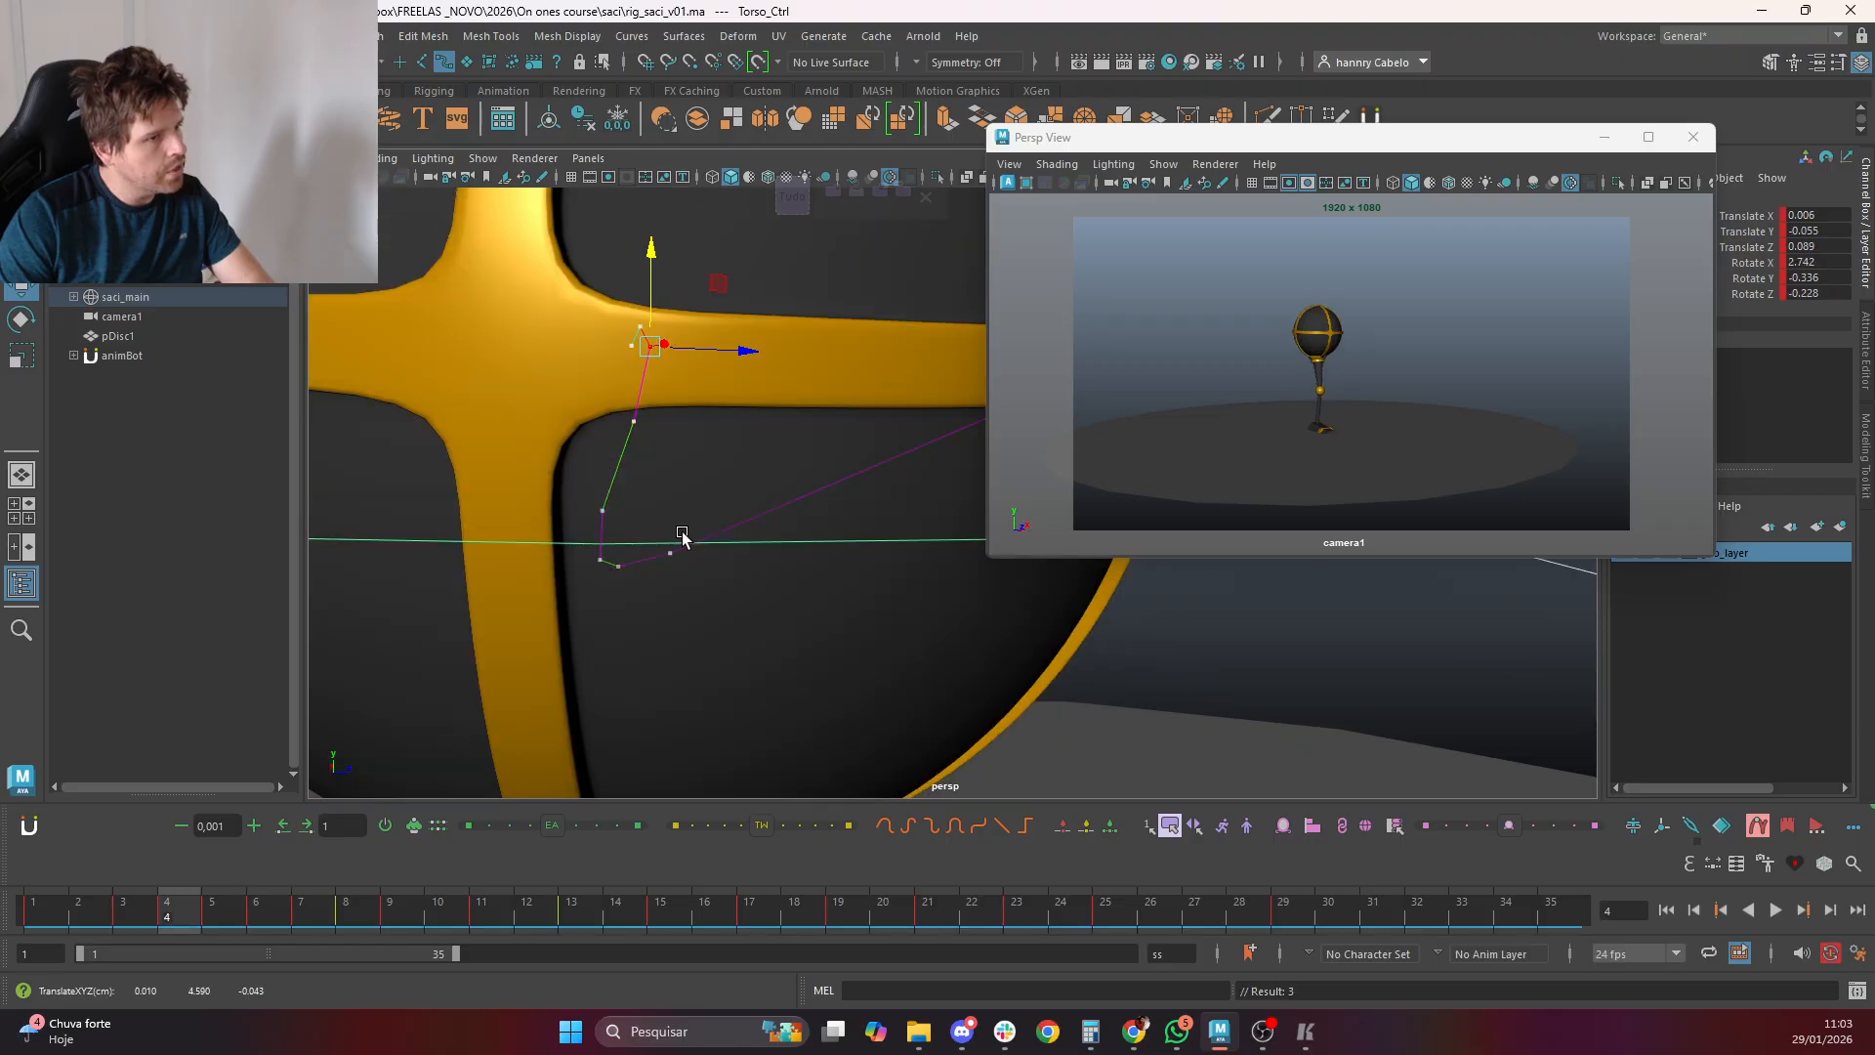
Lower the torso control at frames 8 and 9, with frame 9 at about 0.09 in Z, to round the motion trail's lowest bend
{"action": "key", "text": "period"}
{"action": "key", "text": "period"}
{"action": "key", "text": "comma"}
{"action": "key", "text": "period"}
{"action": "key", "text": "period"}
{"action": "key", "text": "period"}
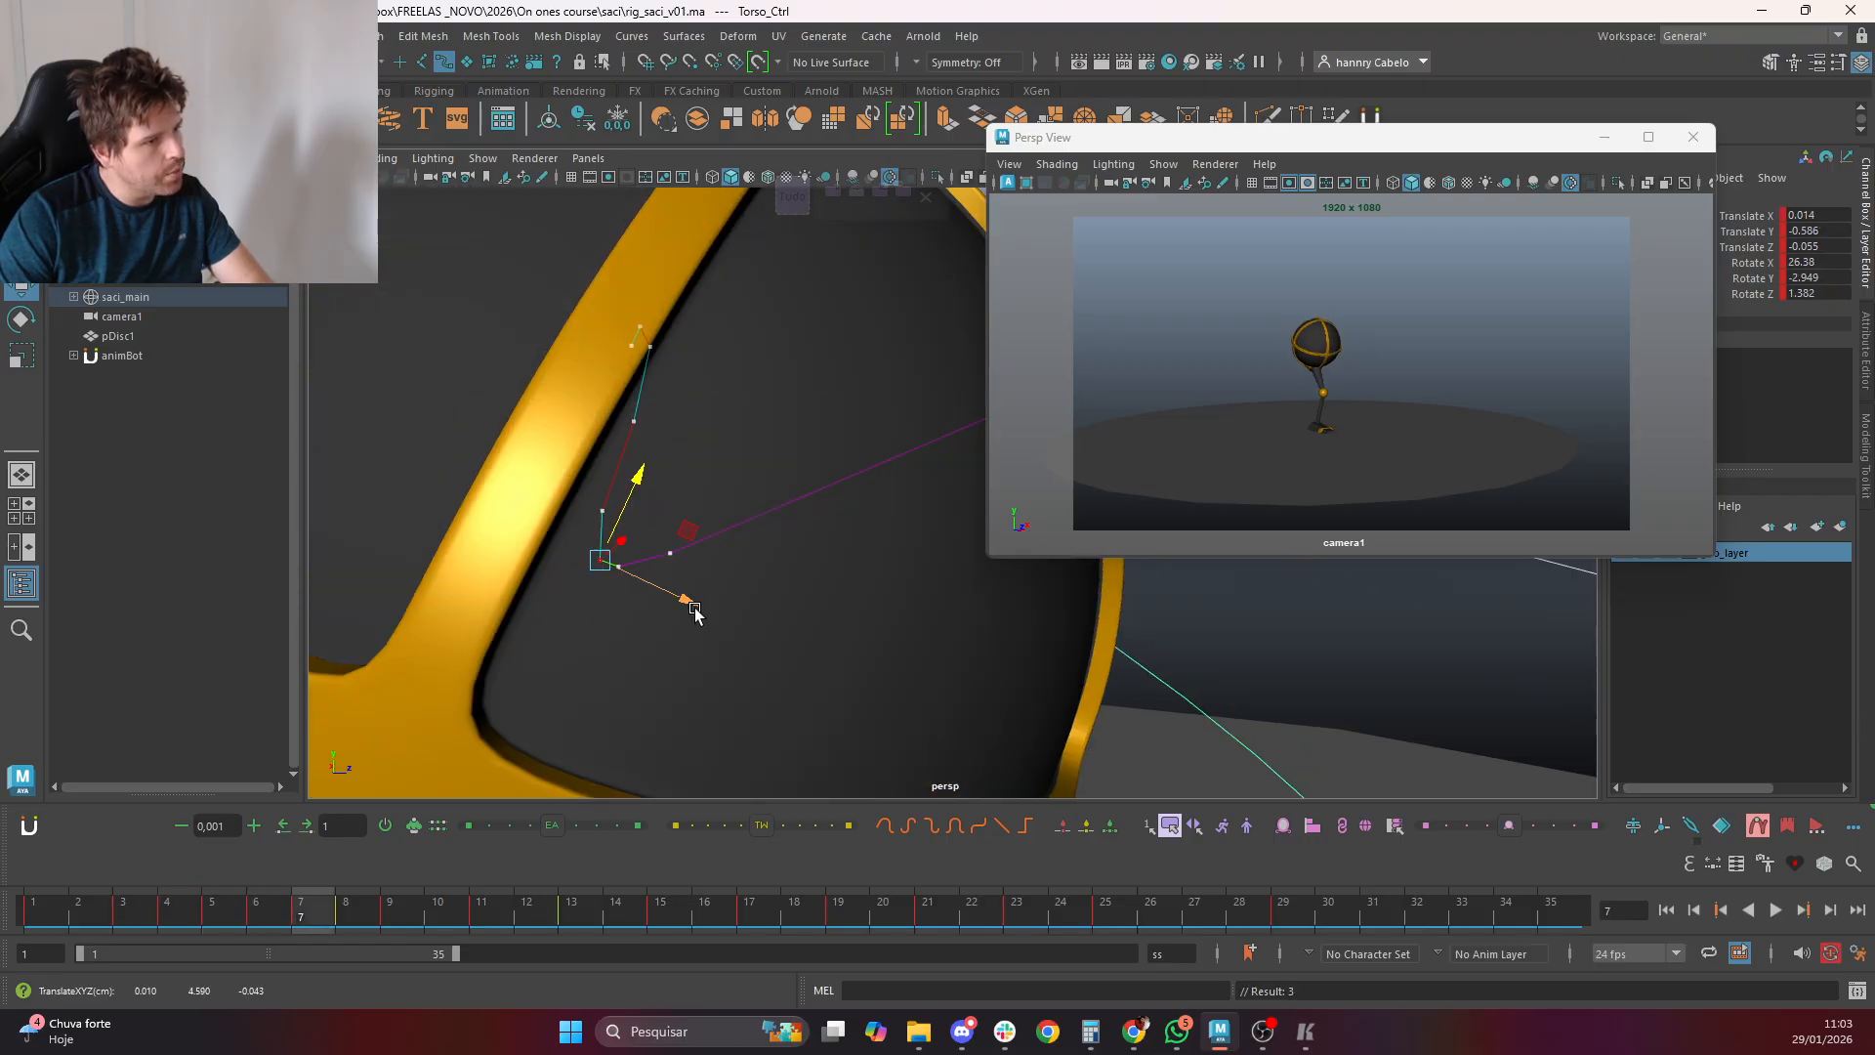
{"action": "mouse_move", "coordinate": [651, 539]}
{"action": "left_mouse_down"}
{"action": "mouse_move", "coordinate": [683, 593]}
{"action": "mouse_move", "coordinate": [642, 536]}
{"action": "mouse_move", "coordinate": [686, 542]}
{"action": "mouse_move", "coordinate": [715, 581]}
{"action": "mouse_move", "coordinate": [673, 521]}
{"action": "left_mouse_up"}
{"action": "key", "text": "period"}
{"action": "left_click", "coordinate": [714, 574]}
{"action": "key", "text": "ctrl+z"}
Step back through the frames to frame 3 to review the torso's reshaped motion trail
{"action": "key", "text": "comma"}
{"action": "key", "text": "comma"}
{"action": "key", "text": "comma"}
{"action": "key", "text": "comma"}
{"action": "key", "text": "comma"}
{"action": "key", "text": "comma"}
{"action": "key", "text": "period"}
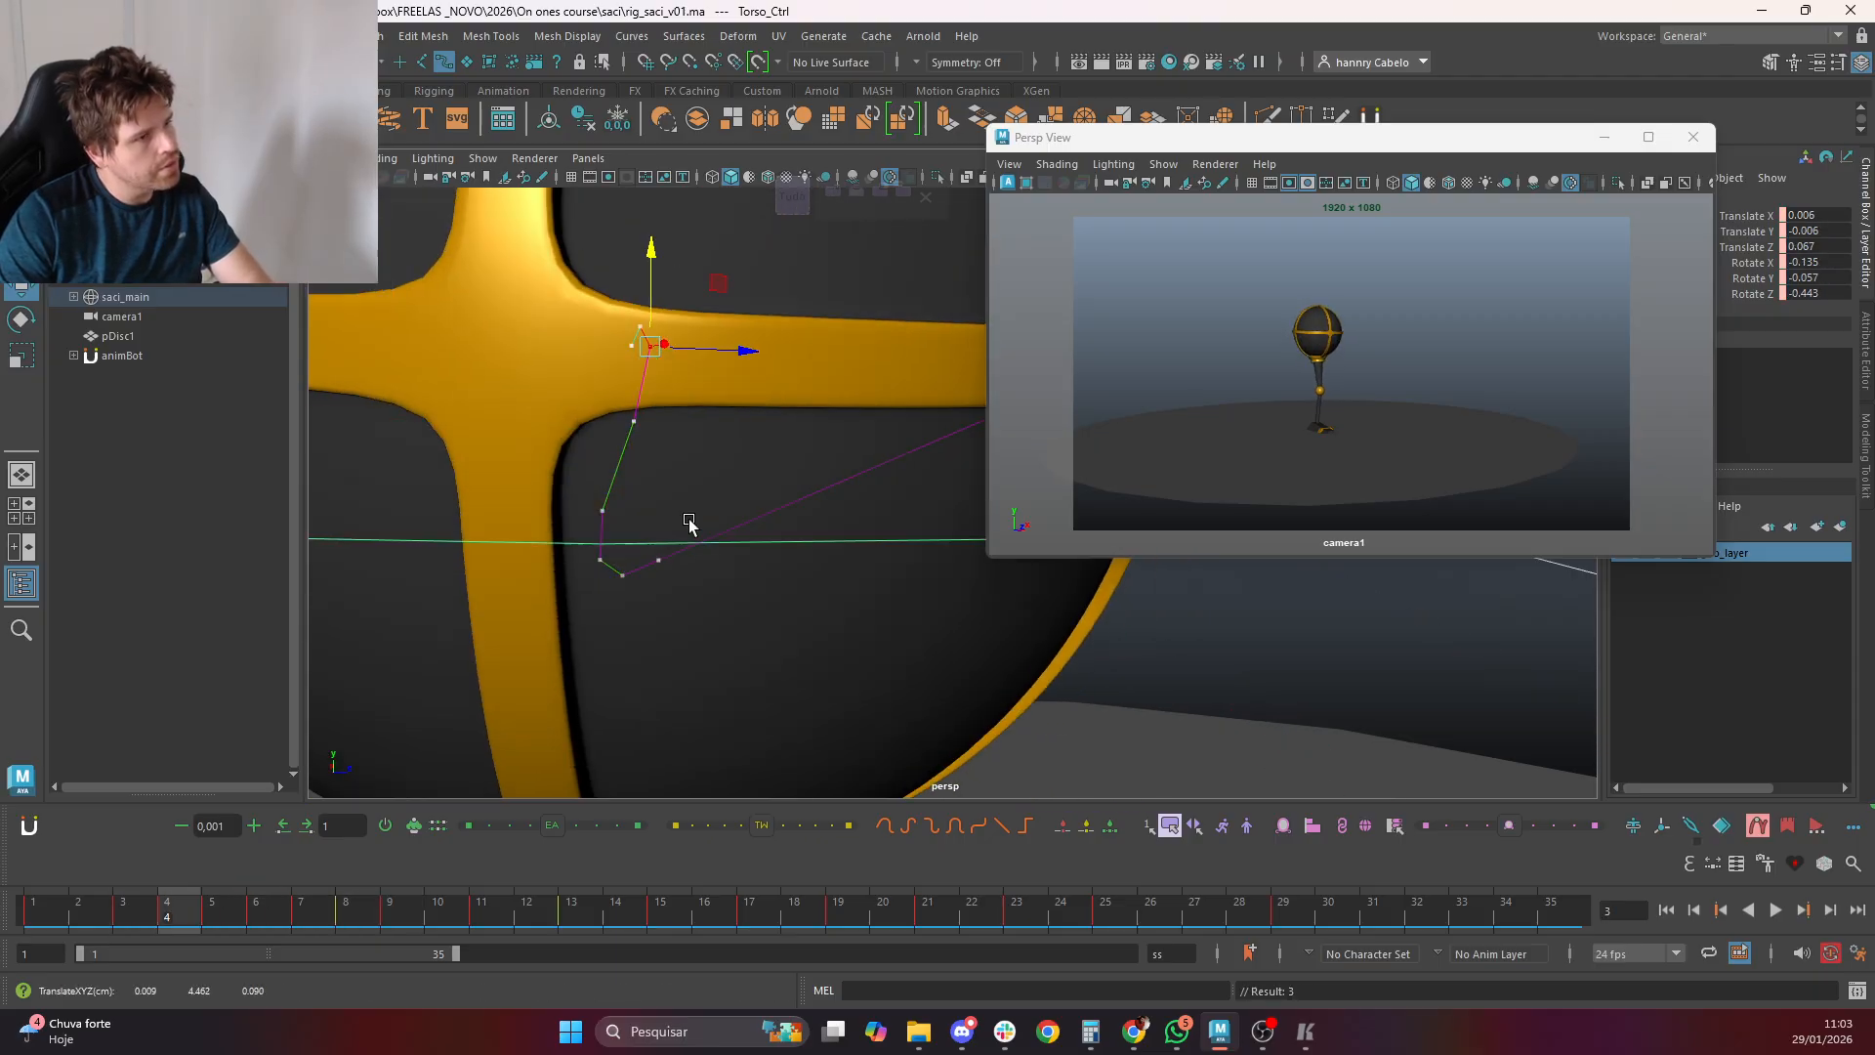
Play back the hop, and pull the torso control back at frame 11, to about 1.215 in Translate Z
{"action": "key", "text": "alt+v"}
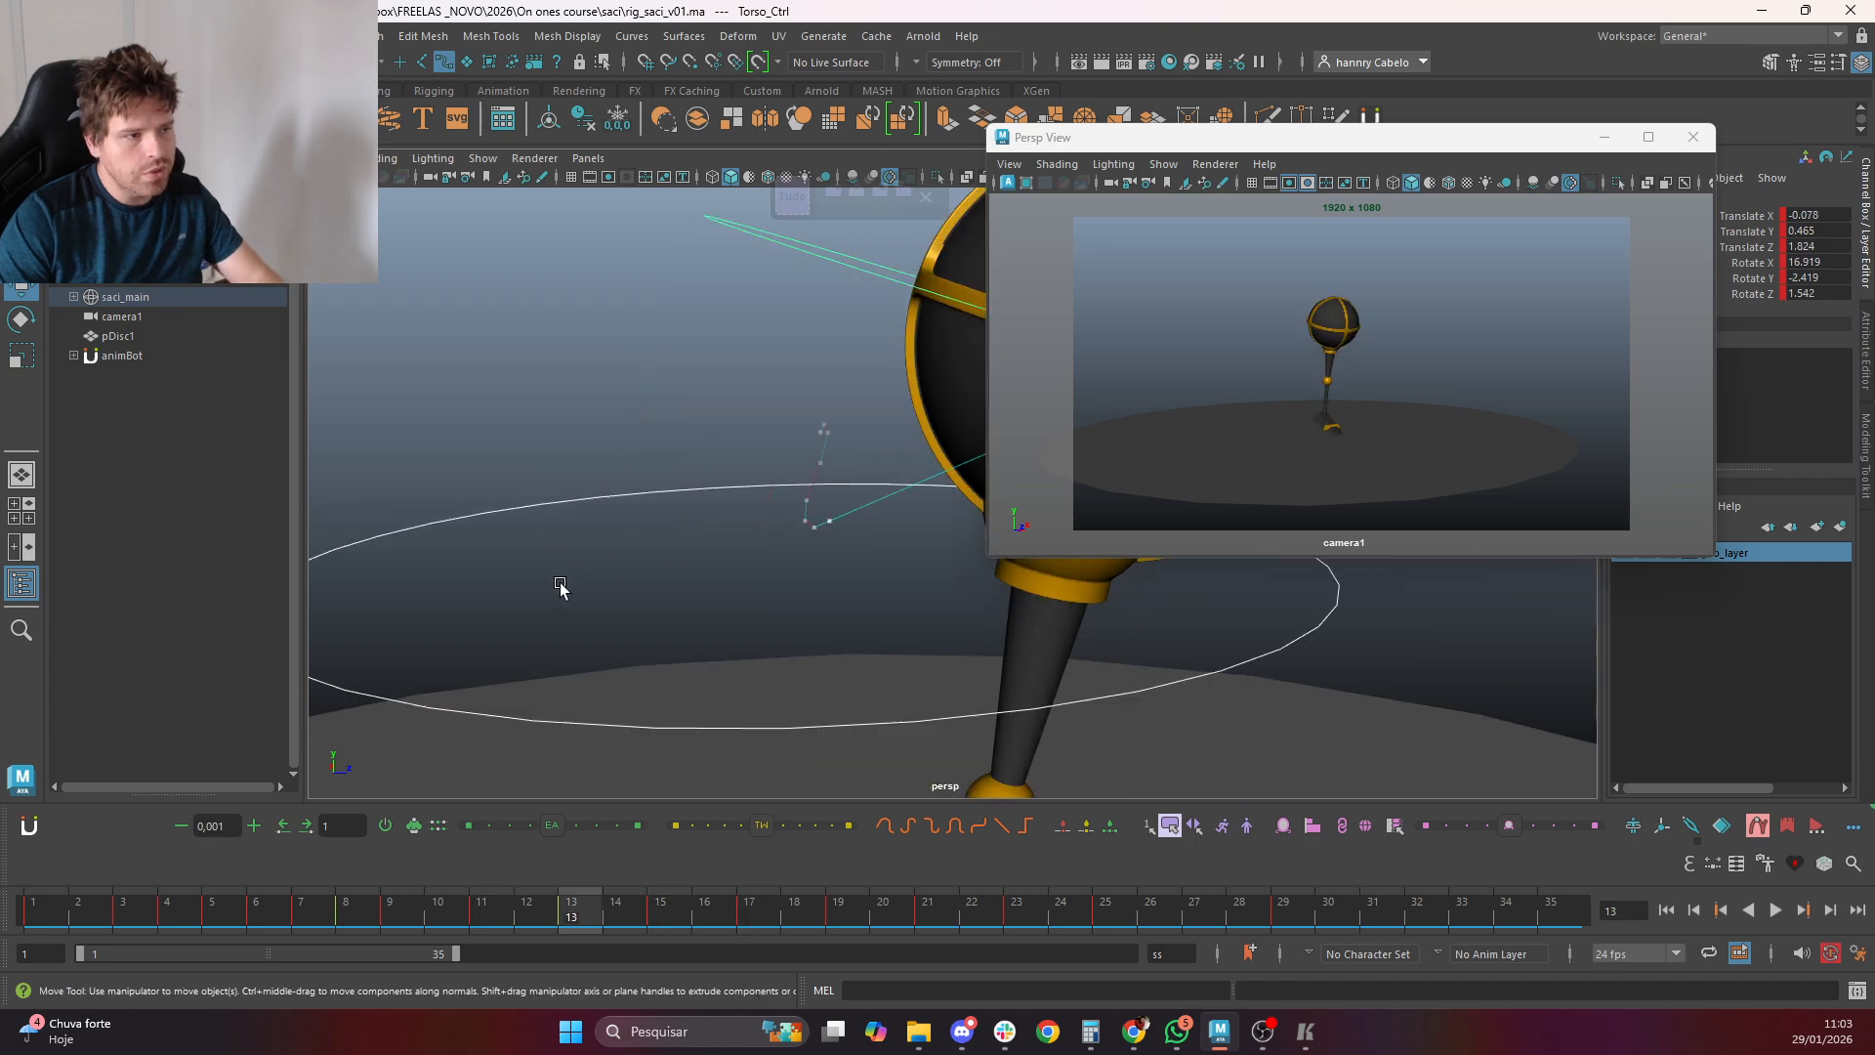
{"action": "key", "text": "alt+v"}
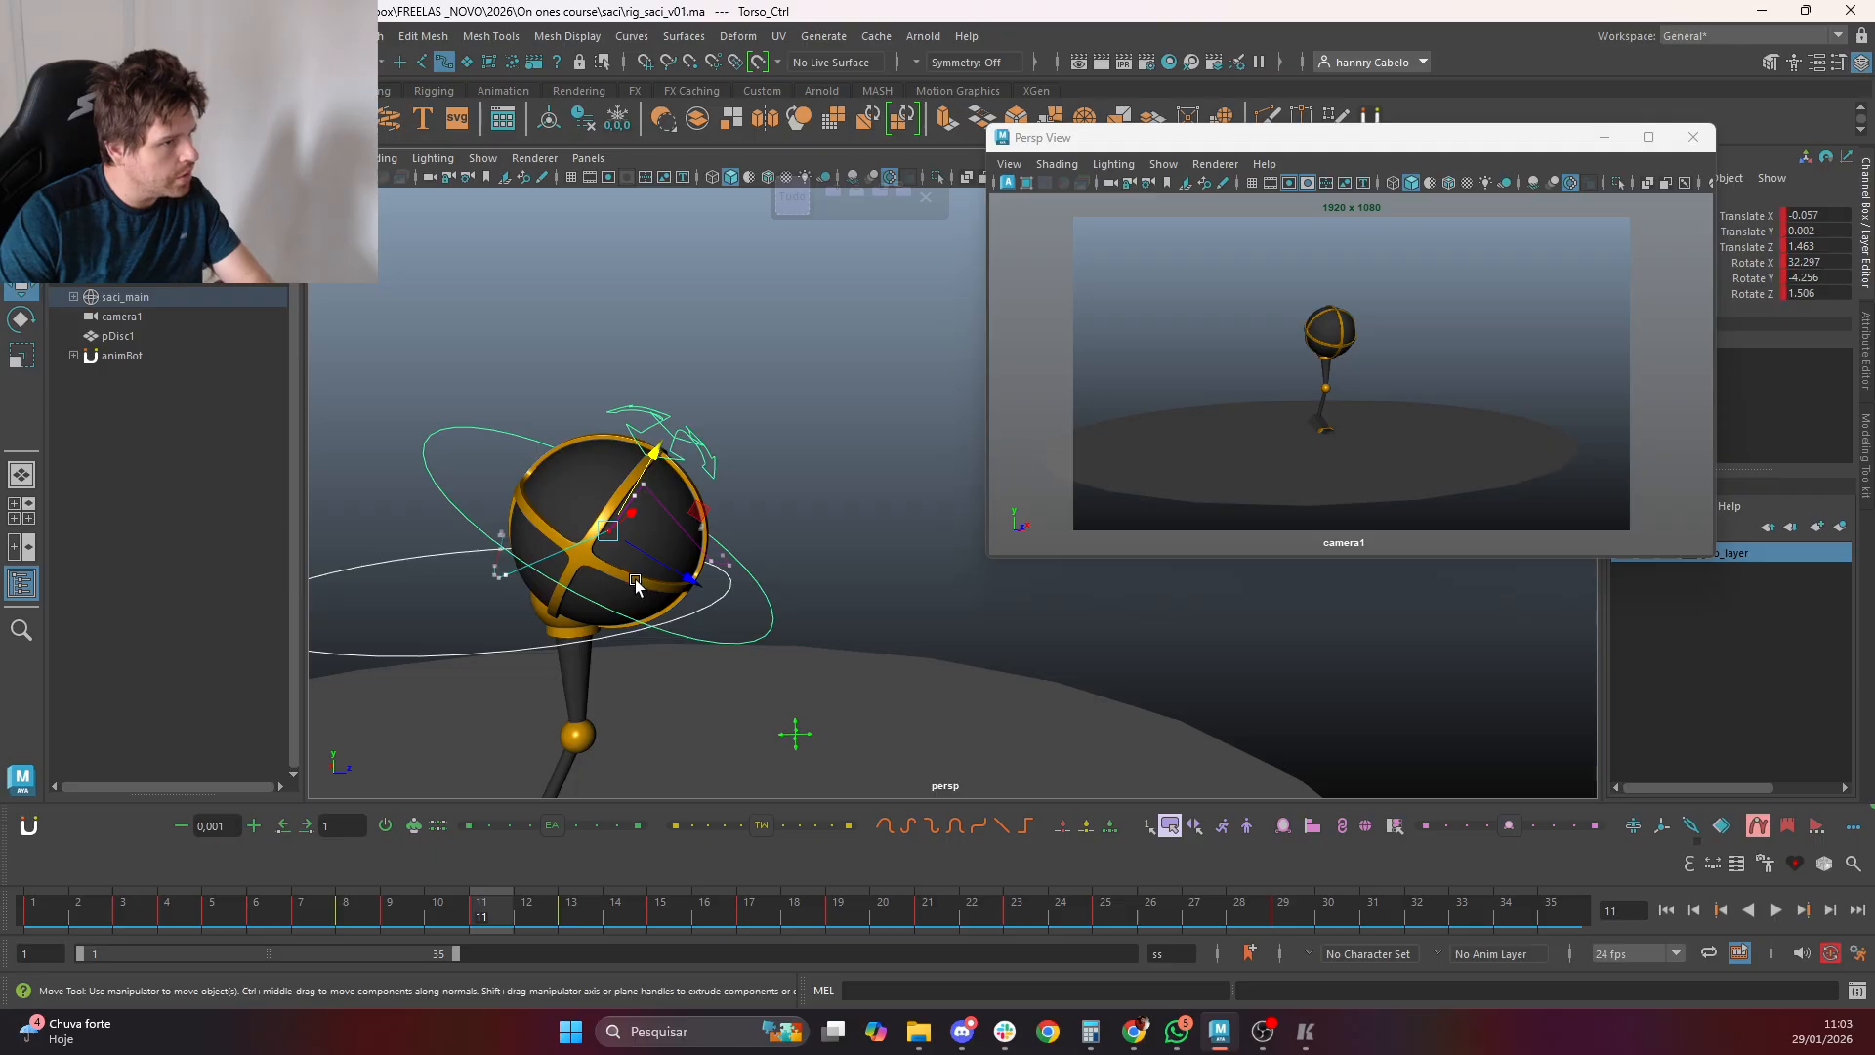
{"action": "scroll", "coordinate": [635, 581], "scroll_direction": "up", "scroll_amount": 4}
{"action": "scroll", "coordinate": [472, 619], "scroll_direction": "down", "scroll_amount": 4}
{"action": "scroll", "coordinate": [590, 611], "scroll_direction": "up", "scroll_amount": 3}
{"action": "middle_click_drag", "start_coordinate": [590, 612], "coordinate": [750, 605], "text": "alt"}
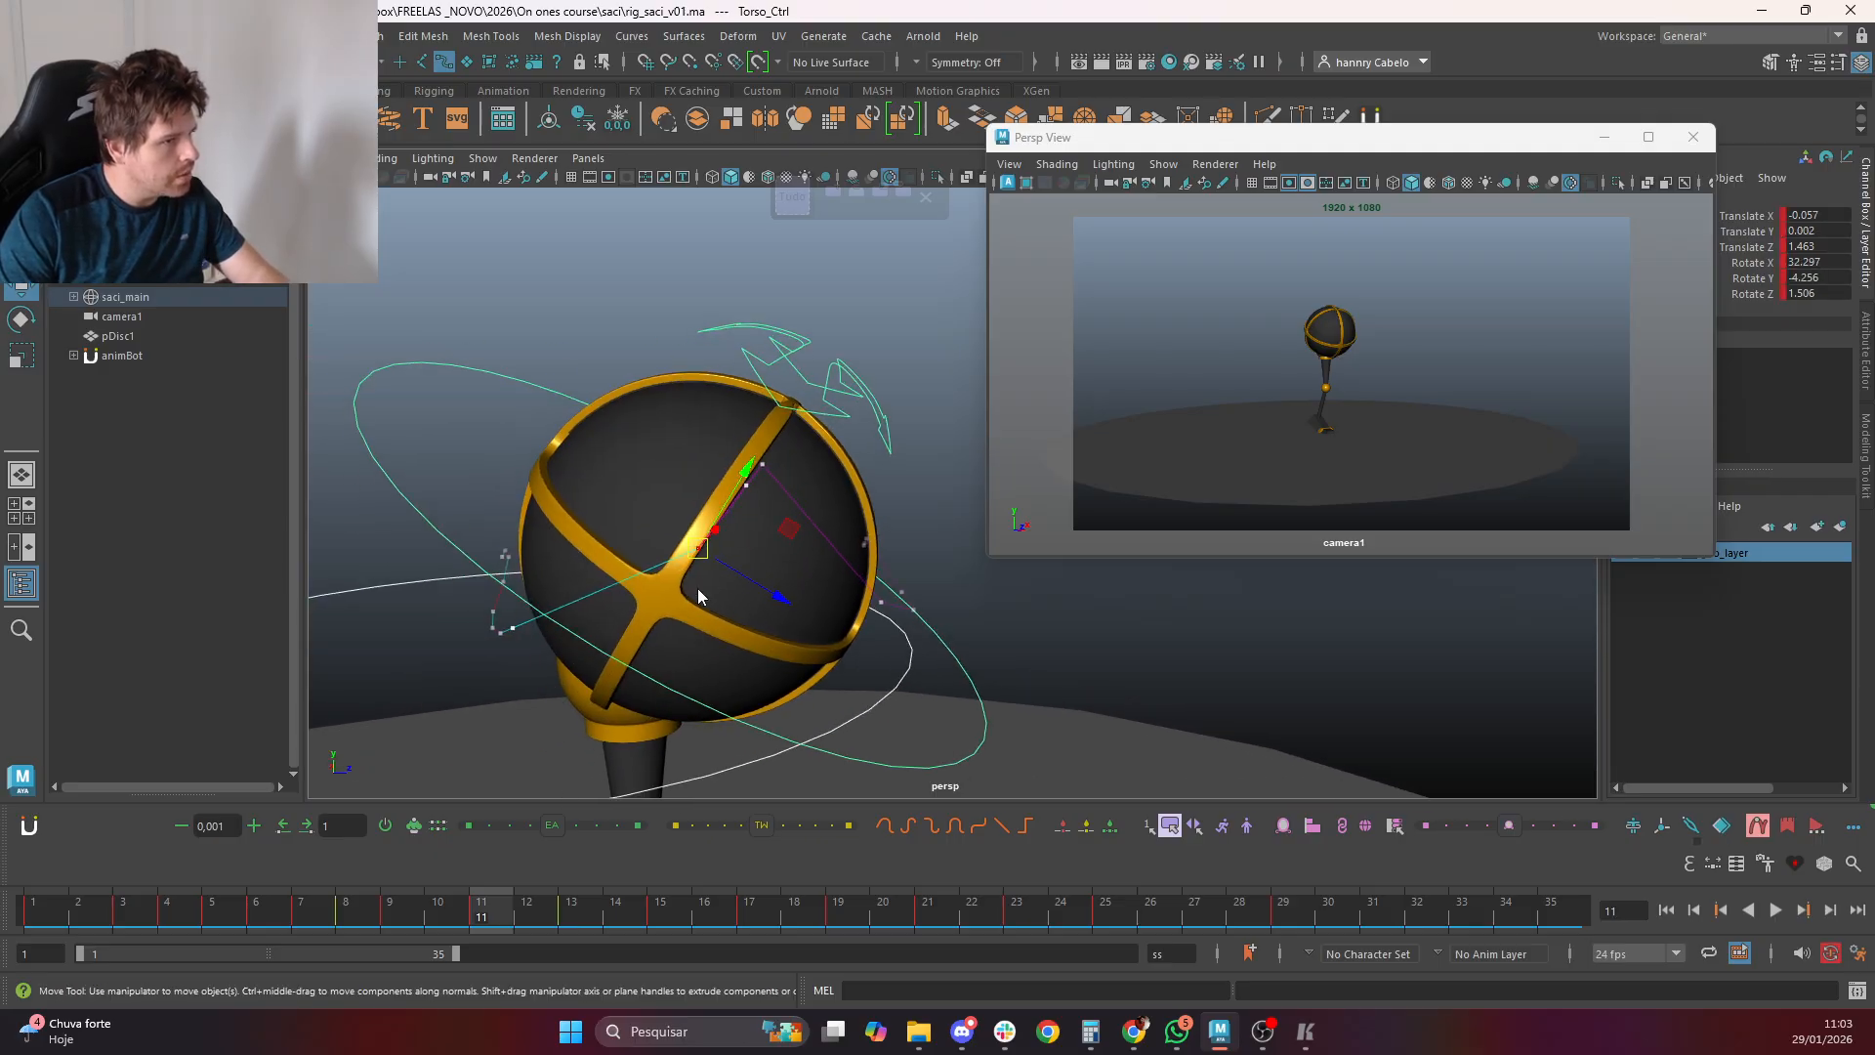
{"action": "key", "text": "w"}
{"action": "left_click_drag", "start_coordinate": [697, 588], "coordinate": [637, 588]}
{"action": "left_click_drag", "start_coordinate": [790, 546], "coordinate": [733, 548]}
{"action": "key", "text": "comma"}
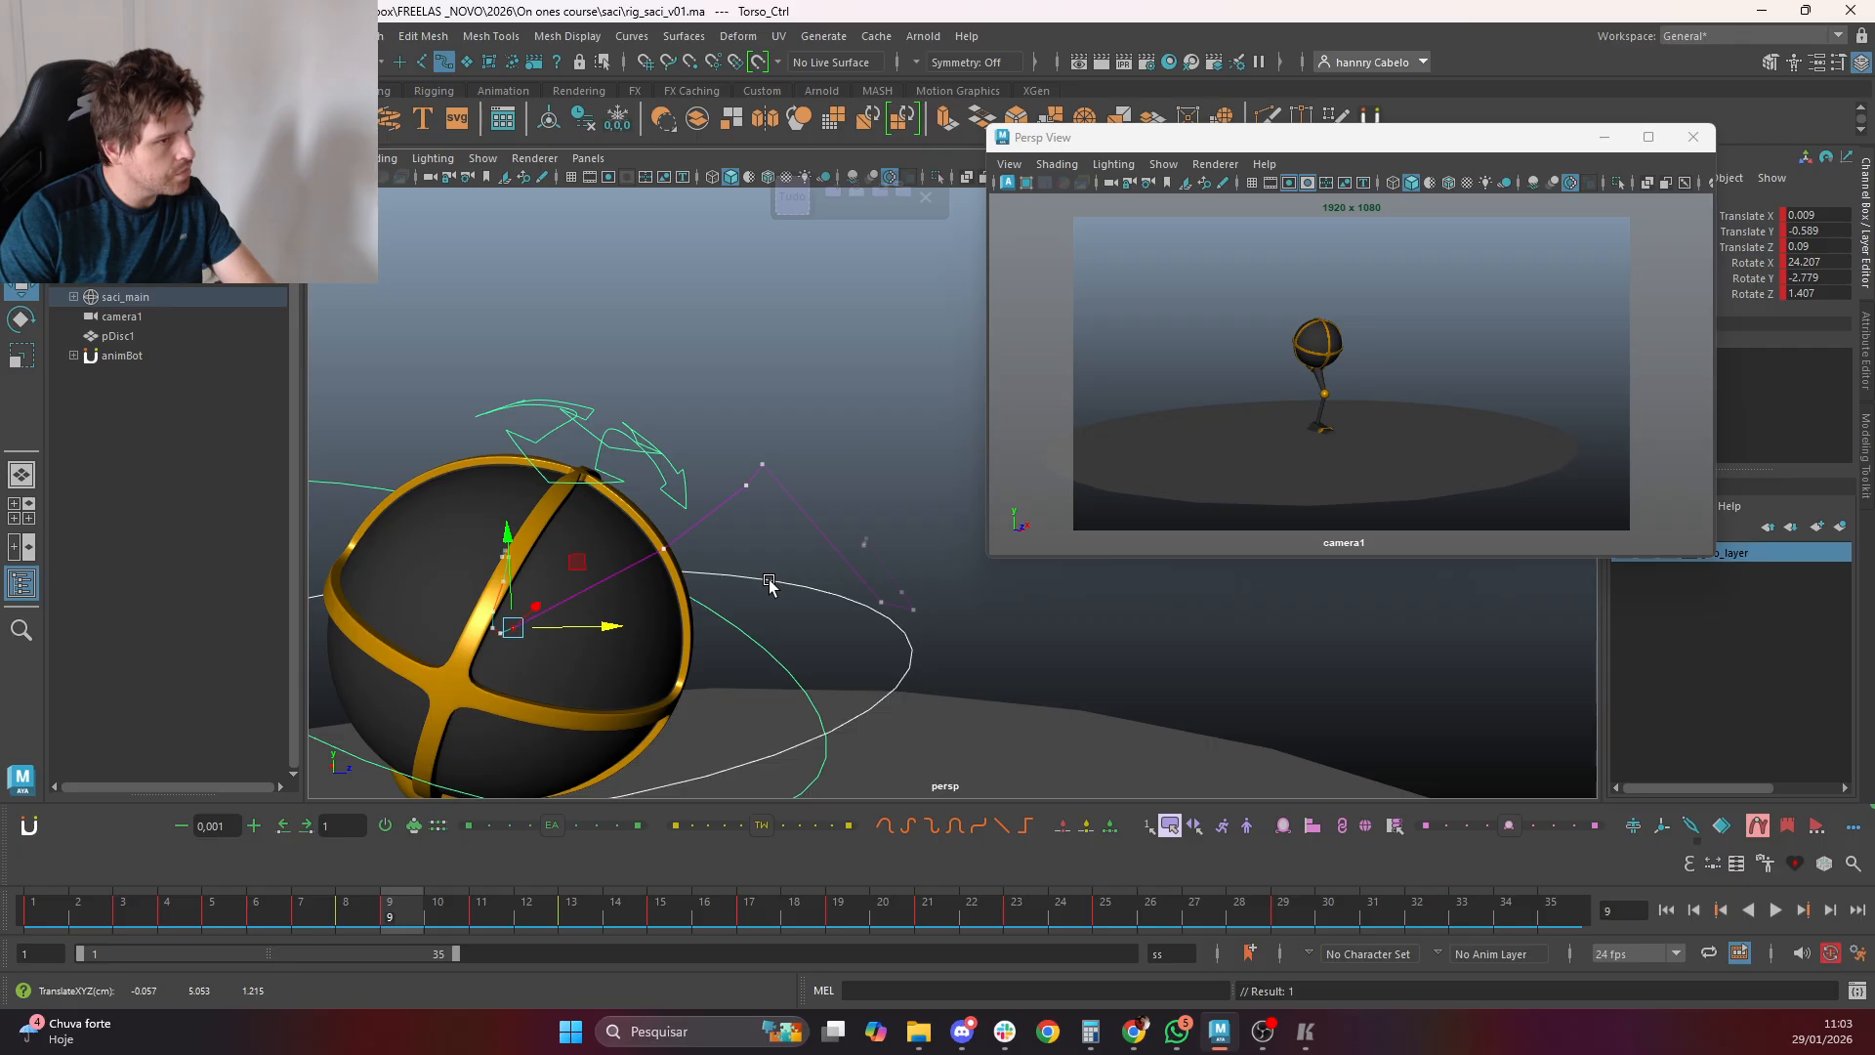
Shift the torso control slightly back and up at frame 13, to about 1.704 in Translate Z, and check the following keys
{"action": "key", "text": "period"}
{"action": "key", "text": "period"}
{"action": "left_click_drag", "start_coordinate": [813, 491], "coordinate": [727, 433]}
{"action": "key", "text": "period"}
{"action": "key", "text": "period"}
{"action": "key", "text": "period"}
{"action": "key", "text": "period"}
{"action": "key", "text": "period"}
{"action": "key", "text": "comma"}
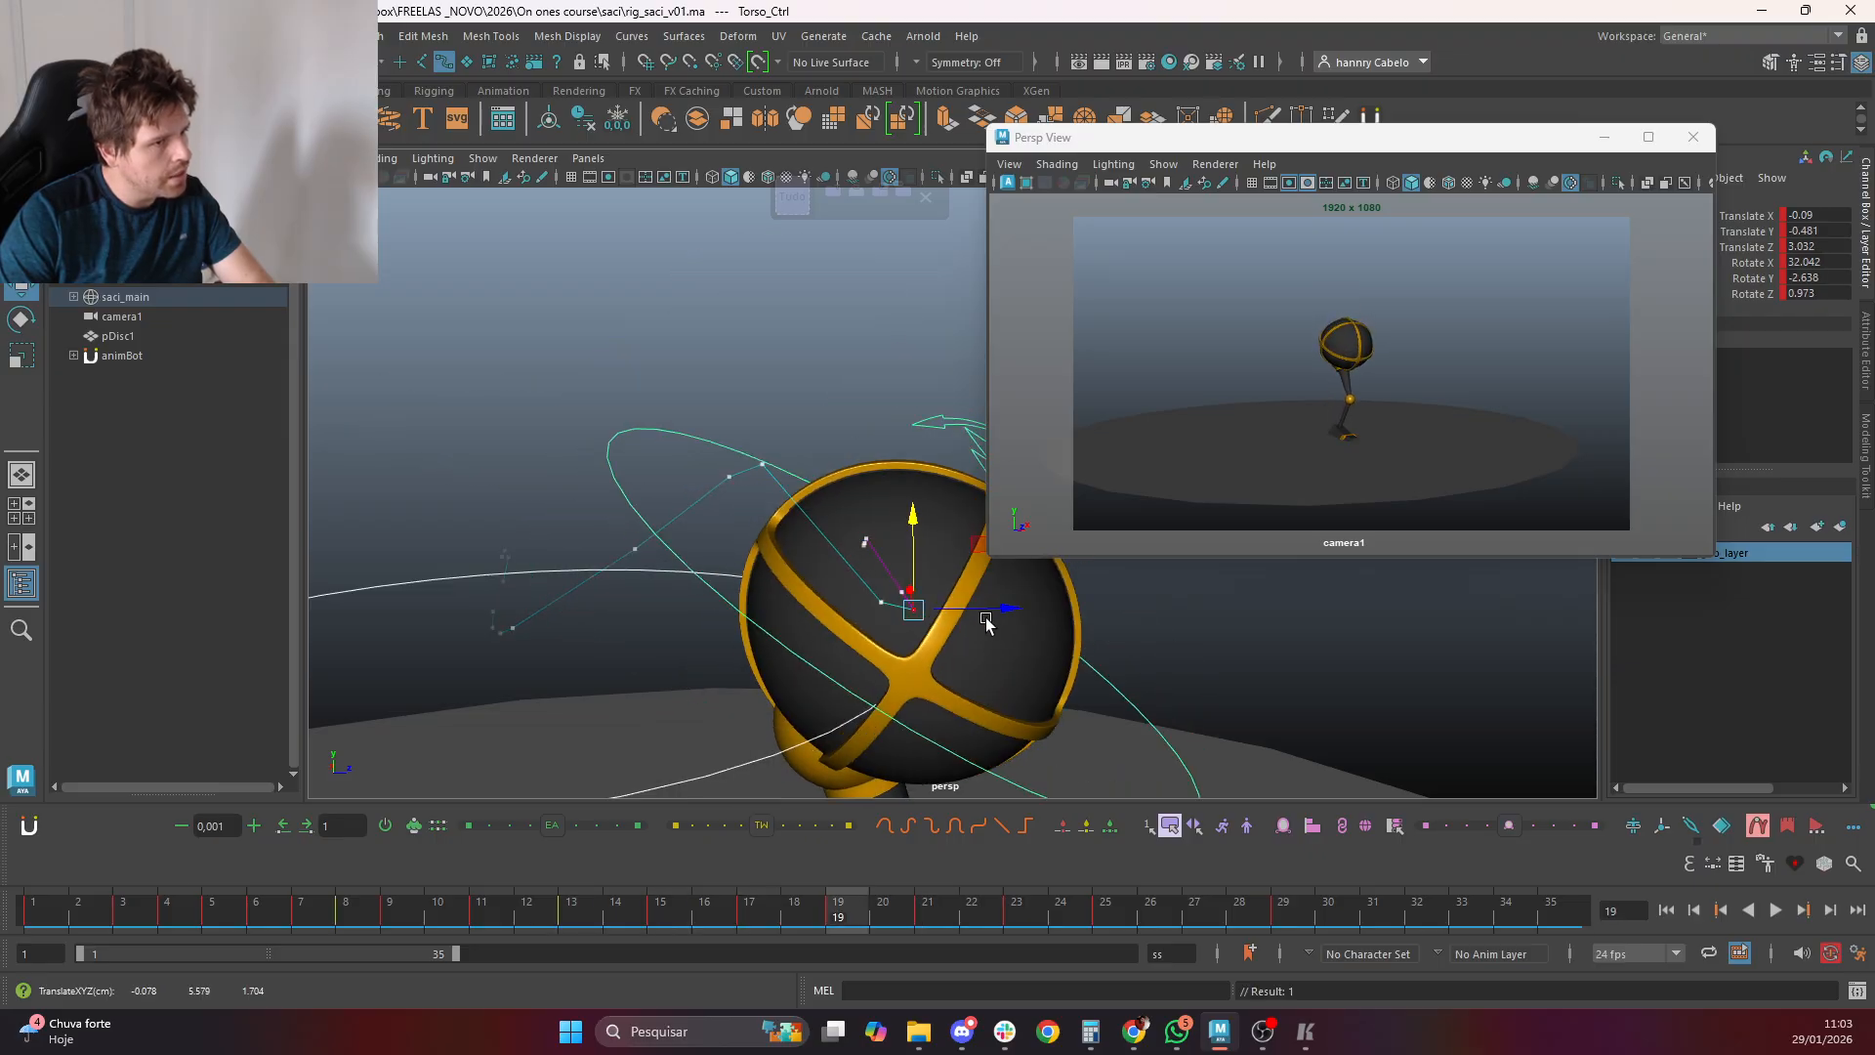
Push the torso control forward at frame 21, to about 3.099 in Translate Z, to widen the landing bend of its trail
{"action": "key", "text": "period"}
{"action": "mouse_move", "coordinate": [980, 592]}
{"action": "left_mouse_down"}
{"action": "mouse_move", "coordinate": [908, 563]}
{"action": "mouse_move", "coordinate": [995, 593]}
{"action": "left_mouse_up"}
{"action": "key", "text": "ctrl+z"}
{"action": "key", "text": "period"}
{"action": "key", "text": "period"}
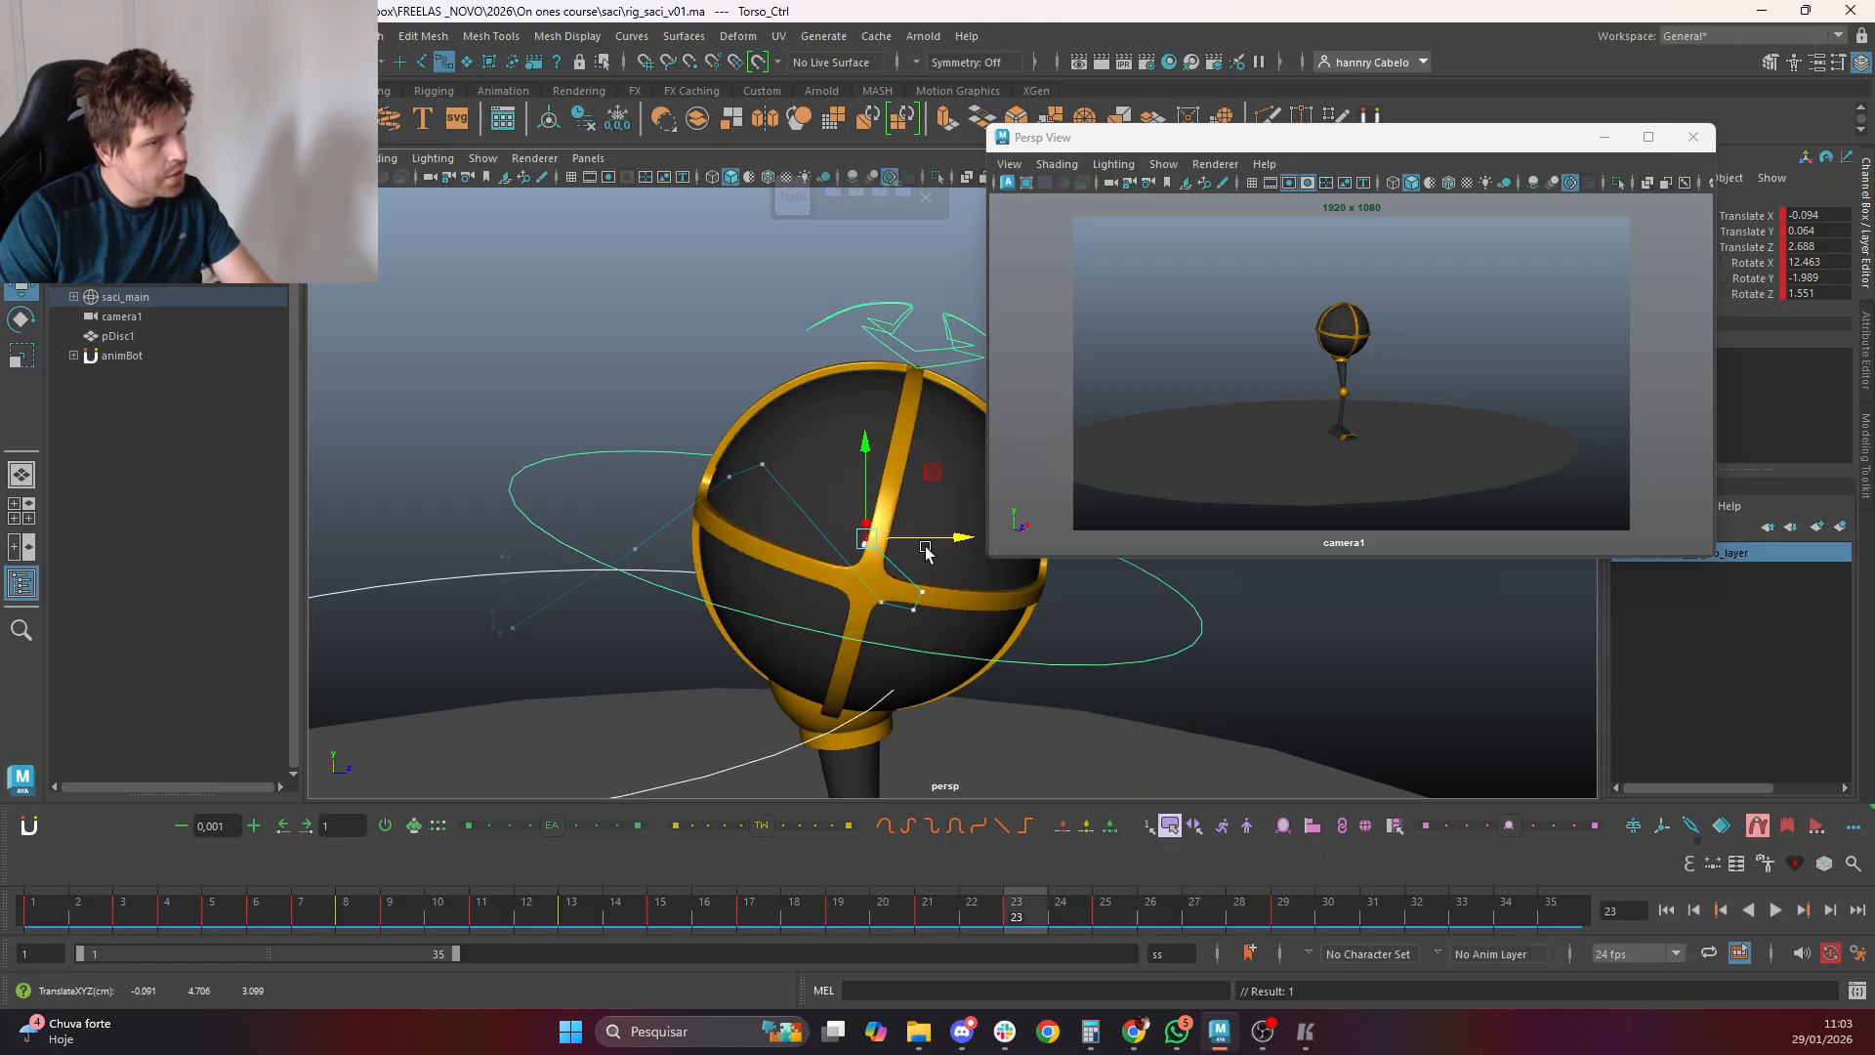
Nudge the torso control forward at frame 23, to 2.732 in Translate Z, and check it against the following keys
{"action": "scroll", "coordinate": [967, 595], "scroll_direction": "up", "scroll_amount": 8}
{"action": "left_click_drag", "start_coordinate": [799, 625], "coordinate": [816, 626]}
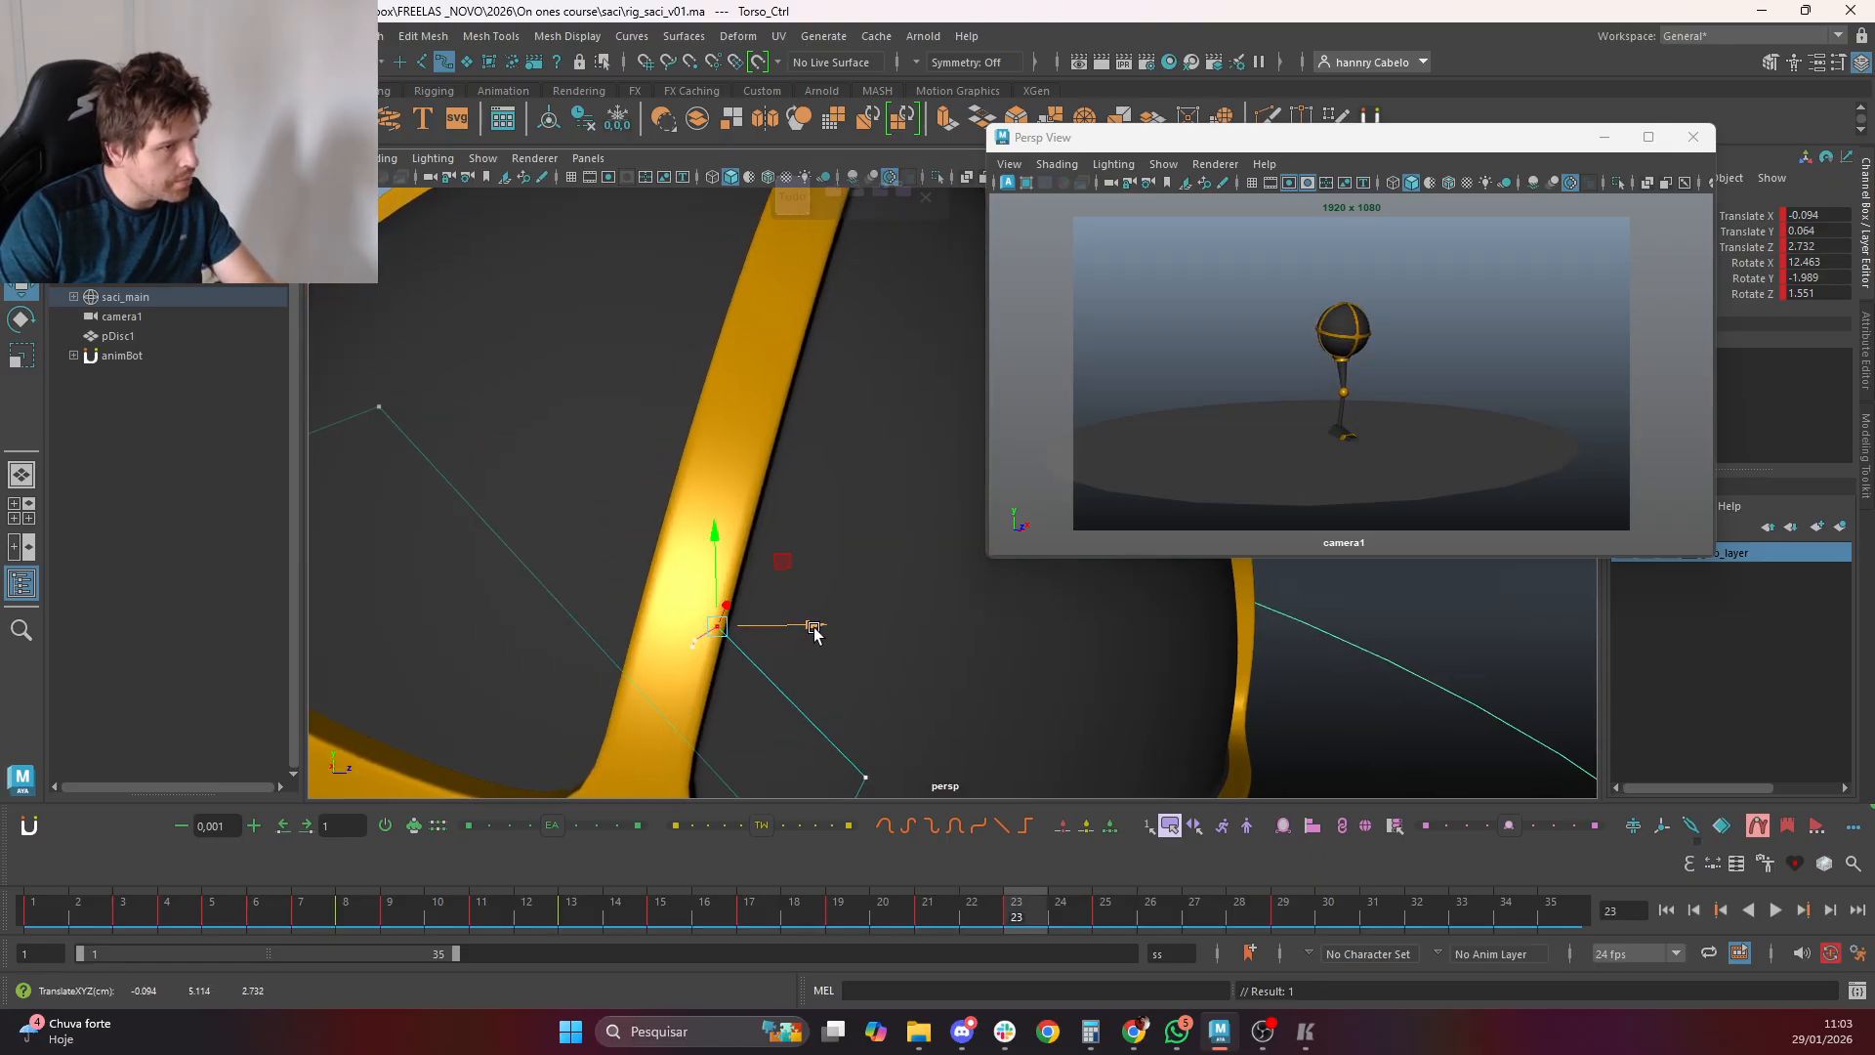
{"action": "key", "text": "period"}
{"action": "key", "text": "period"}
{"action": "key", "text": "period"}
Step back and forth through the keys to review the torso's motion trail and spacing through to frame 29
{"action": "key", "text": "comma"}
{"action": "key", "text": "comma"}
{"action": "key", "text": "comma"}
{"action": "key", "text": "comma"}
{"action": "key", "text": "comma"}
{"action": "key", "text": "comma"}
{"action": "key", "text": "comma"}
{"action": "key", "text": "comma"}
{"action": "key", "text": "comma"}
{"action": "key", "text": "comma"}
{"action": "key", "text": "comma"}
{"action": "key", "text": "comma"}
{"action": "key", "text": "comma"}
{"action": "key", "text": "comma"}
{"action": "key", "text": "comma"}
{"action": "key", "text": "comma"}
{"action": "key", "text": "comma"}
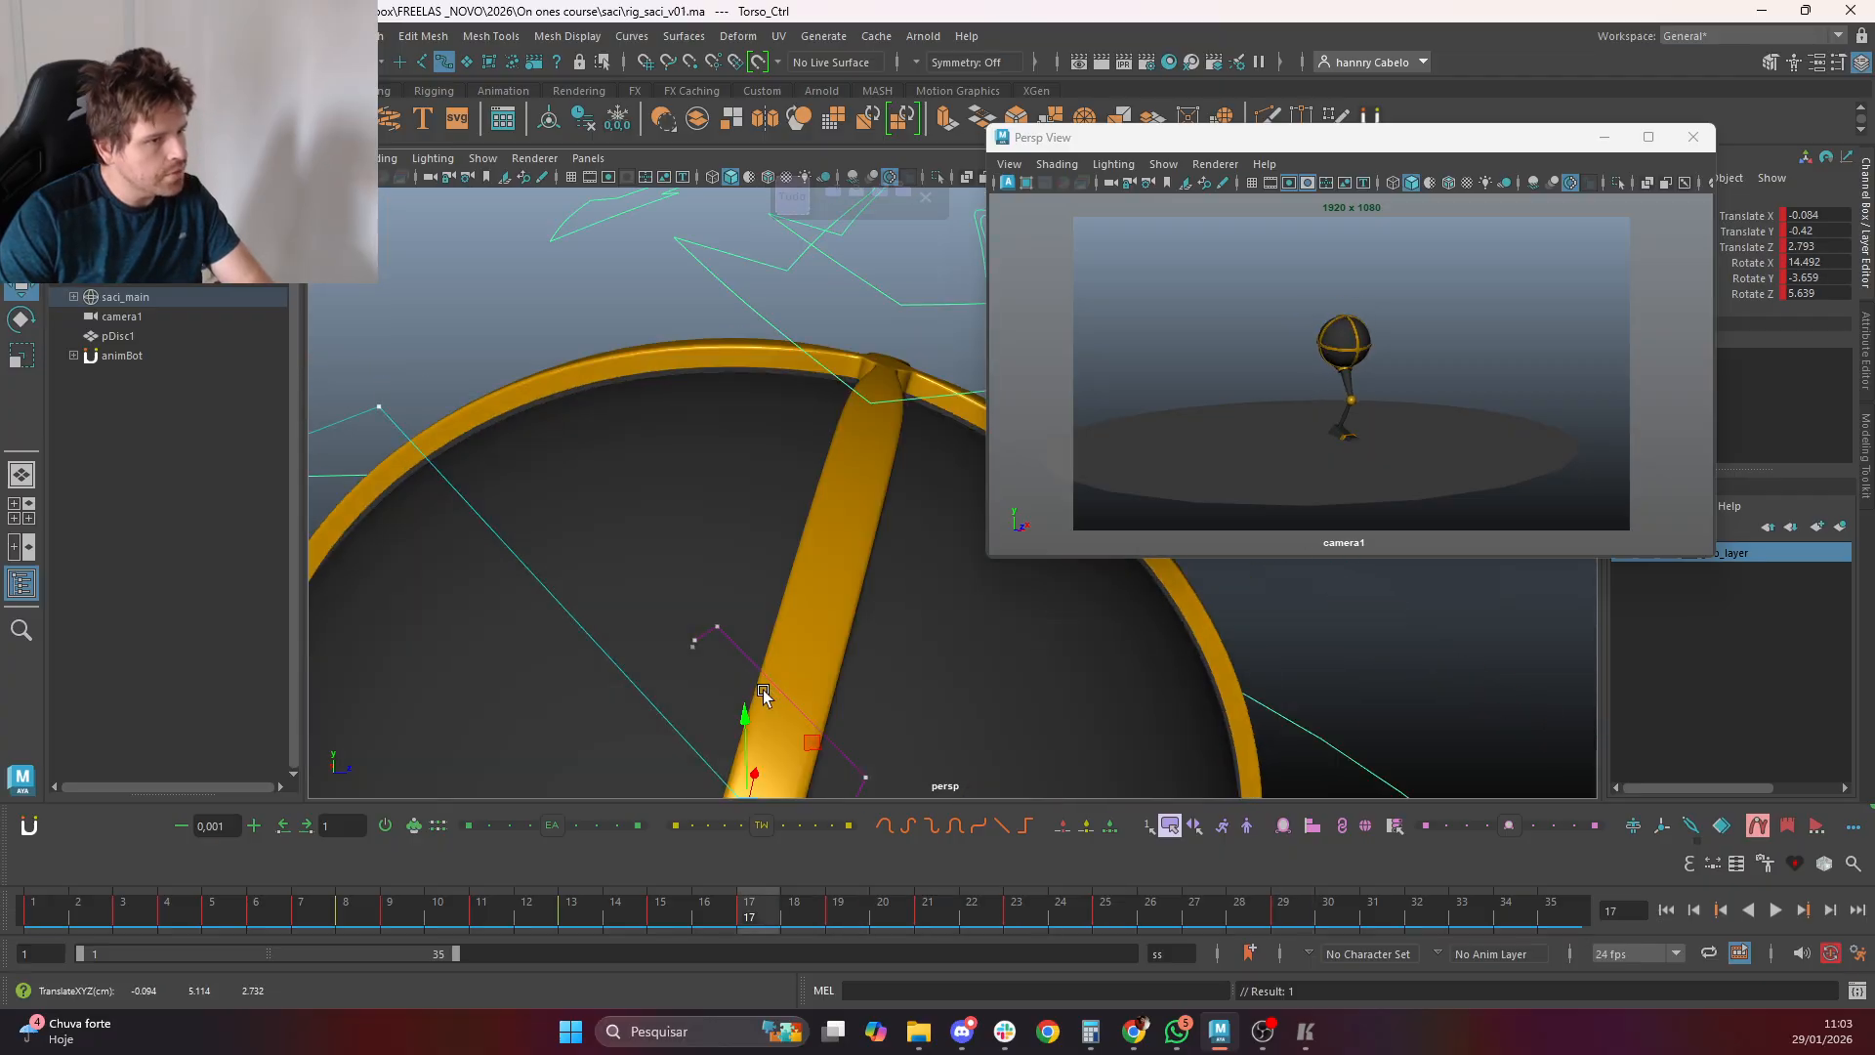
{"action": "key", "text": "period"}
{"action": "key", "text": "period"}
{"action": "key", "text": "period"}
{"action": "key", "text": "period"}
{"action": "key", "text": "period"}
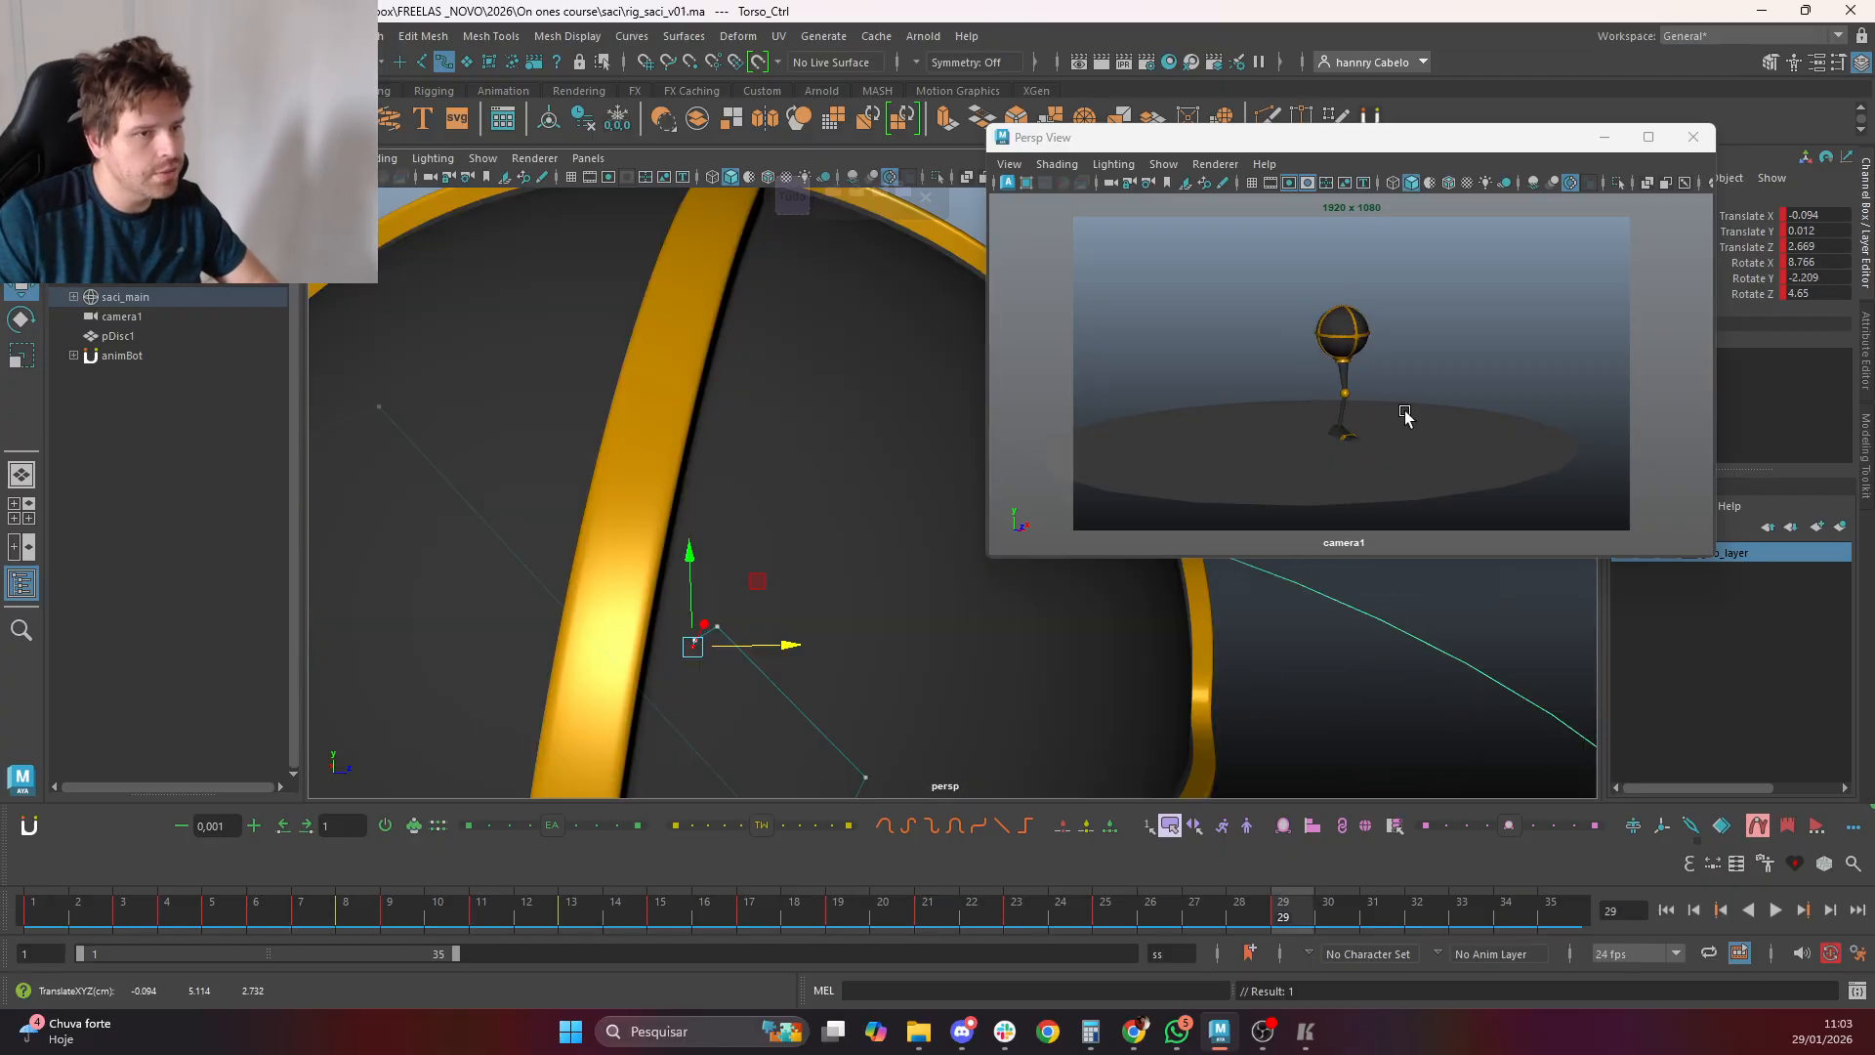
Deselect the torso control, playblast the hop animation, and review onfire_rig_saci_v14.mov in the external video player
{"action": "left_click", "coordinate": [1509, 402]}
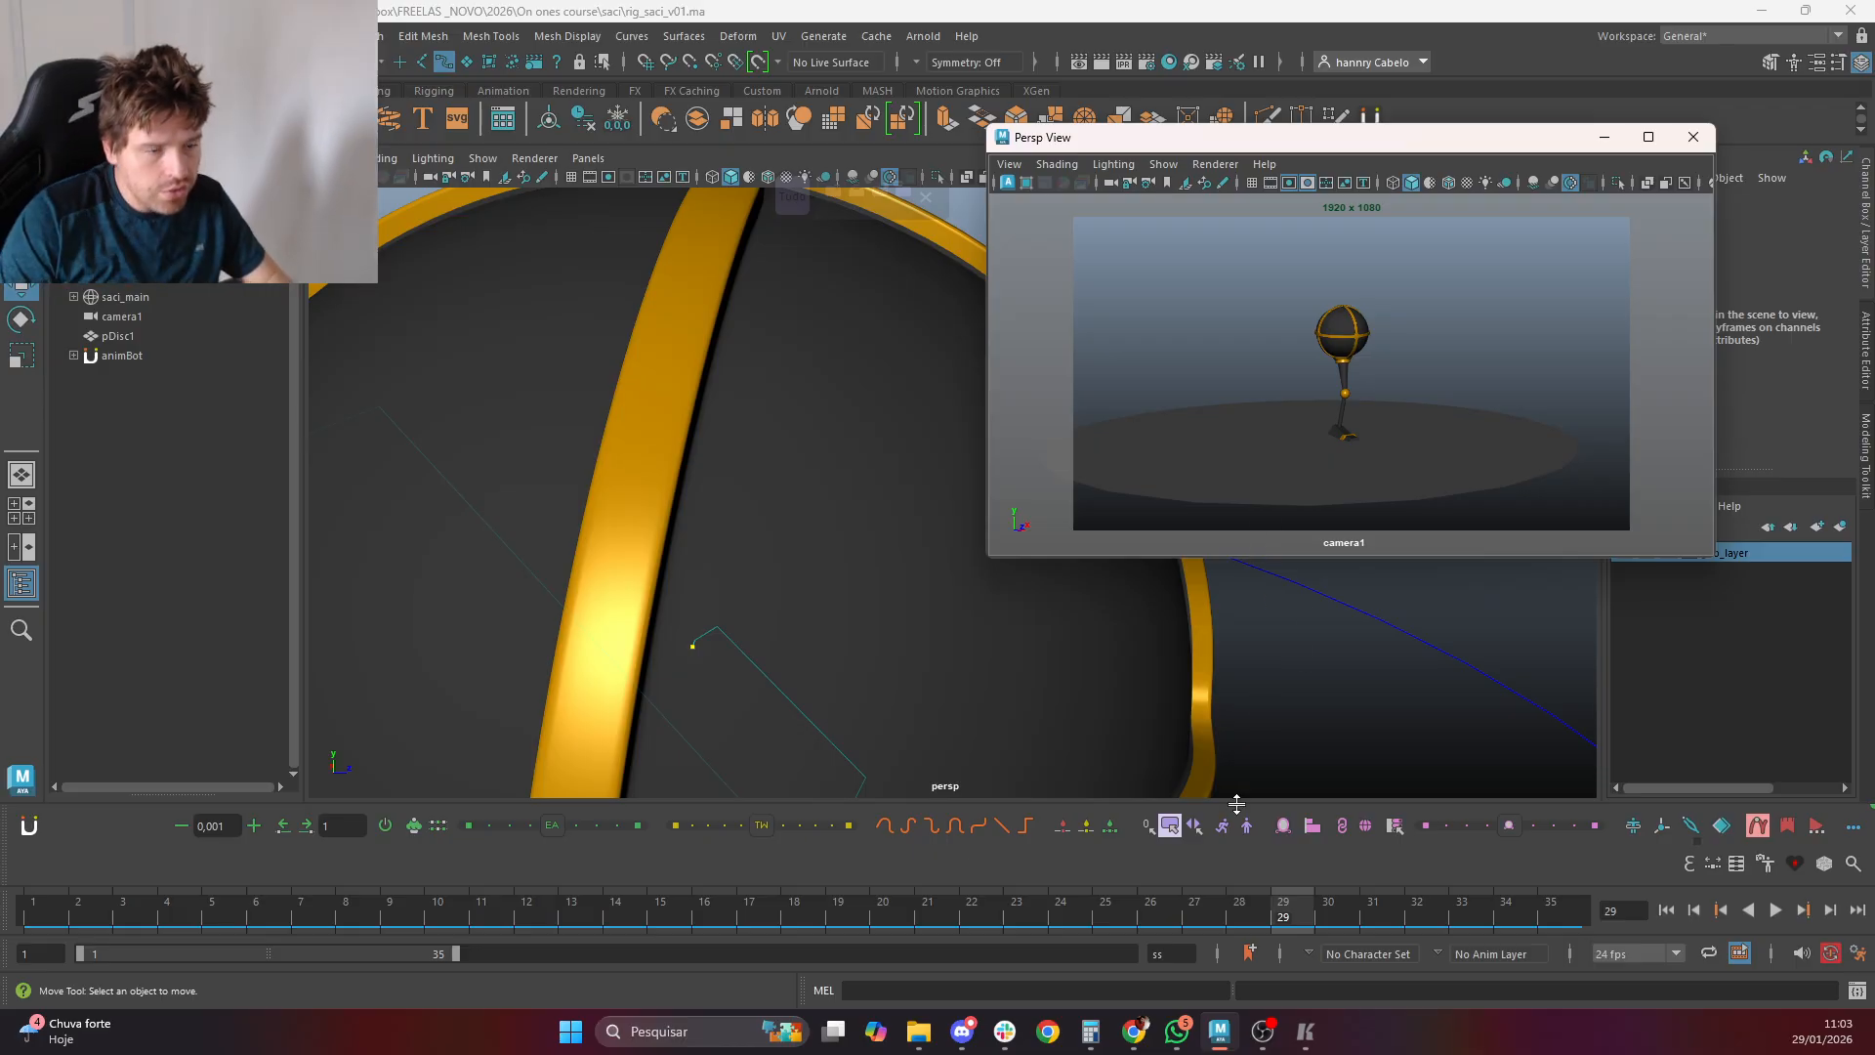
{"action": "scroll", "coordinate": [836, 635], "scroll_direction": "down", "scroll_amount": 2}
{"action": "scroll", "coordinate": [836, 635], "scroll_direction": "down", "scroll_amount": 5}
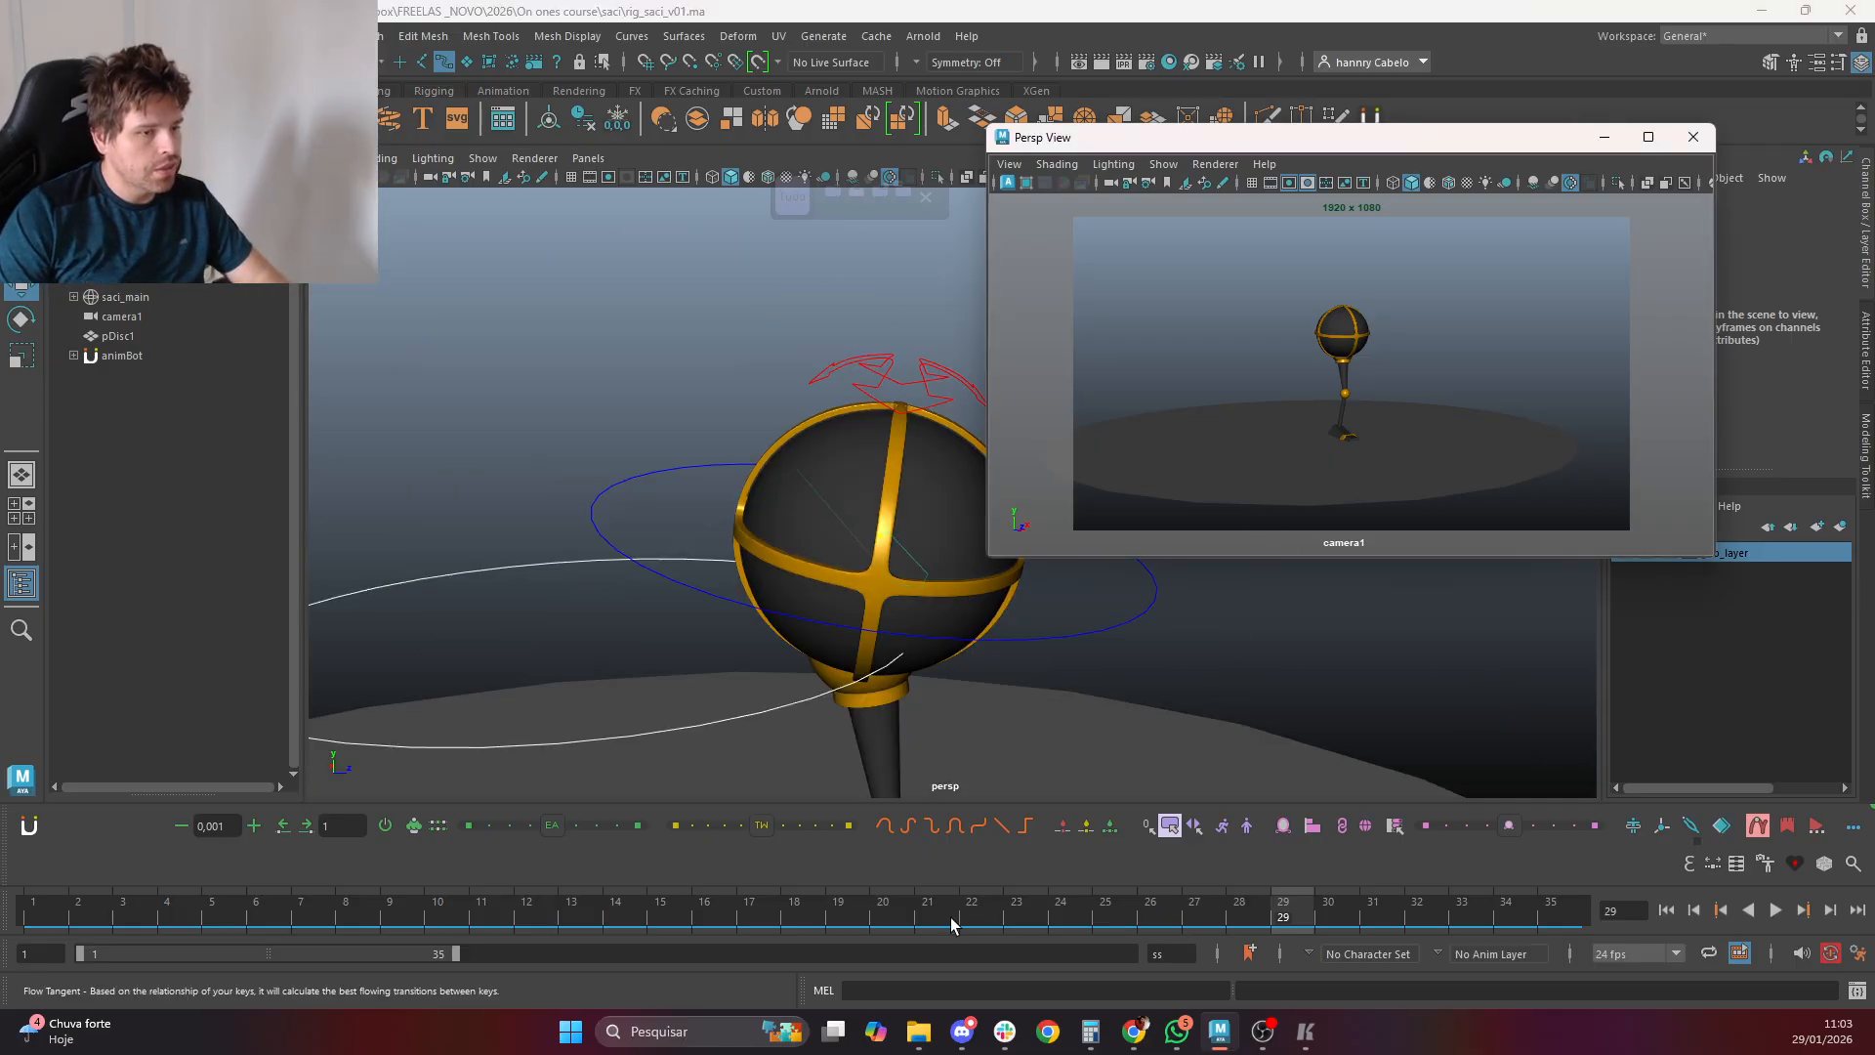
{"action": "right_click", "coordinate": [1130, 920]}
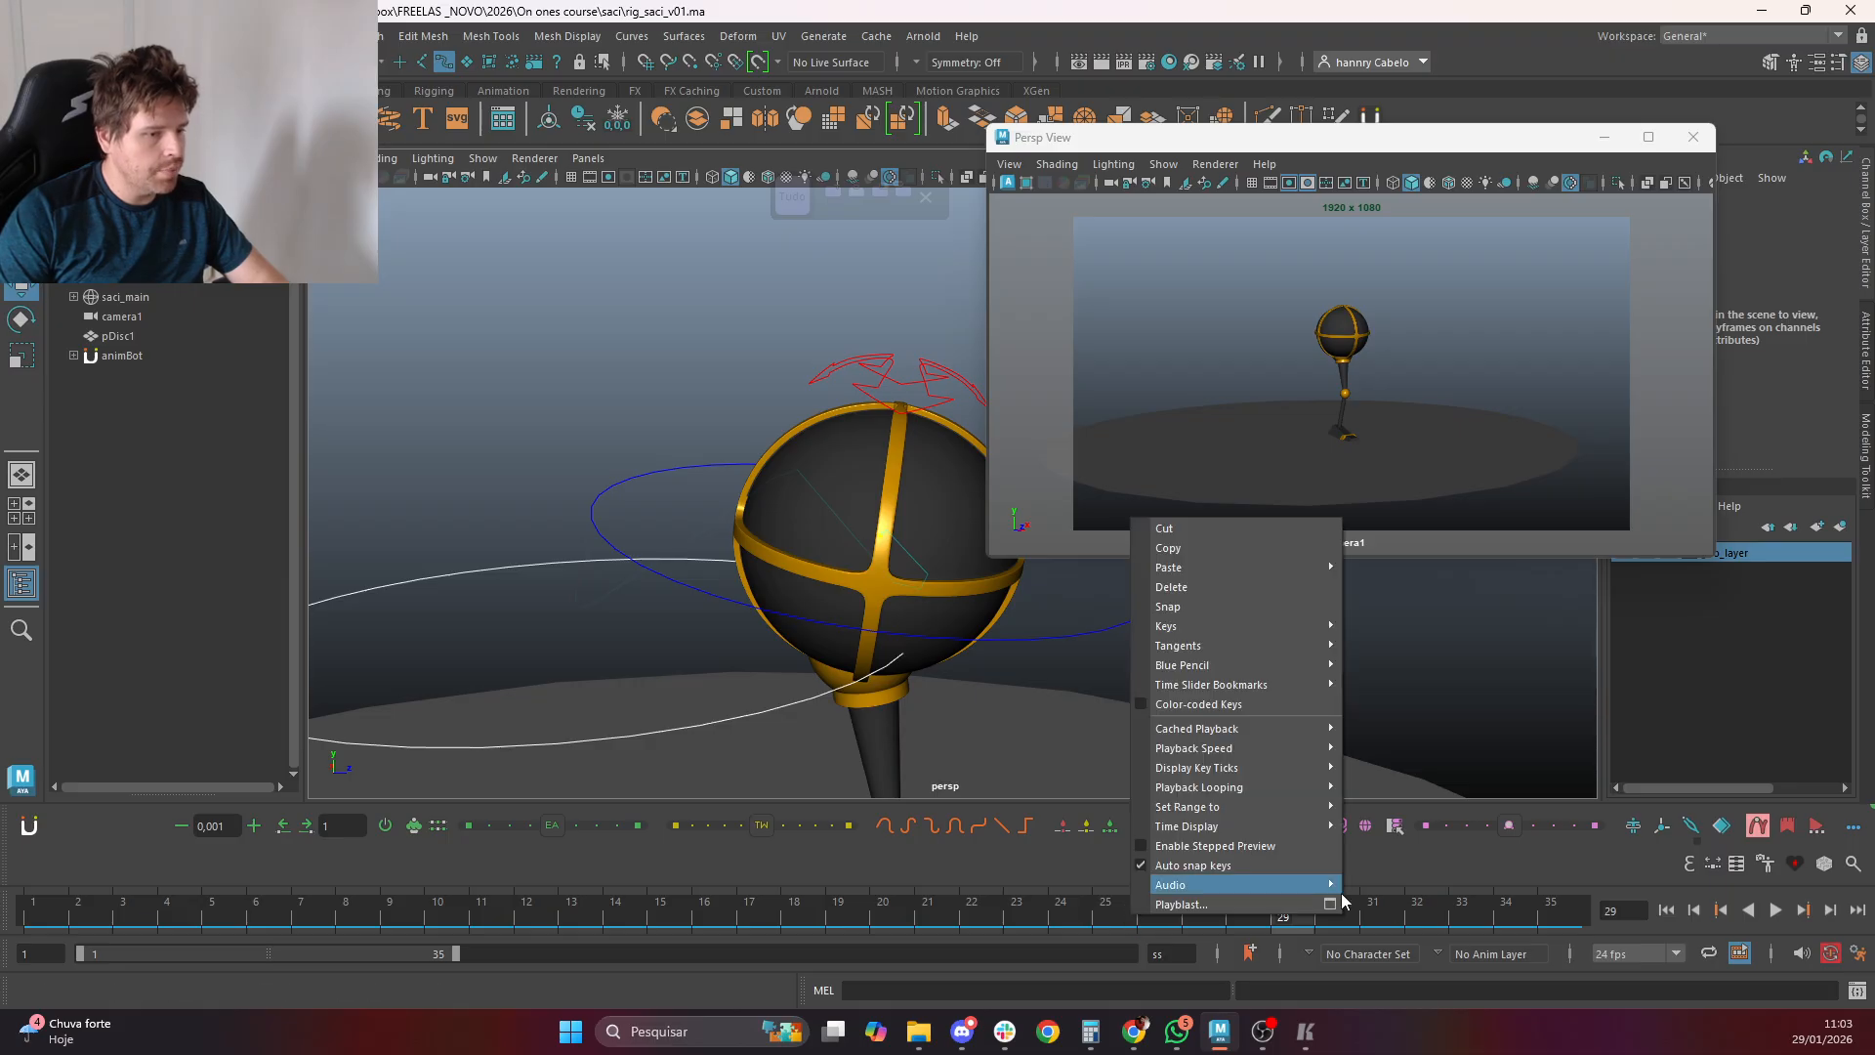
{"action": "right_click", "coordinate": [1343, 902]}
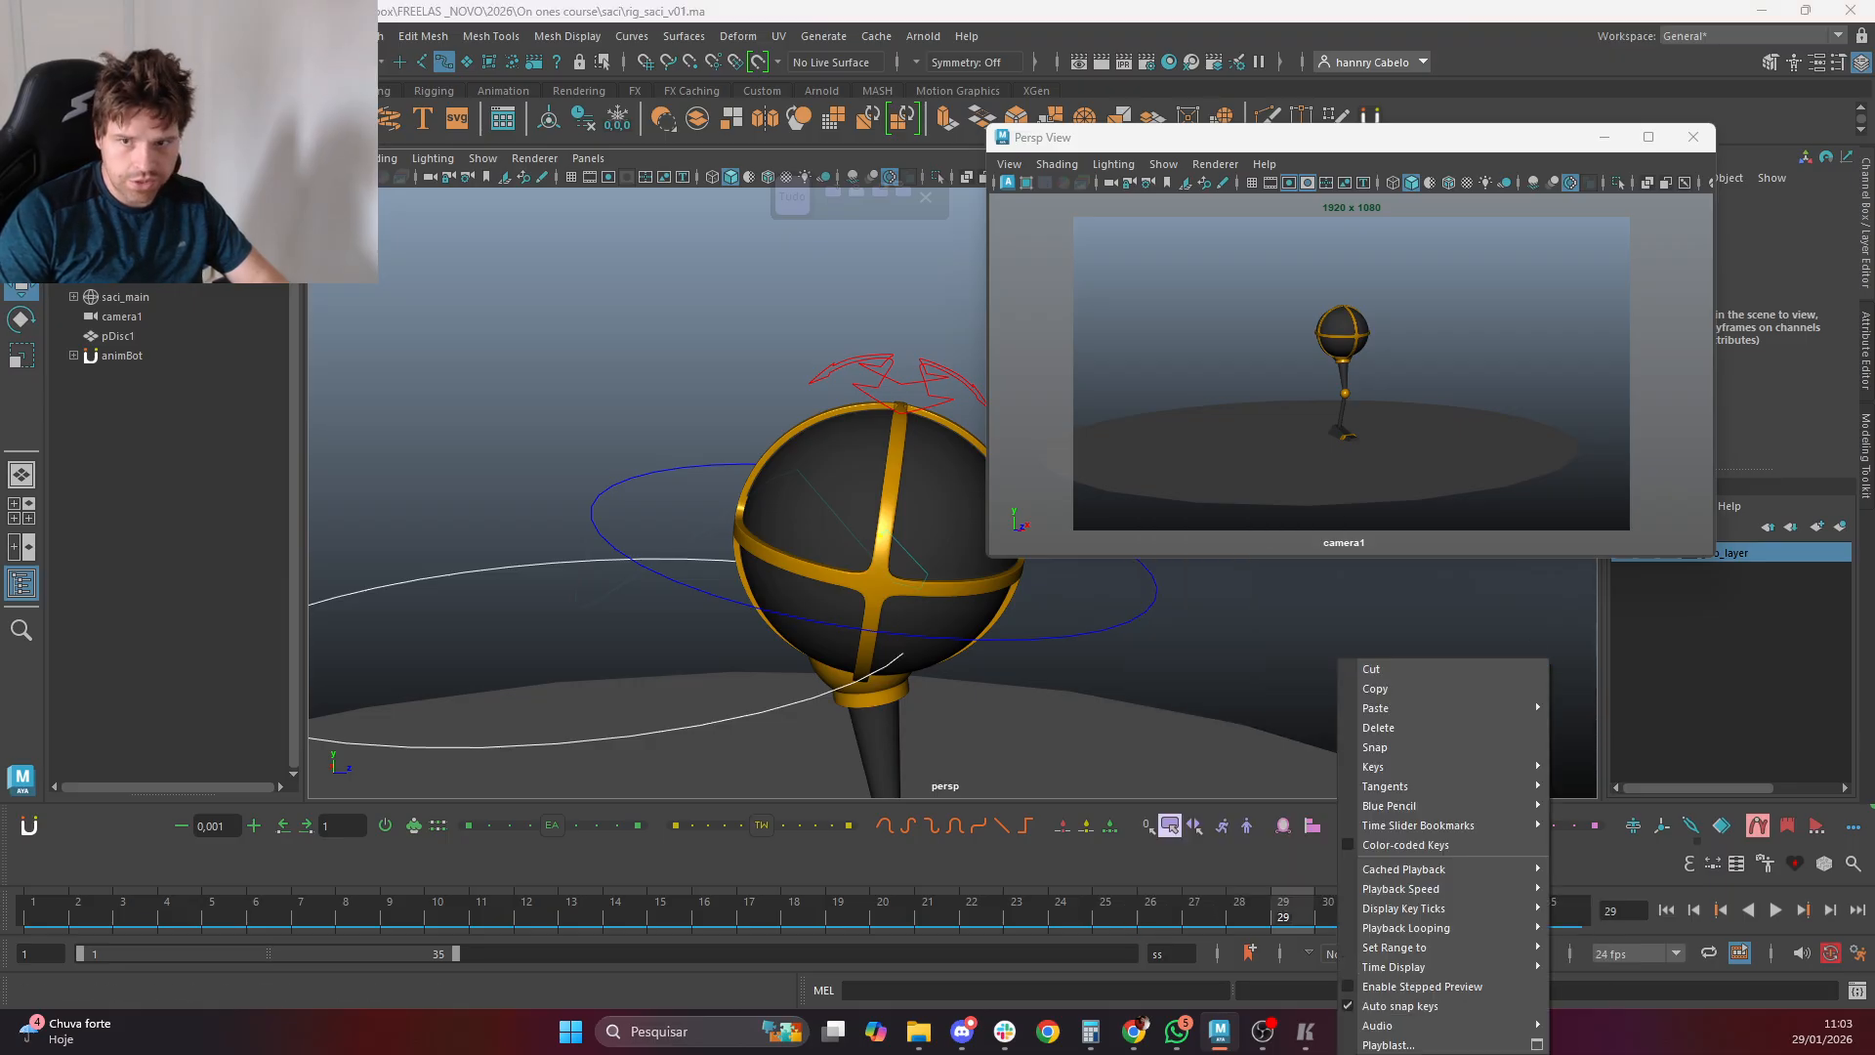
{"action": "left_click", "coordinate": [1537, 1045]}
{"action": "right_click", "coordinate": [1327, 901]}
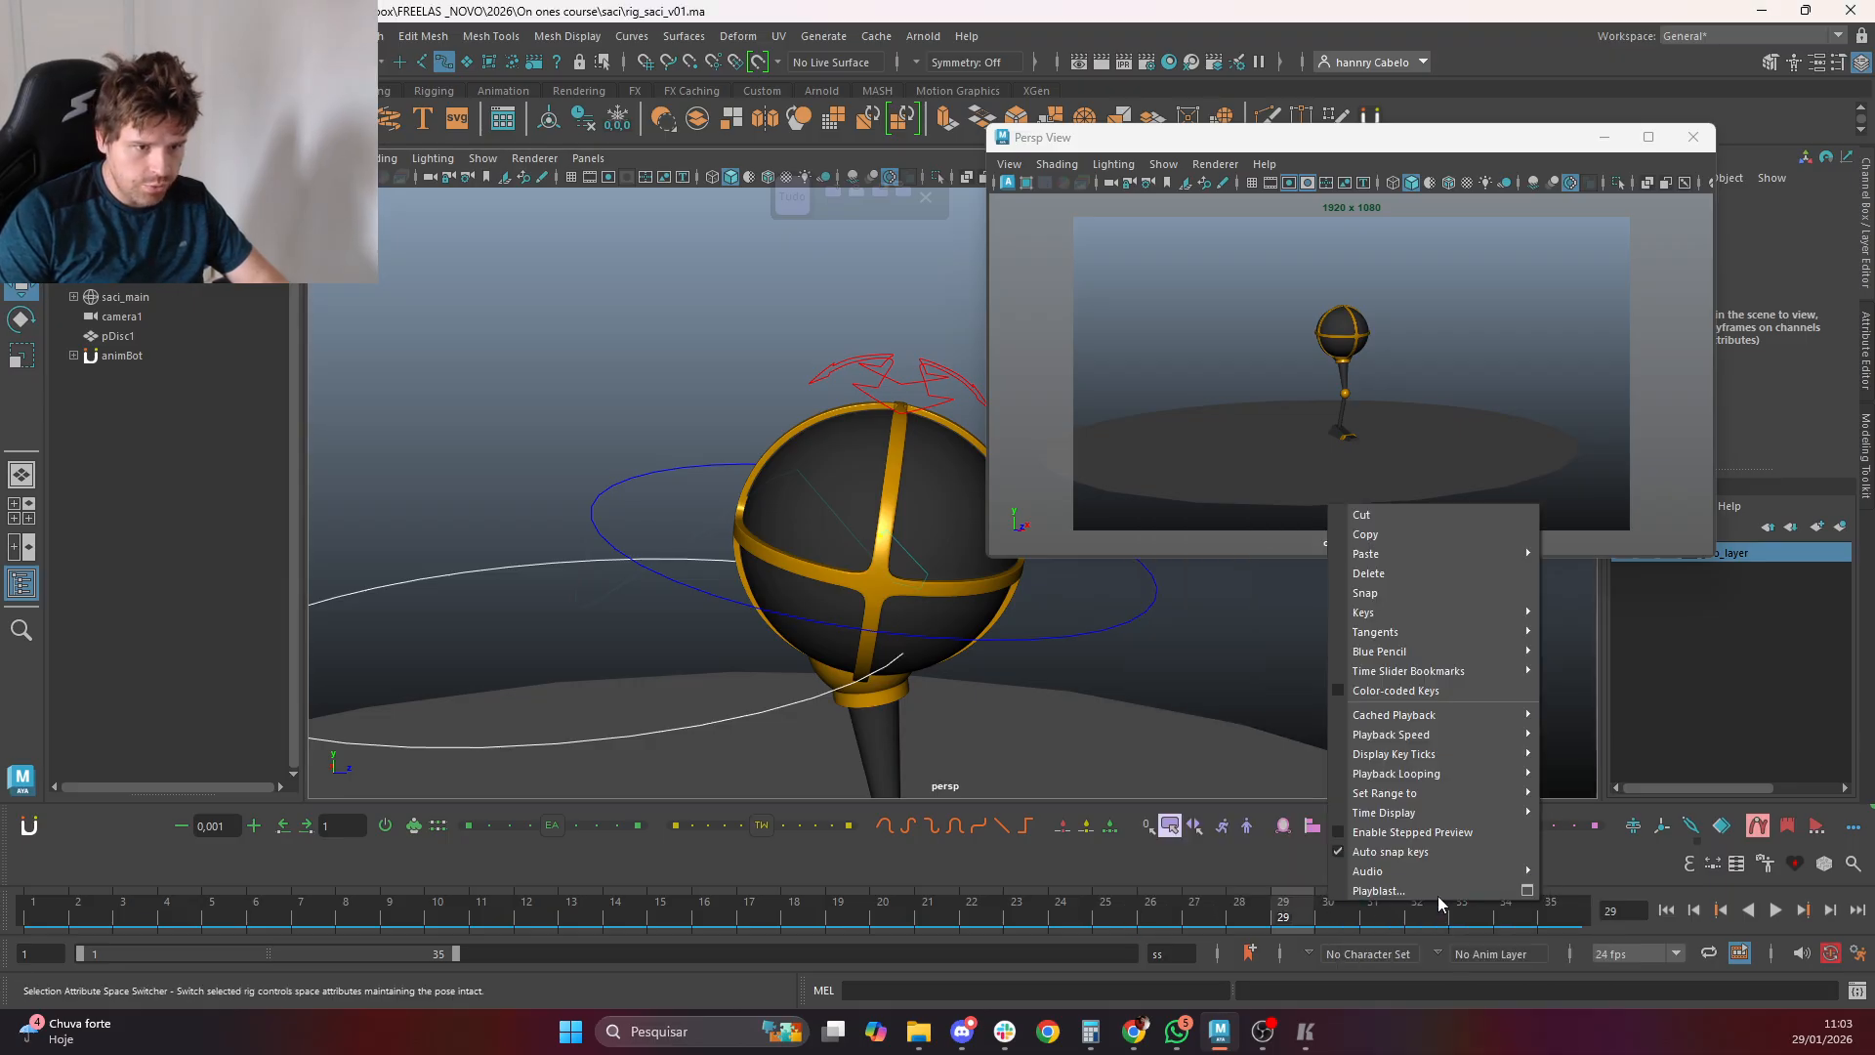
{"action": "left_click", "coordinate": [1536, 892]}
{"action": "scroll", "coordinate": [953, 504], "scroll_direction": "down", "scroll_amount": 5}
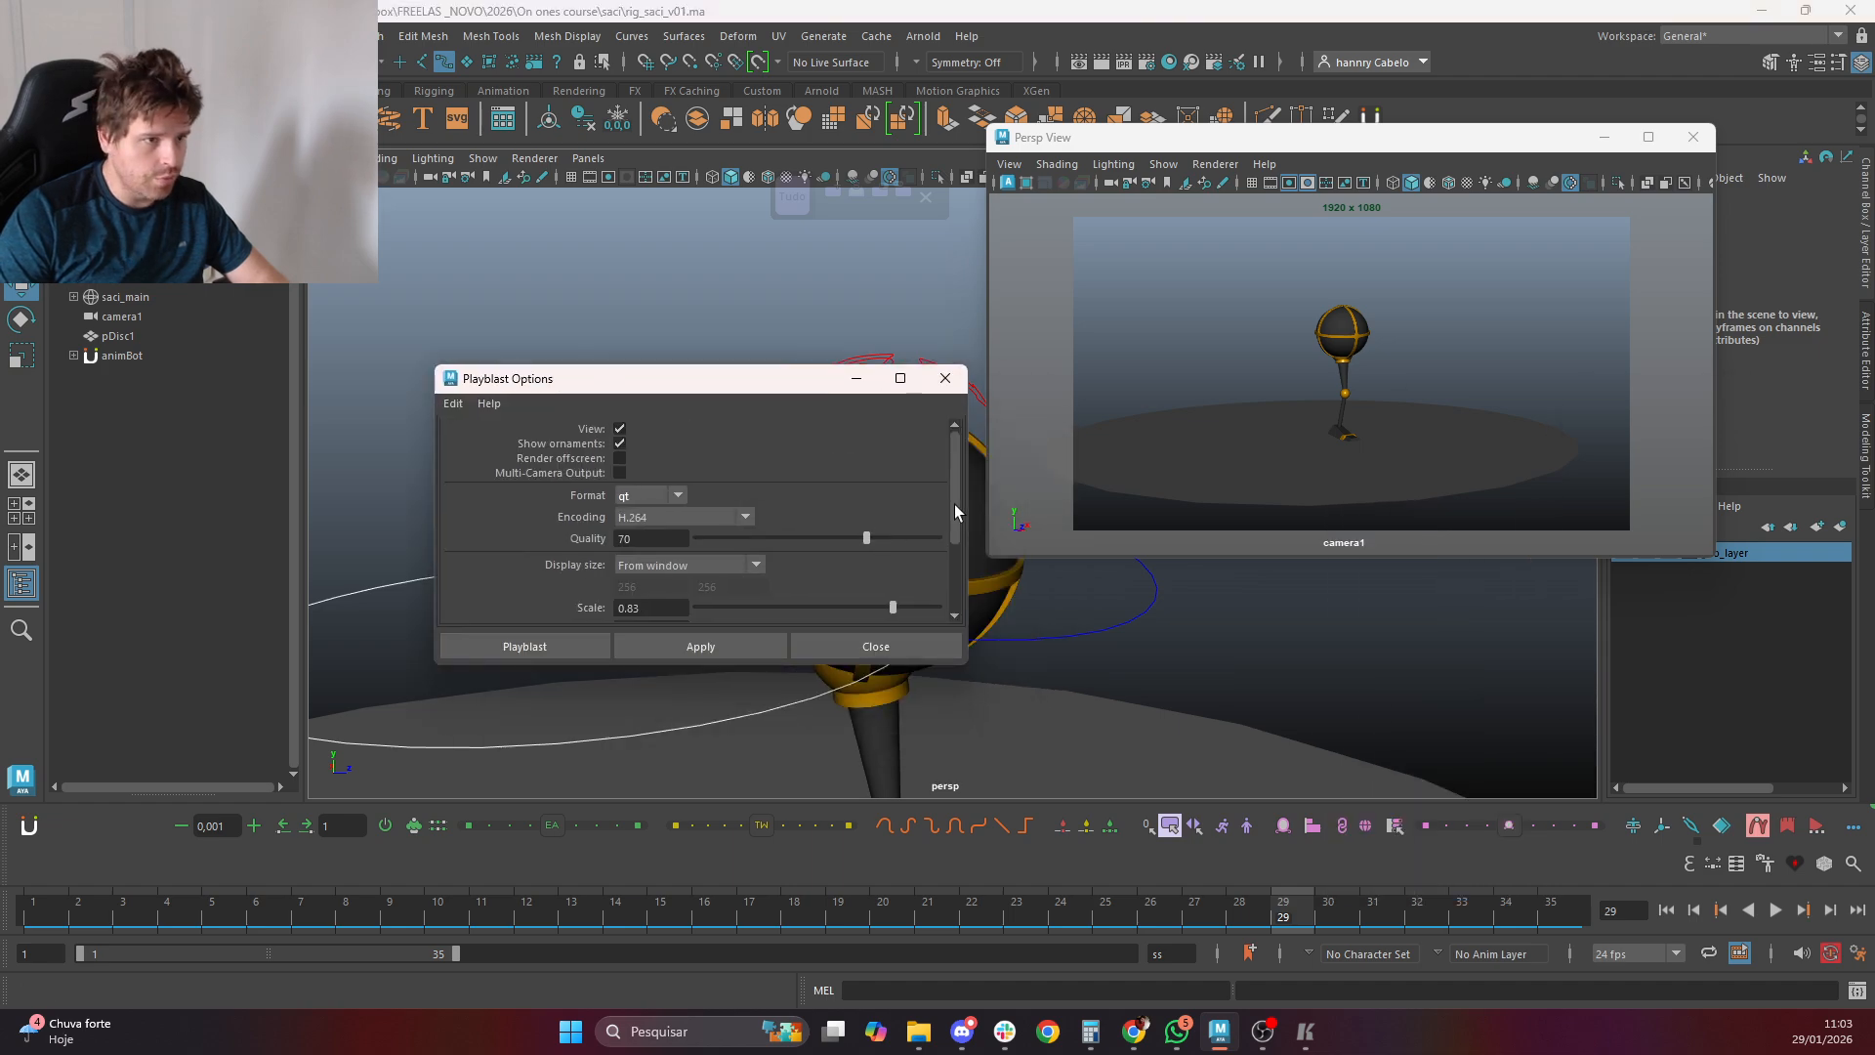
{"action": "left_click", "coordinate": [490, 648]}
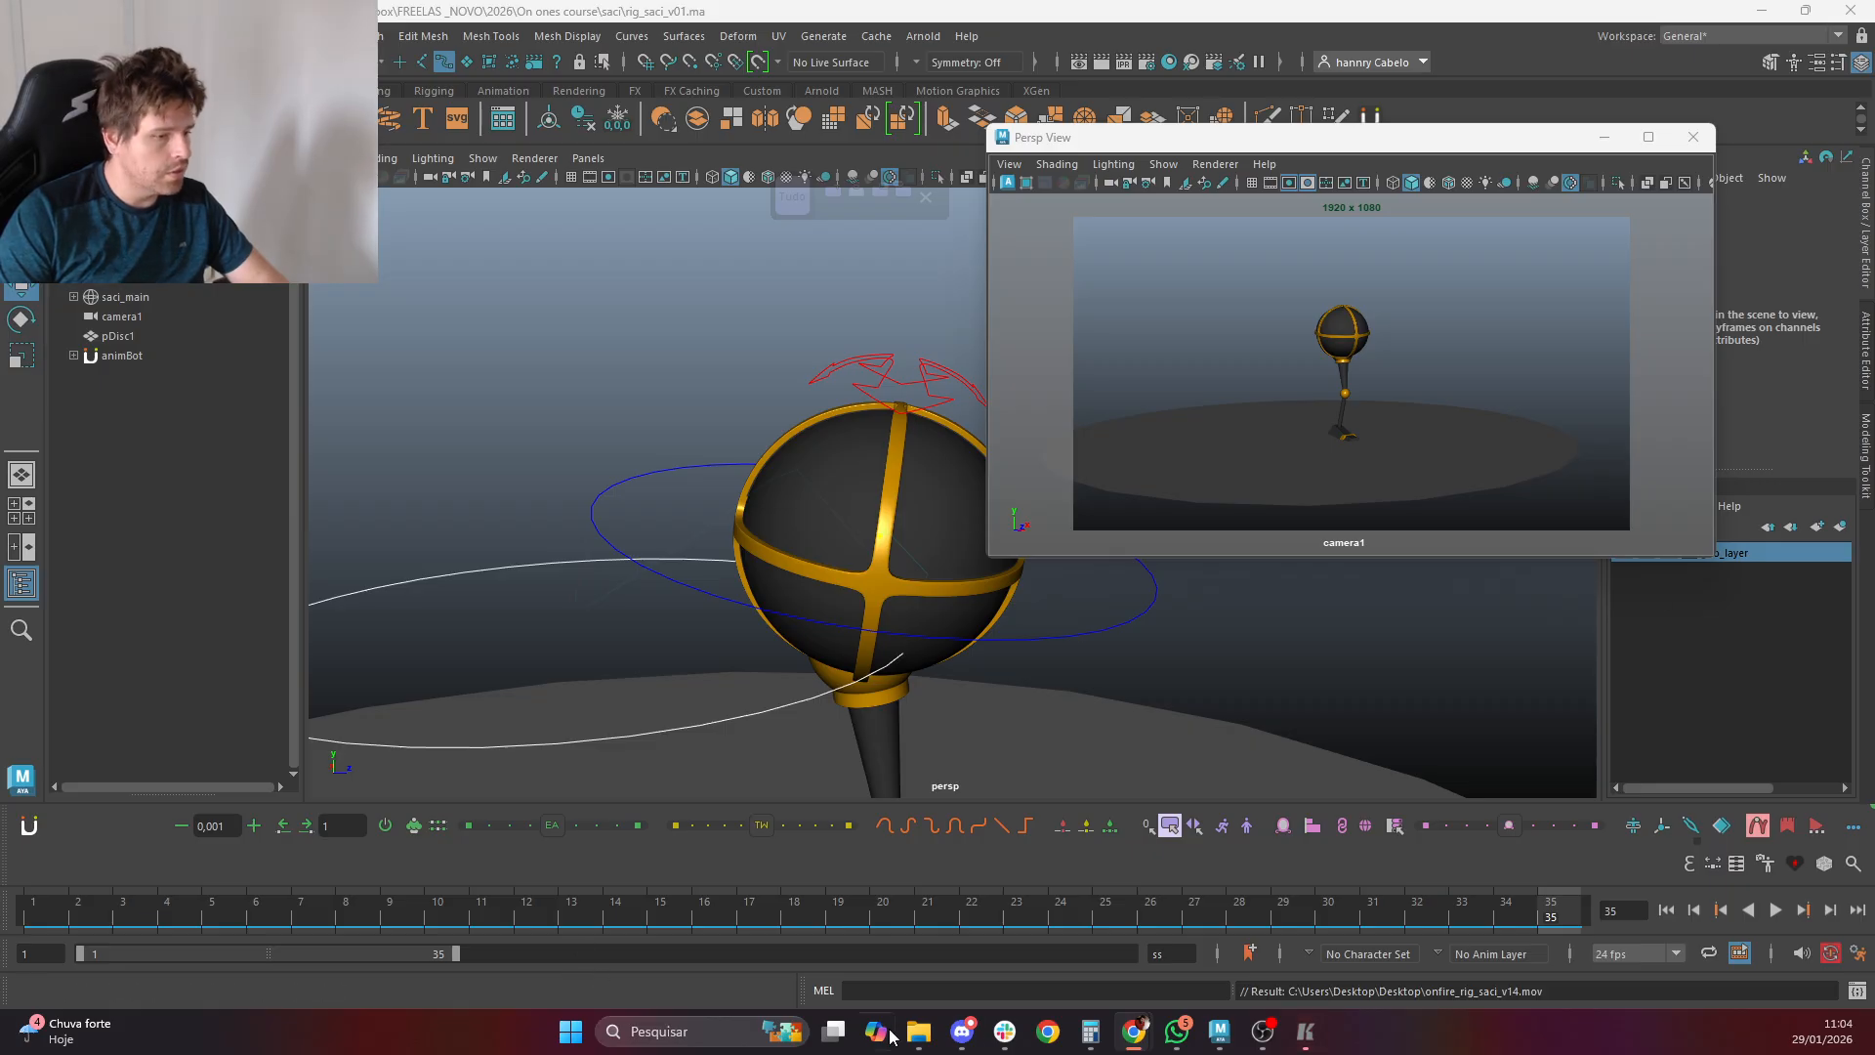
{"action": "left_click", "coordinate": [1313, 1037]}
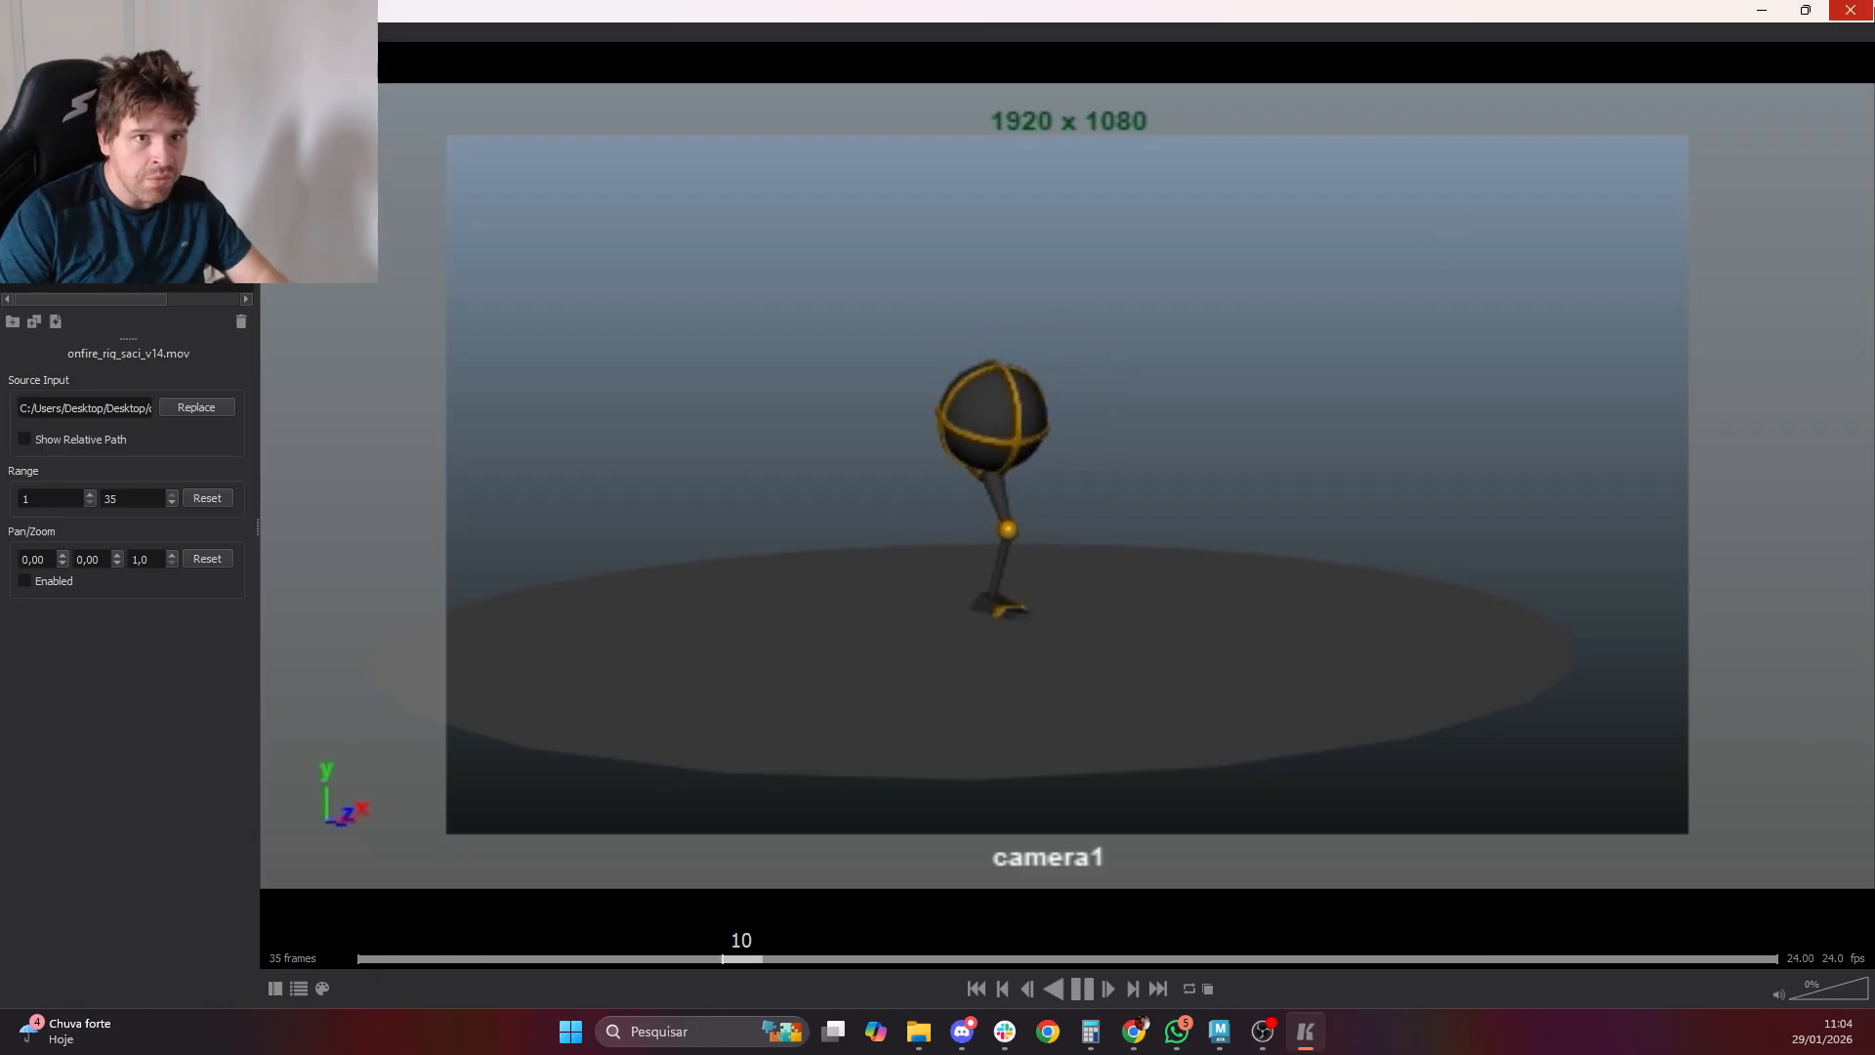
{"action": "left_click", "coordinate": [1851, 9]}
Select and frame the leg IK control at the foot, and turn on its motion trail
{"action": "scroll", "coordinate": [740, 561], "scroll_direction": "down", "scroll_amount": 5}
{"action": "middle_click_drag", "start_coordinate": [826, 738], "coordinate": [749, 606], "text": "alt"}
{"action": "scroll", "coordinate": [759, 672], "scroll_direction": "up", "scroll_amount": 4}
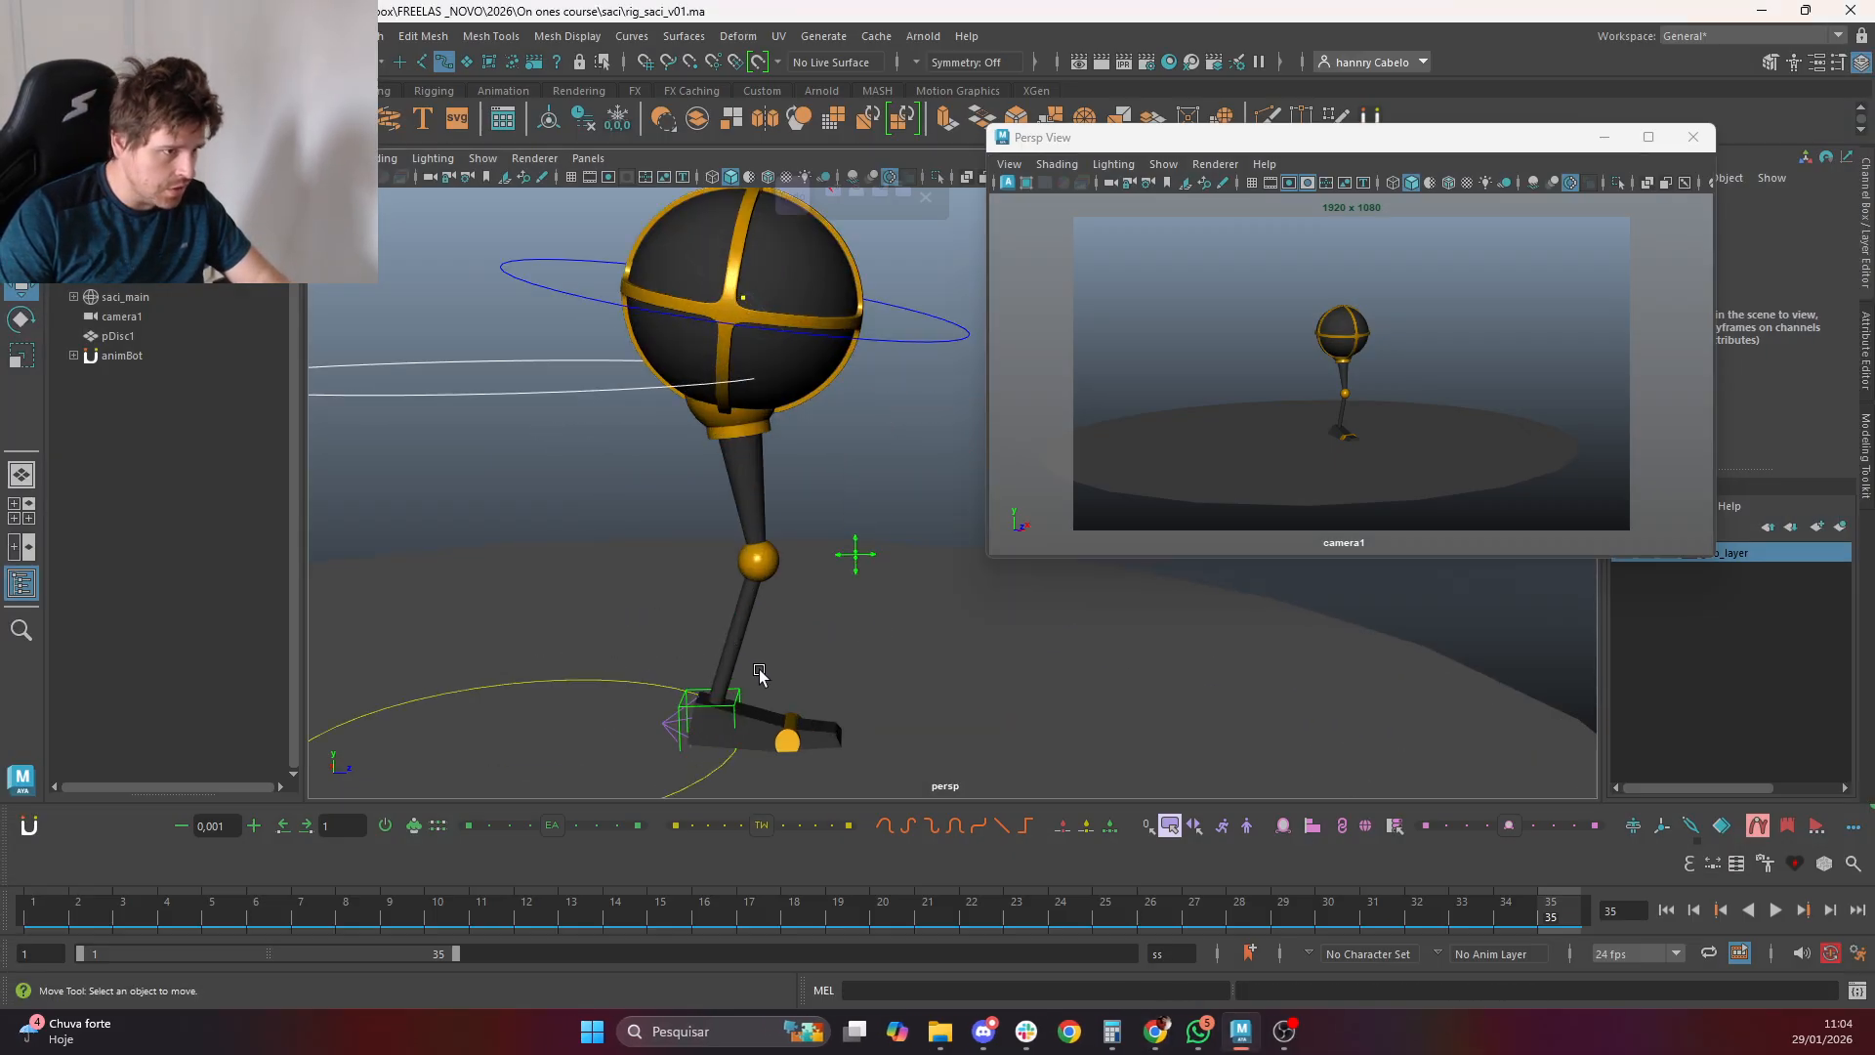
{"action": "left_click", "coordinate": [738, 700]}
{"action": "key", "text": "f"}
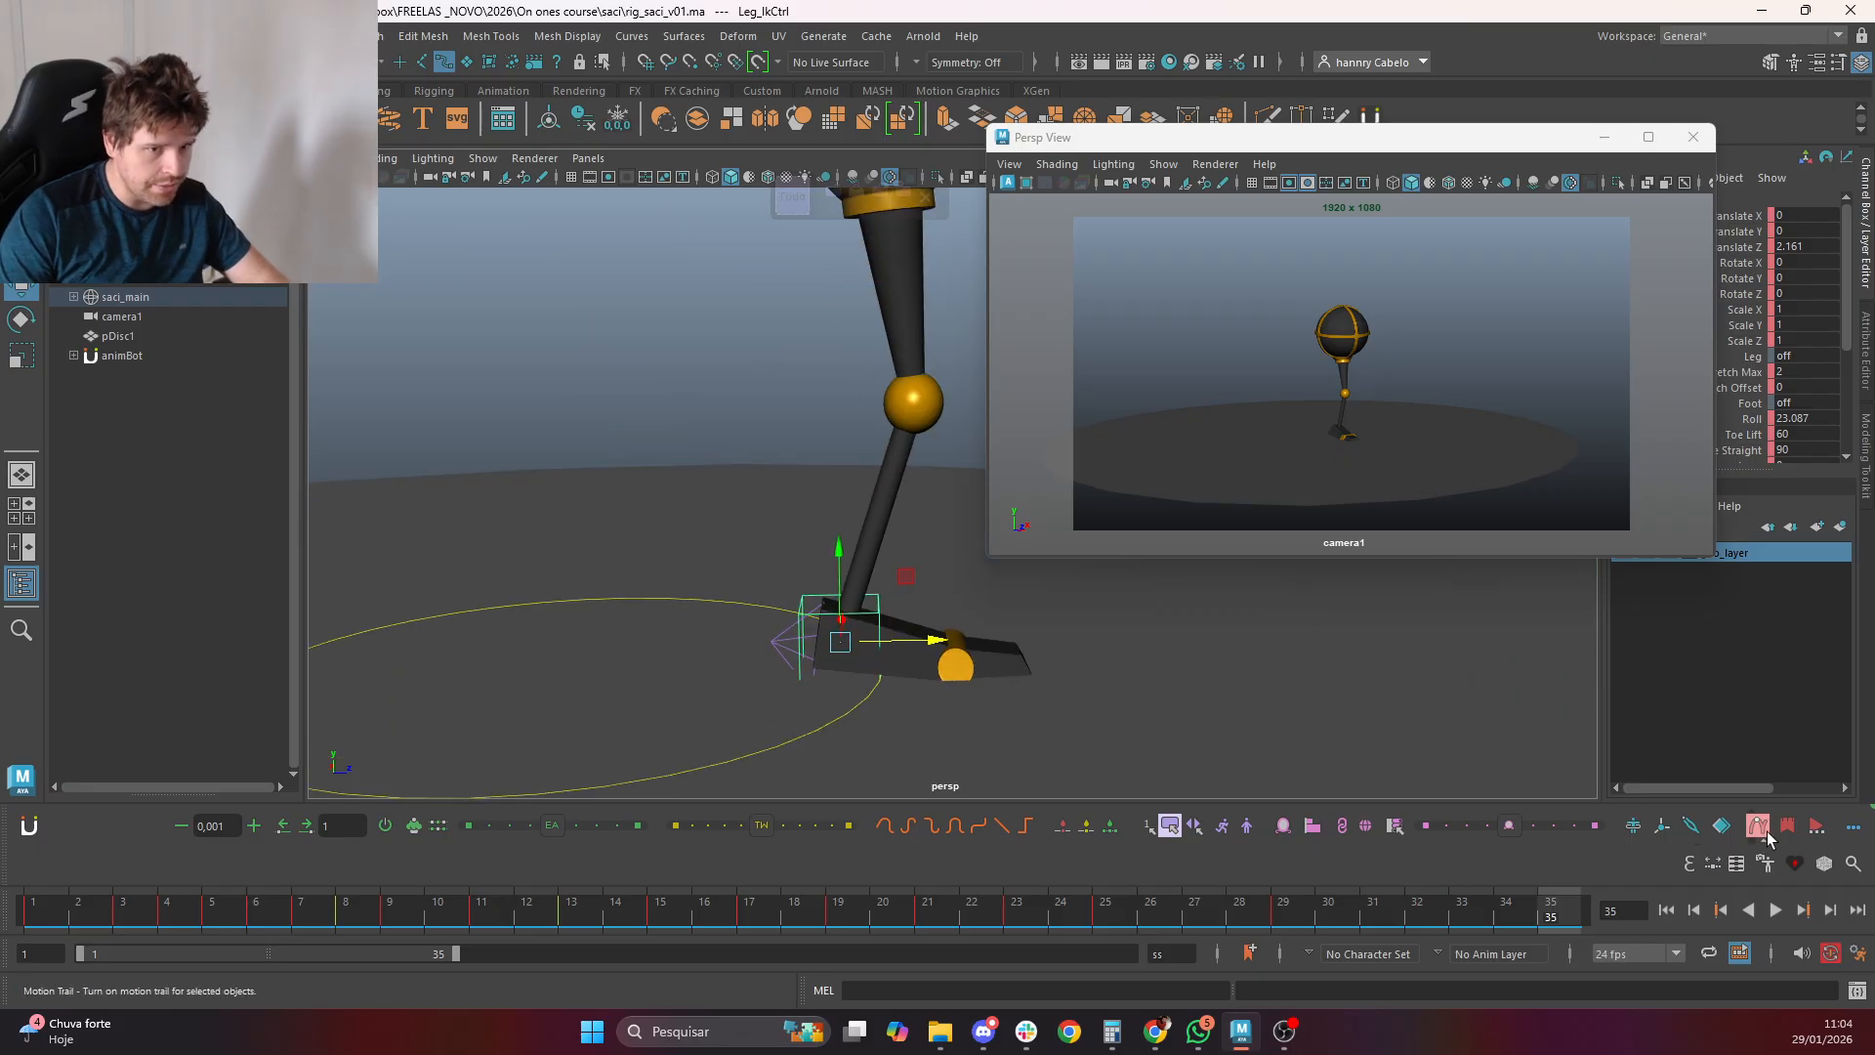
{"action": "left_click", "coordinate": [1760, 832]}
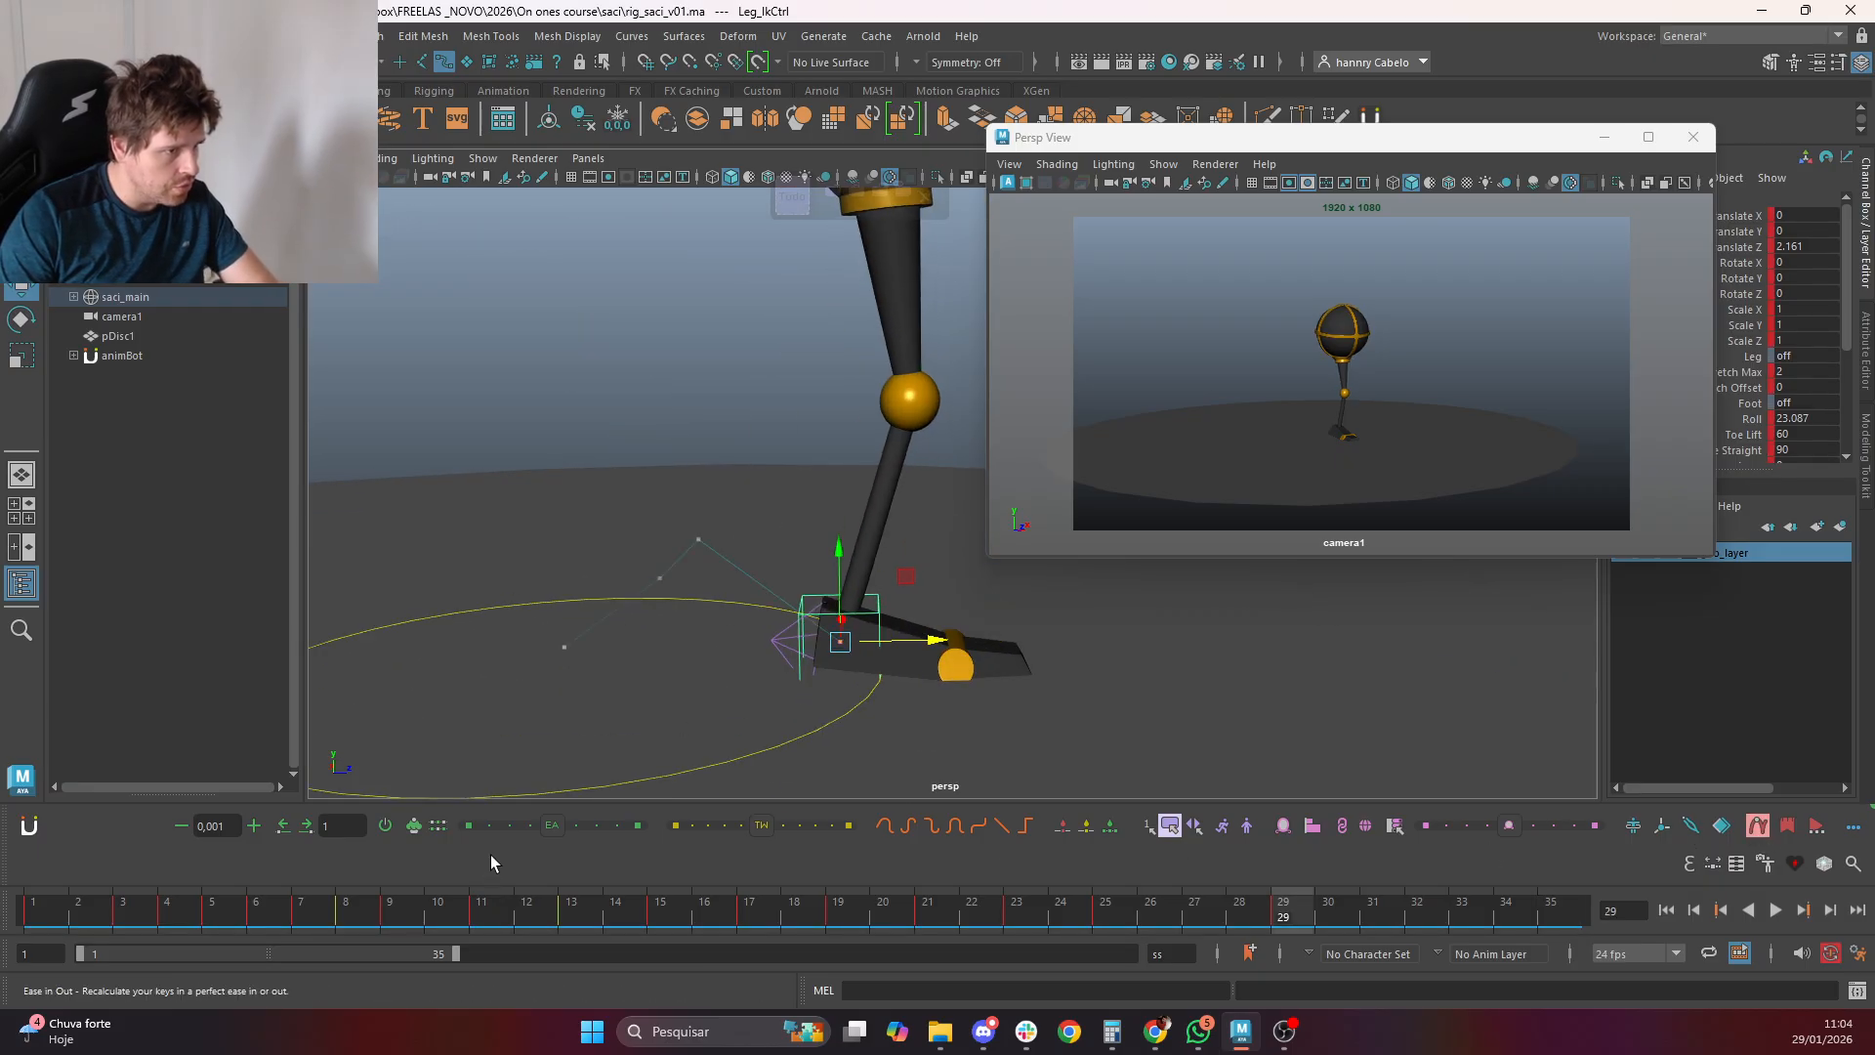
Move the leg IK control back and up at frame 13, to 0.773 in Translate Y and 0.631 in Z
{"action": "key", "text": "comma"}
{"action": "key", "text": "comma"}
{"action": "key", "text": "comma"}
{"action": "key", "text": "comma"}
{"action": "key", "text": "period"}
{"action": "key", "text": "period"}
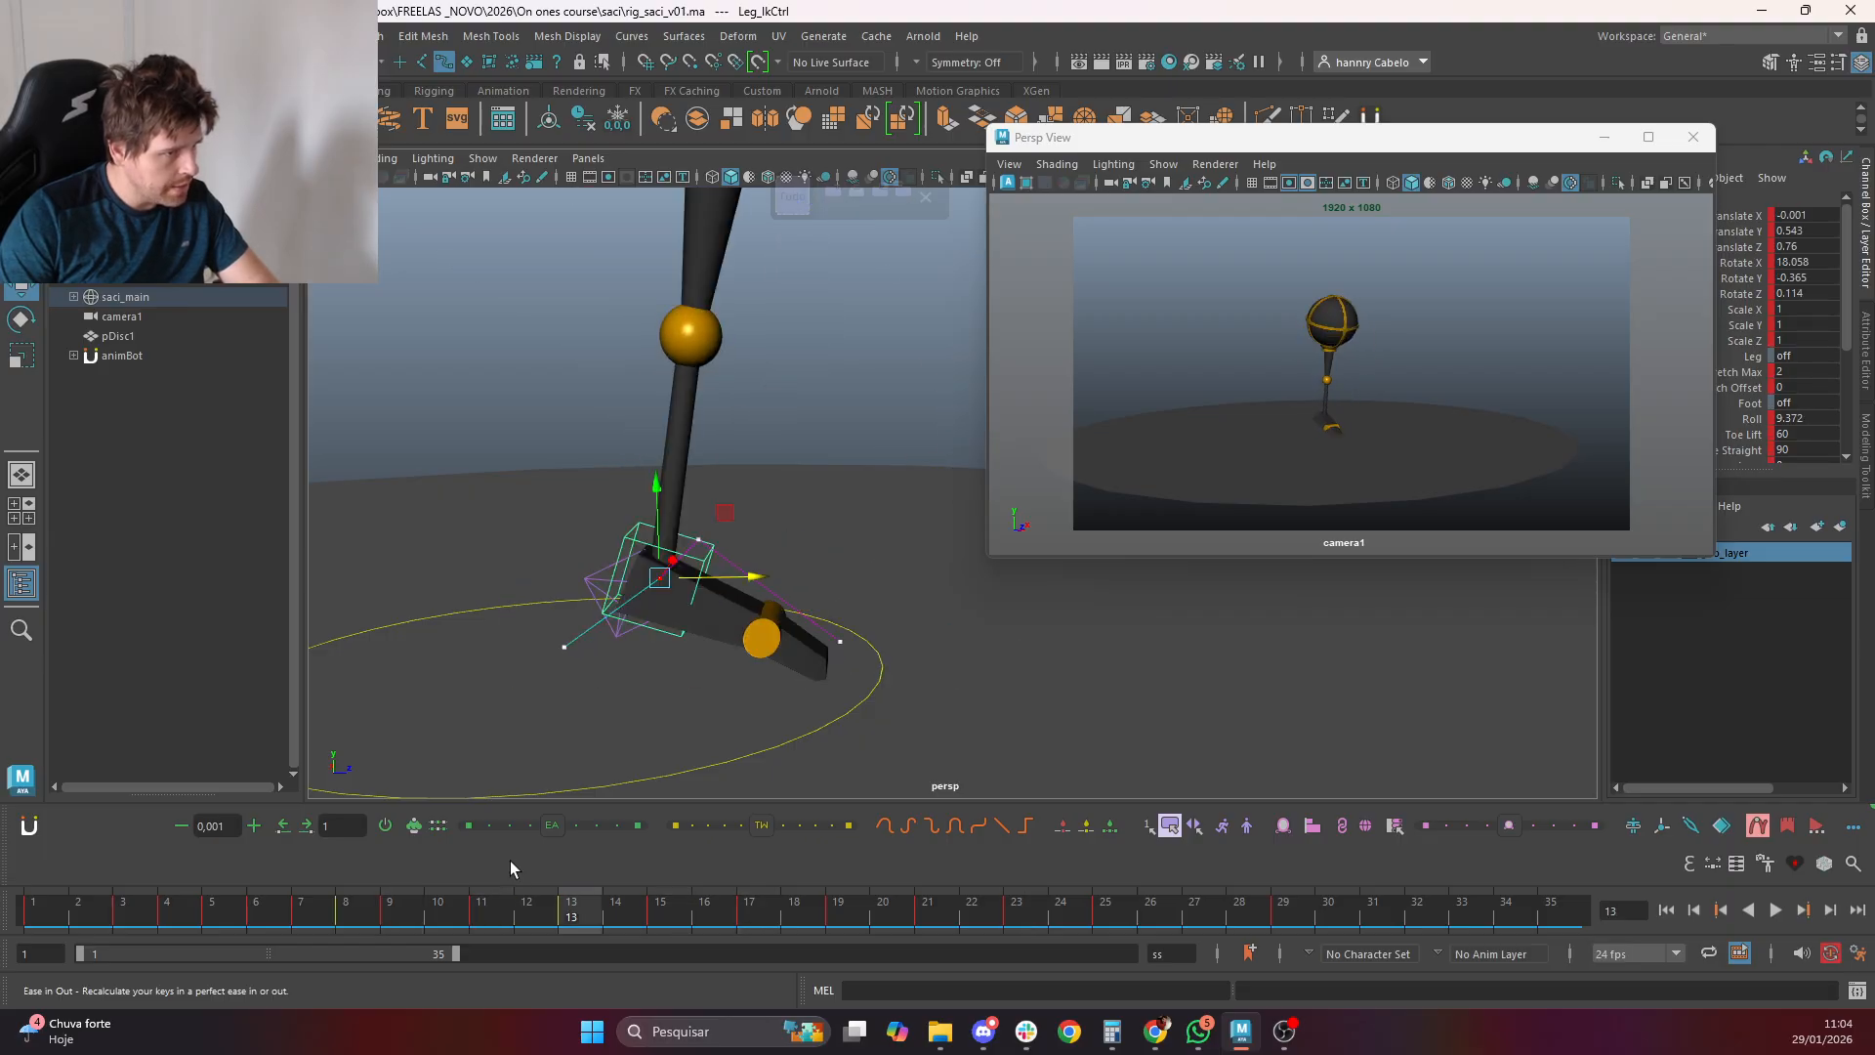
{"action": "left_click_drag", "start_coordinate": [749, 577], "coordinate": [732, 578]}
{"action": "left_click_drag", "start_coordinate": [640, 486], "coordinate": [640, 458]}
Tilt the foot further toe-down at frame 13, to about 31.962 in Rotate X, and compare it with the previous key
{"action": "key", "text": "e"}
{"action": "middle_click_drag", "start_coordinate": [787, 565], "coordinate": [793, 647]}
{"action": "key", "text": "comma"}
{"action": "key", "text": "period"}
Pull the leg IK control further back at frame 13, to 0.495 in Translate Z, and compare with the previous key
{"action": "key", "text": "w"}
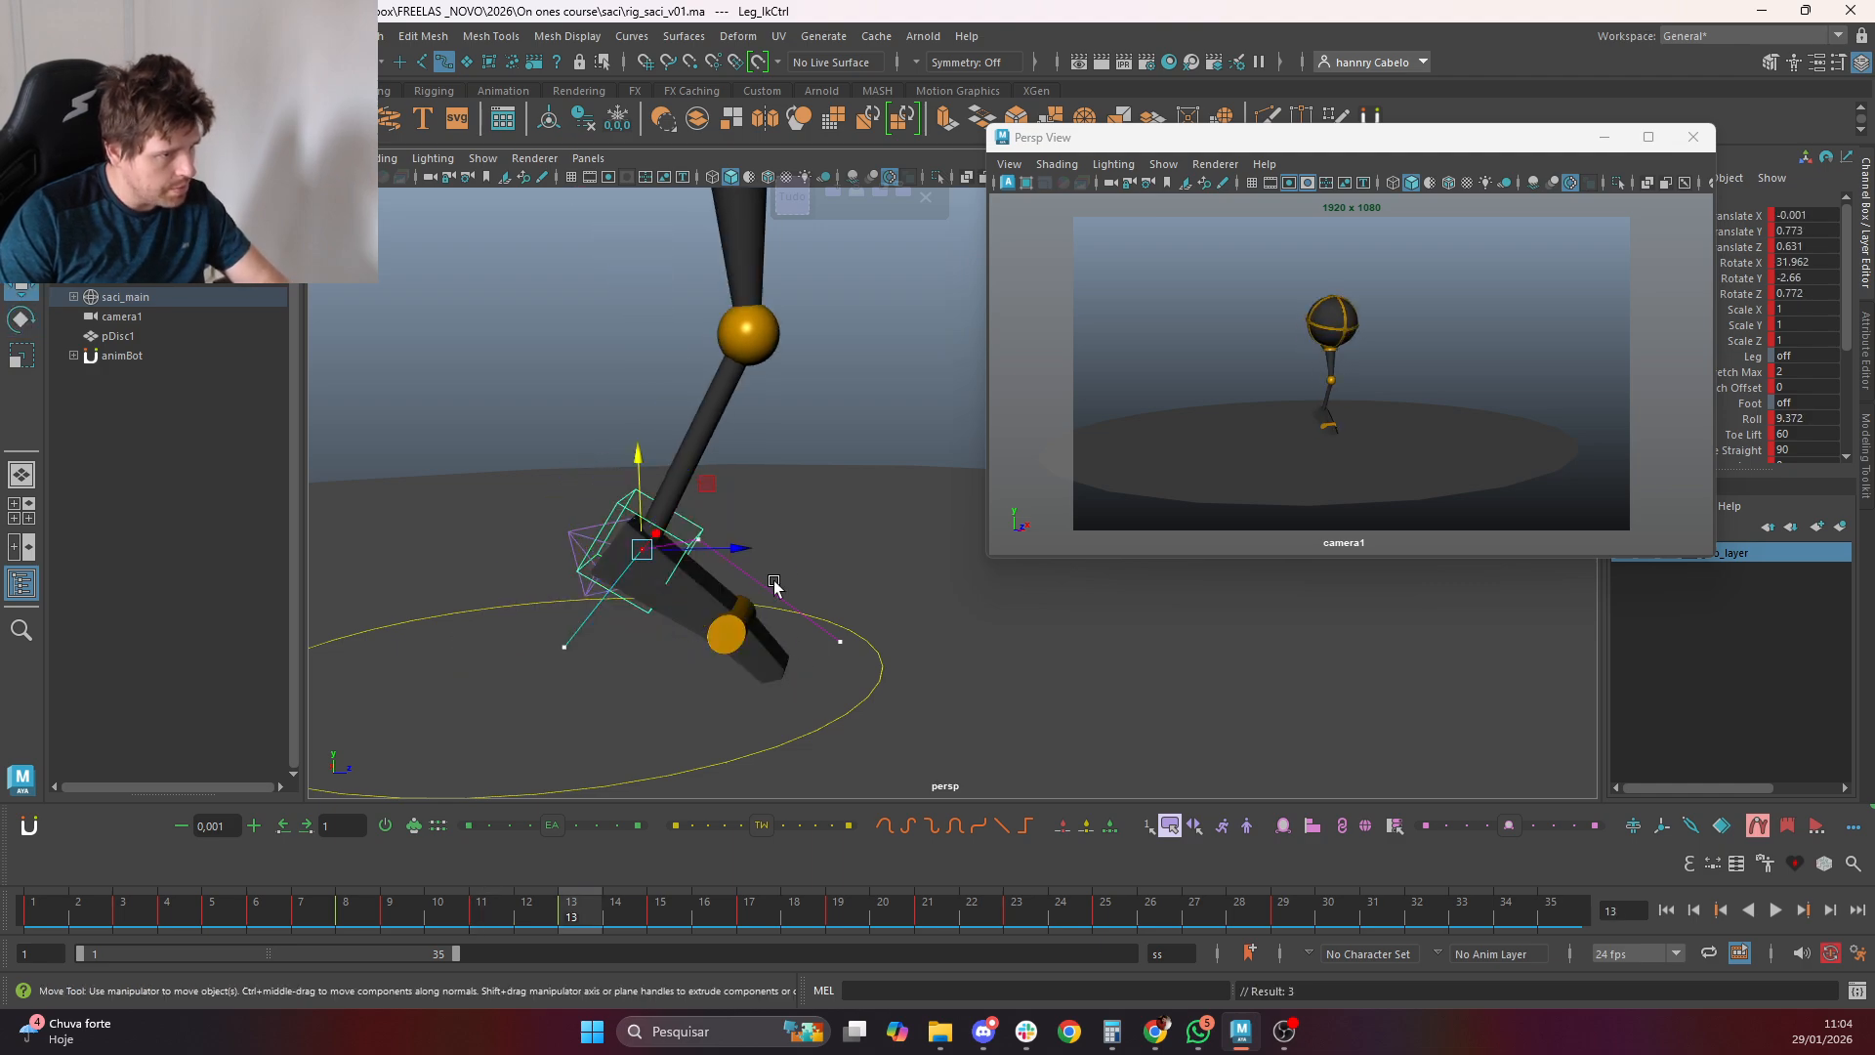
{"action": "left_click_drag", "start_coordinate": [733, 550], "coordinate": [715, 548]}
{"action": "key", "text": "comma"}
{"action": "key", "text": "period"}
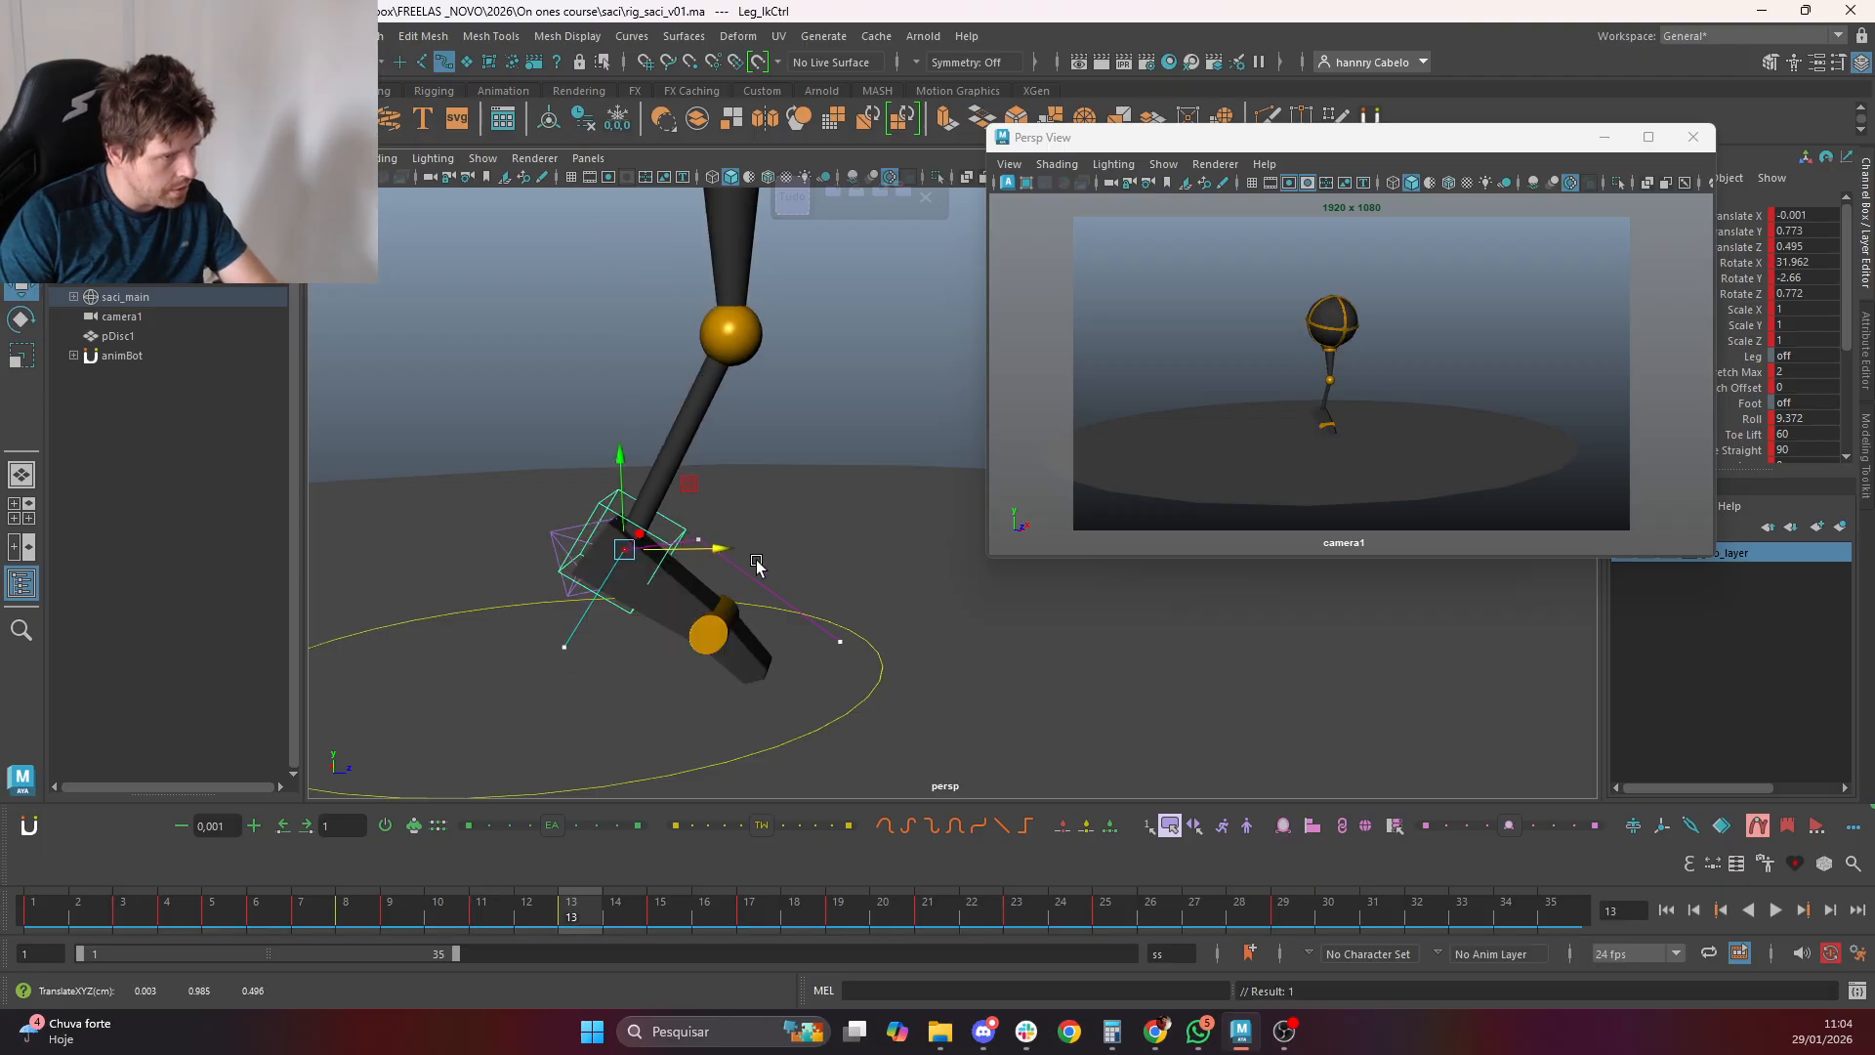
{"action": "middle_click", "coordinate": [1461, 552]}
{"action": "key", "text": "comma"}
{"action": "key", "text": "period"}
Raise the leg IK control at frame 15 to about 1.017 in Translate Y and tilt it to 20.82 in Rotate X
{"action": "key", "text": "period"}
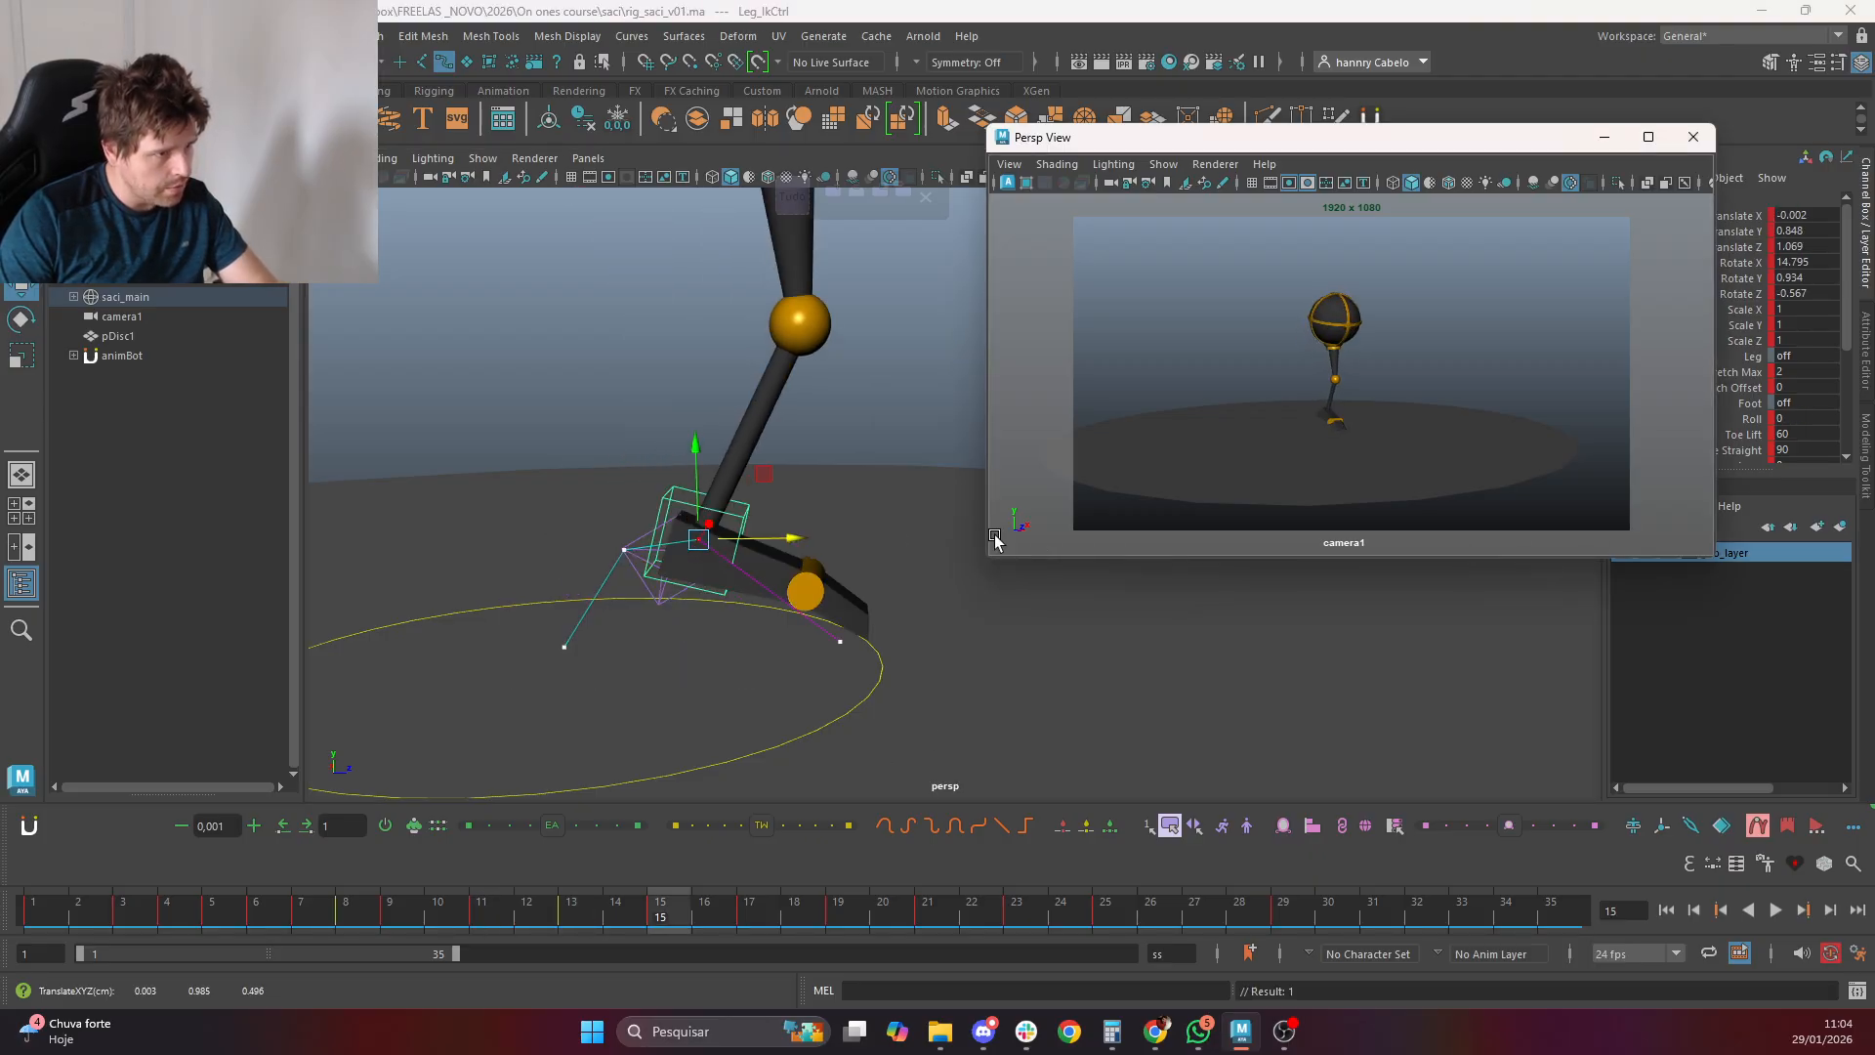
{"action": "left_click_drag", "start_coordinate": [703, 482], "coordinate": [703, 460]}
{"action": "key", "text": "e"}
{"action": "left_click", "coordinate": [801, 552]}
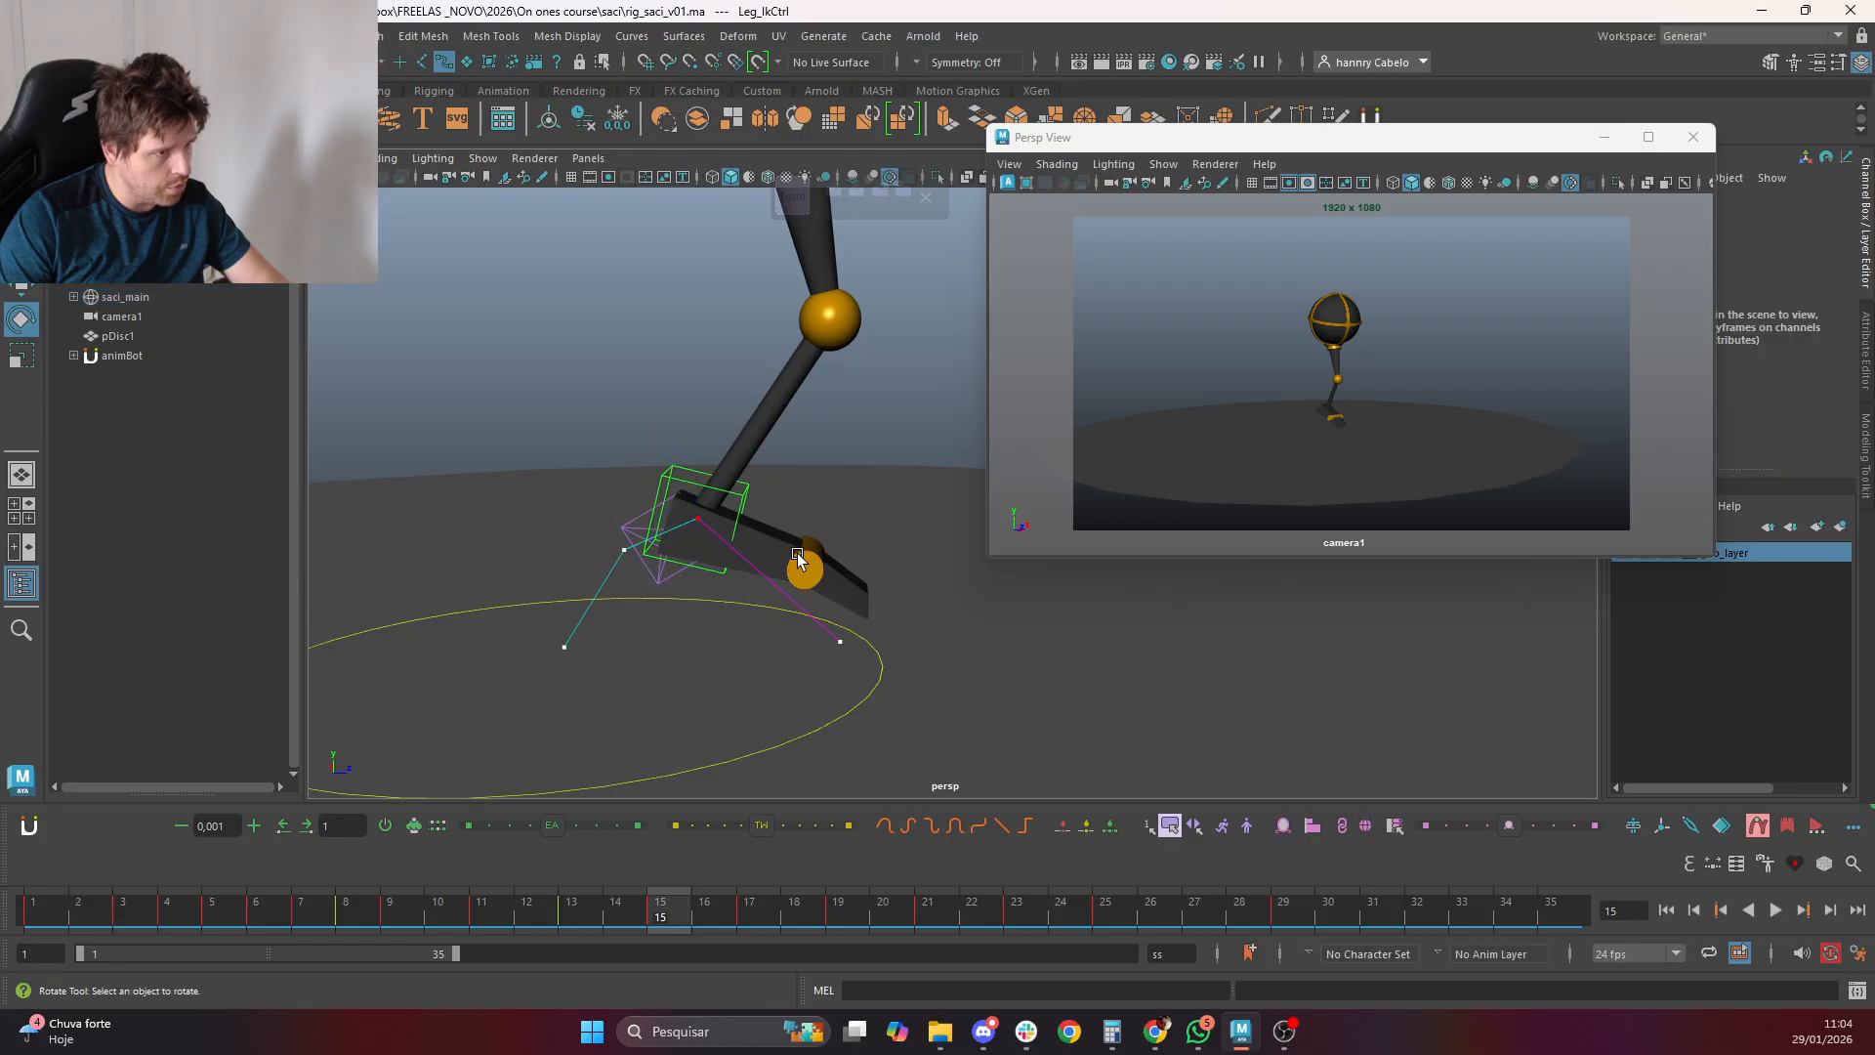
{"action": "key", "text": "ctrl+z"}
{"action": "left_click_drag", "start_coordinate": [793, 526], "coordinate": [787, 535]}
{"action": "key", "text": "period"}
{"action": "key", "text": "period"}
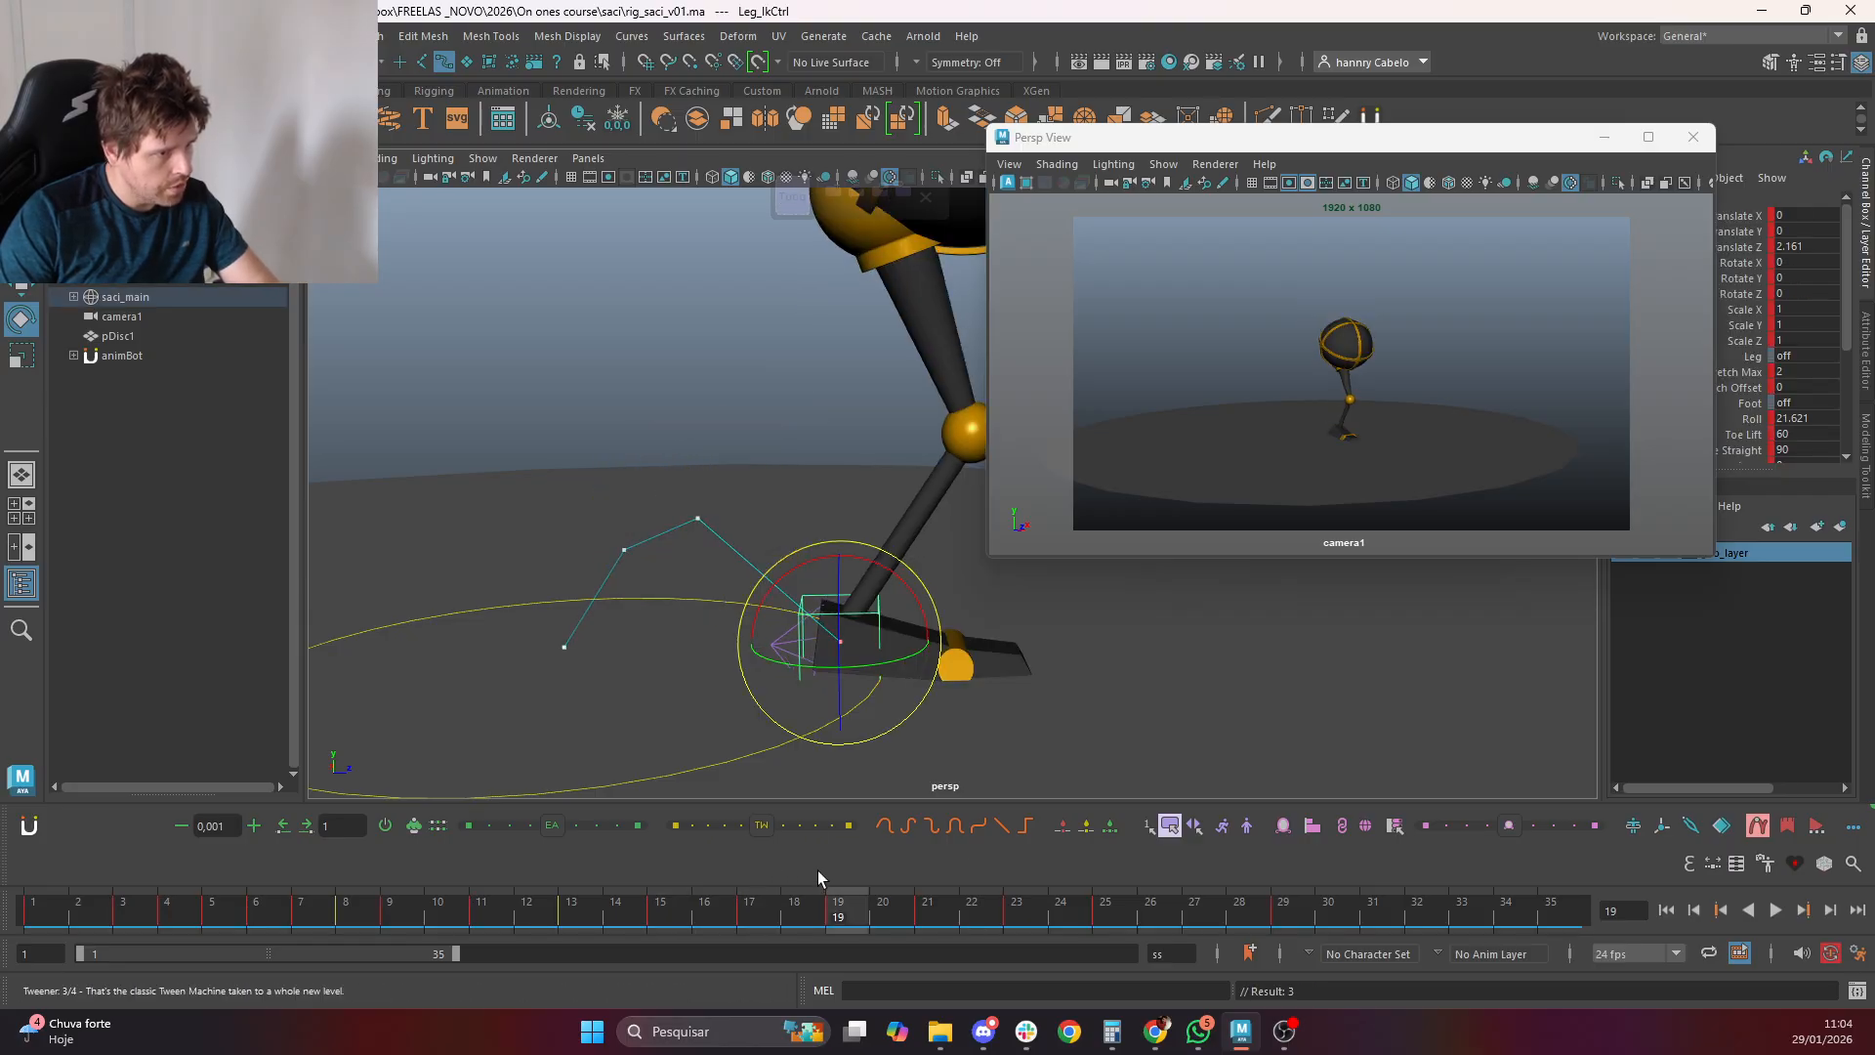
Select all the character's controls and add a tweened inbetween pose at frame 16, closer to the landing key
{"action": "key", "text": "comma"}
{"action": "key", "text": "comma"}
{"action": "scroll", "coordinate": [869, 747], "scroll_direction": "down", "scroll_amount": 10}
{"action": "left_click", "coordinate": [792, 198]}
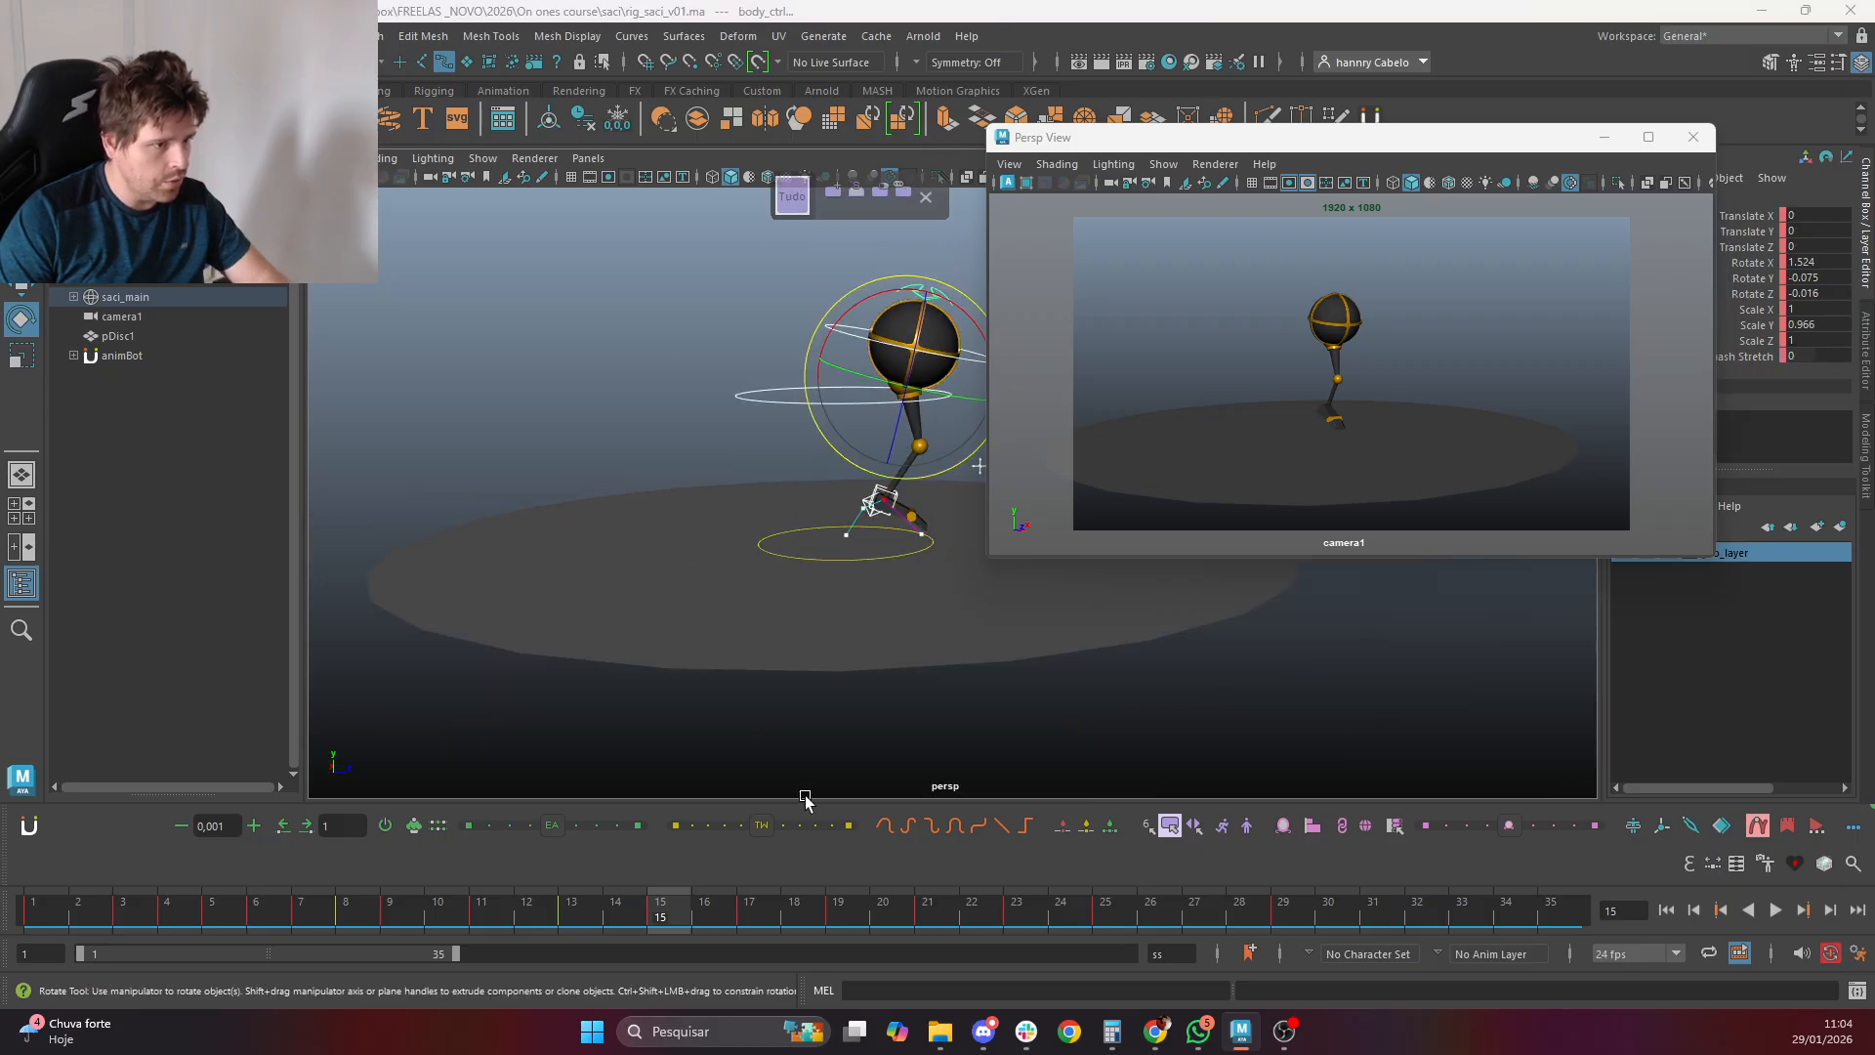
{"action": "left_click", "coordinate": [717, 912]}
{"action": "scroll", "coordinate": [877, 765], "scroll_direction": "up", "scroll_amount": 5}
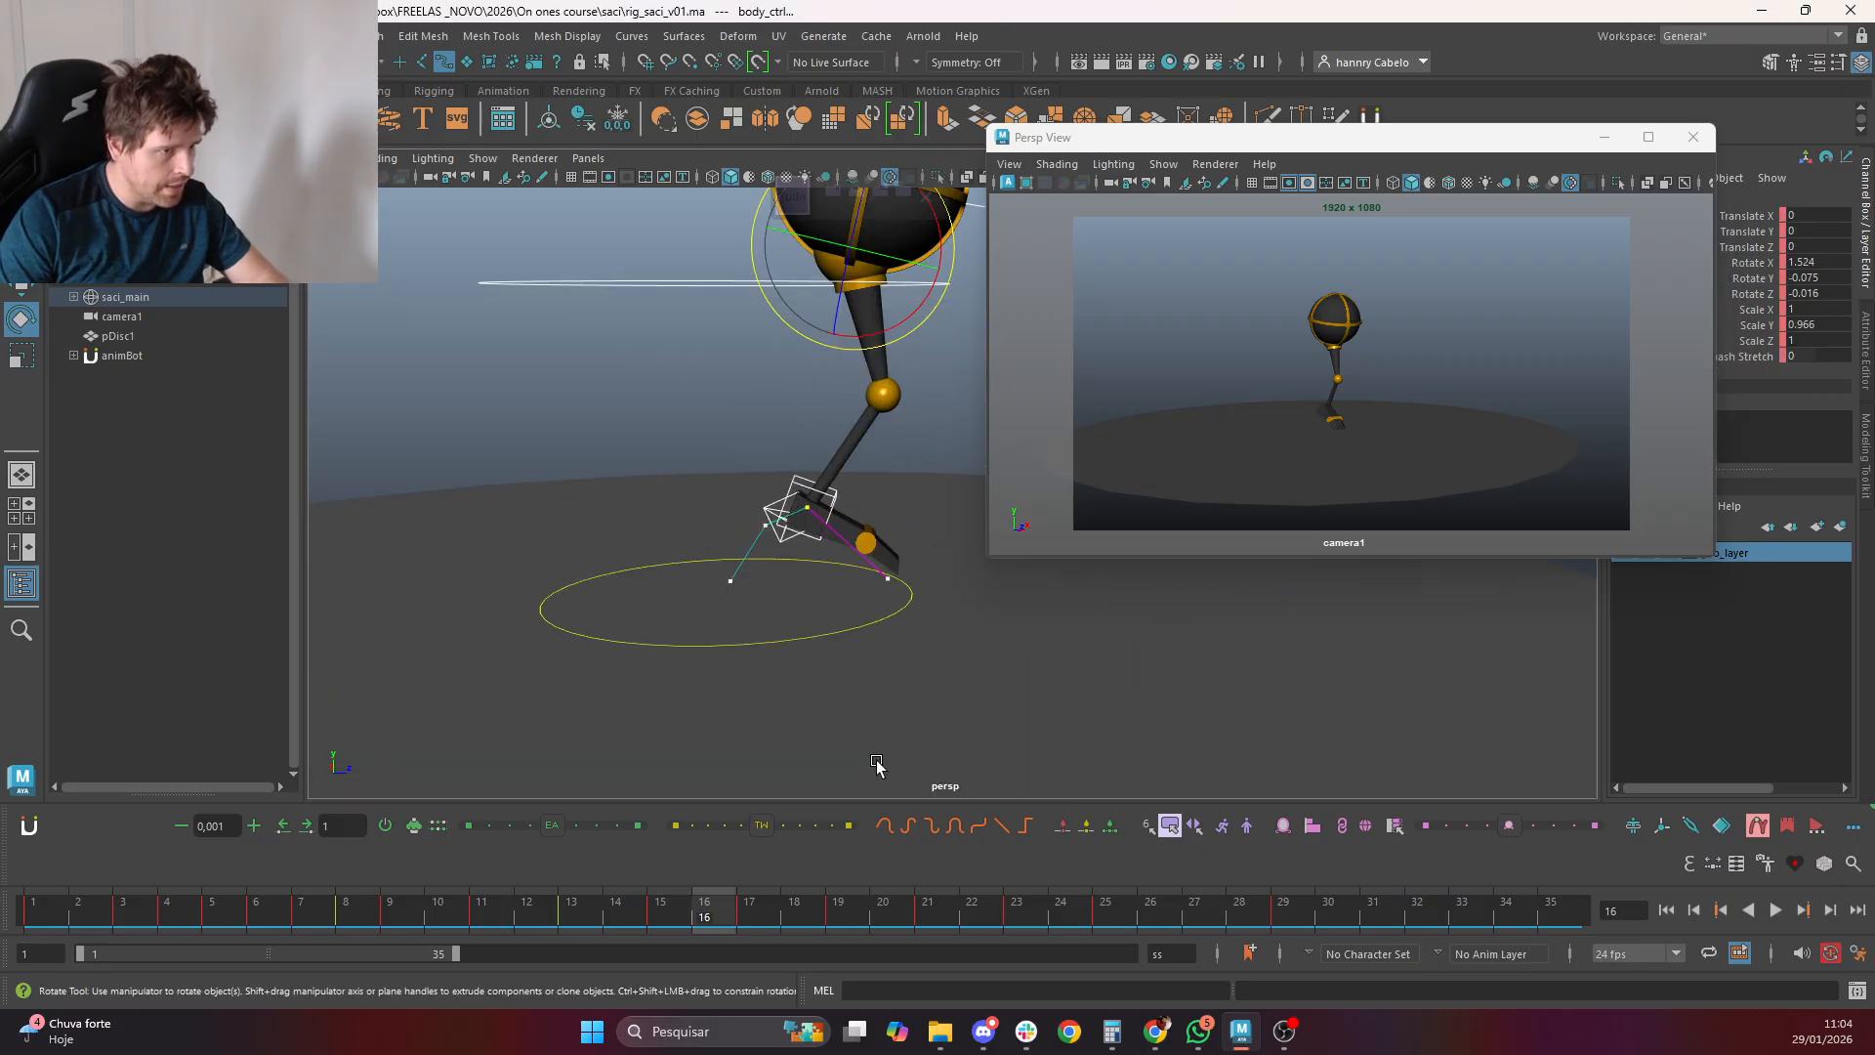
{"action": "left_click", "coordinate": [784, 826]}
Raise only the leg IK control at frame 16, to about 0.711 in Translate Y, to round the foot's arc
{"action": "scroll", "coordinate": [820, 661], "scroll_direction": "up", "scroll_amount": 5}
{"action": "left_click", "coordinate": [847, 578]}
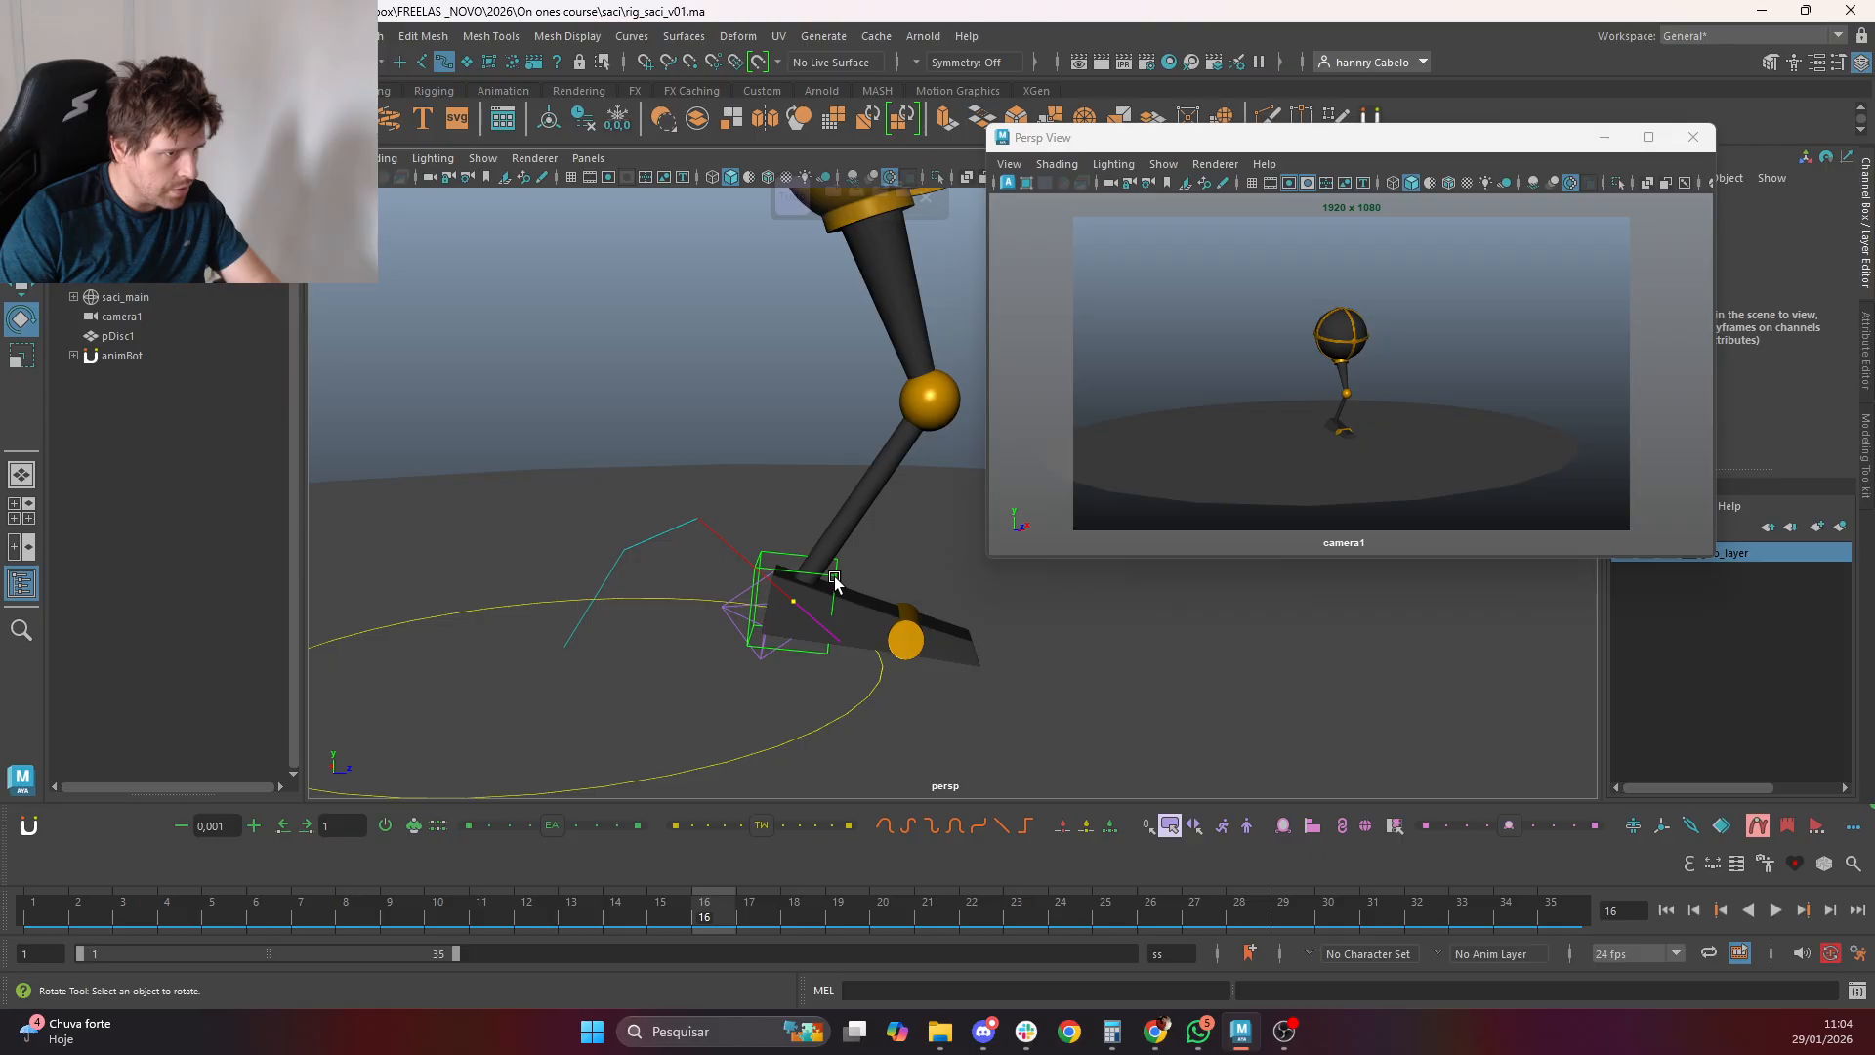
{"action": "left_click", "coordinate": [835, 581]}
{"action": "key", "text": "comma"}
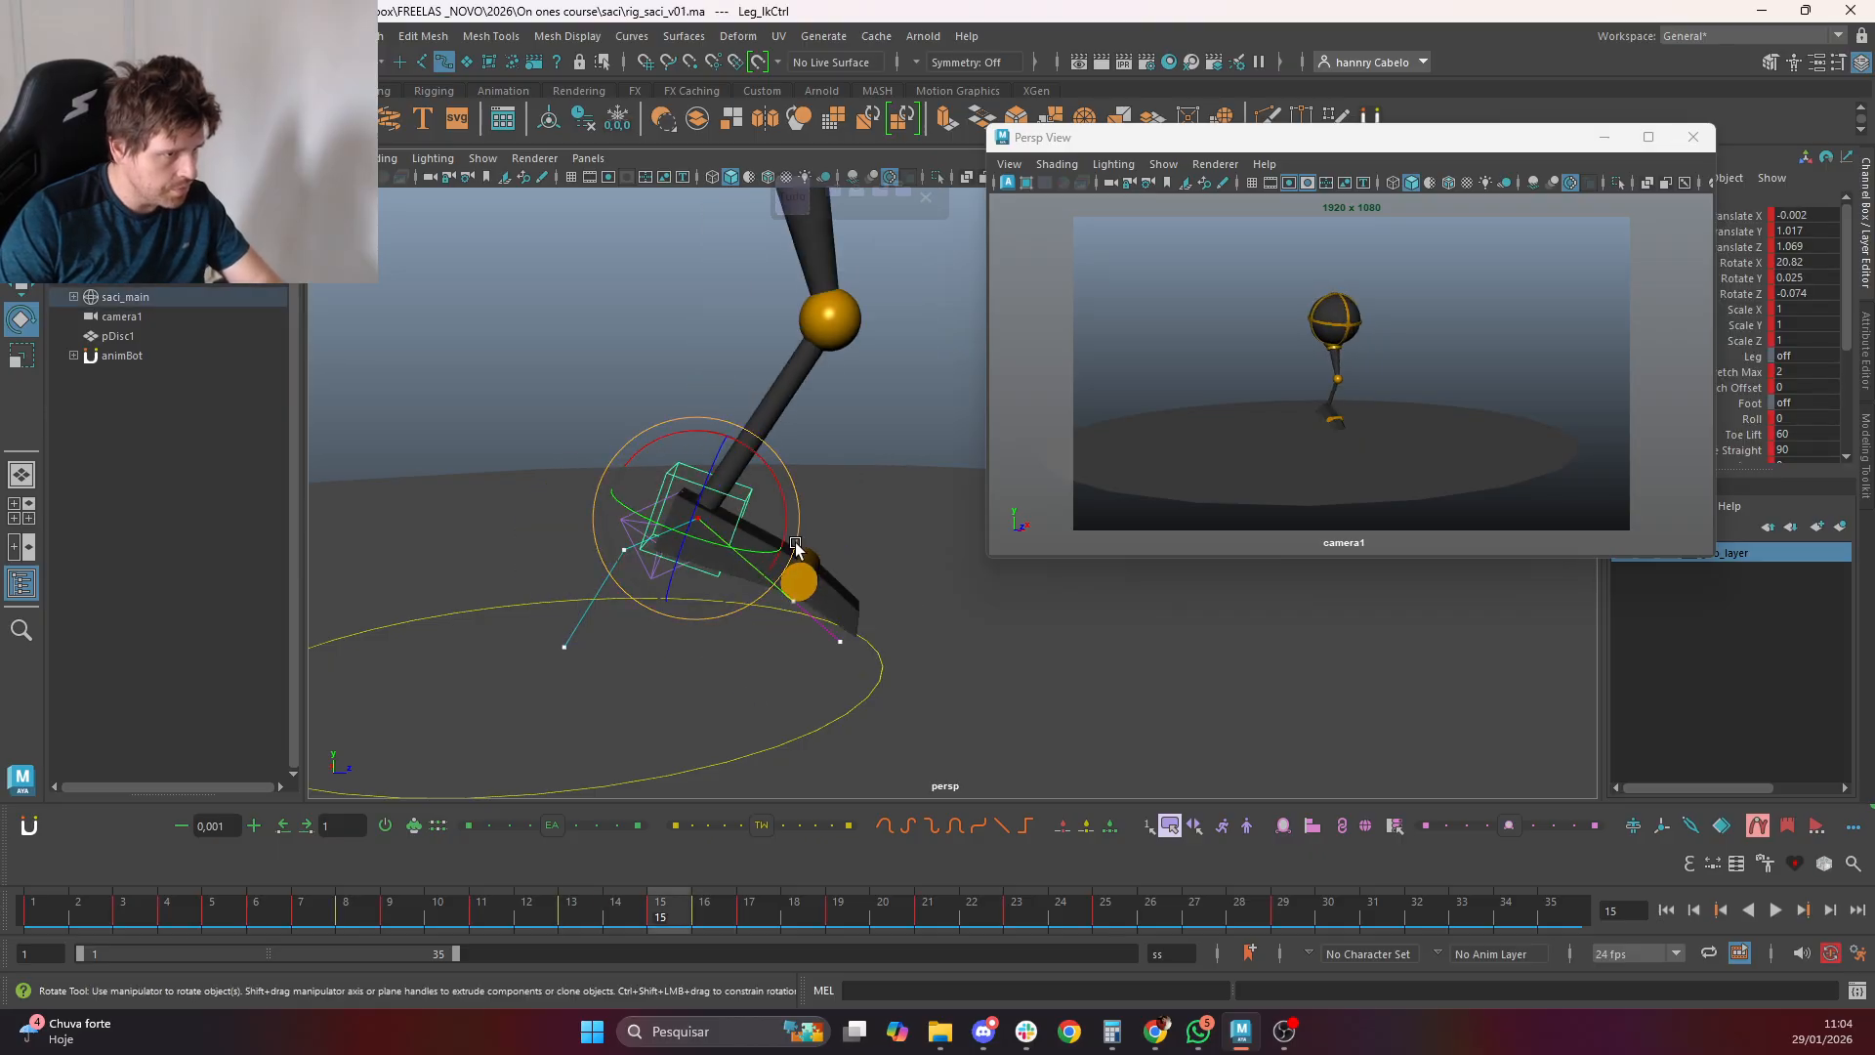
{"action": "key", "text": "period"}
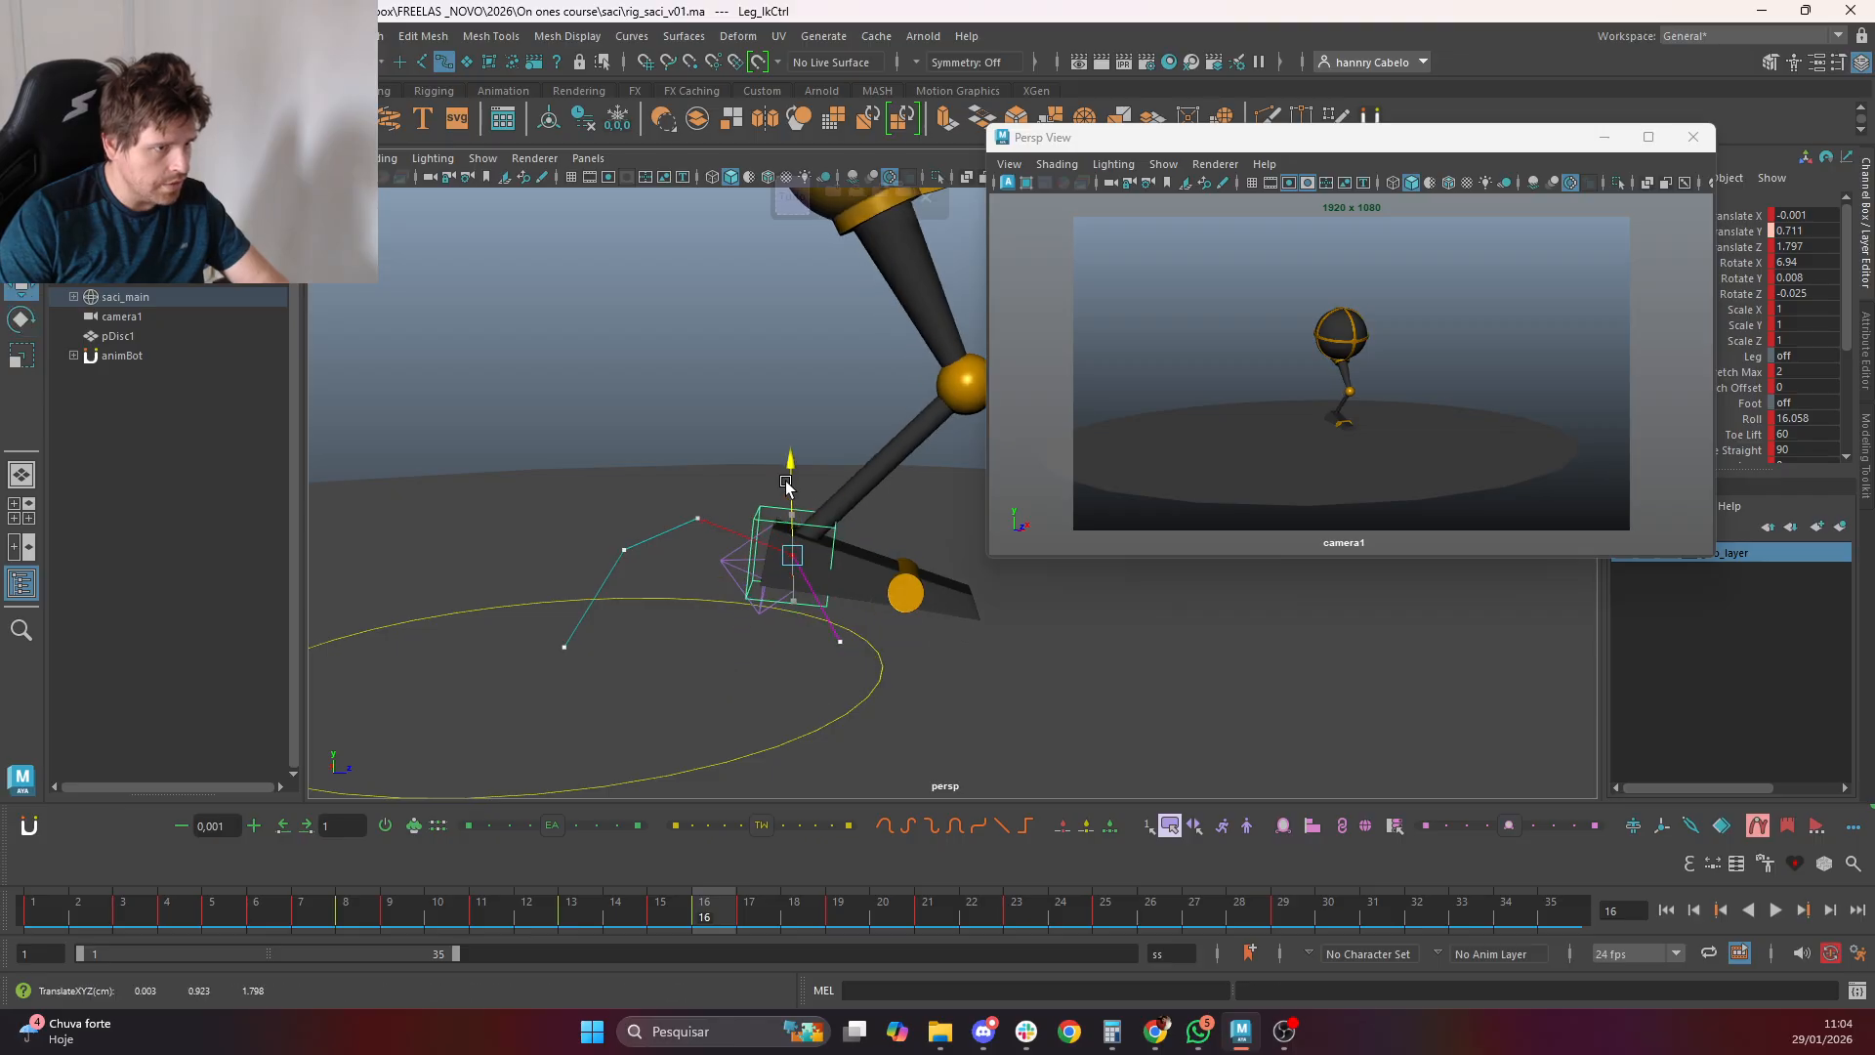
Step back and forth between frames 8 and 16 to examine the foot's arc and pose through the jump
{"action": "key", "text": "comma"}
{"action": "key", "text": "comma"}
{"action": "key", "text": "comma"}
{"action": "key", "text": "comma"}
{"action": "key", "text": "comma"}
{"action": "key", "text": "comma"}
{"action": "key", "text": "comma"}
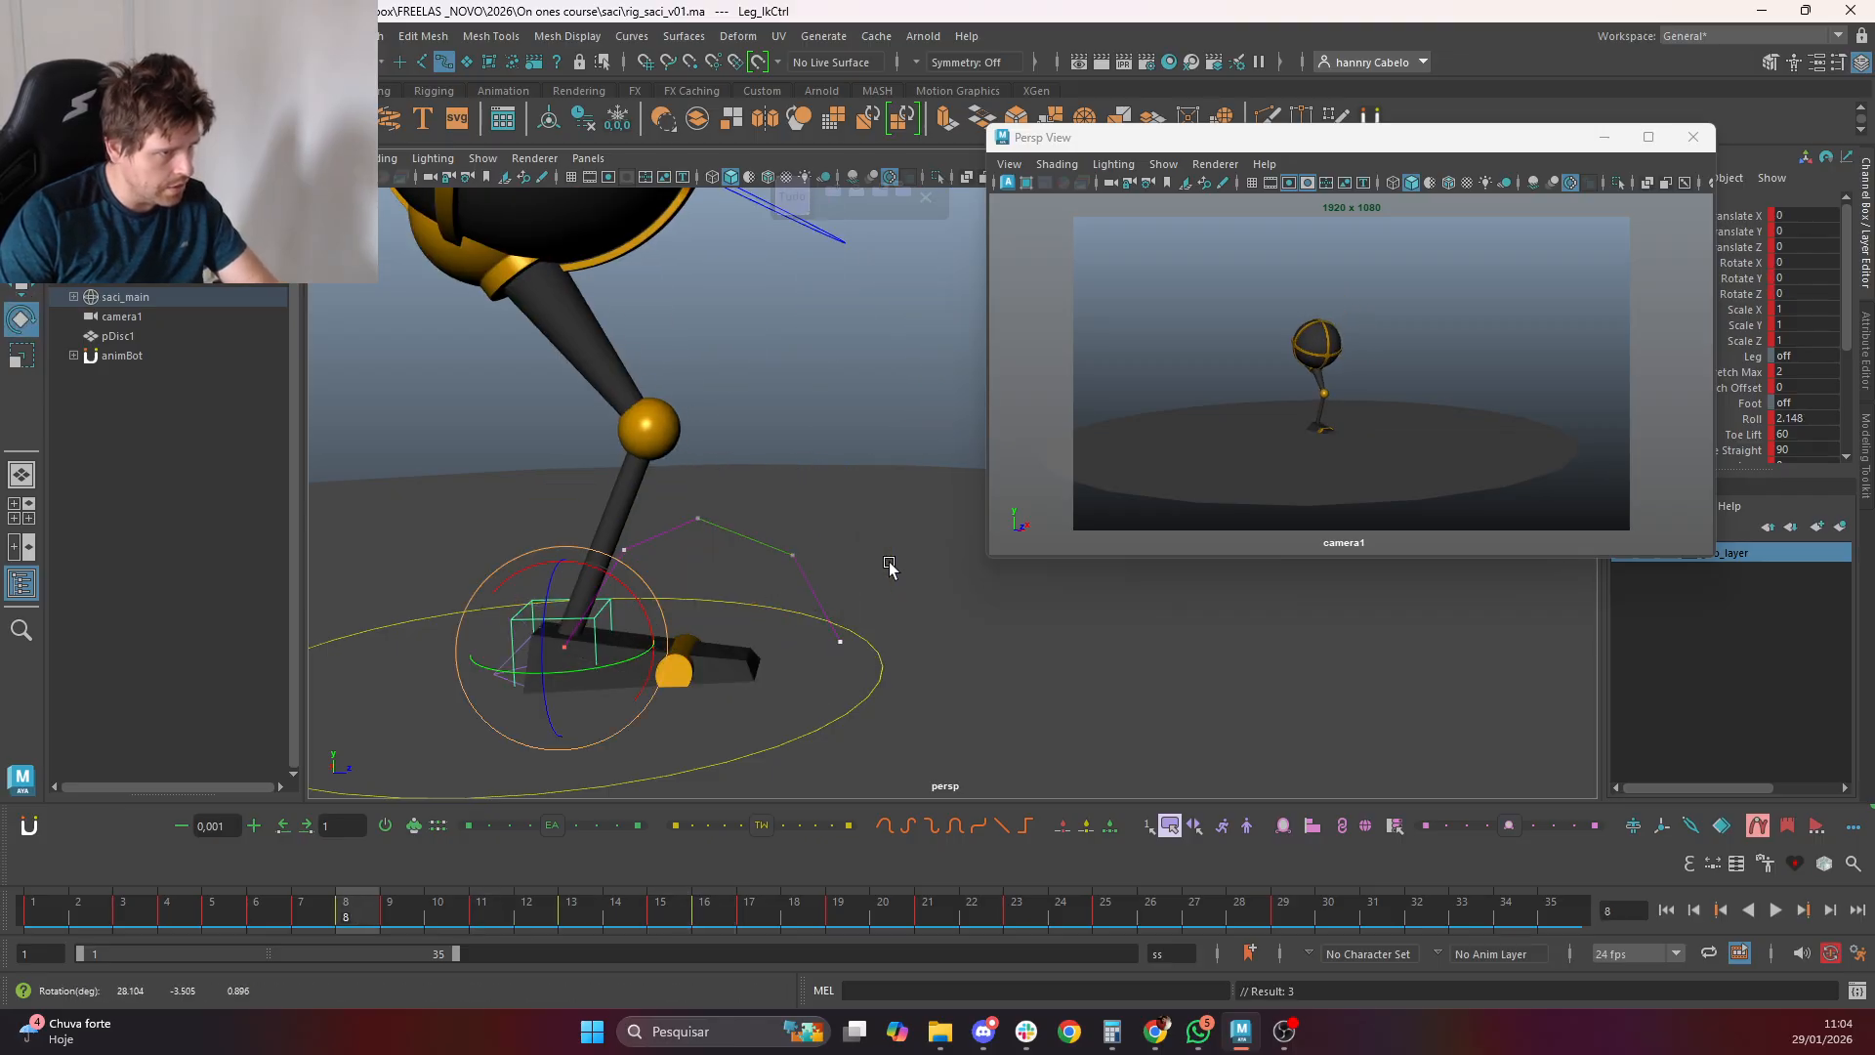
{"action": "key", "text": "period"}
{"action": "key", "text": "period"}
{"action": "key", "text": "period"}
{"action": "key", "text": "period"}
{"action": "key", "text": "period"}
{"action": "key", "text": "comma"}
{"action": "key", "text": "comma"}
{"action": "key", "text": "comma"}
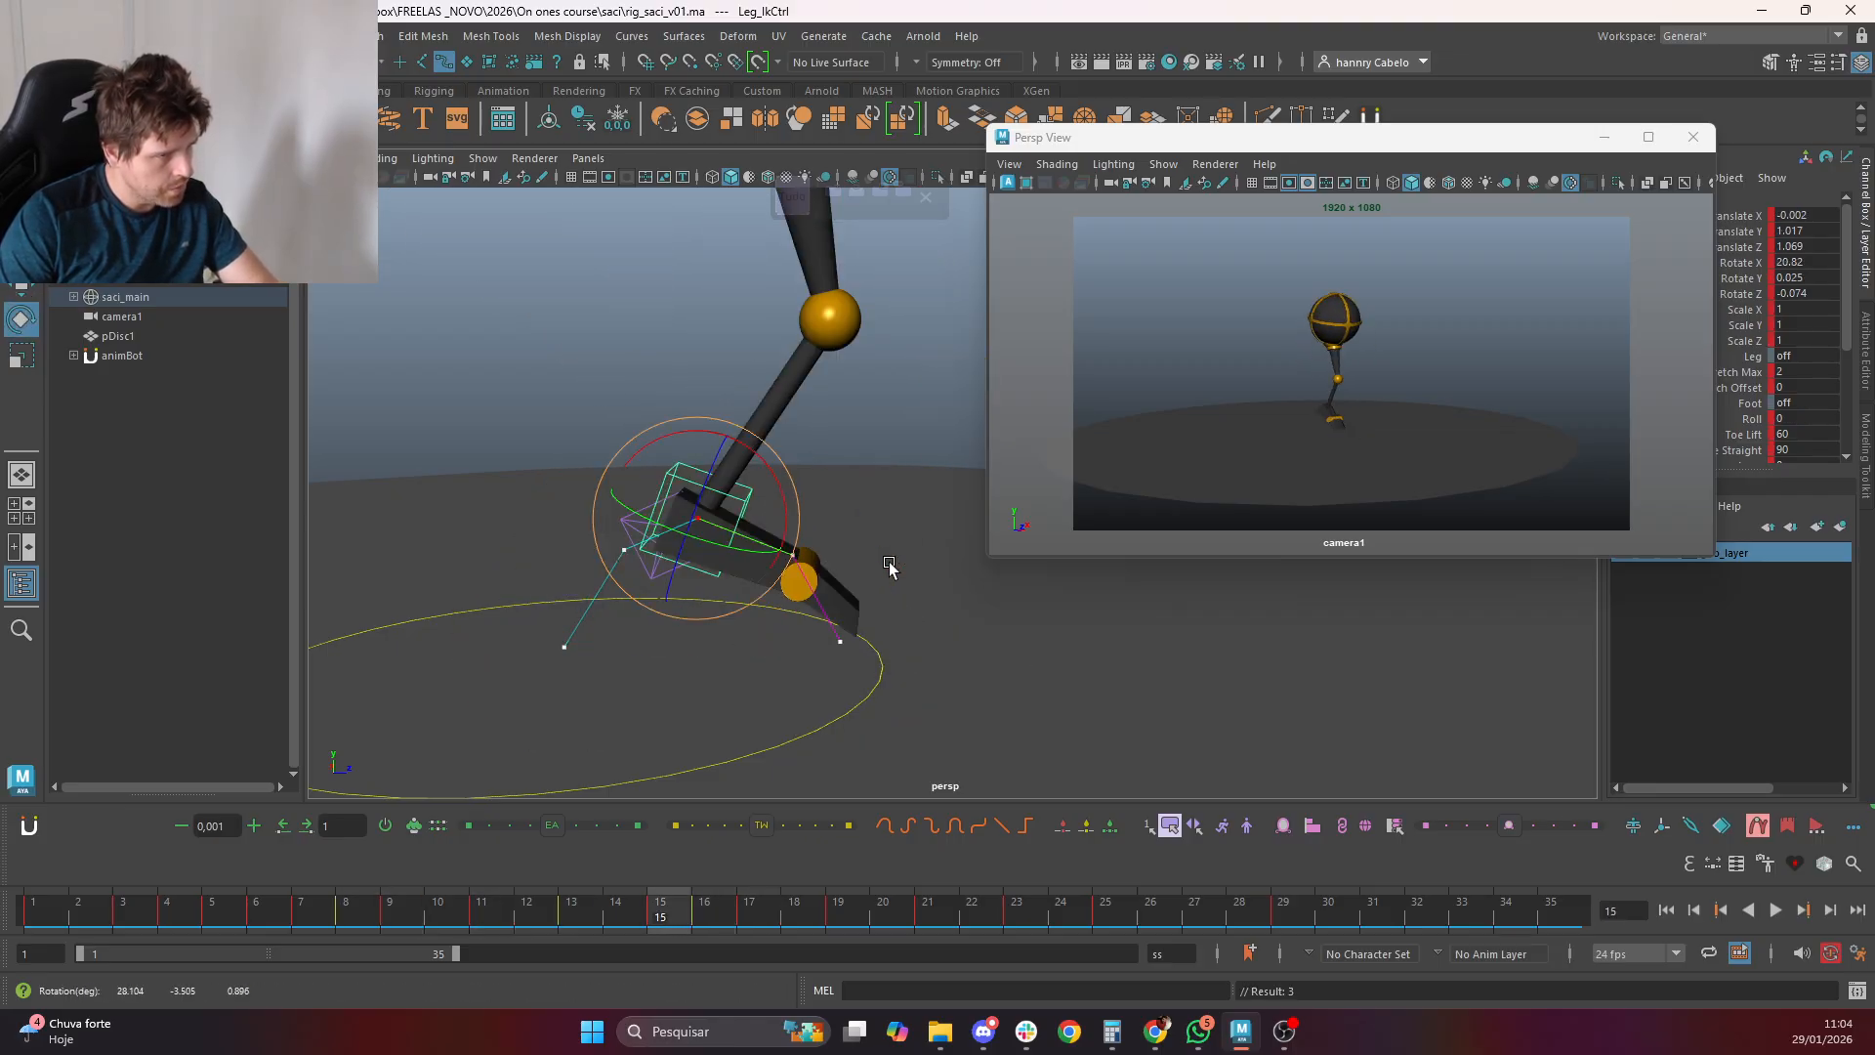
{"action": "key", "text": "period"}
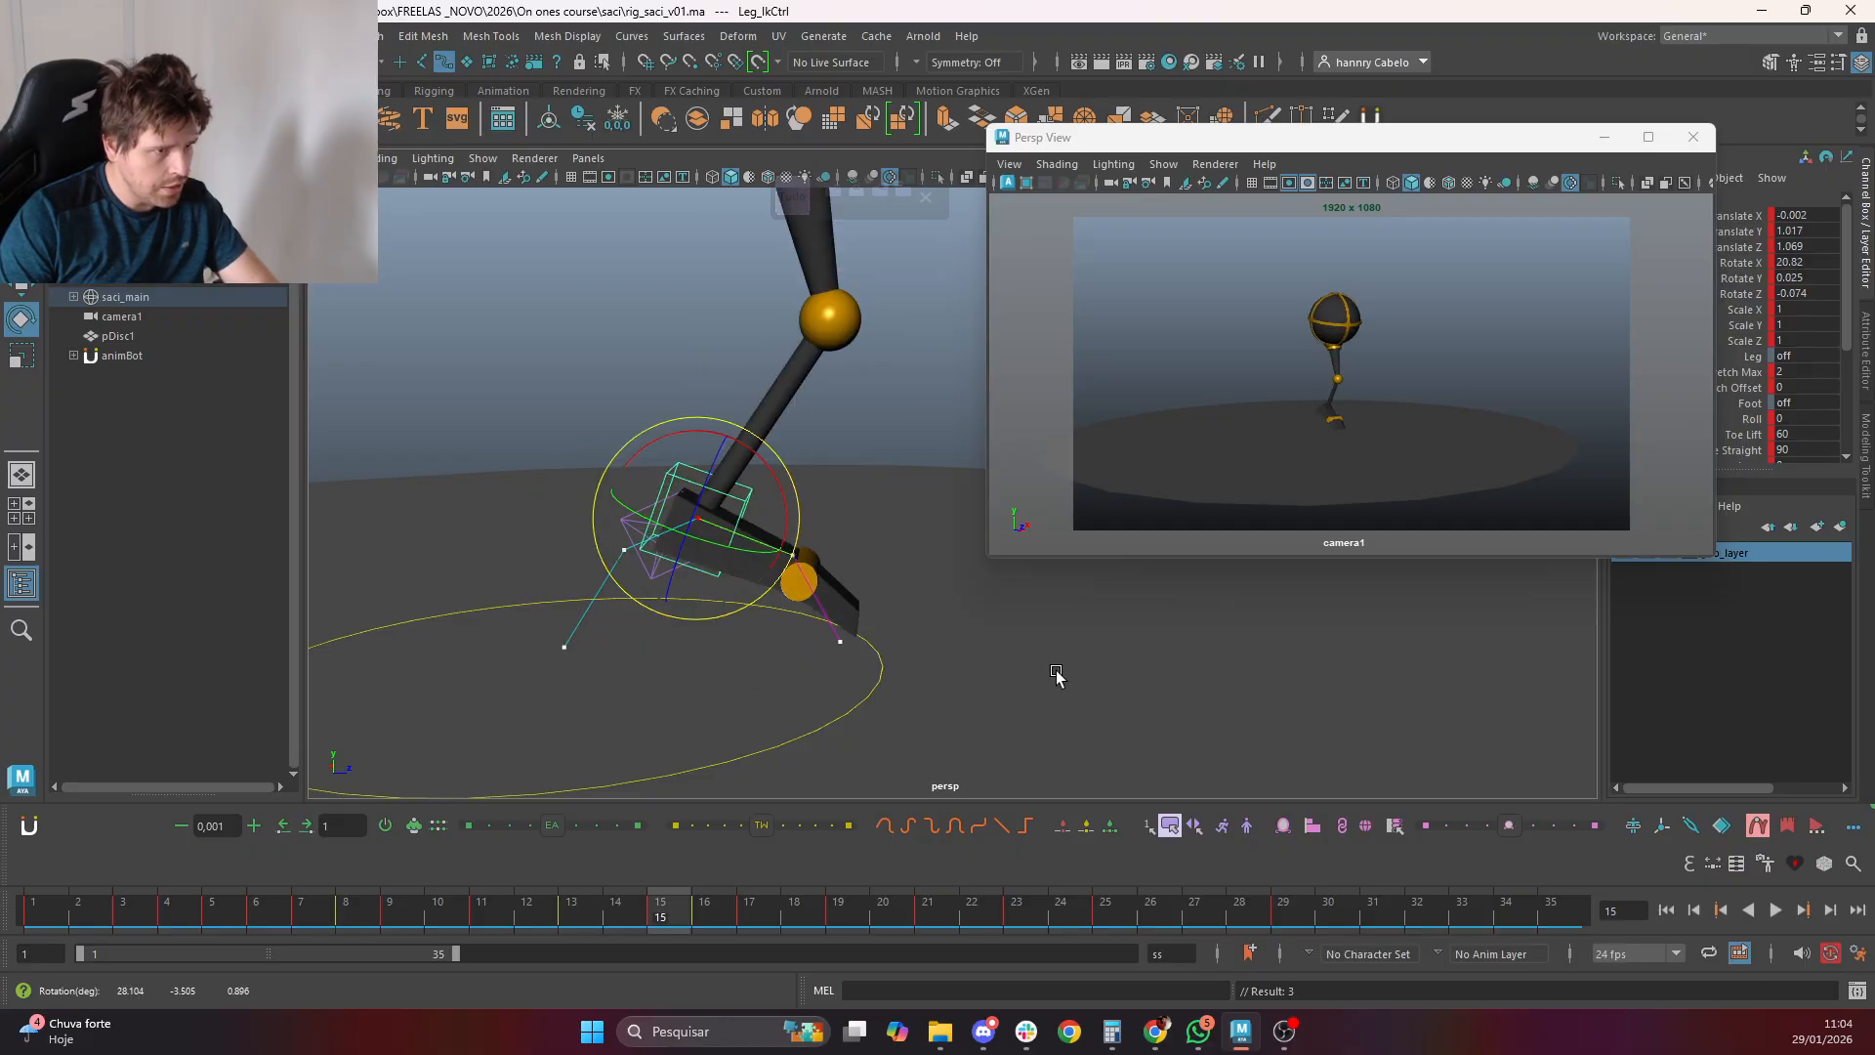
{"action": "scroll", "coordinate": [806, 601], "scroll_direction": "up", "scroll_amount": 3}
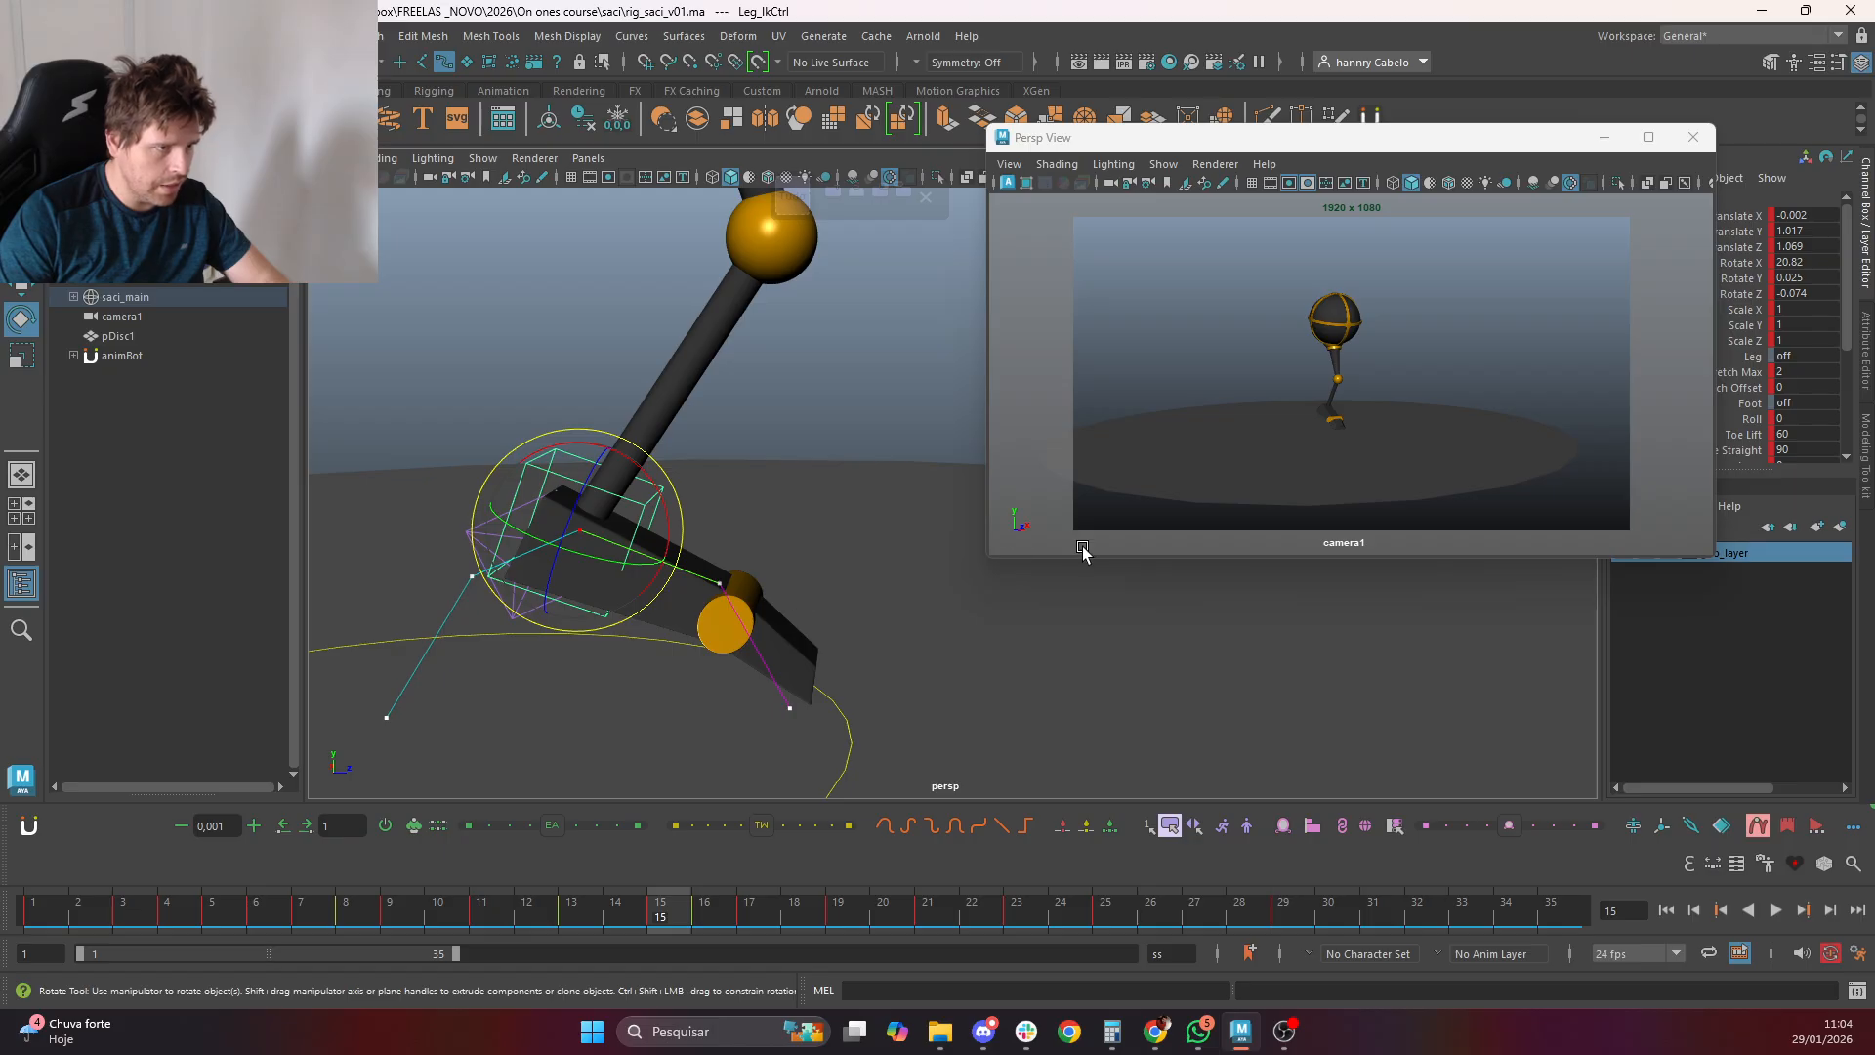
Go to frame 16 and try adjusting the leg IK control's Roll
{"action": "left_click", "coordinate": [683, 509]}
{"action": "left_click", "coordinate": [648, 503]}
{"action": "key", "text": "period"}
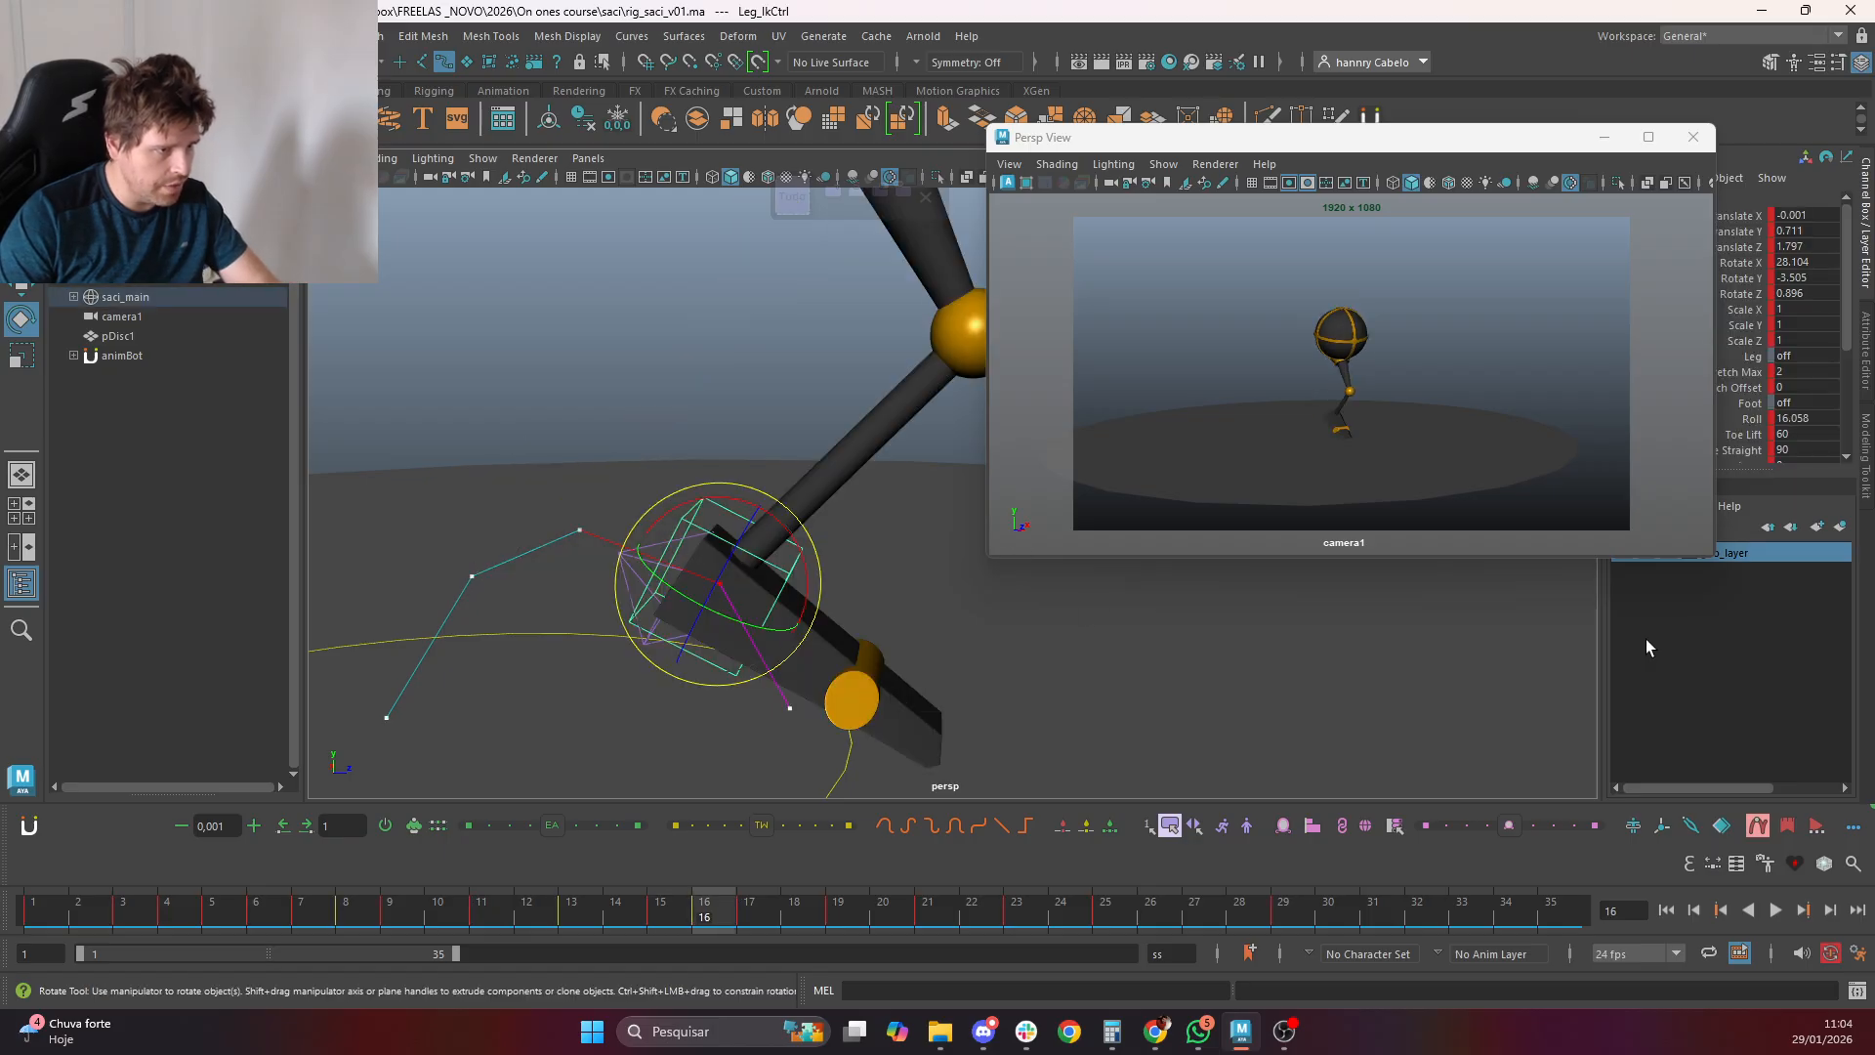
{"action": "left_click", "coordinate": [1754, 419]}
{"action": "key", "text": "ctrl+z"}
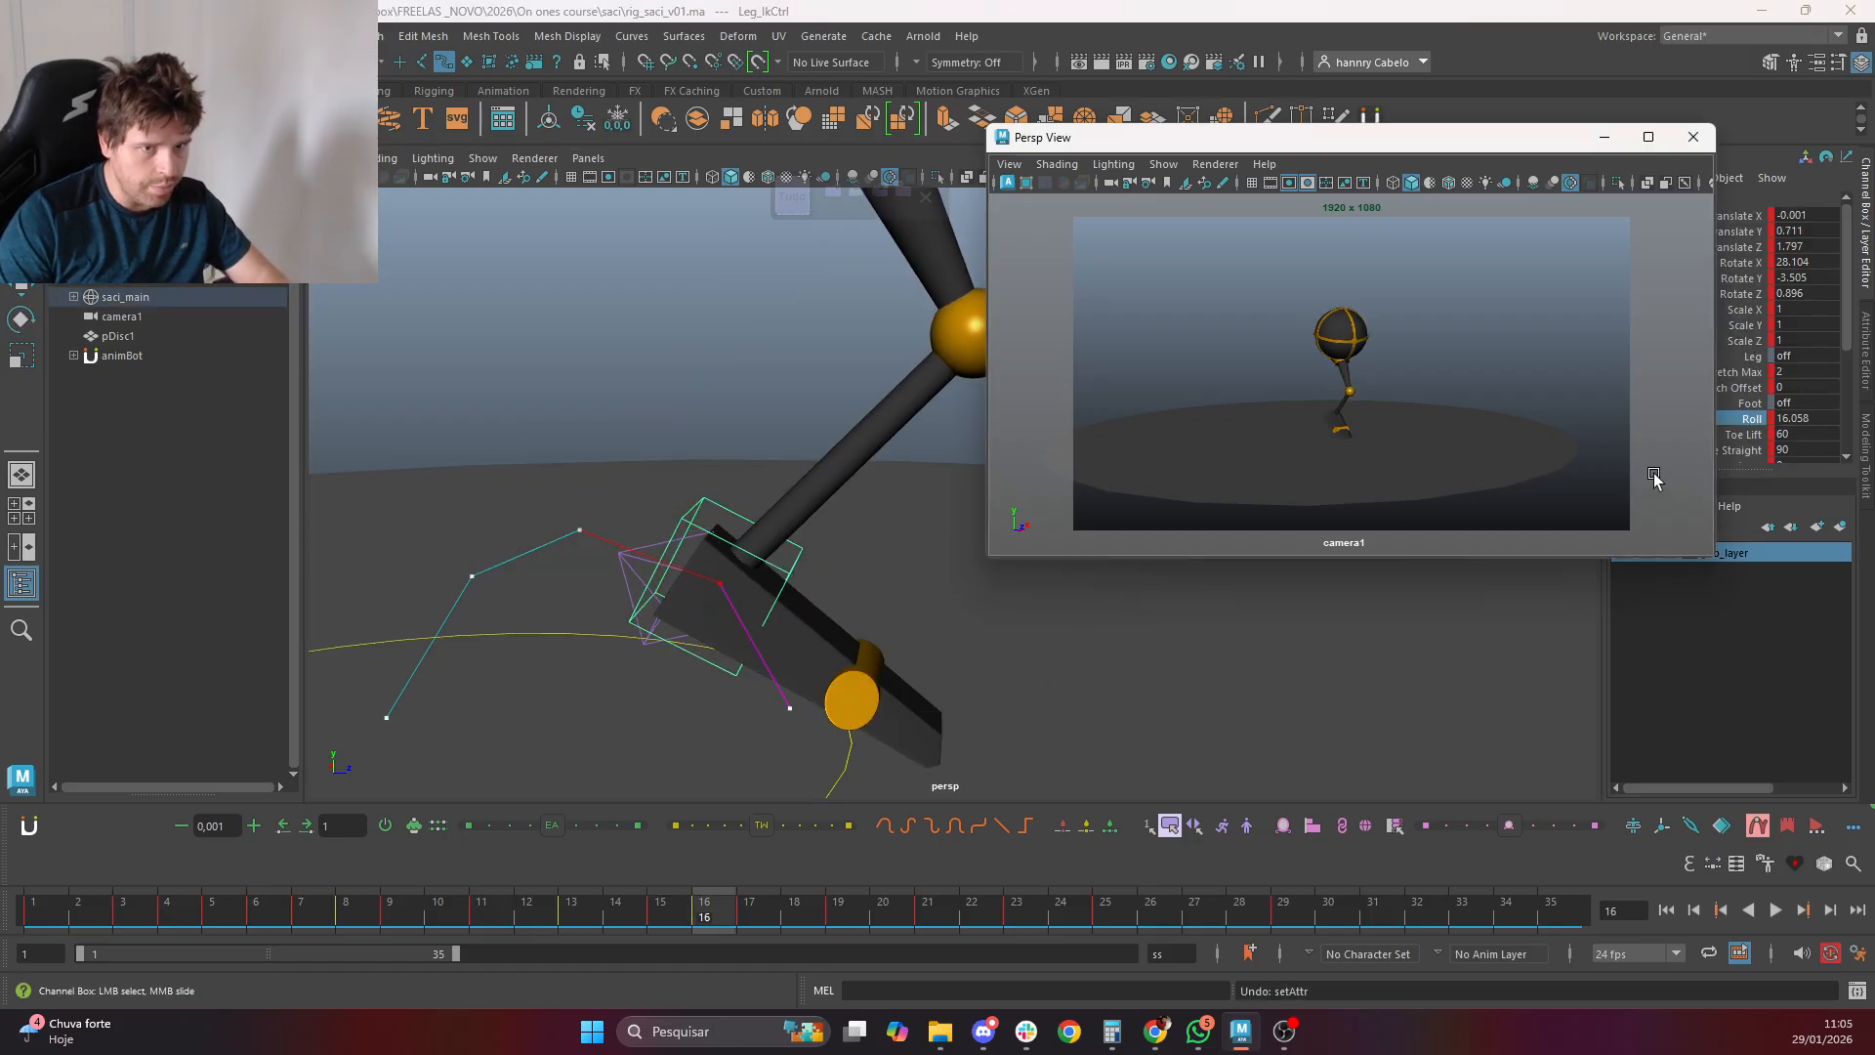
Reframe the camera1 preview so the character appears slightly larger above the ground disc
{"action": "scroll", "coordinate": [998, 696], "scroll_direction": "down", "scroll_amount": 2}
{"action": "scroll", "coordinate": [1691, 427], "scroll_direction": "down", "scroll_amount": 5}
{"action": "scroll", "coordinate": [1816, 402], "scroll_direction": "down", "scroll_amount": 2}
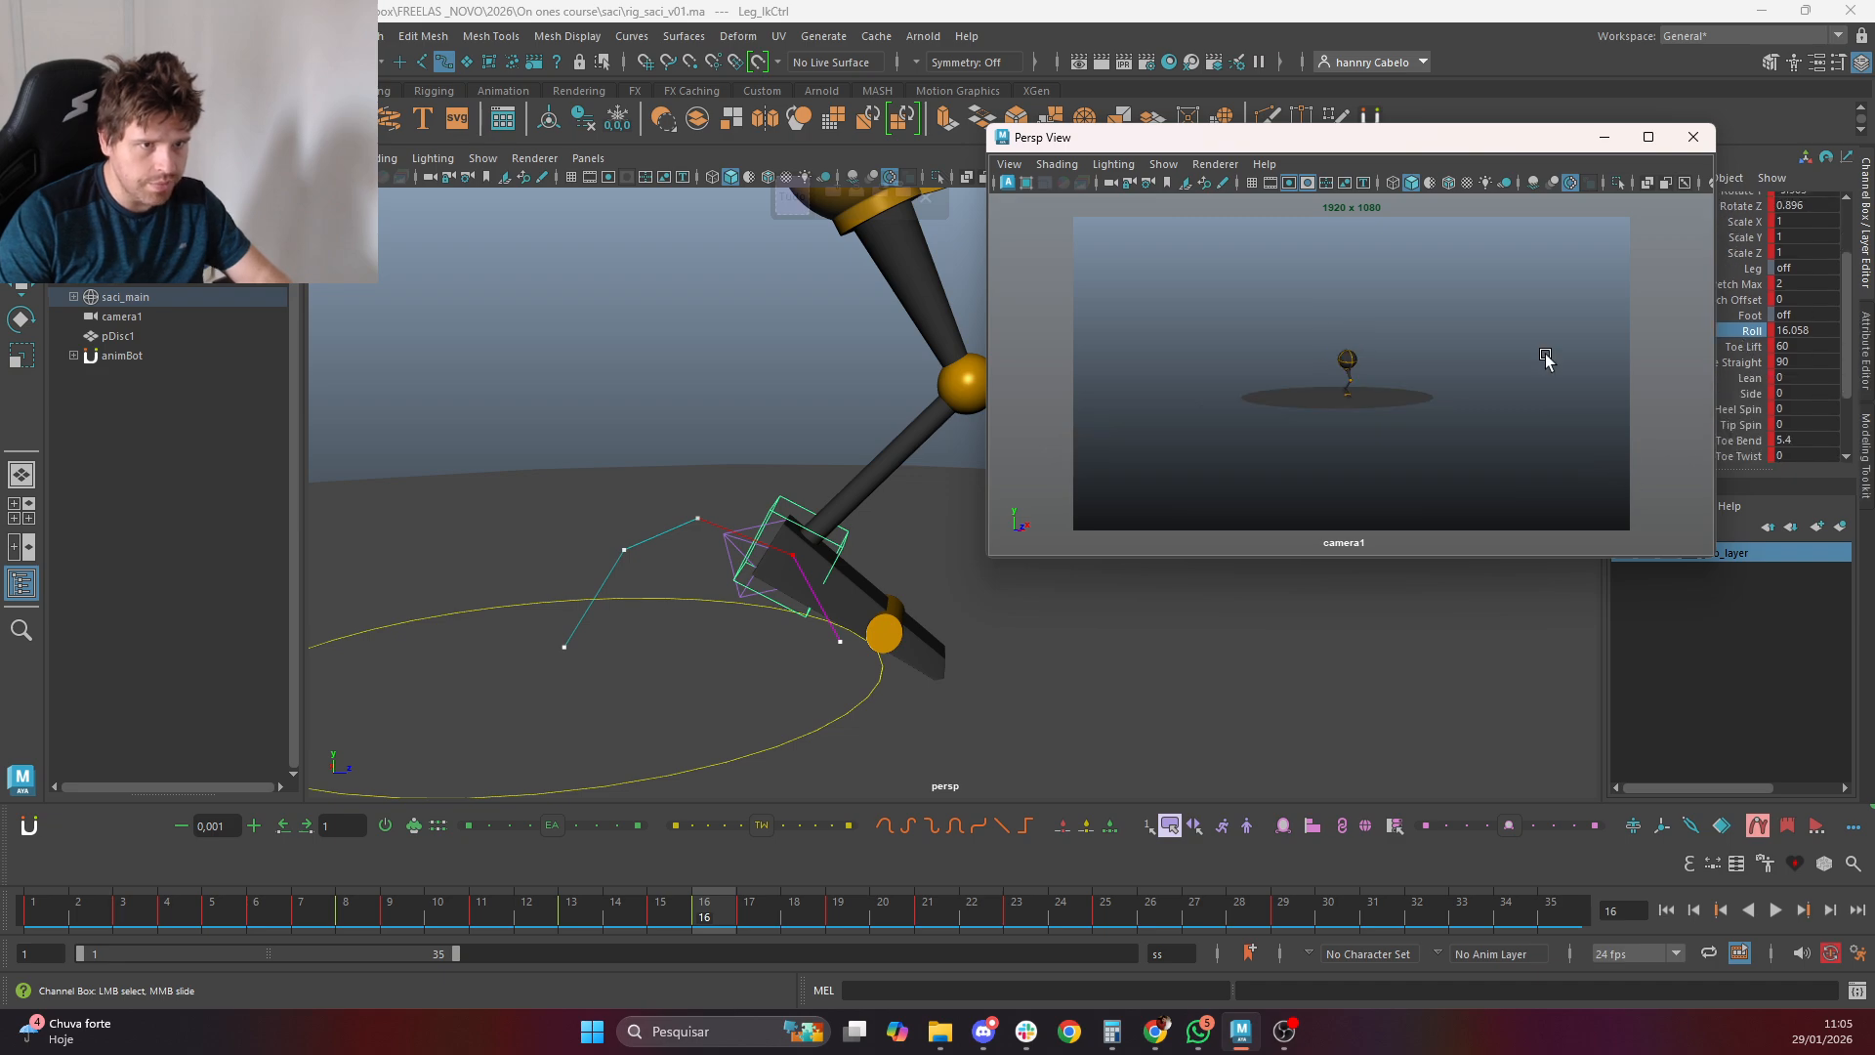
{"action": "scroll", "coordinate": [1481, 404], "scroll_direction": "up", "scroll_amount": 4}
{"action": "middle_click_drag", "start_coordinate": [1482, 403], "coordinate": [1528, 422], "text": "alt"}
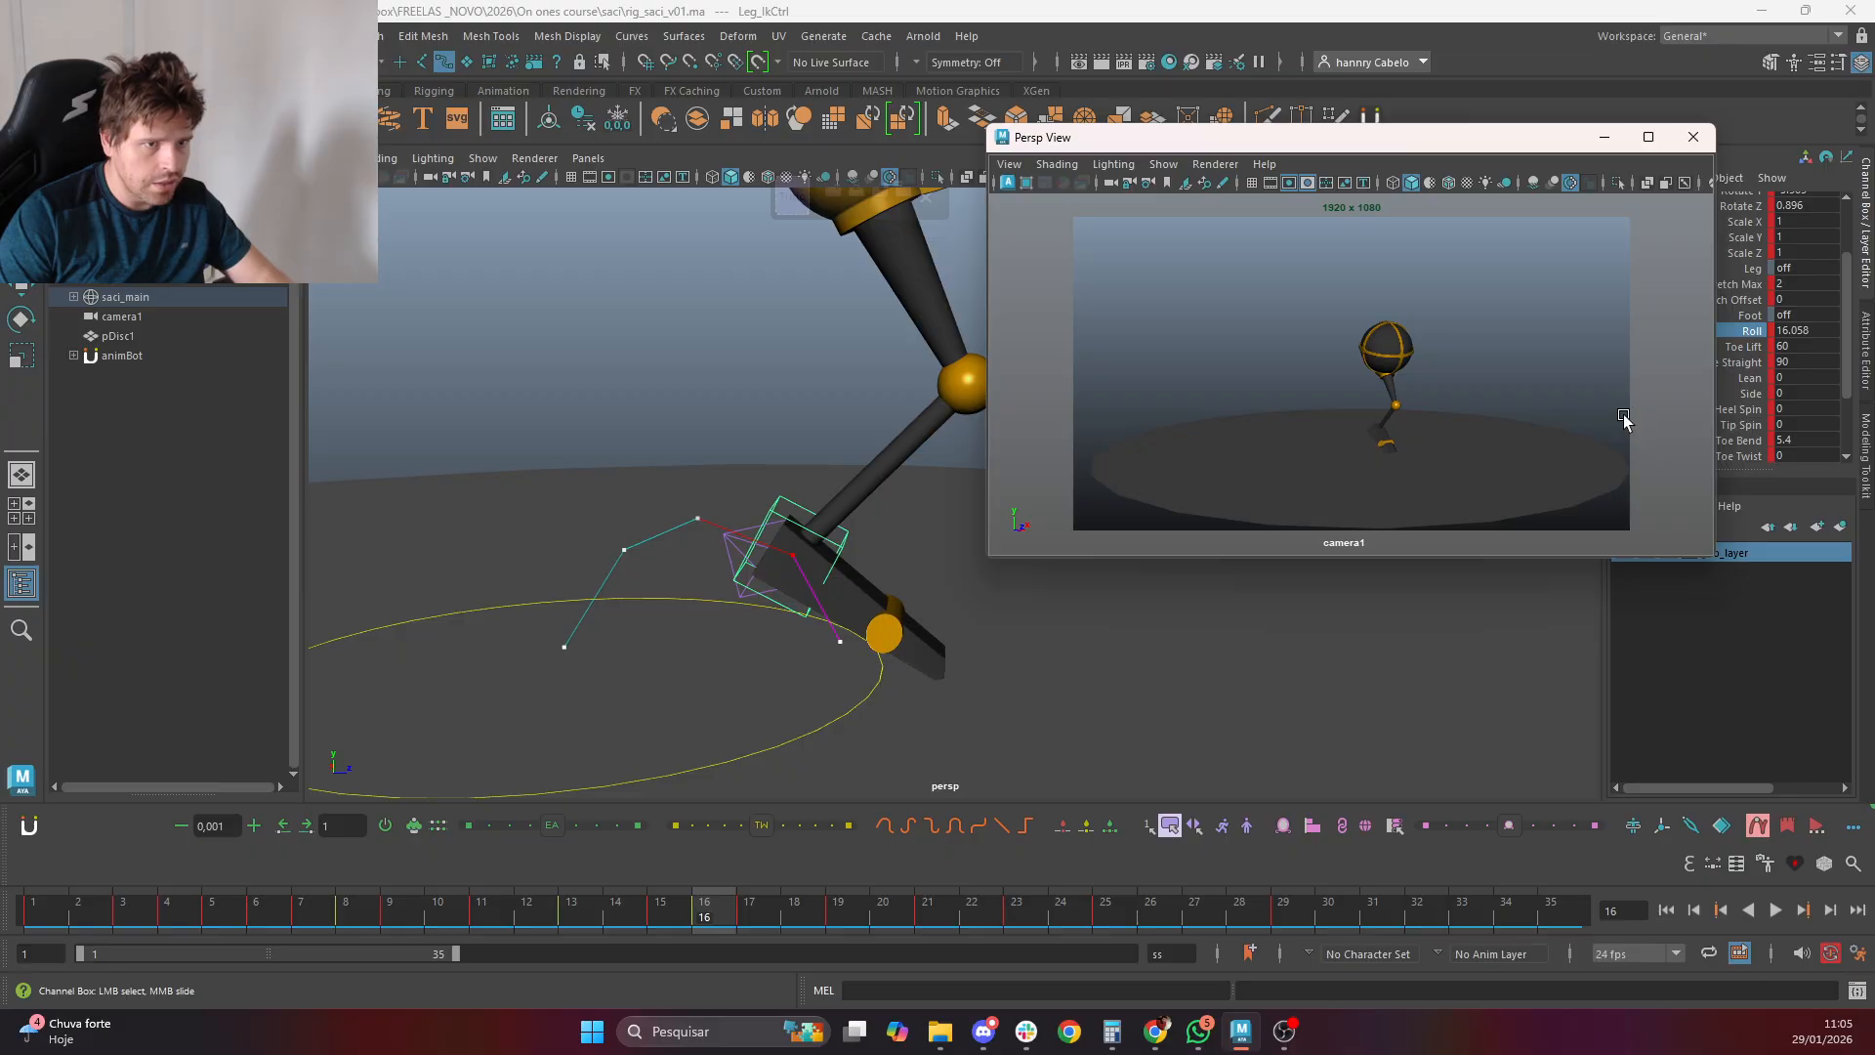
{"action": "middle_click_drag", "start_coordinate": [1398, 405], "coordinate": [1371, 369], "text": "alt"}
{"action": "scroll", "coordinate": [1371, 369], "scroll_direction": "up", "scroll_amount": 3}
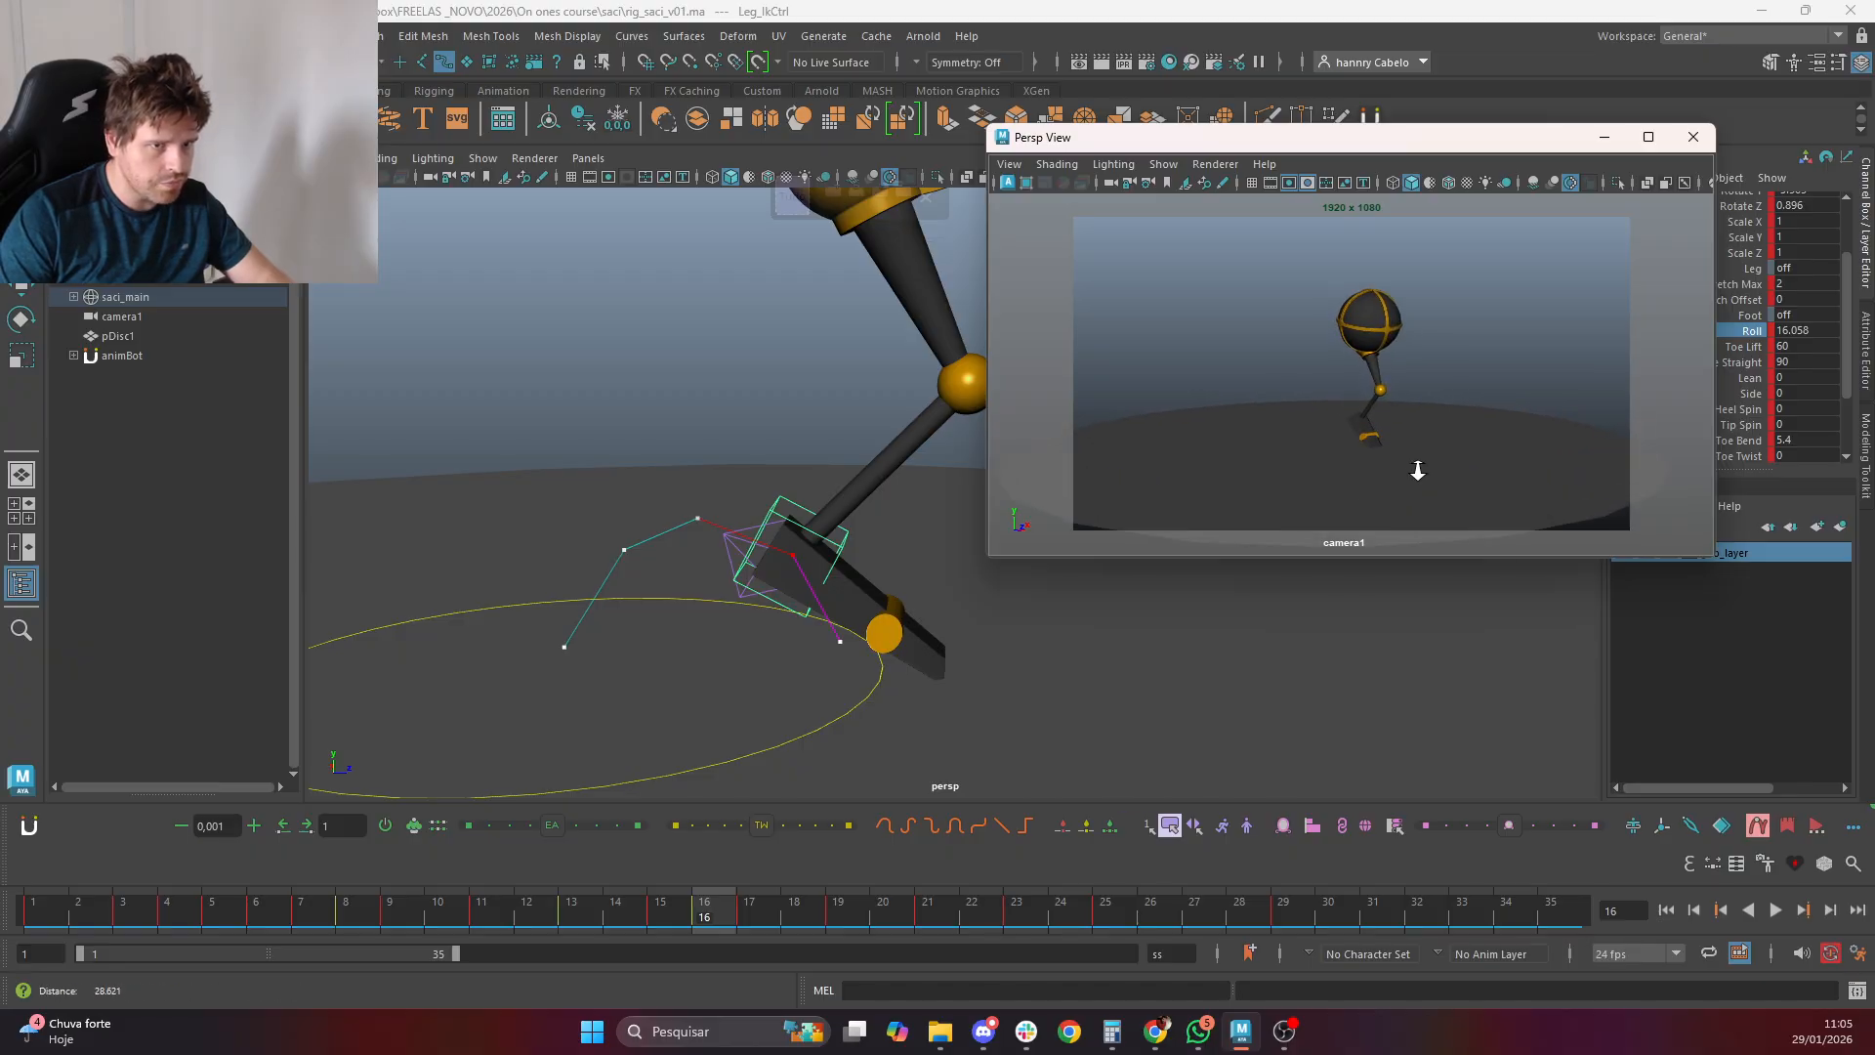
{"action": "scroll", "coordinate": [1779, 412], "scroll_direction": "down", "scroll_amount": 1}
Set the leg IK control's Toe Bend to -7.9 at frame 16 and compare it with the previous key
{"action": "left_click", "coordinate": [1739, 396]}
{"action": "middle_click_drag", "start_coordinate": [1255, 590], "coordinate": [1045, 591]}
{"action": "key", "text": "comma"}
{"action": "key", "text": "period"}
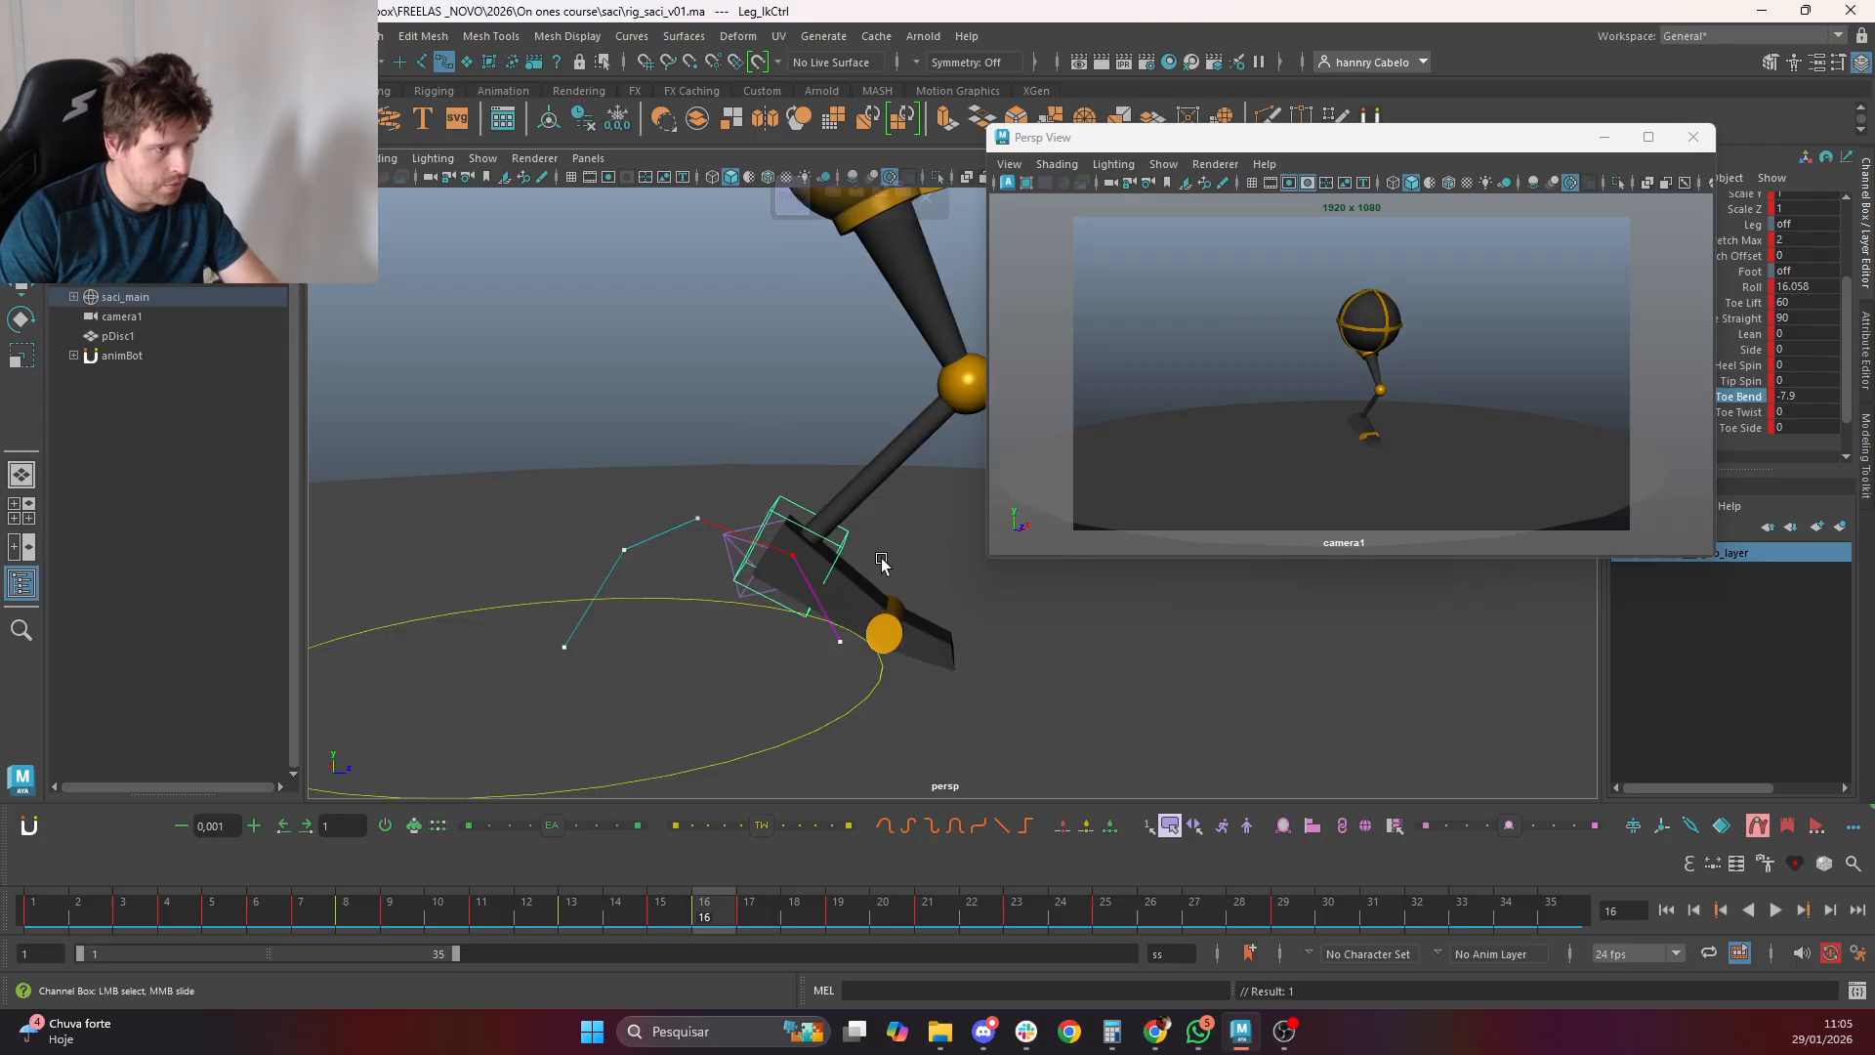
Step back and forth through the keys between frames 9 and 17 to examine the foot's arc and toe bend
{"action": "key", "text": "period"}
{"action": "key", "text": "comma"}
{"action": "key", "text": "comma"}
{"action": "key", "text": "comma"}
{"action": "key", "text": "comma"}
{"action": "key", "text": "comma"}
{"action": "key", "text": "comma"}
{"action": "key", "text": "comma"}
{"action": "key", "text": "comma"}
{"action": "key", "text": "comma"}
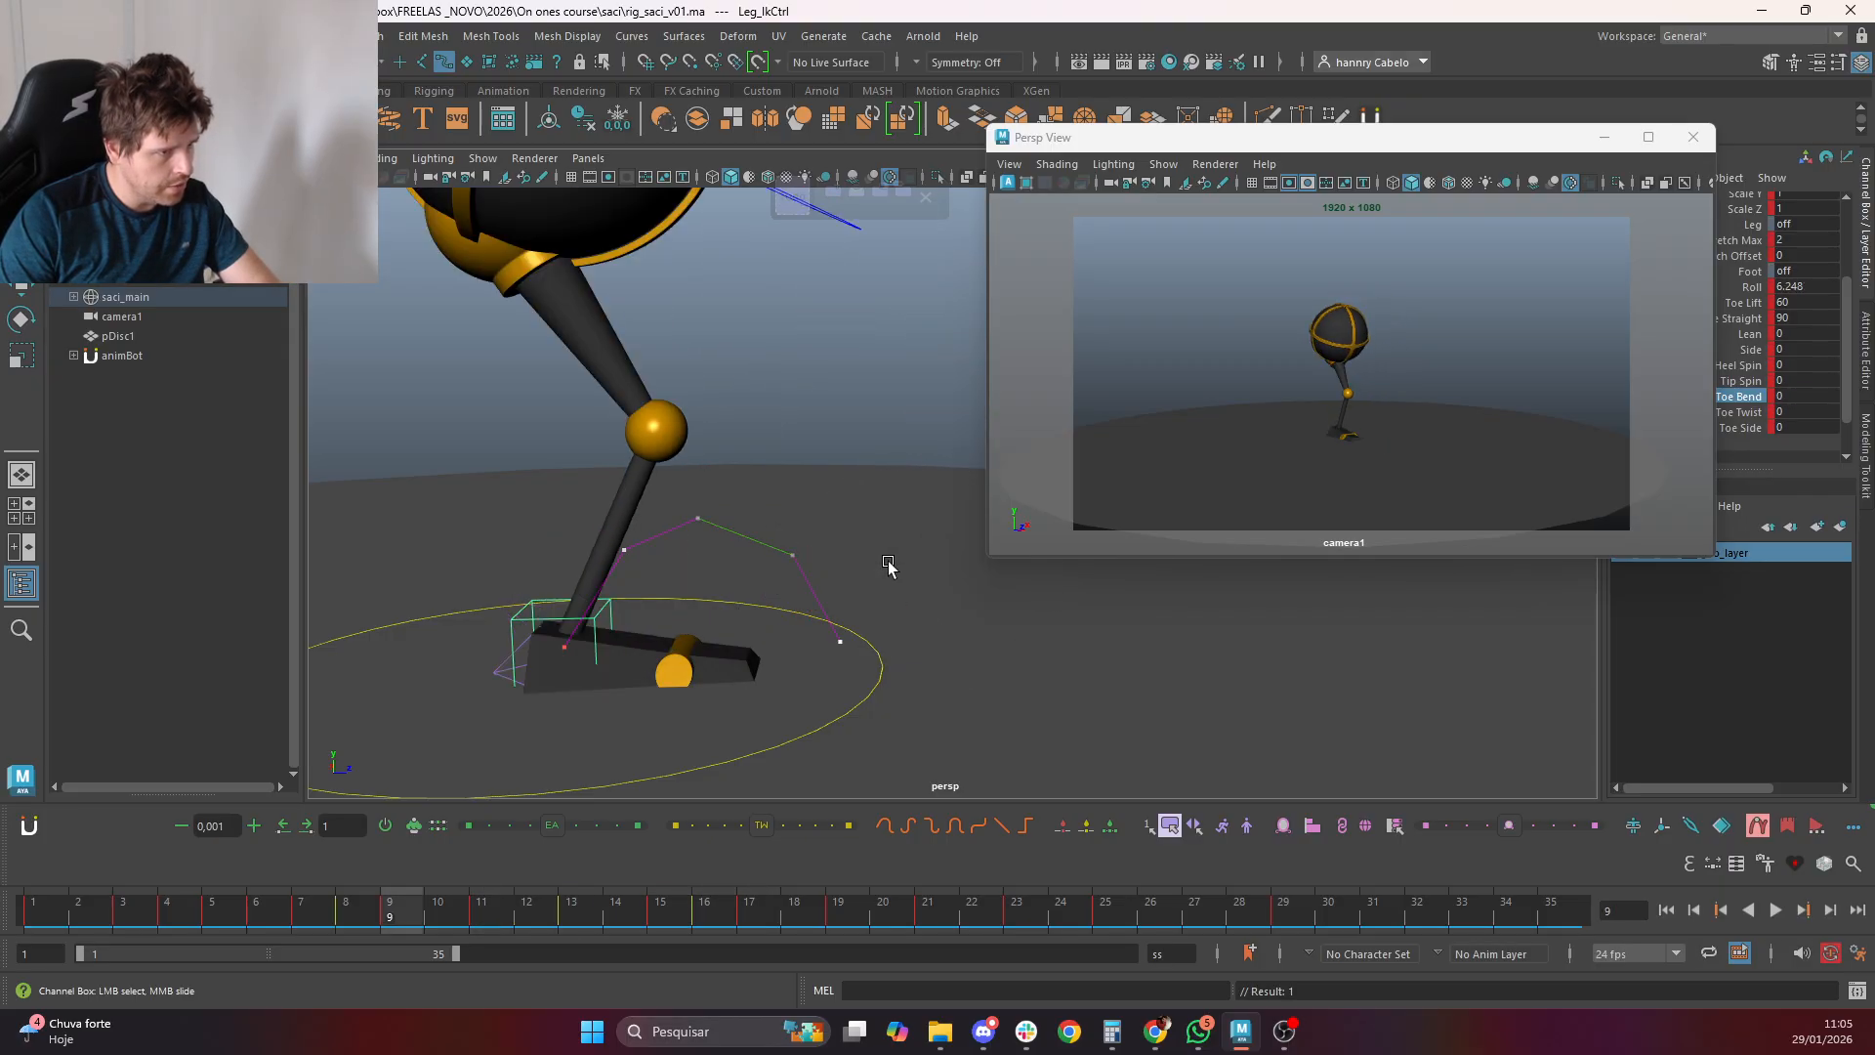
{"action": "key", "text": "period"}
{"action": "key", "text": "period"}
{"action": "key", "text": "period"}
{"action": "key", "text": "period"}
{"action": "key", "text": "period"}
{"action": "key", "text": "period"}
{"action": "key", "text": "comma"}
{"action": "key", "text": "comma"}
{"action": "key", "text": "comma"}
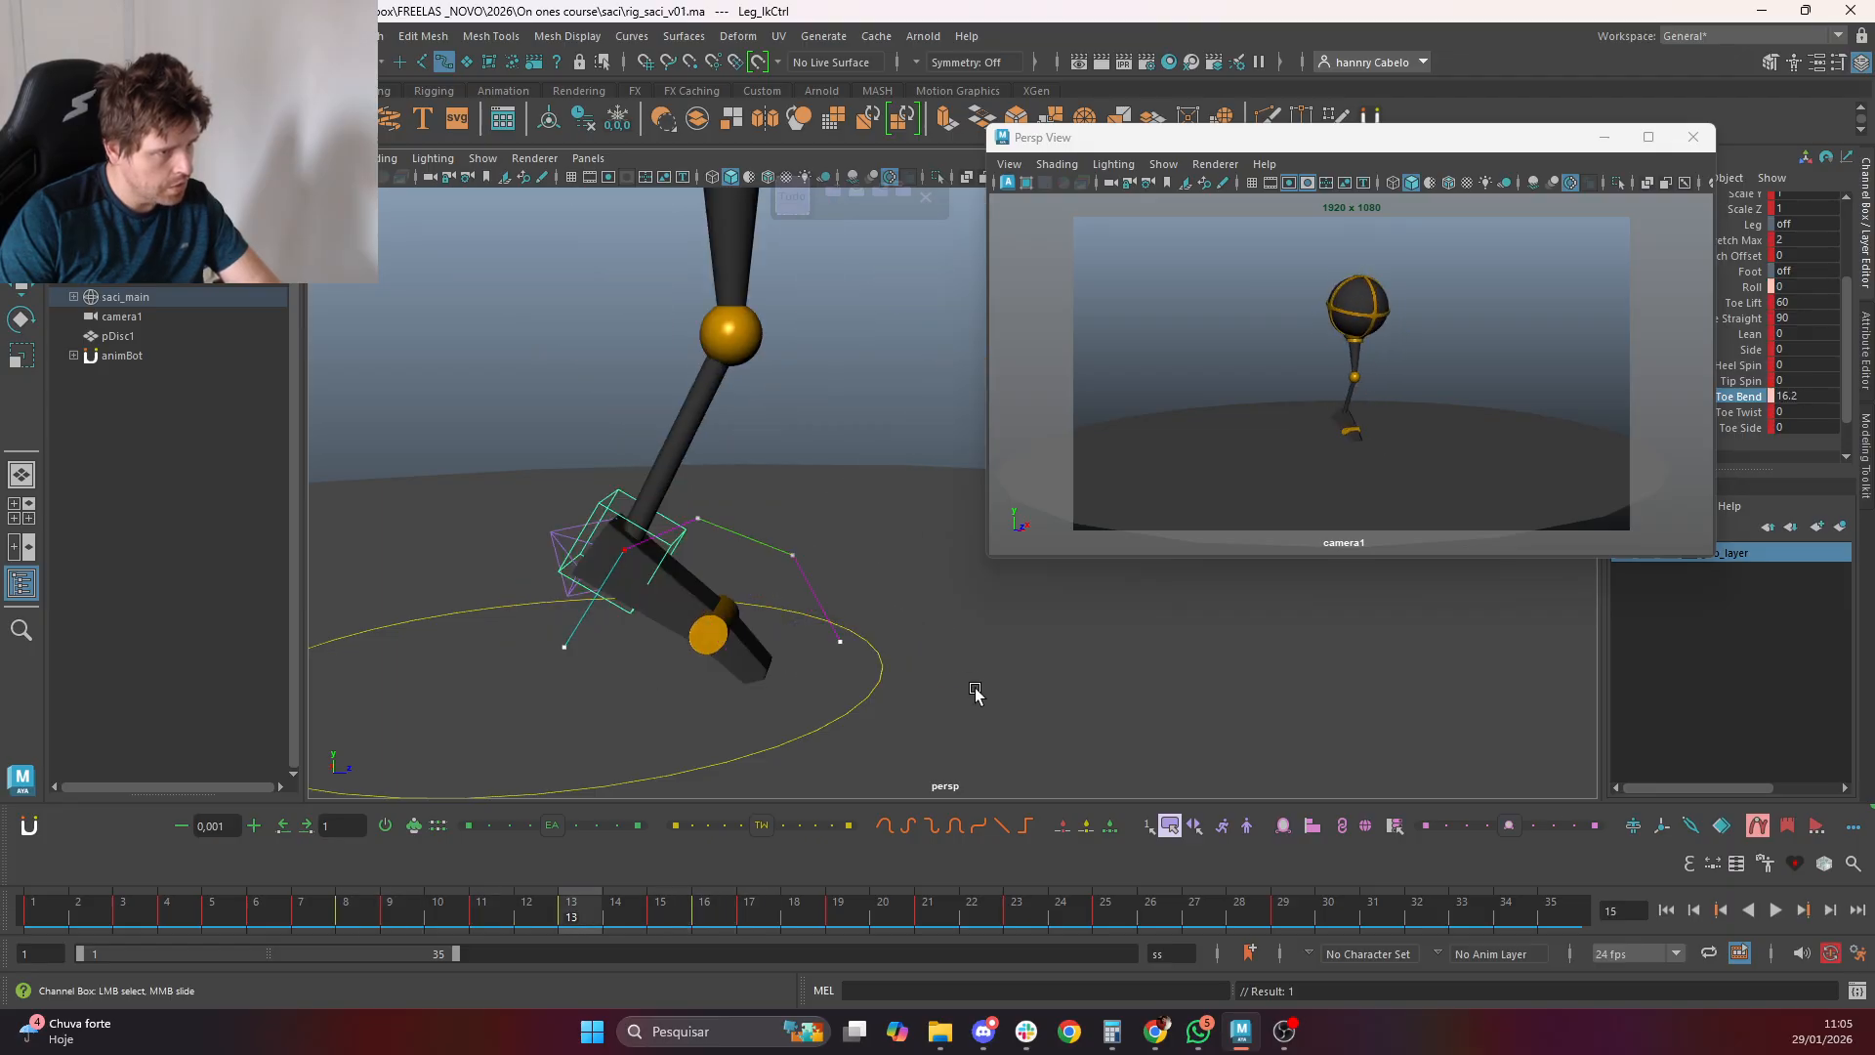
Raise the leg IK control higher at frame 15 and adjust its rotation for the peak of the foot's arc
{"action": "key", "text": "period"}
{"action": "key", "text": "w"}
{"action": "left_click_drag", "start_coordinate": [696, 425], "coordinate": [695, 375]}
{"action": "key", "text": "e"}
{"action": "left_click_drag", "start_coordinate": [793, 422], "coordinate": [702, 549]}
Raise the leg IK control to a height of about 1.06 cm at frame 13 and about 1.16 cm at frame 16
{"action": "key", "text": "comma"}
{"action": "key", "text": "w"}
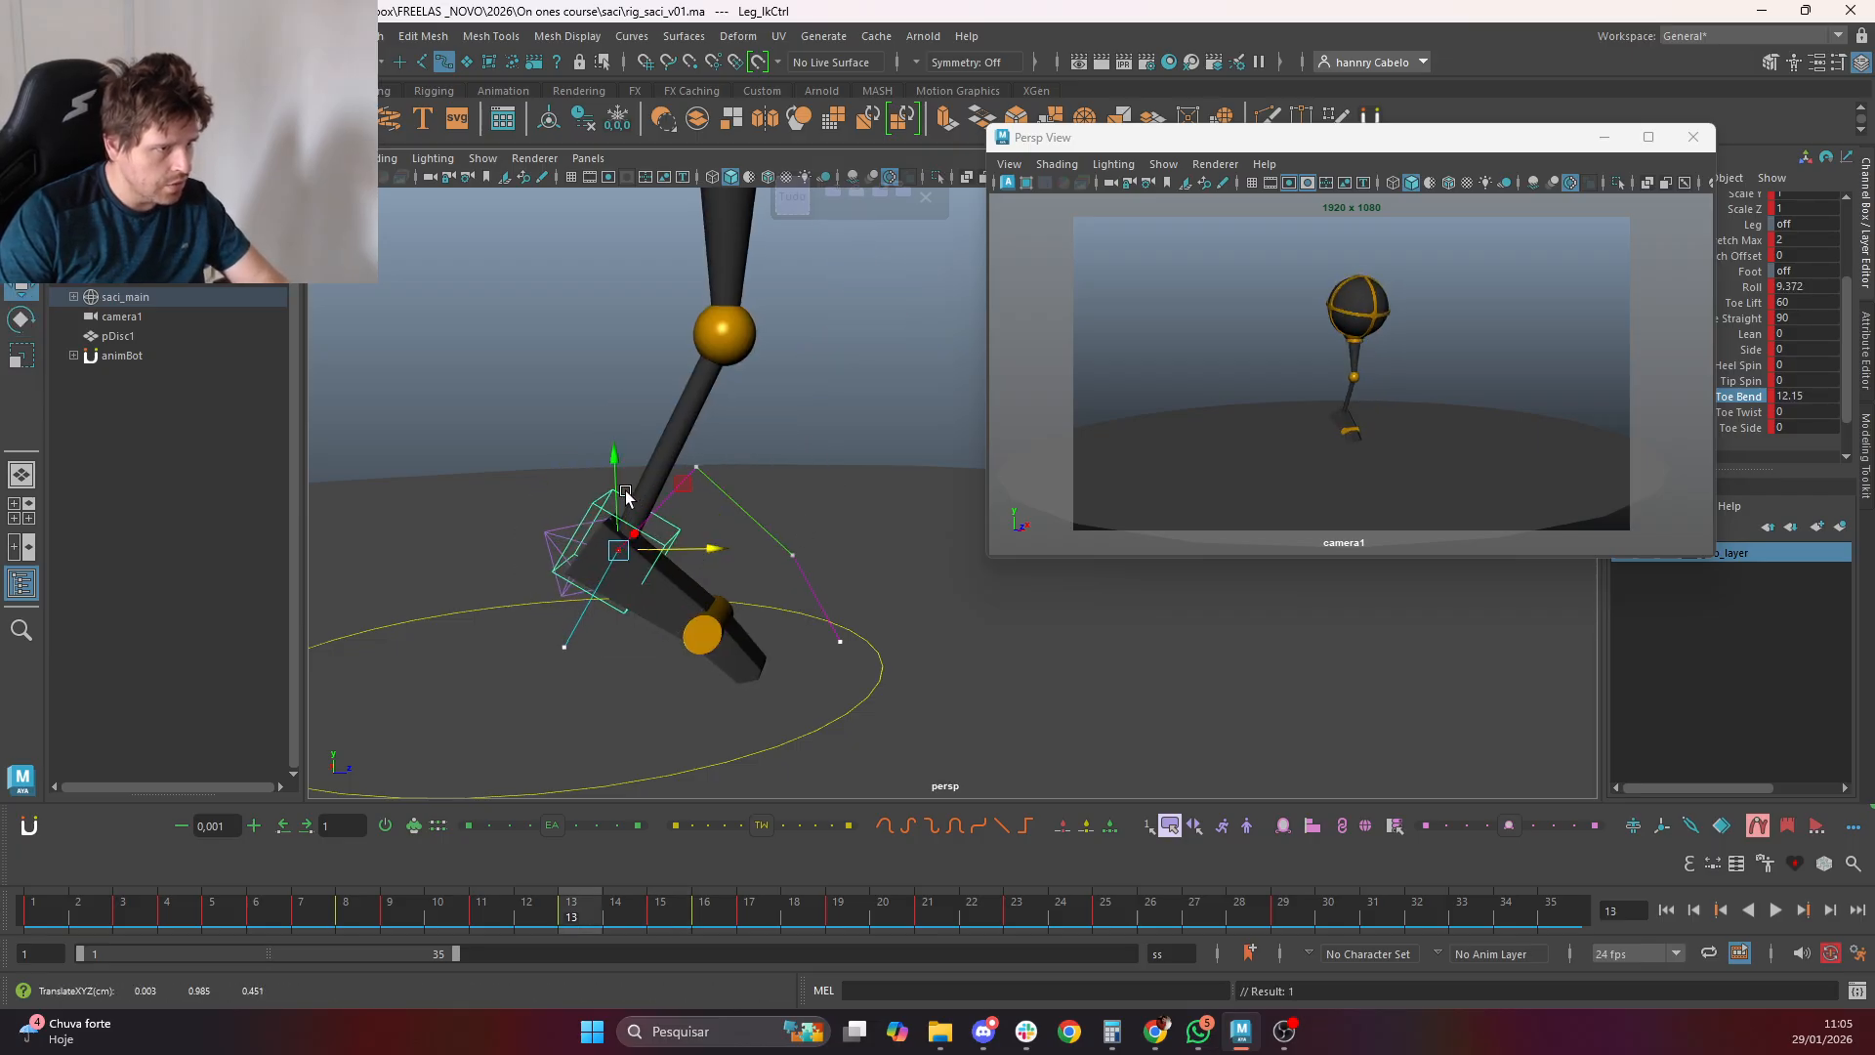
{"action": "left_click_drag", "start_coordinate": [615, 468], "coordinate": [613, 459]}
{"action": "key", "text": "period"}
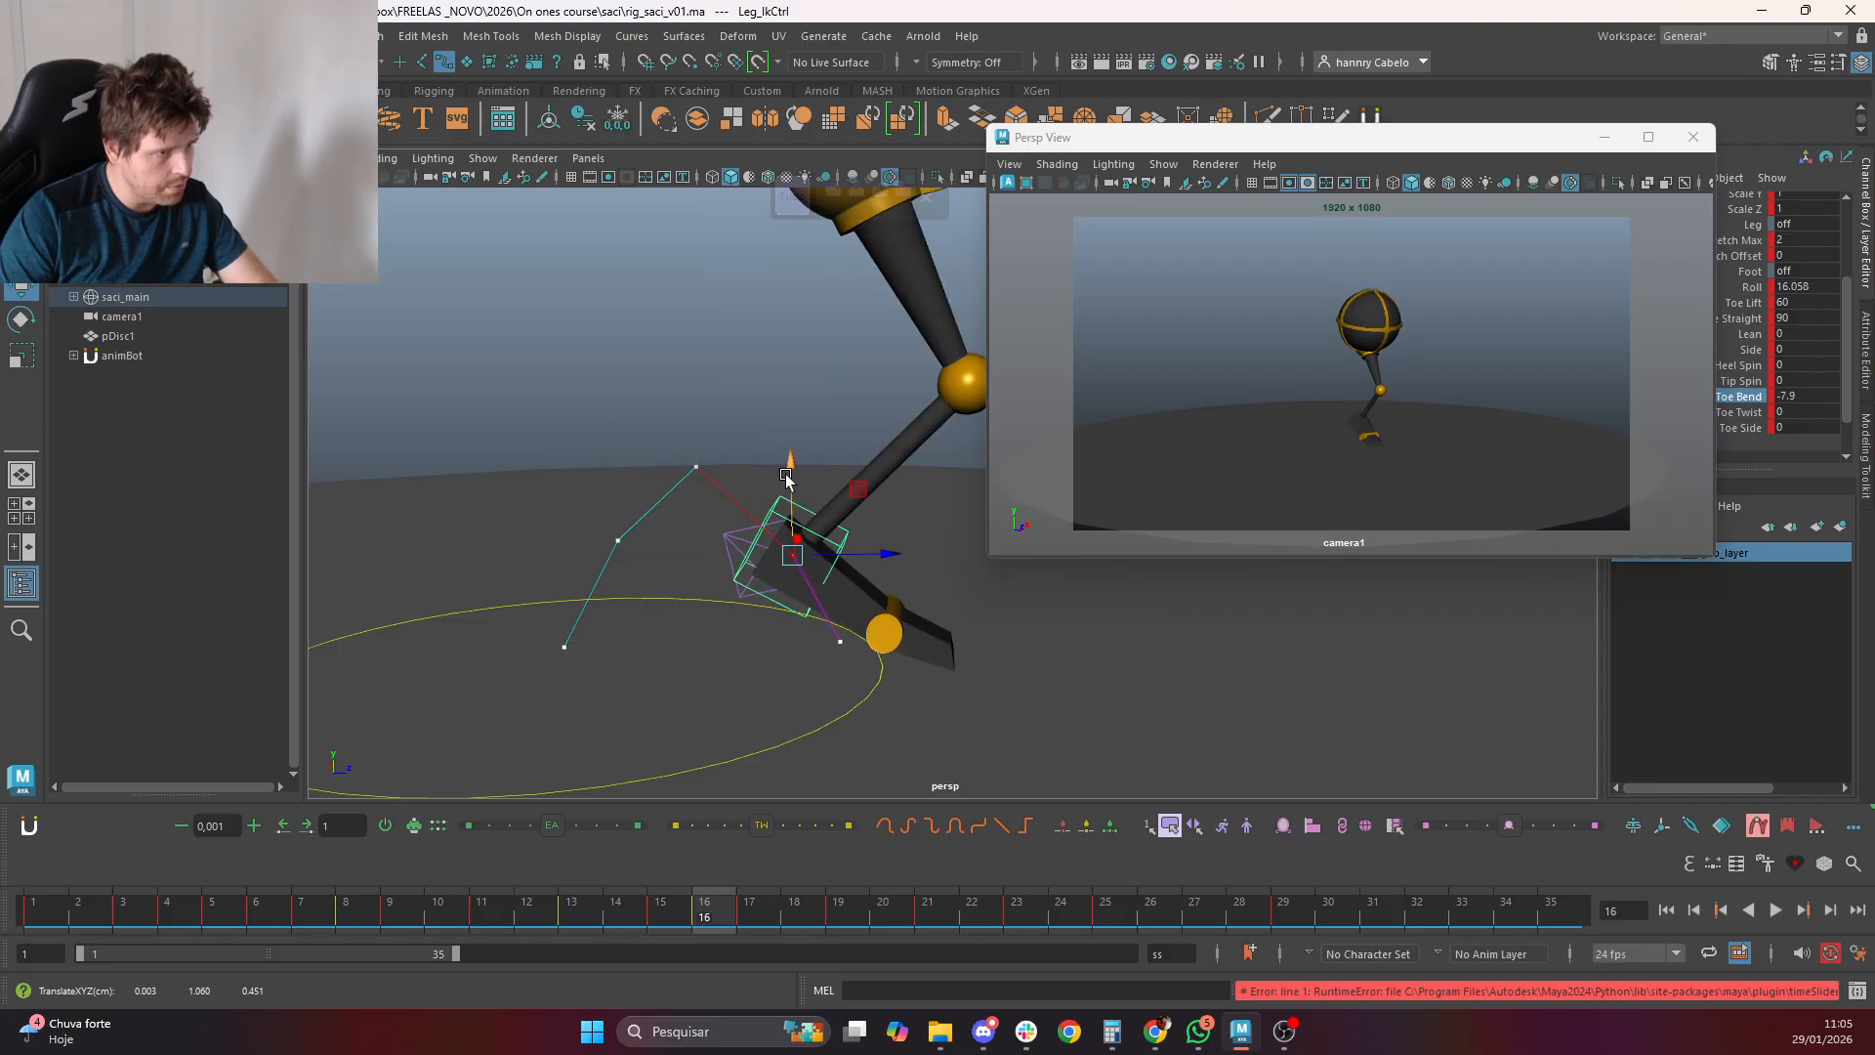
{"action": "left_click_drag", "start_coordinate": [786, 475], "coordinate": [786, 446]}
Step through the jump's key poses up to the landing to review the raised foot arc
{"action": "key", "text": "period"}
{"action": "key", "text": "period"}
{"action": "key", "text": "comma"}
{"action": "key", "text": "comma"}
{"action": "key", "text": "comma"}
{"action": "key", "text": "comma"}
{"action": "key", "text": "comma"}
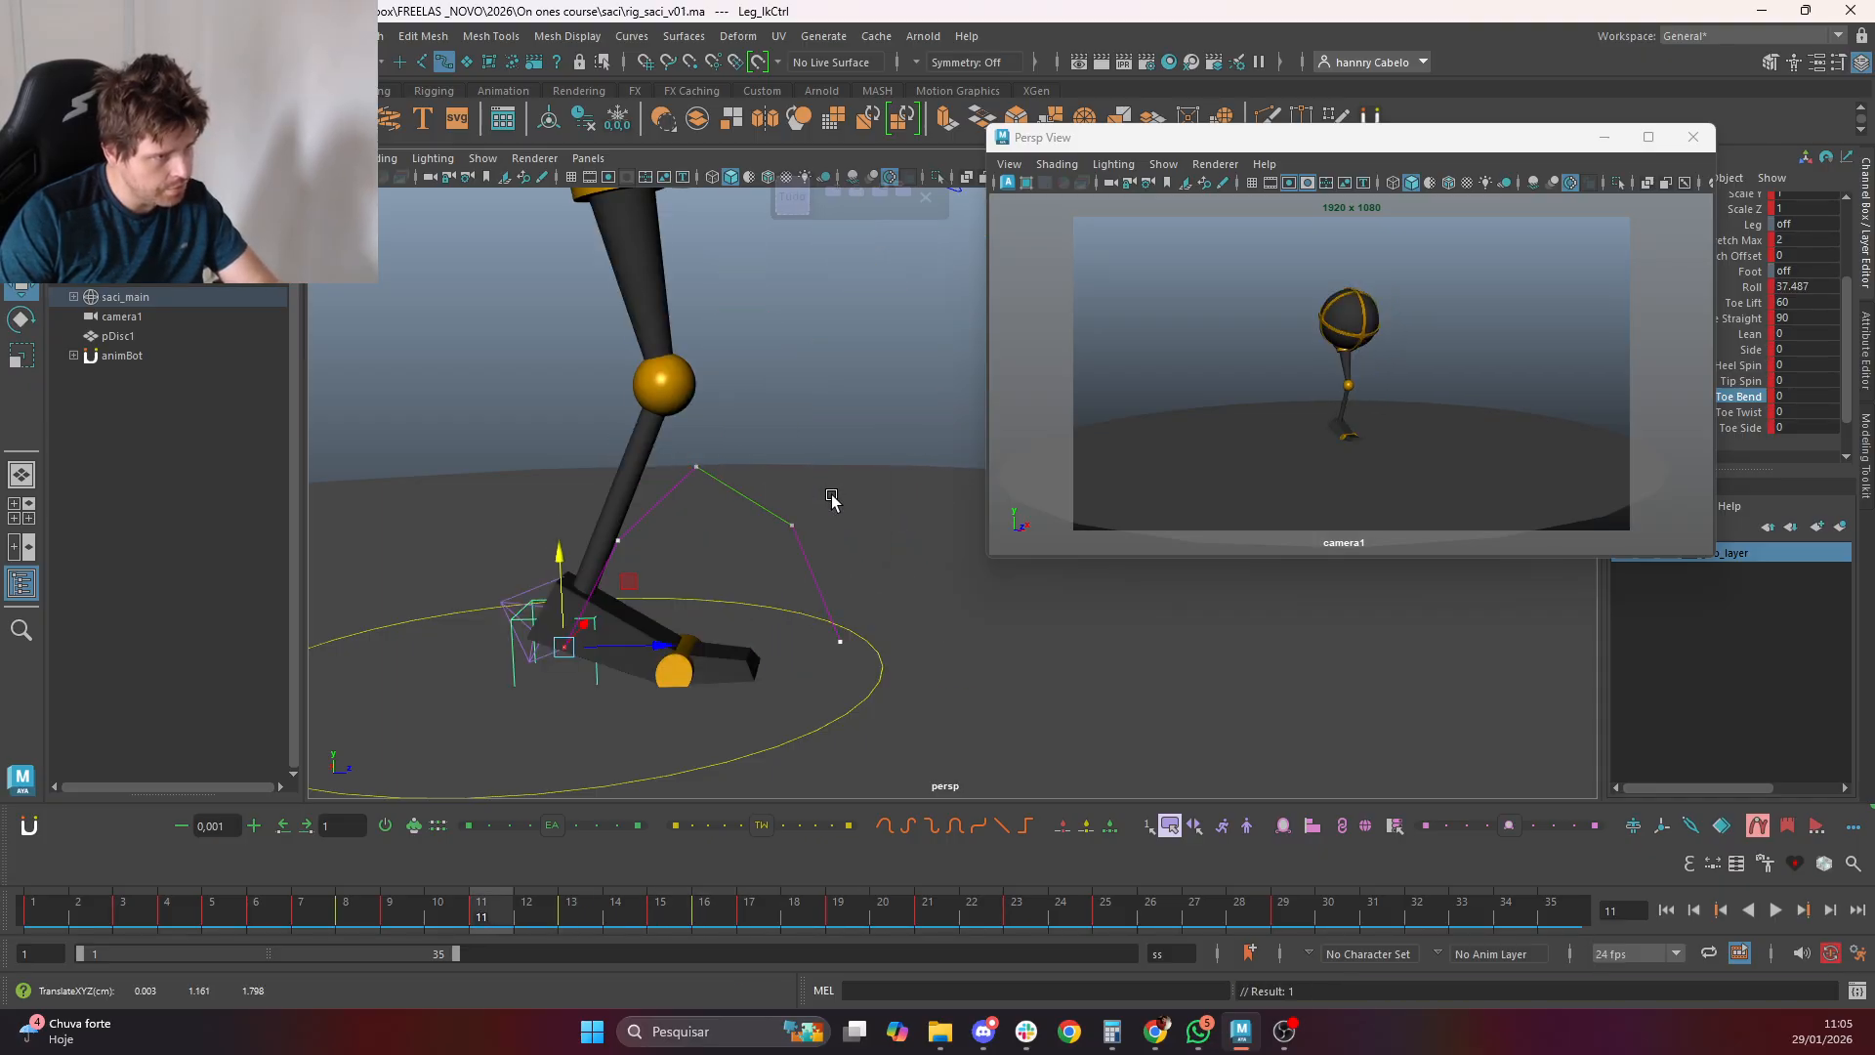
{"action": "key", "text": "comma"}
{"action": "key", "text": "period"}
{"action": "key", "text": "period"}
{"action": "key", "text": "period"}
{"action": "key", "text": "period"}
{"action": "key", "text": "period"}
{"action": "key", "text": "comma"}
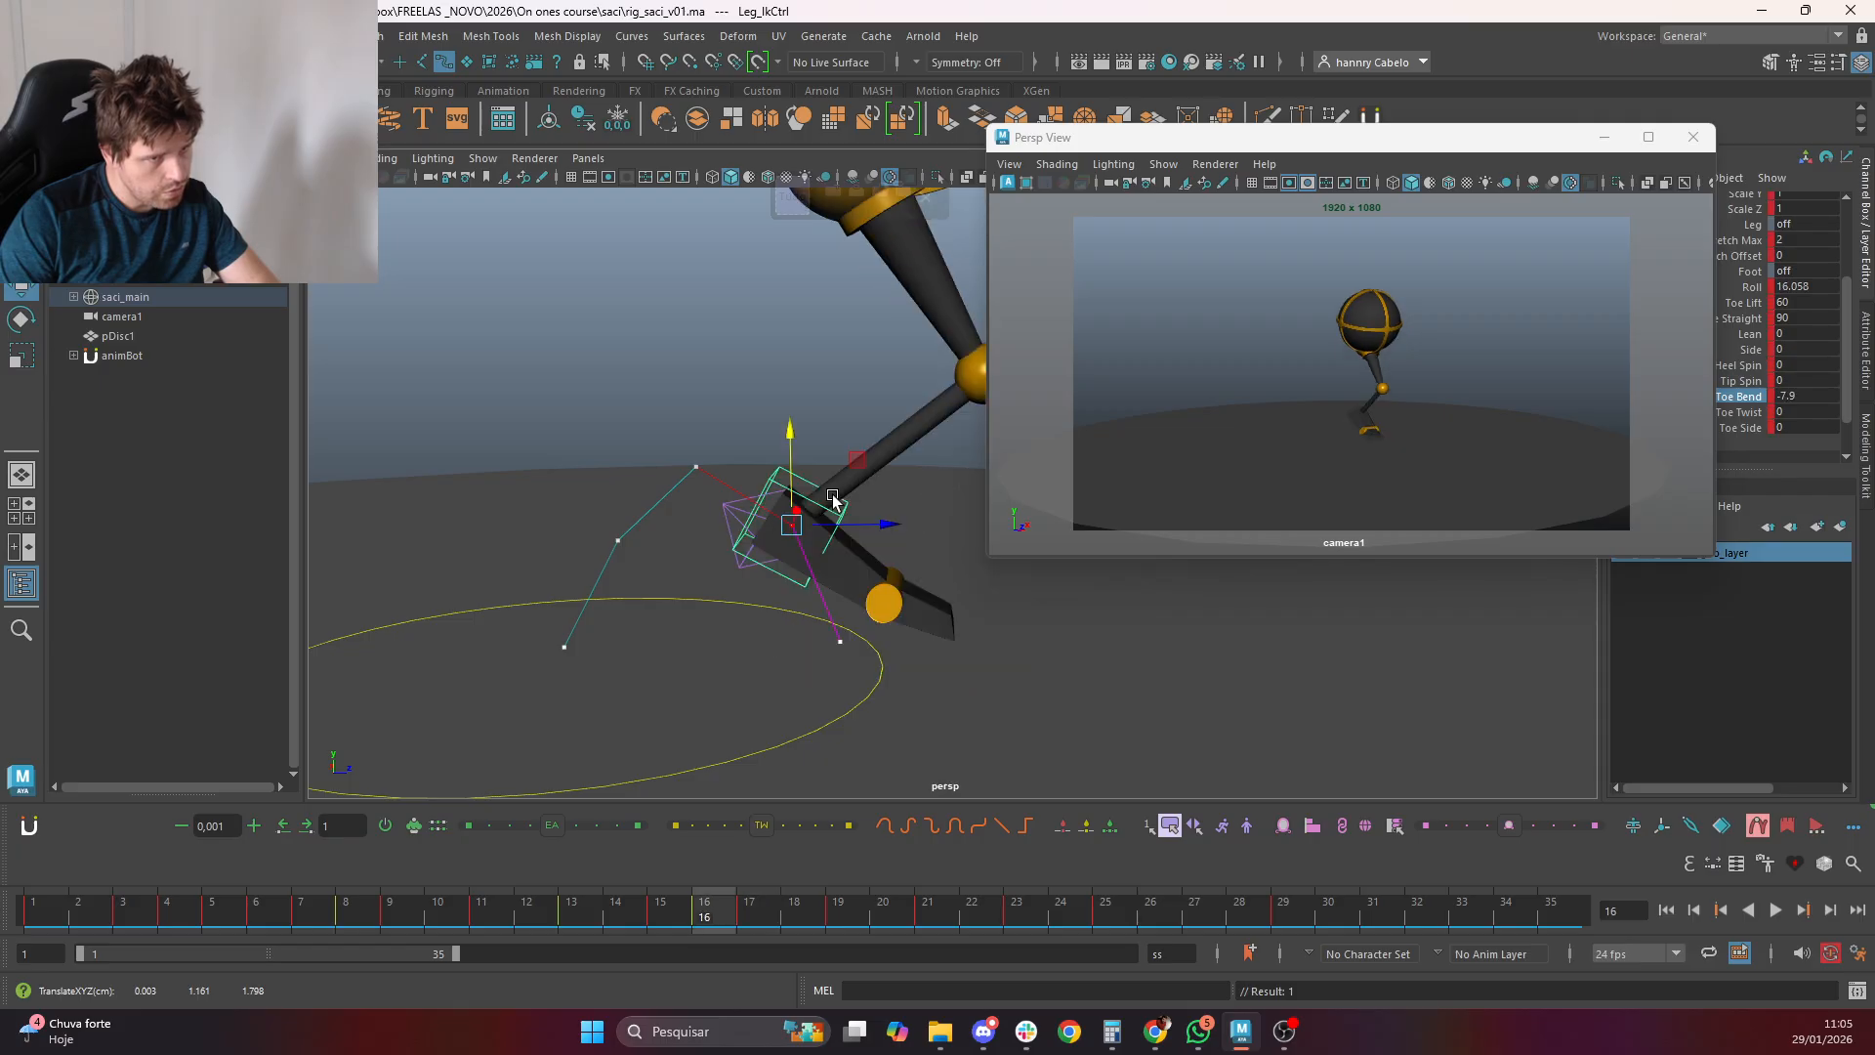
{"action": "key", "text": "comma"}
{"action": "key", "text": "period"}
{"action": "key", "text": "period"}
{"action": "key", "text": "comma"}
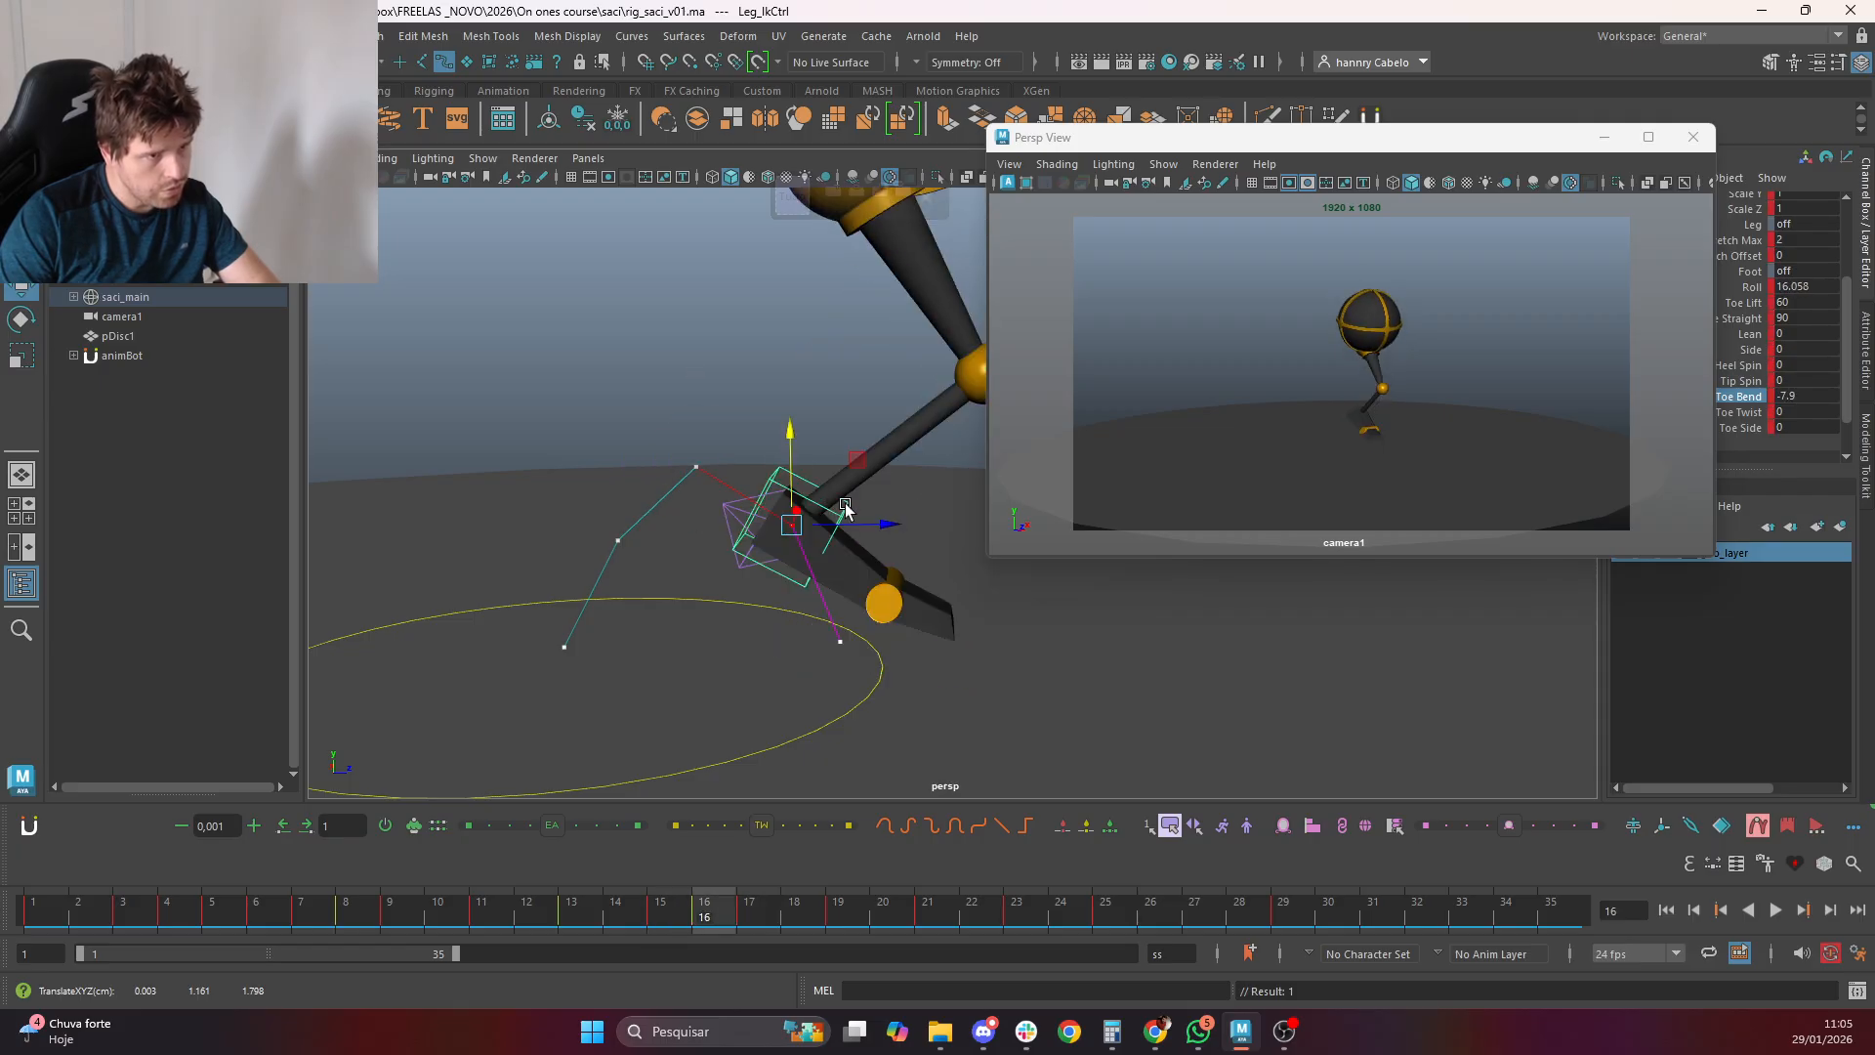
Try a flatter foot rotation at frame 16 with the leg IK control's Toe Bend at -22.8
{"action": "key", "text": "e"}
{"action": "left_click_drag", "start_coordinate": [878, 474], "coordinate": [804, 485]}
{"action": "key", "text": "ctrl+z"}
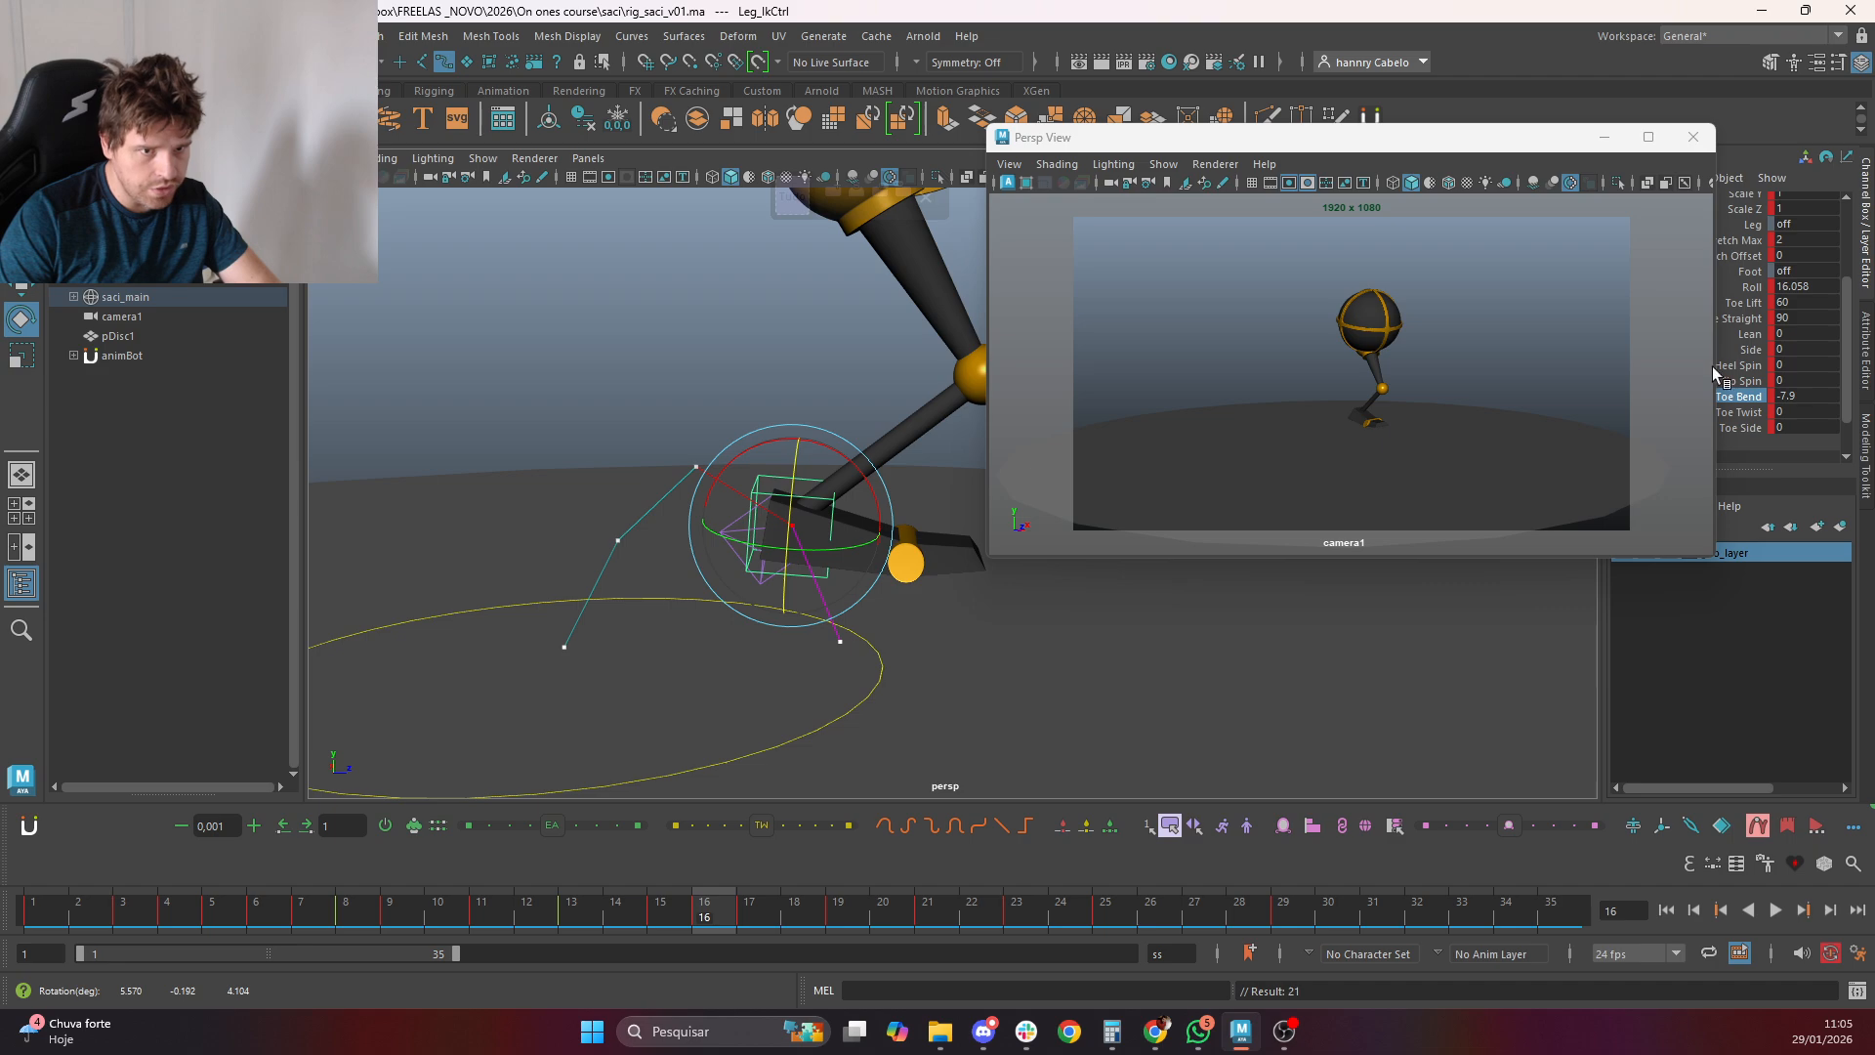
{"action": "left_click", "coordinate": [1744, 394]}
{"action": "mouse_move", "coordinate": [1000, 576]}
{"action": "middle_mouse_down"}
{"action": "mouse_move", "coordinate": [977, 566]}
{"action": "mouse_move", "coordinate": [983, 583]}
{"action": "middle_mouse_up"}
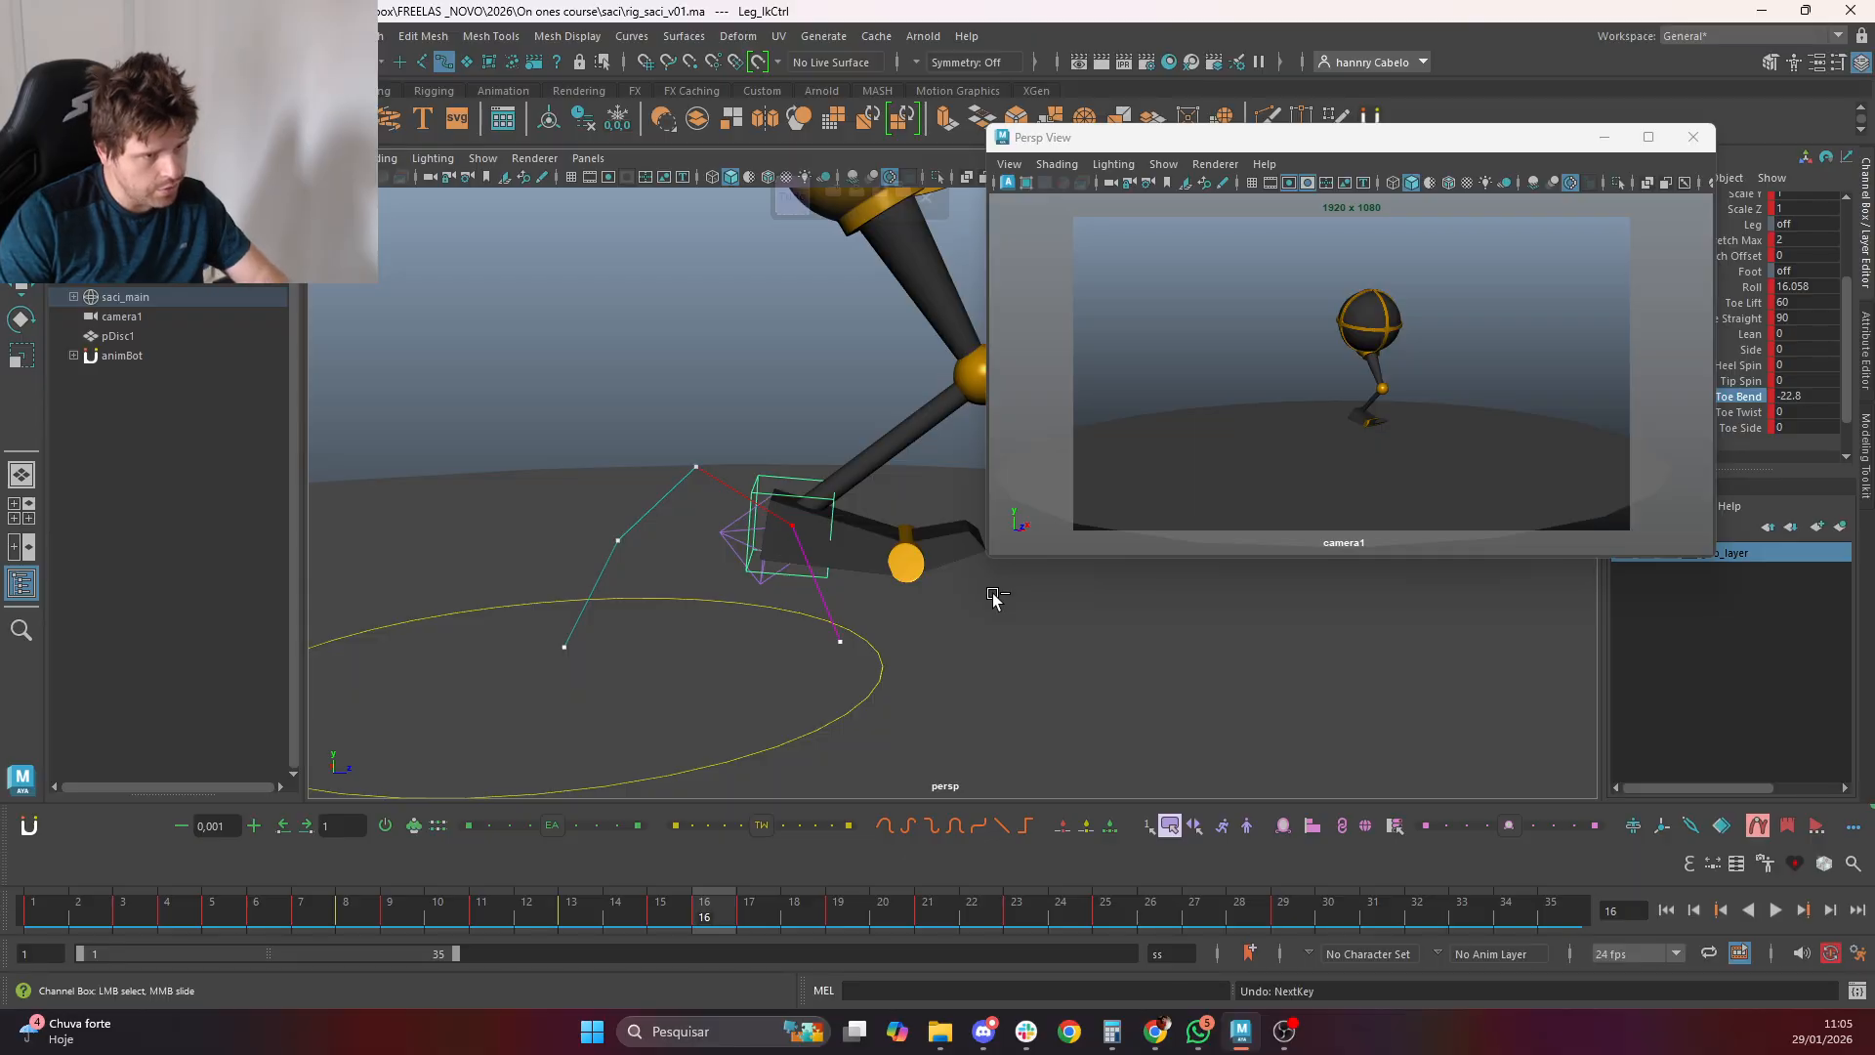
{"action": "key", "text": "ctrl+z"}
Flip frame by frame around frames 15 to 17 to examine the foot's approach to the landing
{"action": "key", "text": "alt+period"}
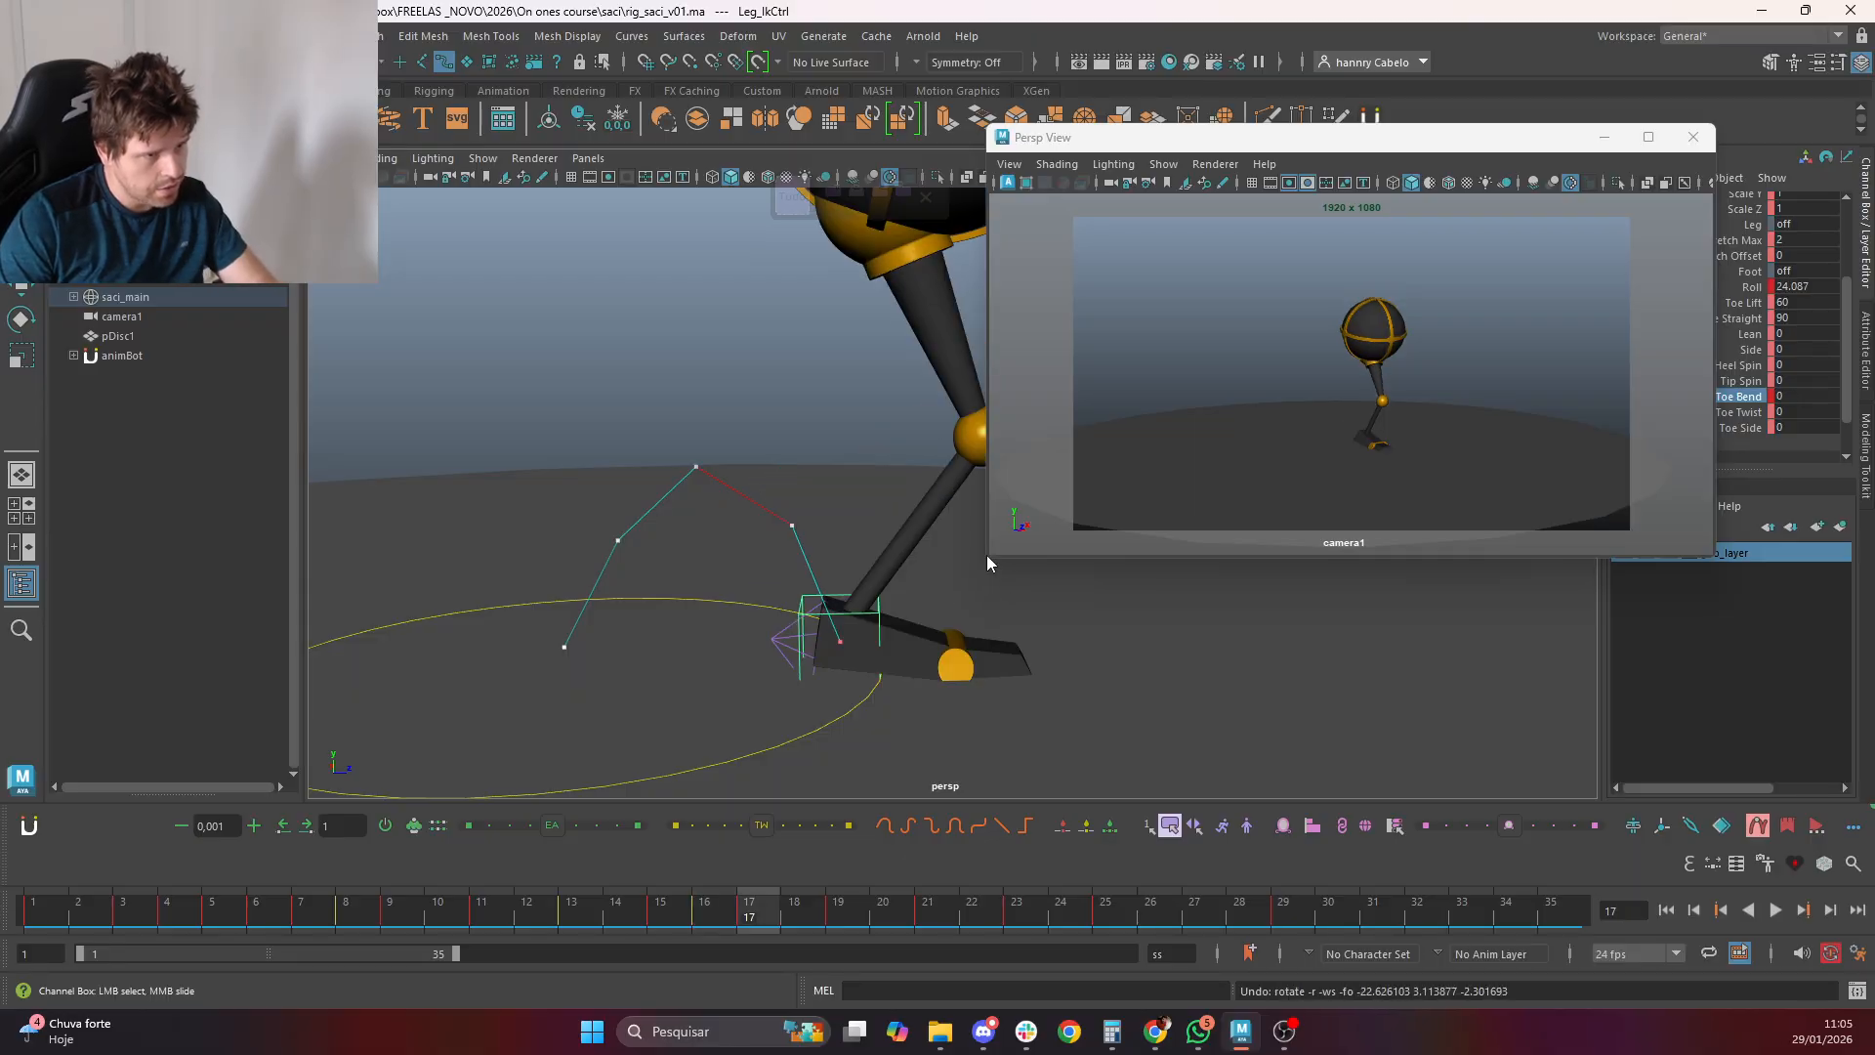
{"action": "key", "text": "alt+comma"}
{"action": "key", "text": "alt+comma"}
{"action": "key", "text": "alt+period"}
{"action": "key", "text": "alt+period"}
{"action": "key", "text": "alt+comma"}
{"action": "key", "text": "w"}
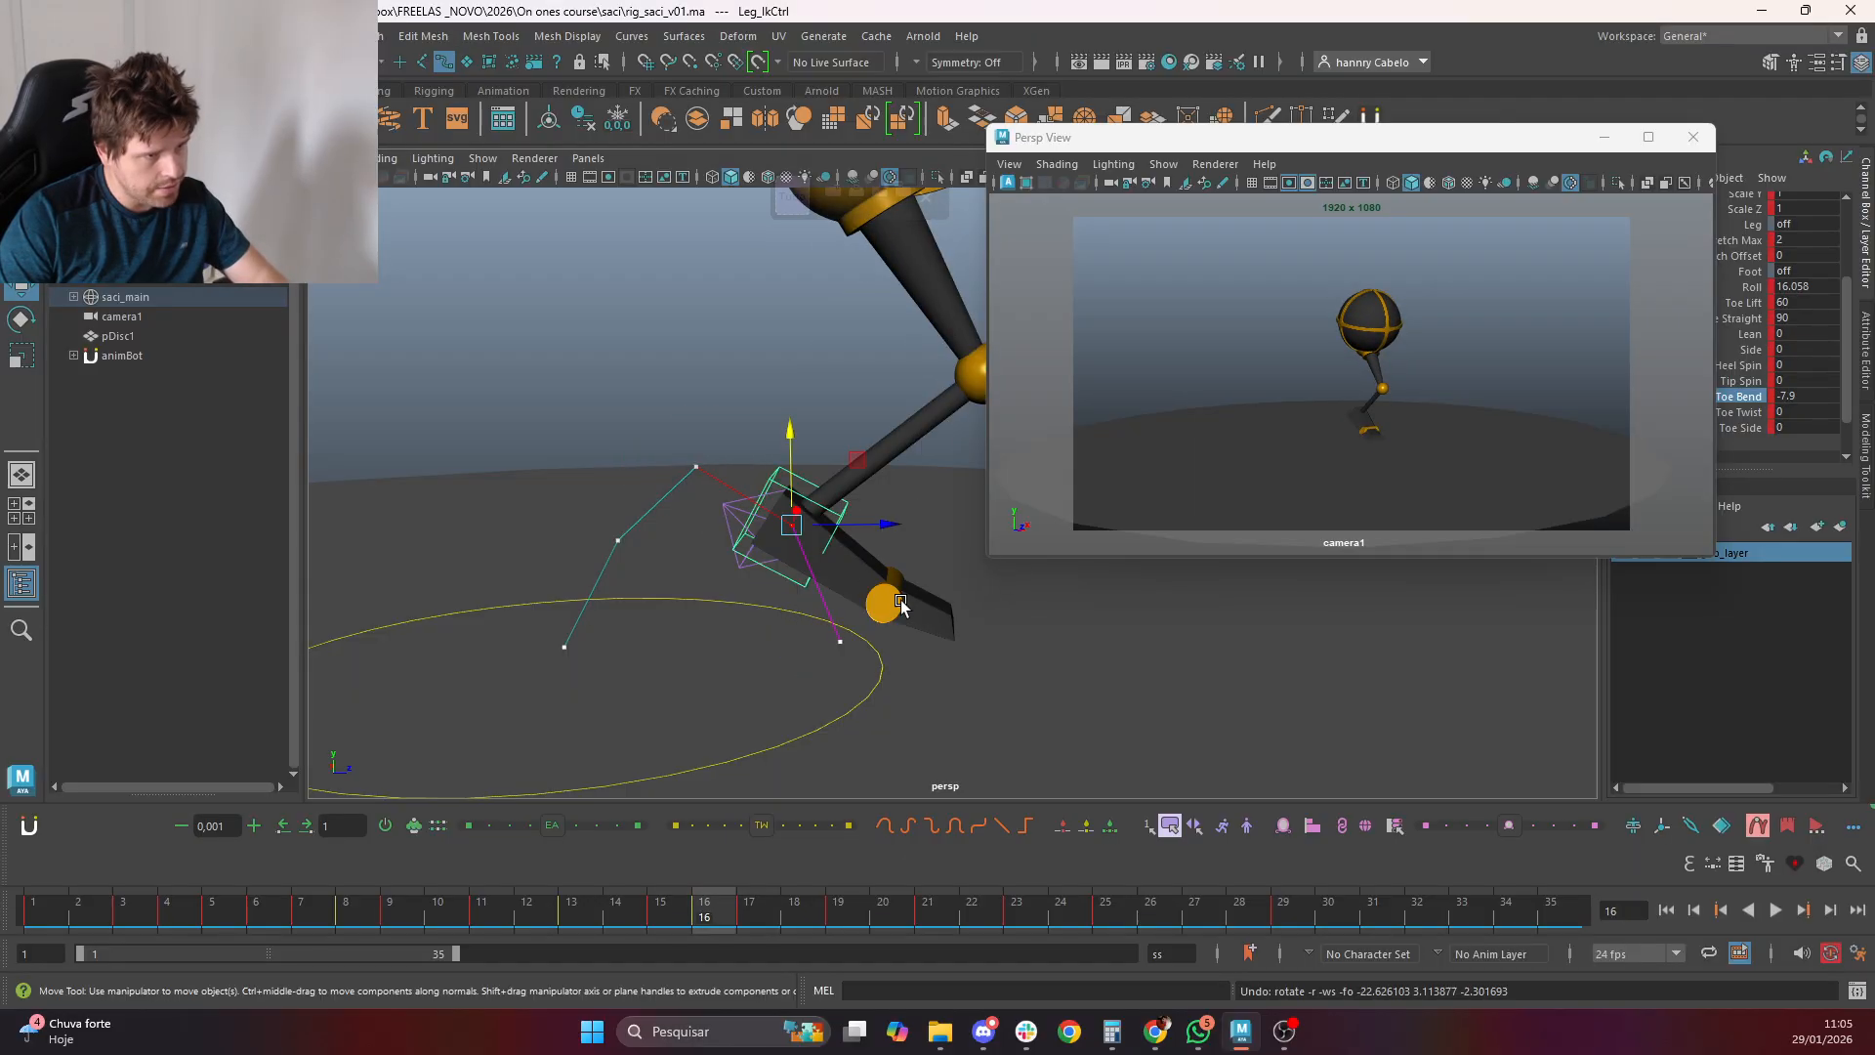
{"action": "key", "text": "alt+period"}
{"action": "key", "text": "alt+comma"}
{"action": "key", "text": "alt+comma"}
{"action": "key", "text": "alt+period"}
Step through the remaining key poses and back around to frame 11 to review the whole hop
{"action": "key", "text": "period"}
{"action": "key", "text": "period"}
{"action": "key", "text": "period"}
{"action": "key", "text": "period"}
{"action": "key", "text": "period"}
{"action": "key", "text": "period"}
{"action": "key", "text": "period"}
{"action": "key", "text": "period"}
{"action": "key", "text": "period"}
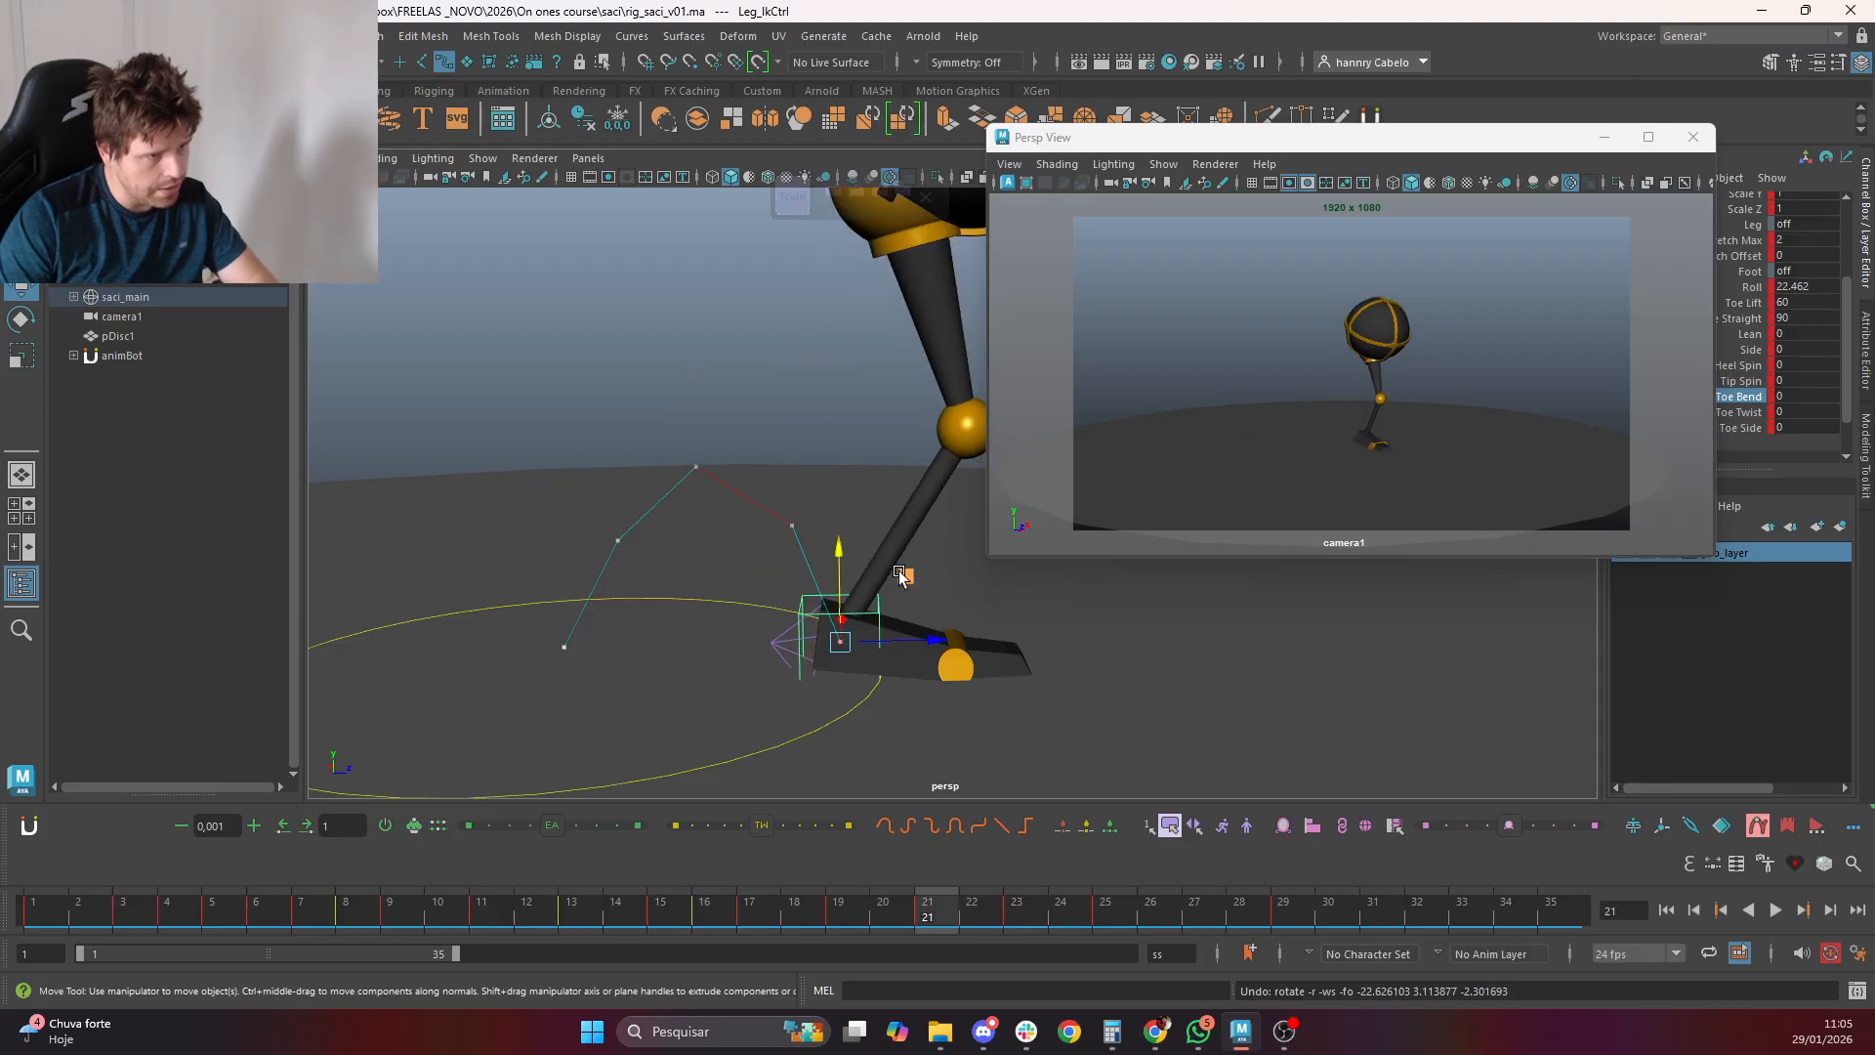
{"action": "key", "text": "period"}
{"action": "key", "text": "period"}
{"action": "key", "text": "period"}
{"action": "key", "text": "period"}
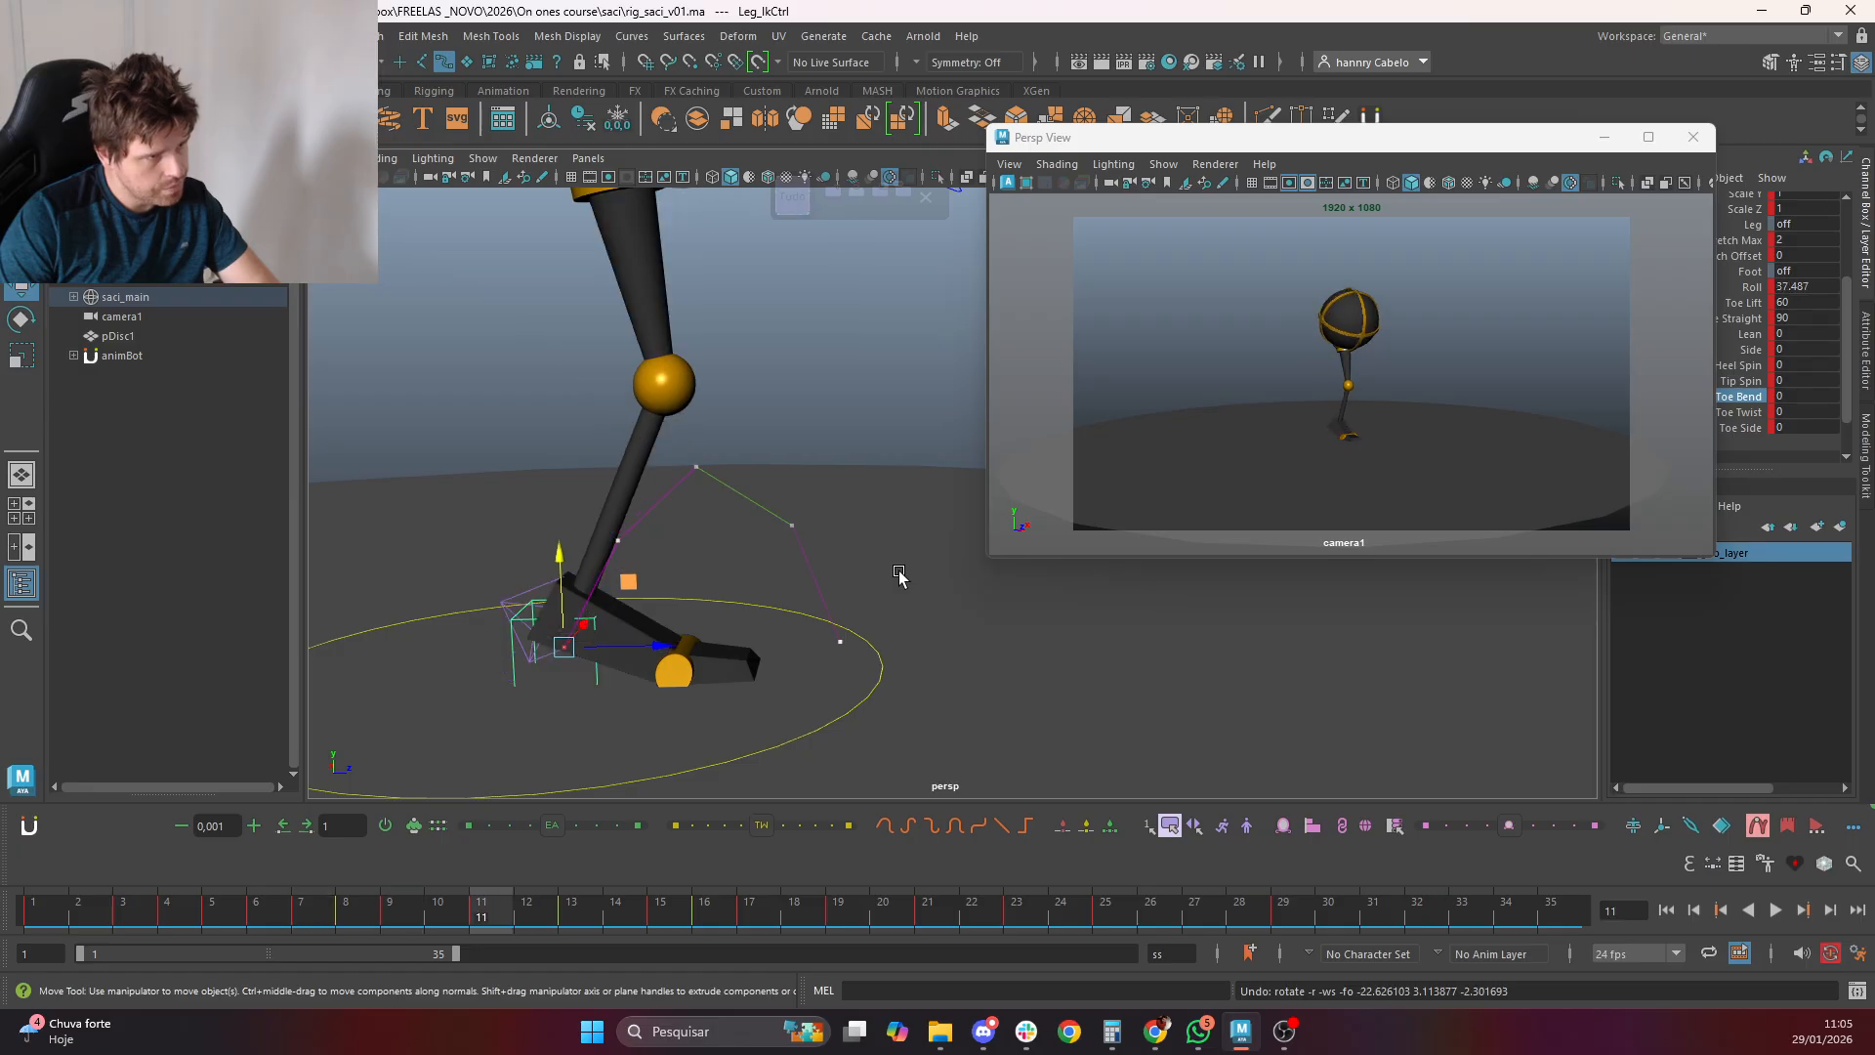
{"action": "key", "text": "comma"}
{"action": "key", "text": "comma"}
{"action": "key", "text": "period"}
Select all the character's controls and add a tweened inbetween at frame 12, 1/8 of the way from frame 11's pose
{"action": "right_click_drag", "start_coordinate": [899, 577], "coordinate": [837, 487], "text": "alt"}
{"action": "left_click", "coordinate": [837, 486]}
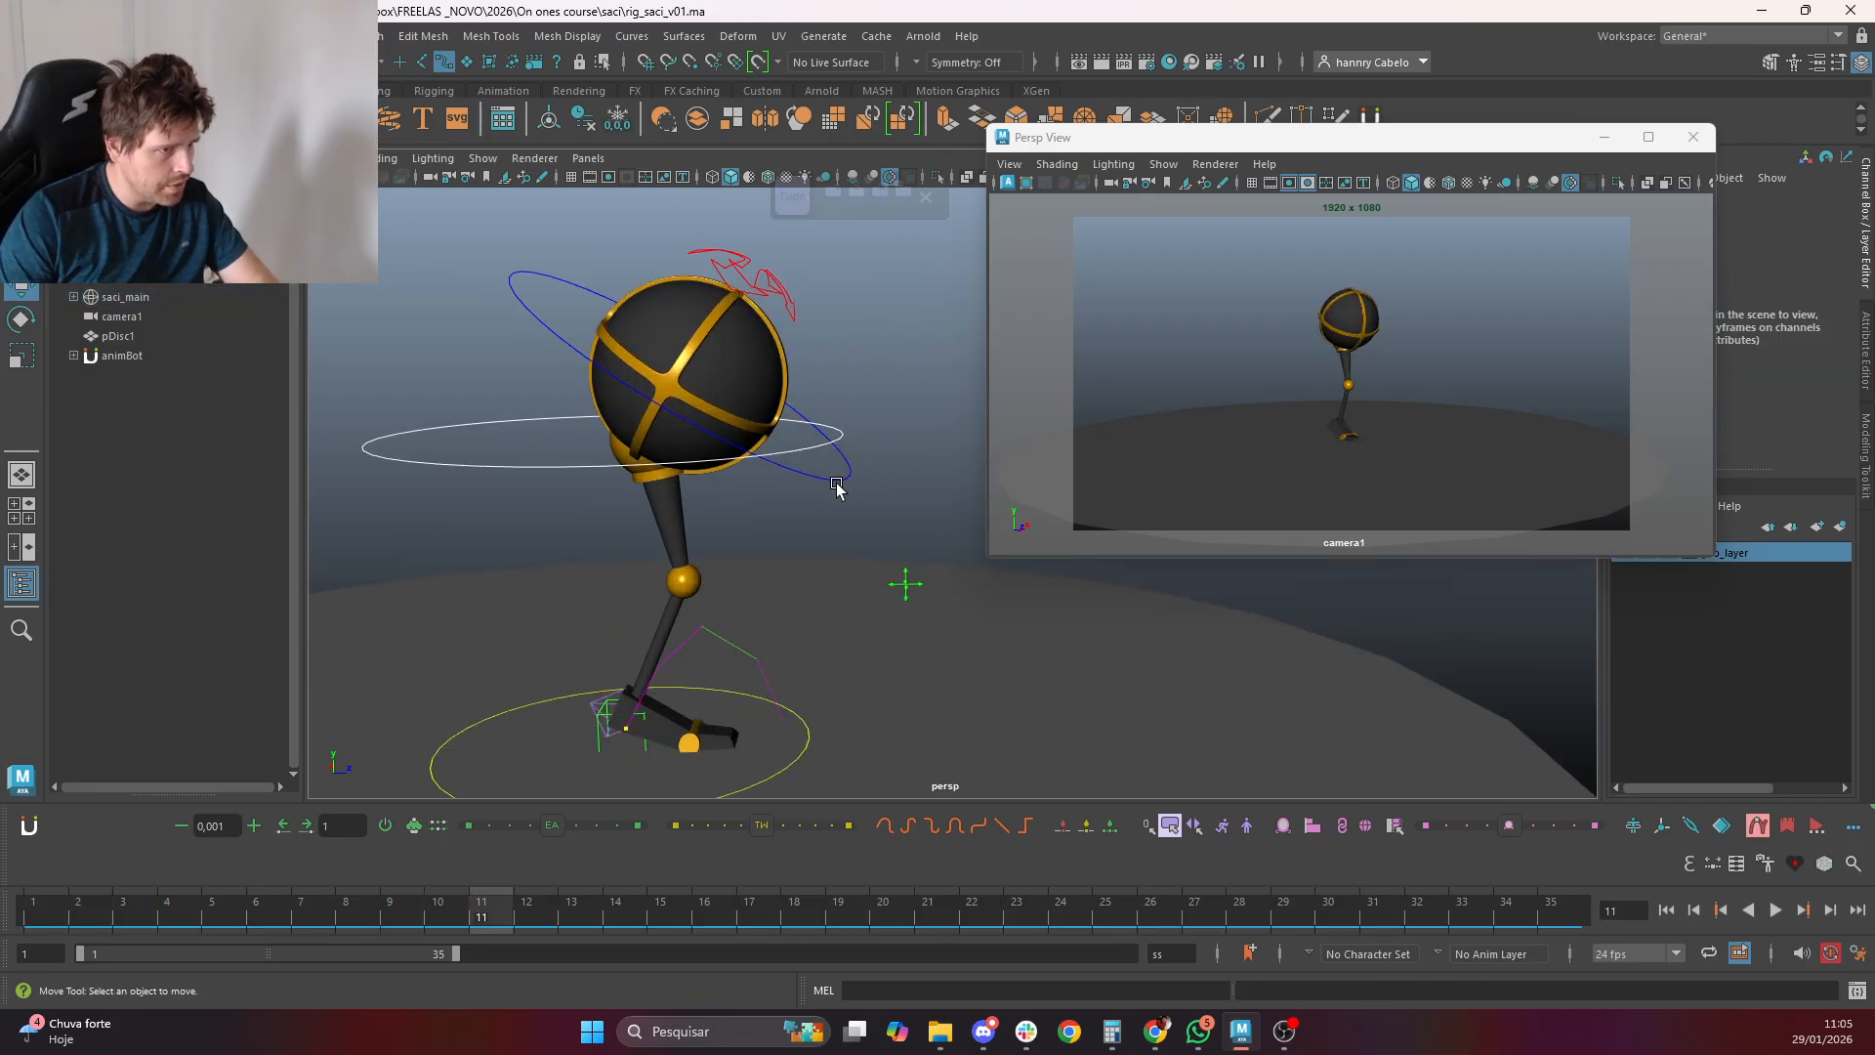
{"action": "left_click", "coordinate": [845, 479]}
{"action": "key", "text": "period"}
{"action": "key", "text": "comma"}
{"action": "key", "text": "comma"}
{"action": "key", "text": "period"}
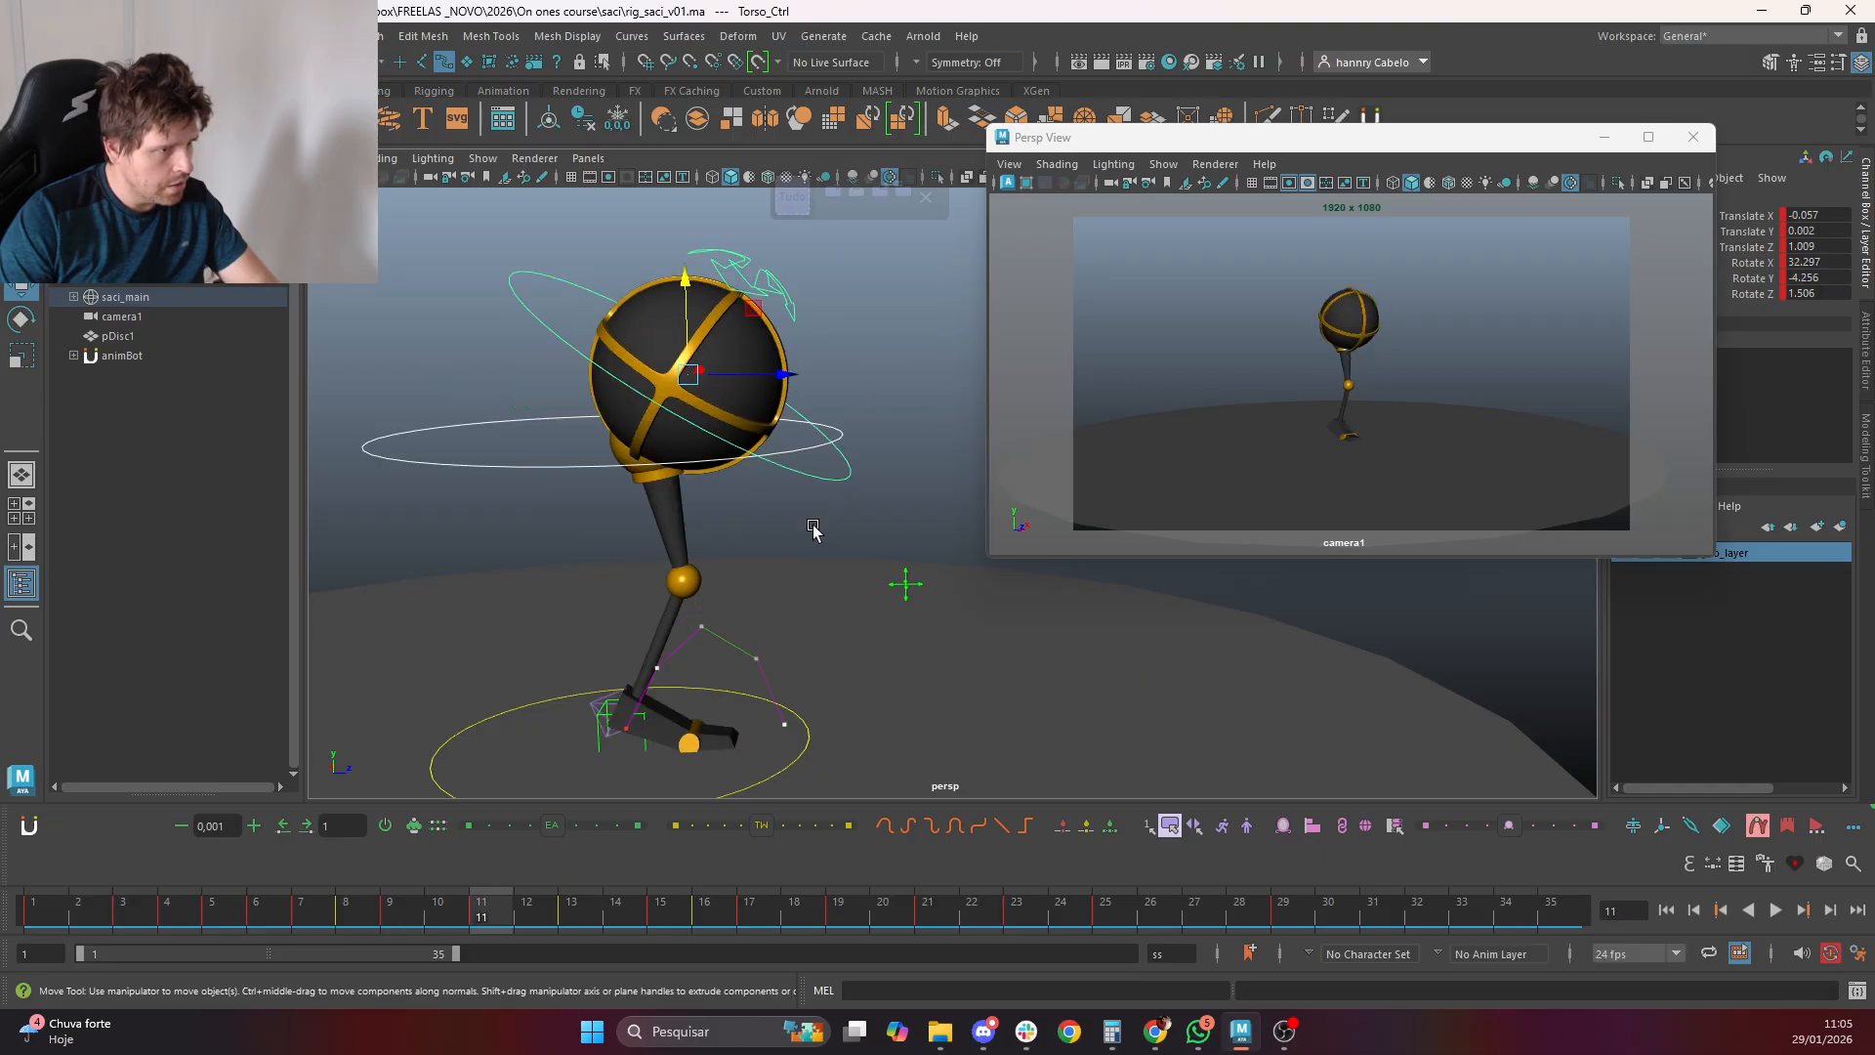
{"action": "scroll", "coordinate": [840, 588], "scroll_direction": "down", "scroll_amount": 4}
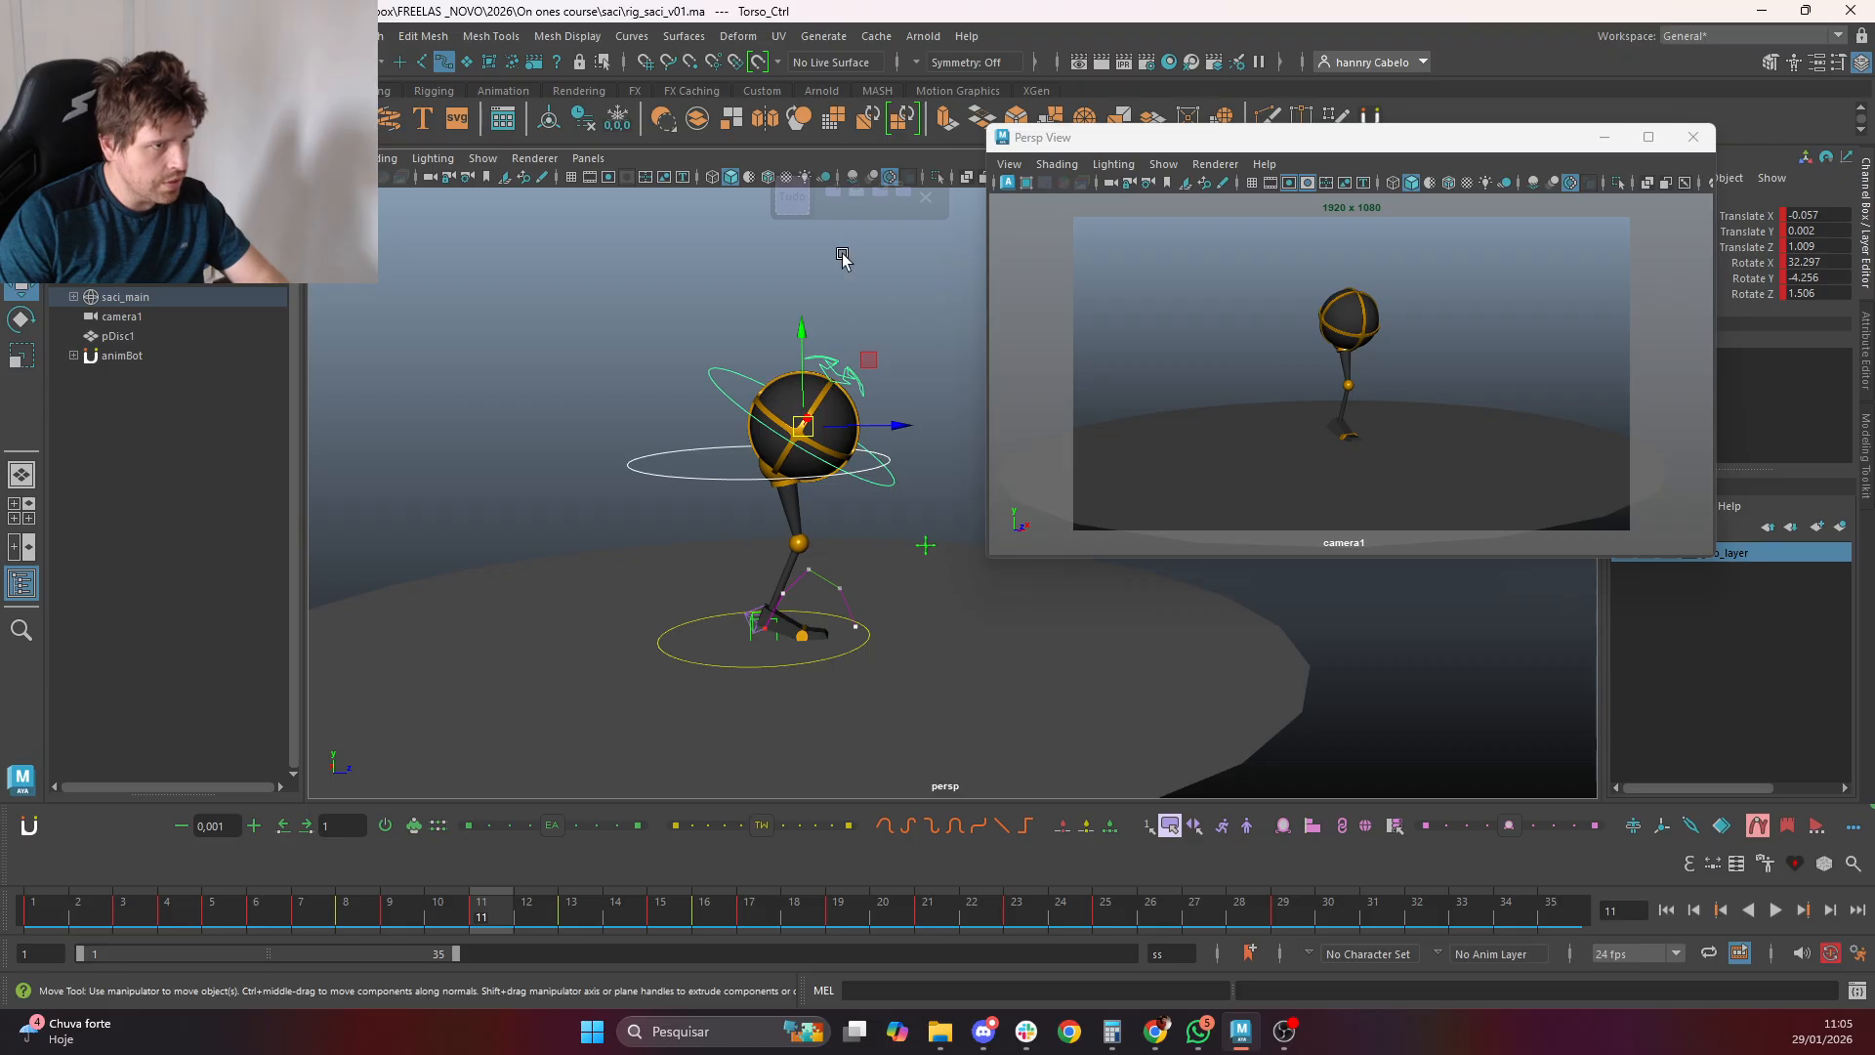
{"action": "left_click", "coordinate": [792, 197]}
{"action": "left_click", "coordinate": [532, 905]}
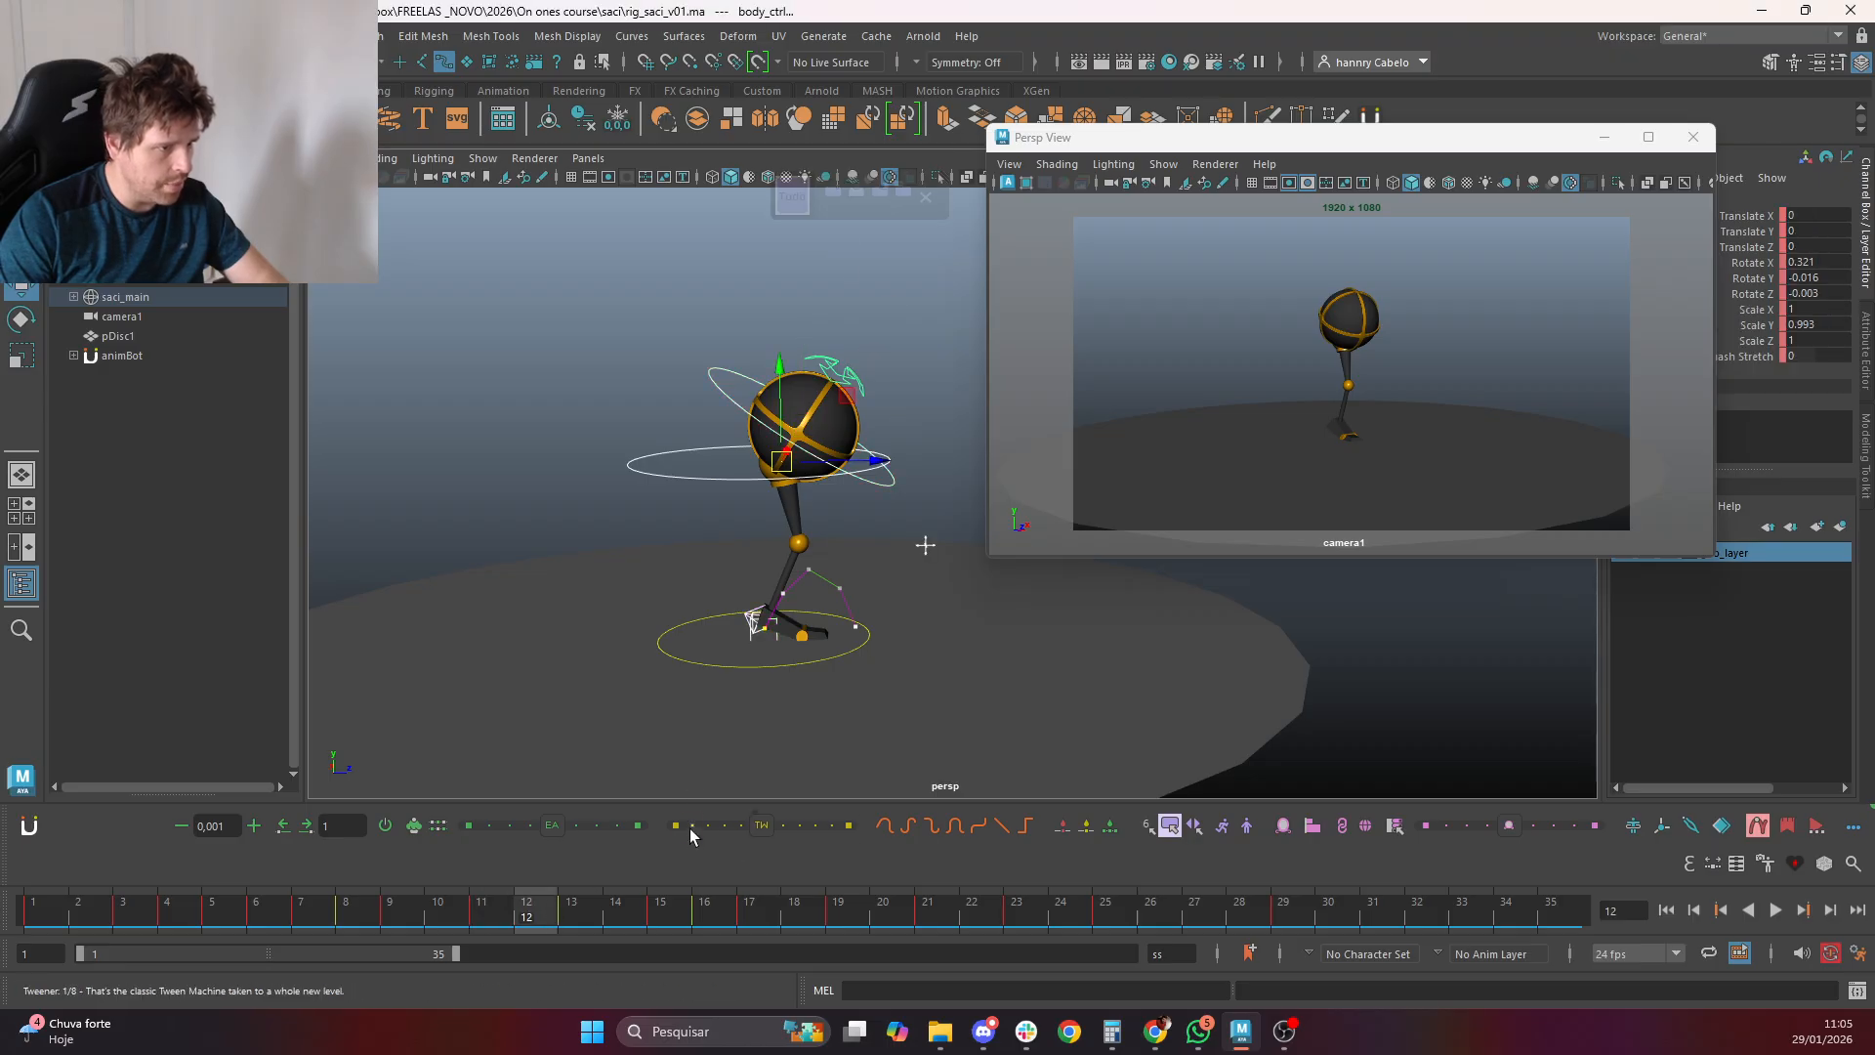
Match the leg IK control at frame 12 to its frame 11 pose, with zero translation and Roll at 37.487
{"action": "scroll", "coordinate": [796, 707], "scroll_direction": "up", "scroll_amount": 3}
{"action": "left_click", "coordinate": [647, 750]}
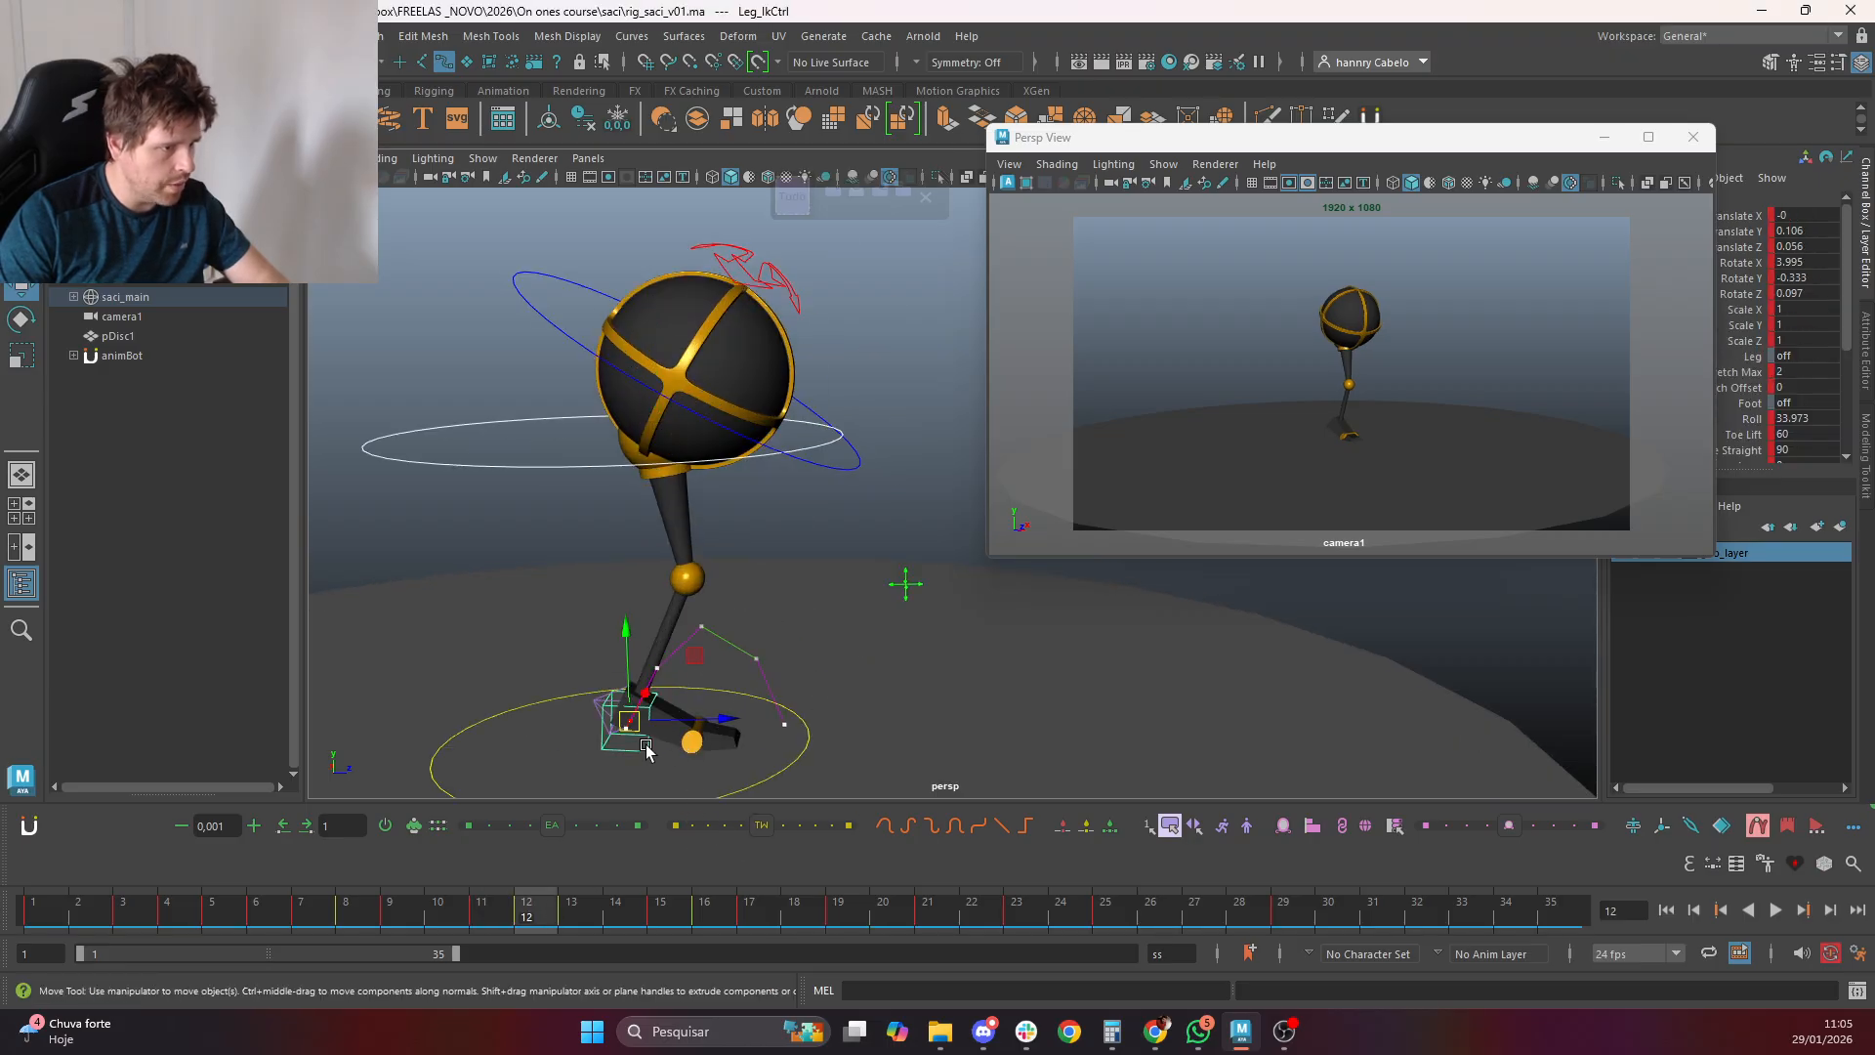
{"action": "scroll", "coordinate": [772, 459], "scroll_direction": "up", "scroll_amount": 4}
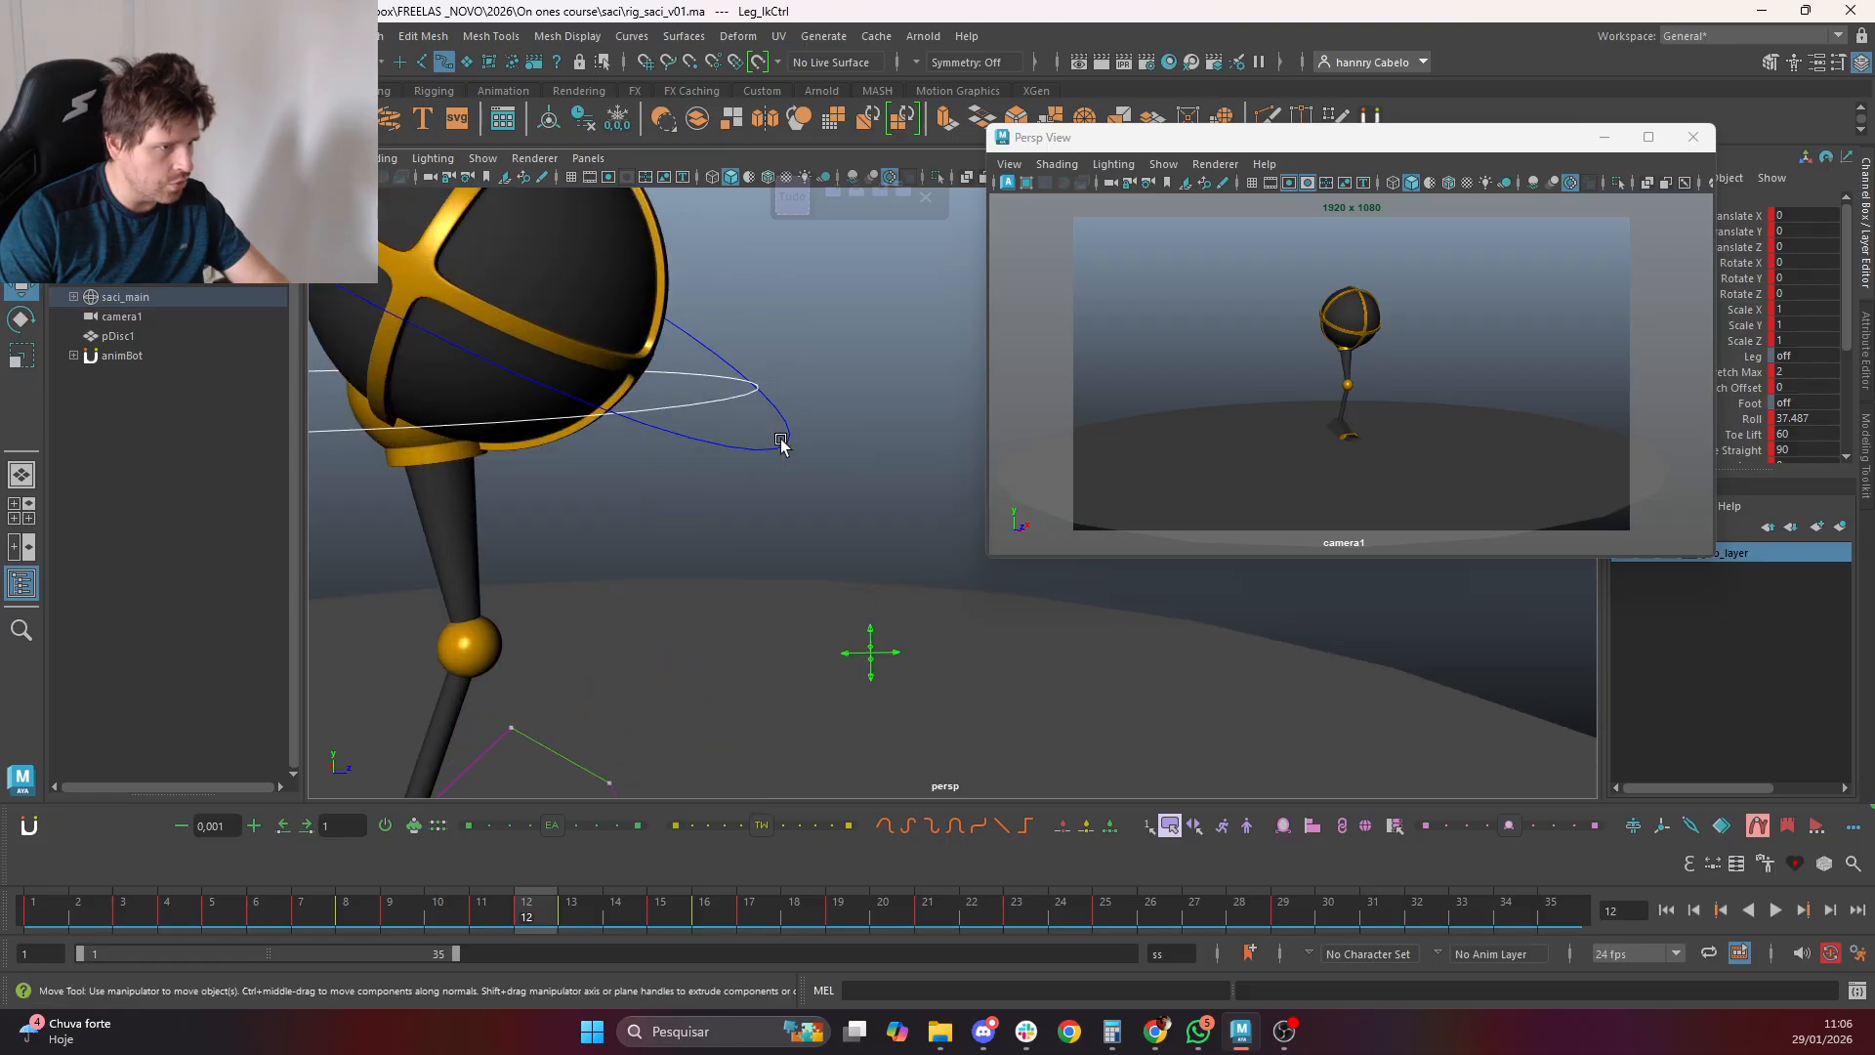
Pose the torso control at frame 12 at about 0.053 in Translate Y, 1.555 in Translate Z and 33.583 in Rotate X
{"action": "left_click", "coordinate": [776, 451]}
{"action": "scroll", "coordinate": [806, 566], "scroll_direction": "down", "scroll_amount": 4}
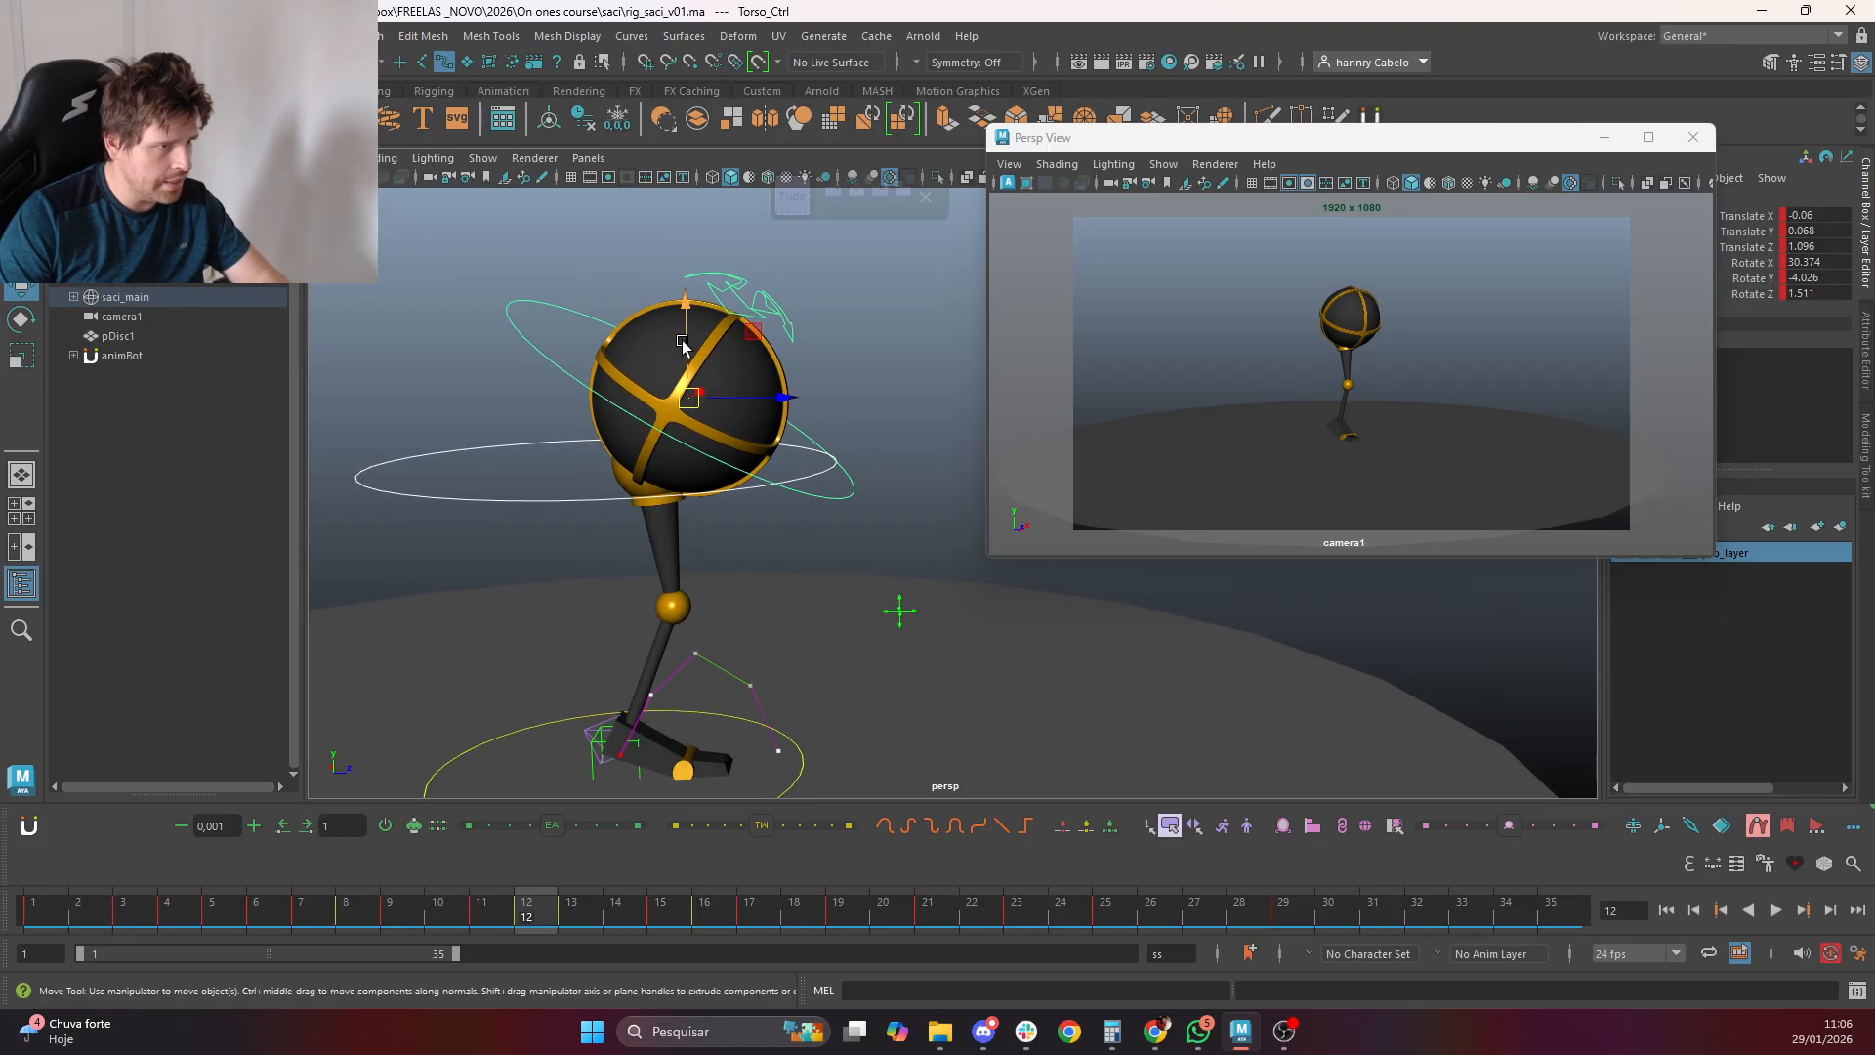
{"action": "left_click_drag", "start_coordinate": [682, 344], "coordinate": [681, 310]}
{"action": "left_click_drag", "start_coordinate": [757, 394], "coordinate": [721, 384]}
{"action": "key", "text": "e"}
{"action": "key", "text": "alt+comma"}
{"action": "key", "text": "alt+period"}
{"action": "key", "text": "w"}
{"action": "key", "text": "alt+comma"}
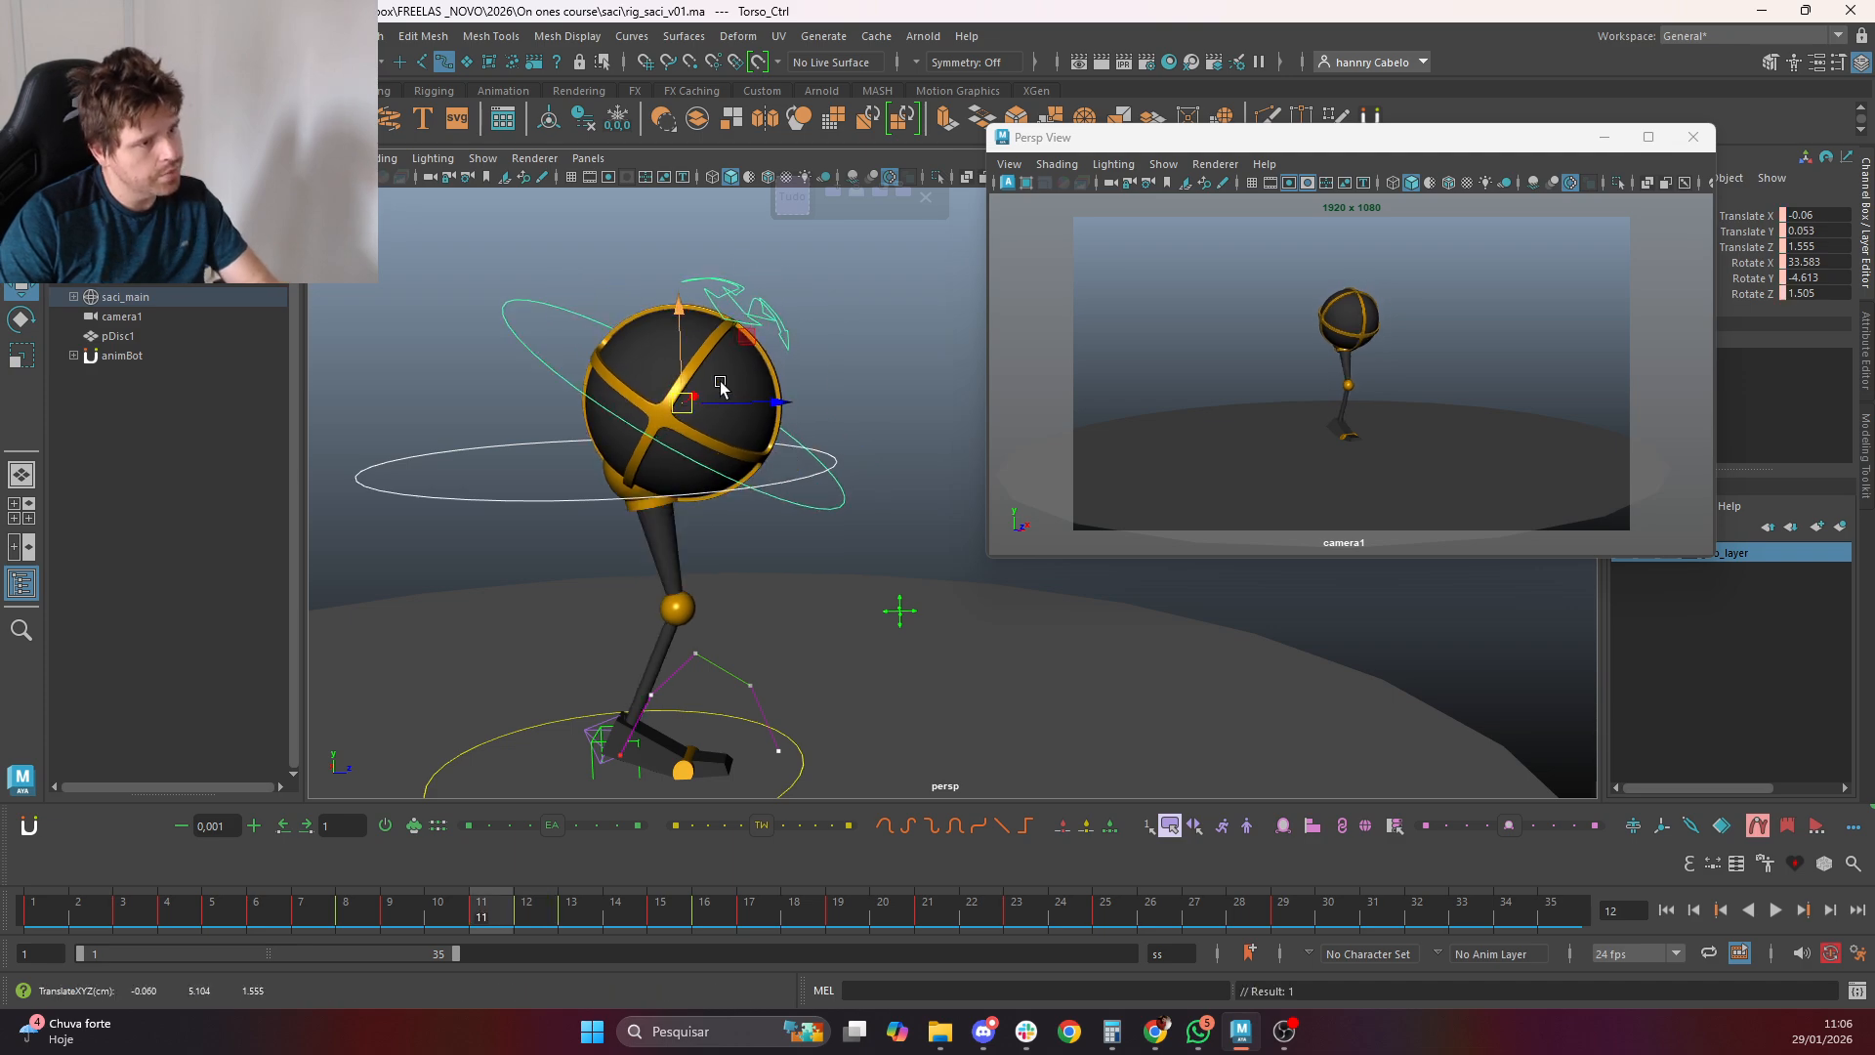
{"action": "key", "text": "alt+period"}
Fine-tune the torso control at frame 12 to 0.028 in Translate Y and 1.618 in Translate Z, comparing it with neighbouring keys
{"action": "left_click_drag", "start_coordinate": [815, 403], "coordinate": [817, 403]}
{"action": "left_click_drag", "start_coordinate": [727, 359], "coordinate": [730, 368]}
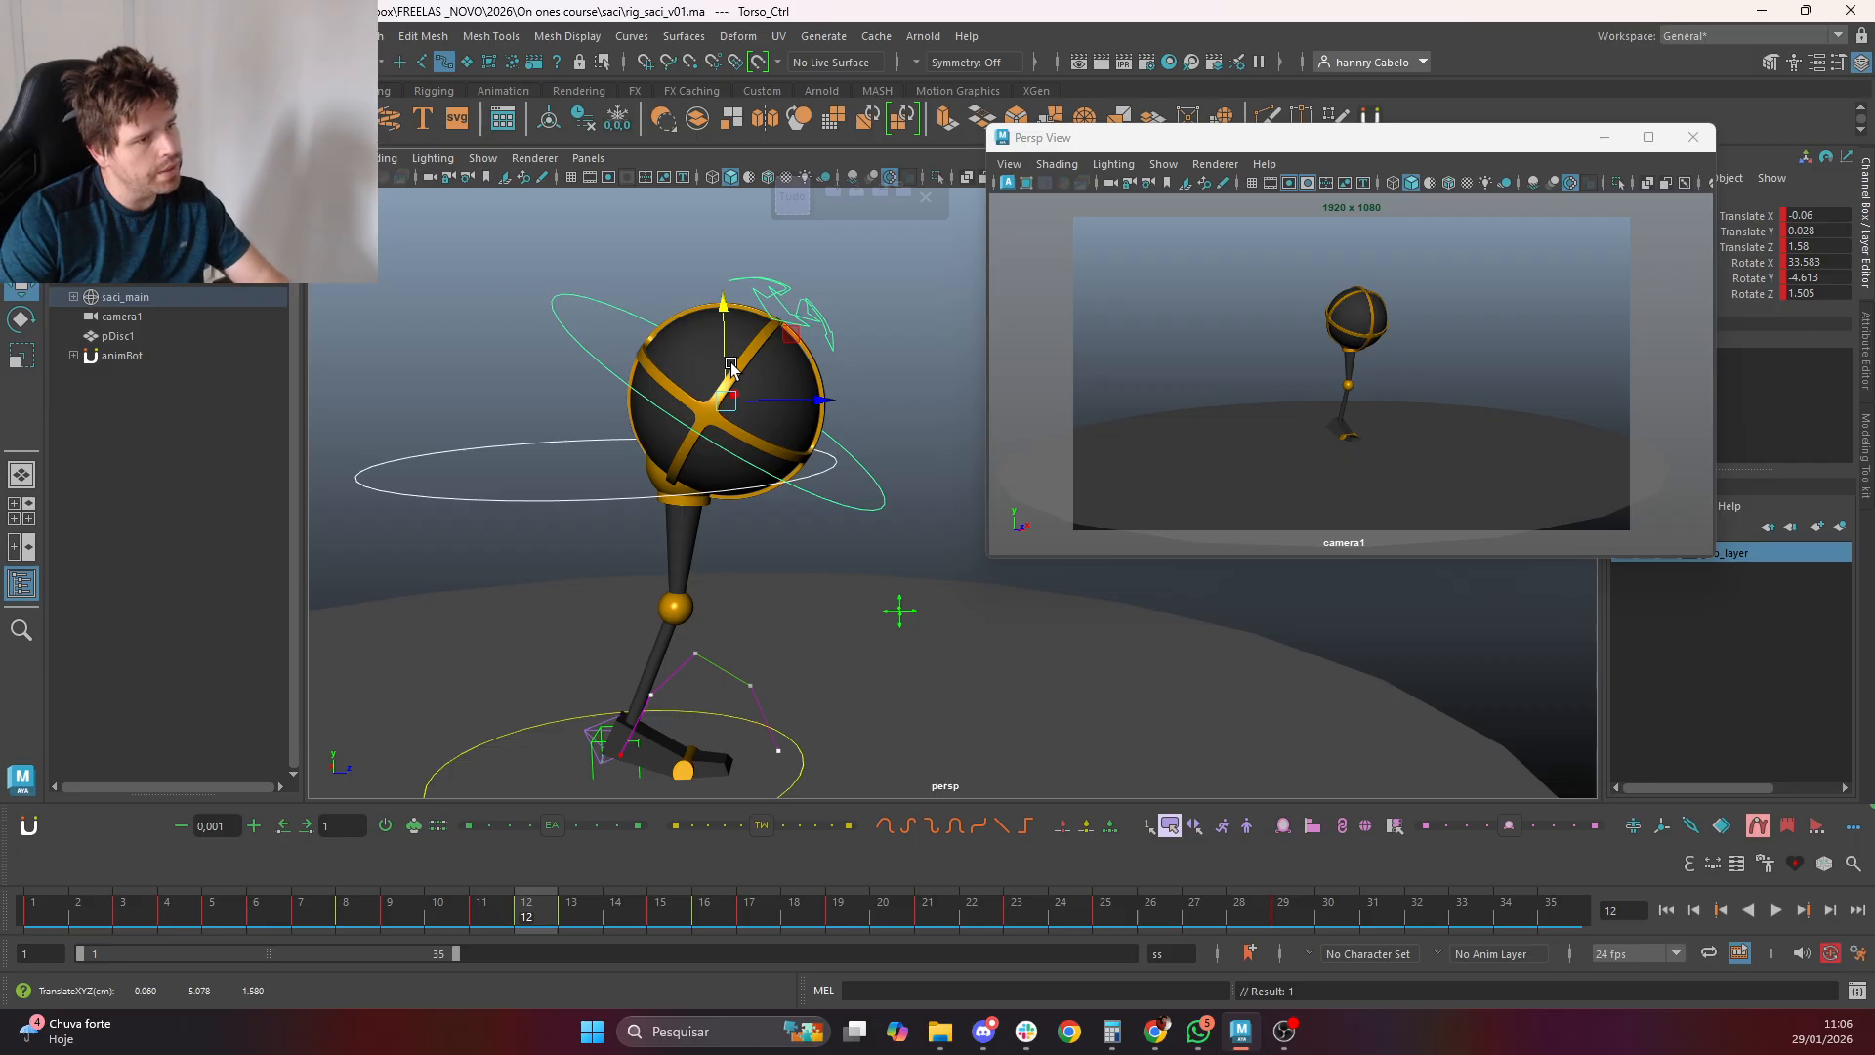
{"action": "key", "text": "alt+Right"}
{"action": "key", "text": "alt+Right"}
{"action": "key", "text": "alt+Right"}
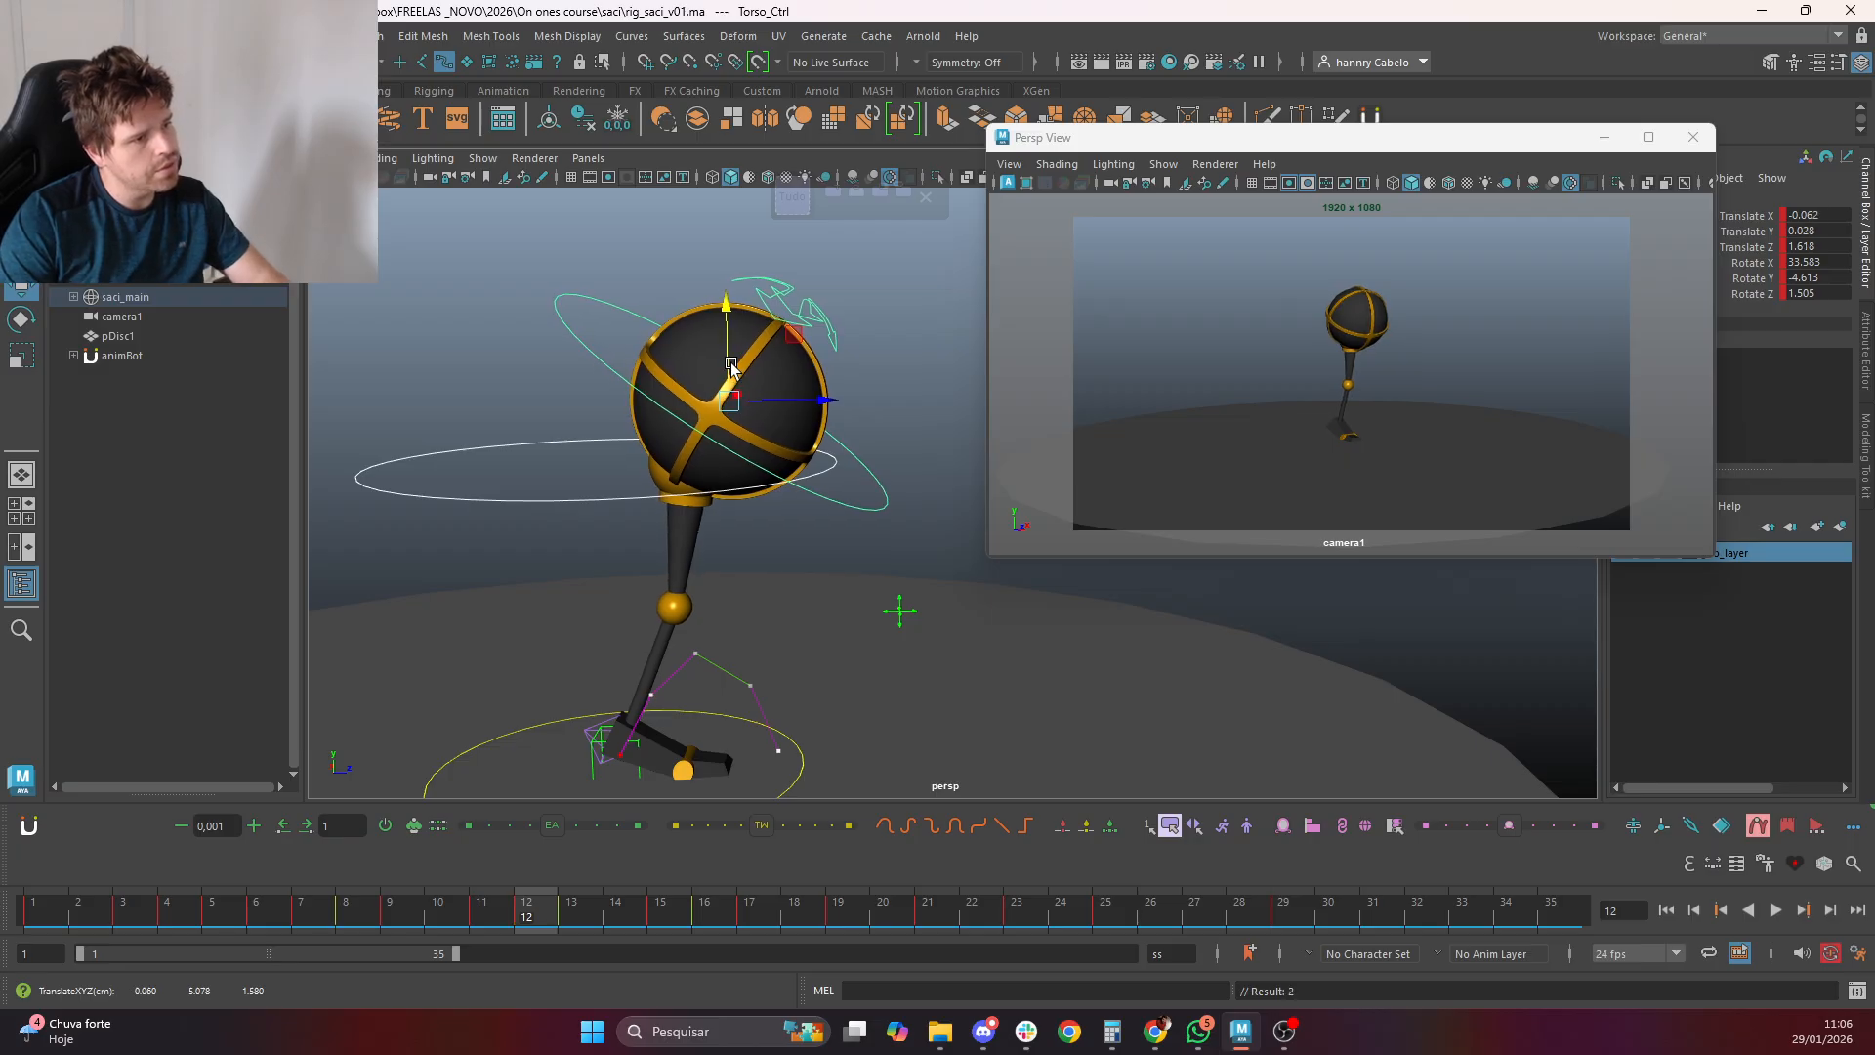
{"action": "key", "text": "comma"}
{"action": "key", "text": "period"}
{"action": "key", "text": "comma"}
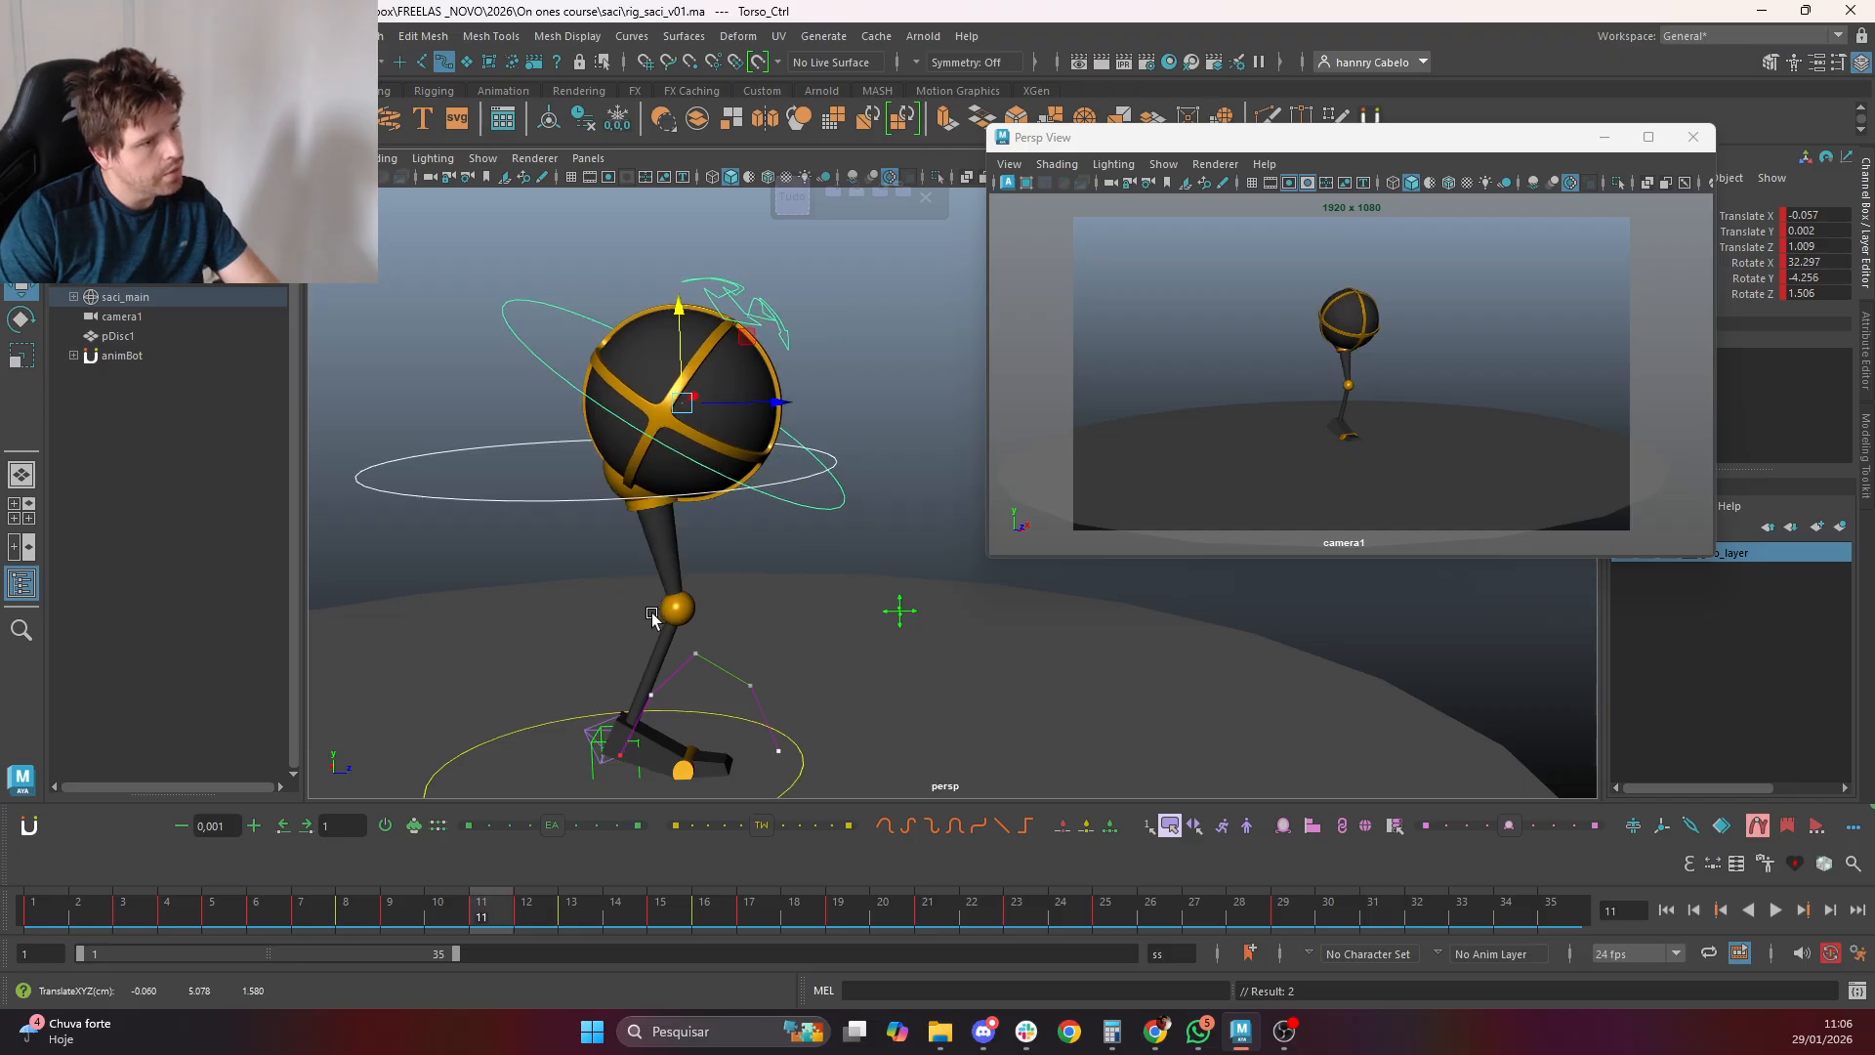
{"action": "key", "text": "comma"}
{"action": "key", "text": "period"}
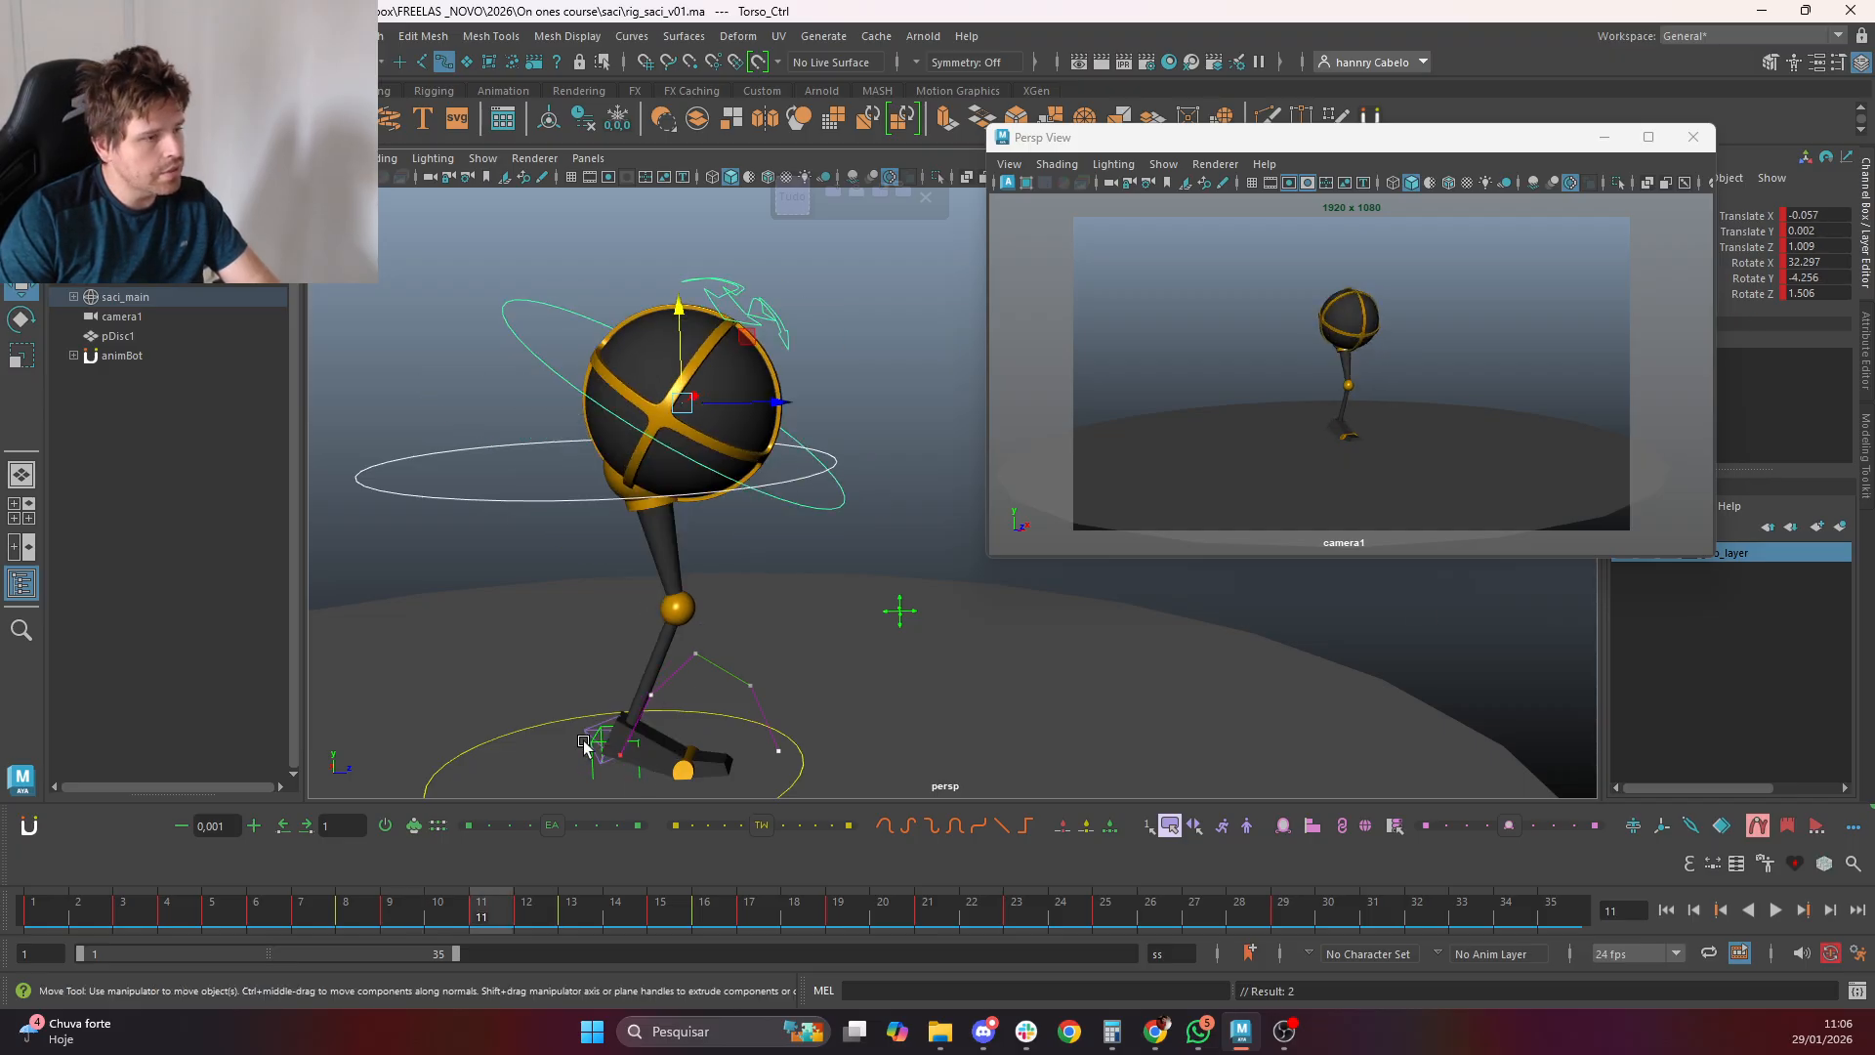
Adjust the leg IK control's Roll at frame 11 and check the foot against frames 9 and 12
{"action": "left_click", "coordinate": [628, 768]}
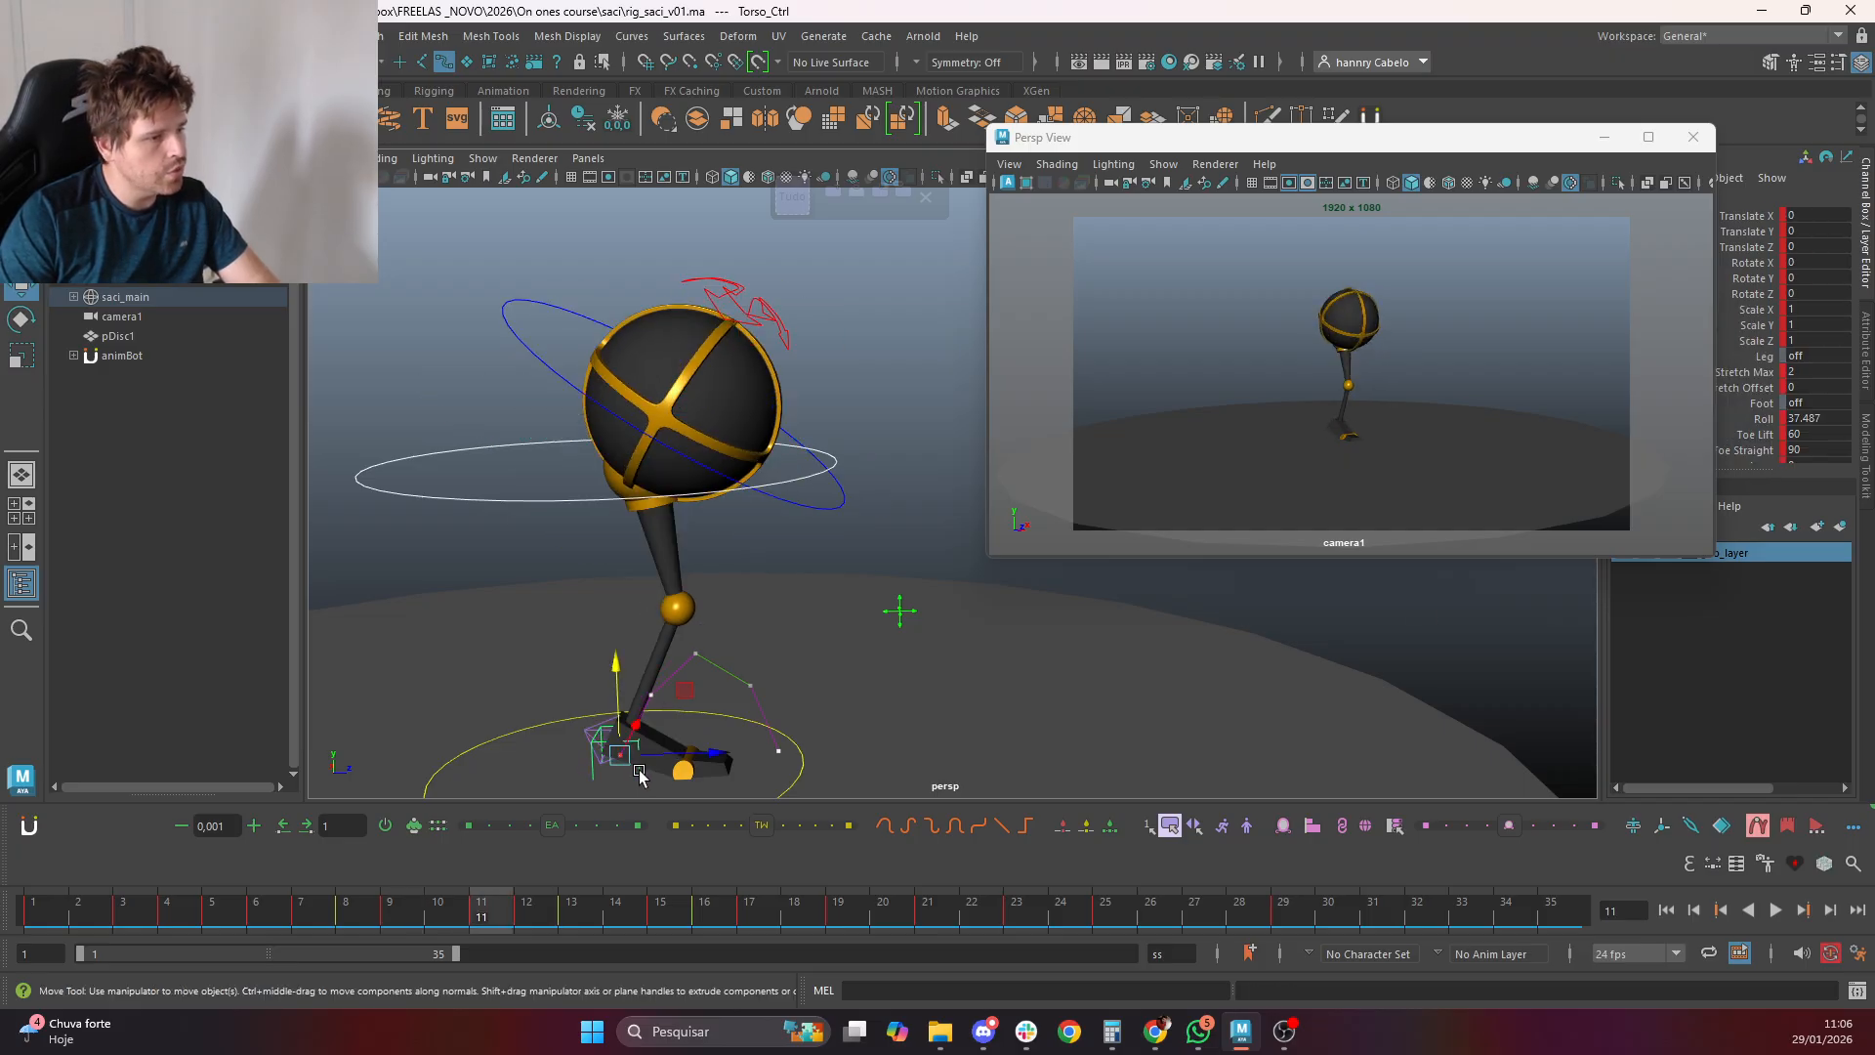
{"action": "left_click", "coordinate": [1746, 421]}
{"action": "middle_click_drag", "start_coordinate": [827, 672], "coordinate": [815, 653]}
{"action": "key", "text": "comma"}
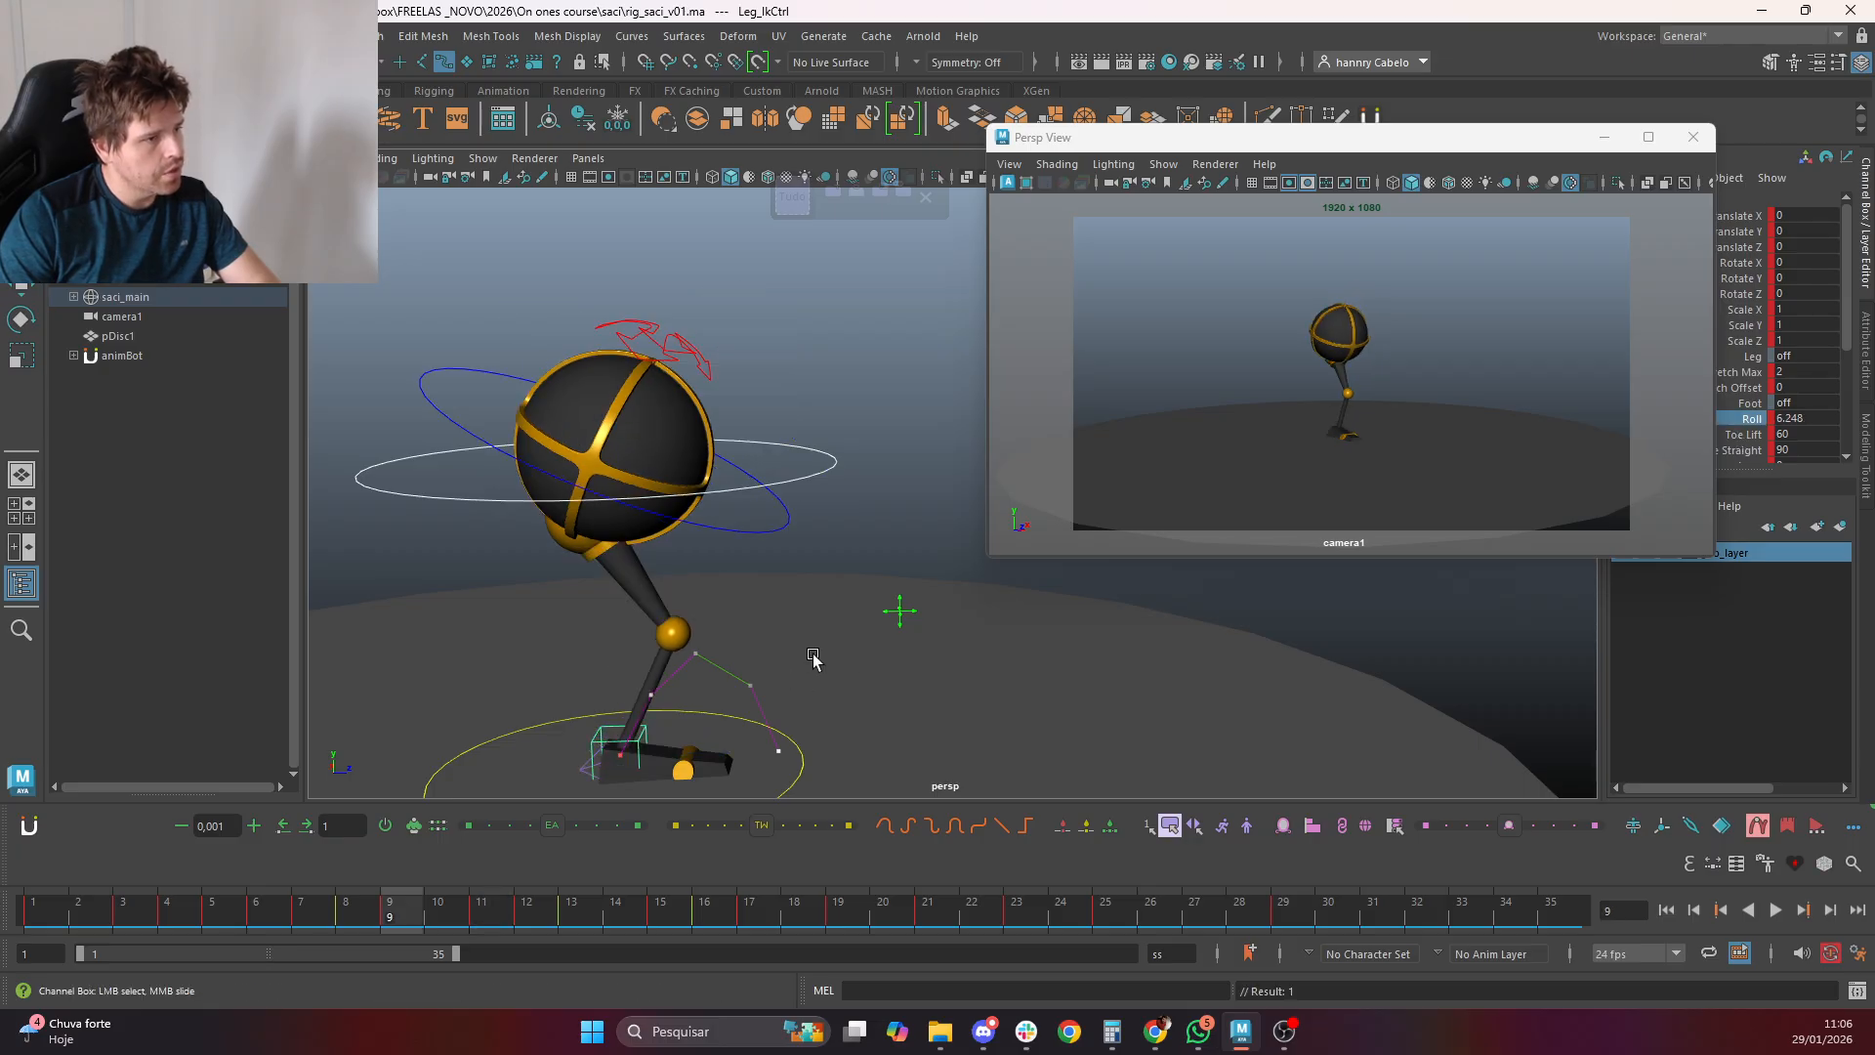
{"action": "key", "text": "period"}
{"action": "key", "text": "period"}
{"action": "key", "text": "comma"}
{"action": "key", "text": "period"}
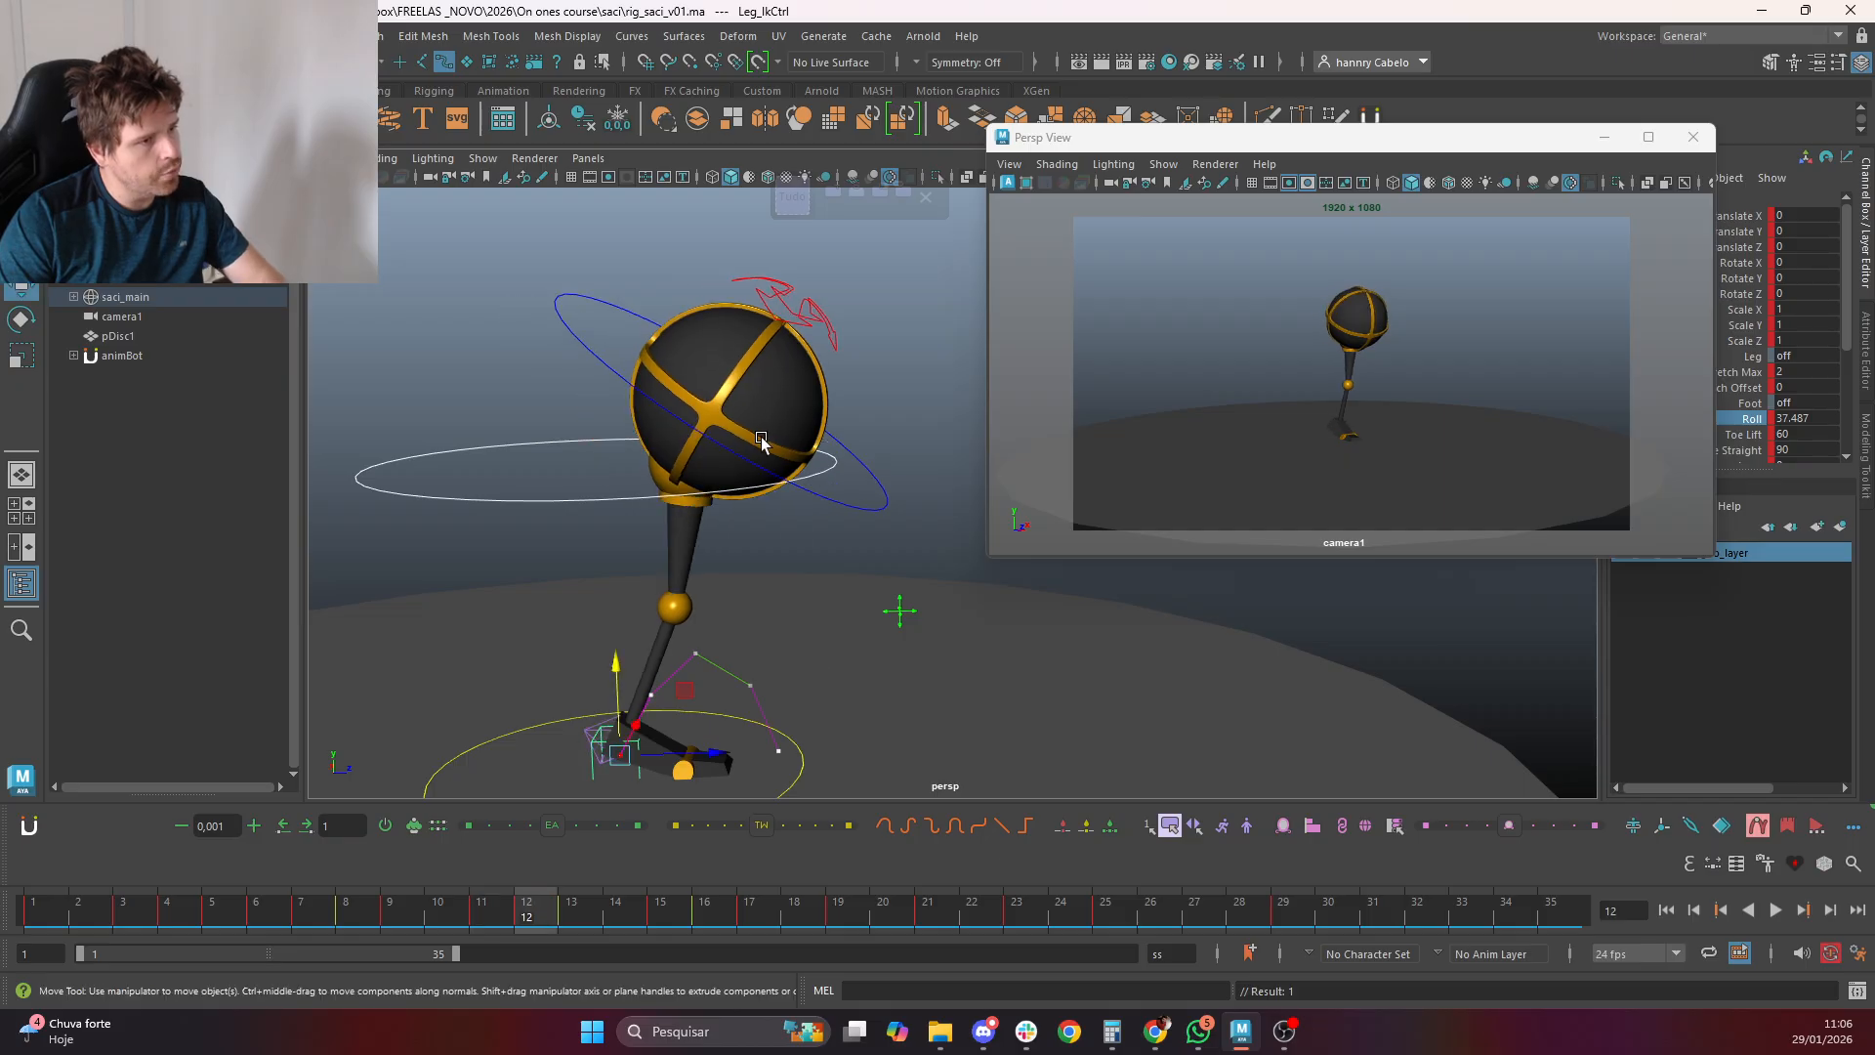
Raise the torso control at frame 12 to 0.053 in Translate Y
{"action": "left_click", "coordinate": [835, 473]}
{"action": "left_click_drag", "start_coordinate": [721, 338], "coordinate": [721, 334]}
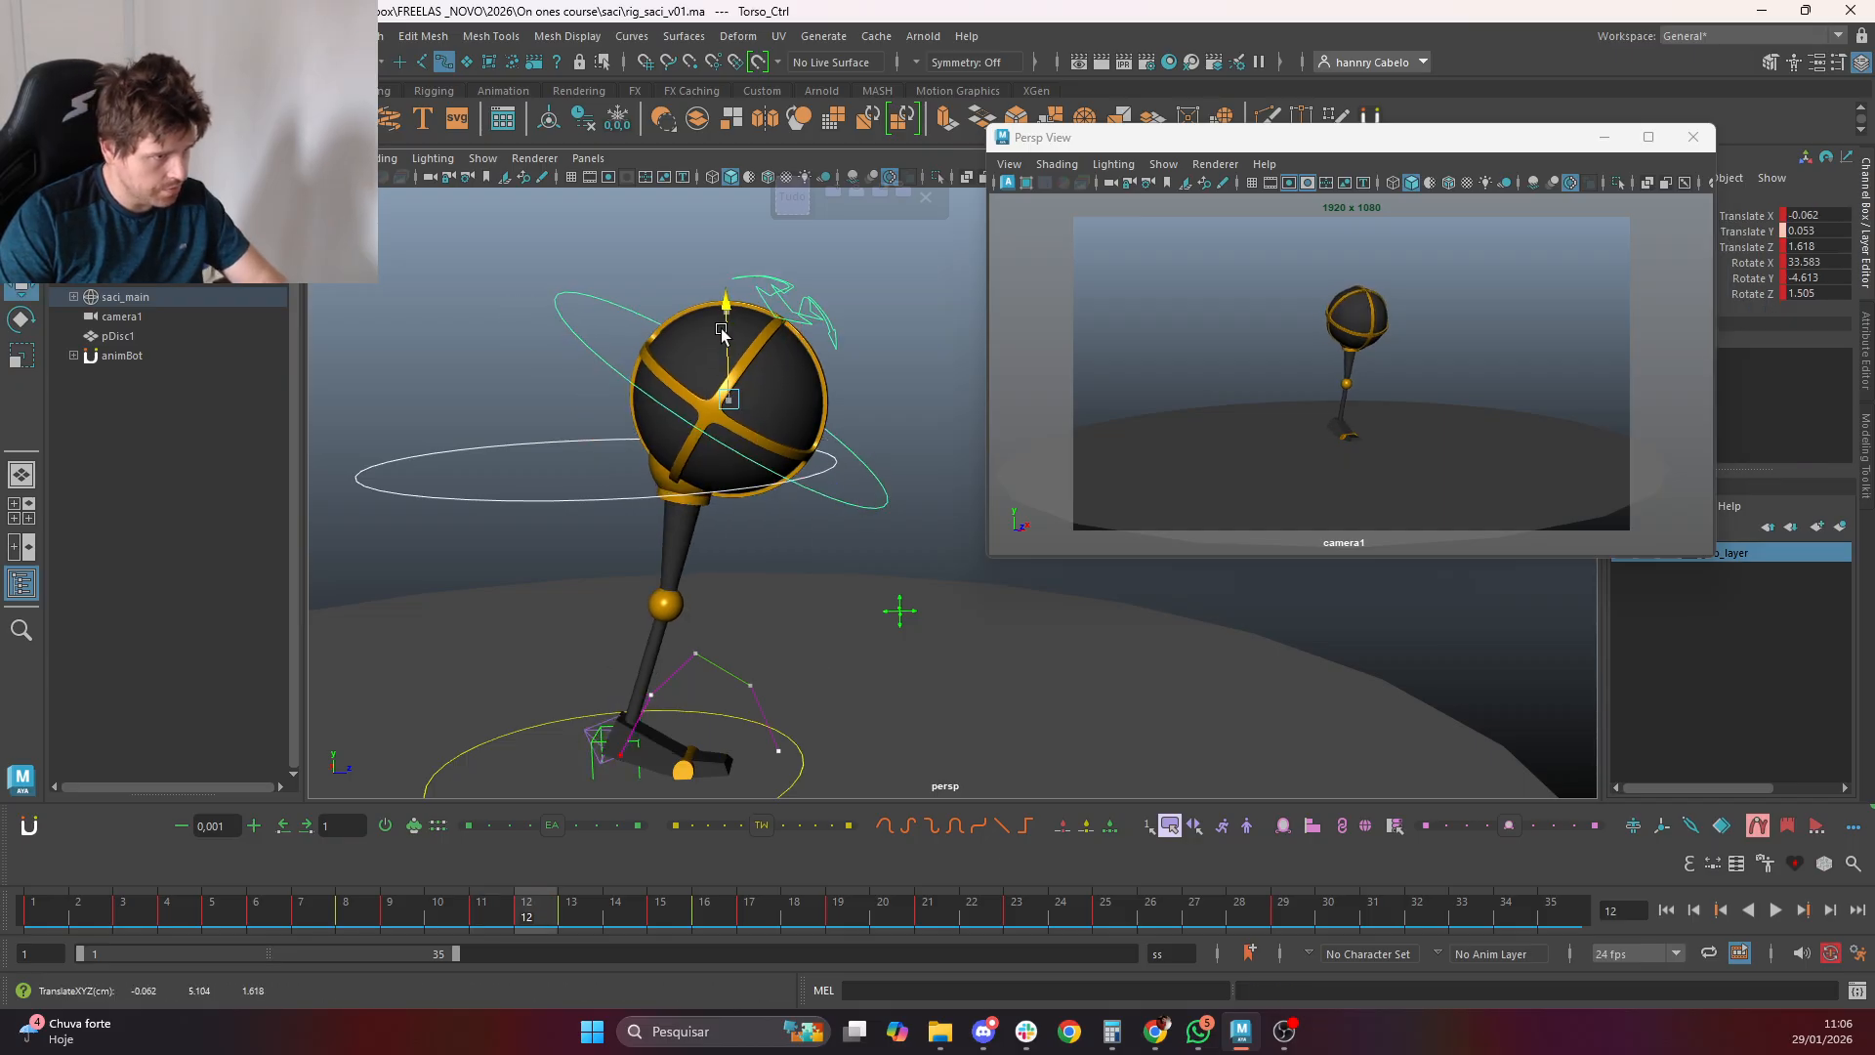
Raise the torso control at frame 13 to about 0.6 in Translate Y and push it forward to about 1.79 in Translate Z
{"action": "key", "text": "comma"}
{"action": "key", "text": "period"}
{"action": "key", "text": "period"}
{"action": "key", "text": "period"}
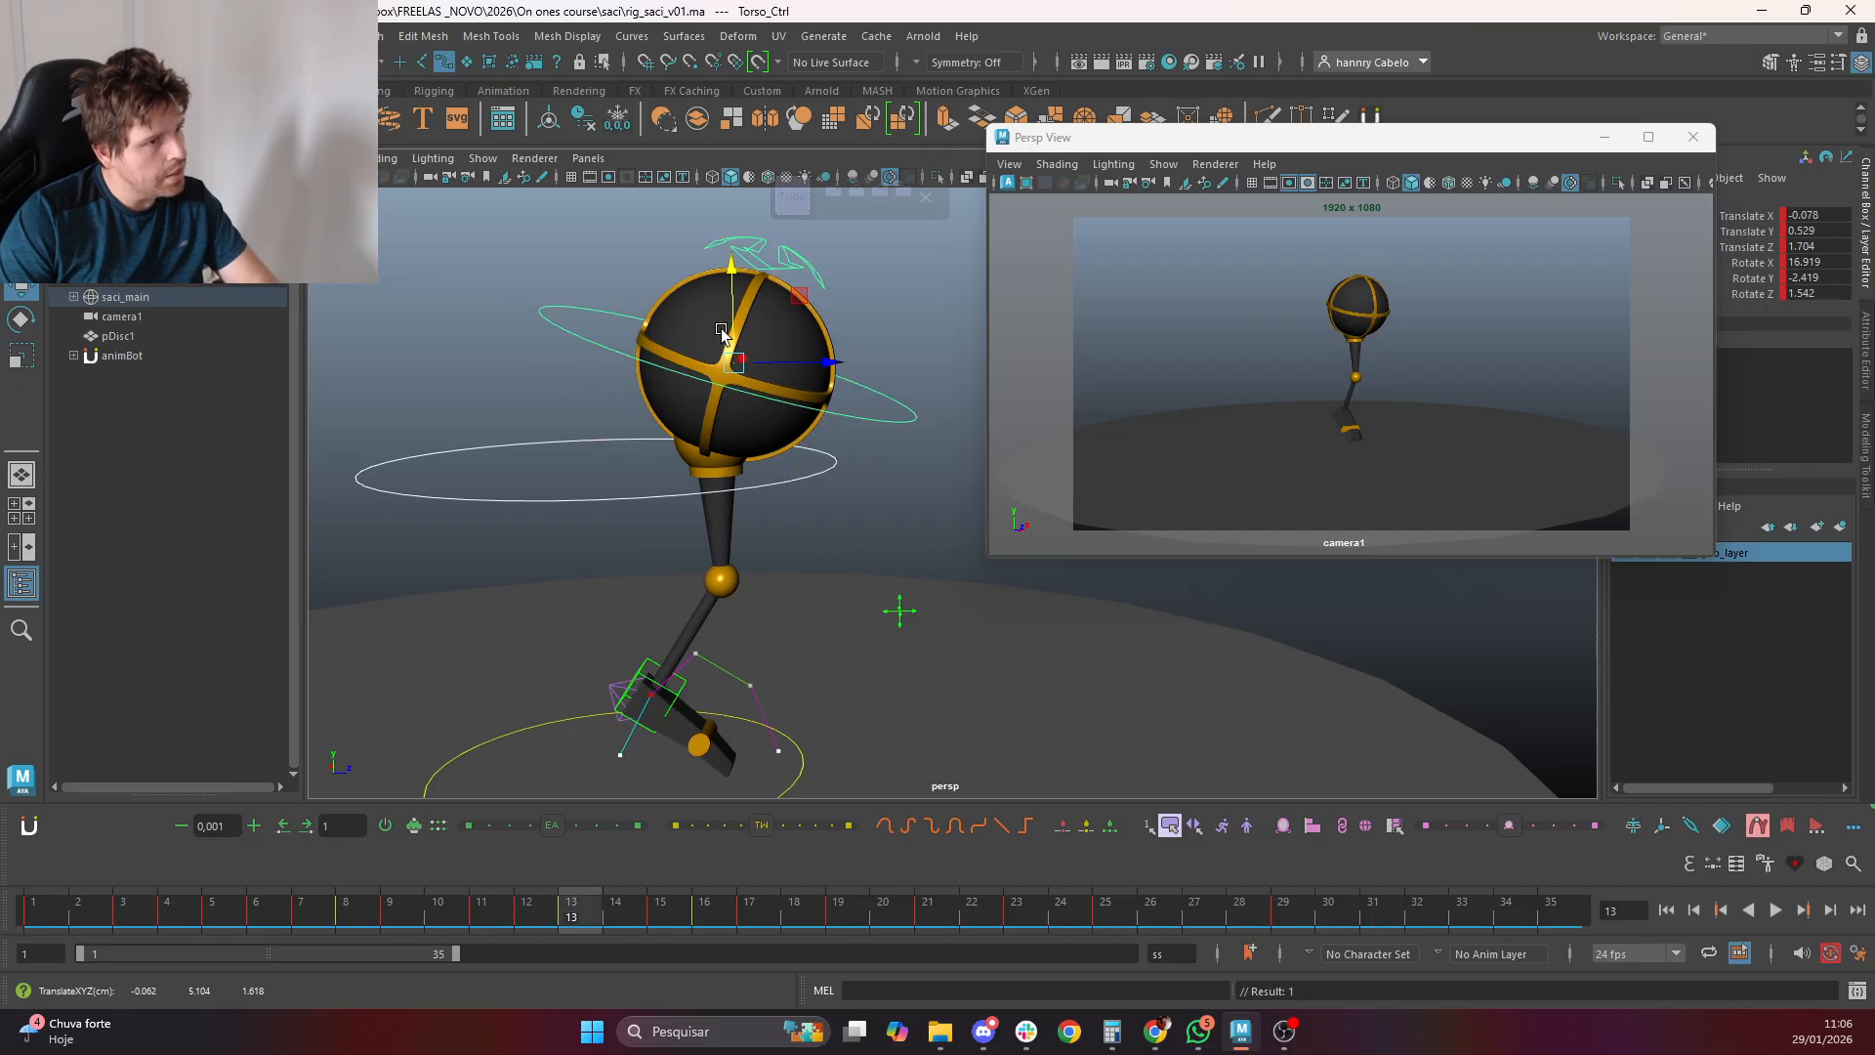
{"action": "key", "text": "comma"}
{"action": "key", "text": "comma"}
{"action": "key", "text": "period"}
{"action": "left_click_drag", "start_coordinate": [731, 326], "coordinate": [731, 323]}
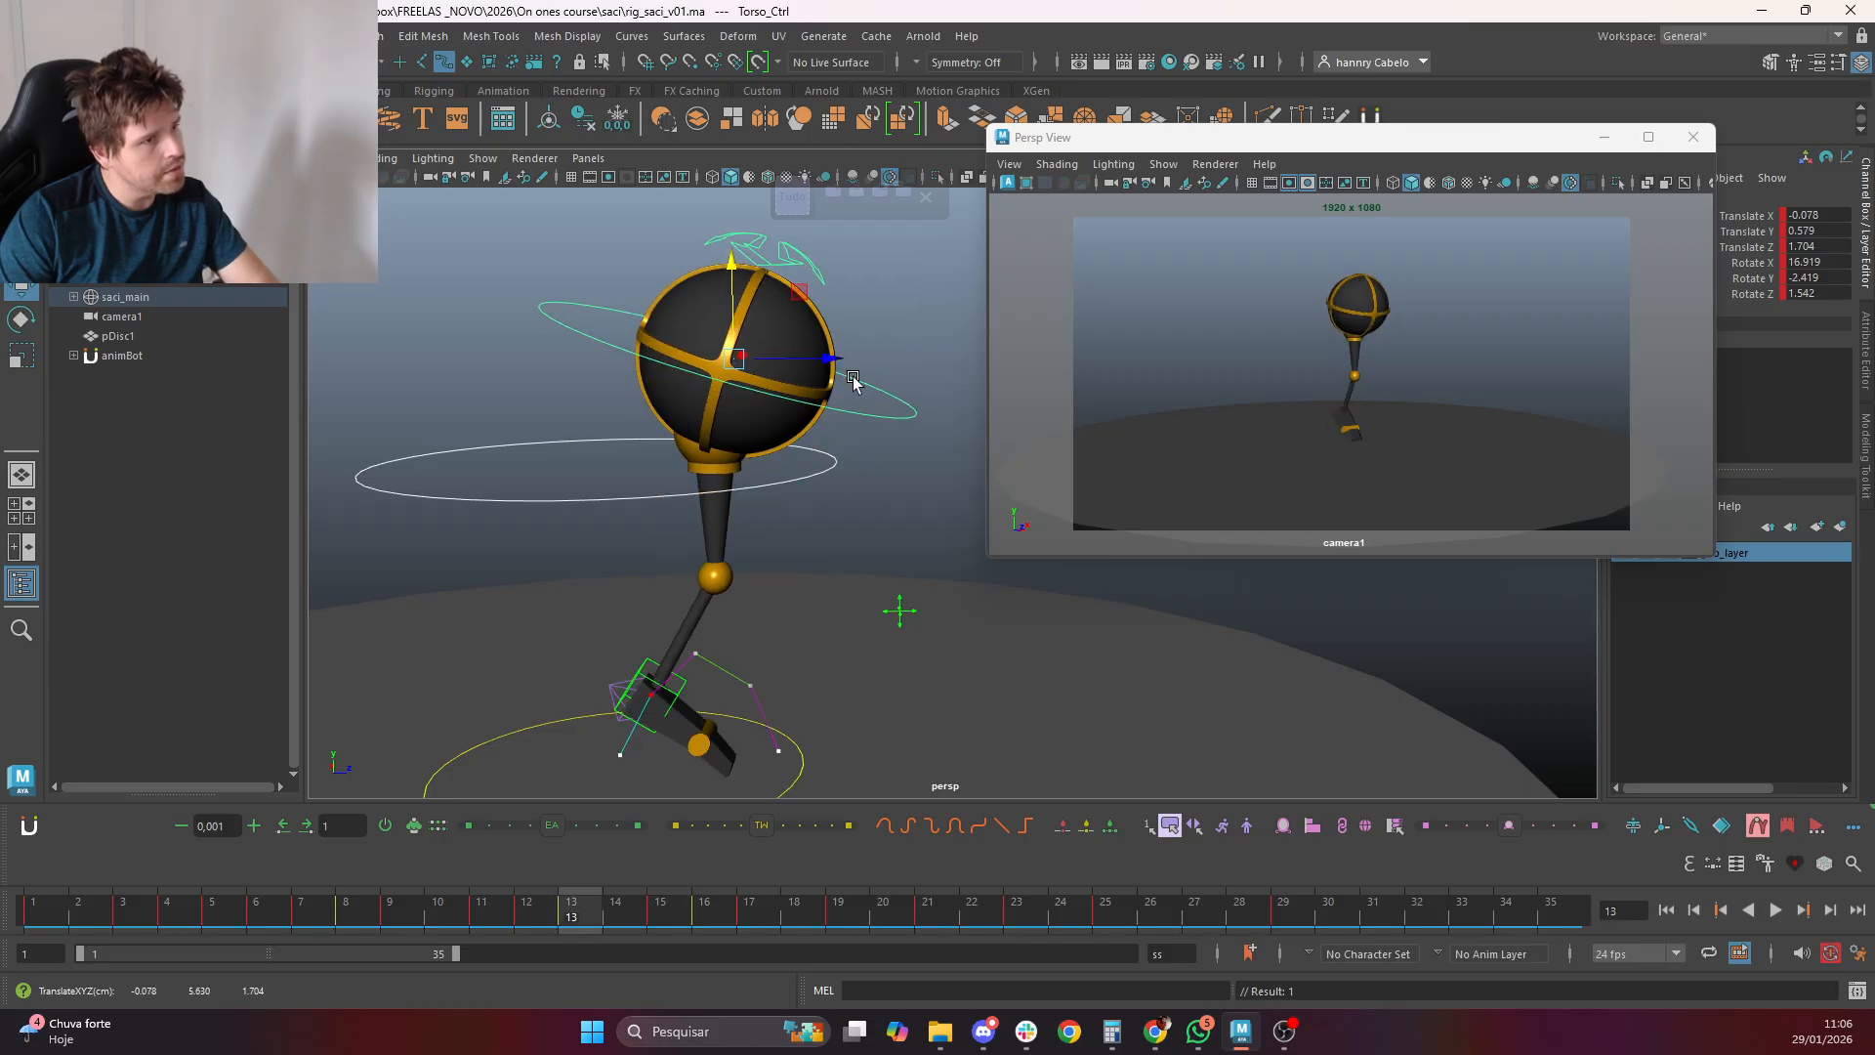
{"action": "left_click_drag", "start_coordinate": [833, 358], "coordinate": [842, 358]}
{"action": "left_click_drag", "start_coordinate": [741, 304], "coordinate": [742, 301]}
Raise the torso control at frame 15 to about 0.78 in Translate Y, comparing it with the neighbouring keys
{"action": "key", "text": "period"}
{"action": "key", "text": "period"}
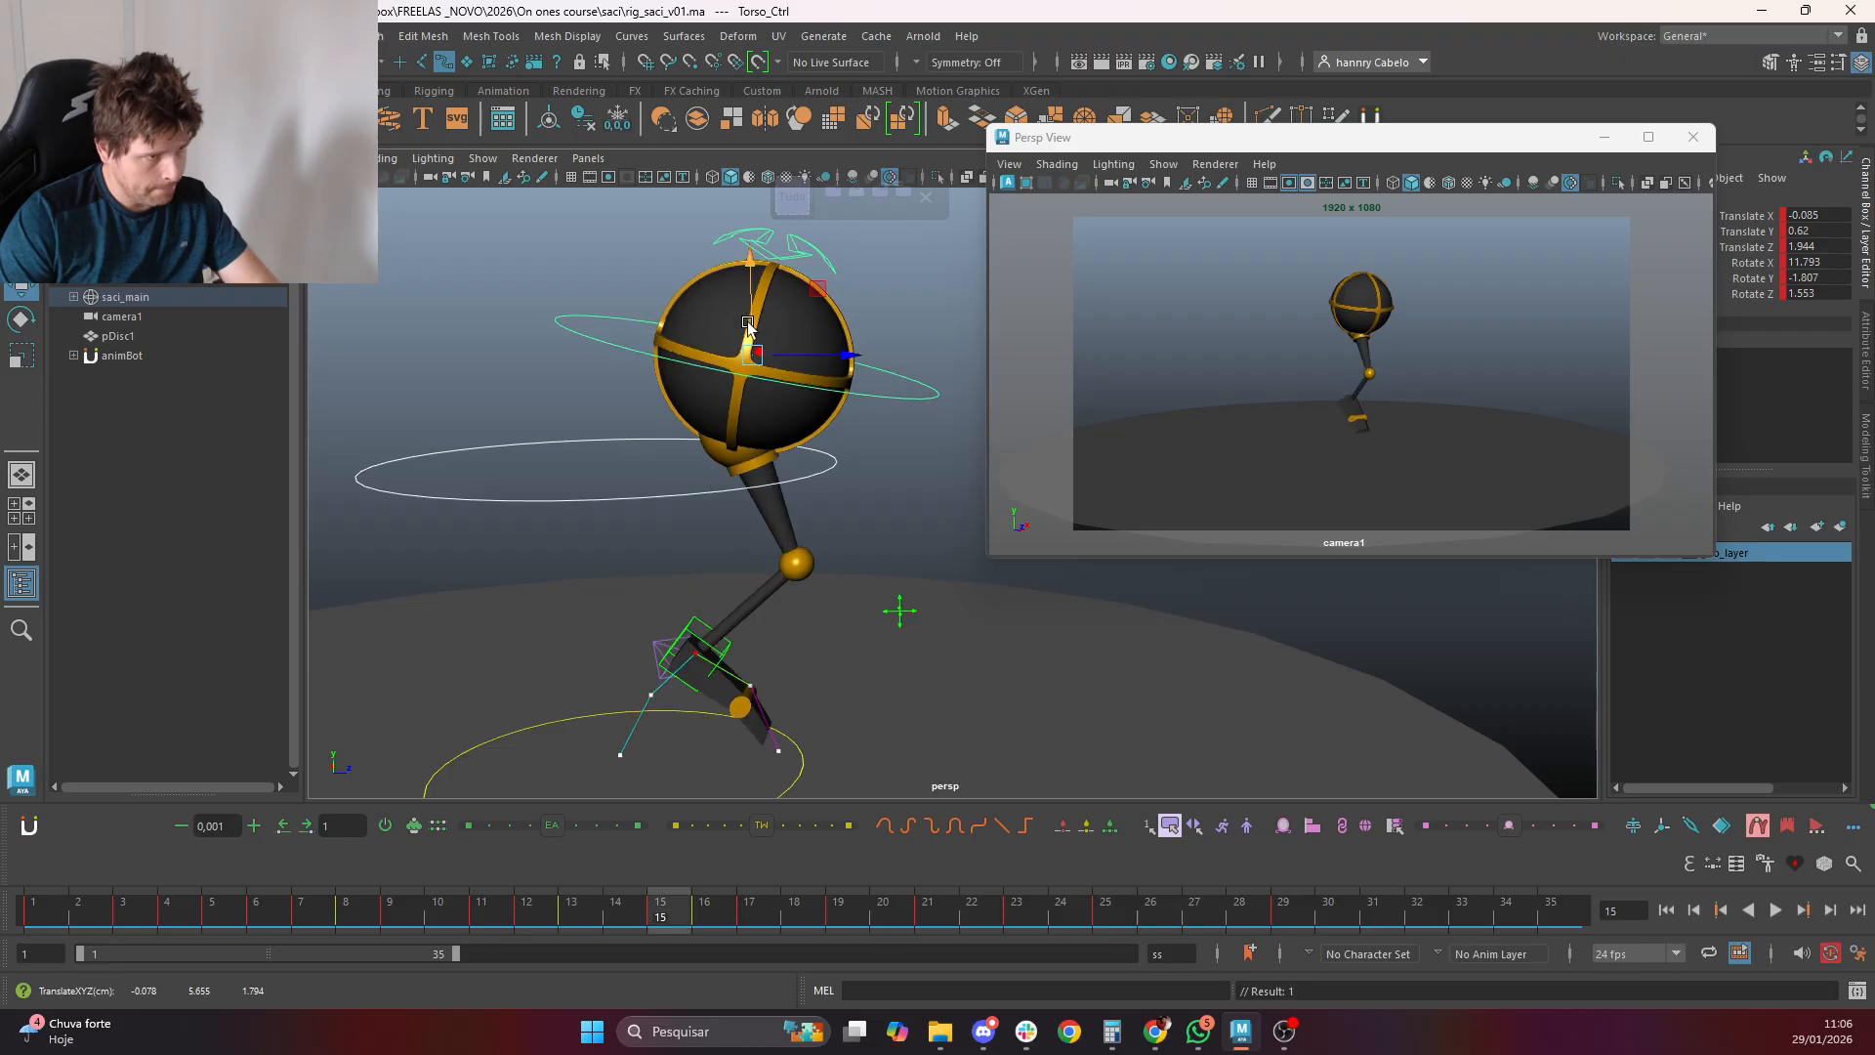
{"action": "key", "text": "comma"}
{"action": "key", "text": "comma"}
{"action": "key", "text": "period"}
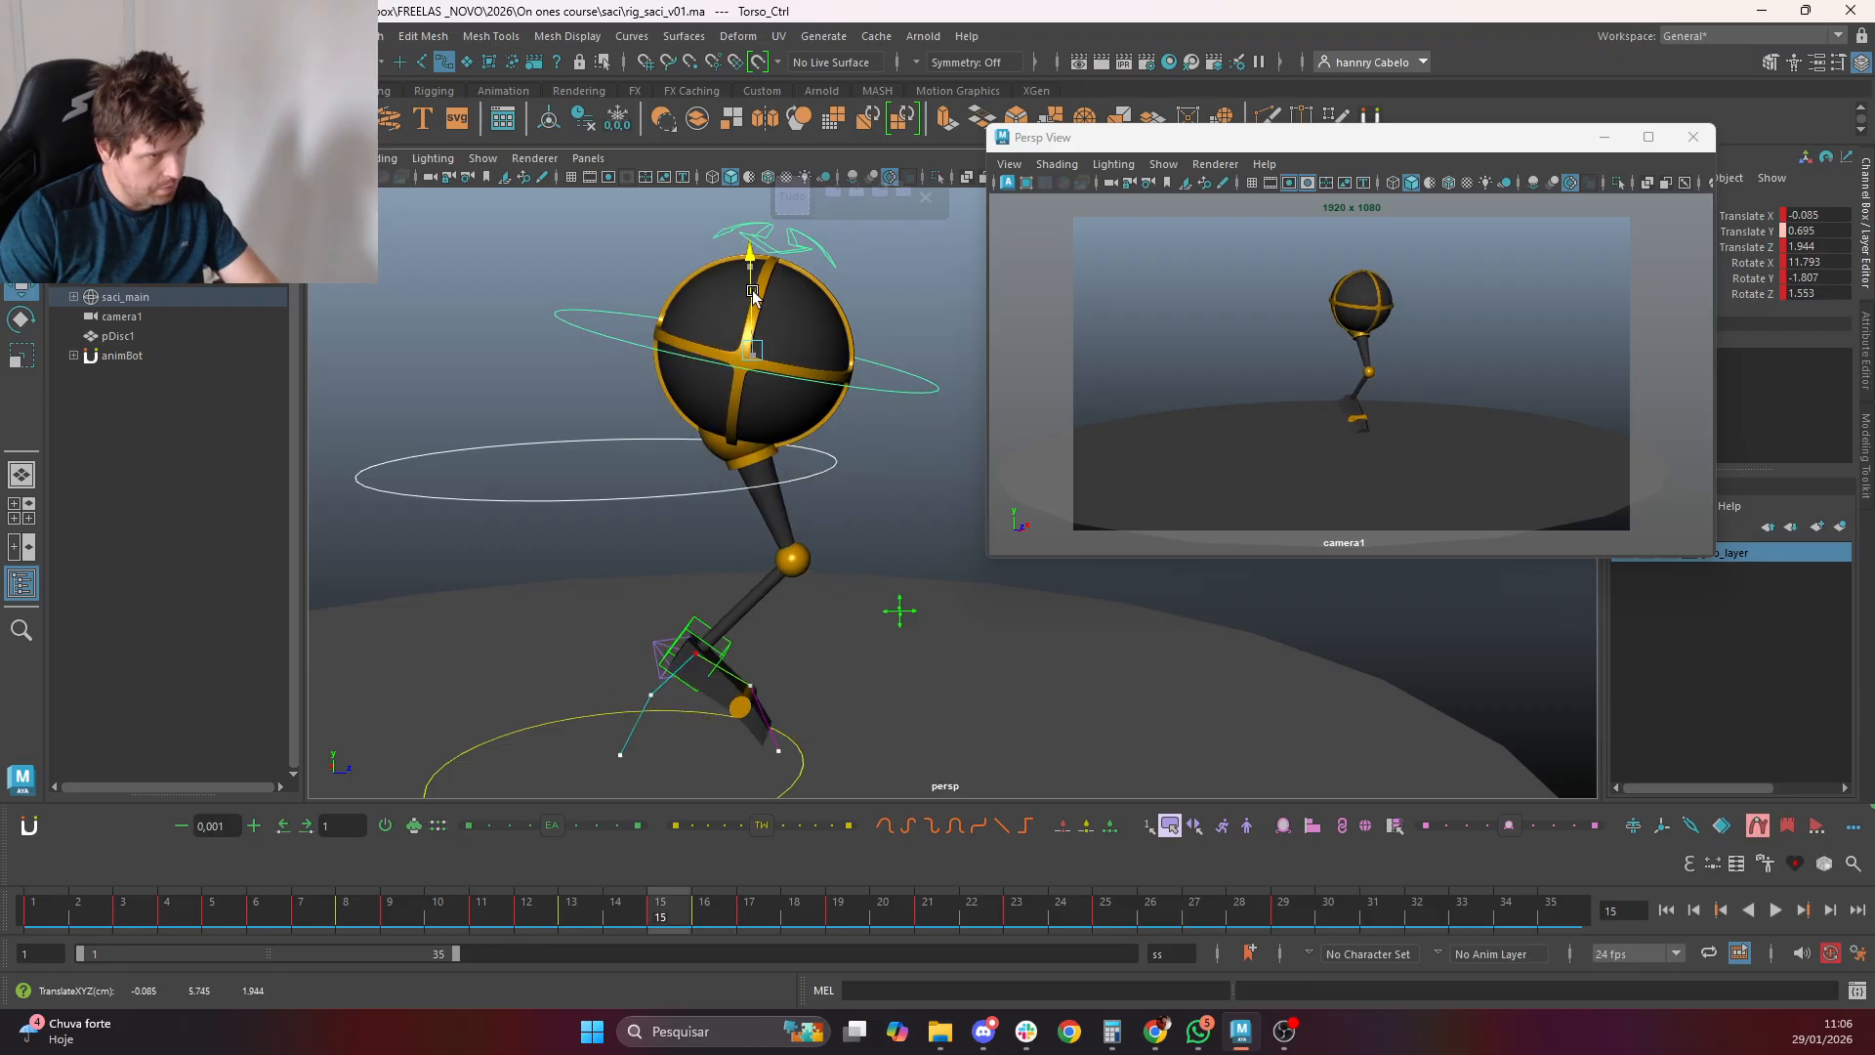
{"action": "key", "text": "period"}
{"action": "key", "text": "period"}
{"action": "key", "text": "period"}
{"action": "key", "text": "period"}
Pull the torso control back at frame 11 to 0.856 in Translate Z and lower it to -0.061 in Translate Y
{"action": "key", "text": "comma"}
{"action": "key", "text": "comma"}
{"action": "key", "text": "comma"}
{"action": "key", "text": "comma"}
{"action": "key", "text": "comma"}
{"action": "key", "text": "comma"}
{"action": "key", "text": "comma"}
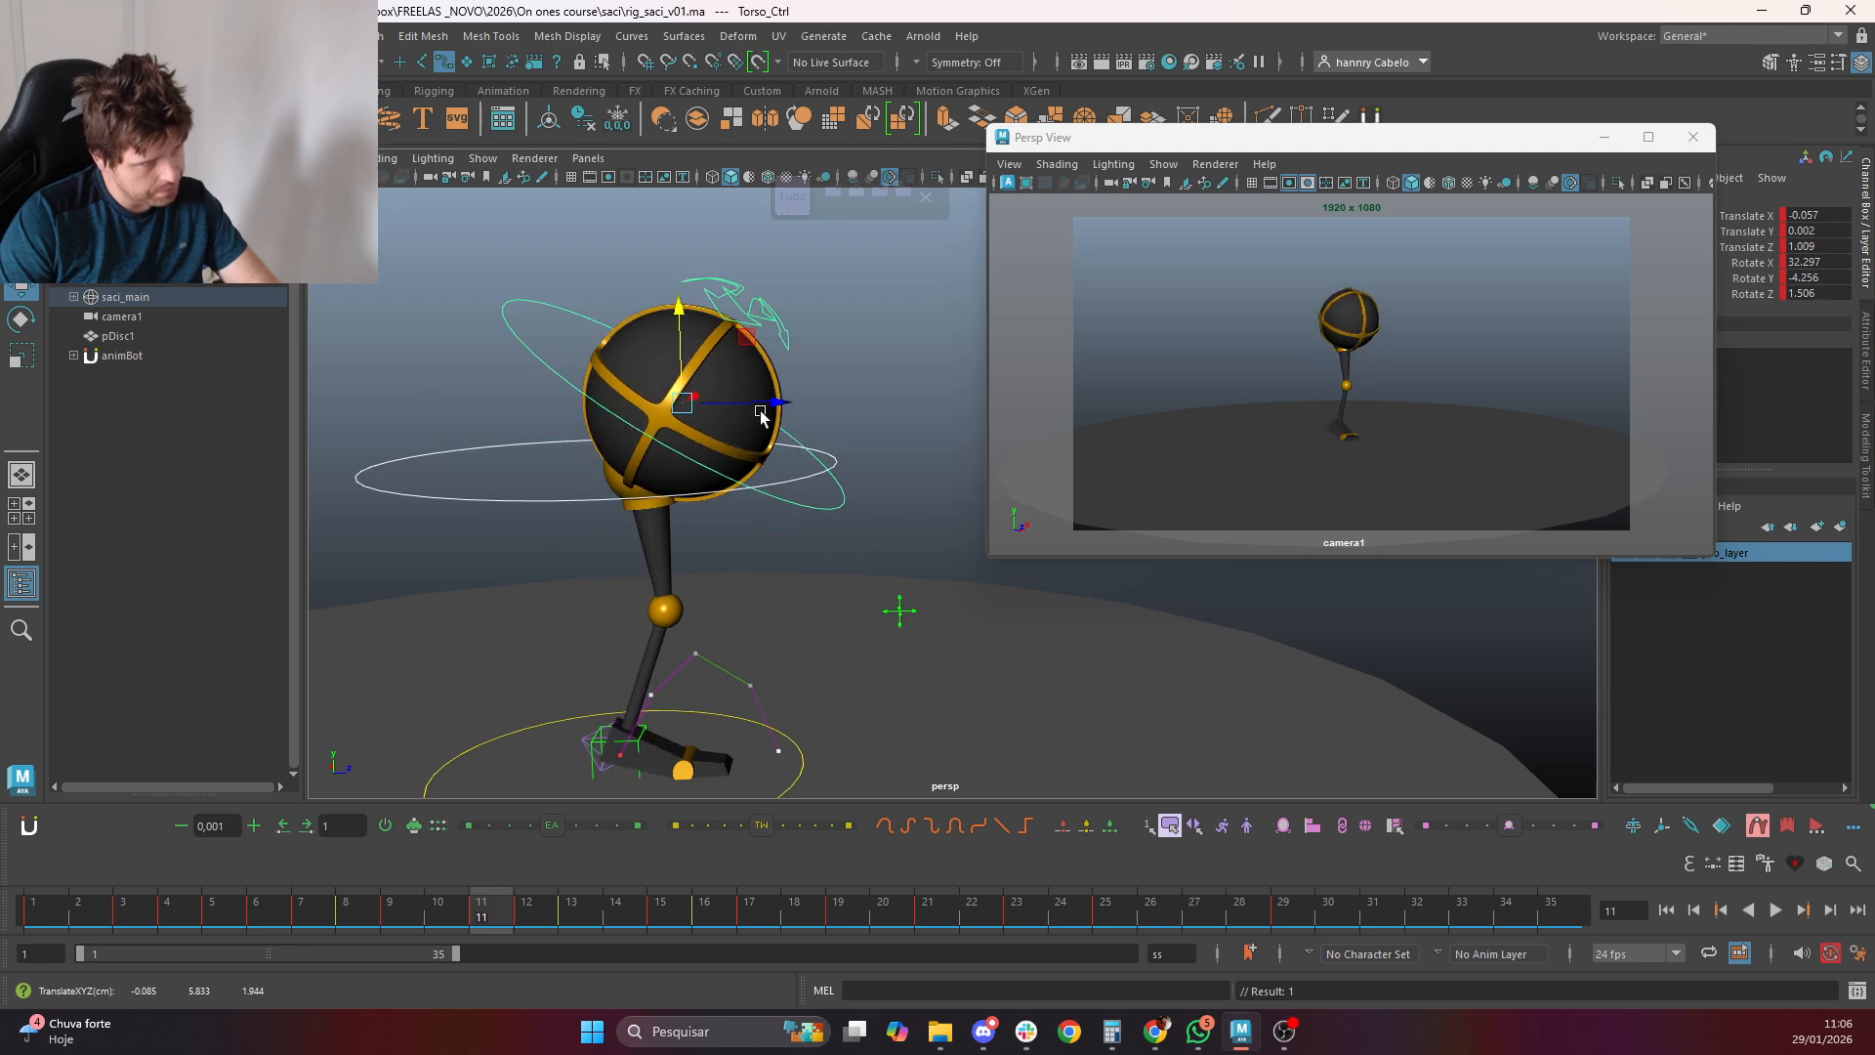
{"action": "left_click_drag", "start_coordinate": [761, 415], "coordinate": [748, 414]}
{"action": "key", "text": "period"}
{"action": "key", "text": "period"}
{"action": "key", "text": "period"}
{"action": "key", "text": "period"}
{"action": "key", "text": "period"}
{"action": "key", "text": "period"}
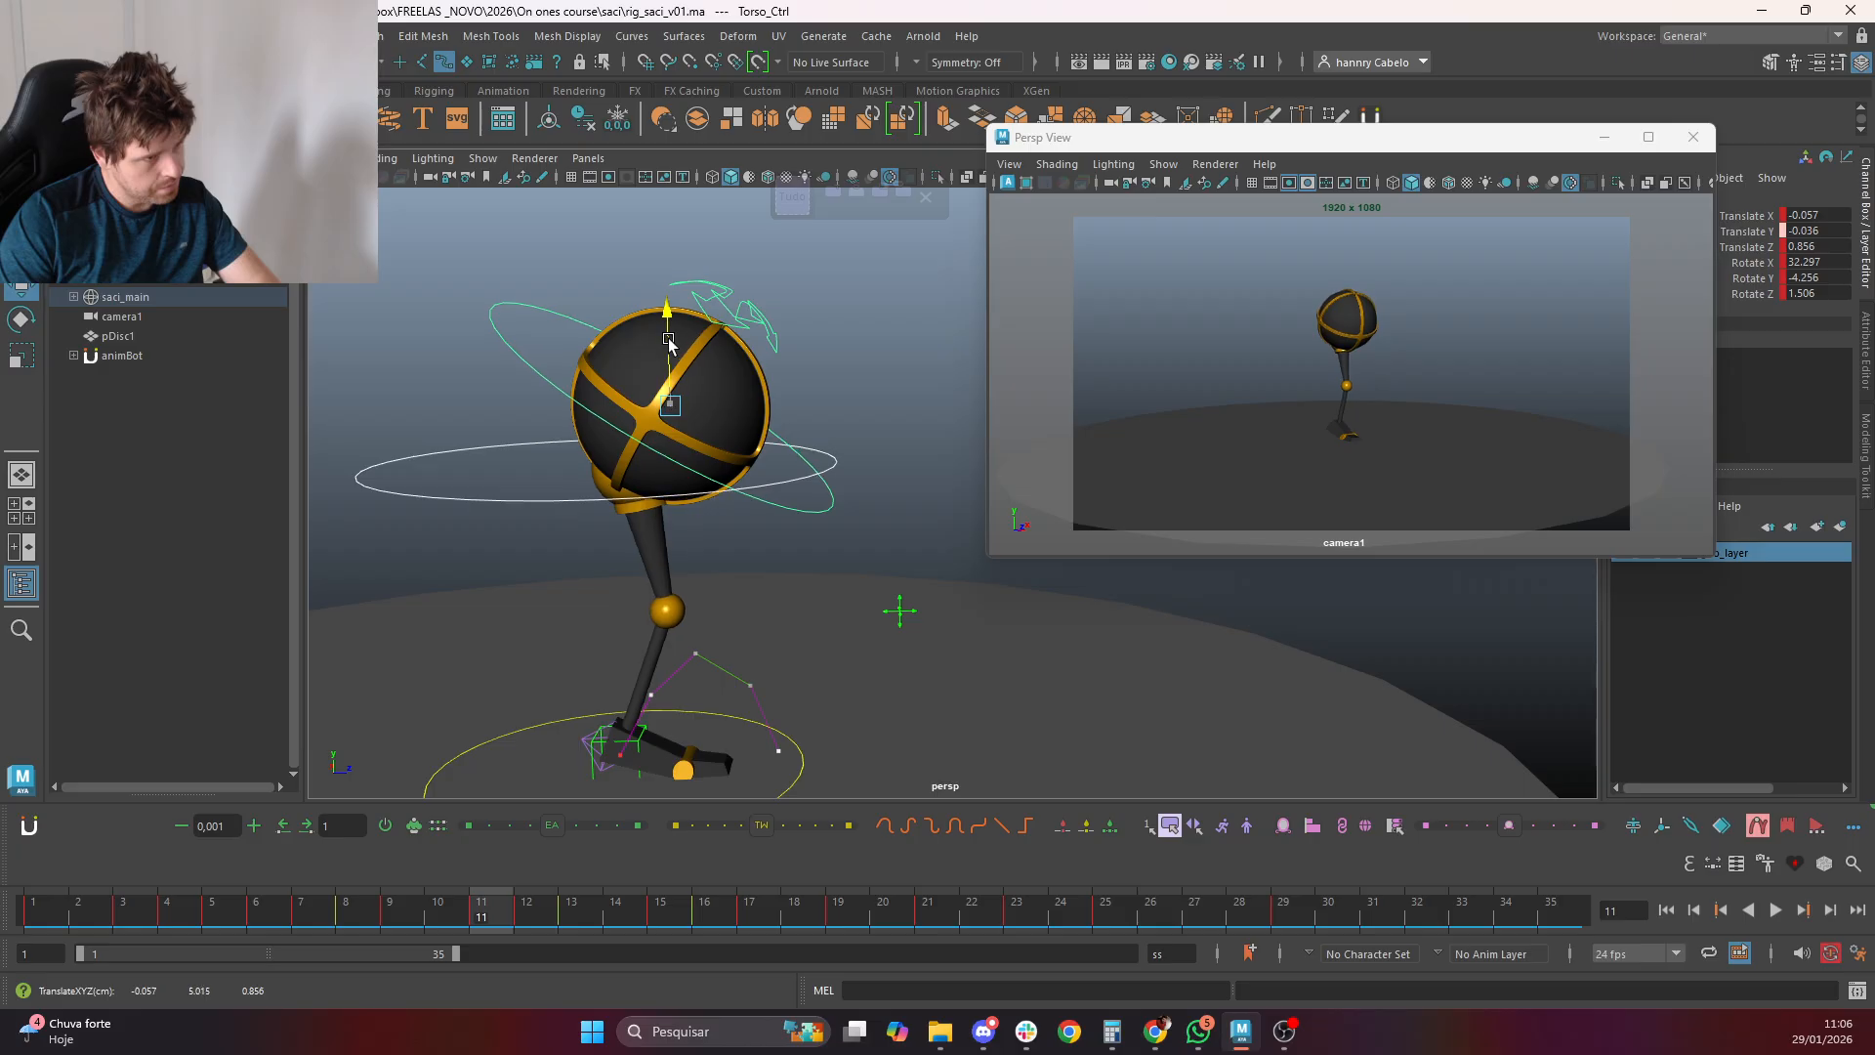
Go through the hop's keys backward and forward to examine the torso's arc and spacing up to the final settle
{"action": "key", "text": "comma"}
{"action": "key", "text": "comma"}
{"action": "key", "text": "comma"}
{"action": "key", "text": "comma"}
{"action": "key", "text": "comma"}
{"action": "key", "text": "comma"}
{"action": "key", "text": "comma"}
{"action": "key", "text": "comma"}
{"action": "key", "text": "comma"}
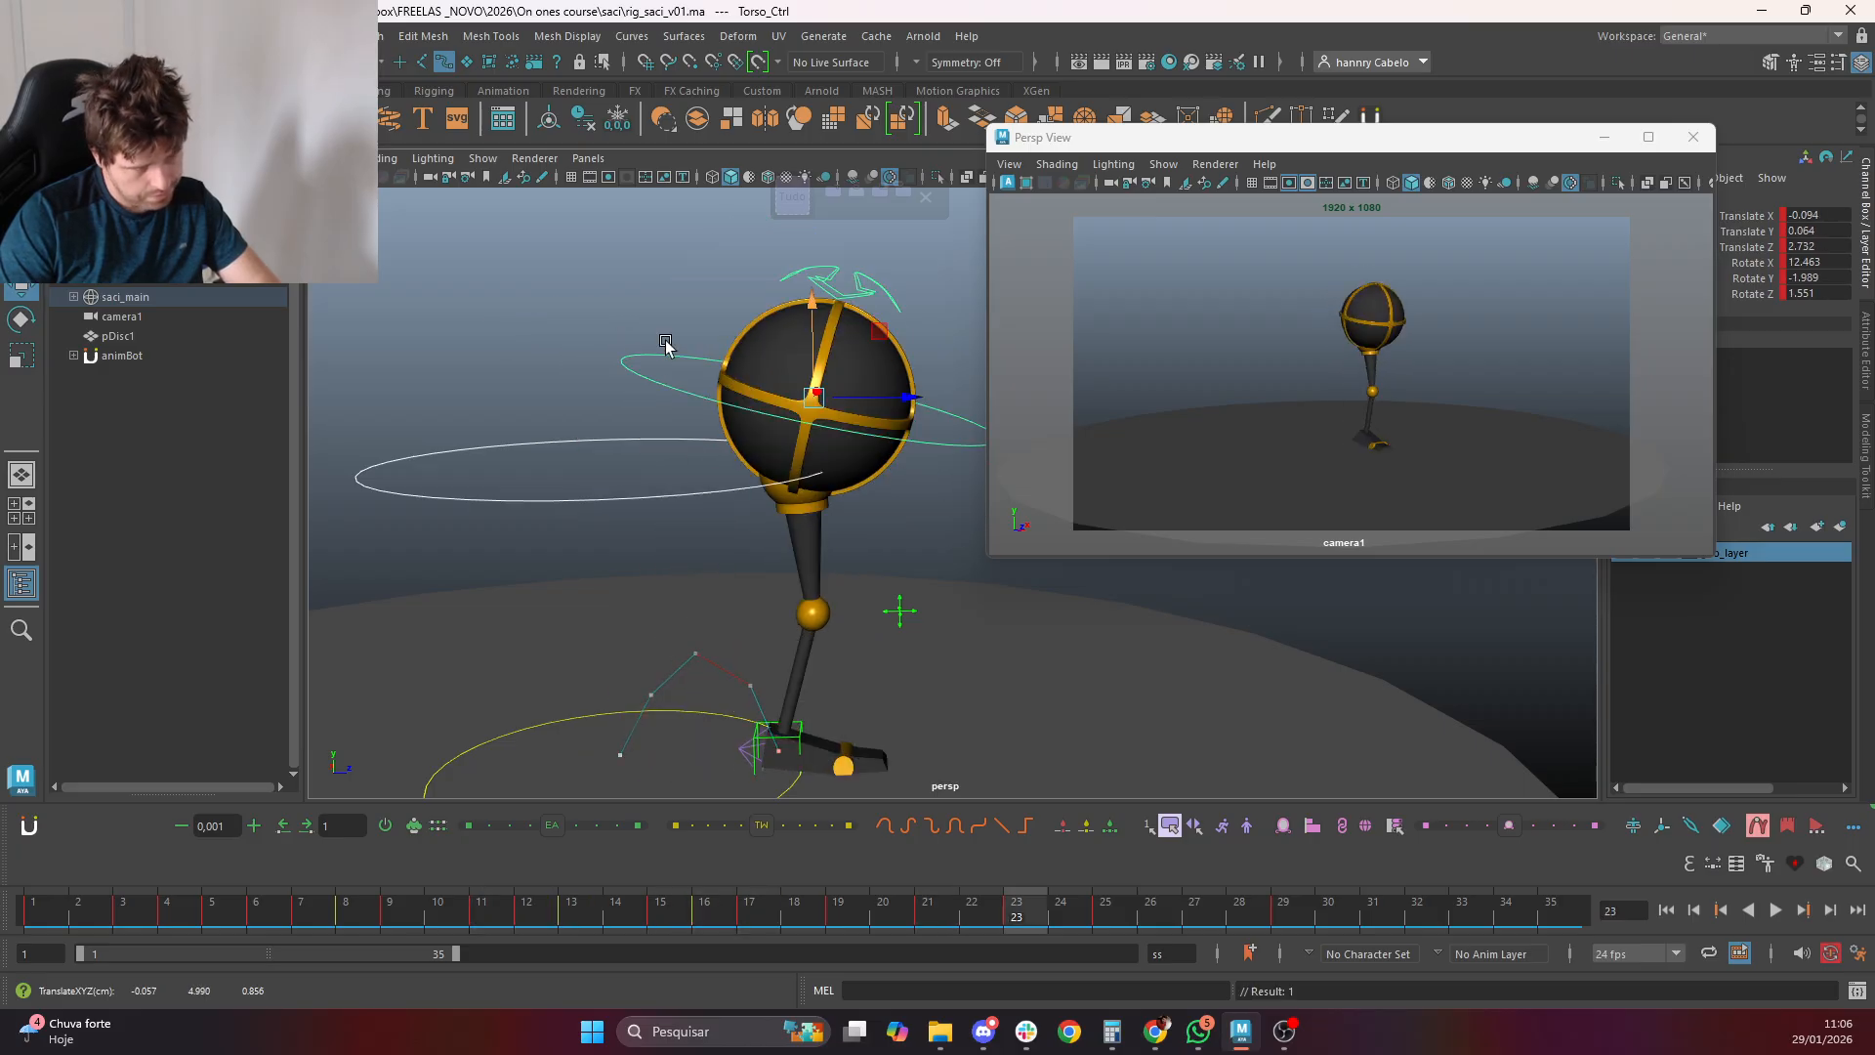
{"action": "key", "text": "period"}
{"action": "key", "text": "period"}
{"action": "key", "text": "period"}
{"action": "key", "text": "period"}
{"action": "key", "text": "period"}
{"action": "key", "text": "period"}
{"action": "key", "text": "period"}
{"action": "key", "text": "period"}
{"action": "key", "text": "period"}
{"action": "key", "text": "period"}
{"action": "key", "text": "period"}
{"action": "key", "text": "period"}
{"action": "key", "text": "period"}
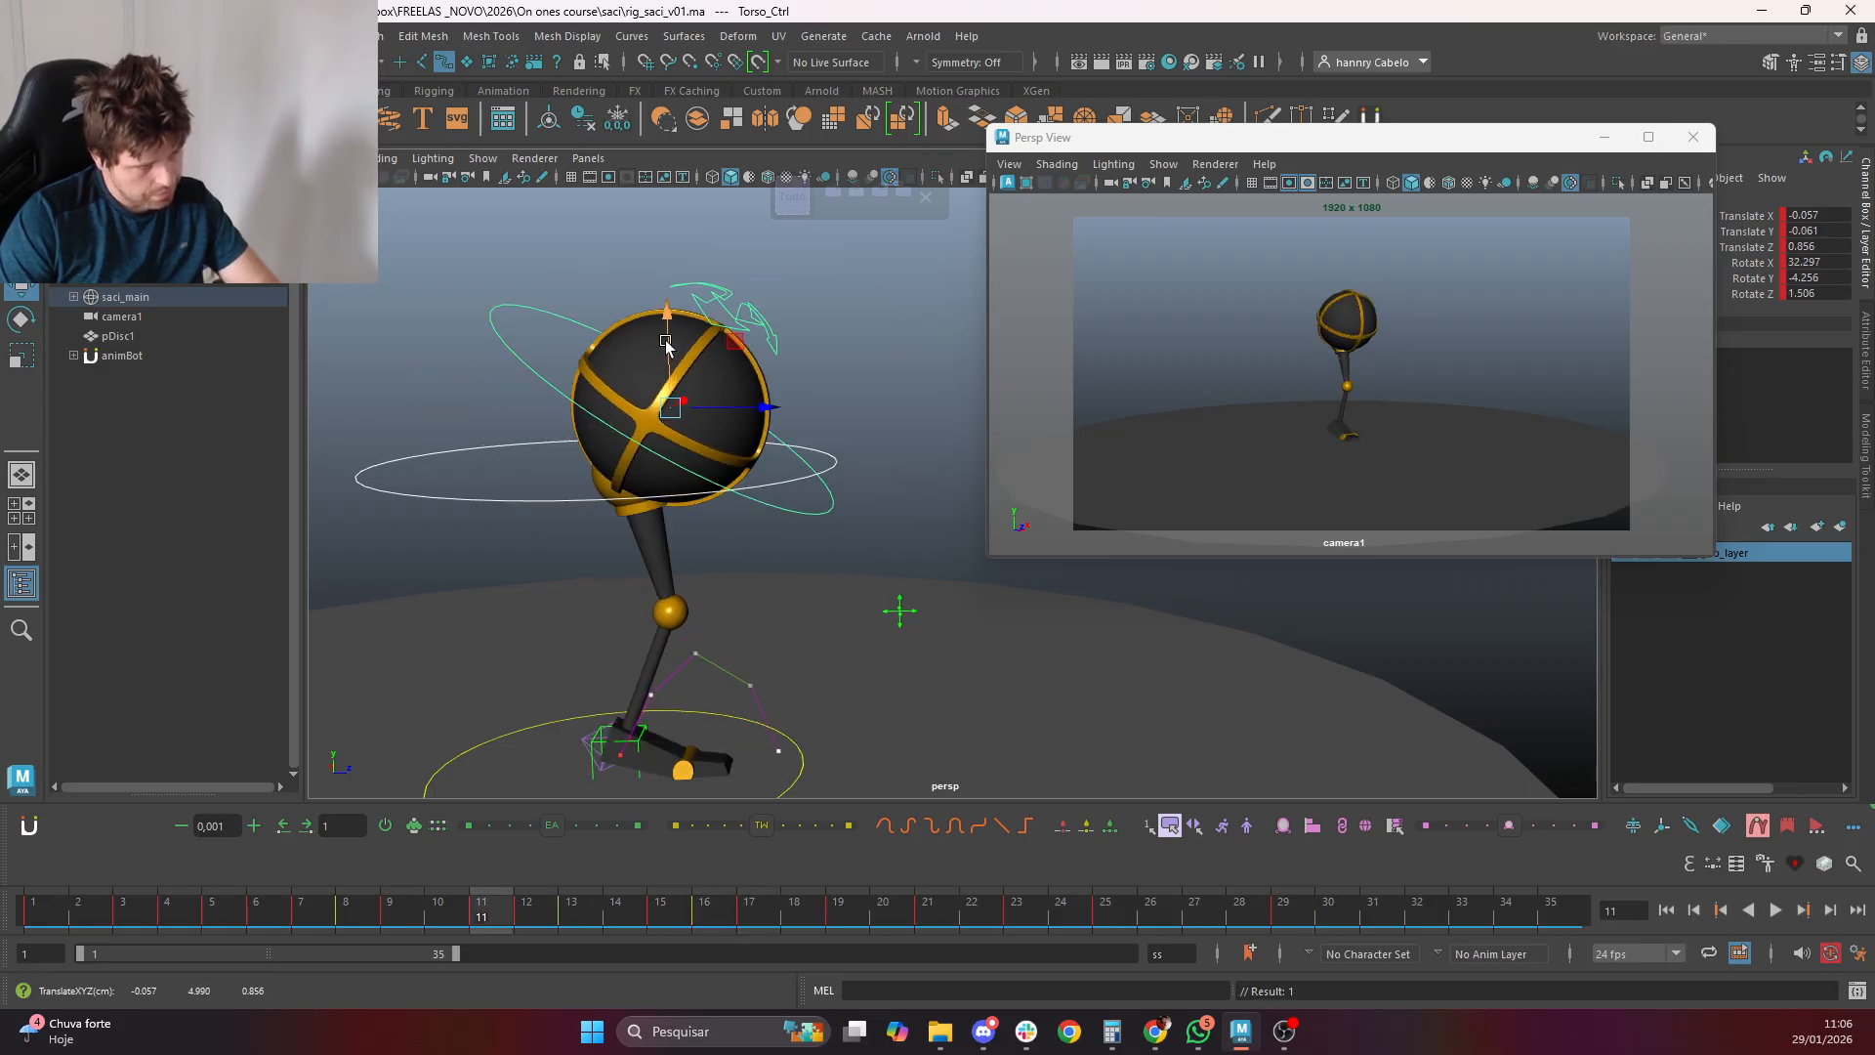
{"action": "key", "text": "period"}
{"action": "key", "text": "period"}
{"action": "key", "text": "period"}
{"action": "key", "text": "period"}
{"action": "key", "text": "period"}
{"action": "key", "text": "period"}
{"action": "key", "text": "period"}
{"action": "key", "text": "period"}
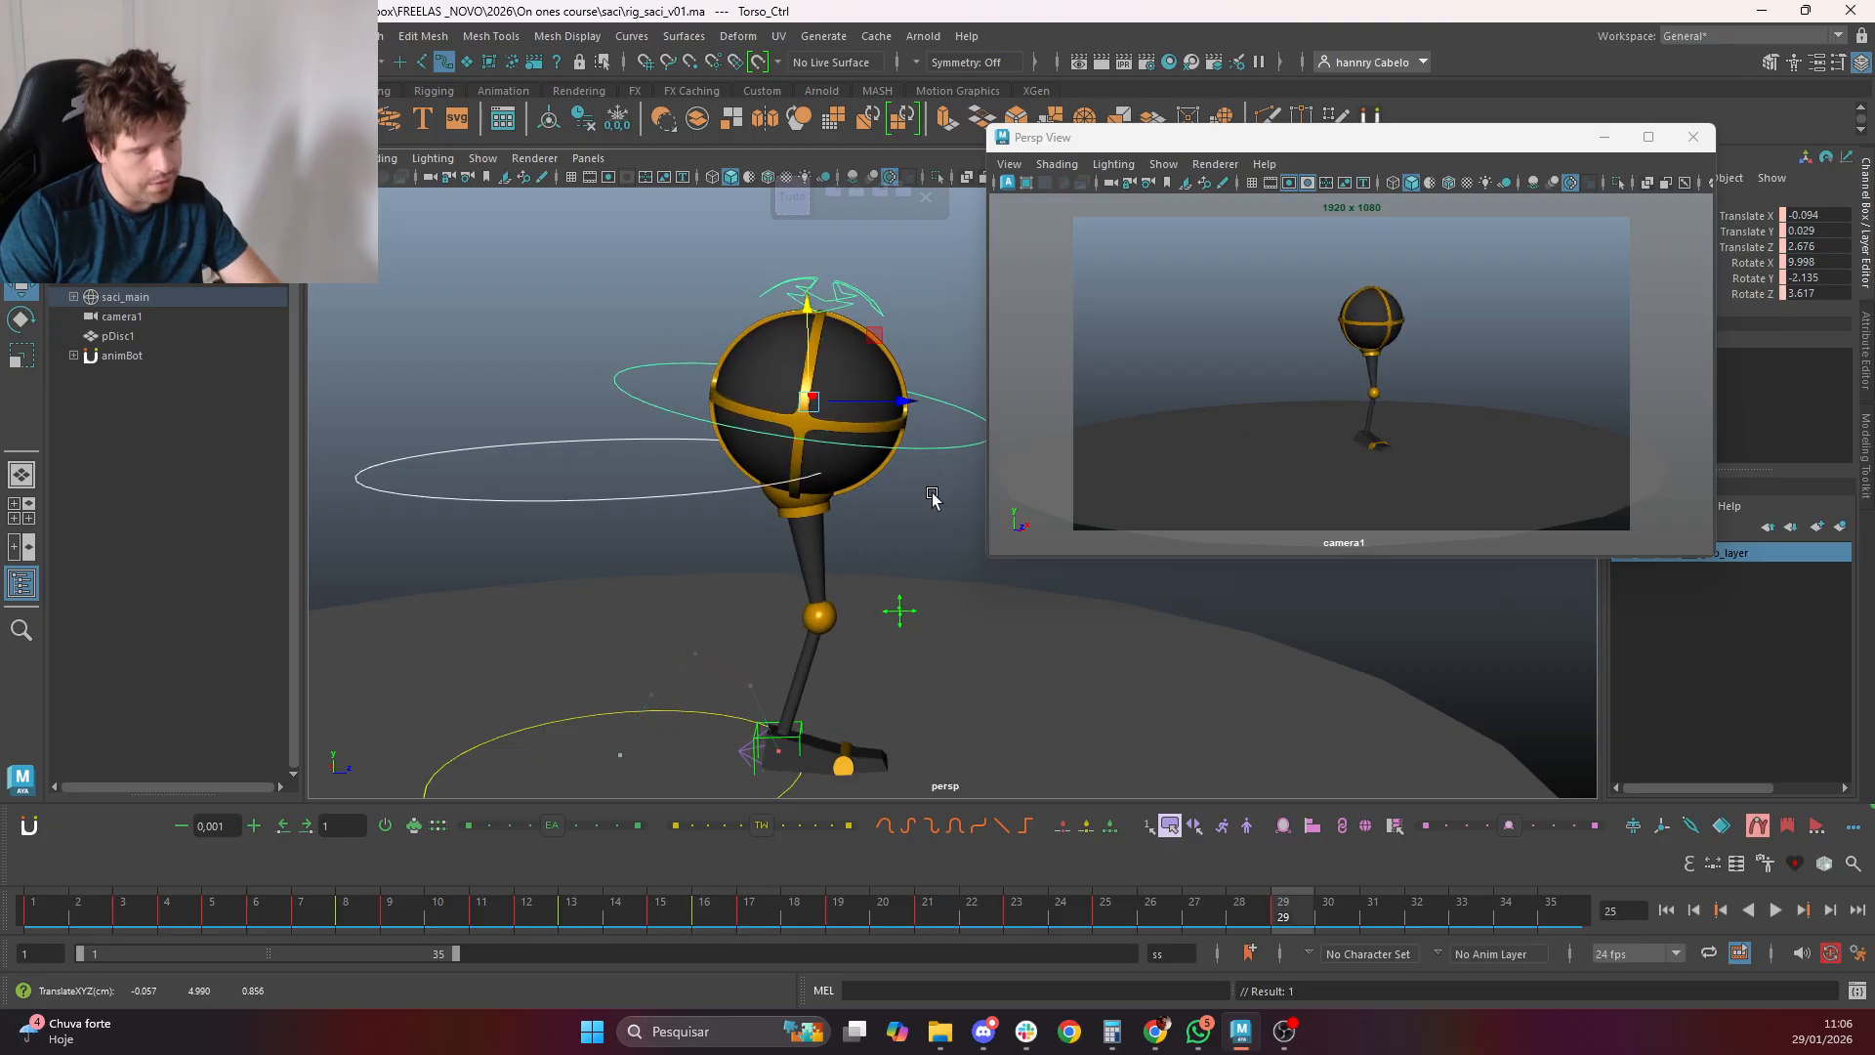
Playblast the camera1 view to the movie file onfire_rig_saci_v15, play the result and close the viewer
{"action": "left_click", "coordinate": [1239, 545]}
{"action": "right_click", "coordinate": [1267, 911]}
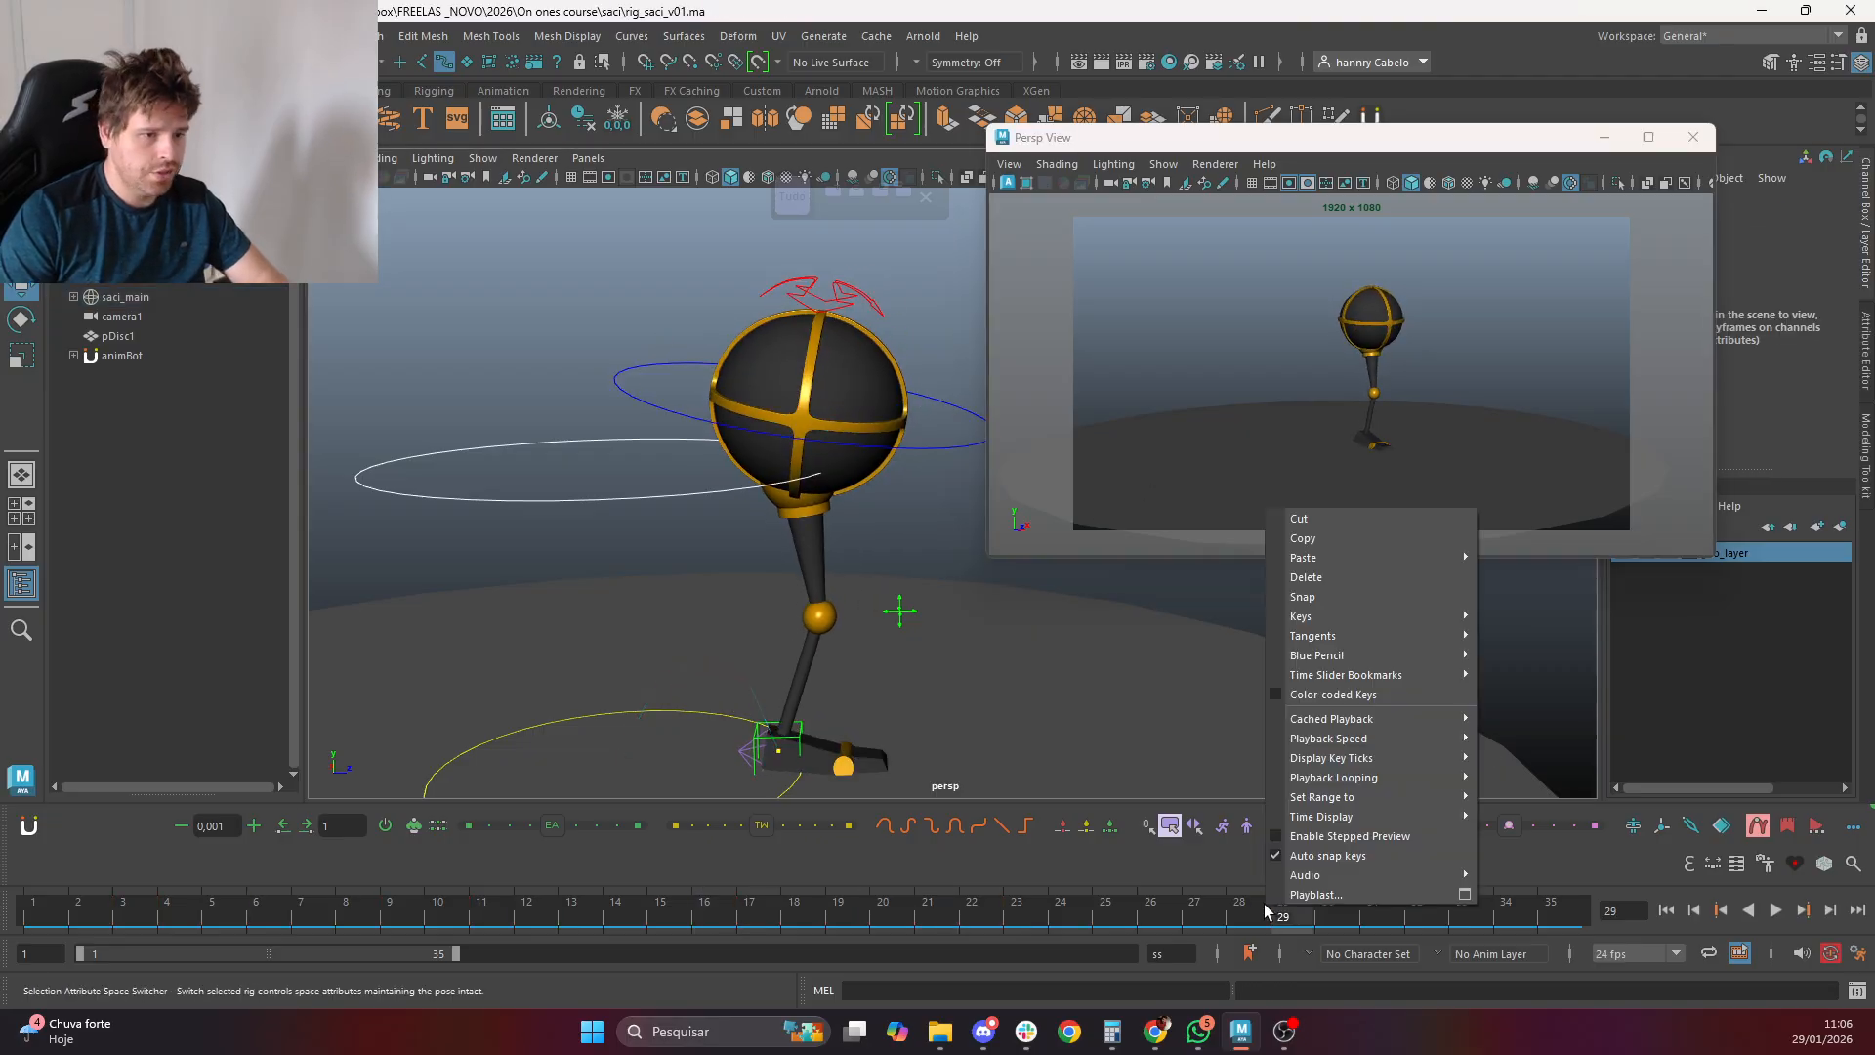
{"action": "left_click", "coordinate": [1464, 894]}
{"action": "left_click_drag", "start_coordinate": [544, 393], "coordinate": [549, 388]}
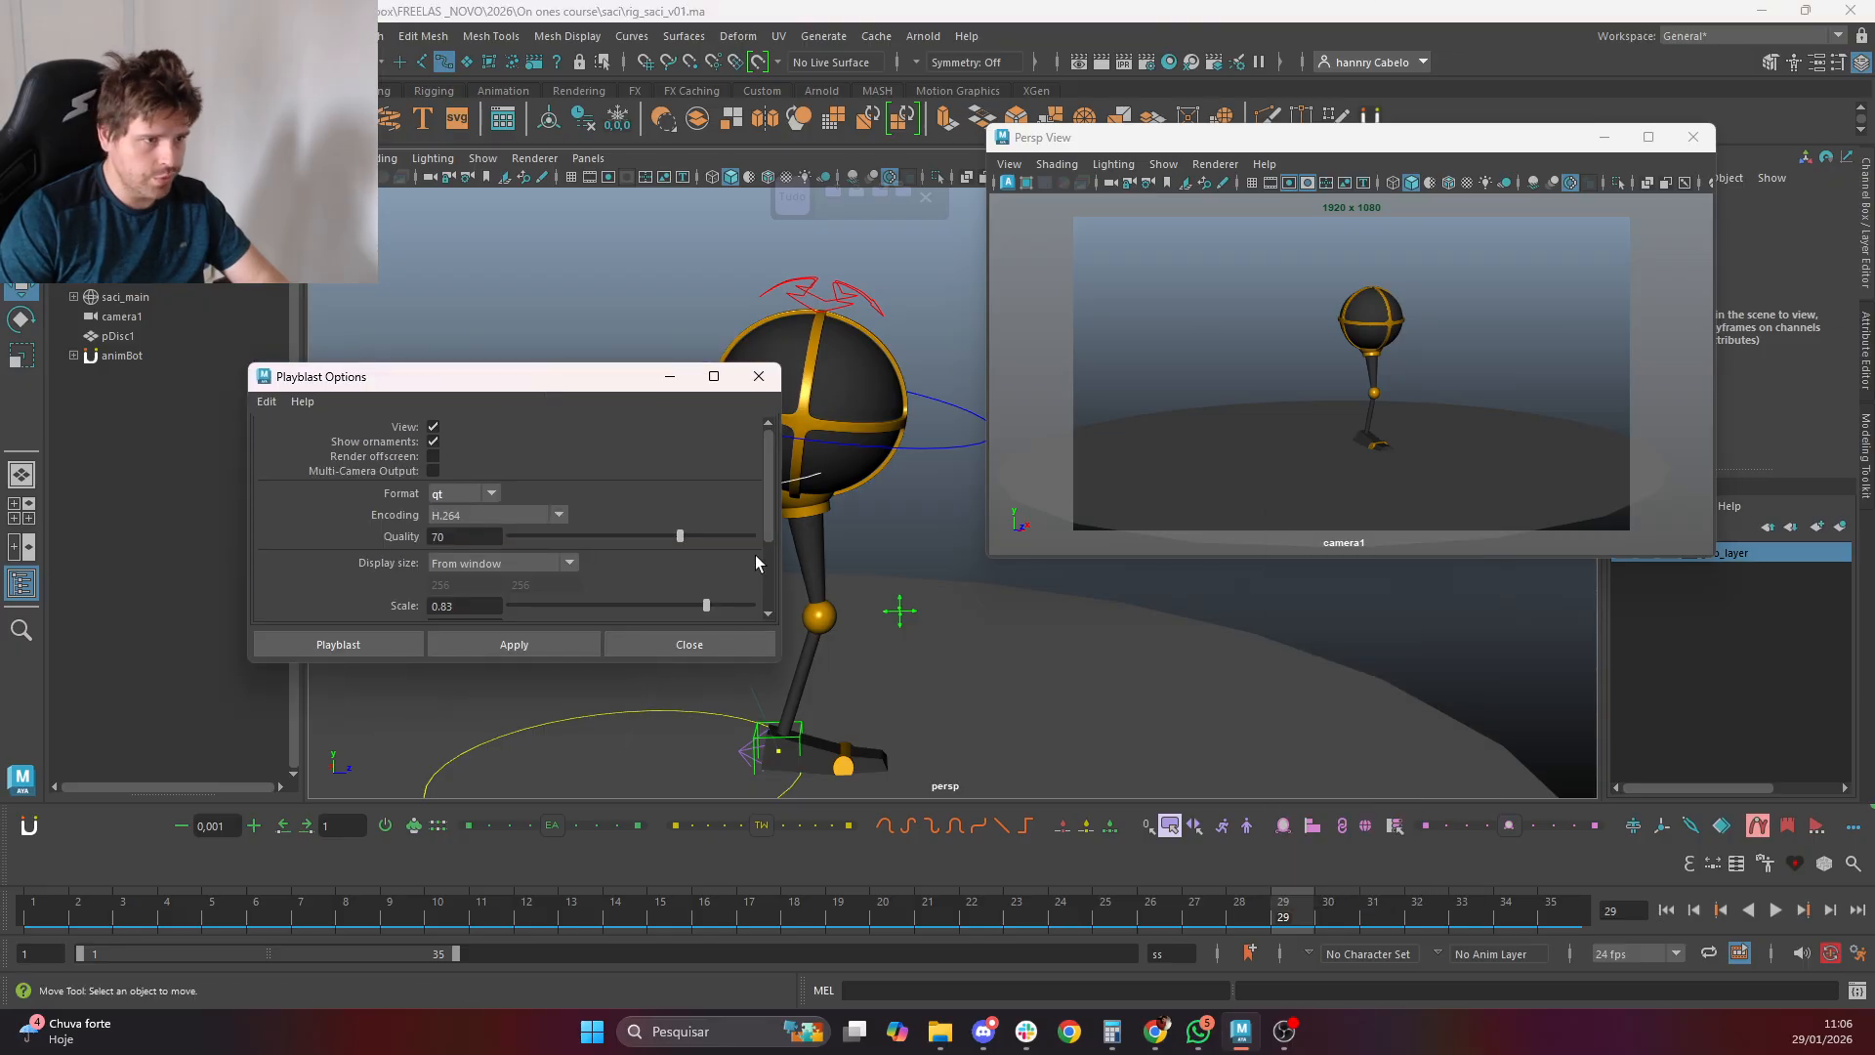
{"action": "scroll", "coordinate": [754, 554], "scroll_direction": "down", "scroll_amount": 3}
{"action": "left_click_drag", "start_coordinate": [650, 585], "coordinate": [705, 597]}
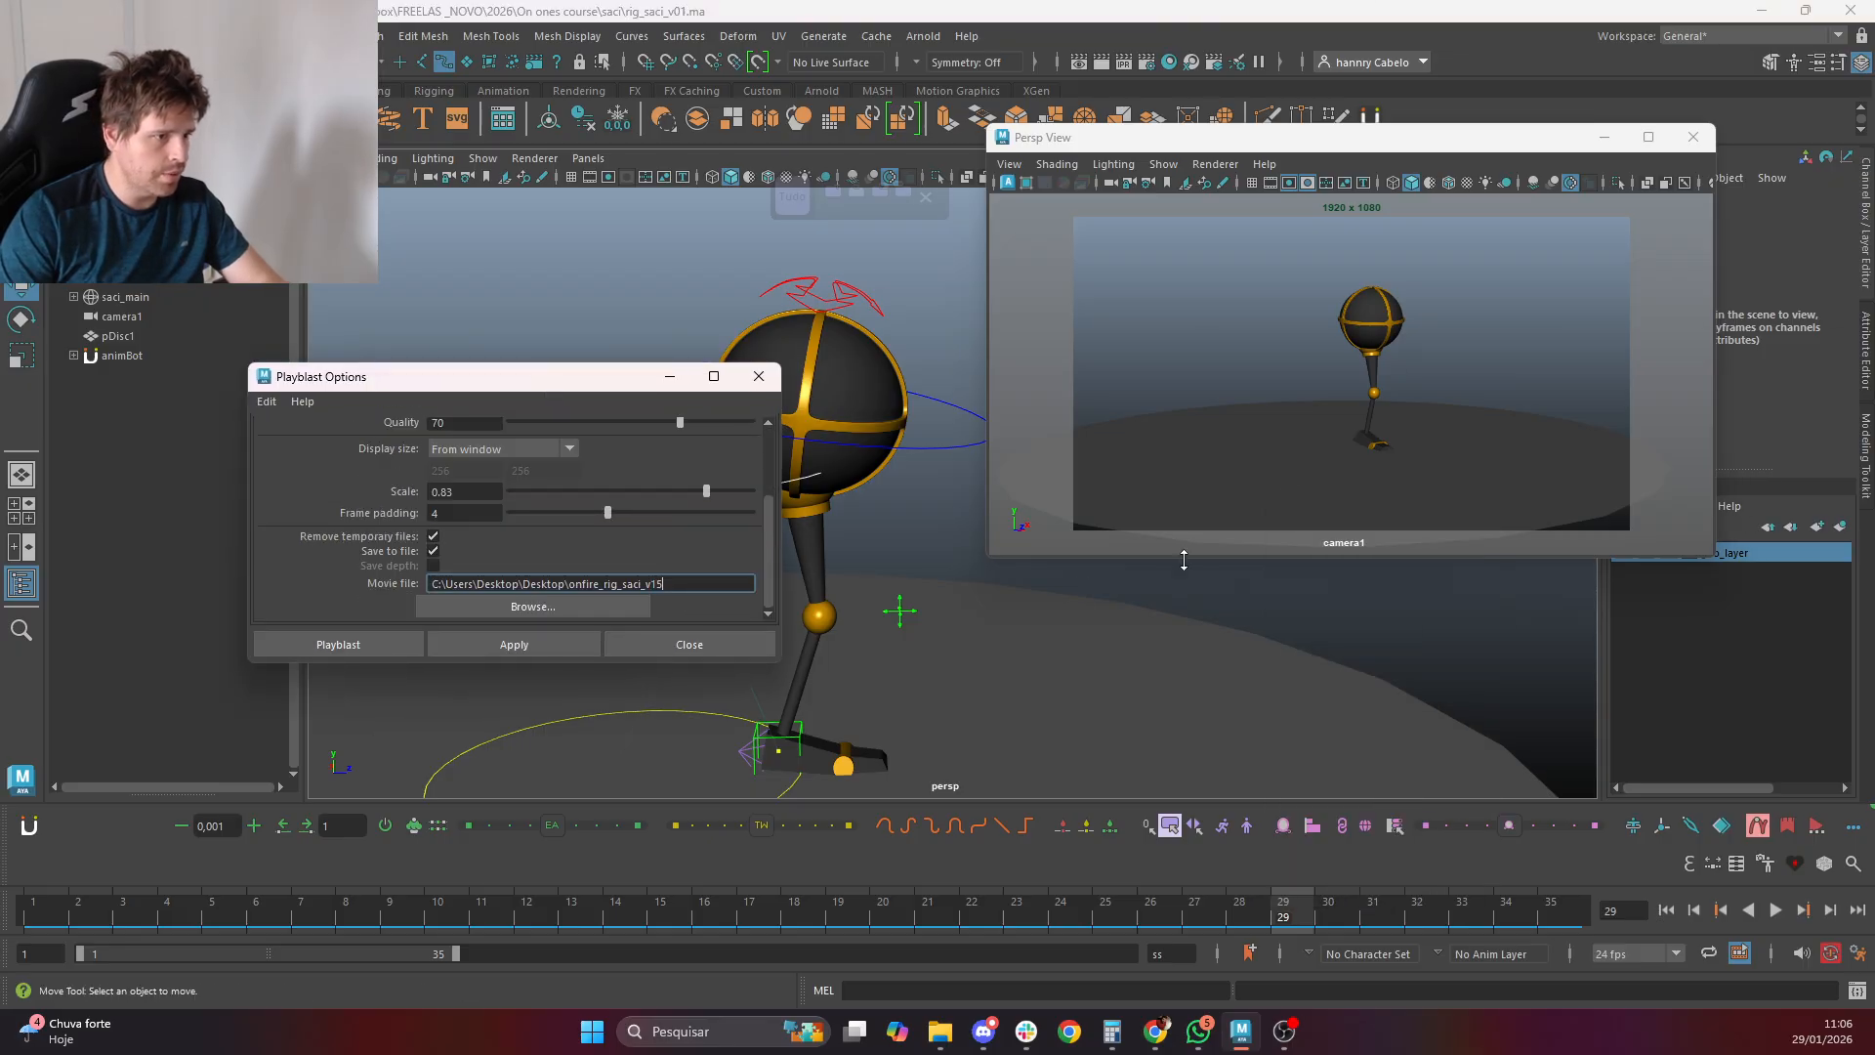
{"action": "type", "text": "15"}
{"action": "left_click", "coordinate": [272, 648]}
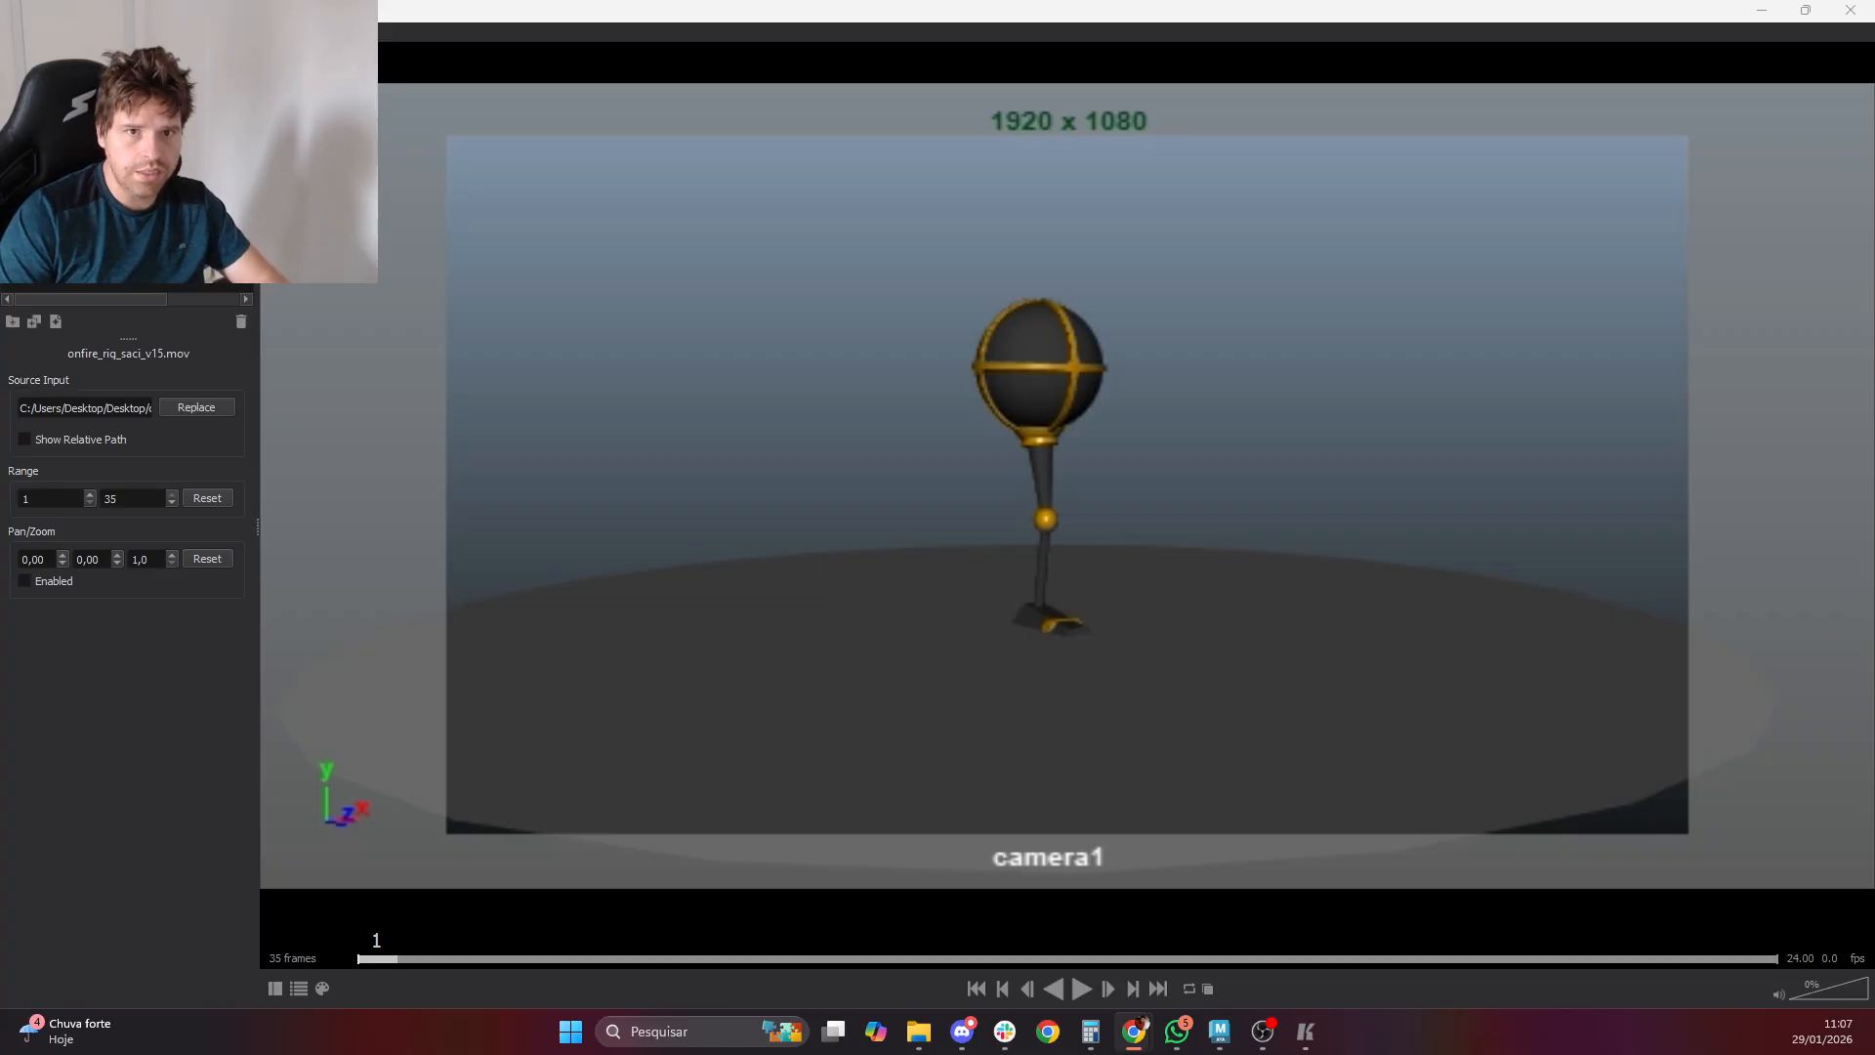
{"action": "left_click", "coordinate": [1168, 536]}
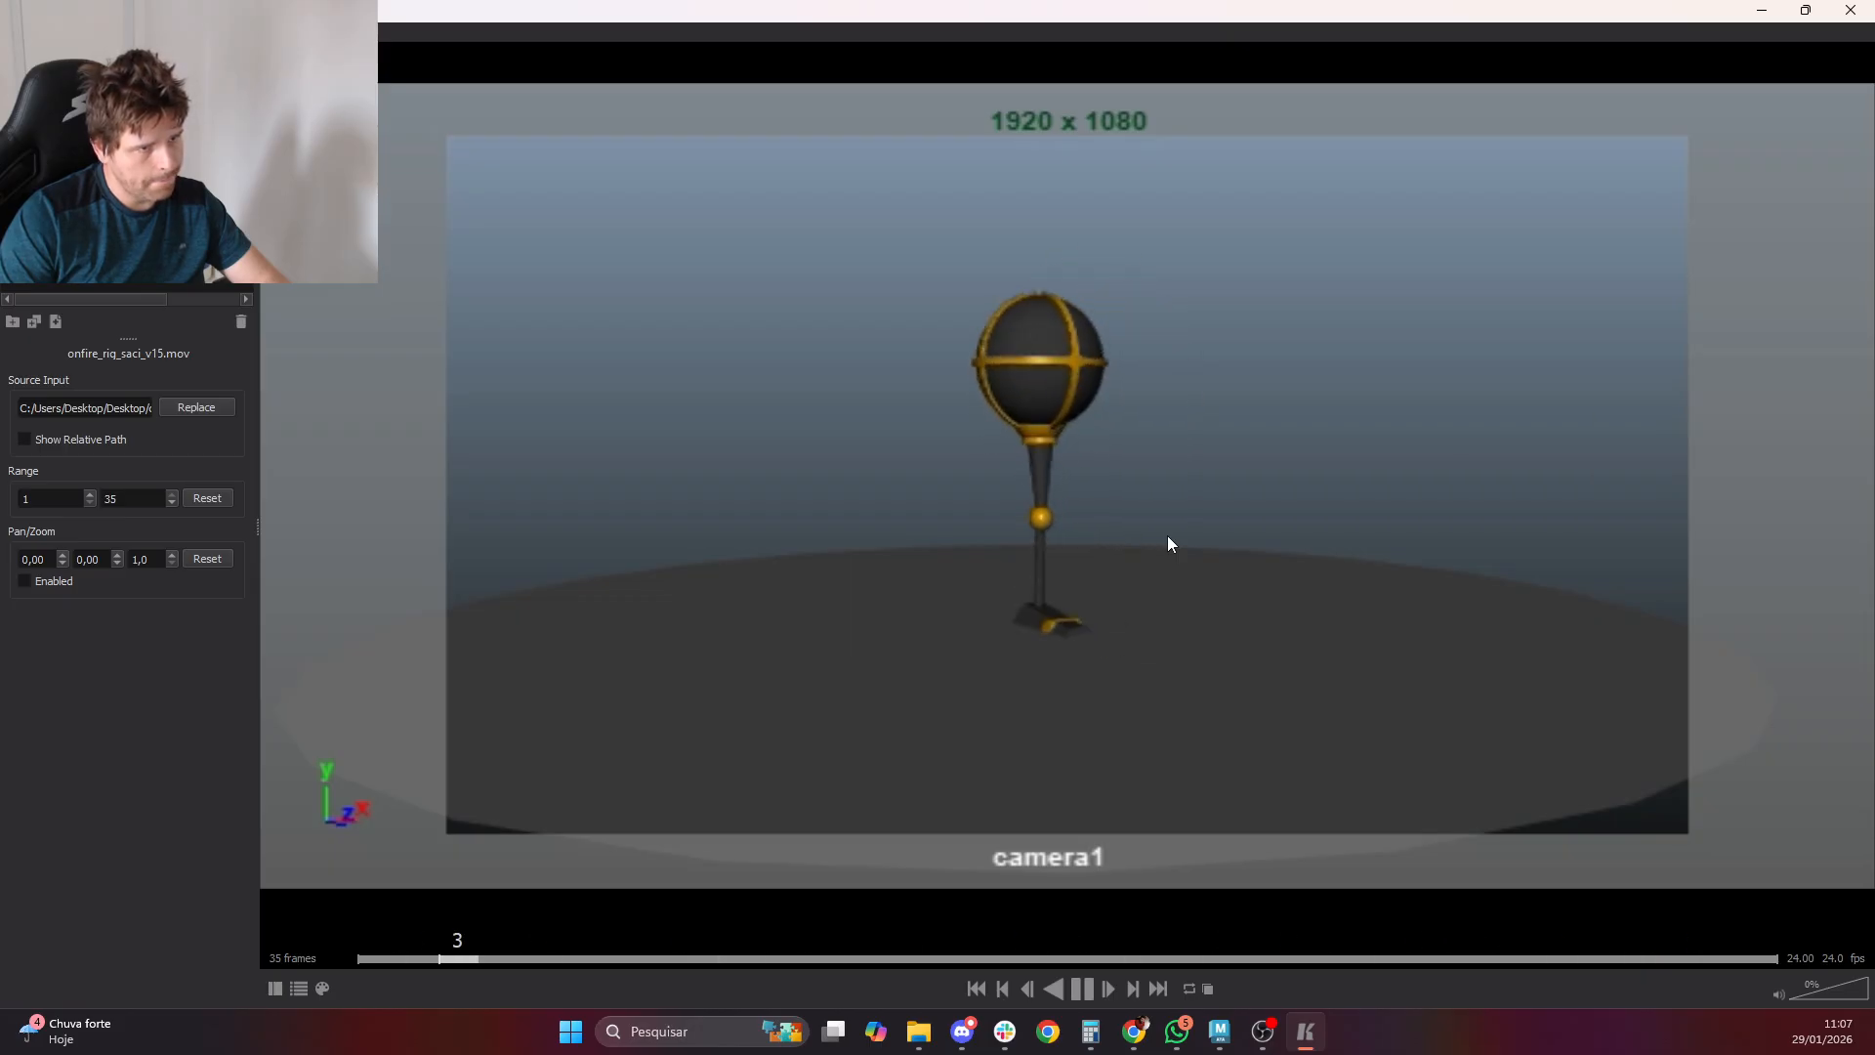
{"action": "left_click", "coordinate": [1850, 10]}
Open the Graph Editor for the torso control and isolate its Translate Y curve
{"action": "left_click", "coordinate": [934, 440]}
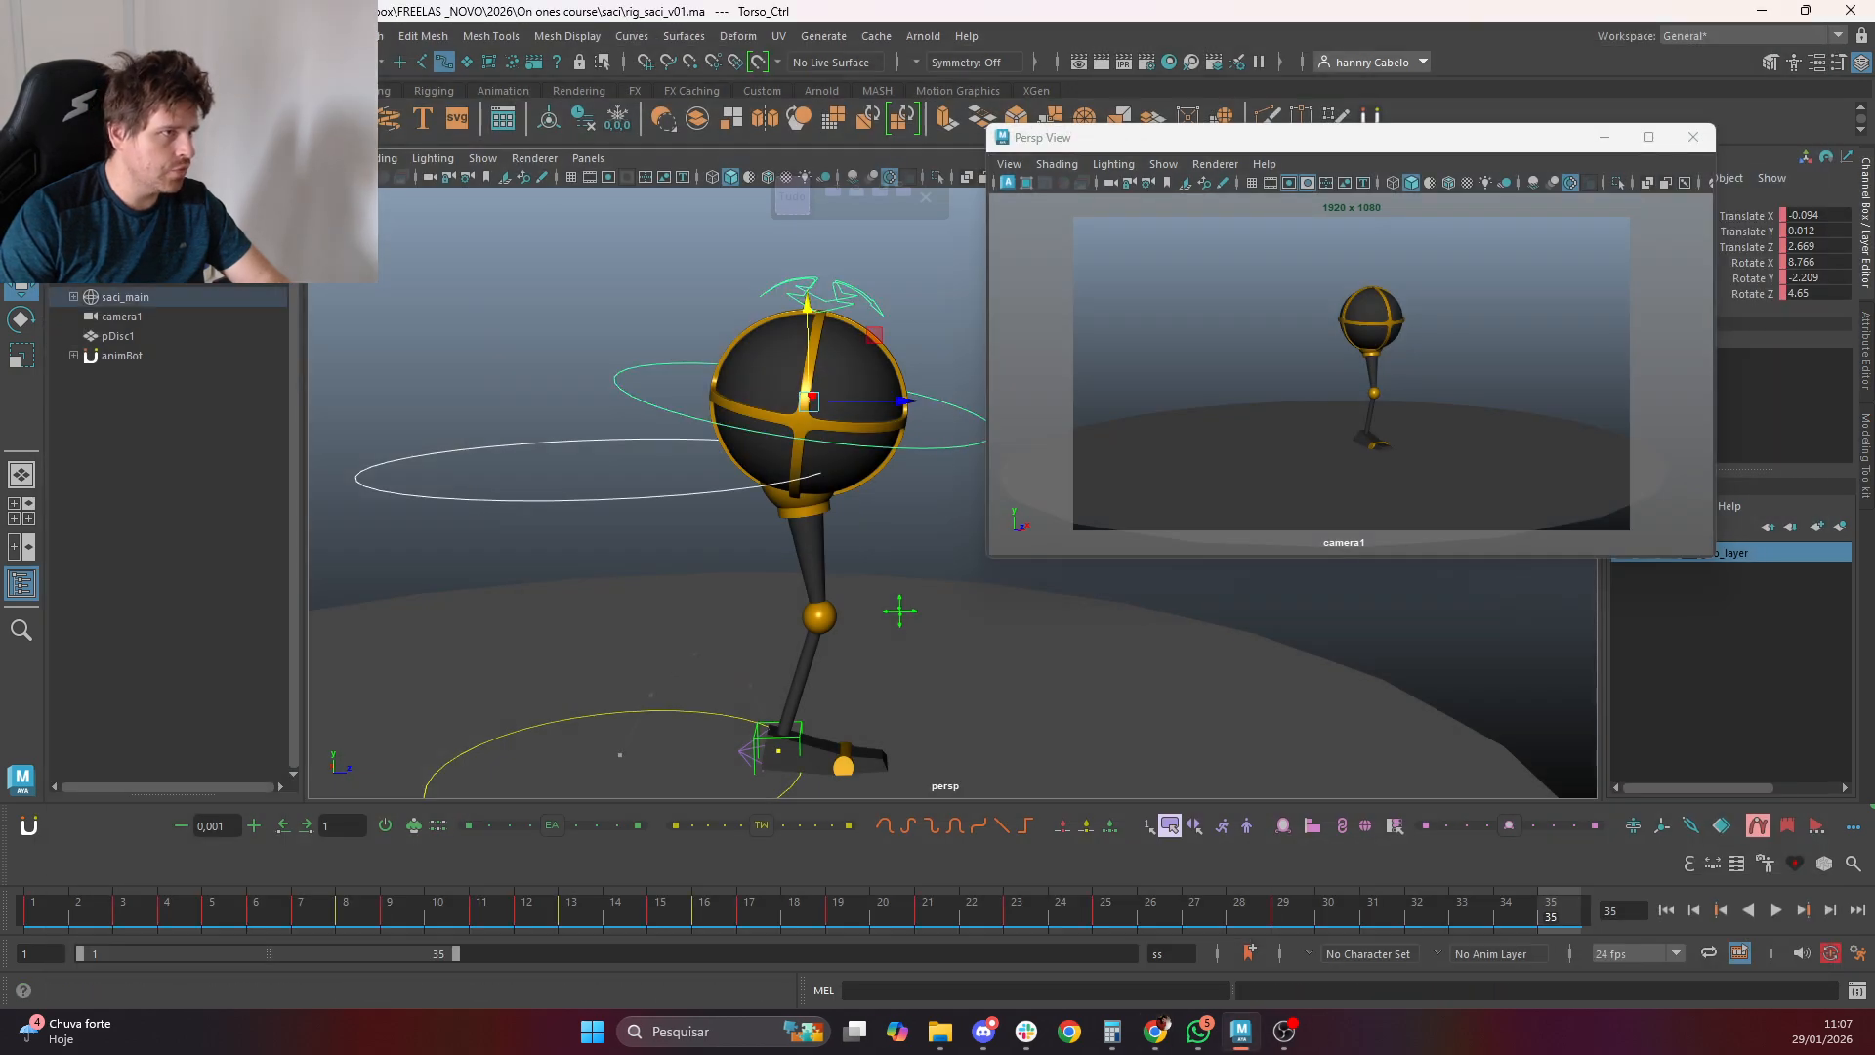
{"action": "left_click", "coordinate": [315, 37]}
{"action": "mouse_move", "coordinate": [401, 174]}
{"action": "left_click", "coordinate": [571, 175]}
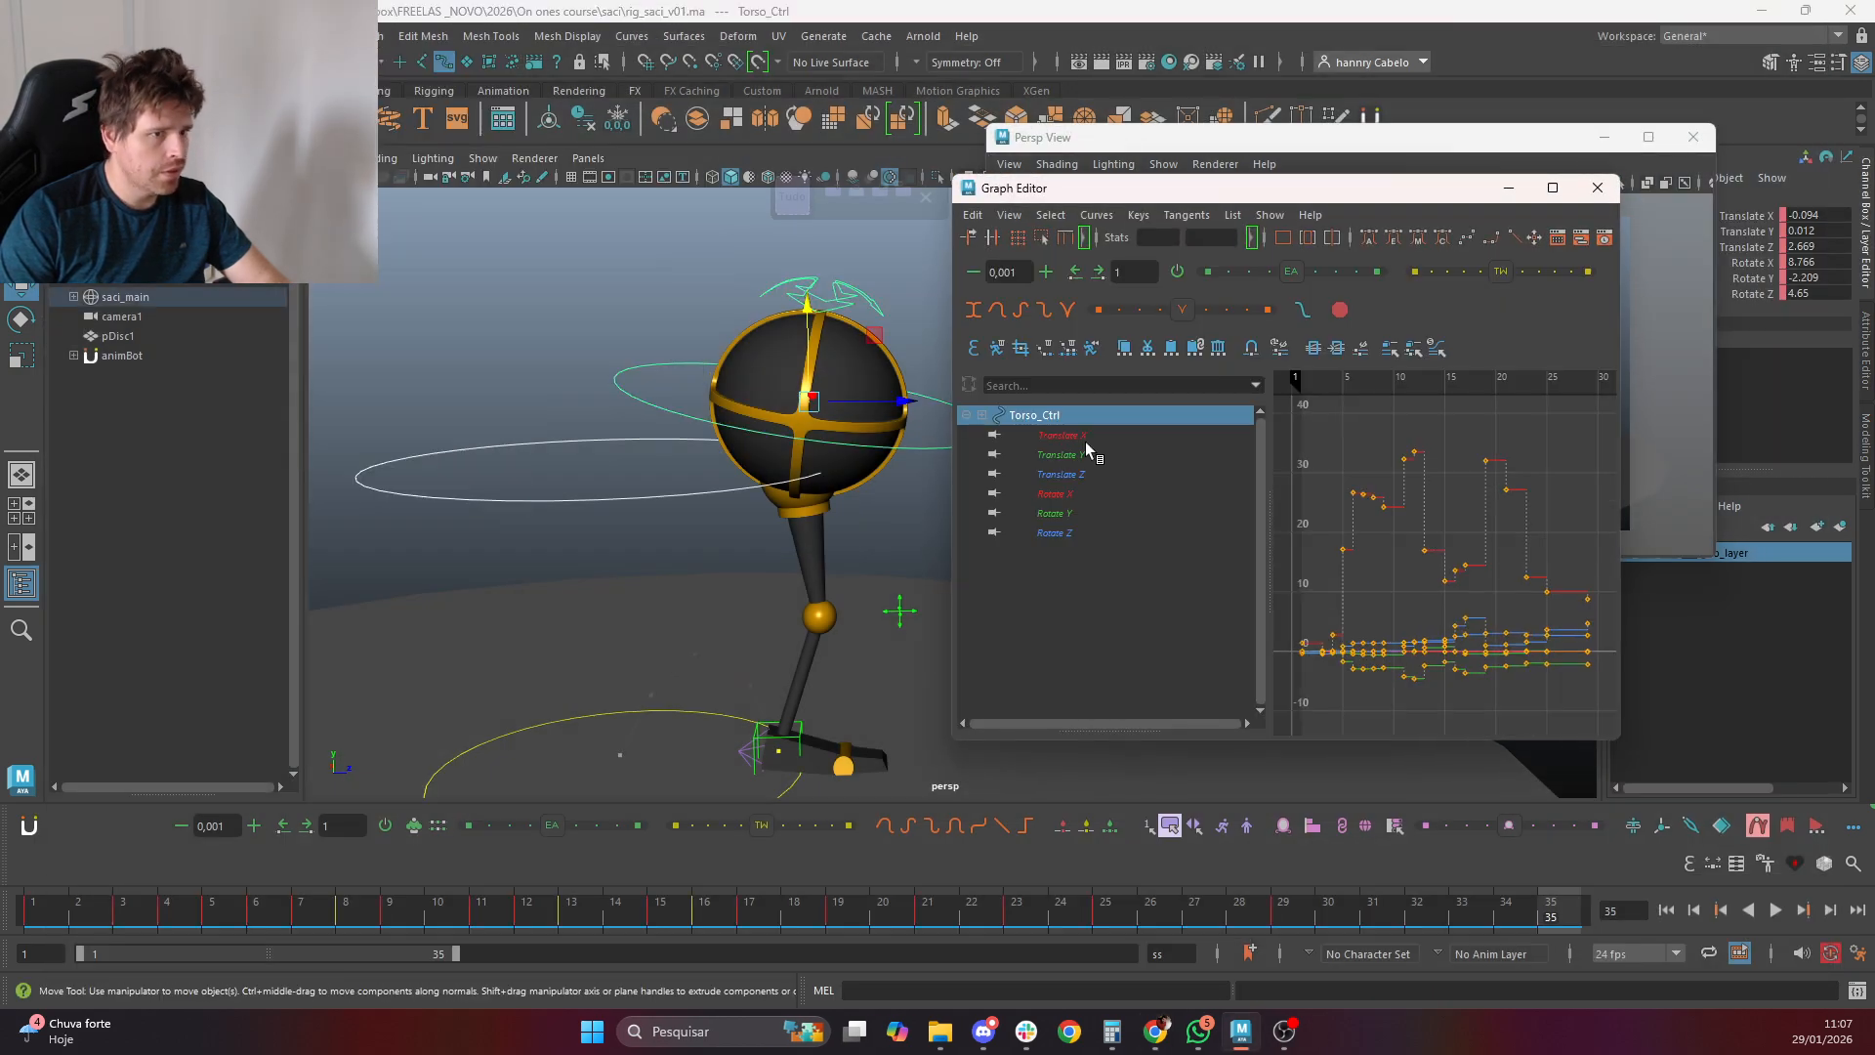
{"action": "left_click", "coordinate": [1063, 457]}
{"action": "left_click_drag", "start_coordinate": [1589, 668], "coordinate": [1397, 459]}
{"action": "key", "text": "f"}
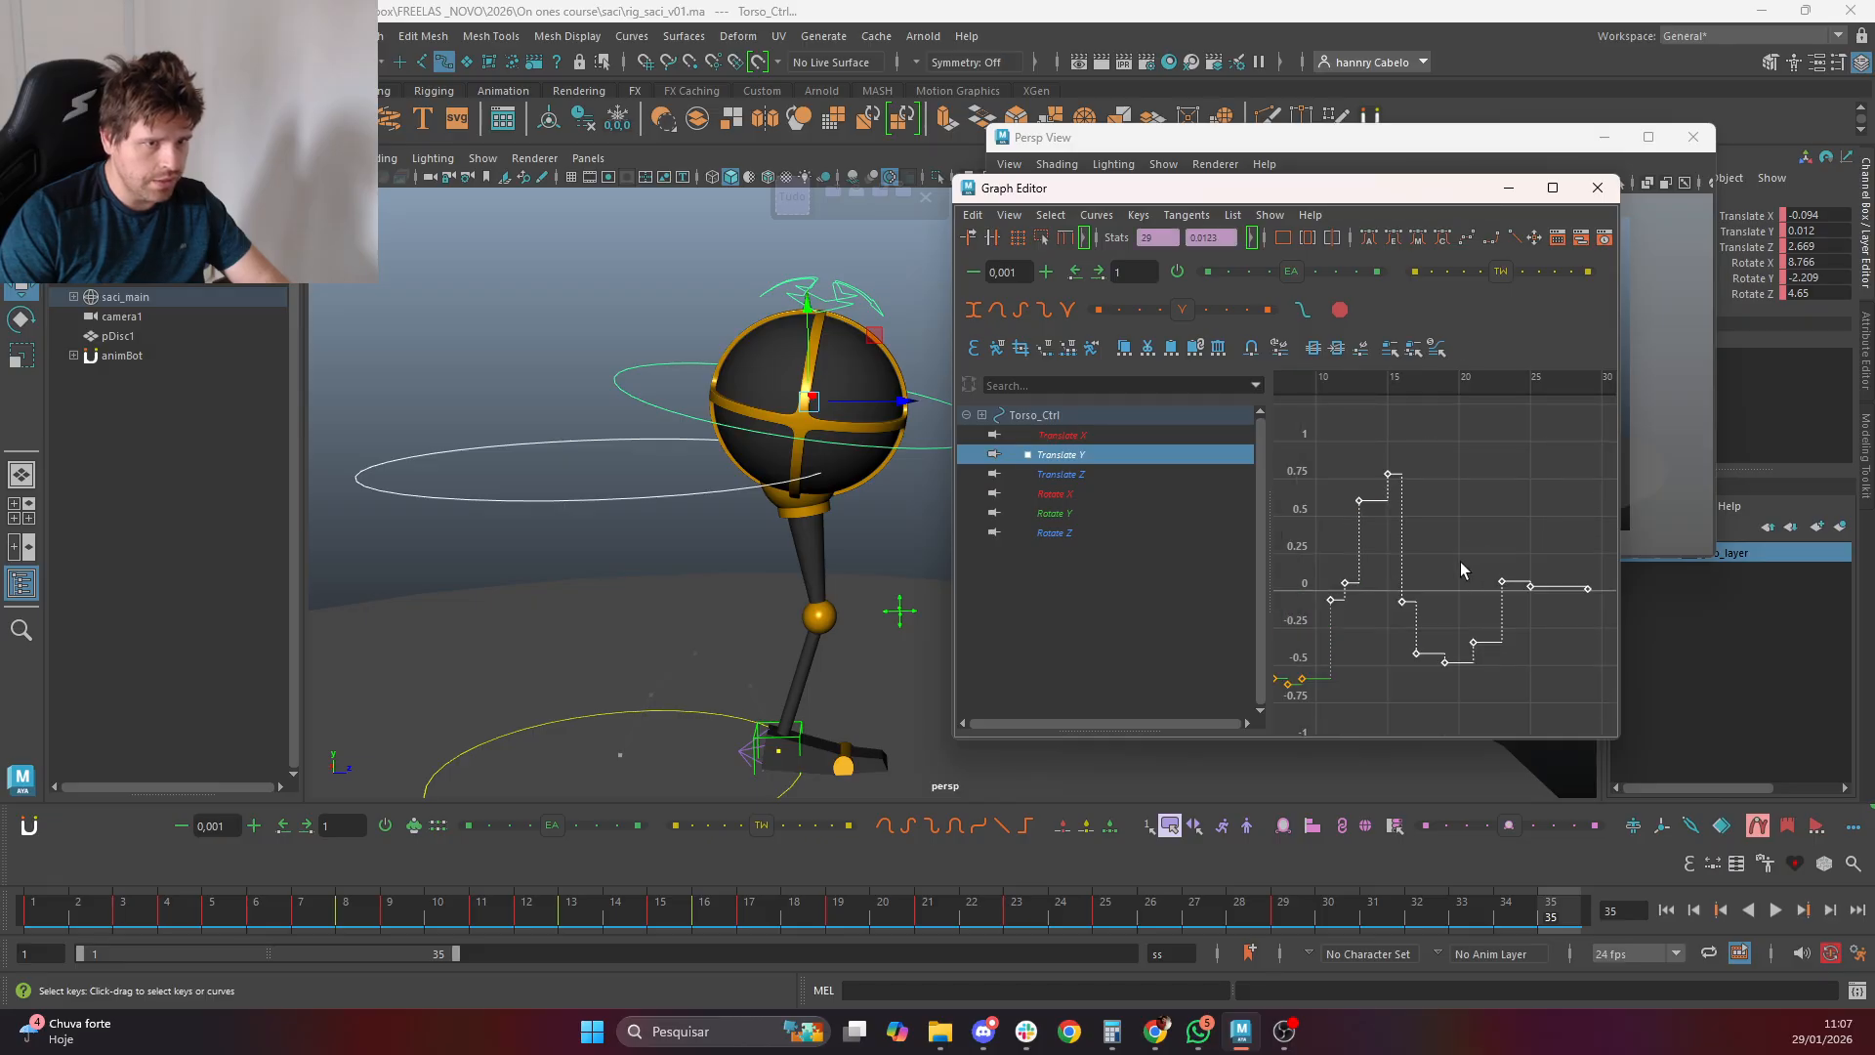
{"action": "left_click", "coordinate": [640, 335]}
{"action": "left_click", "coordinate": [656, 376]}
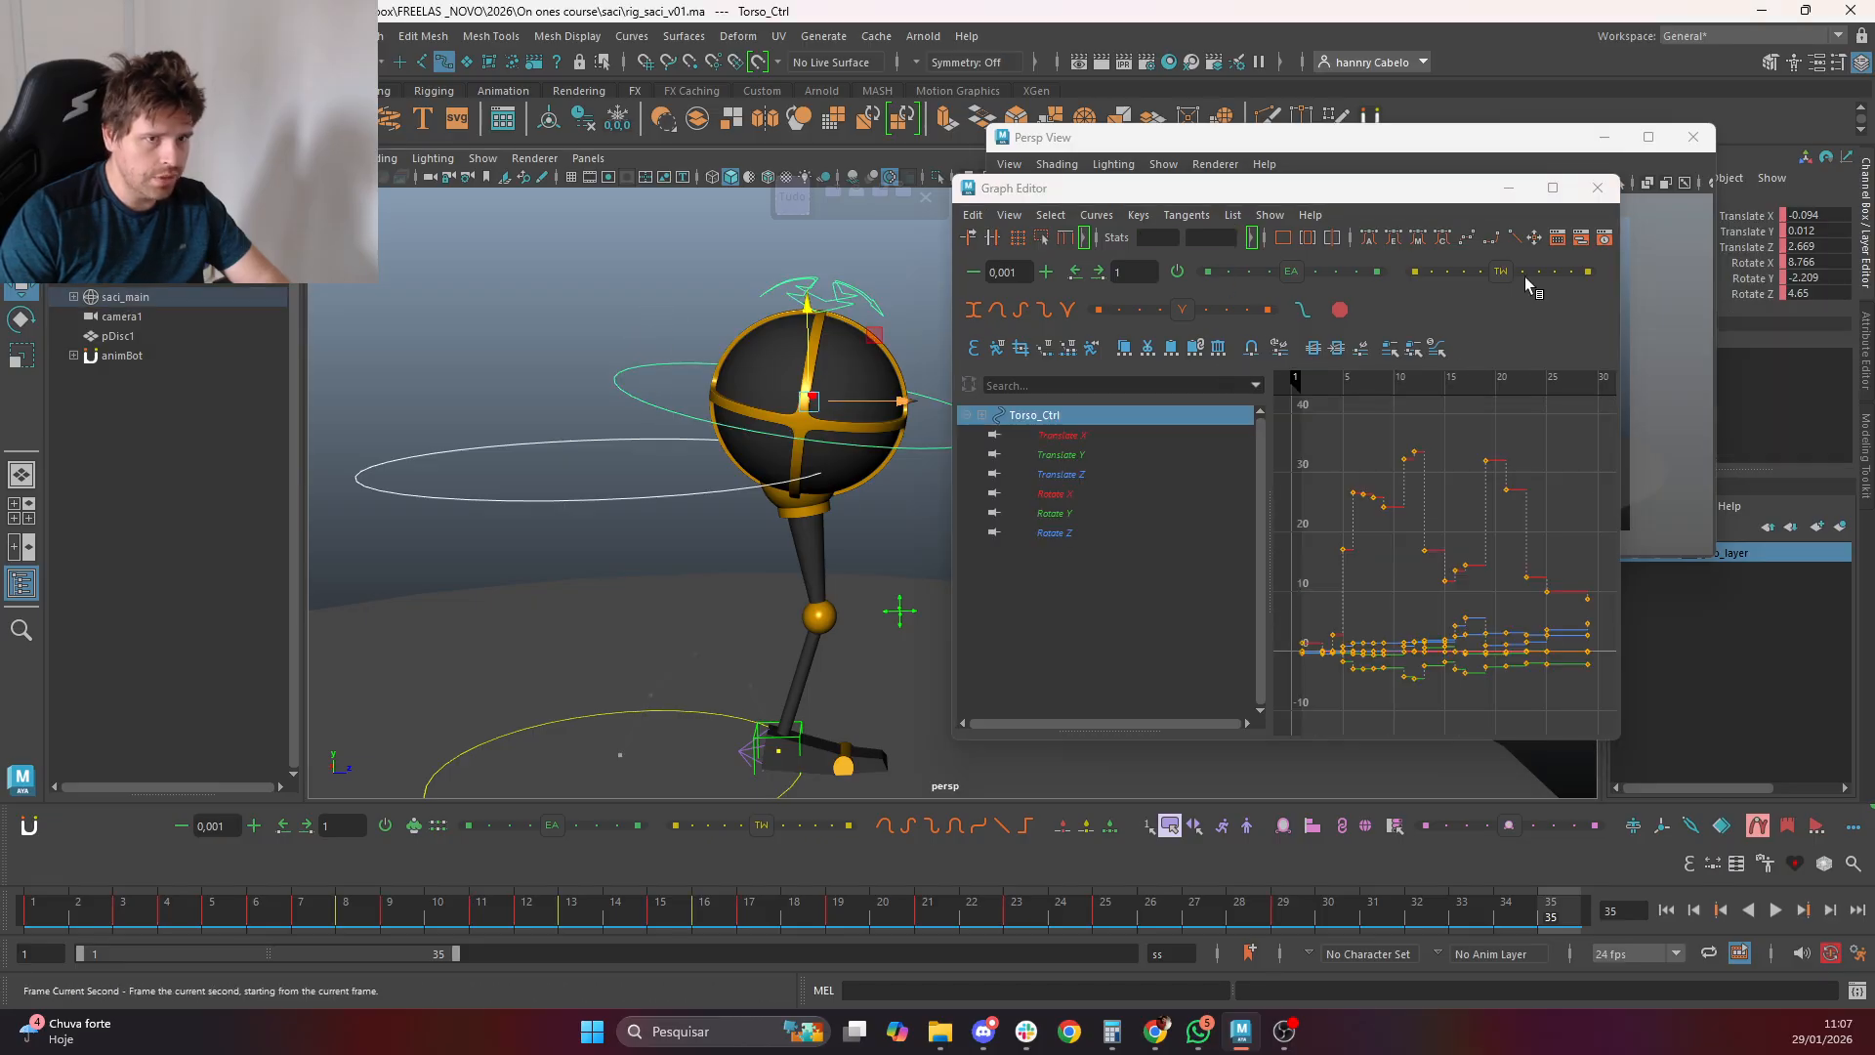
{"action": "left_click", "coordinate": [1748, 231]}
Lower the torso control's Translate Y keys at frames 23, 25 and 29 together by about 0.087
{"action": "middle_click_drag", "start_coordinate": [592, 614], "coordinate": [645, 529]}
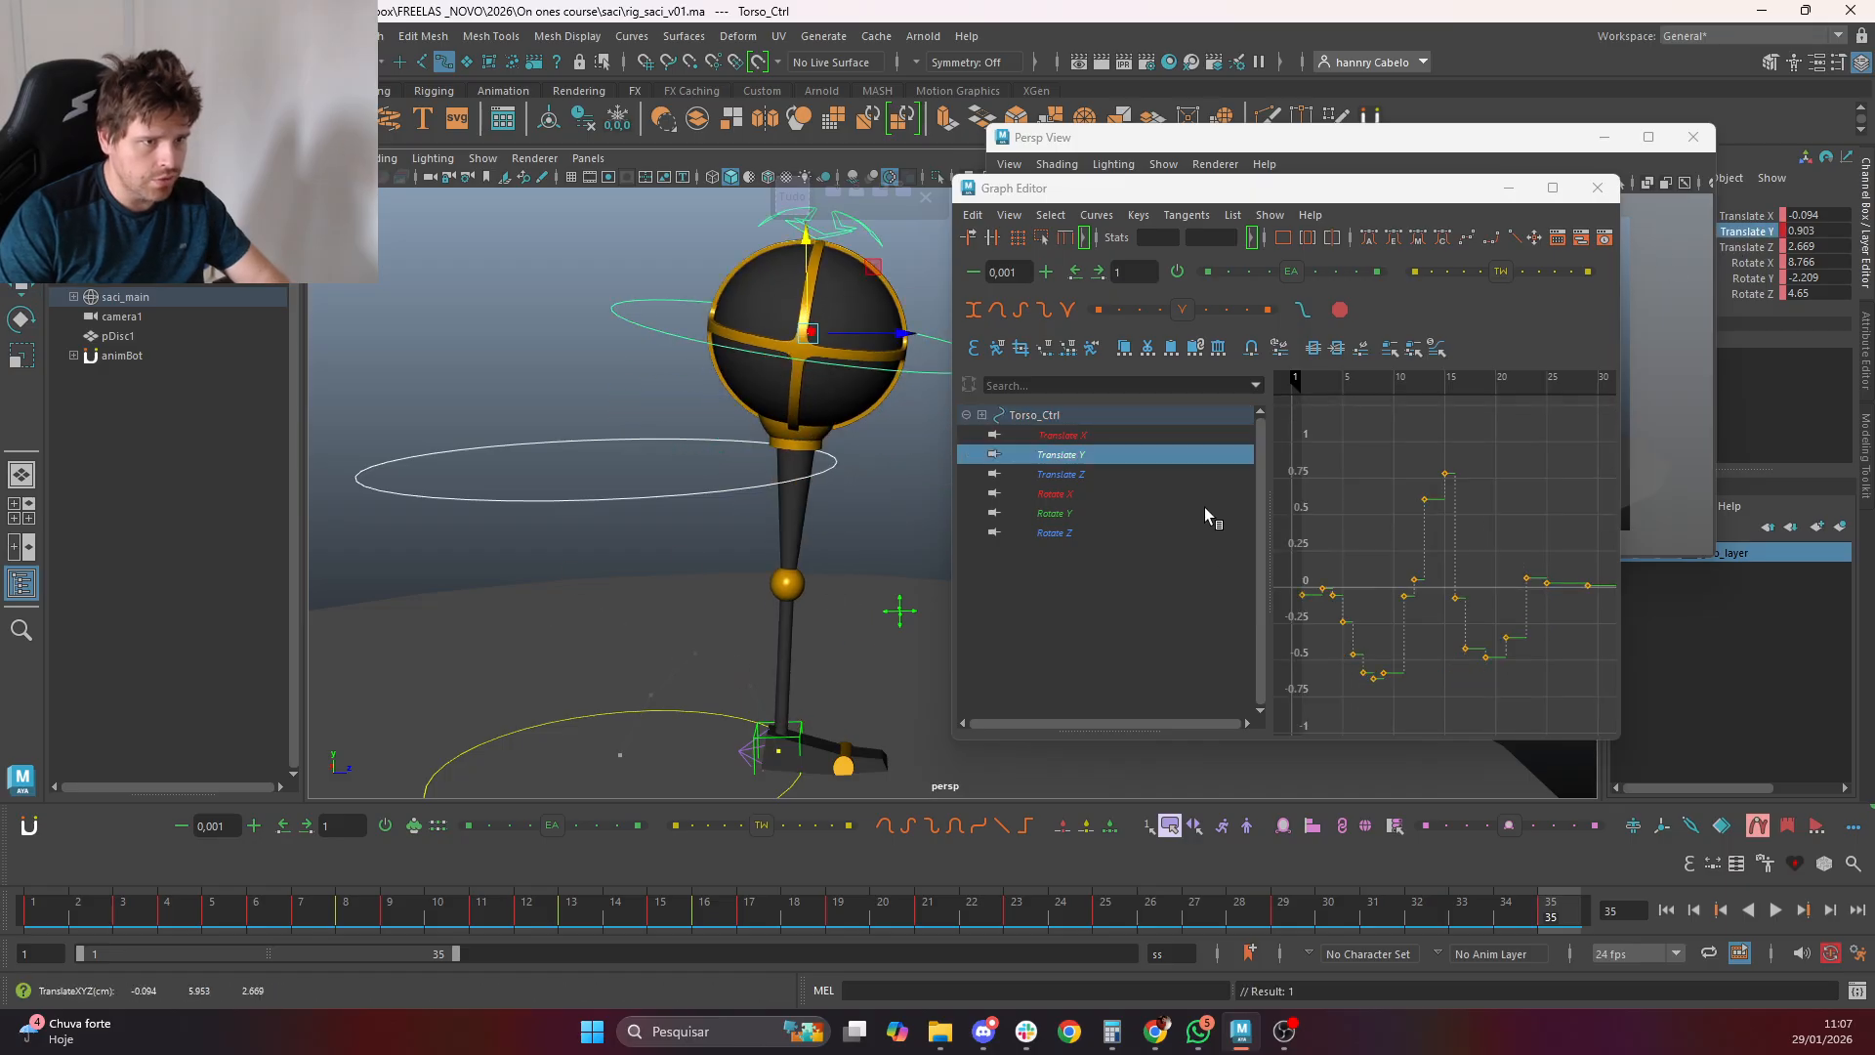
{"action": "key", "text": "ctrl+z"}
{"action": "left_click_drag", "start_coordinate": [1564, 531], "coordinate": [1461, 652]}
{"action": "key", "text": "f"}
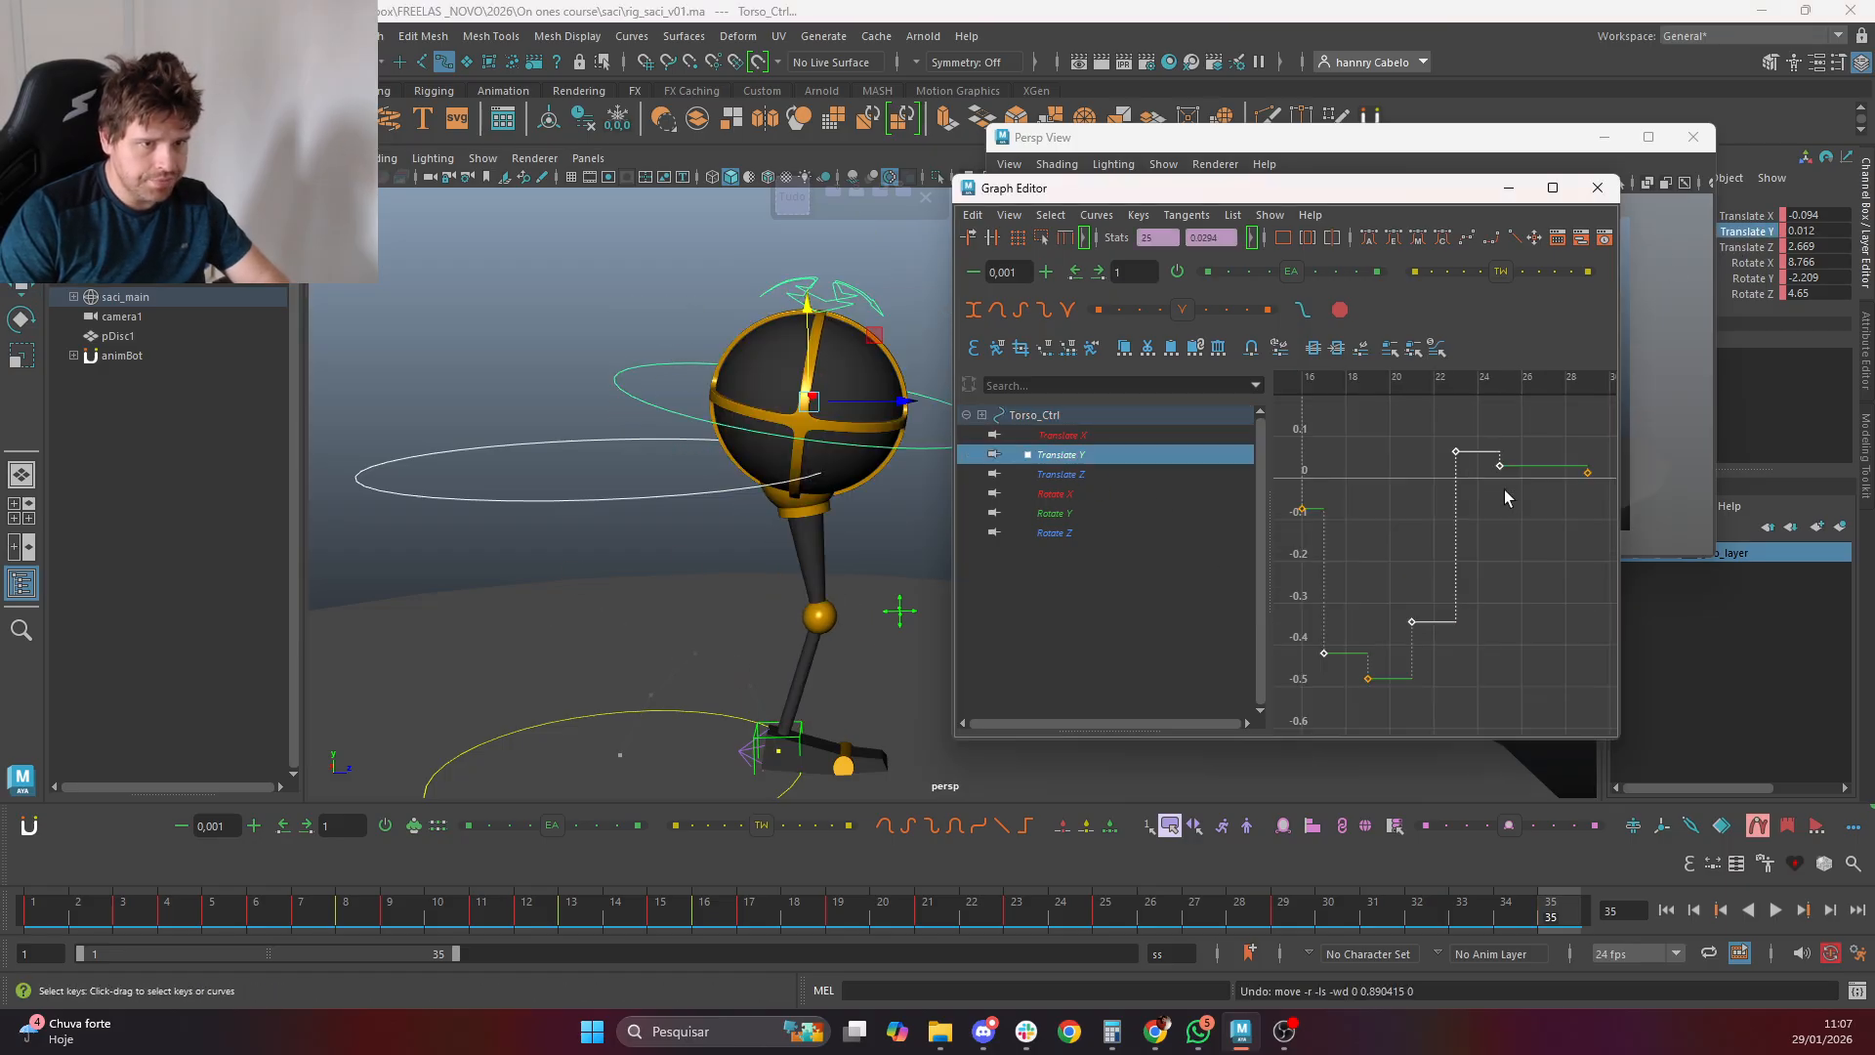
{"action": "left_click", "coordinate": [1461, 378]}
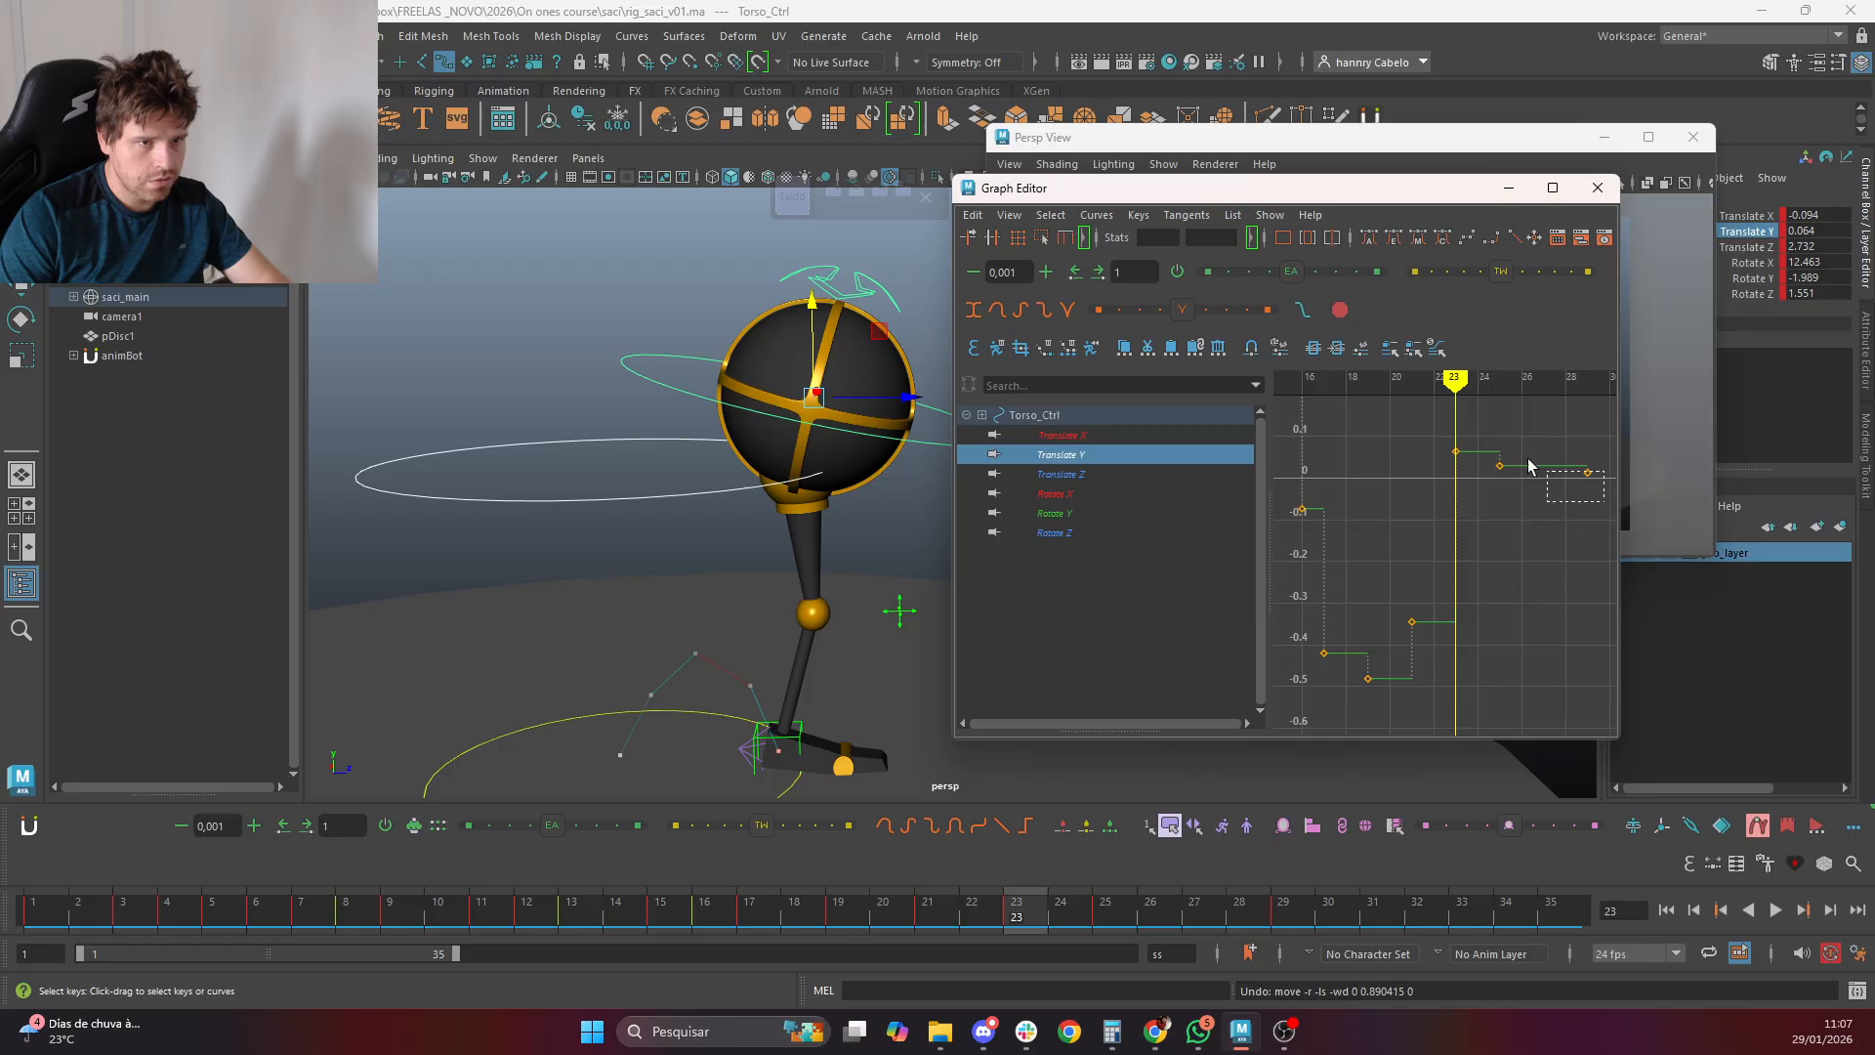
{"action": "left_click_drag", "start_coordinate": [1429, 470], "coordinate": [1429, 503]}
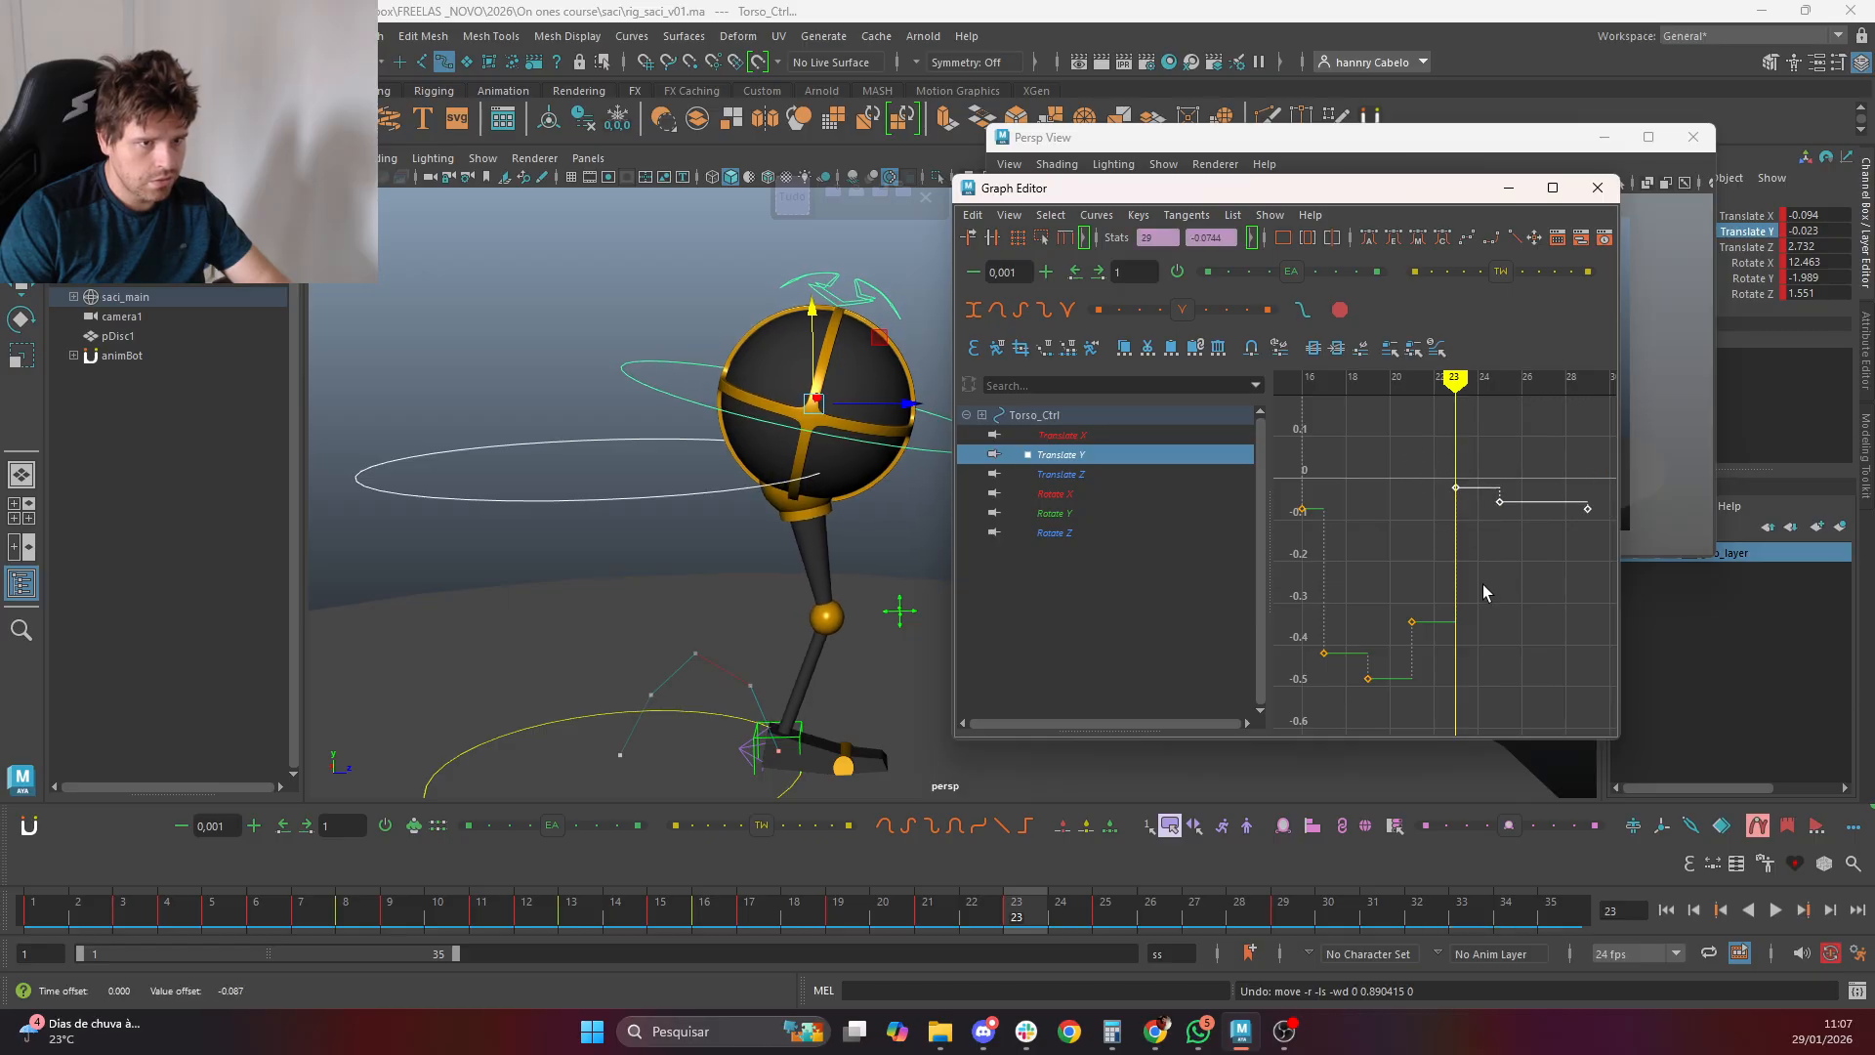
Select all the rig's controls and key them on frames 16, 13 and 8
{"action": "mouse_move", "coordinate": [1101, 913]}
{"action": "left_mouse_down"}
{"action": "mouse_move", "coordinate": [703, 923]}
{"action": "mouse_move", "coordinate": [1221, 930]}
{"action": "mouse_move", "coordinate": [929, 899]}
{"action": "mouse_move", "coordinate": [1102, 896]}
{"action": "mouse_move", "coordinate": [875, 856]}
{"action": "mouse_move", "coordinate": [1076, 877]}
{"action": "mouse_move", "coordinate": [1008, 869]}
{"action": "mouse_move", "coordinate": [1057, 881]}
{"action": "left_mouse_up"}
{"action": "scroll", "coordinate": [859, 410], "scroll_direction": "down", "scroll_amount": 3}
{"action": "left_click", "coordinate": [794, 195]}
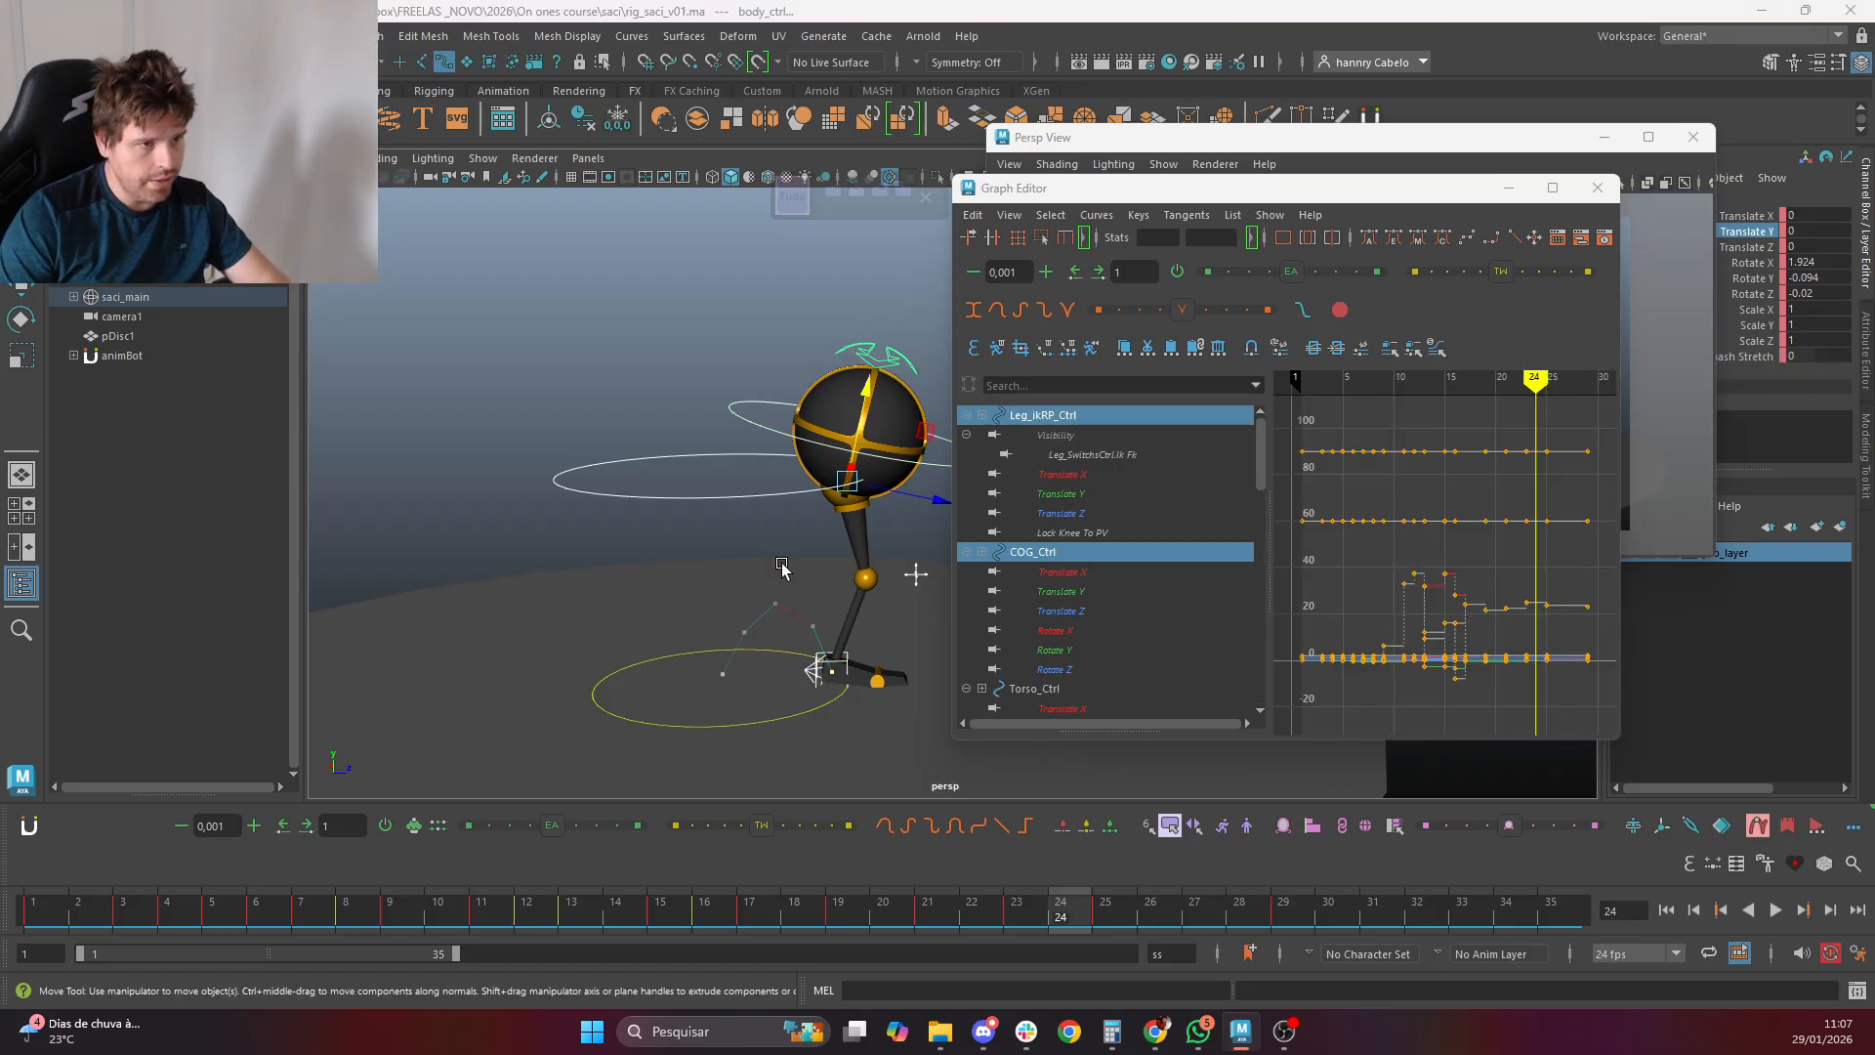
{"action": "left_click", "coordinate": [664, 912]}
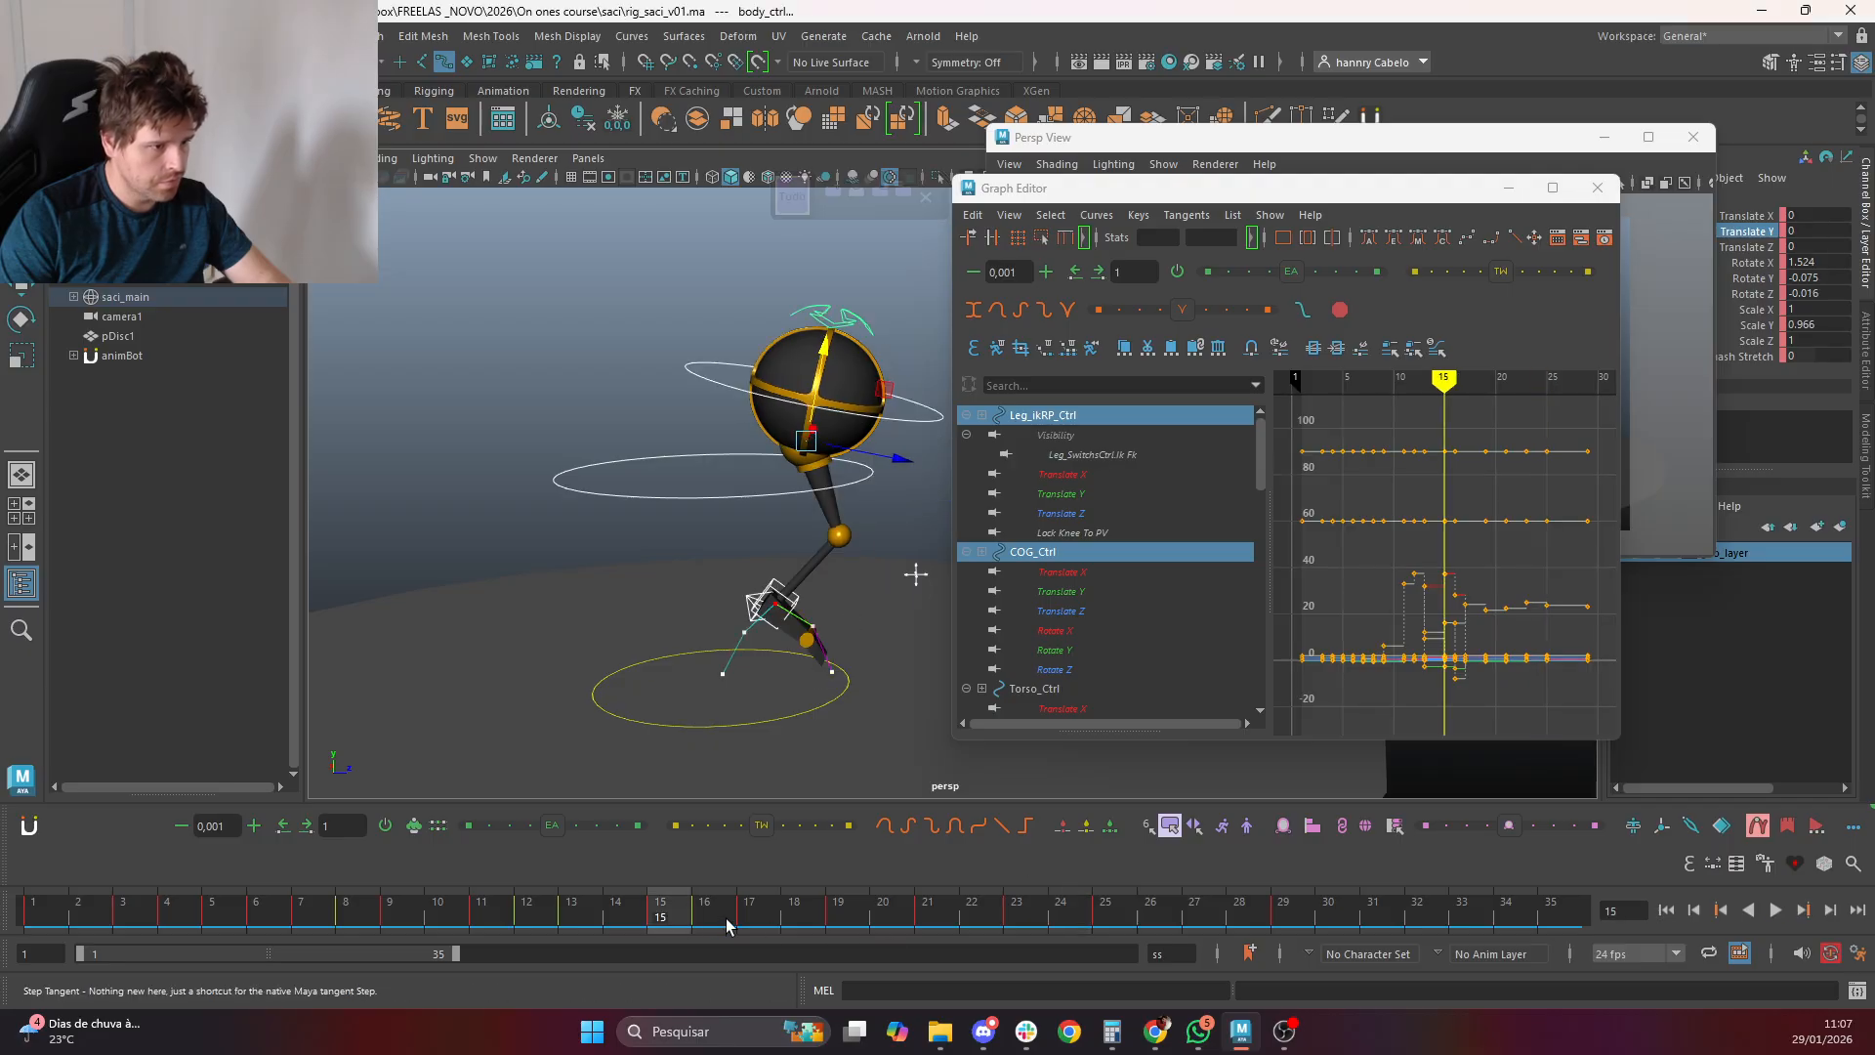
{"action": "left_click", "coordinate": [705, 913]}
{"action": "key", "text": "s"}
{"action": "left_click", "coordinate": [547, 910]}
{"action": "left_click", "coordinate": [573, 912]}
{"action": "left_click", "coordinate": [348, 908]}
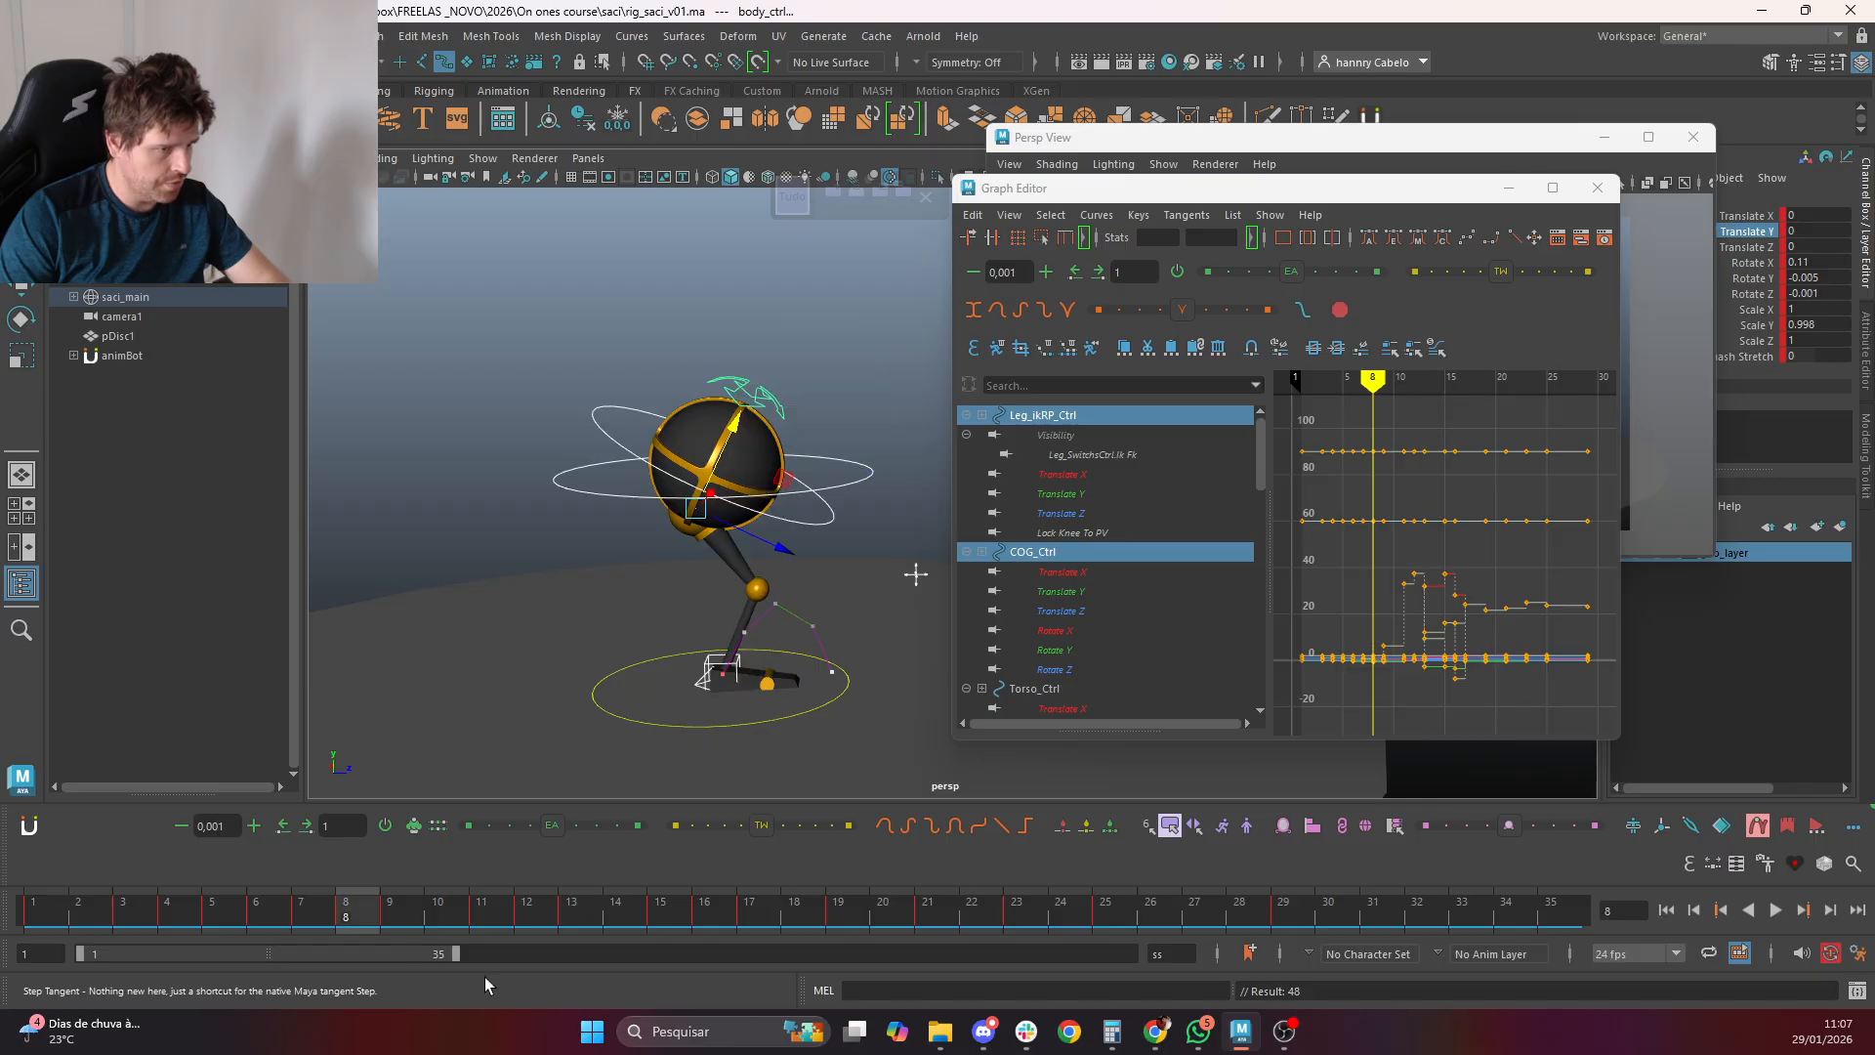
Add an inbetween key for all controls at frame 22, weighted toward the preceding key
{"action": "left_click", "coordinate": [906, 912]}
{"action": "key", "text": "period"}
{"action": "key", "text": "period"}
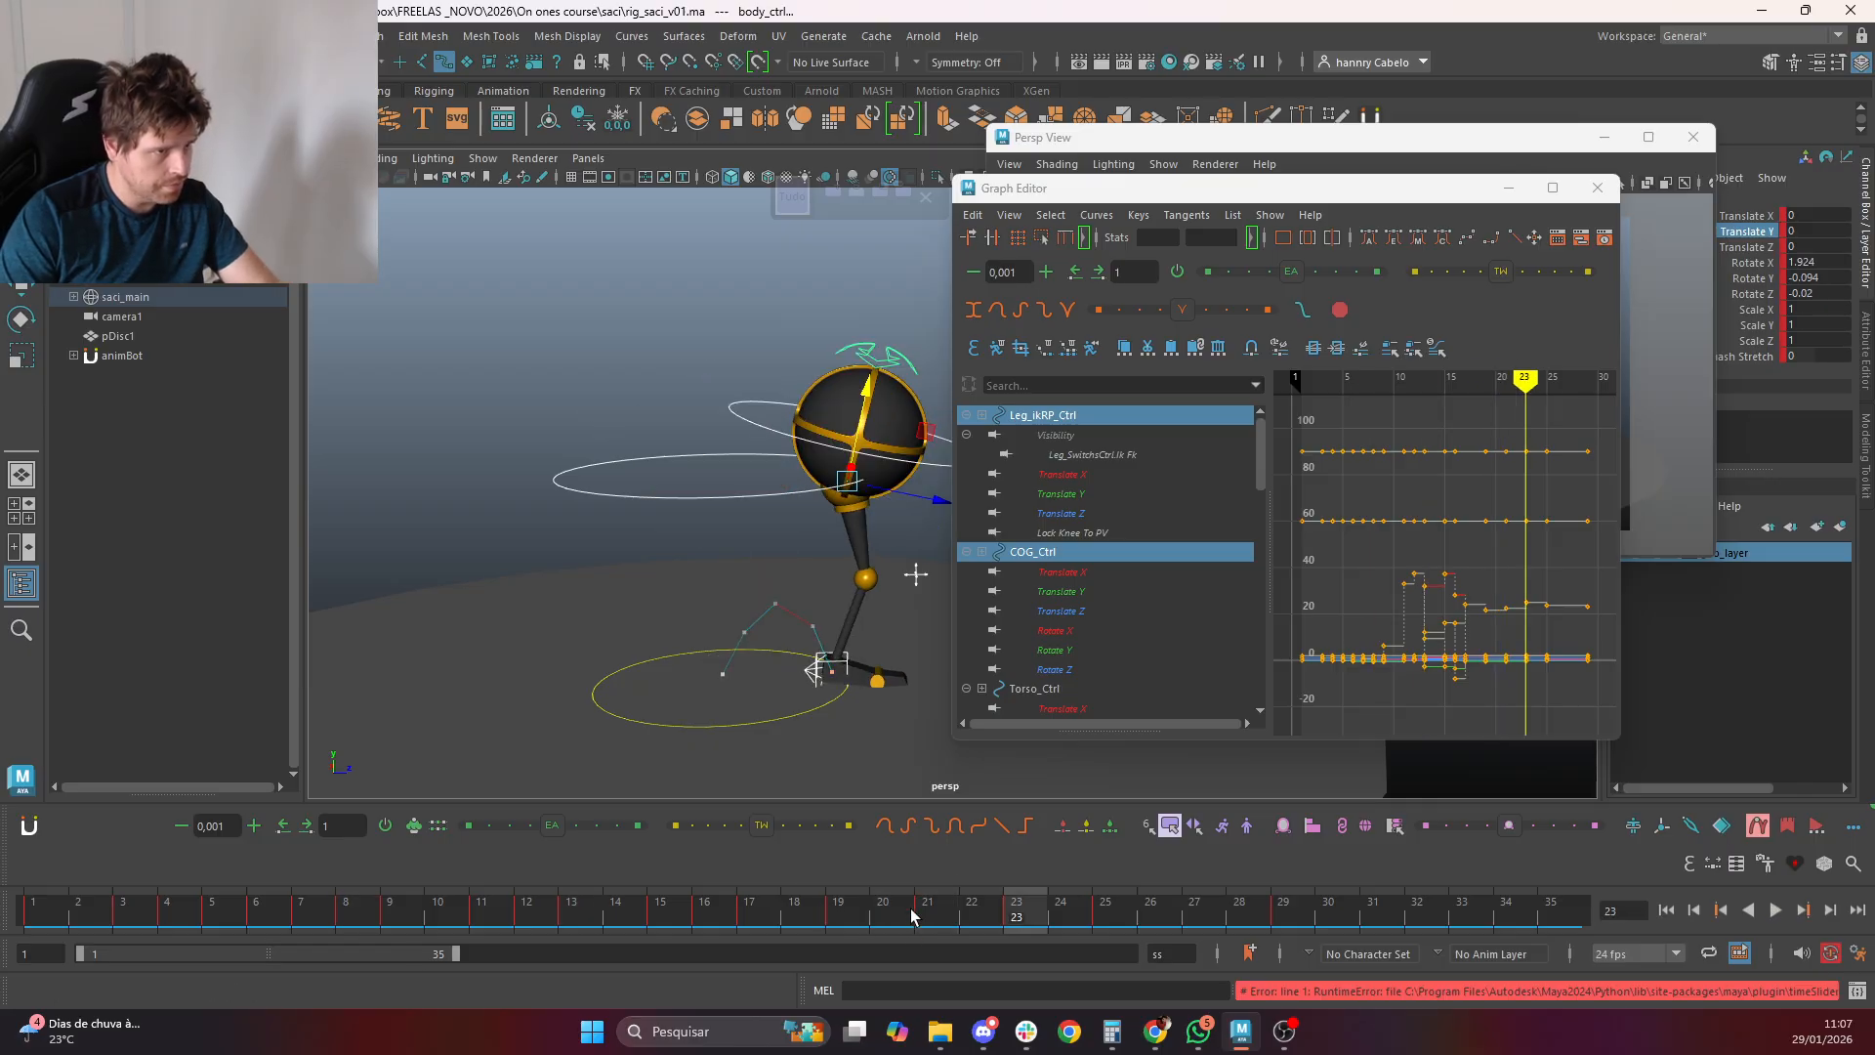
{"action": "key", "text": "comma"}
{"action": "key", "text": "period"}
{"action": "key", "text": "comma"}
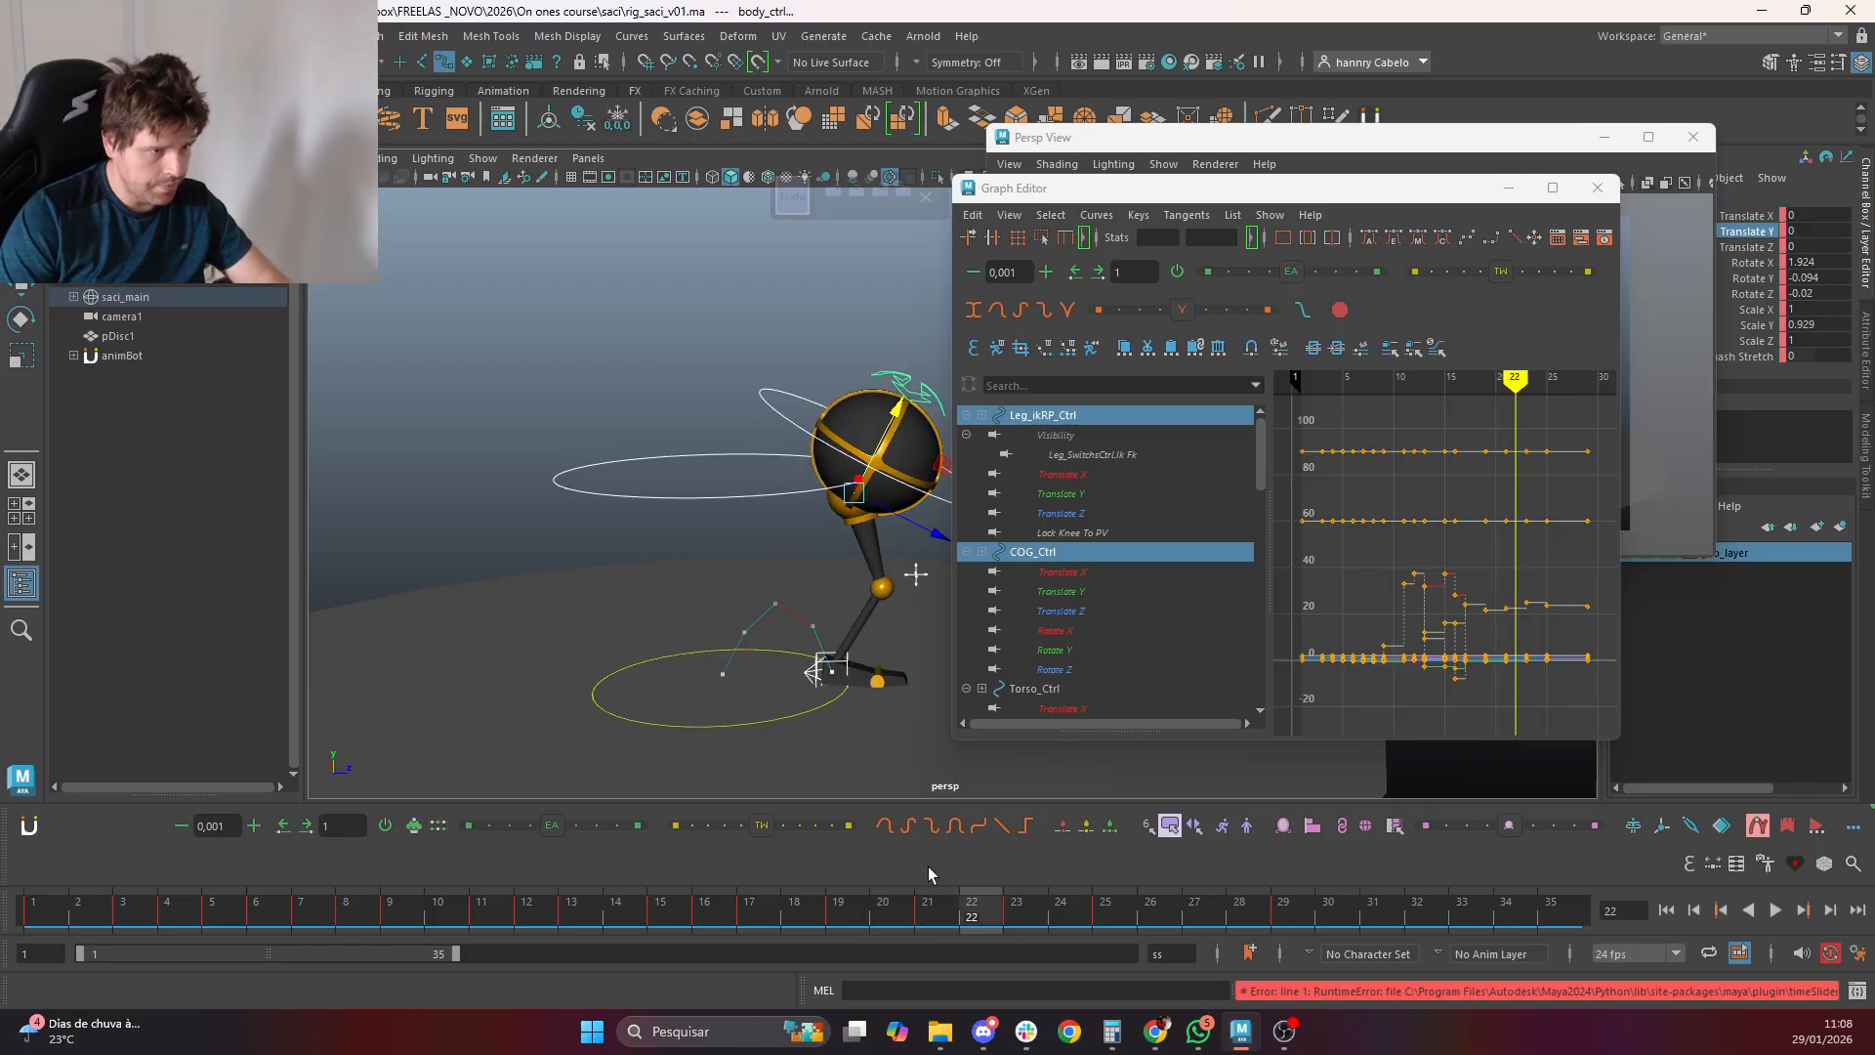
{"action": "left_click", "coordinate": [721, 828]}
Shift all controls' keys from frame 22 onward one frame later, and those from frame 24 onward one more frame
{"action": "left_click_drag", "start_coordinate": [1009, 927], "coordinate": [1318, 925], "text": "shift"}
{"action": "left_click_drag", "start_coordinate": [1175, 915], "coordinate": [1197, 916]}
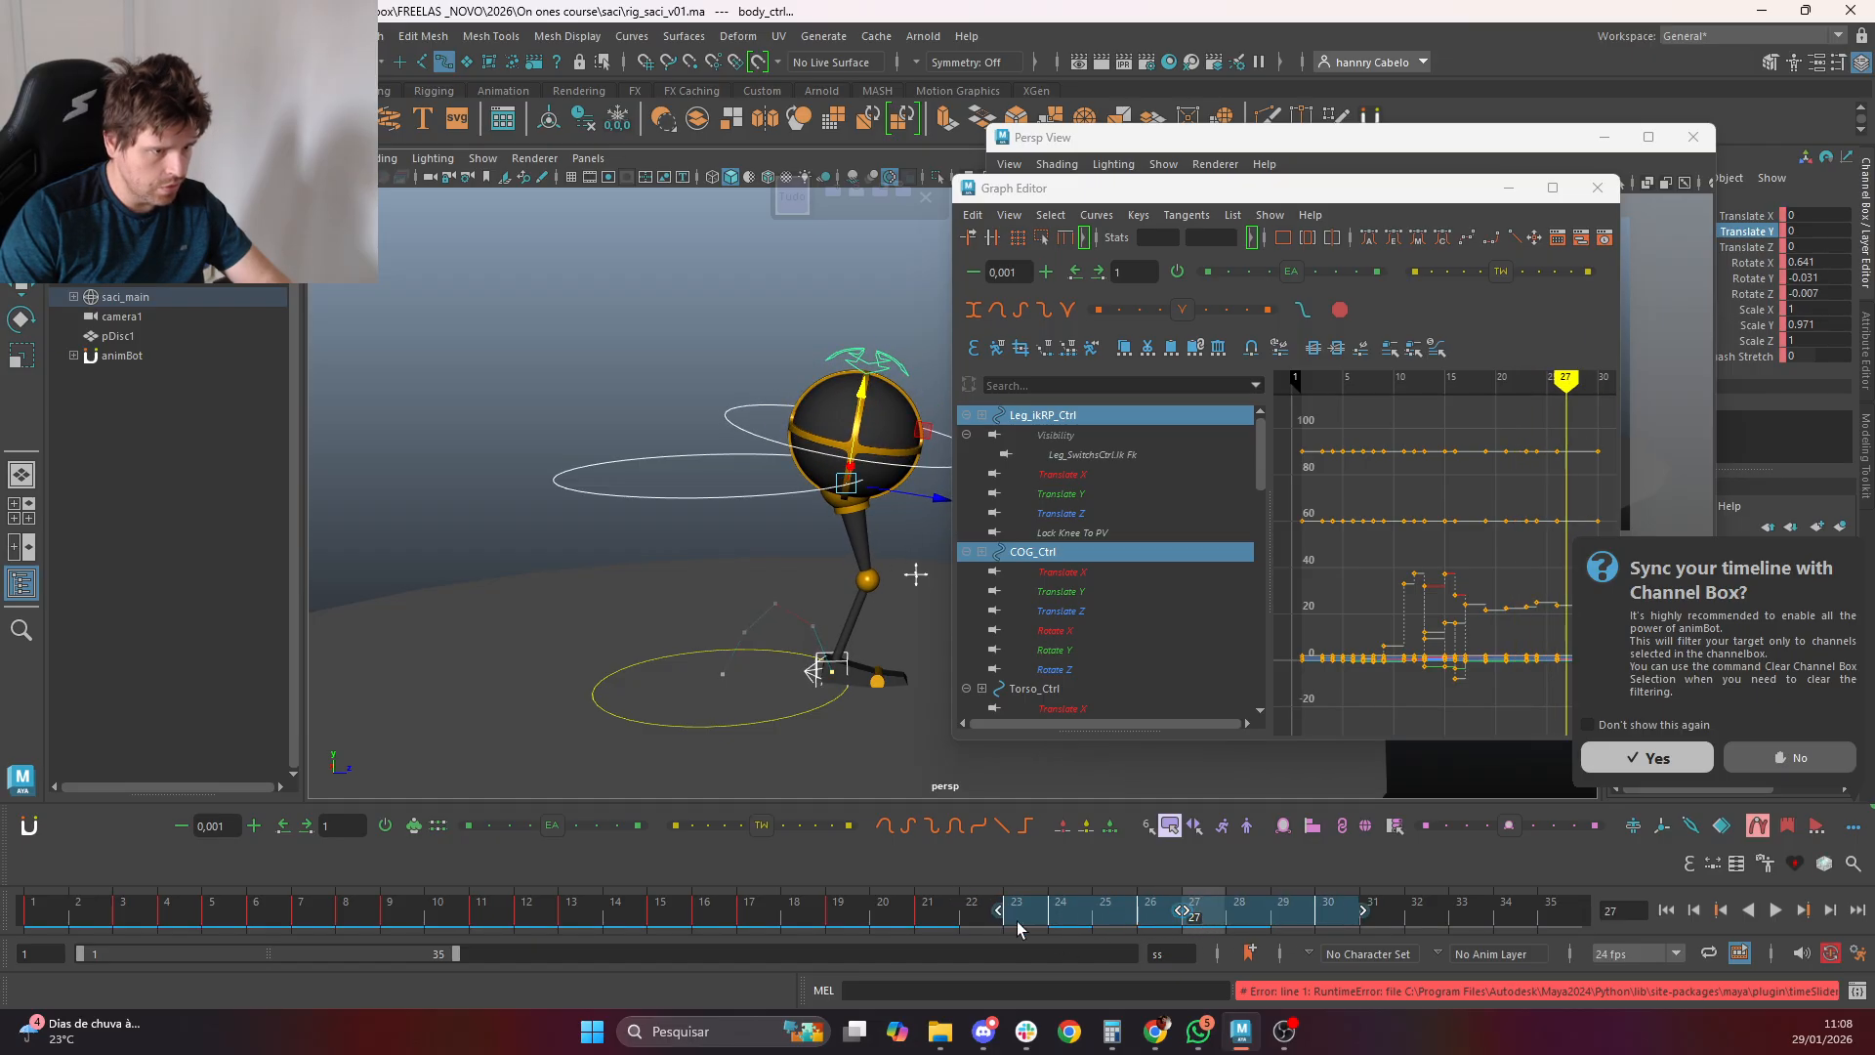
{"action": "left_click", "coordinate": [800, 918]}
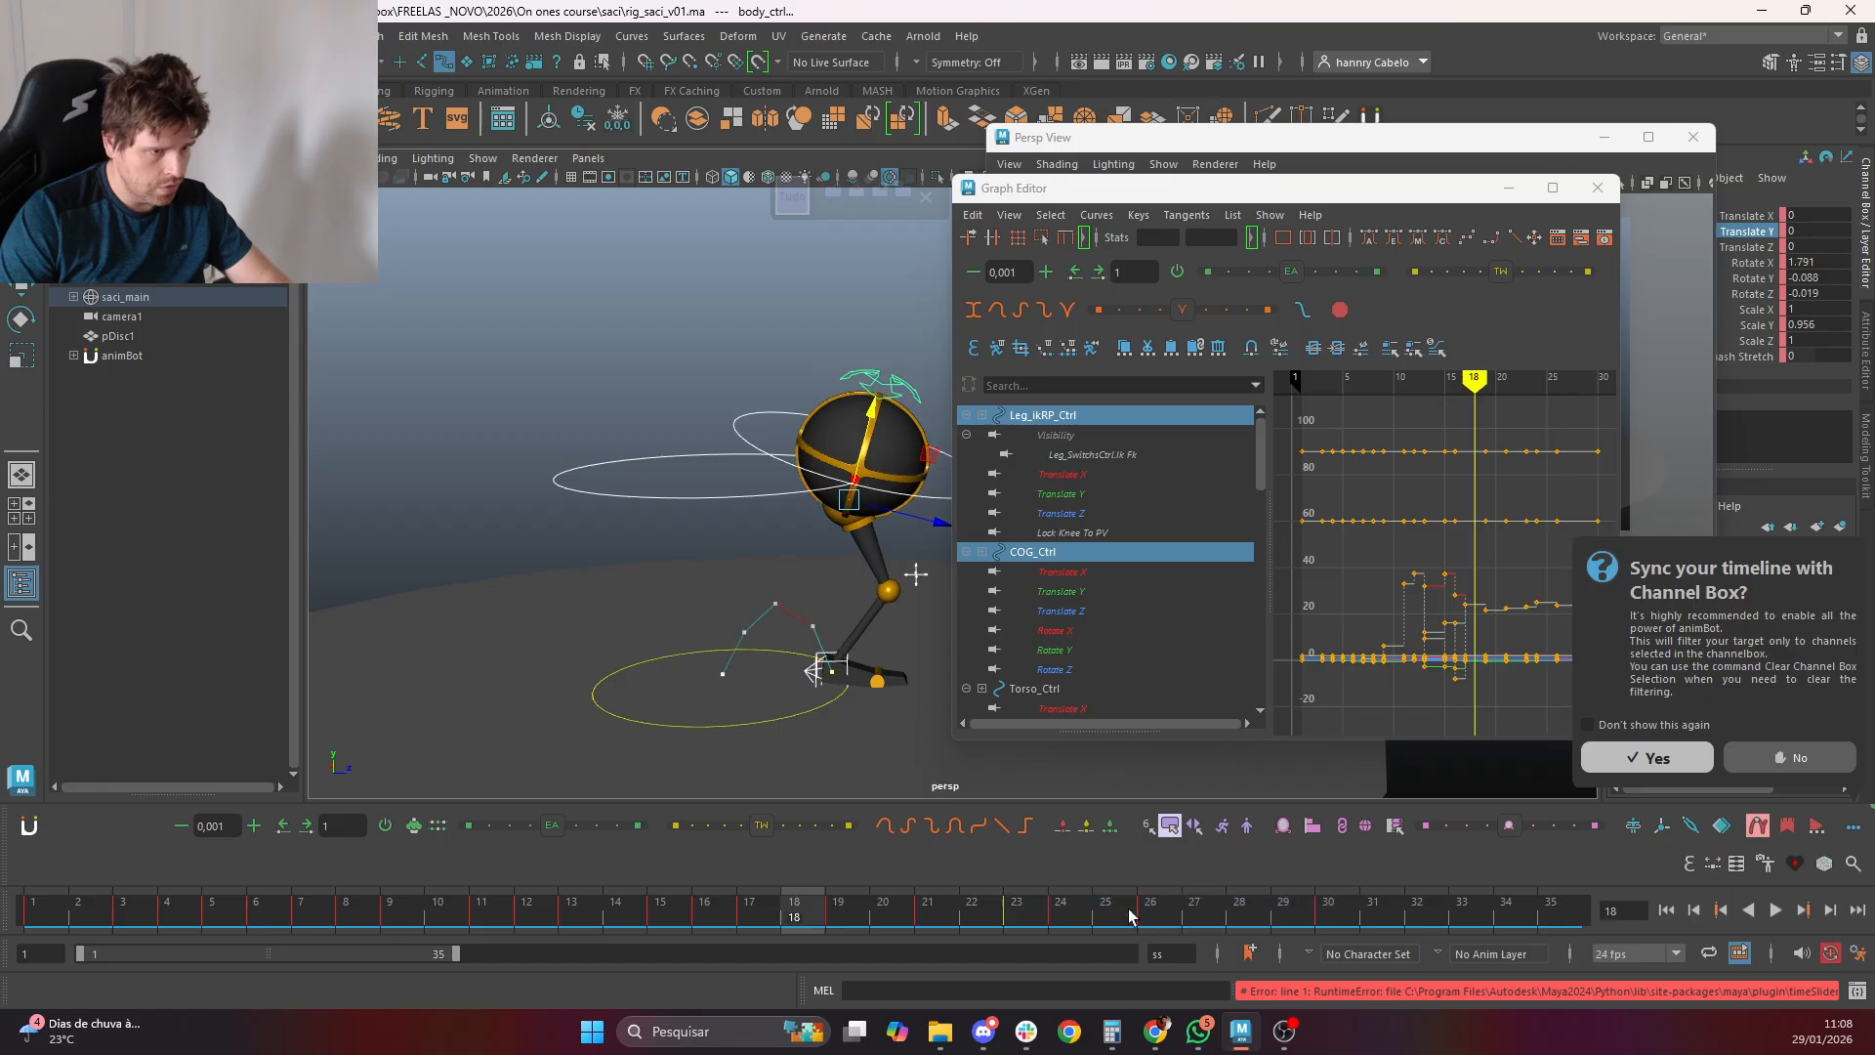
{"action": "left_click_drag", "start_coordinate": [1062, 901], "coordinate": [1330, 929], "text": "shift"}
{"action": "left_click_drag", "start_coordinate": [1200, 913], "coordinate": [1241, 915]}
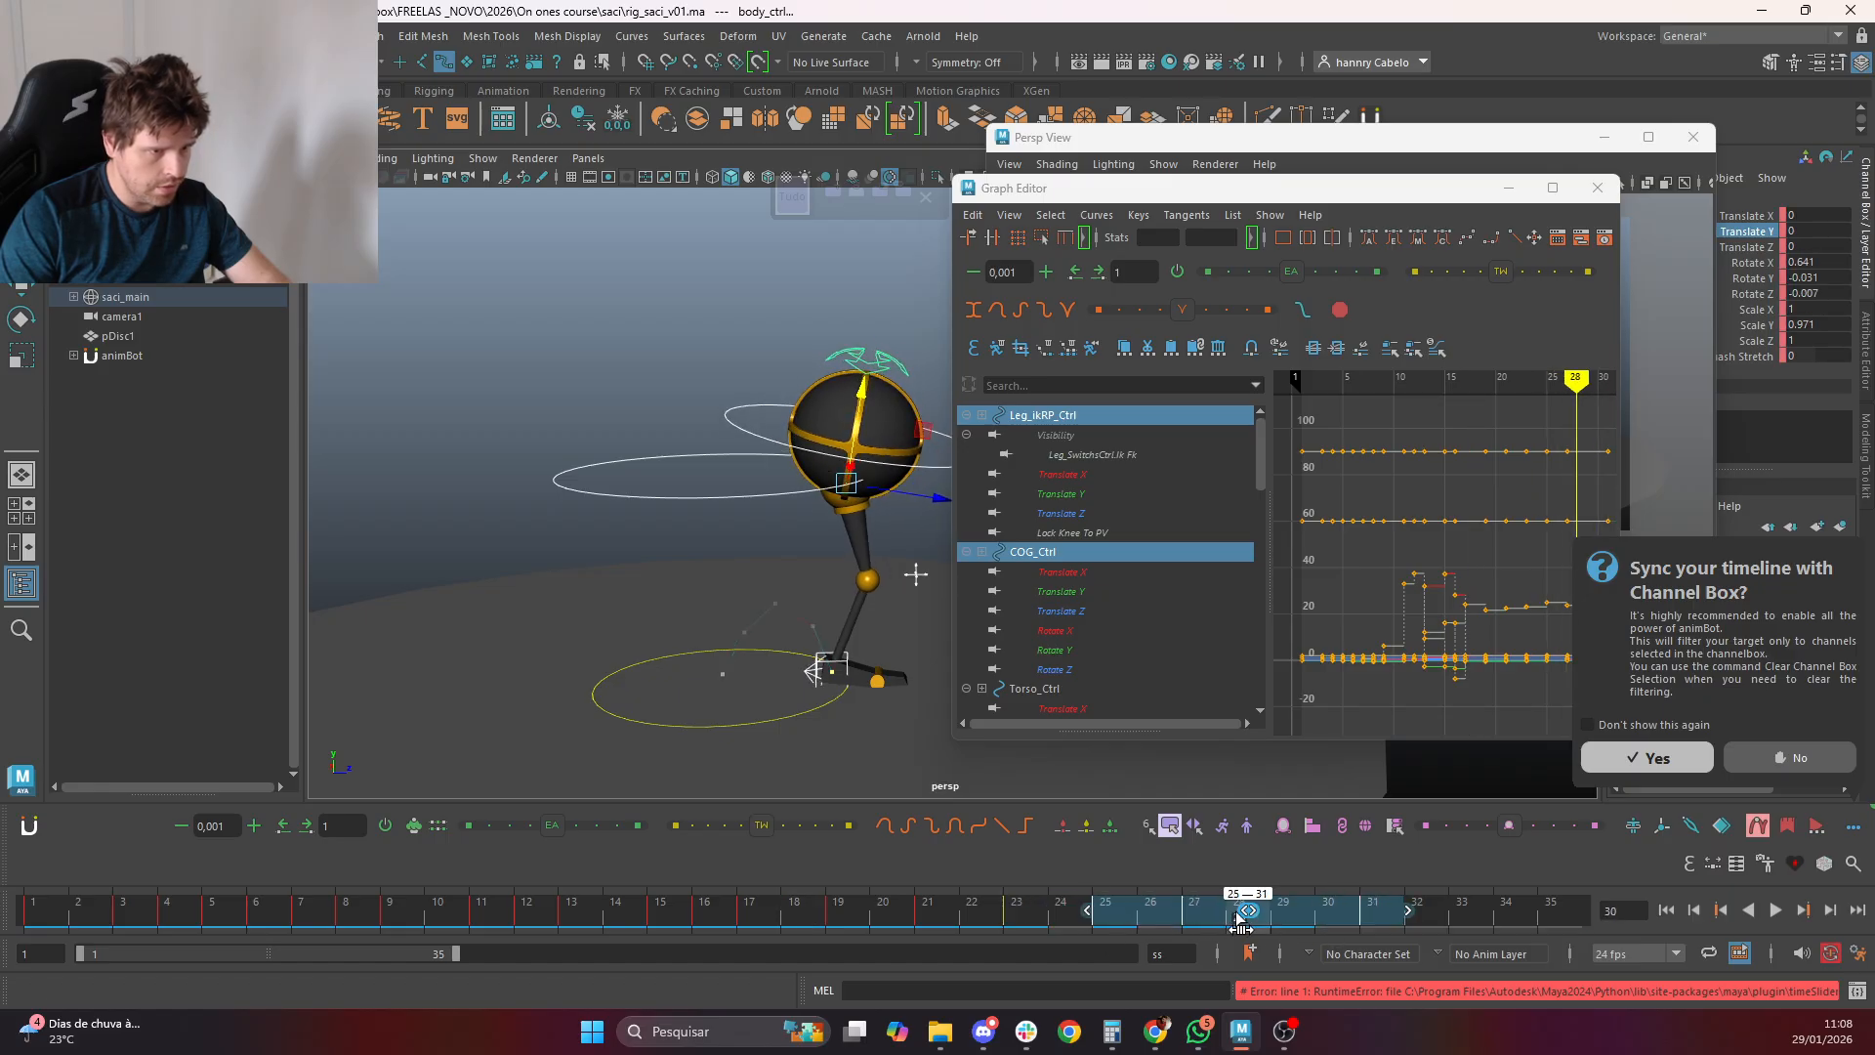
Select the torso control and compare its poses around frames 23 and 25, examining the settle in its Translate Y curve
{"action": "mouse_move", "coordinate": [805, 919]}
{"action": "left_mouse_down"}
{"action": "mouse_move", "coordinate": [1389, 920]}
{"action": "mouse_move", "coordinate": [414, 889]}
{"action": "mouse_move", "coordinate": [1294, 913]}
{"action": "mouse_move", "coordinate": [623, 913]}
{"action": "mouse_move", "coordinate": [1409, 913]}
{"action": "mouse_move", "coordinate": [410, 913]}
{"action": "mouse_move", "coordinate": [1271, 913]}
{"action": "mouse_move", "coordinate": [526, 913]}
{"action": "mouse_move", "coordinate": [1018, 969]}
{"action": "mouse_move", "coordinate": [680, 948]}
{"action": "mouse_move", "coordinate": [783, 978]}
{"action": "mouse_move", "coordinate": [1070, 988]}
{"action": "mouse_move", "coordinate": [724, 977]}
{"action": "mouse_move", "coordinate": [1088, 996]}
{"action": "mouse_move", "coordinate": [1030, 986]}
{"action": "left_mouse_up"}
{"action": "key", "text": "w"}
{"action": "scroll", "coordinate": [689, 574], "scroll_direction": "up", "scroll_amount": 3}
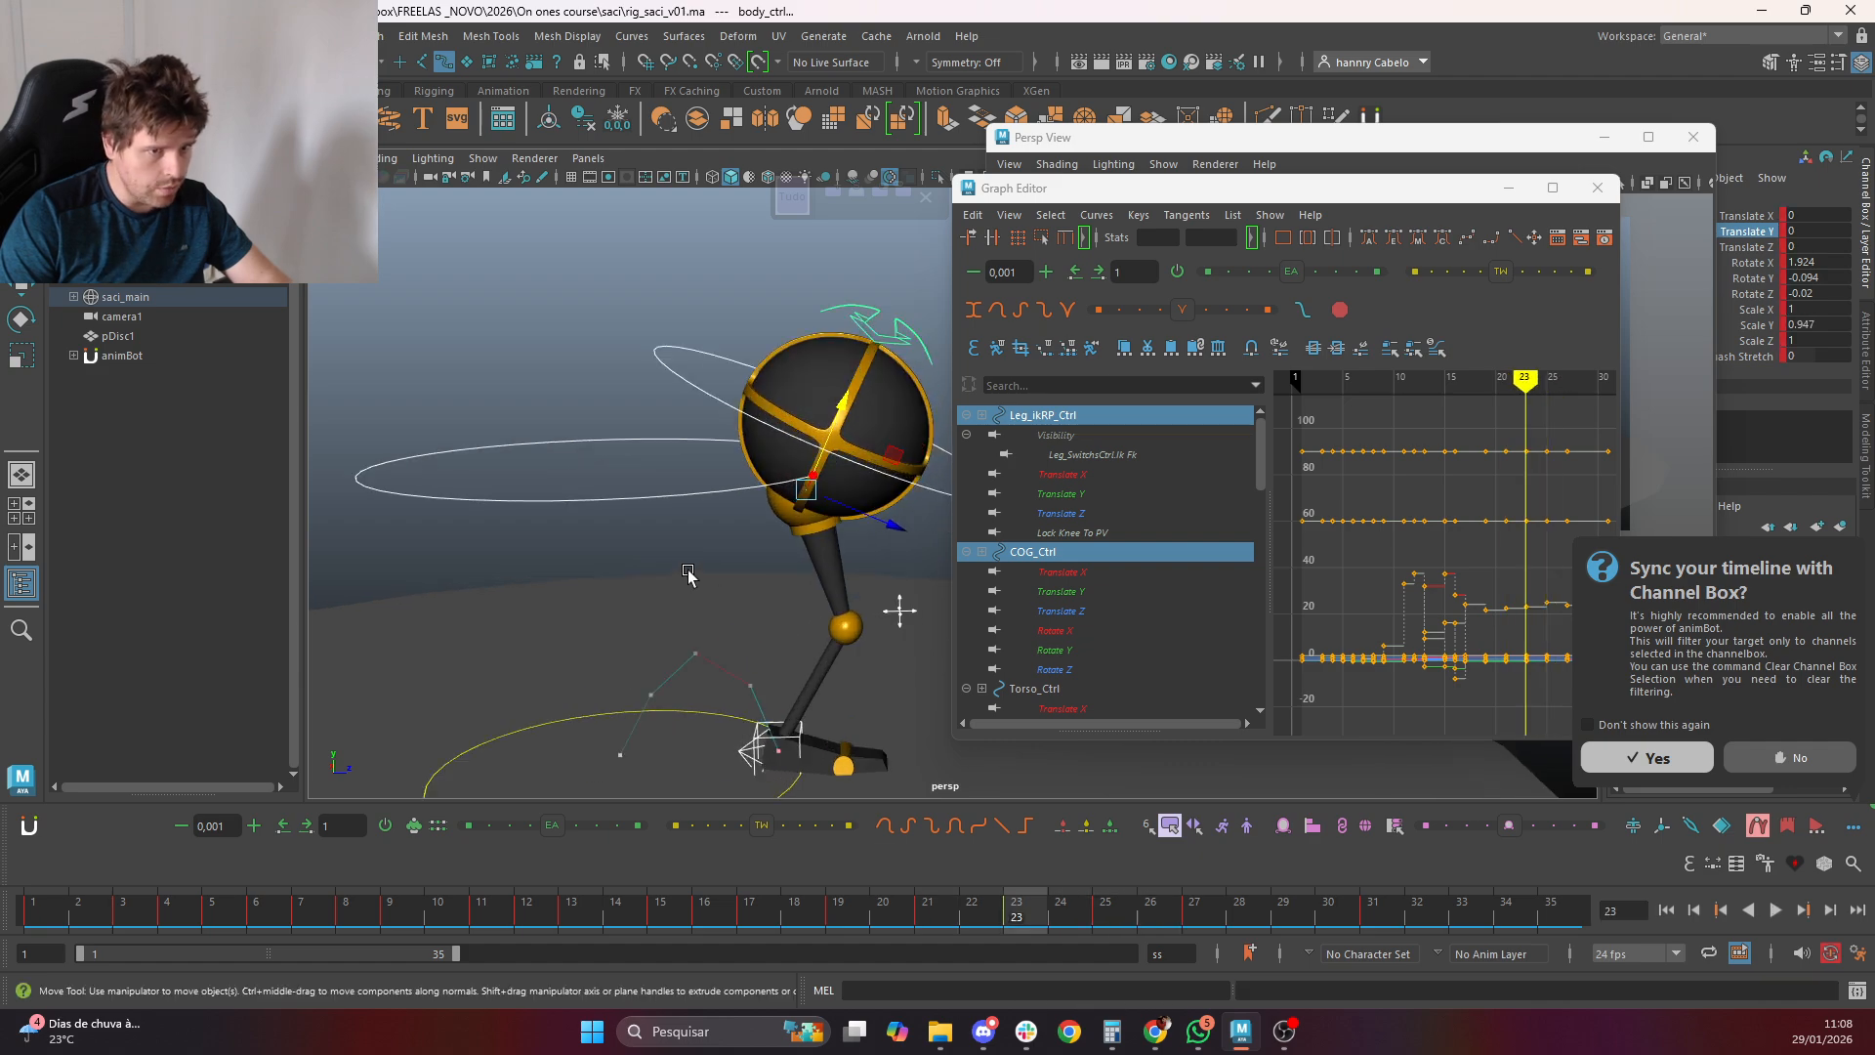
{"action": "left_click", "coordinate": [705, 390]}
{"action": "key", "text": "period"}
{"action": "key", "text": "period"}
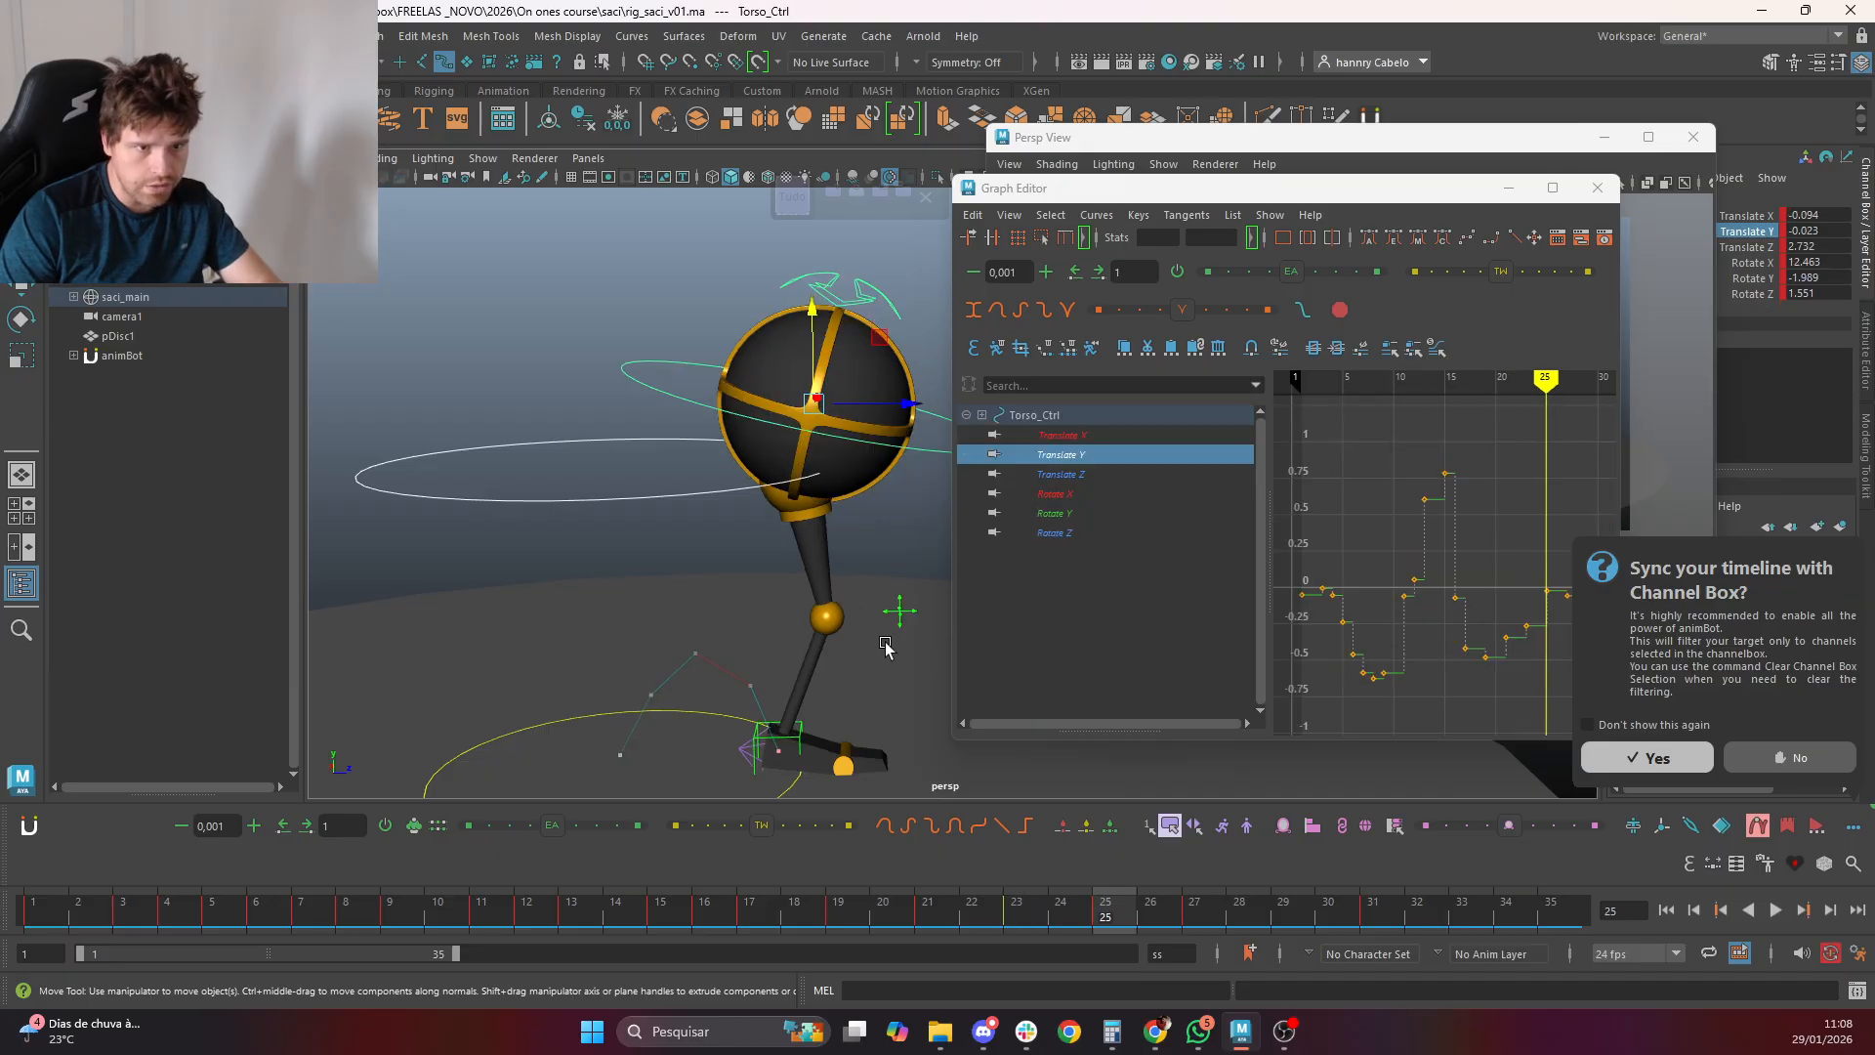
{"action": "key", "text": "comma"}
{"action": "key", "text": "comma"}
{"action": "key", "text": "comma"}
{"action": "key", "text": "period"}
{"action": "key", "text": "period"}
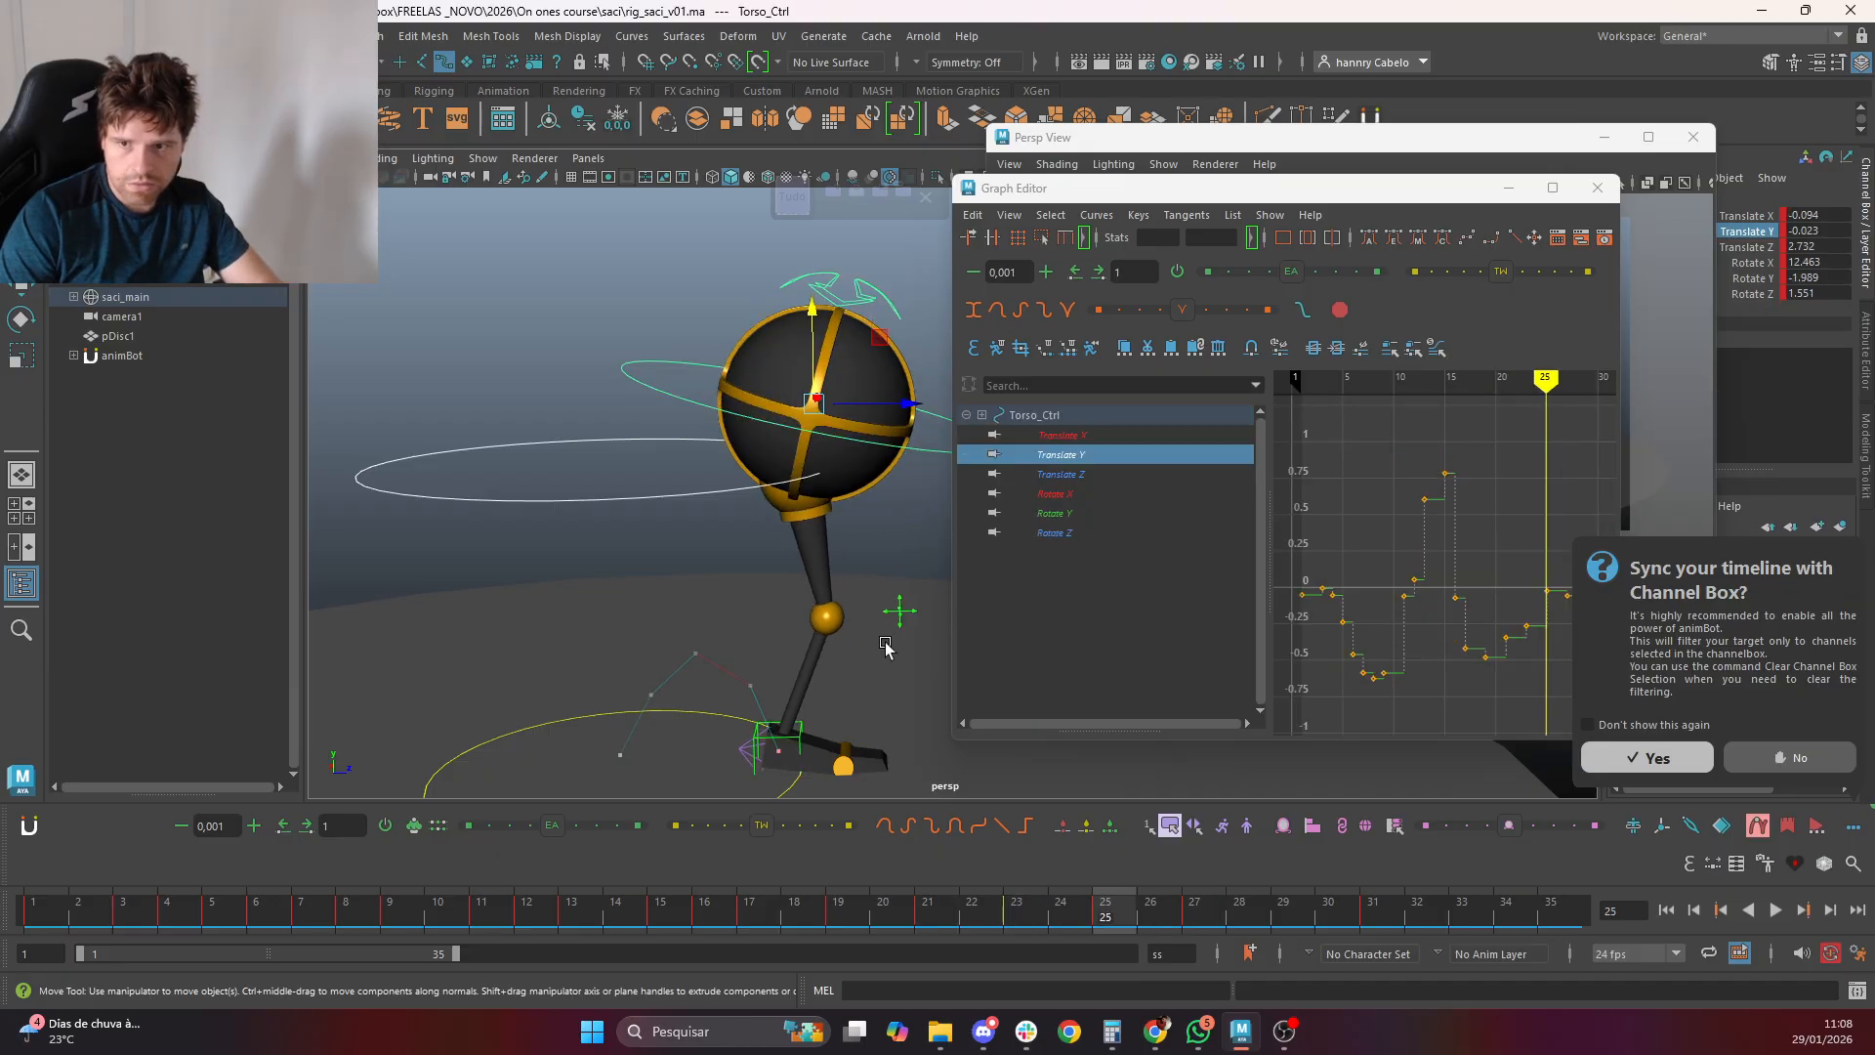
{"action": "key", "text": "comma"}
{"action": "key", "text": "period"}
{"action": "key", "text": "period"}
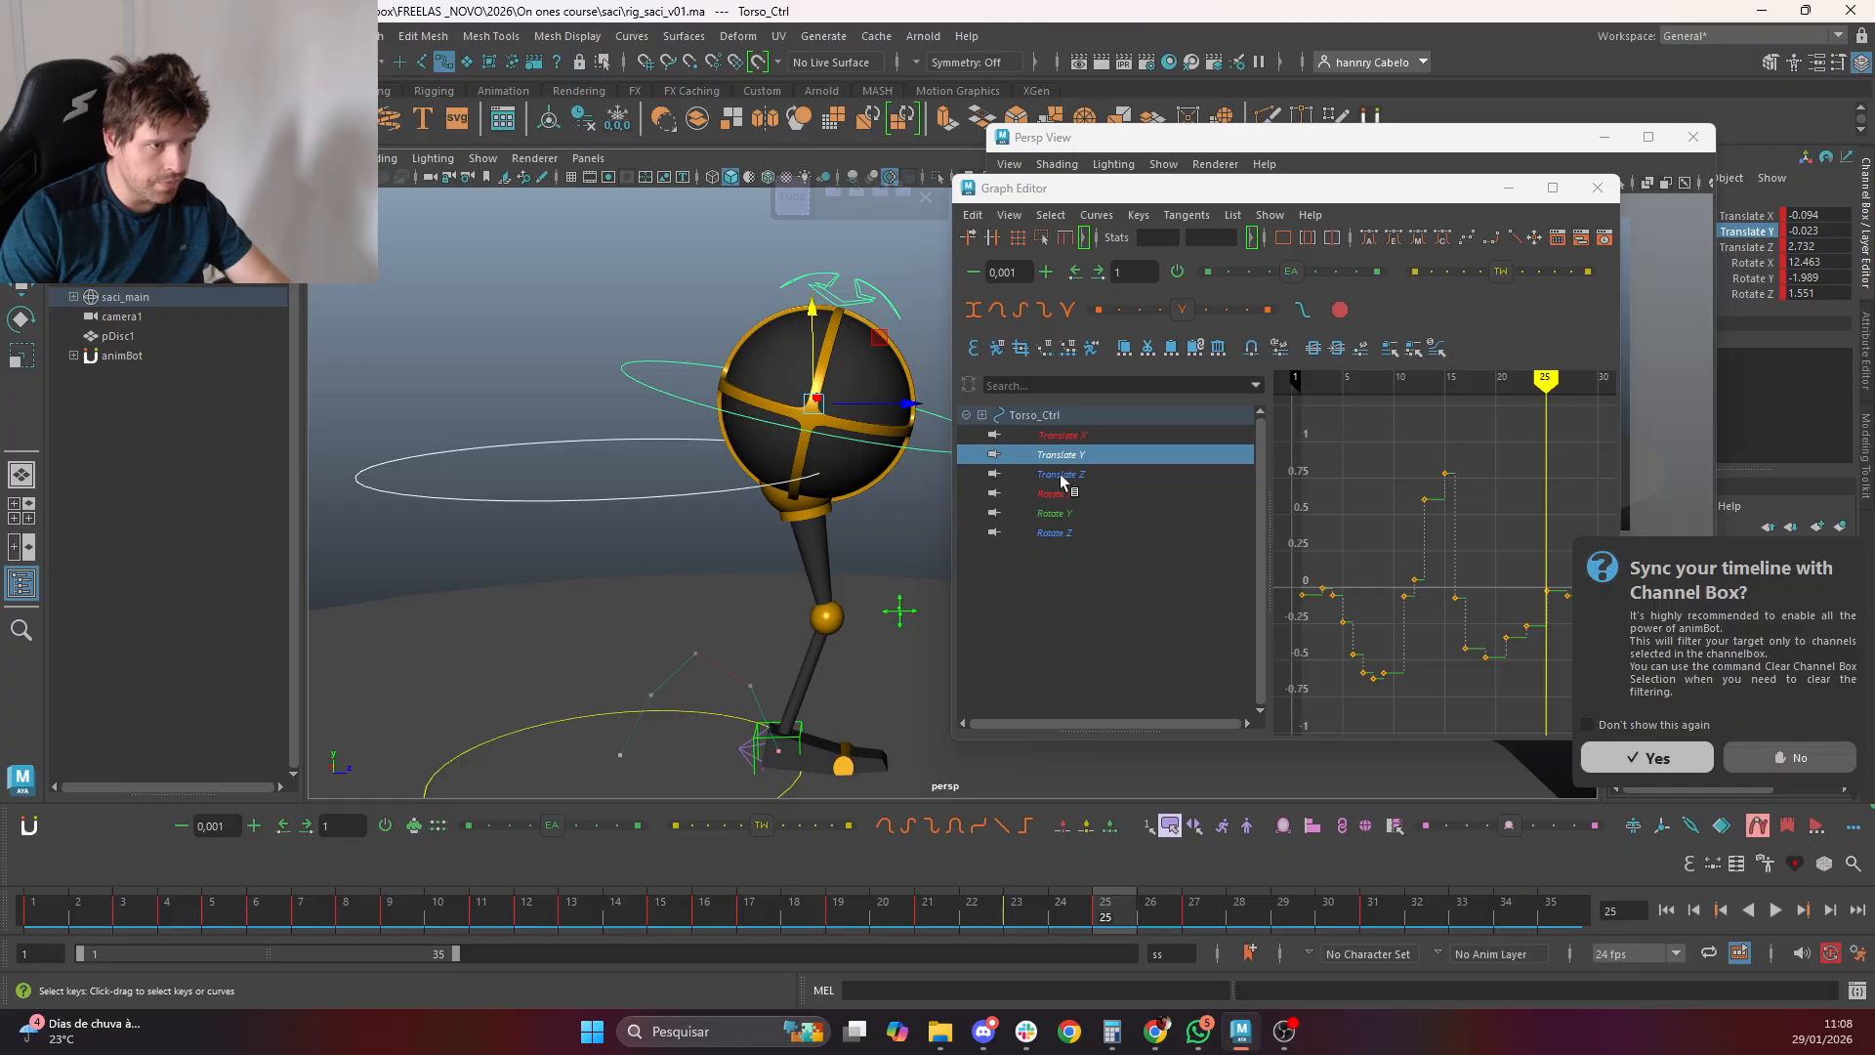
{"action": "middle_click_drag", "start_coordinate": [1397, 654], "coordinate": [1612, 669], "text": "alt"}
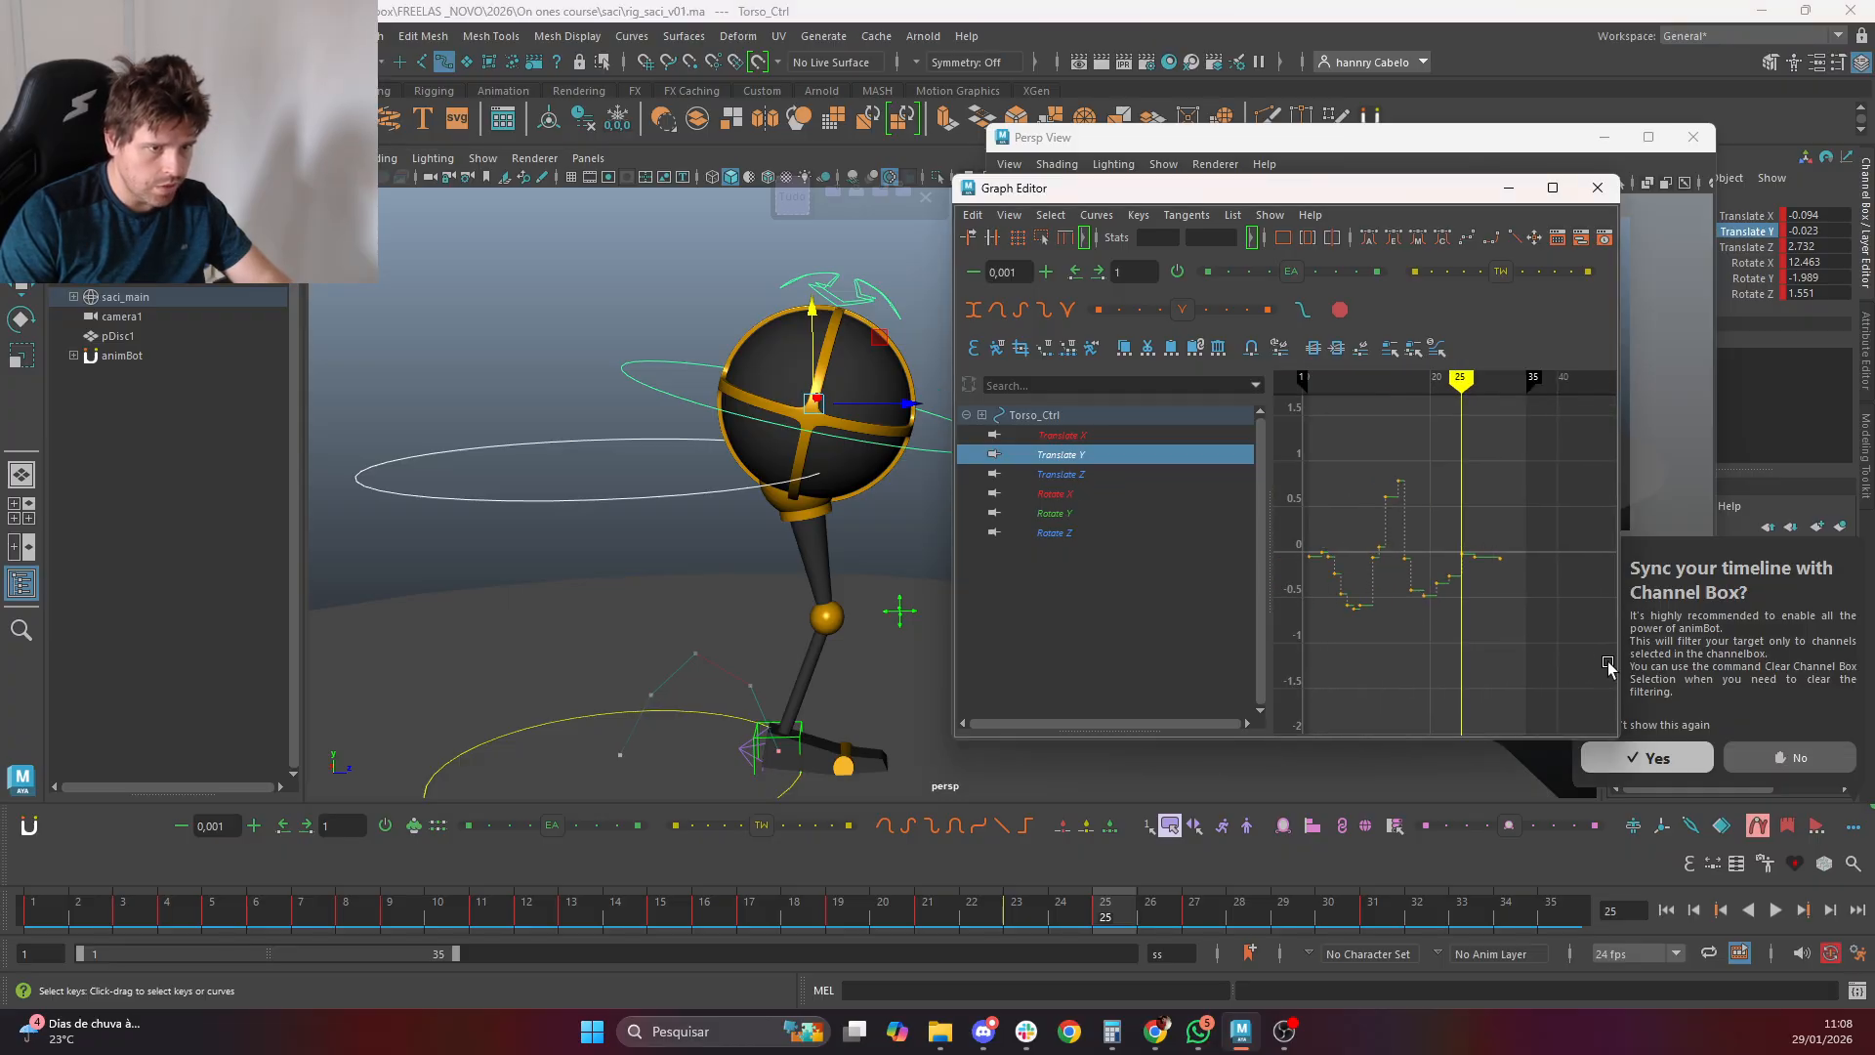
Lower the torso's Translate Y keys from frame 25 onward, bringing frame 25 to -0.09
{"action": "scroll", "coordinate": [1485, 623], "scroll_direction": "up", "scroll_amount": 8}
{"action": "middle_click_drag", "start_coordinate": [1485, 611], "coordinate": [1283, 586], "text": "alt"}
{"action": "left_click_drag", "start_coordinate": [1395, 478], "coordinate": [1294, 471]}
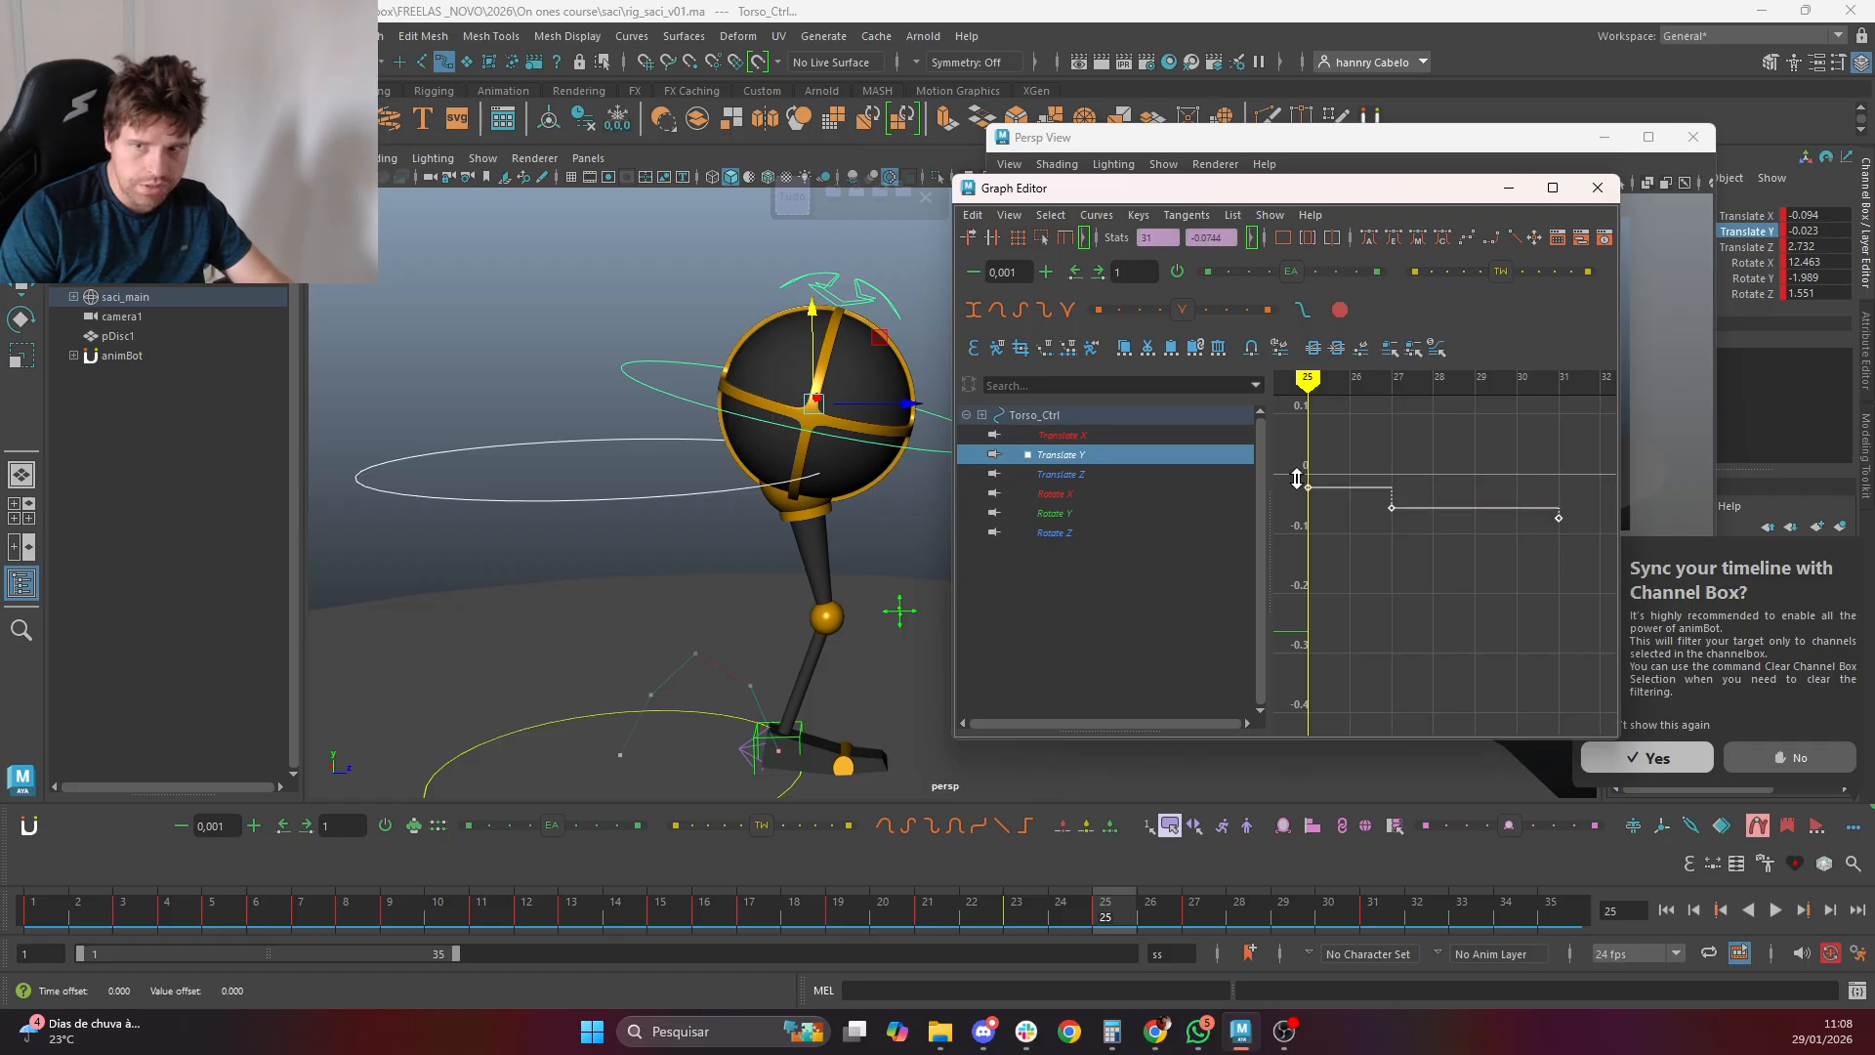
{"action": "middle_click_drag", "start_coordinate": [1297, 473], "coordinate": [1297, 512], "text": "shift"}
{"action": "scroll", "coordinate": [1369, 583], "scroll_direction": "down", "scroll_amount": 8}
{"action": "middle_click_drag", "start_coordinate": [1452, 655], "coordinate": [1481, 665], "text": "alt"}
{"action": "scroll", "coordinate": [1482, 665], "scroll_direction": "up", "scroll_amount": 4}
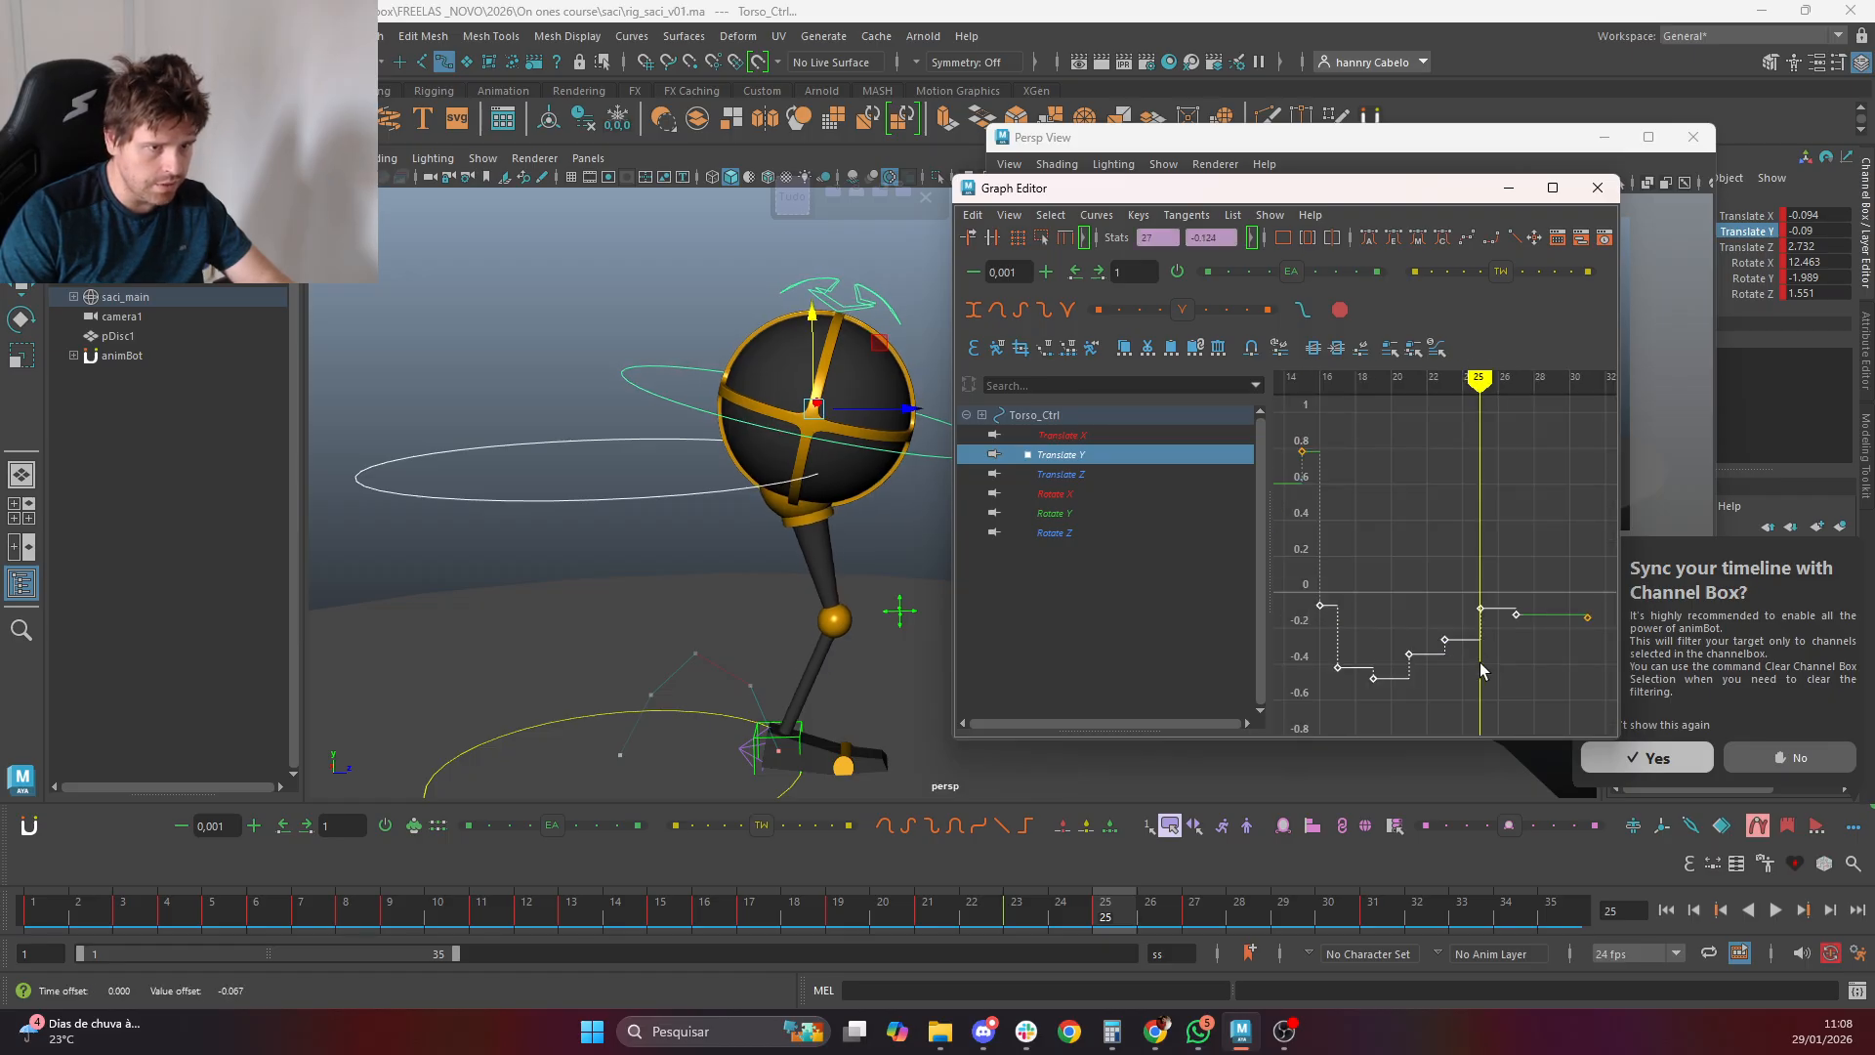
Apply auto tangents to the torso's Translate Y keys to turn the stepped curve into a smooth one
{"action": "left_click_drag", "start_coordinate": [1482, 665], "coordinate": [1350, 525]}
{"action": "key", "text": "a"}
{"action": "scroll", "coordinate": [1549, 656], "scroll_direction": "down", "scroll_amount": 2}
{"action": "middle_click_drag", "start_coordinate": [1548, 656], "coordinate": [1507, 607], "text": "alt"}
{"action": "left_click_drag", "start_coordinate": [1574, 633], "coordinate": [1345, 436]}
{"action": "key", "text": "f"}
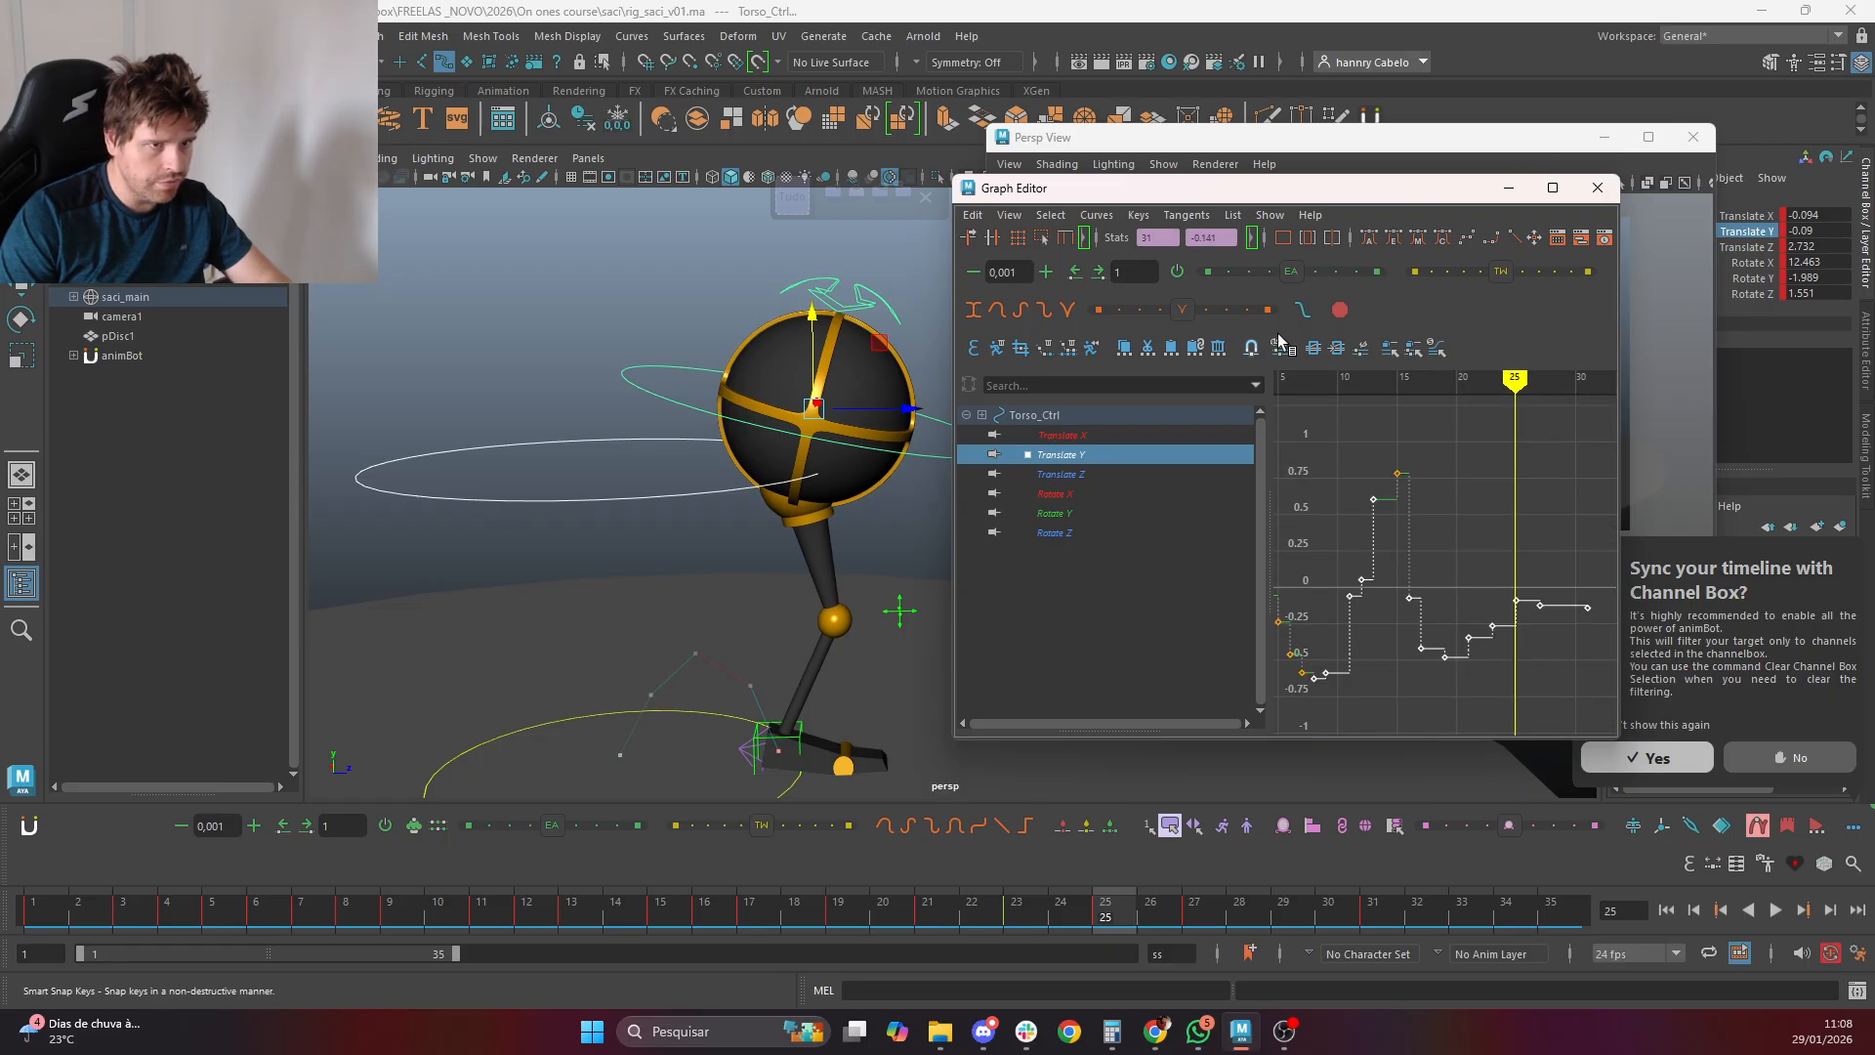
{"action": "left_click", "coordinate": [1365, 243]}
{"action": "left_click_drag", "start_coordinate": [1540, 495], "coordinate": [1371, 580]}
{"action": "key", "text": "f"}
{"action": "key", "text": "f"}
Raise the torso's Translate Y keys at frames 21, 23 and 27, bringing frame 21 to -0.387, to ease the rise after landing
{"action": "left_click", "coordinate": [1448, 385]}
{"action": "left_click_drag", "start_coordinate": [1485, 651], "coordinate": [1410, 576]}
{"action": "middle_click_drag", "start_coordinate": [1383, 566], "coordinate": [1425, 596], "text": "shift"}
{"action": "scroll", "coordinate": [1489, 608], "scroll_direction": "down", "scroll_amount": 4}
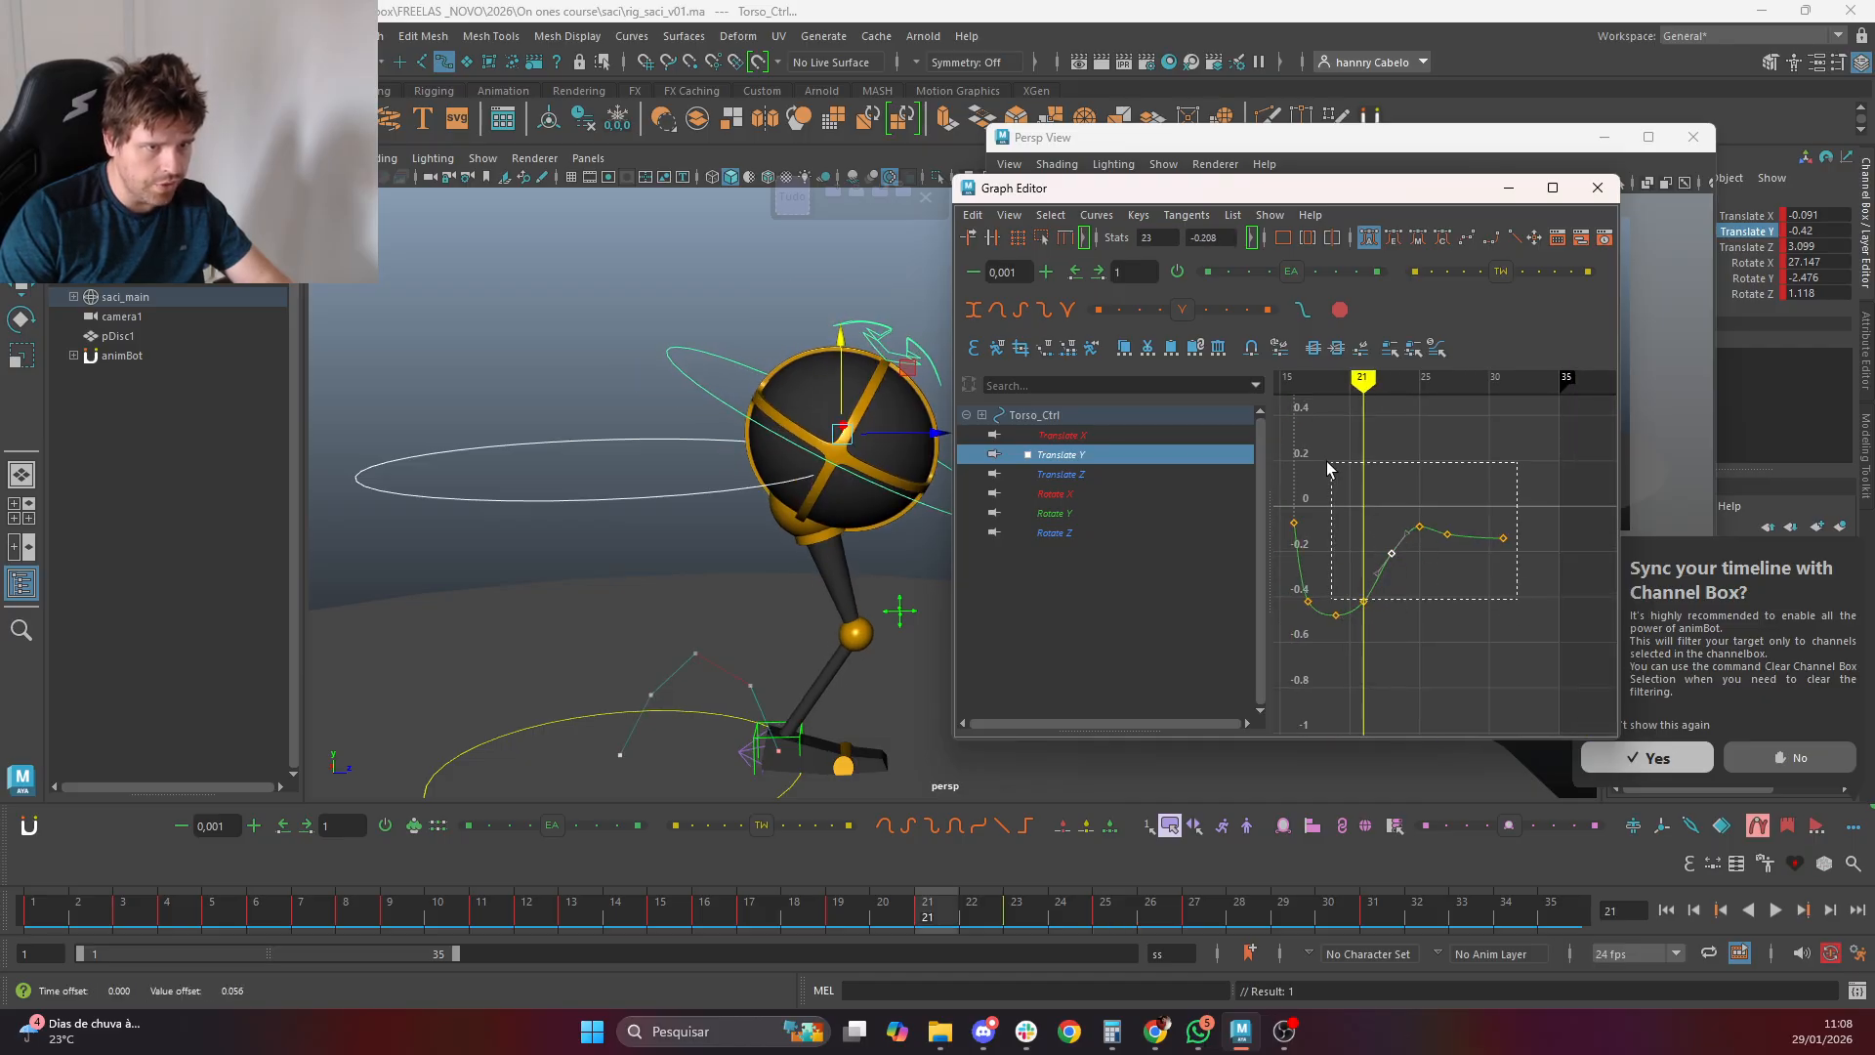
{"action": "left_click_drag", "start_coordinate": [1328, 467], "coordinate": [1300, 480], "text": "ctrl+alt"}
{"action": "middle_click_drag", "start_coordinate": [1312, 502], "coordinate": [1313, 482], "text": "shift"}
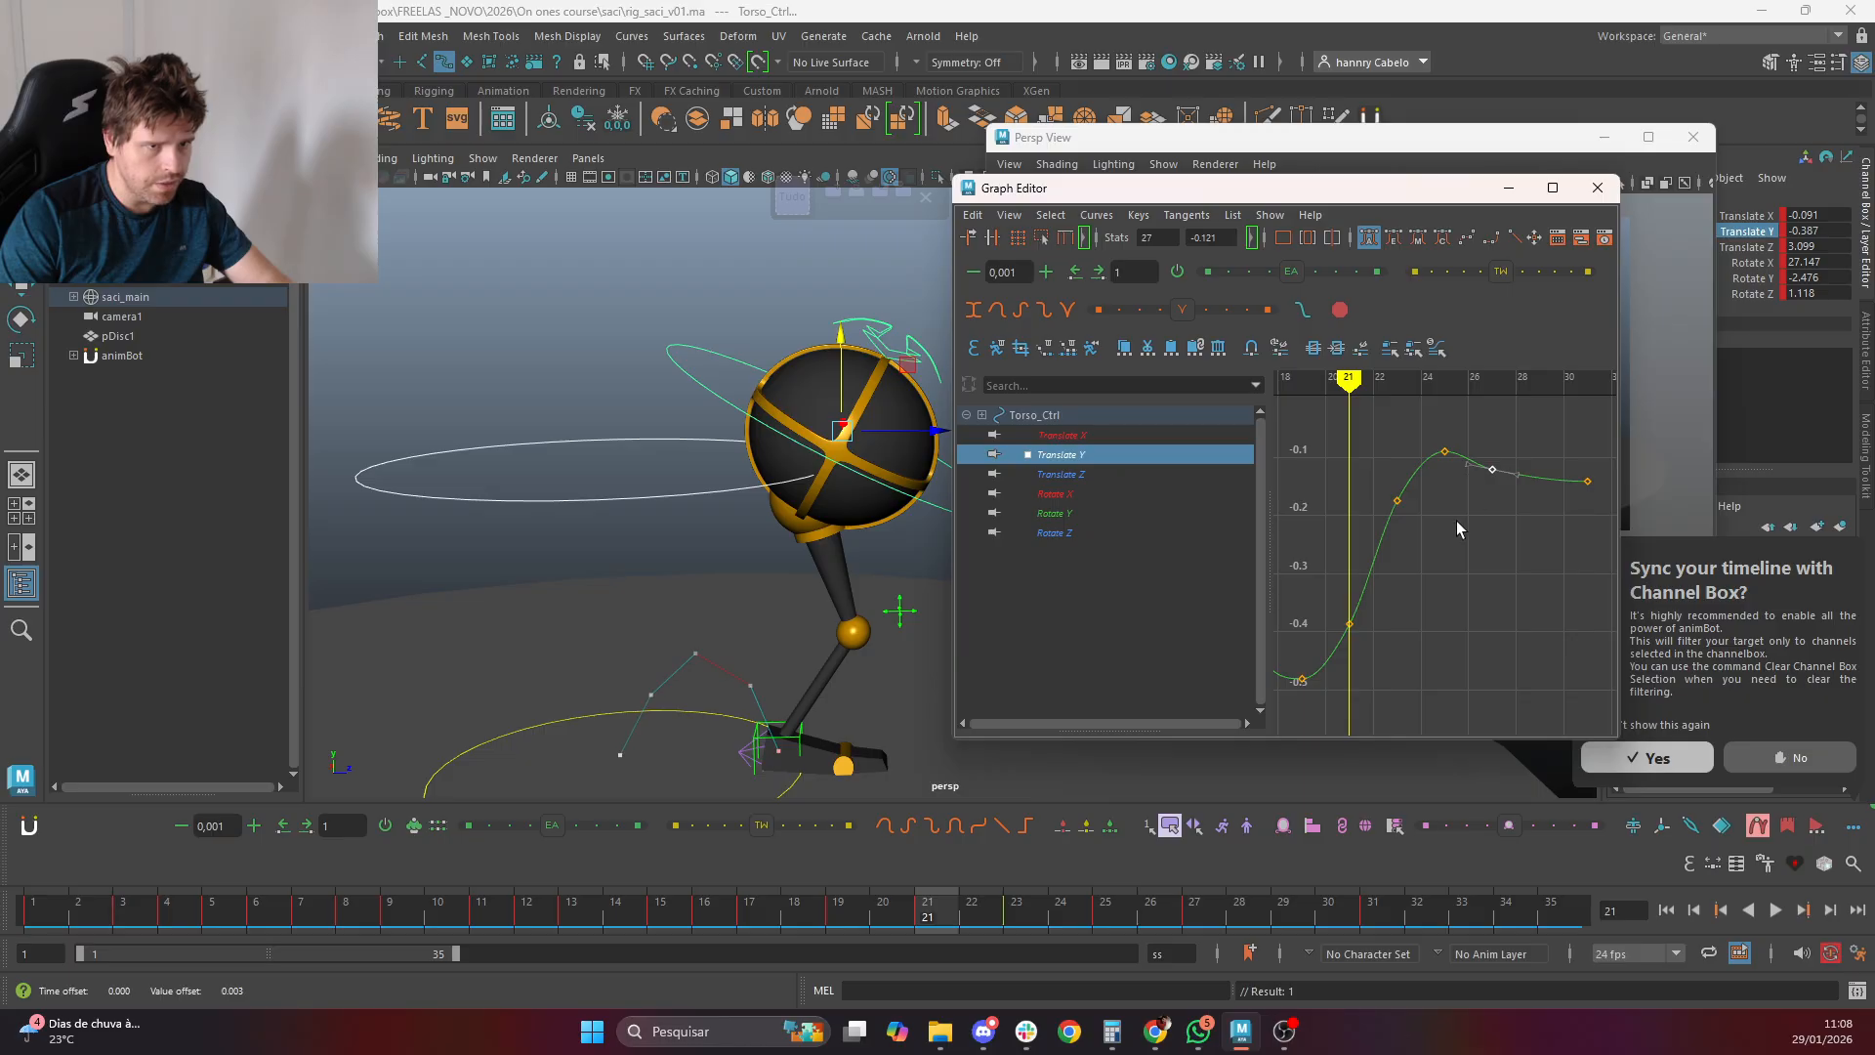
Set all of the torso's Translate Y keys to stepped tangents and close the Graph Editor
{"action": "scroll", "coordinate": [1456, 519], "scroll_direction": "down", "scroll_amount": 5}
{"action": "left_click_drag", "start_coordinate": [1514, 657], "coordinate": [1291, 357]}
{"action": "key", "text": "f"}
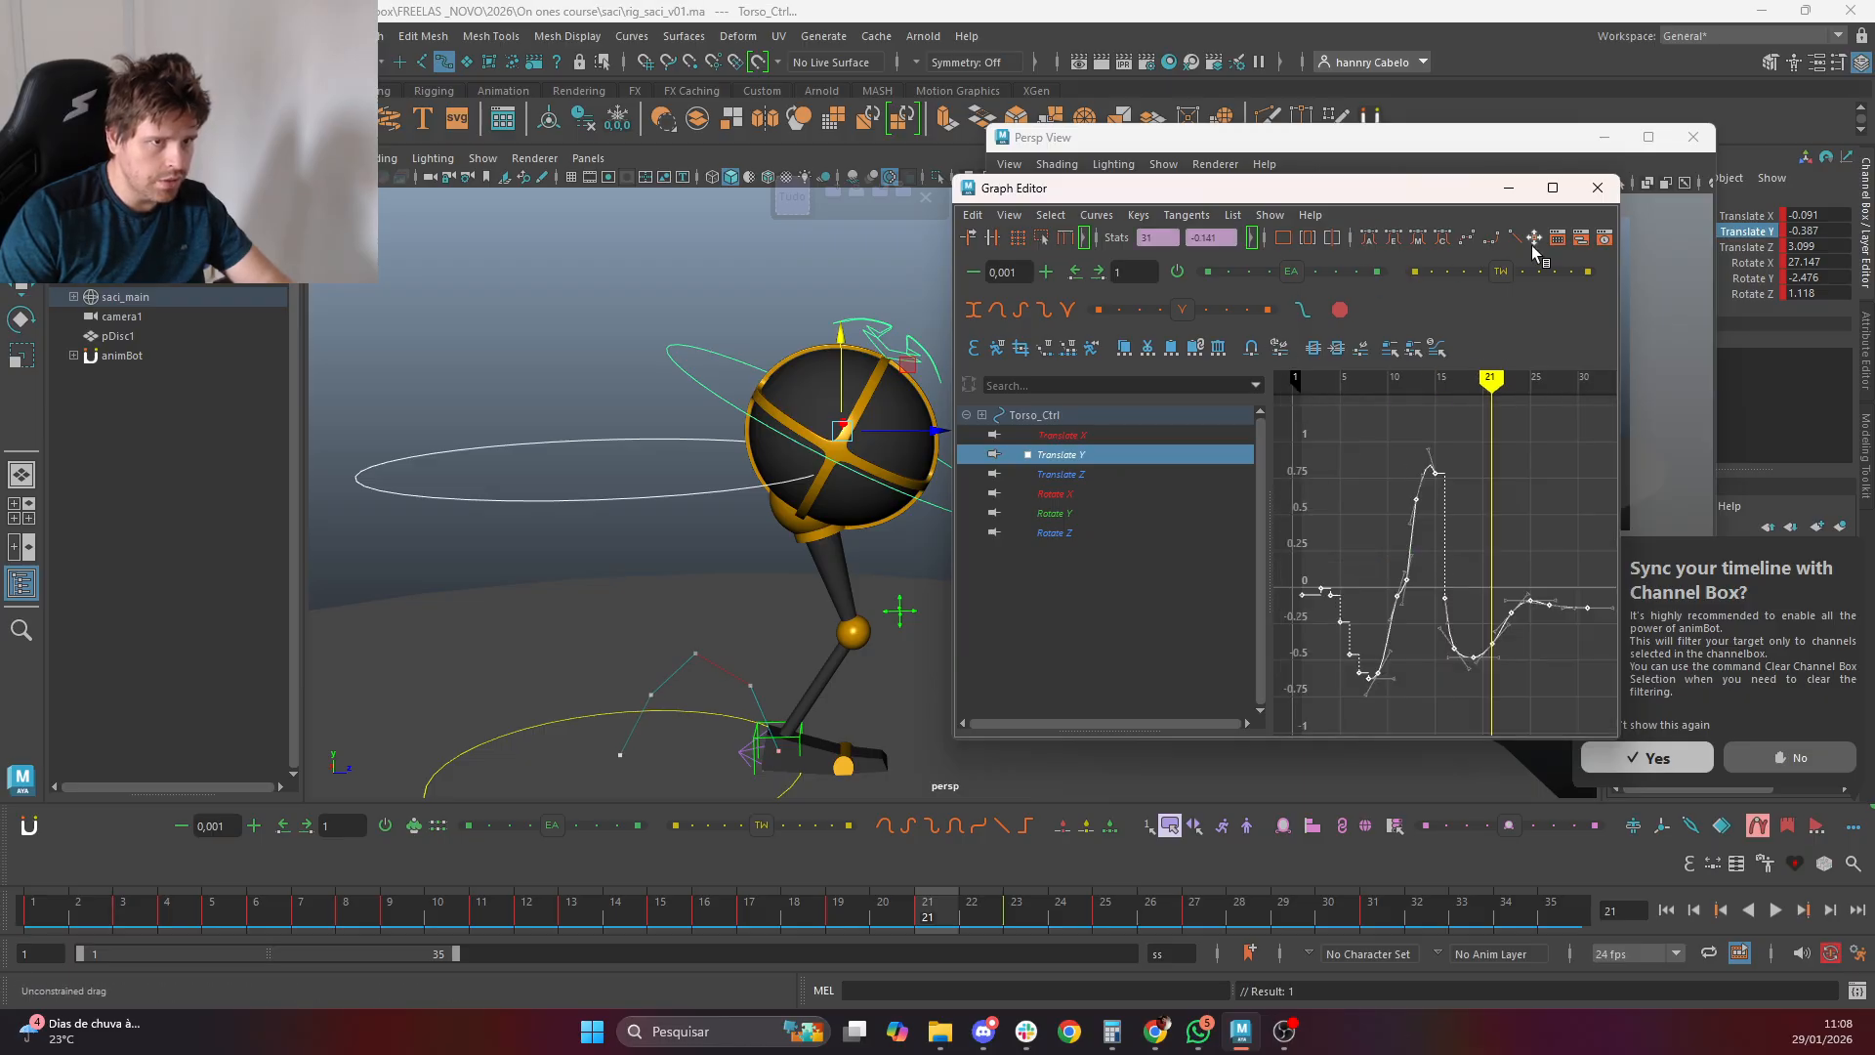
{"action": "left_click", "coordinate": [1553, 187]}
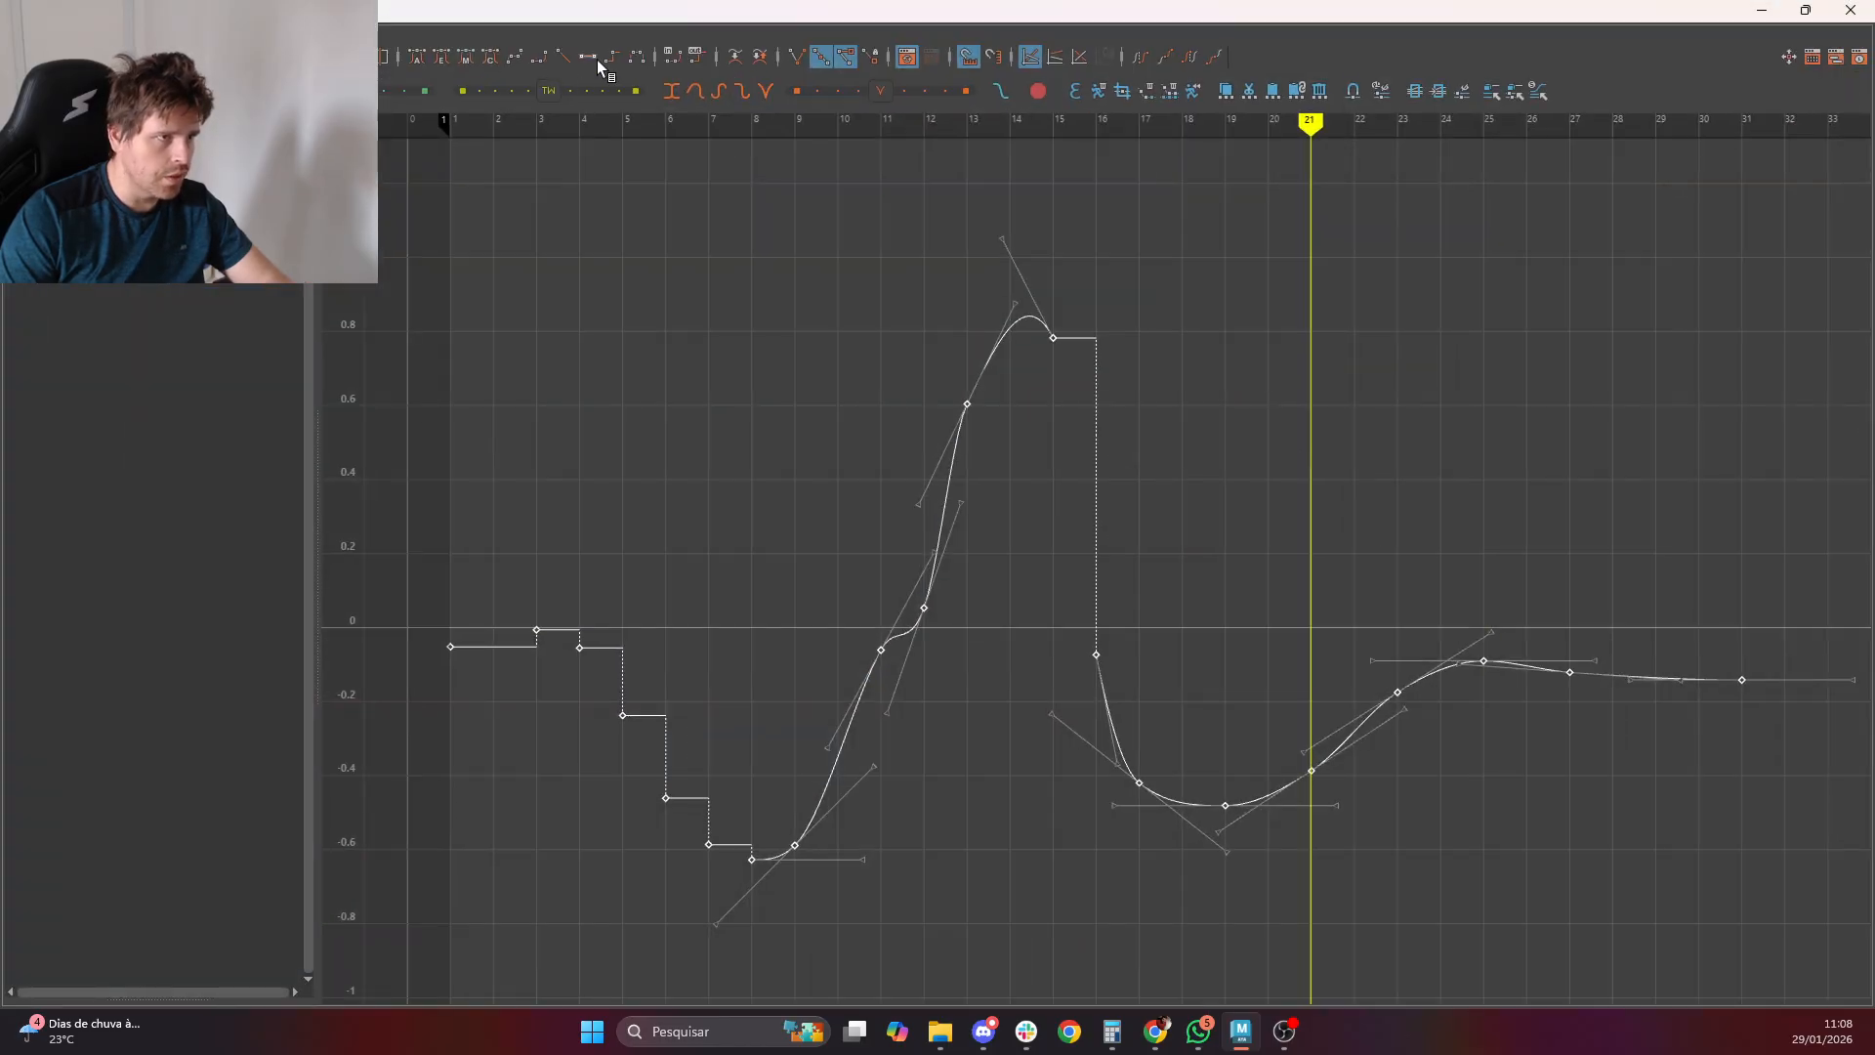
{"action": "left_click", "coordinate": [611, 57]}
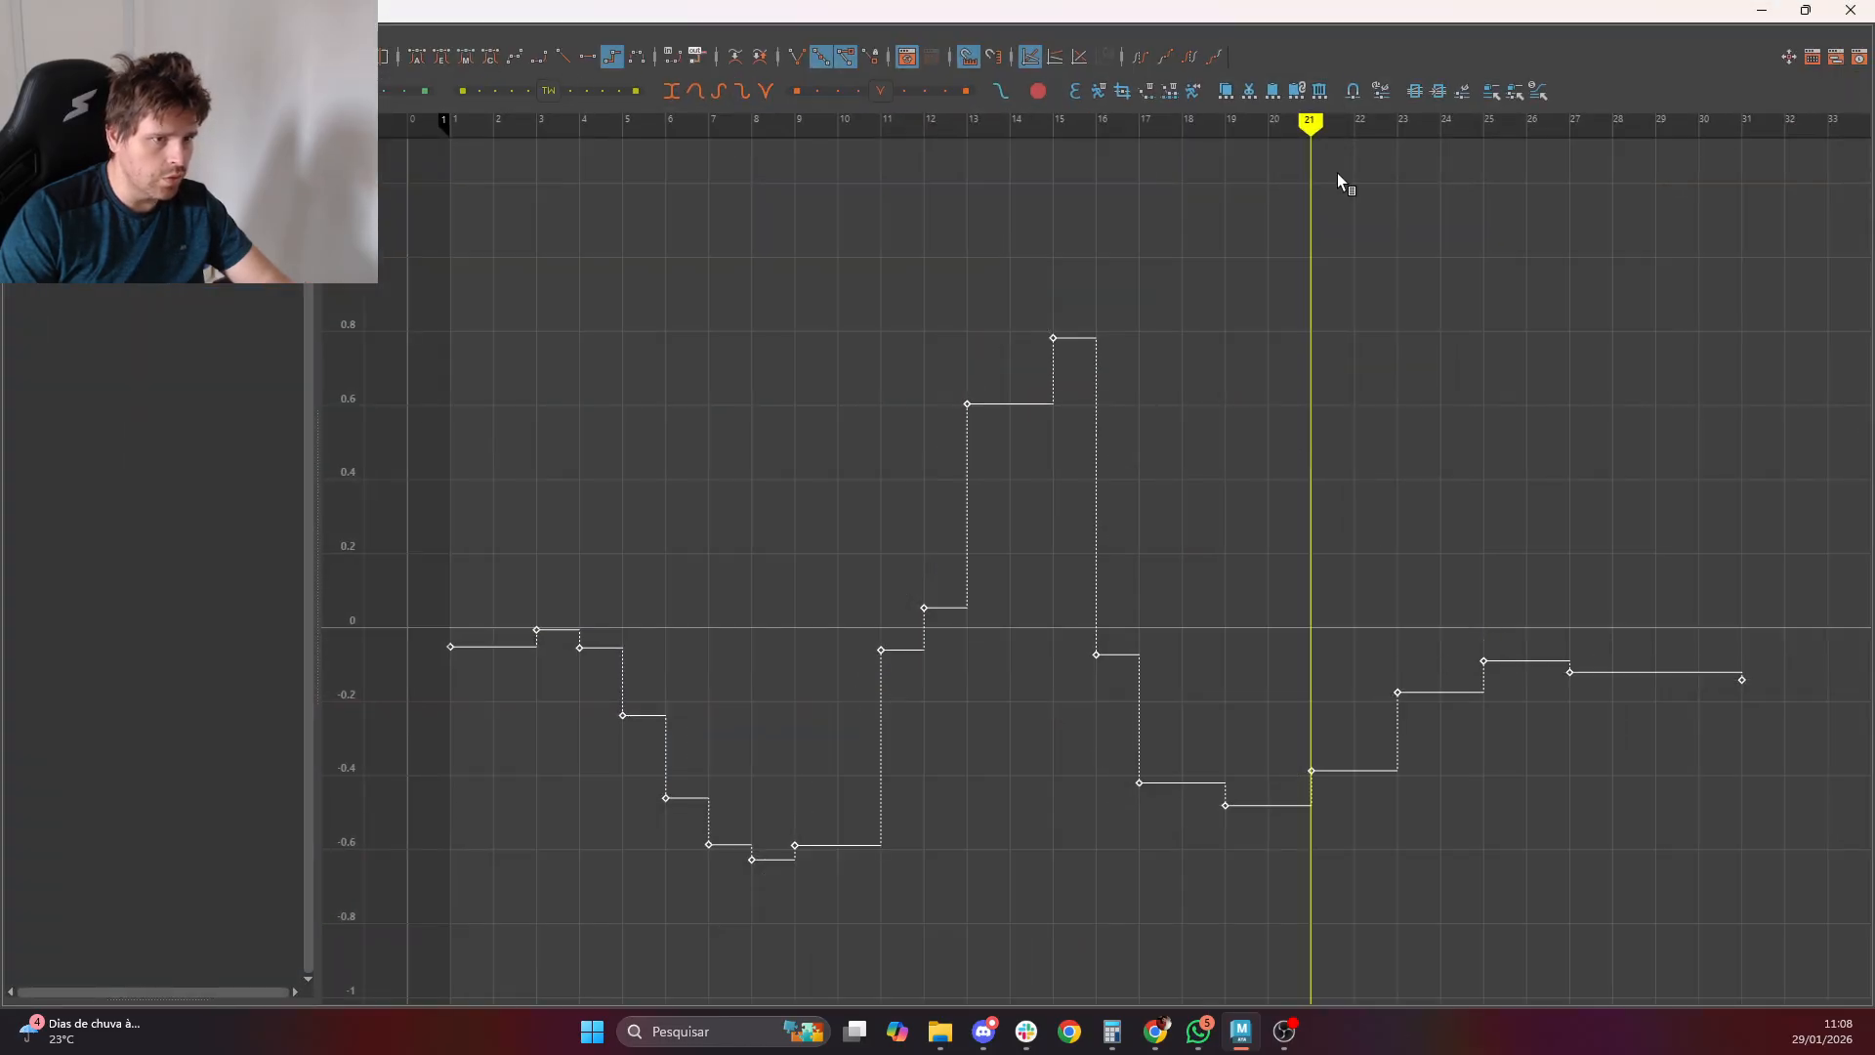
{"action": "left_click", "coordinate": [1846, 12]}
Playblast the camera view to the movie file onfire_rig_saci_v16 and review the playback
{"action": "right_click", "coordinate": [902, 907]}
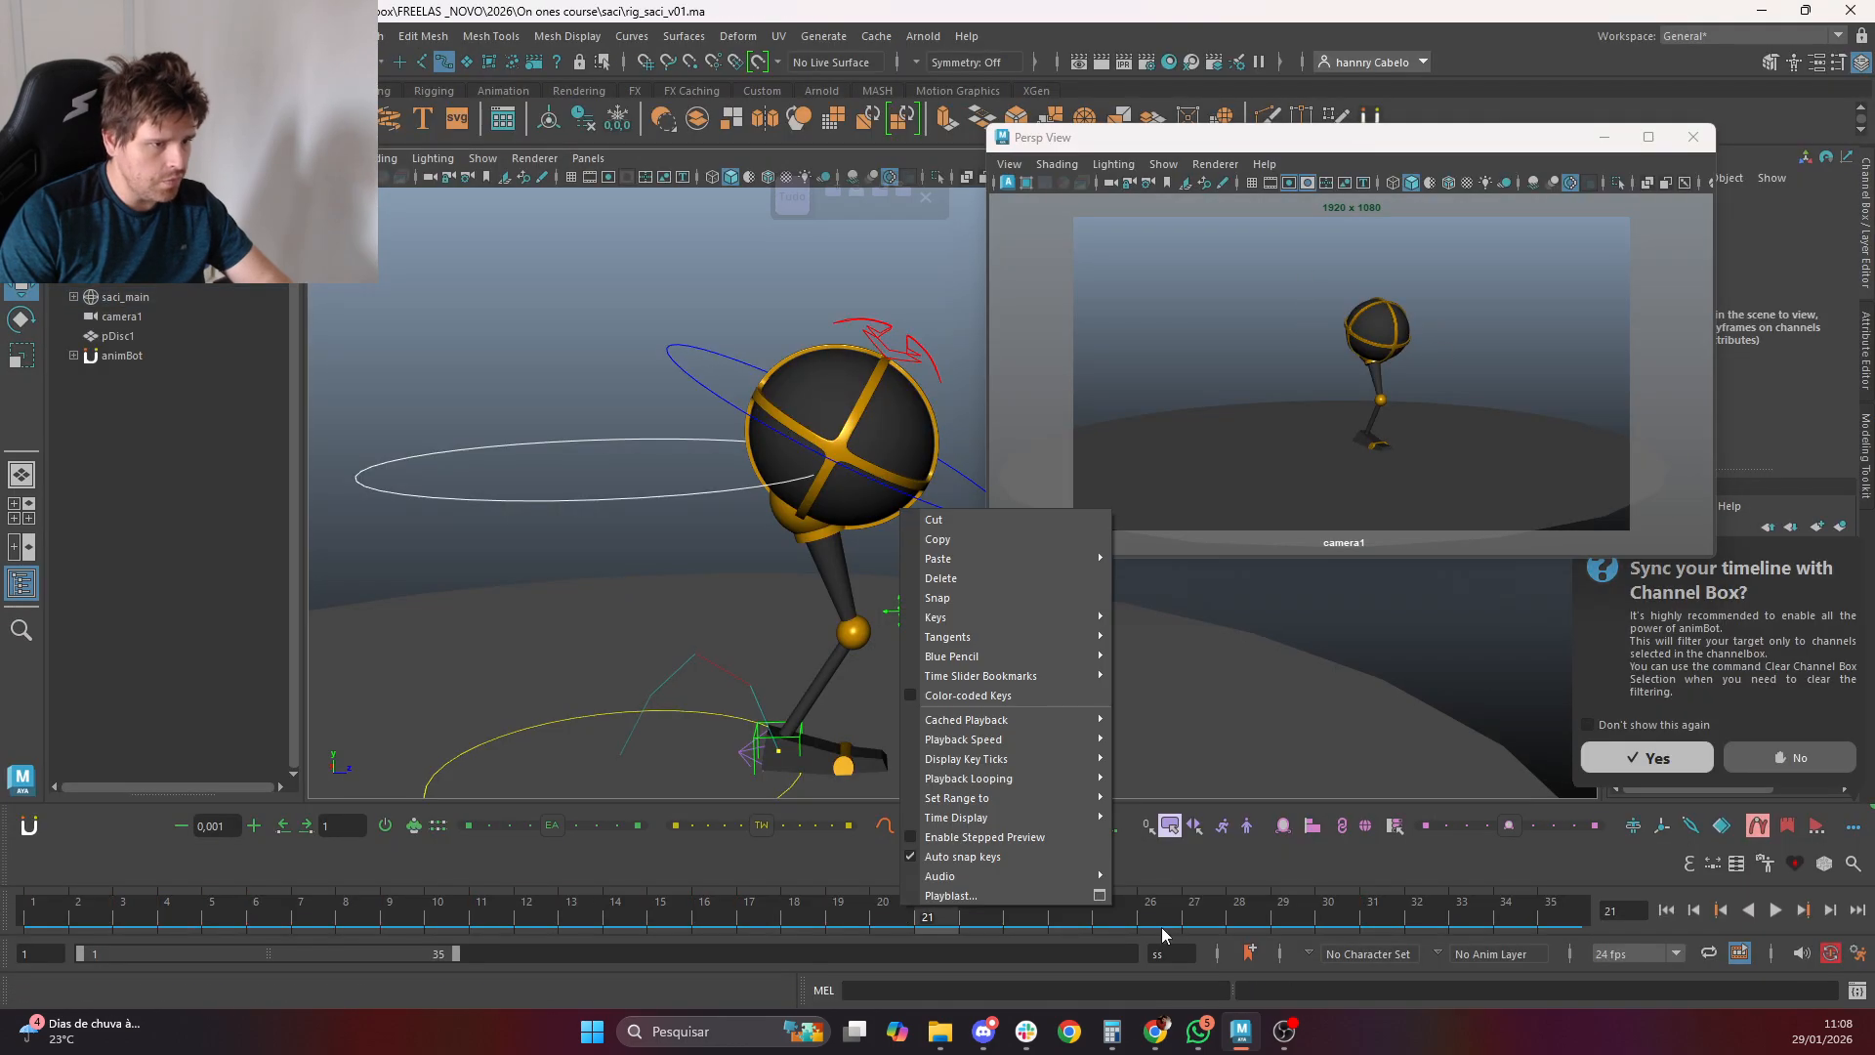
{"action": "left_click", "coordinate": [1098, 895]}
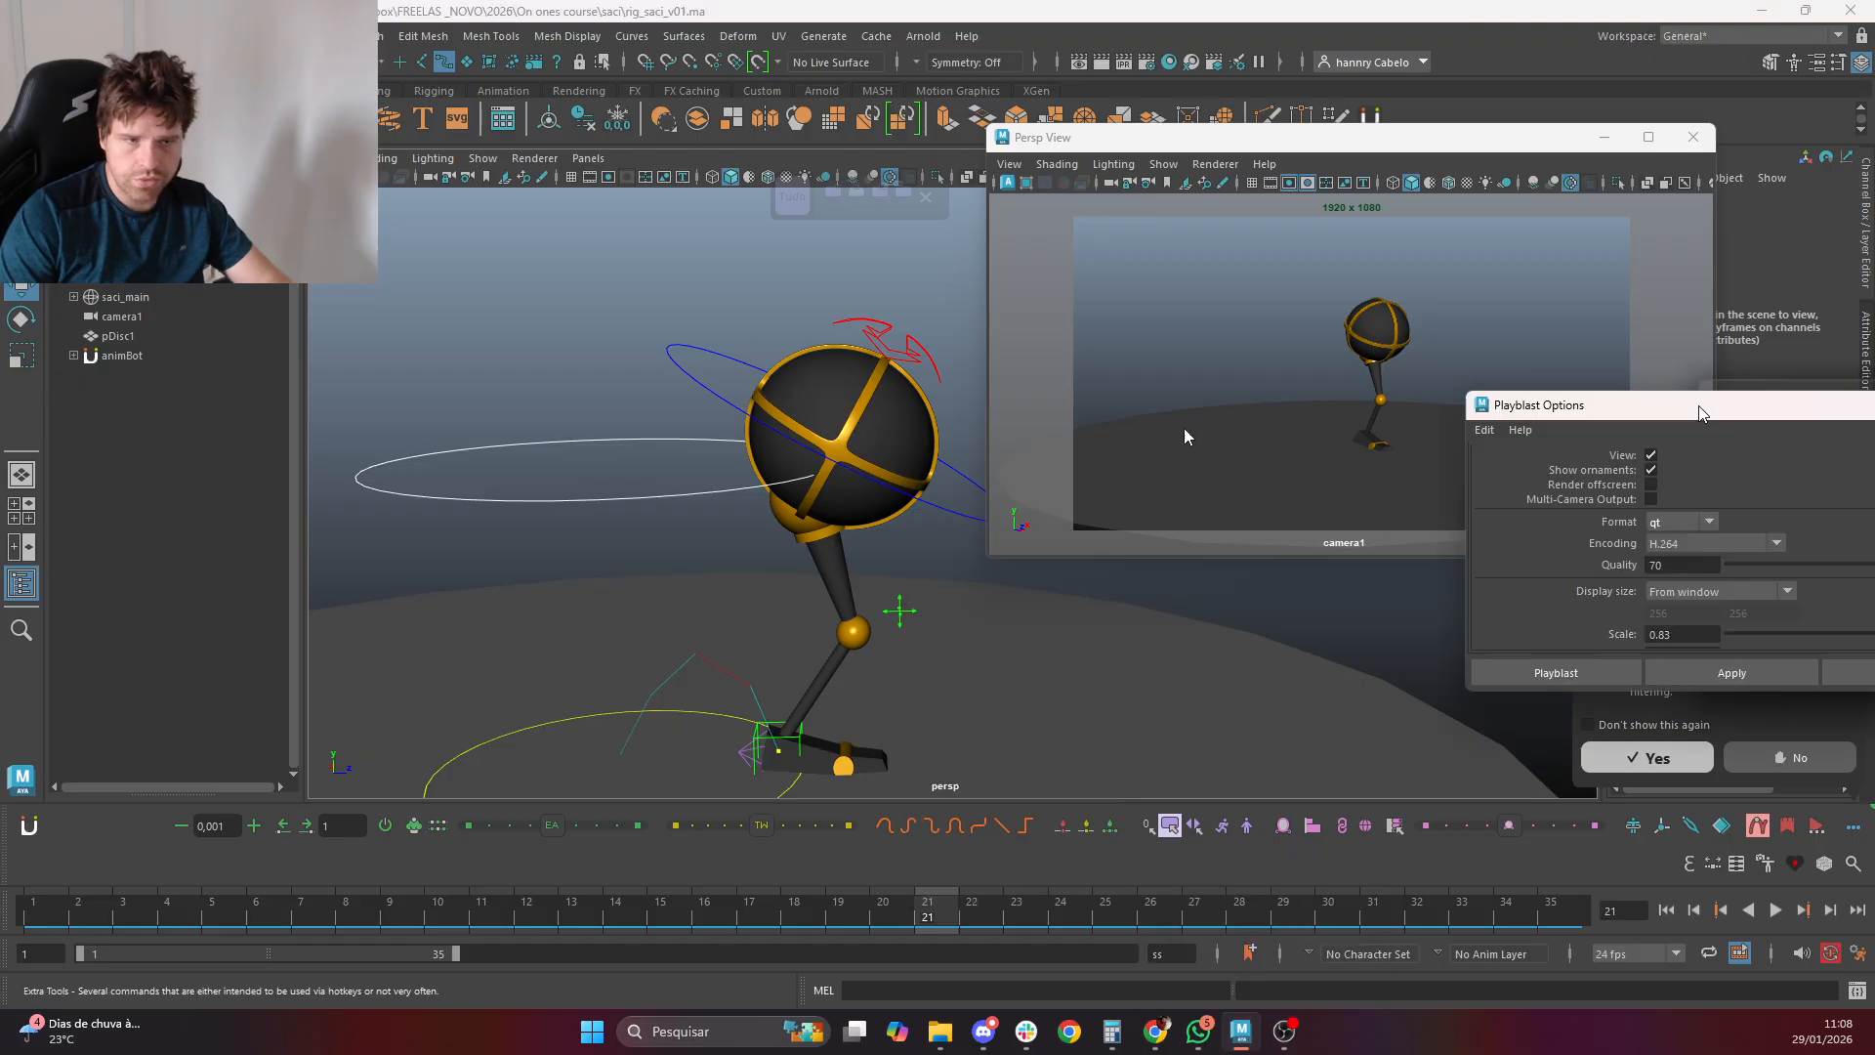
{"action": "left_click_drag", "start_coordinate": [1699, 412], "coordinate": [733, 440]}
{"action": "scroll", "coordinate": [1009, 641], "scroll_direction": "down", "scroll_amount": 3}
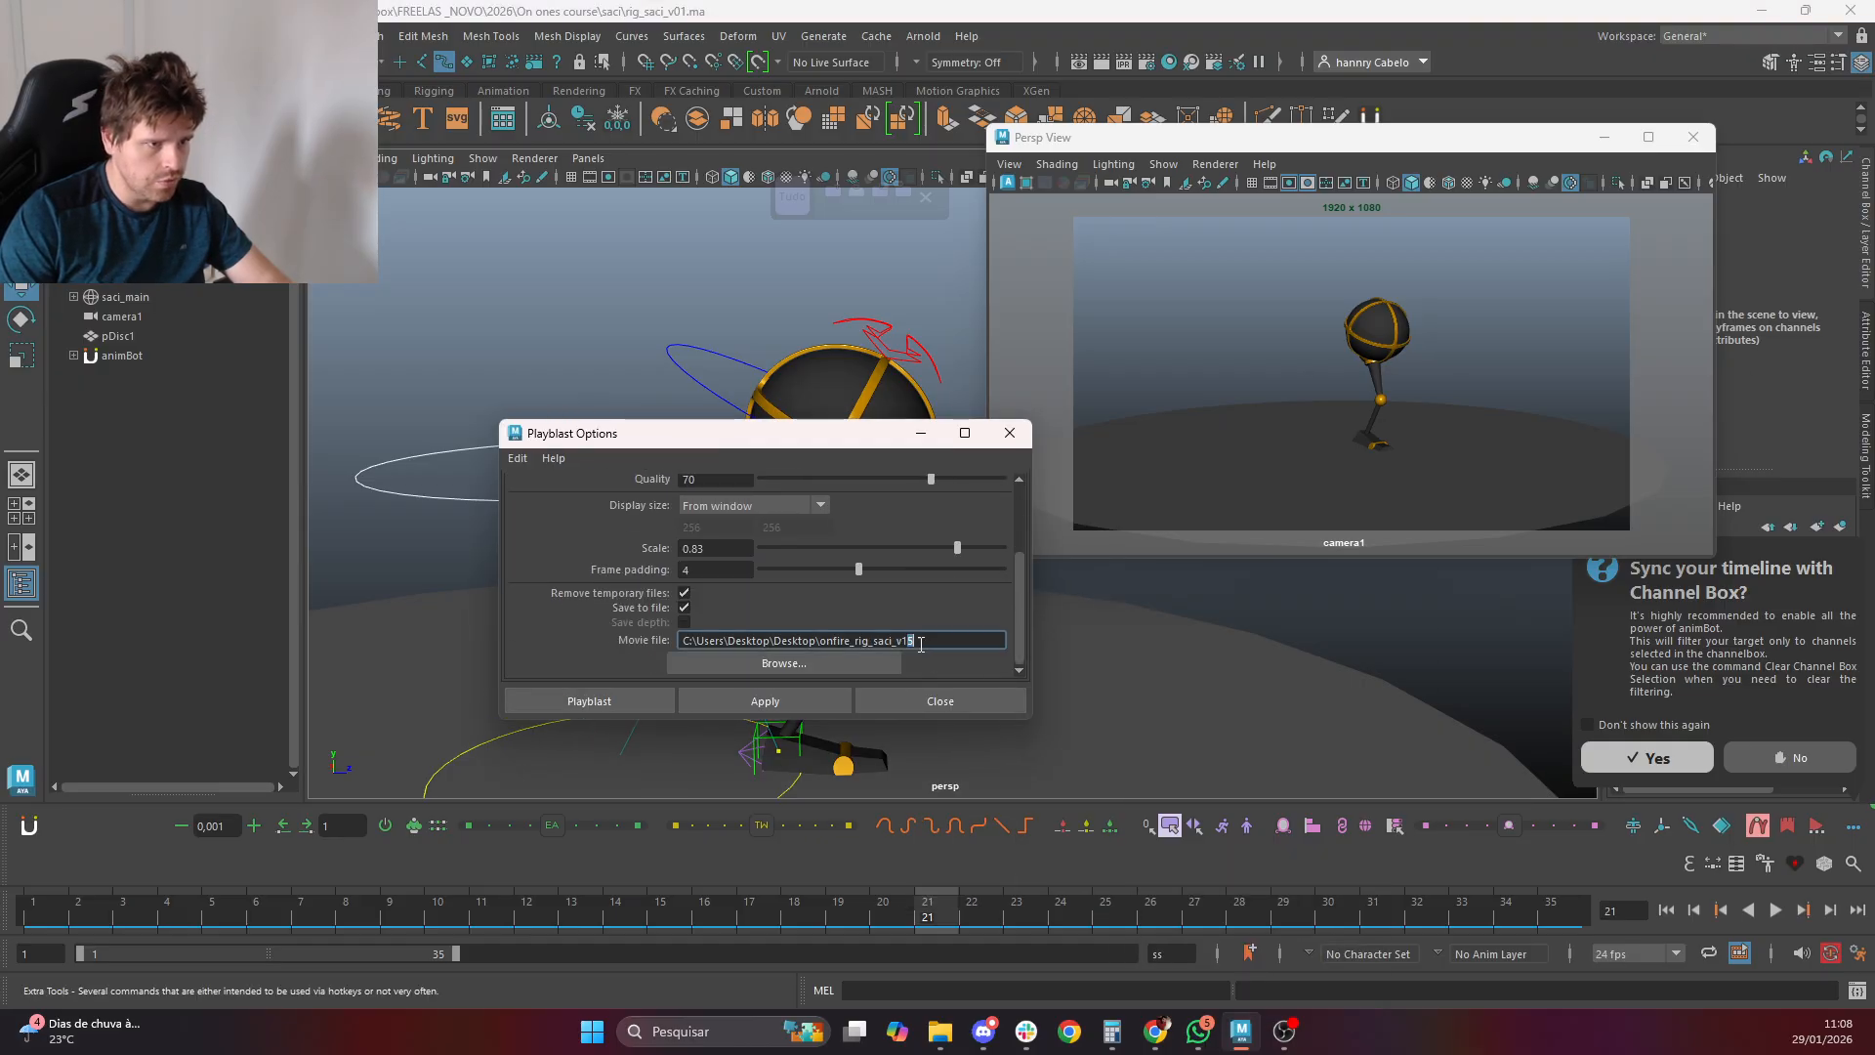
{"action": "type", "text": "6"}
{"action": "left_click", "coordinate": [589, 701]}
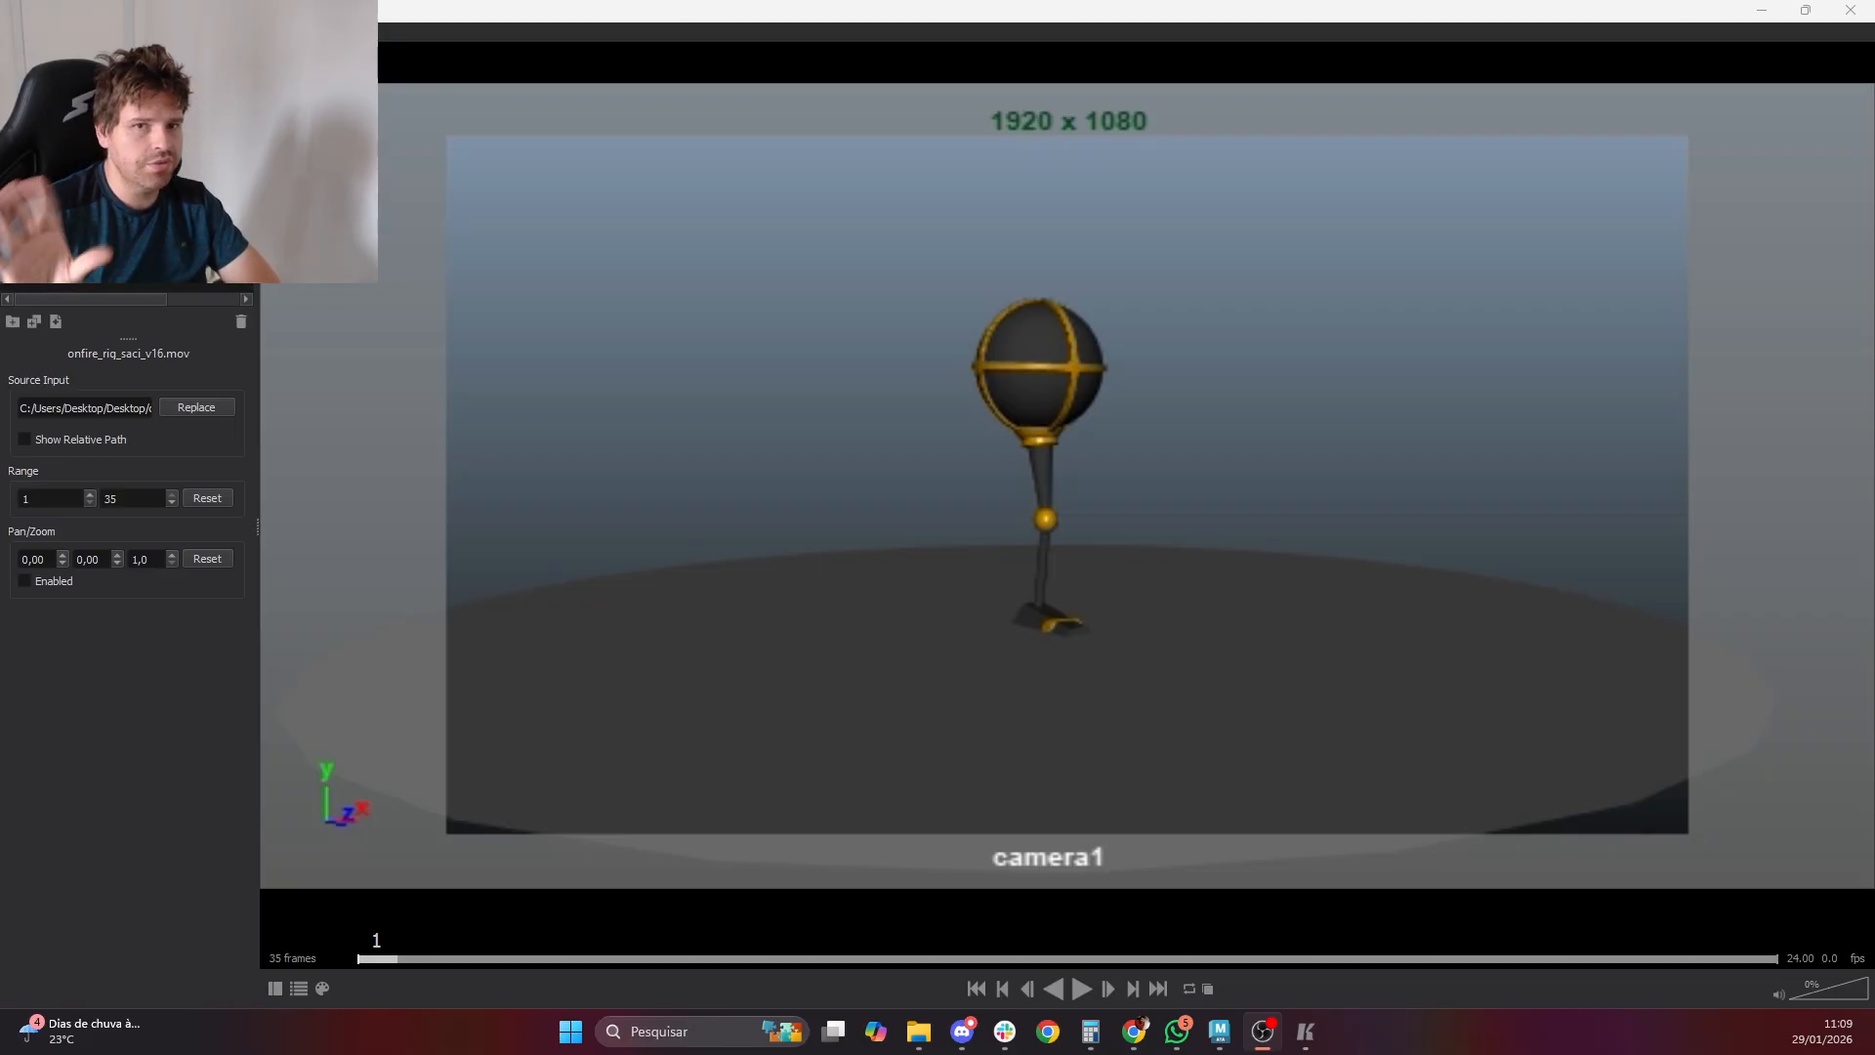
{"action": "left_click", "coordinate": [892, 591]}
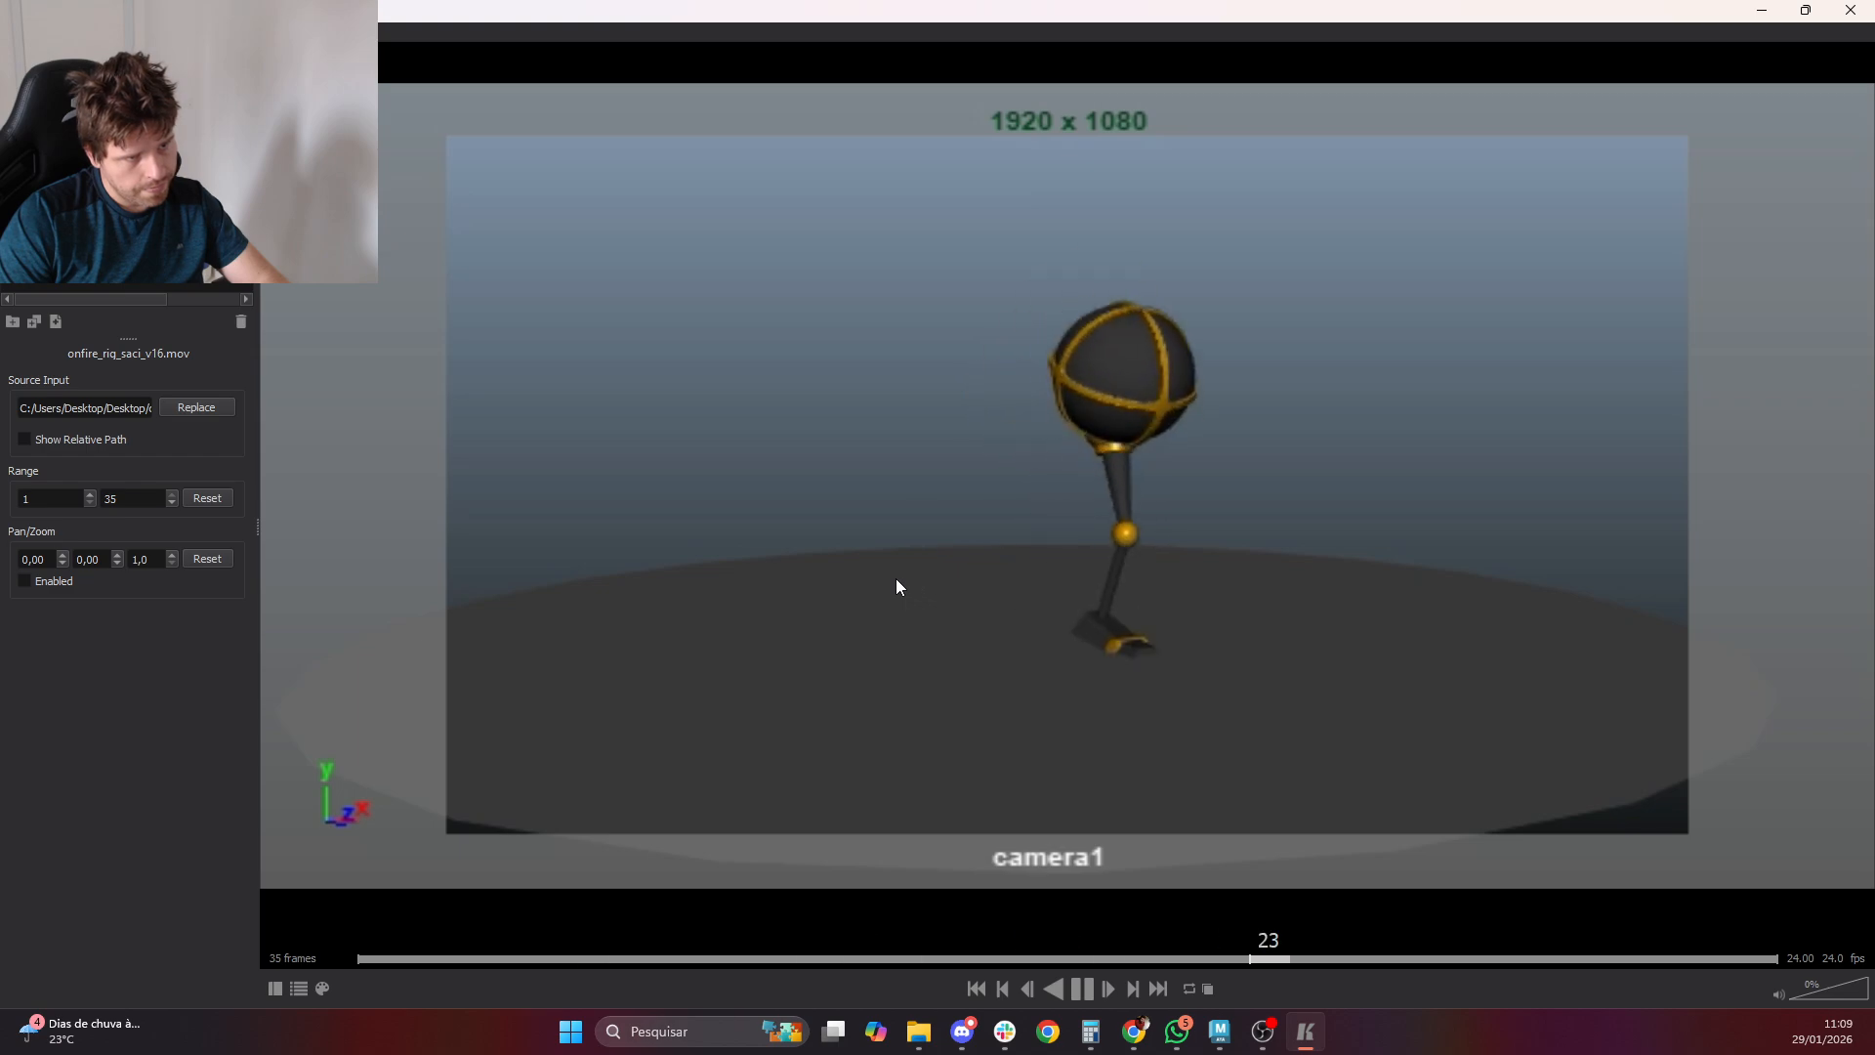
{"action": "left_click", "coordinate": [1849, 9]}
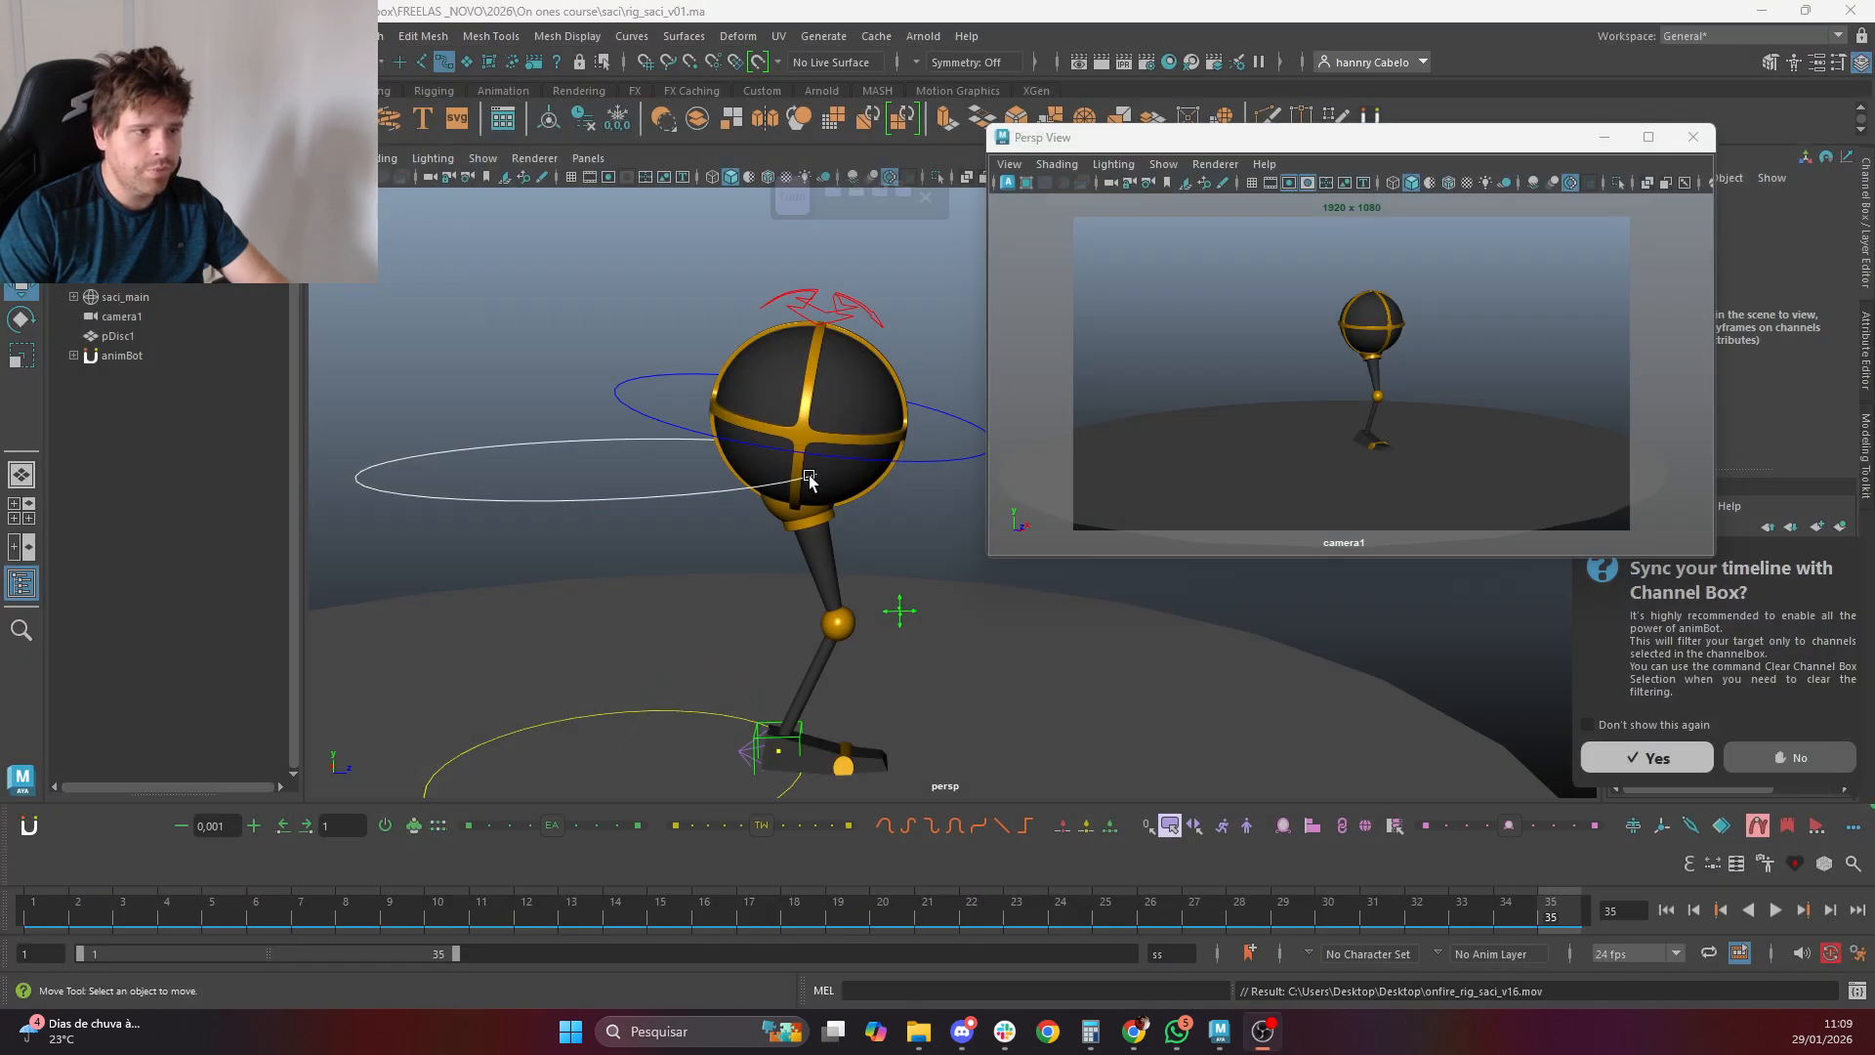
Select the torso control, compare its landing poses and nudge it up at frame 21 to a Translate Y of -0.361
{"action": "left_click", "coordinate": [933, 460]}
{"action": "left_click", "coordinate": [943, 921]}
{"action": "key", "text": "."}
{"action": "key", "text": "."}
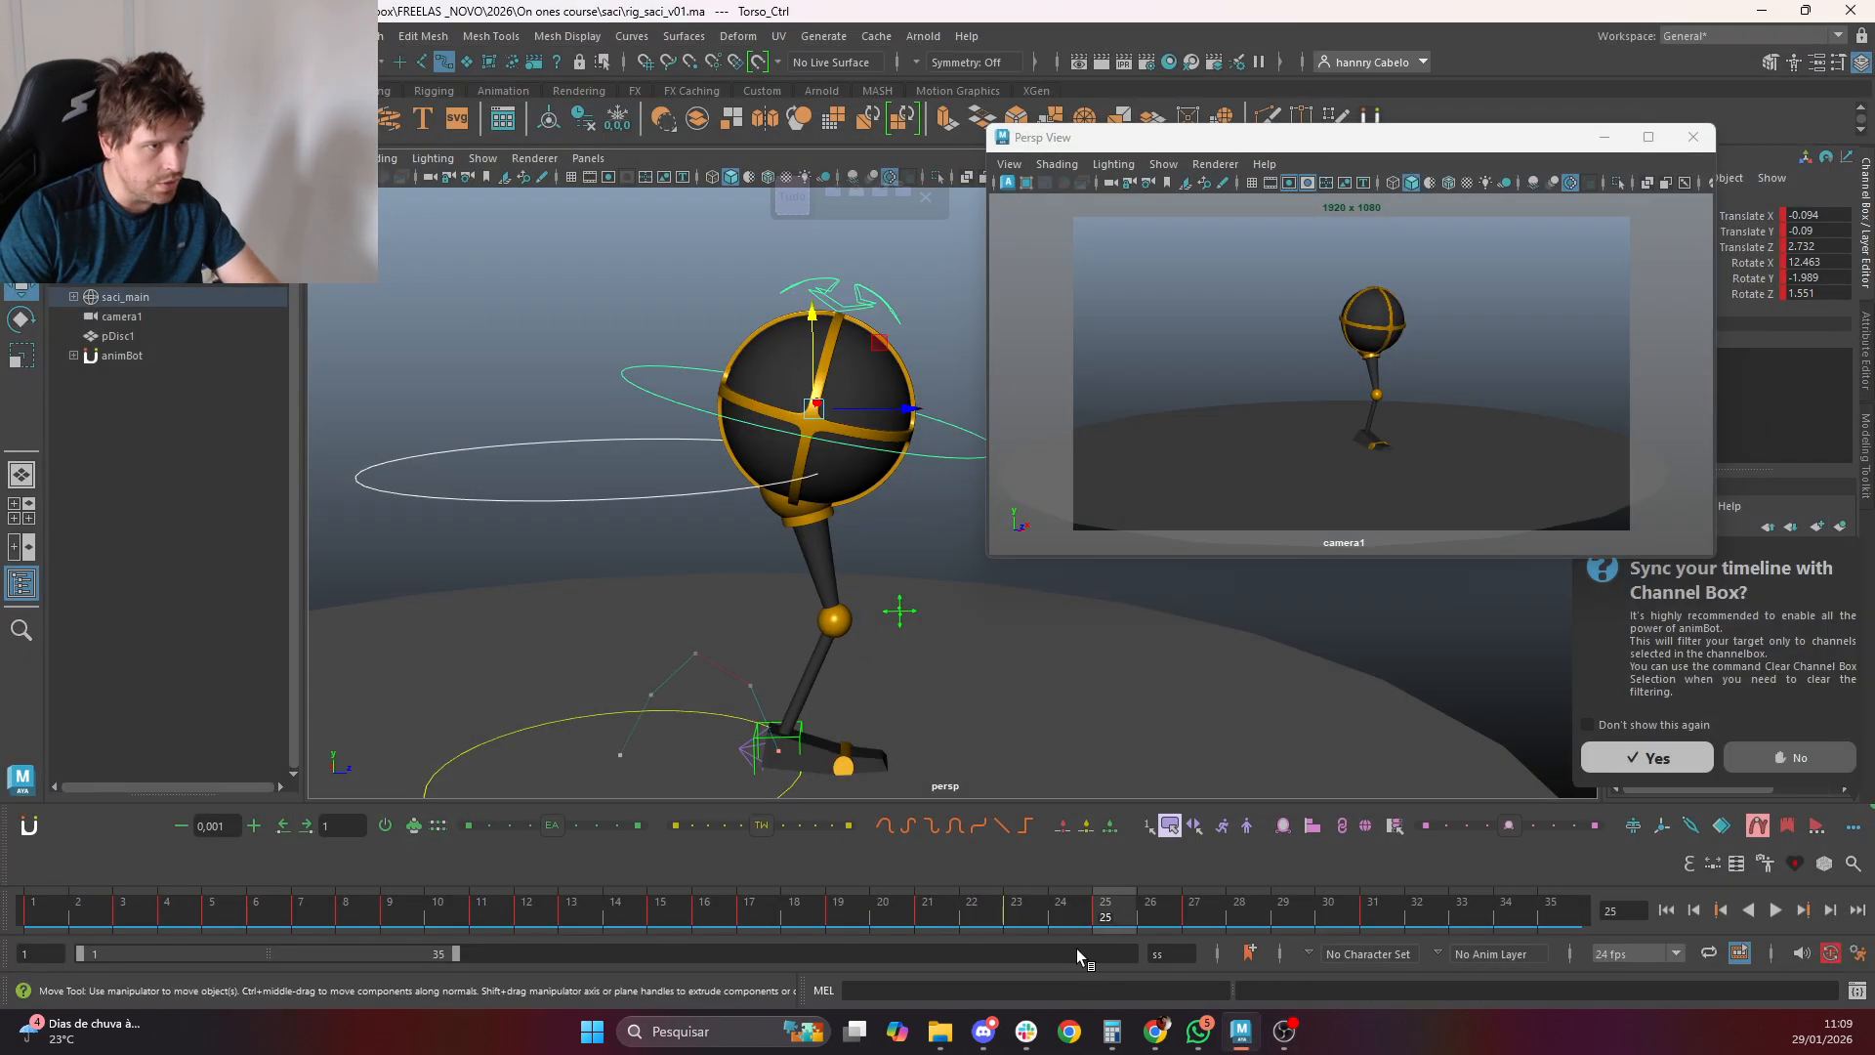
{"action": "key", "text": "."}
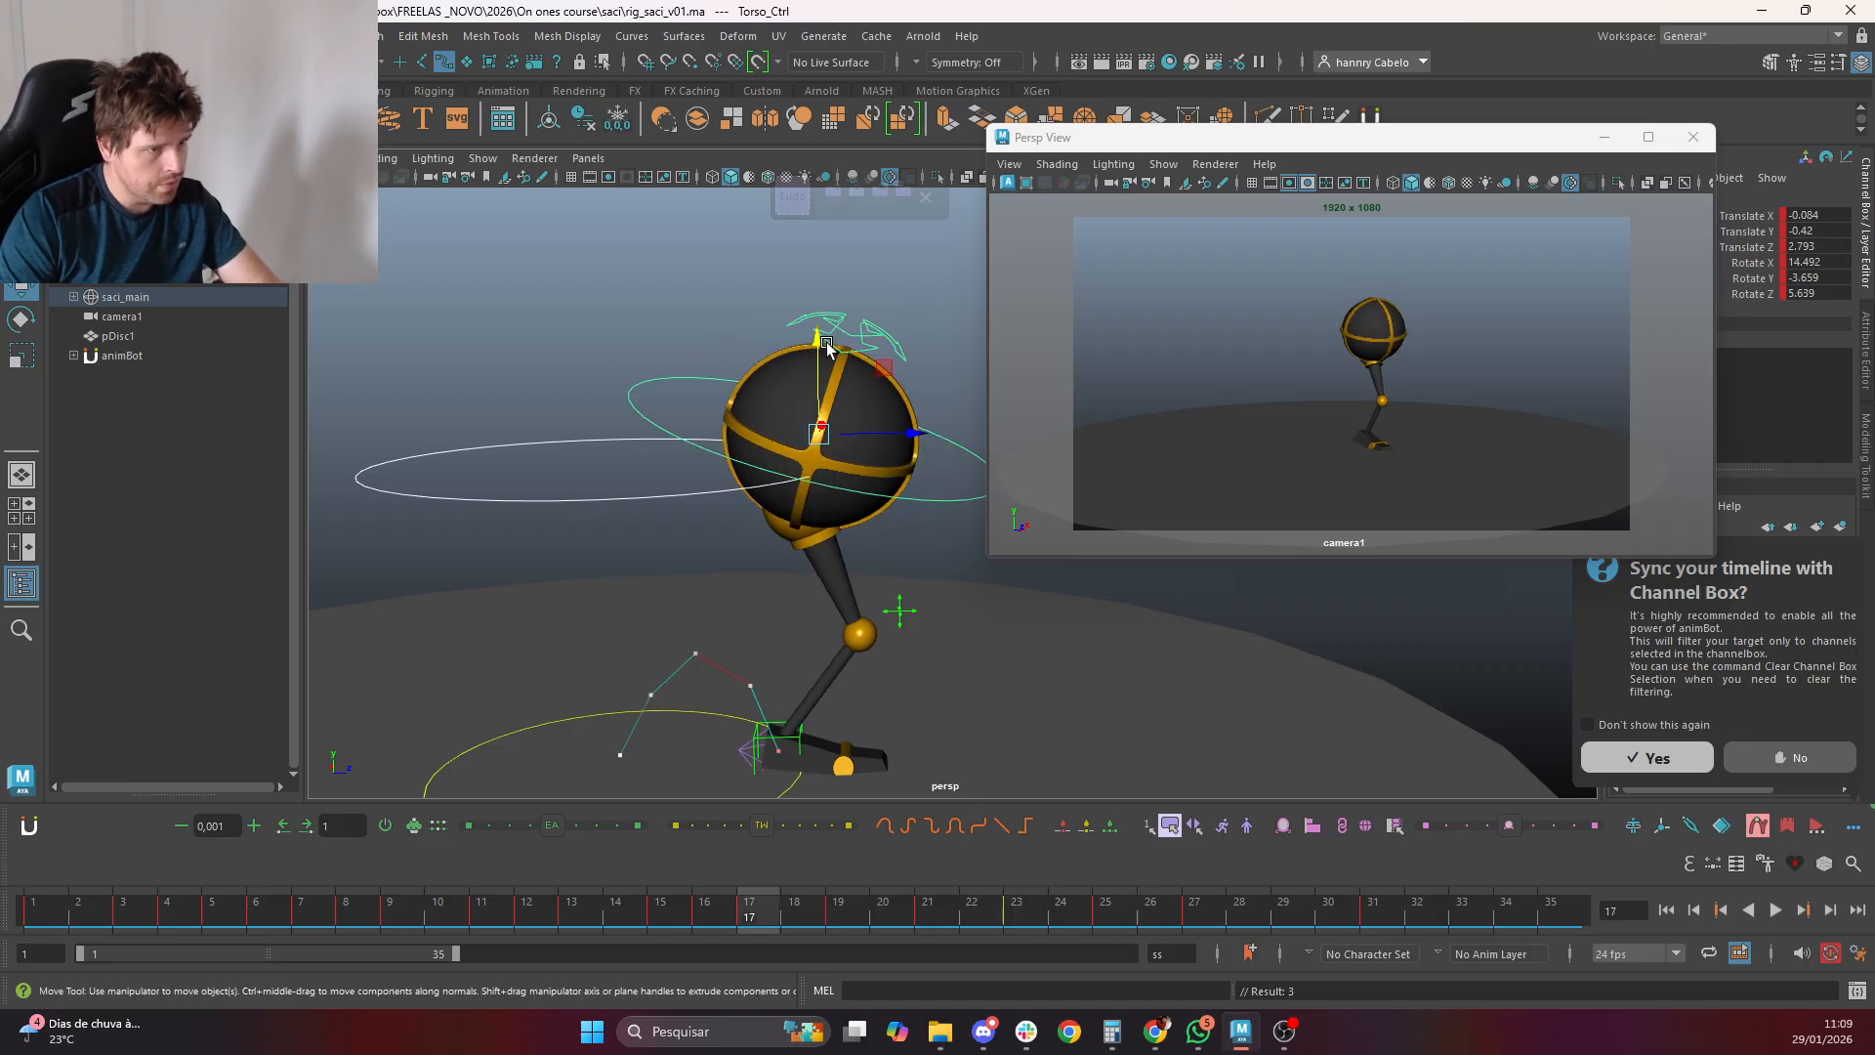
{"action": "key", "text": "."}
{"action": "key", "text": "."}
{"action": "key", "text": "."}
{"action": "key", "text": "."}
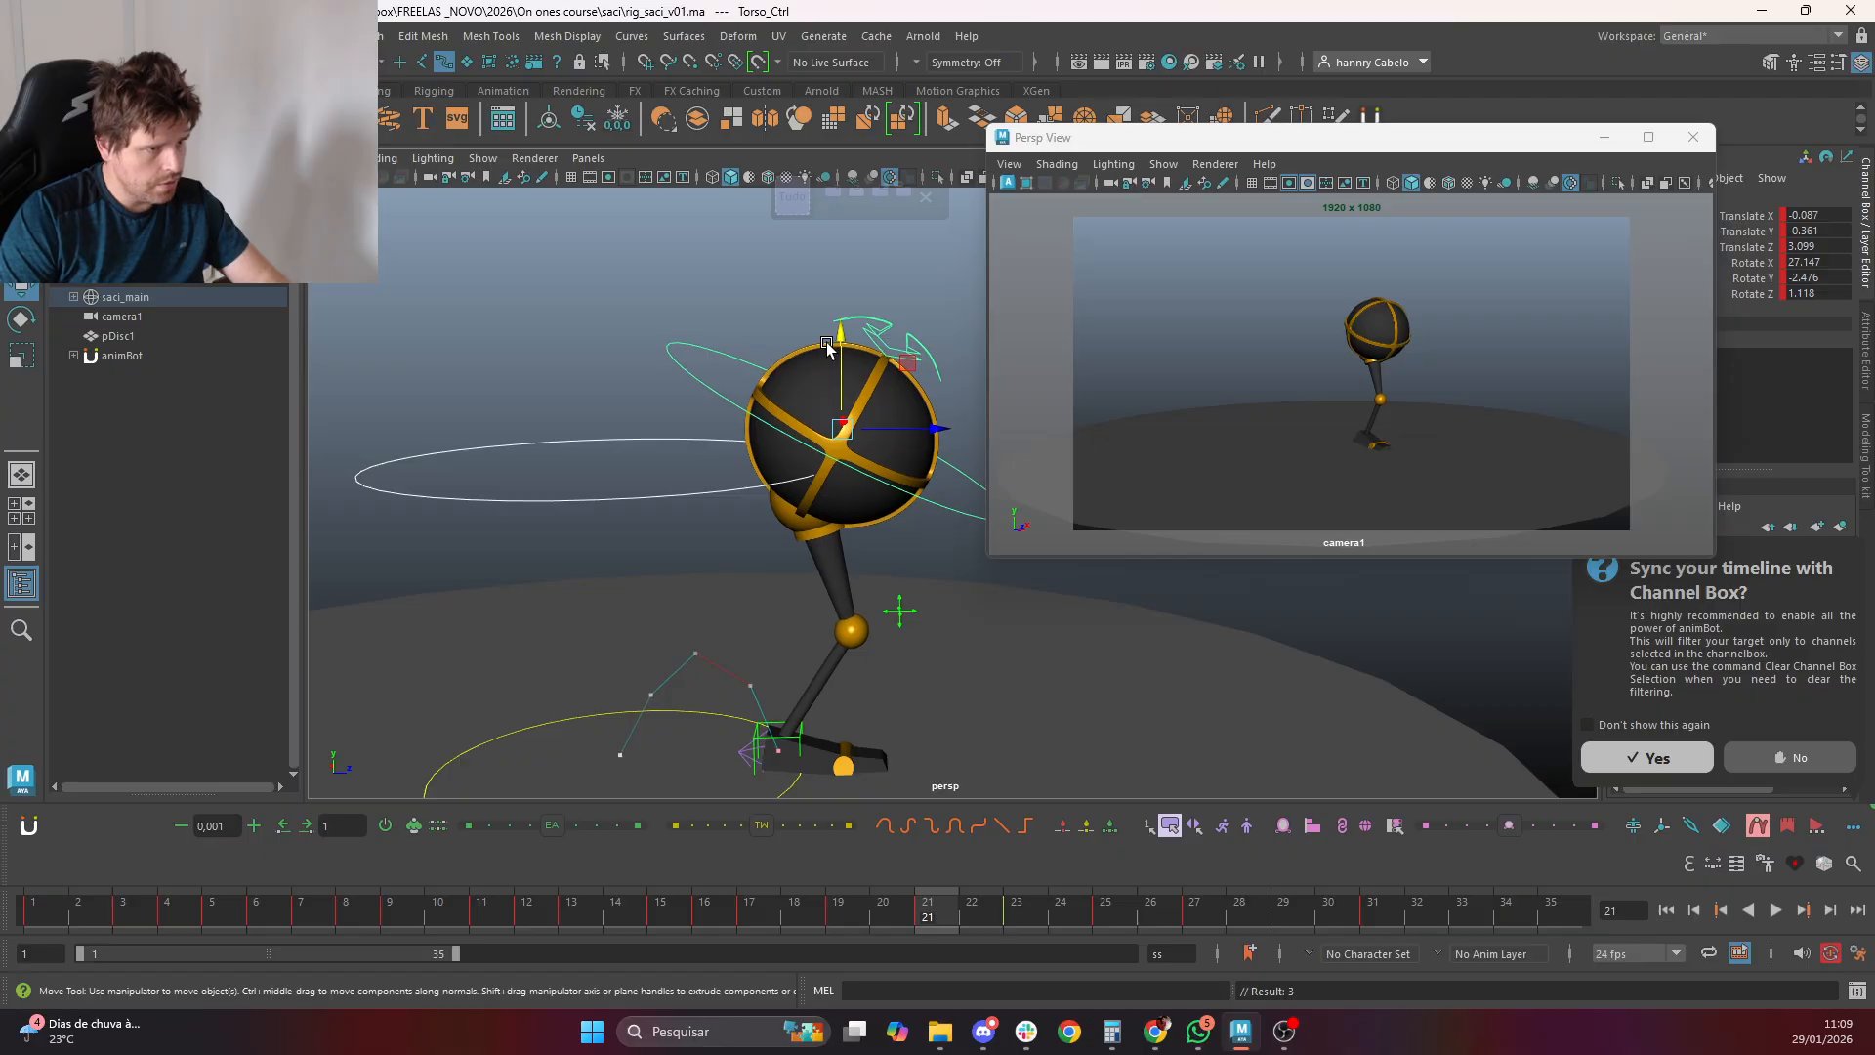
Step through the torso's keyed poses around the landing and back to frame 15, examining its arc
{"action": "key", "text": "."}
{"action": "key", "text": "."}
{"action": "key", "text": "."}
{"action": "key", "text": "."}
{"action": "key", "text": "."}
{"action": "key", "text": "."}
{"action": "key", "text": "."}
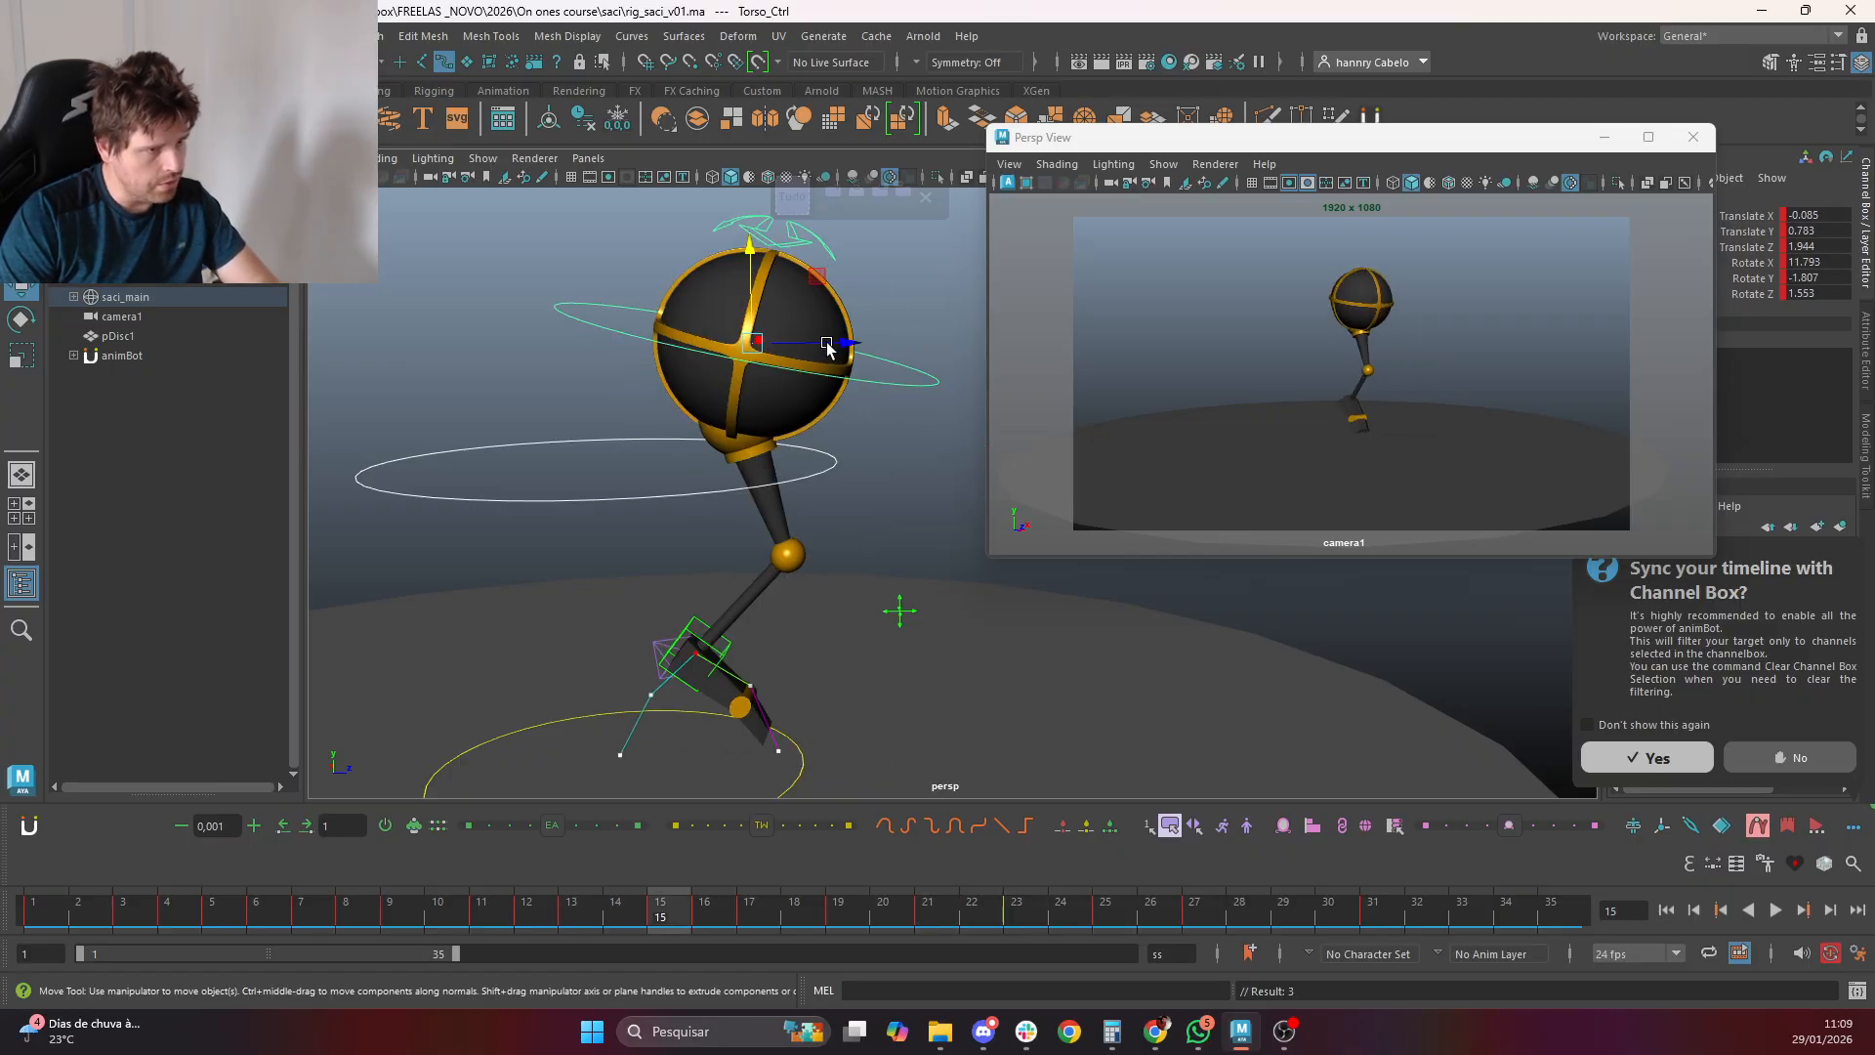
Nudge the torso up at frame 16 to a Translate Y of 0.242, comparing the pose with frame 15
{"action": "key", "text": "."}
{"action": "key", "text": "alt+Up"}
{"action": "key", "text": "alt+Up"}
{"action": "key", "text": "alt+Up"}
{"action": "key", "text": "alt+Up"}
{"action": "key", "text": "alt+Up"}
{"action": "key", "text": "alt+Up"}
{"action": "key", "text": "alt+Up"}
{"action": "key", "text": "alt+Up"}
{"action": "key", "text": "alt+Up"}
{"action": "key", "text": "alt+Up"}
{"action": "key", "text": "alt+Up"}
{"action": "key", "text": "alt+Up"}
{"action": "key", "text": "alt+Up"}
{"action": "key", "text": "alt+Up"}
{"action": "key", "text": "alt+Up"}
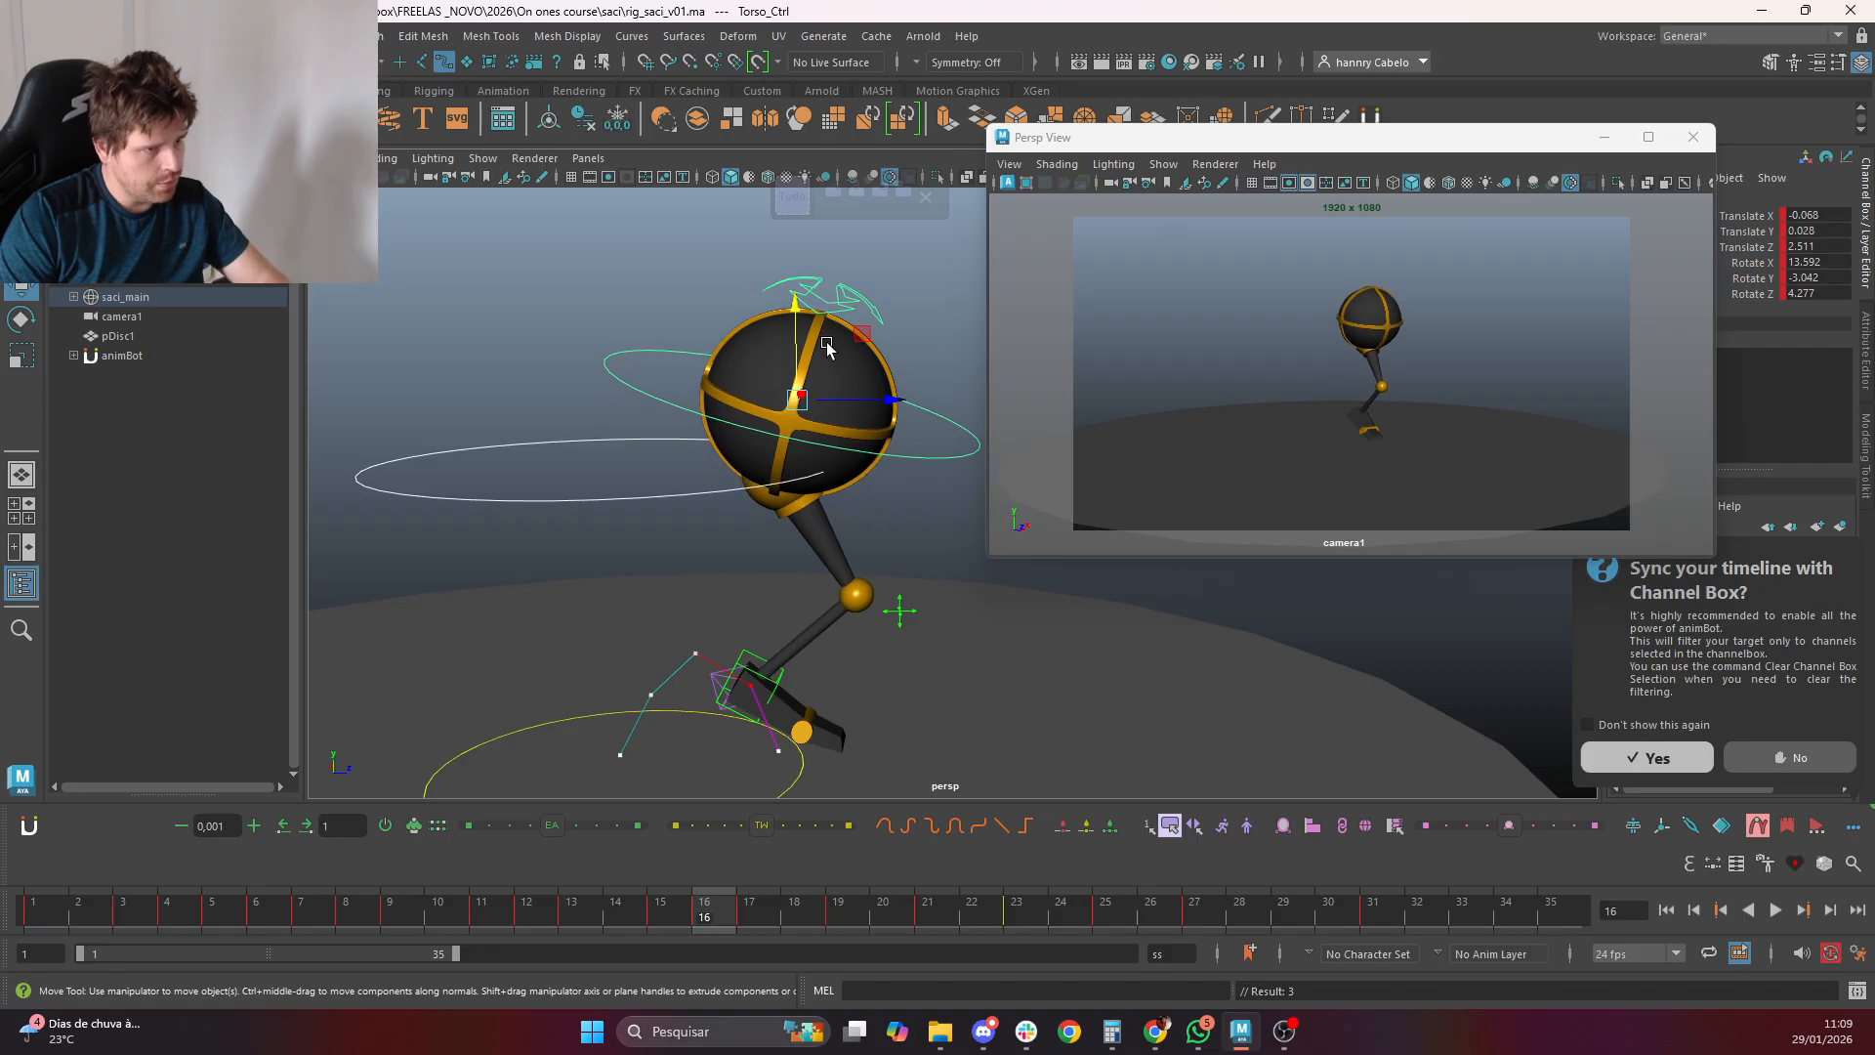
{"action": "key", "text": "alt+Up"}
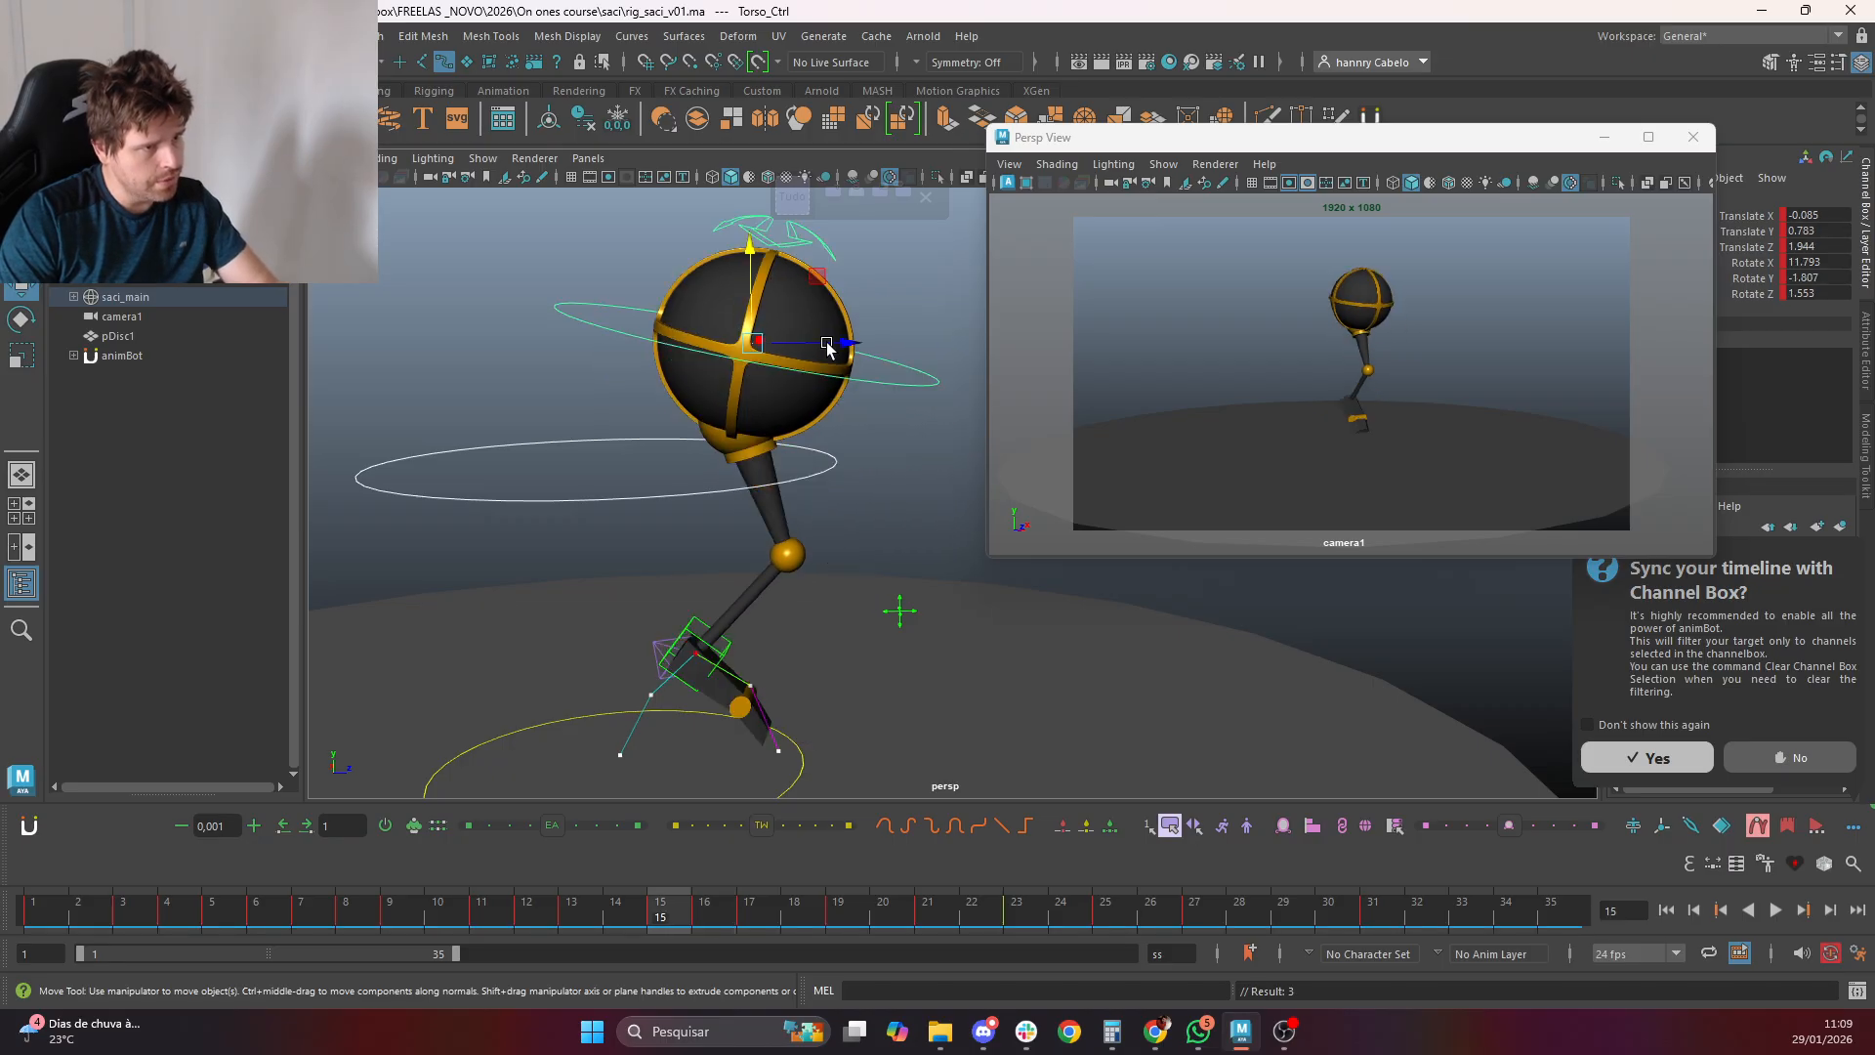
{"action": "key", "text": "."}
{"action": "key", "text": "."}
{"action": "key", "text": "alt+Up"}
{"action": "key", "text": "alt+Up"}
{"action": "key", "text": "alt+Up"}
{"action": "key", "text": "alt+Up"}
{"action": "key", "text": "alt+Up"}
{"action": "key", "text": "alt+Up"}
{"action": "key", "text": "alt+Up"}
{"action": "key", "text": "alt+Up"}
{"action": "key", "text": "alt+Up"}
{"action": "key", "text": "alt+Up"}
{"action": "key", "text": "alt+Up"}
{"action": "key", "text": "alt+Up"}
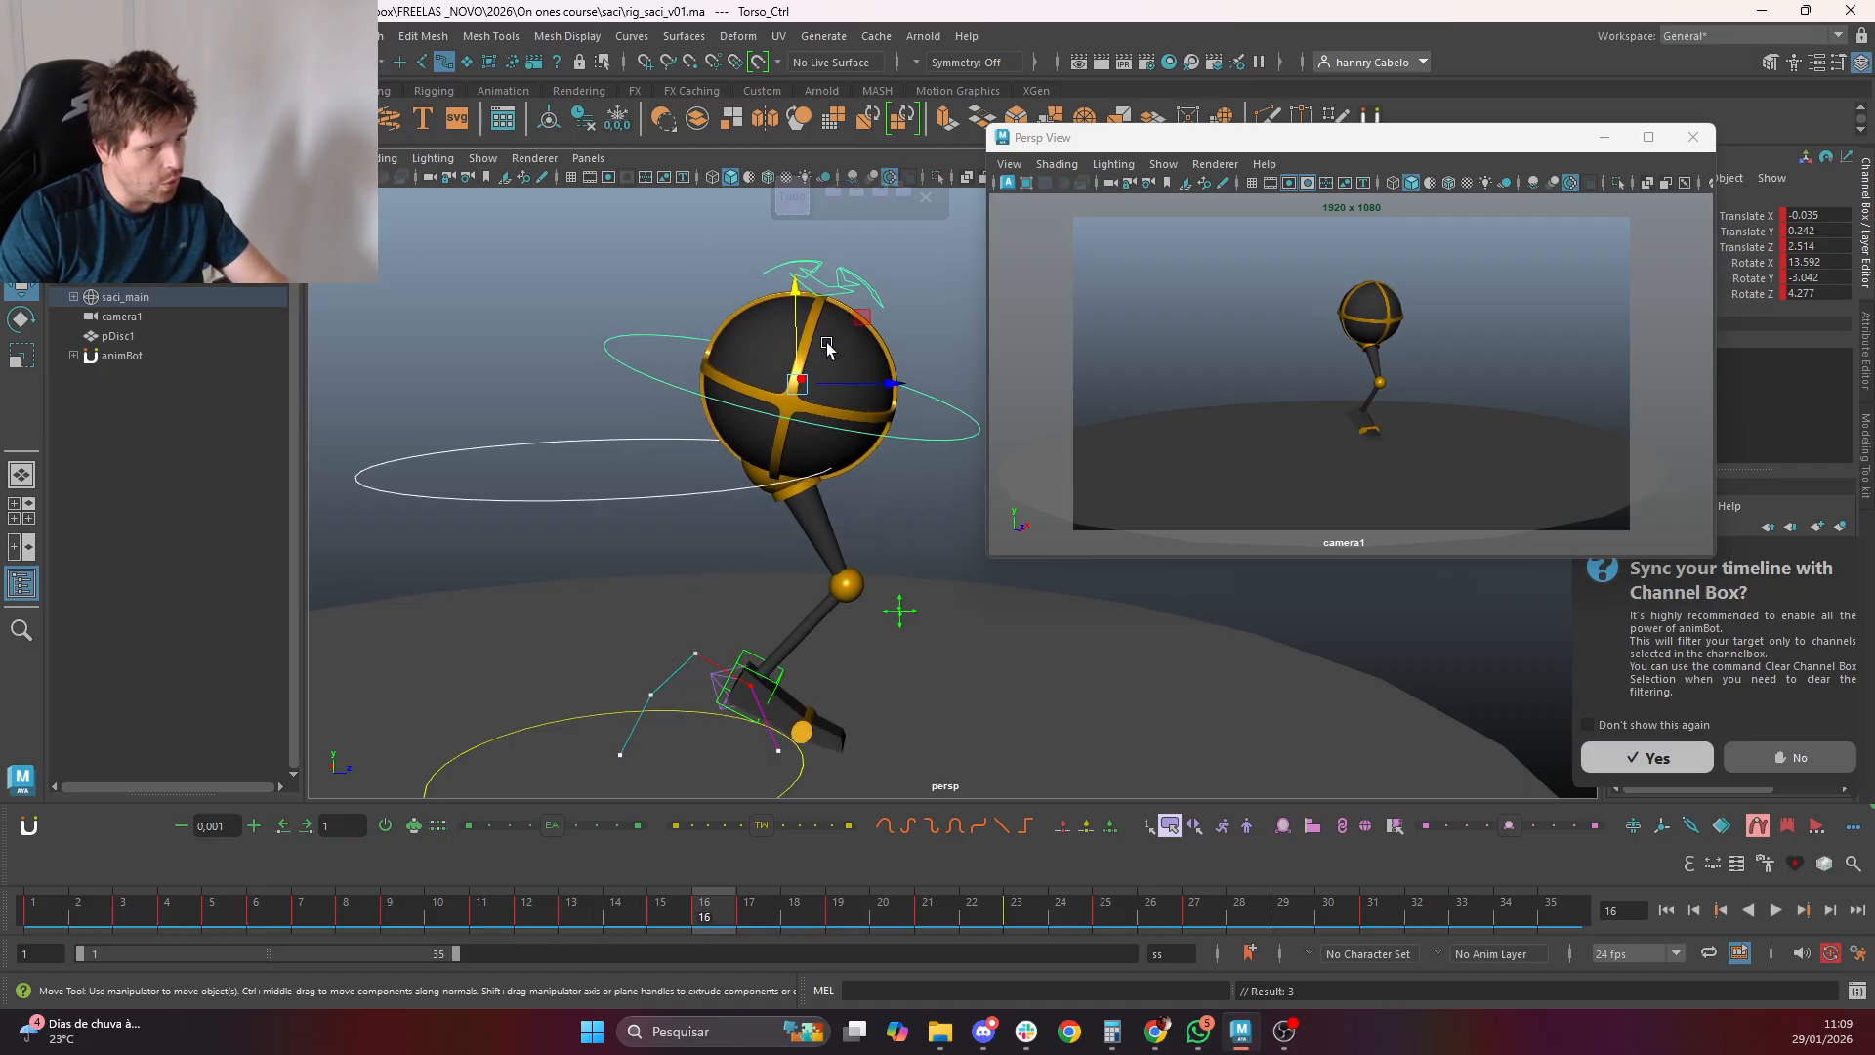
Check the torso's poses after the landing and nudge frame 21 up to a Translate Y of -0.349
{"action": "key", "text": "."}
{"action": "key", "text": "."}
{"action": "key", "text": "."}
{"action": "key", "text": "."}
{"action": "key", "text": "."}
{"action": "key", "text": "."}
{"action": "key", "text": "."}
{"action": "key", "text": "."}
{"action": "key", "text": "."}
{"action": "key", "text": "."}
{"action": "key", "text": "."}
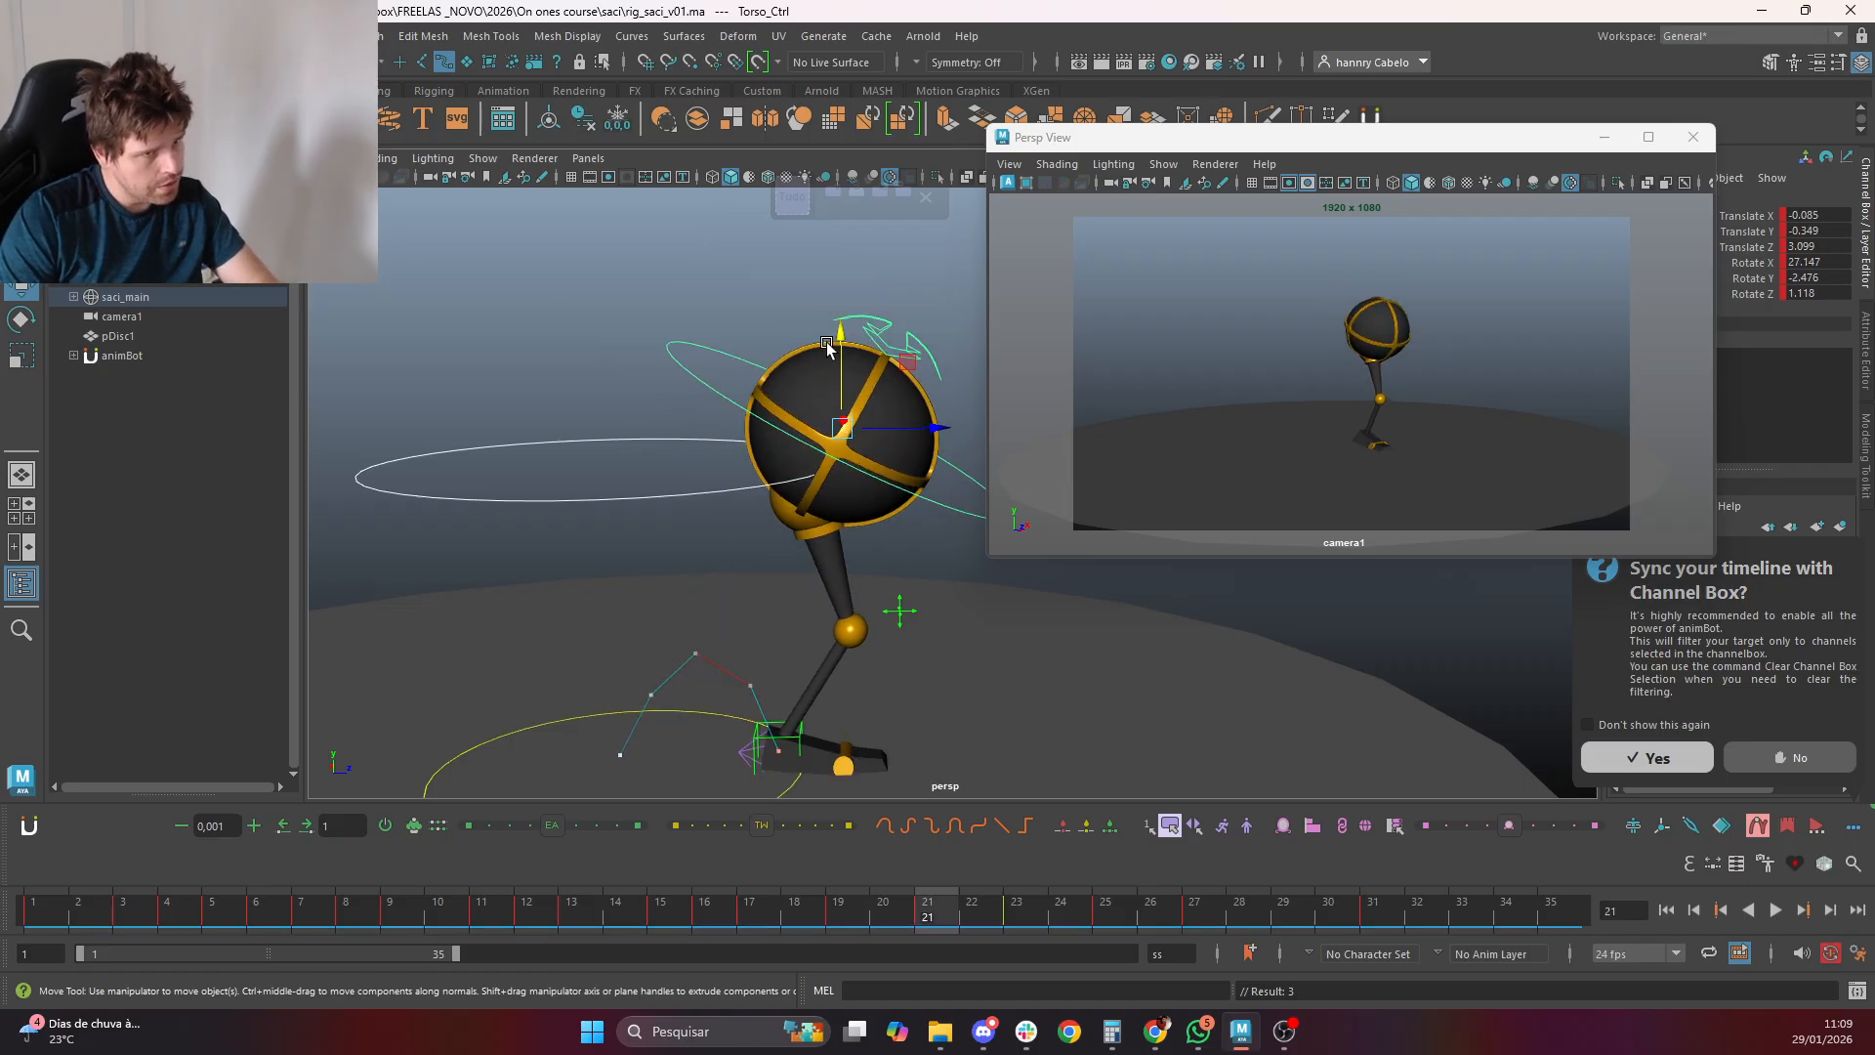
Step through the torso's keys across the whole hop, examining the spacing between the crouch at frame 7 and the landing at frame 19
{"action": "key", "text": "."}
{"action": "key", "text": "."}
{"action": "key", "text": "."}
{"action": "key", "text": "."}
{"action": "key", "text": "."}
{"action": "key", "text": "."}
{"action": "key", "text": "."}
{"action": "key", "text": "."}
{"action": "key", "text": "."}
{"action": "key", "text": "."}
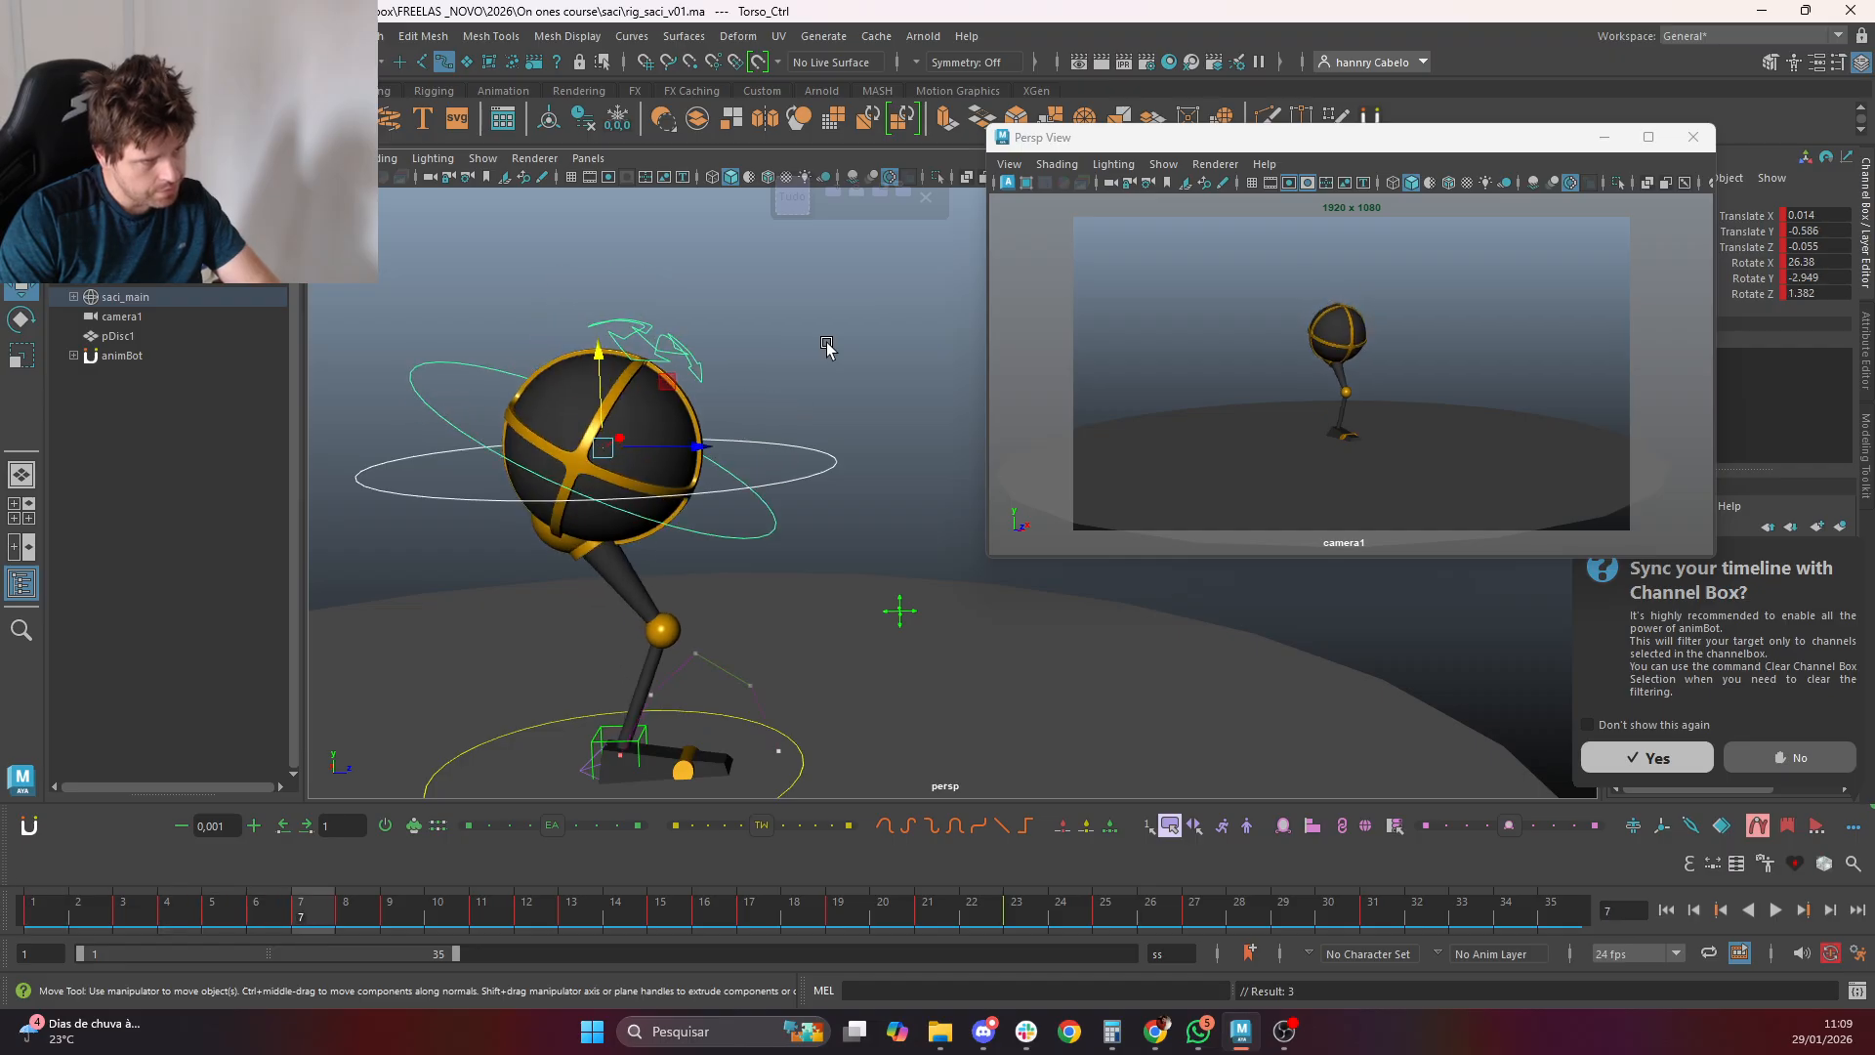
{"action": "key", "text": "."}
{"action": "key", "text": "."}
{"action": "key", "text": "."}
{"action": "key", "text": "."}
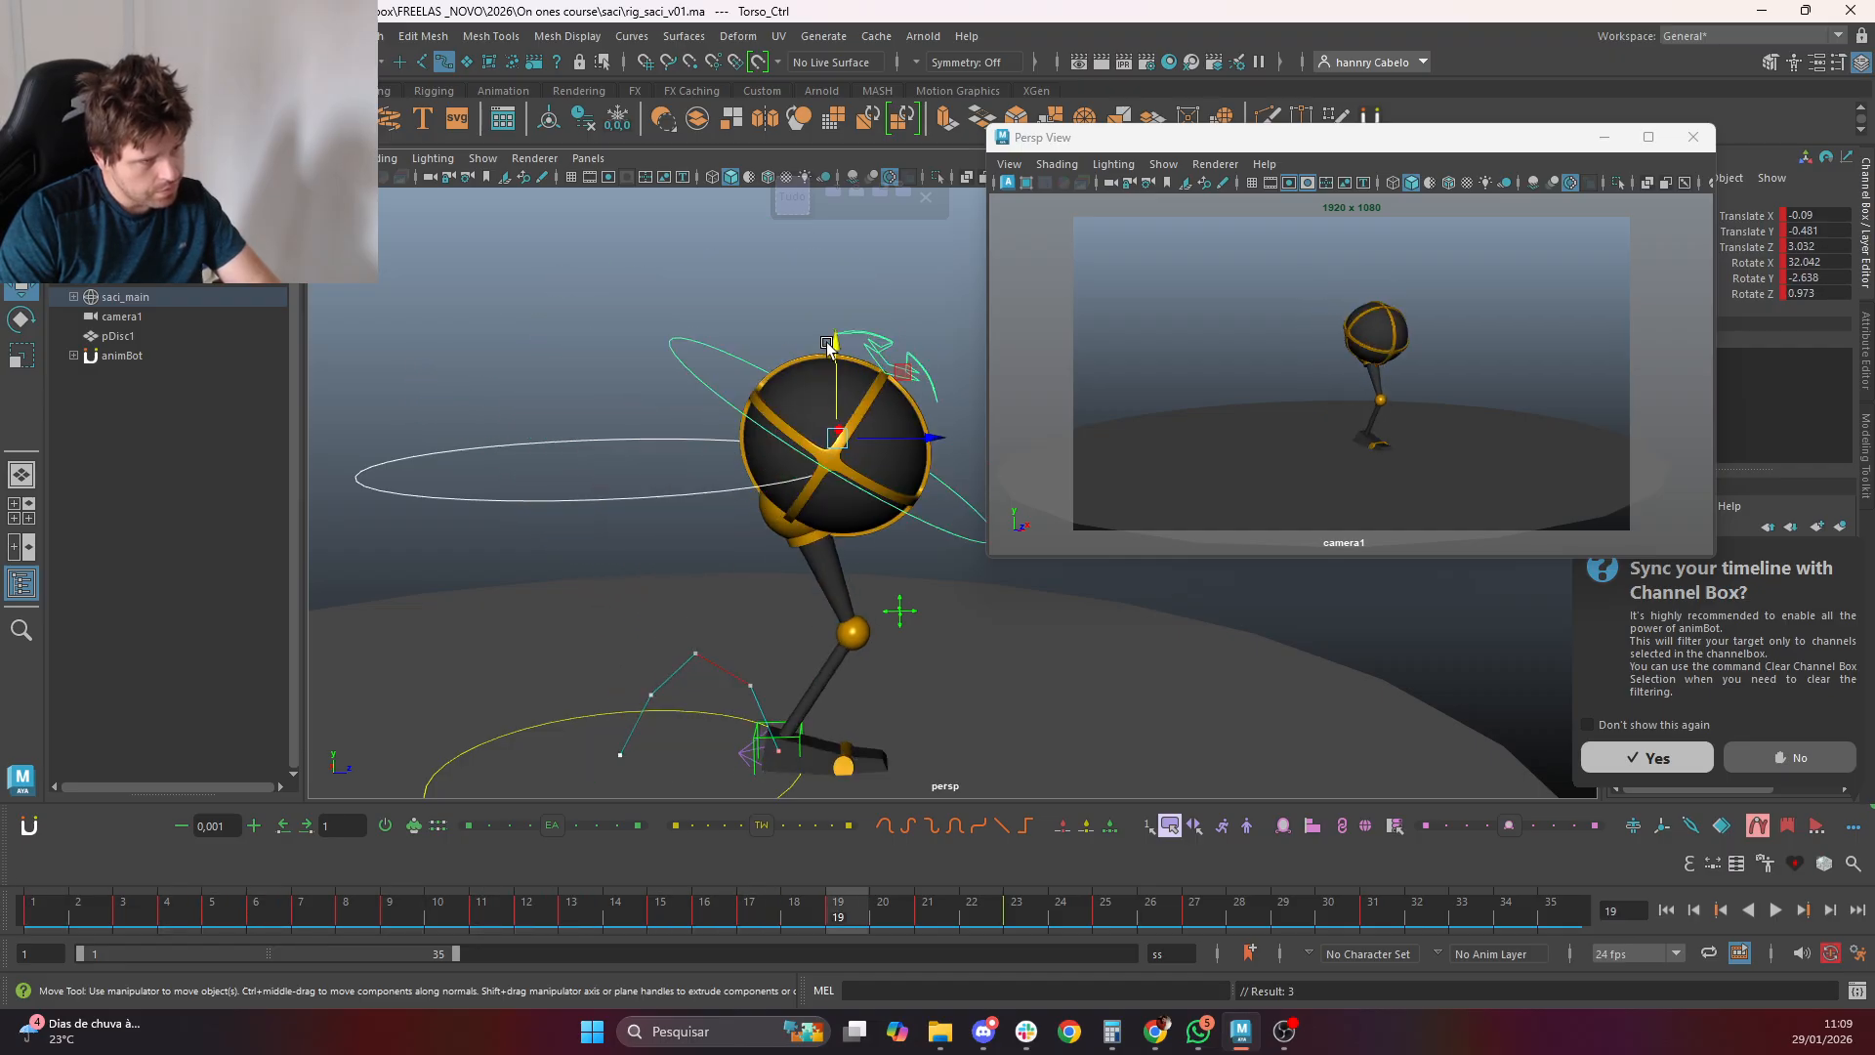
Playblast the camera view to the movie file onfire_rig_saci_v17 and review the playback
{"action": "left_click", "coordinate": [1324, 441]}
{"action": "right_click", "coordinate": [1057, 914]}
{"action": "left_click", "coordinate": [1255, 902]}
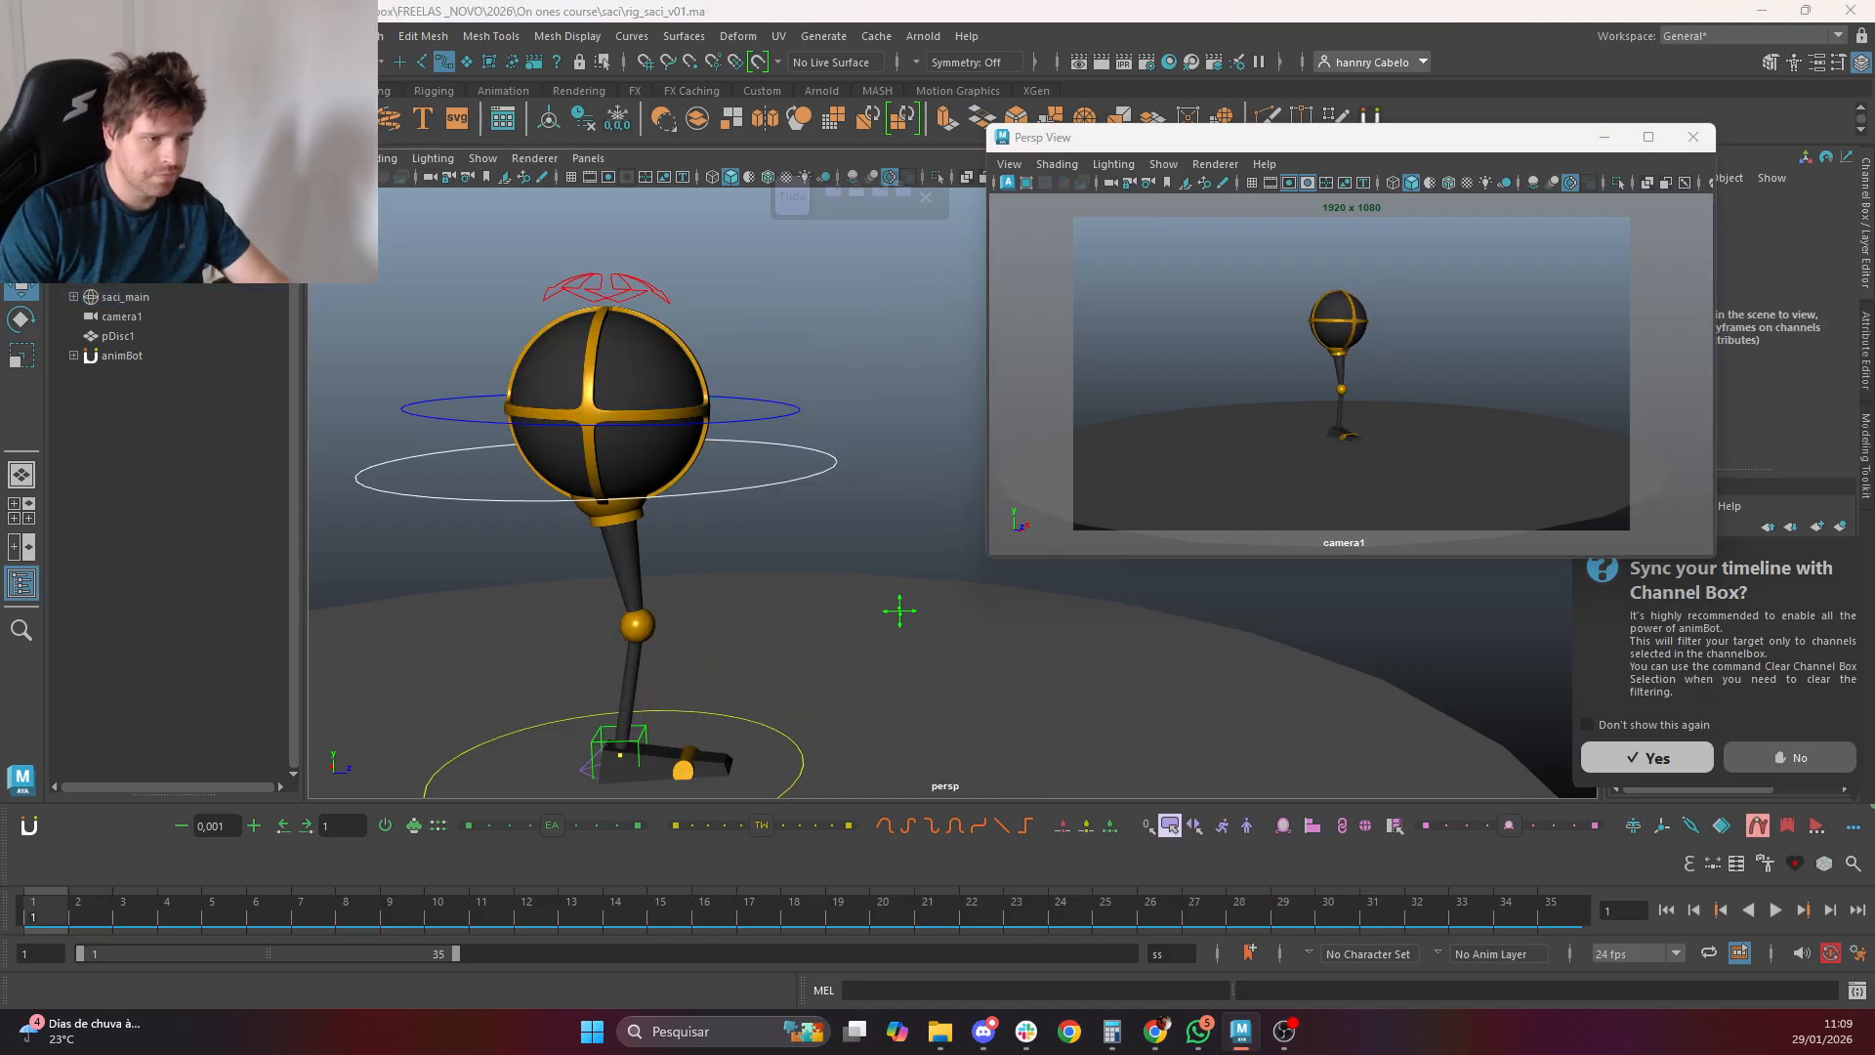
{"action": "scroll", "coordinate": [700, 529], "scroll_direction": "down", "scroll_amount": 3}
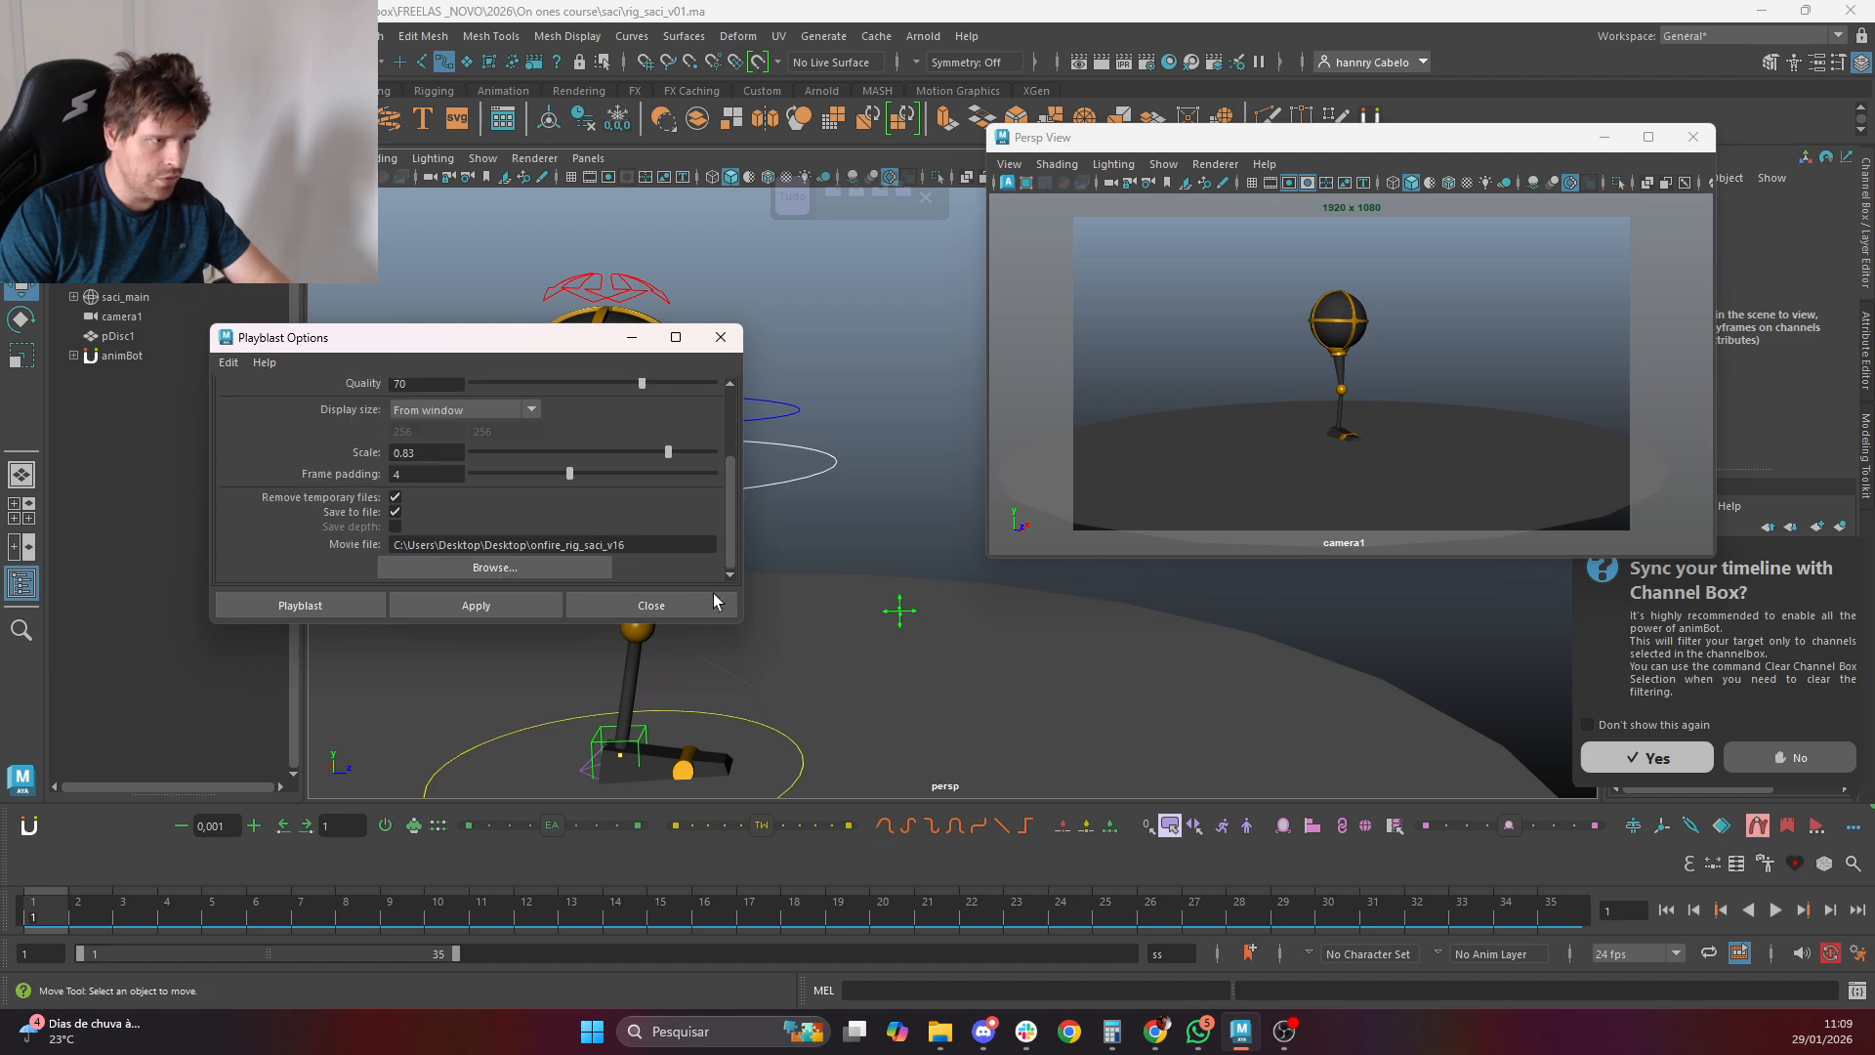
{"action": "left_click_drag", "start_coordinate": [621, 544], "coordinate": [735, 565]}
{"action": "type", "text": "7"}
{"action": "left_click", "coordinate": [1050, 519]}
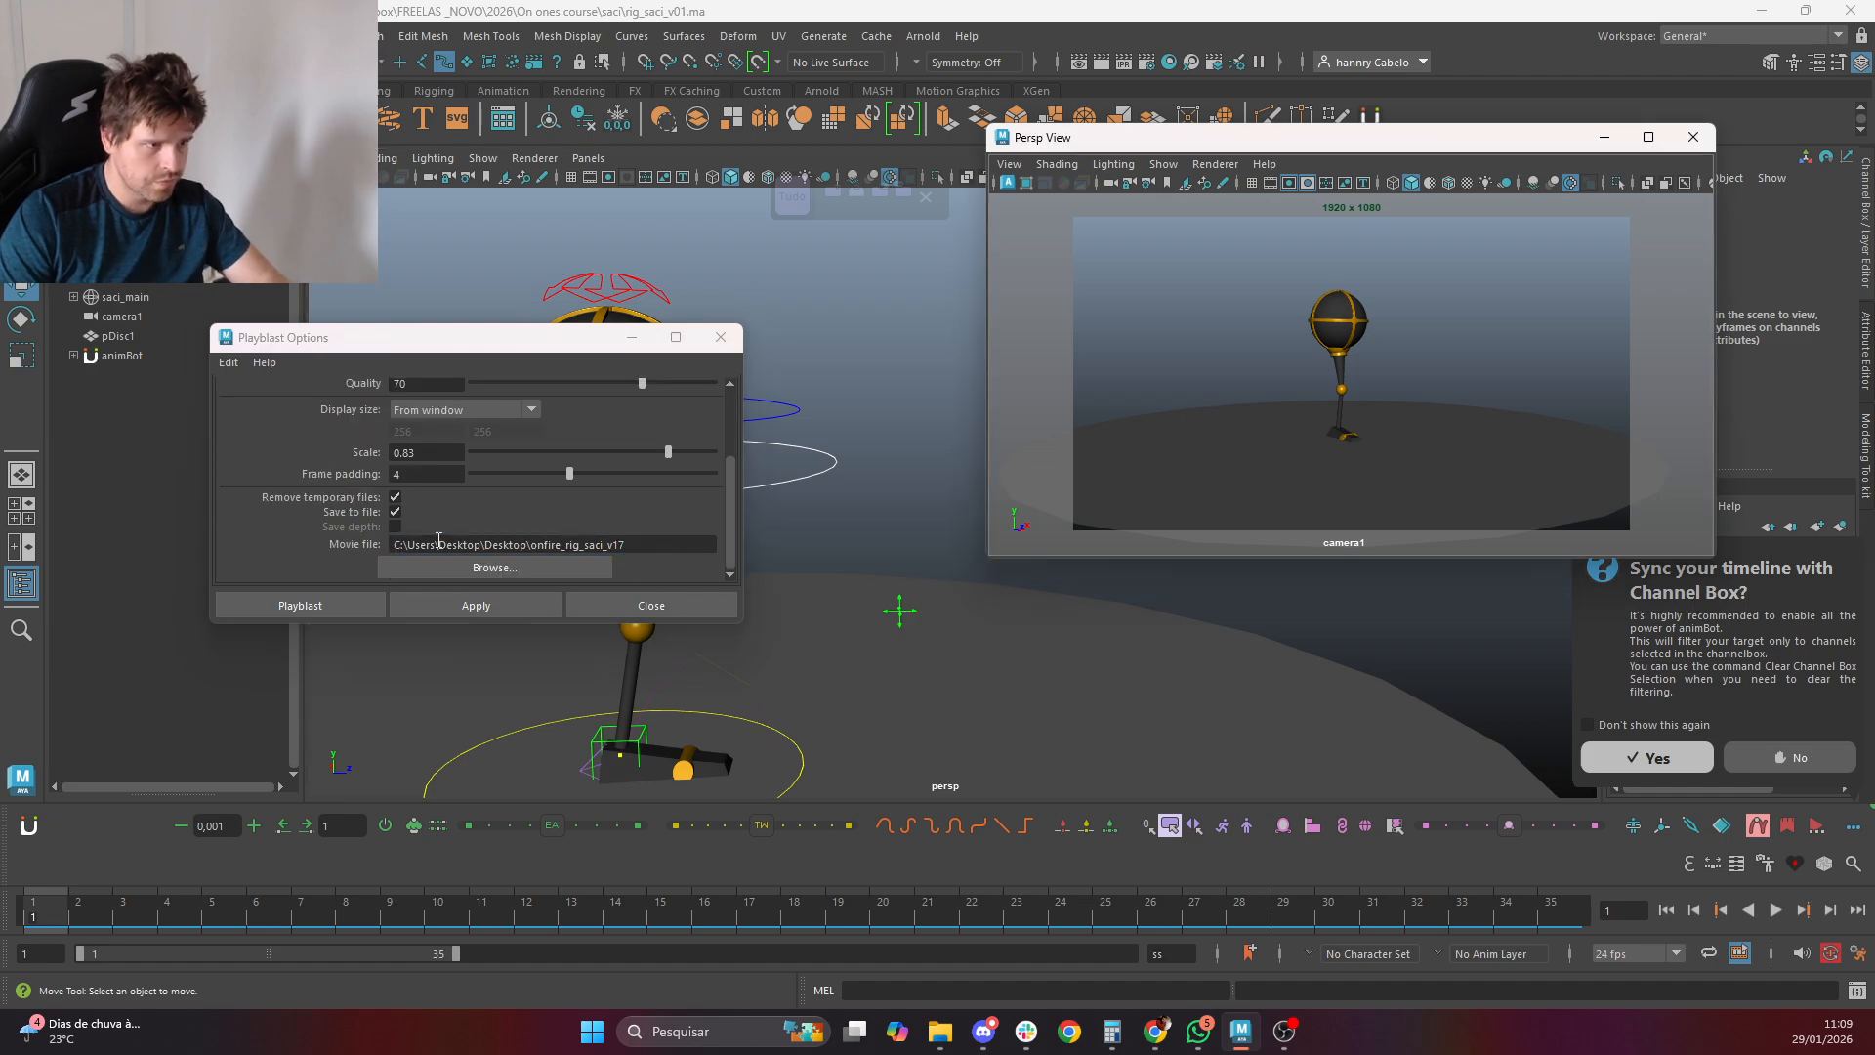
{"action": "left_click", "coordinate": [318, 603]}
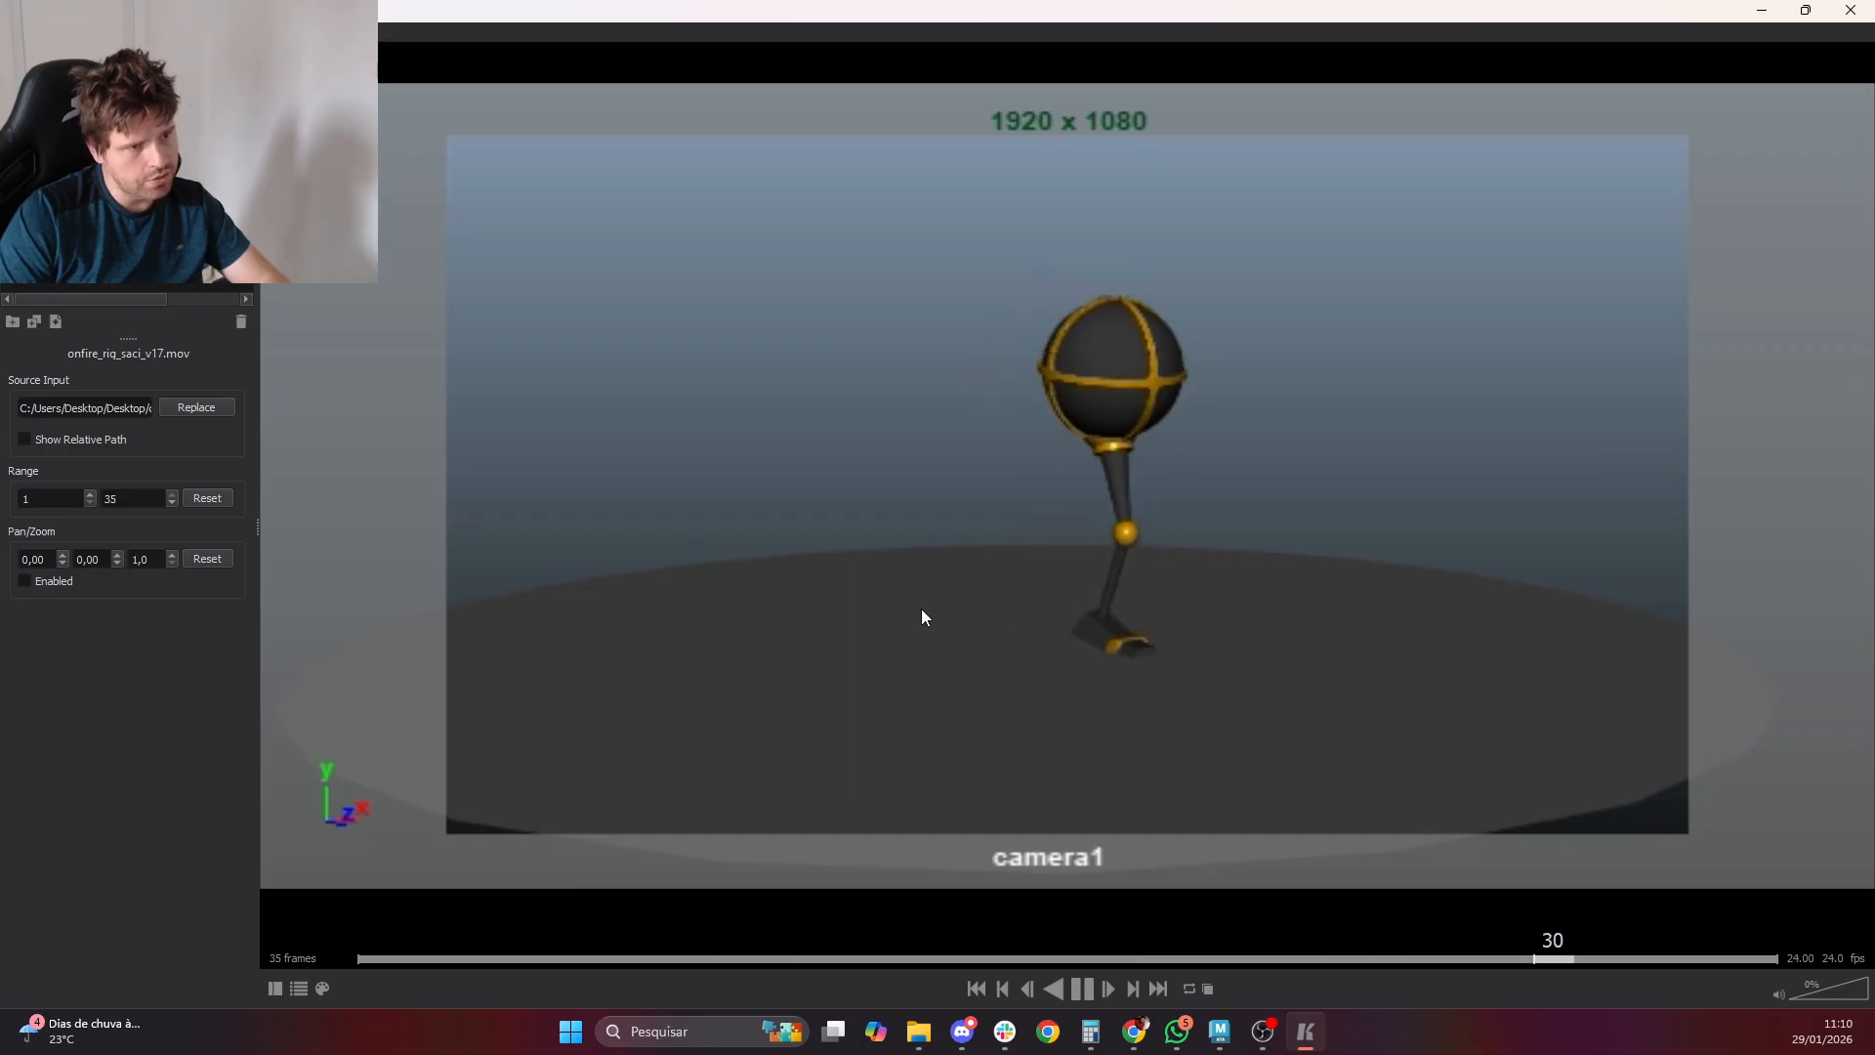
{"action": "left_click", "coordinate": [1850, 9]}
Select all the rig's controls and set their keys on frames 1 to 32 to auto tangents
{"action": "scroll", "coordinate": [806, 623], "scroll_direction": "down", "scroll_amount": 3}
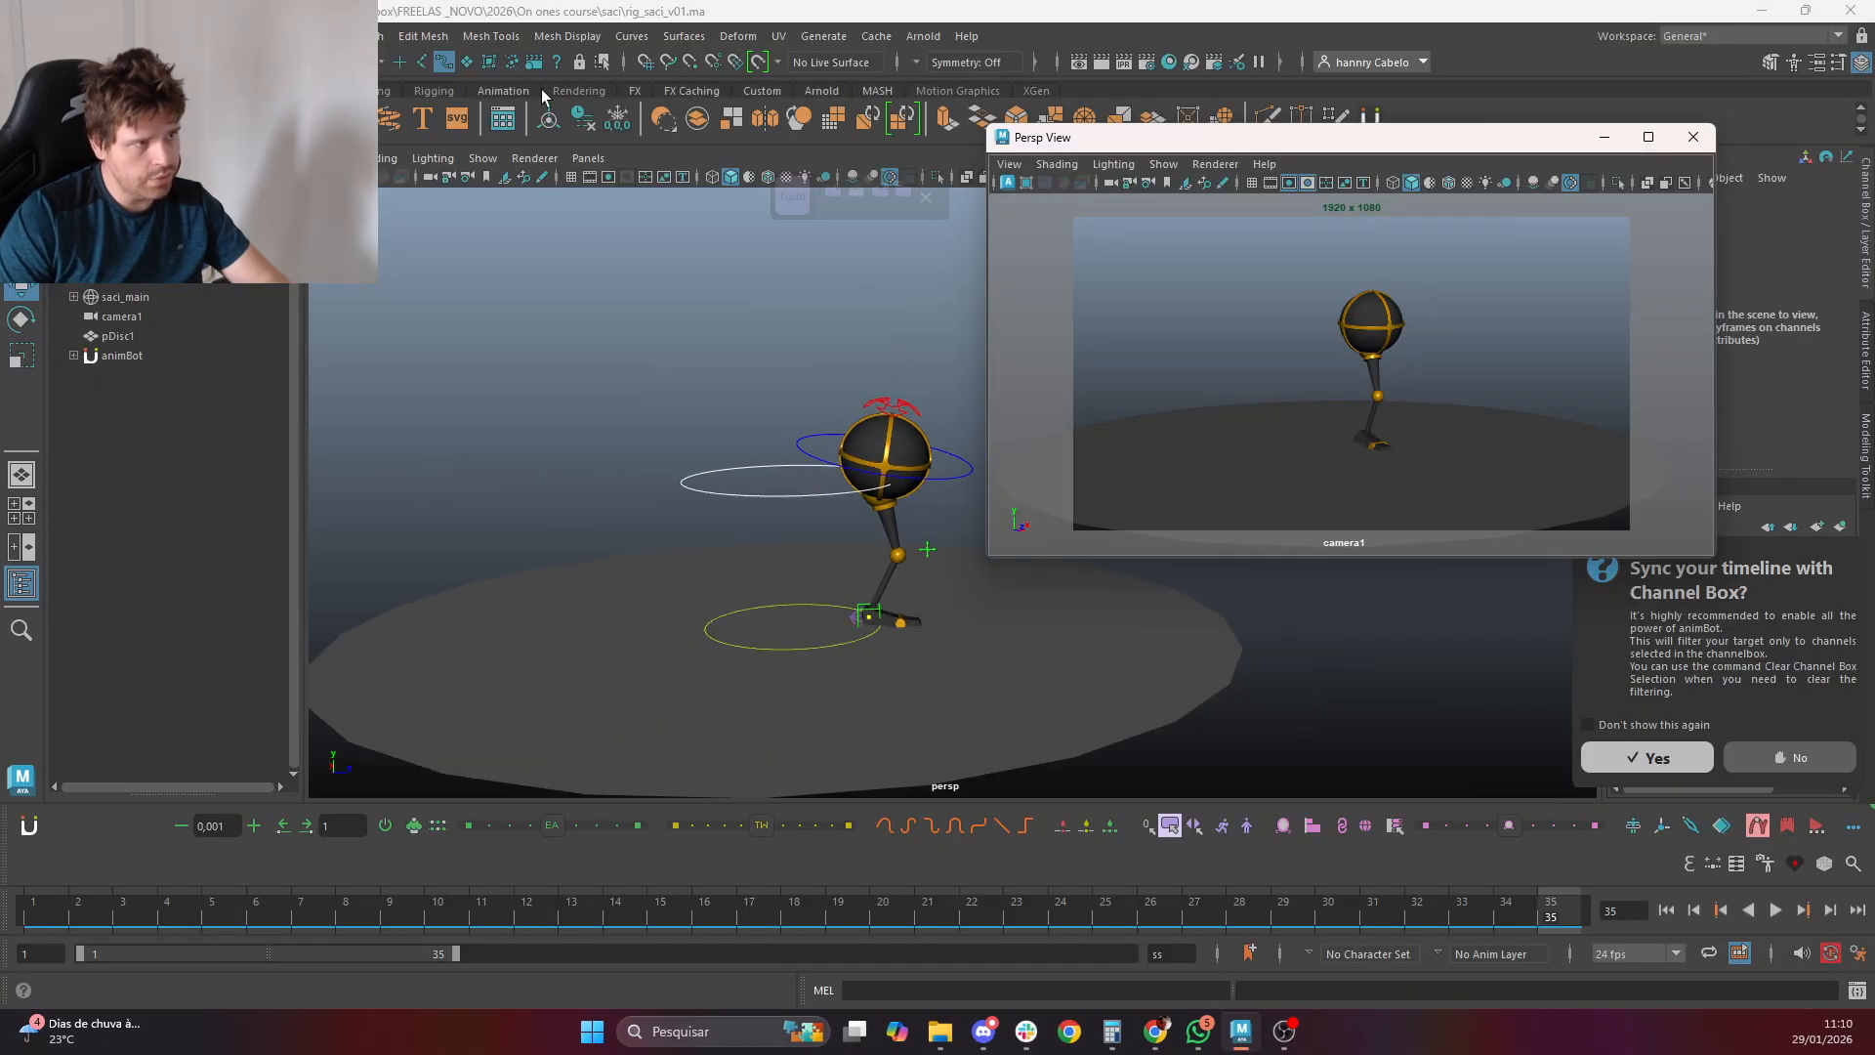
{"action": "left_click_drag", "start_coordinate": [970, 697], "coordinate": [458, 625]}
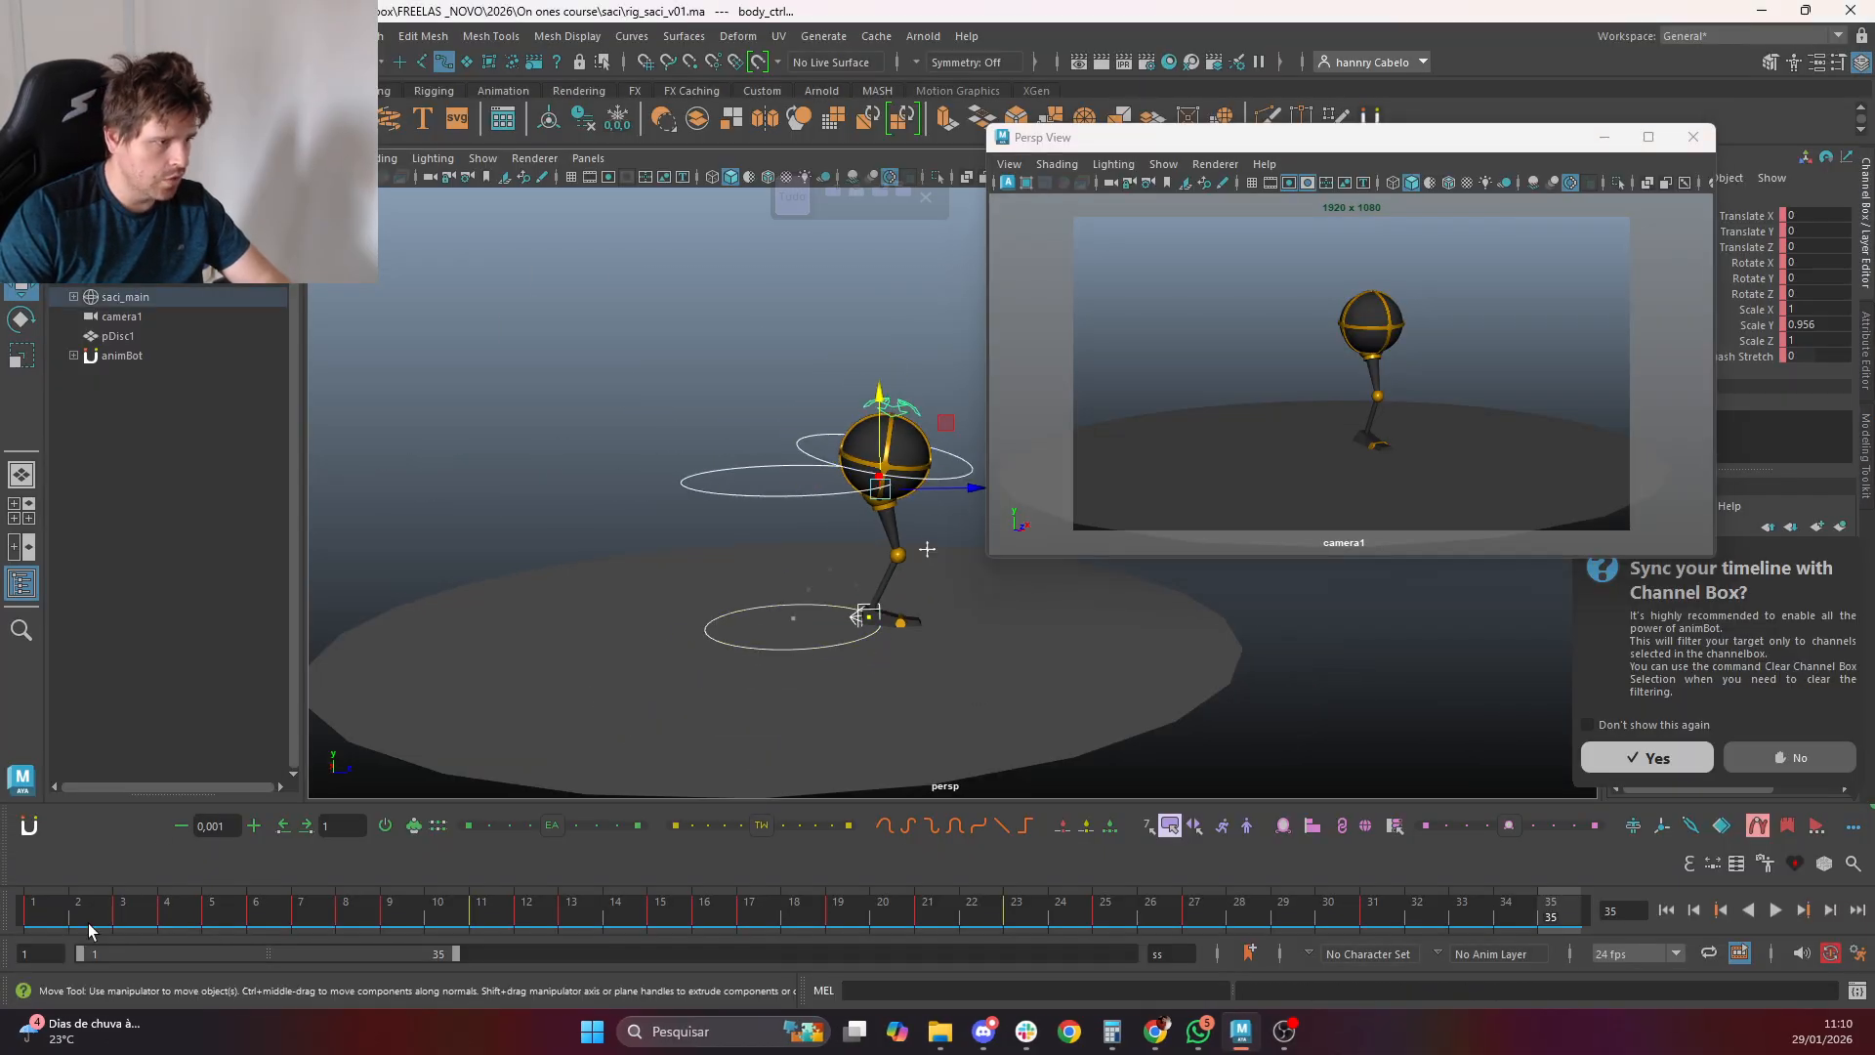
{"action": "left_click_drag", "start_coordinate": [89, 929], "coordinate": [1582, 927], "text": "shift"}
{"action": "left_click", "coordinate": [1334, 913]}
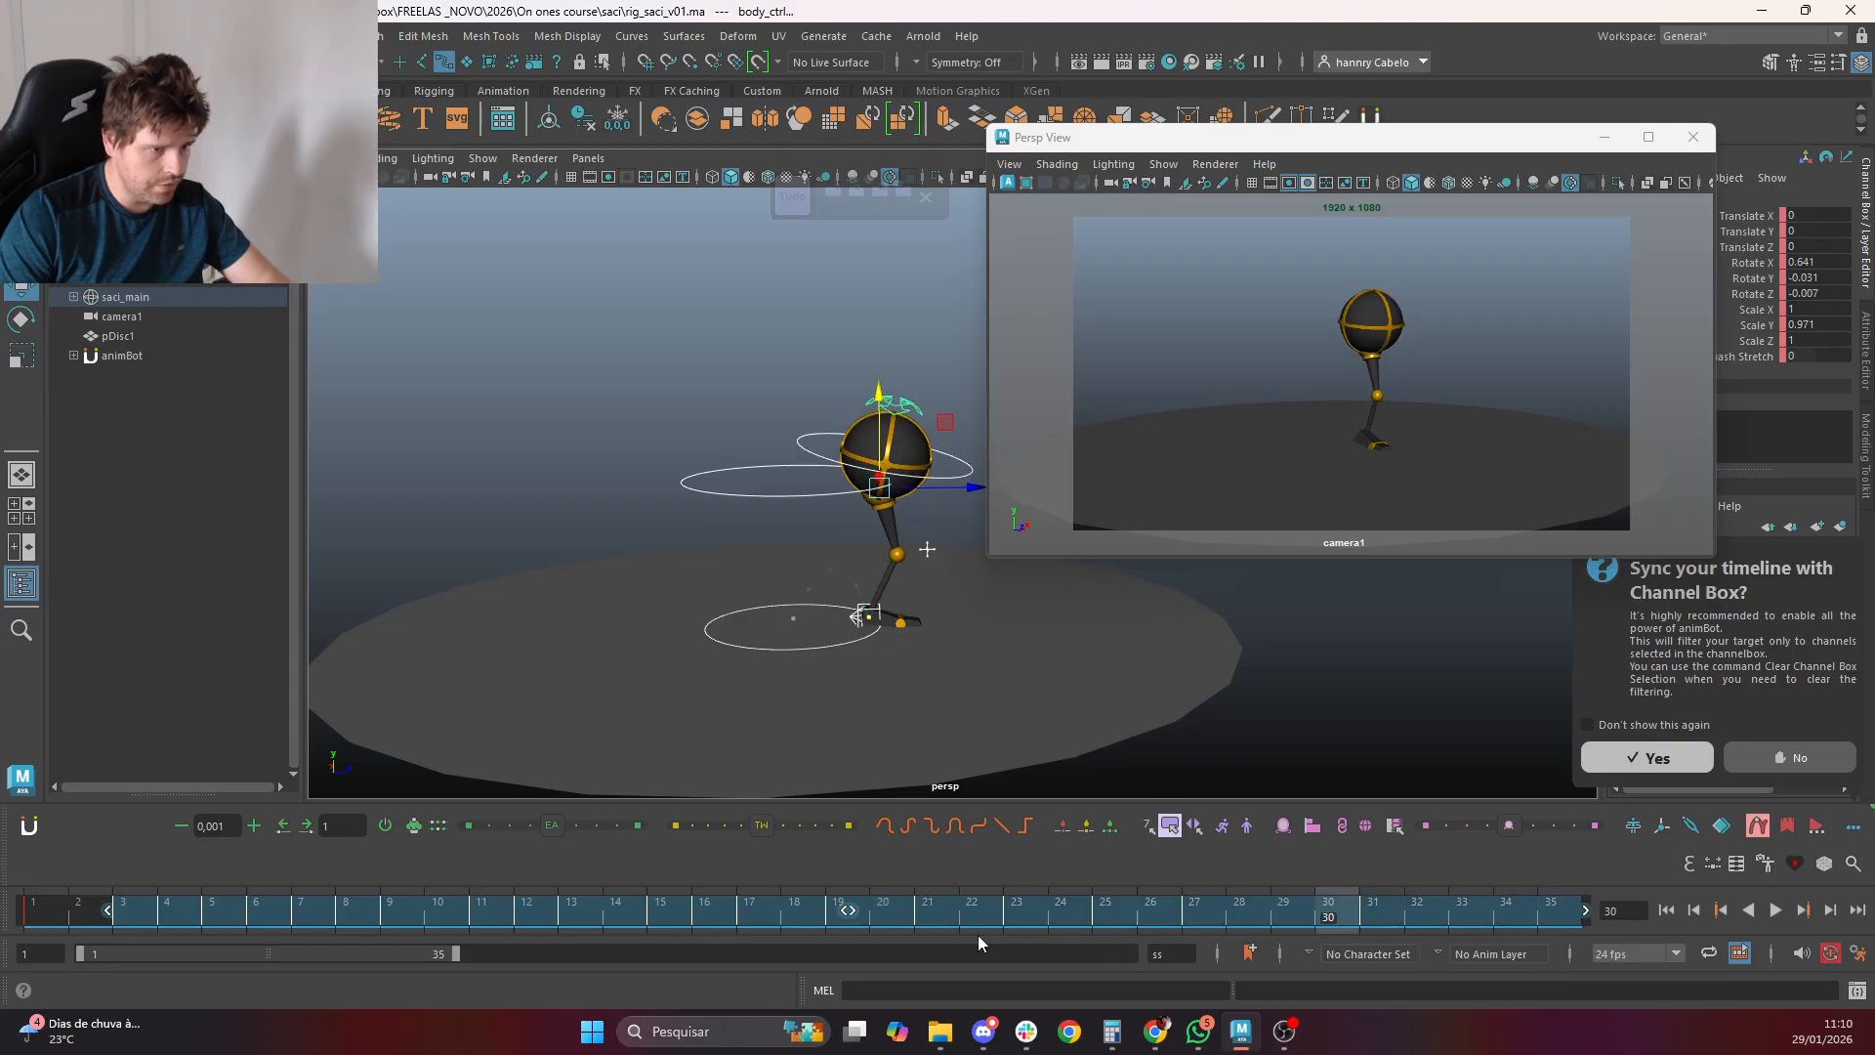
{"action": "left_click", "coordinate": [1549, 918]}
{"action": "left_click_drag", "start_coordinate": [46, 911], "coordinate": [1416, 913], "text": "shift"}
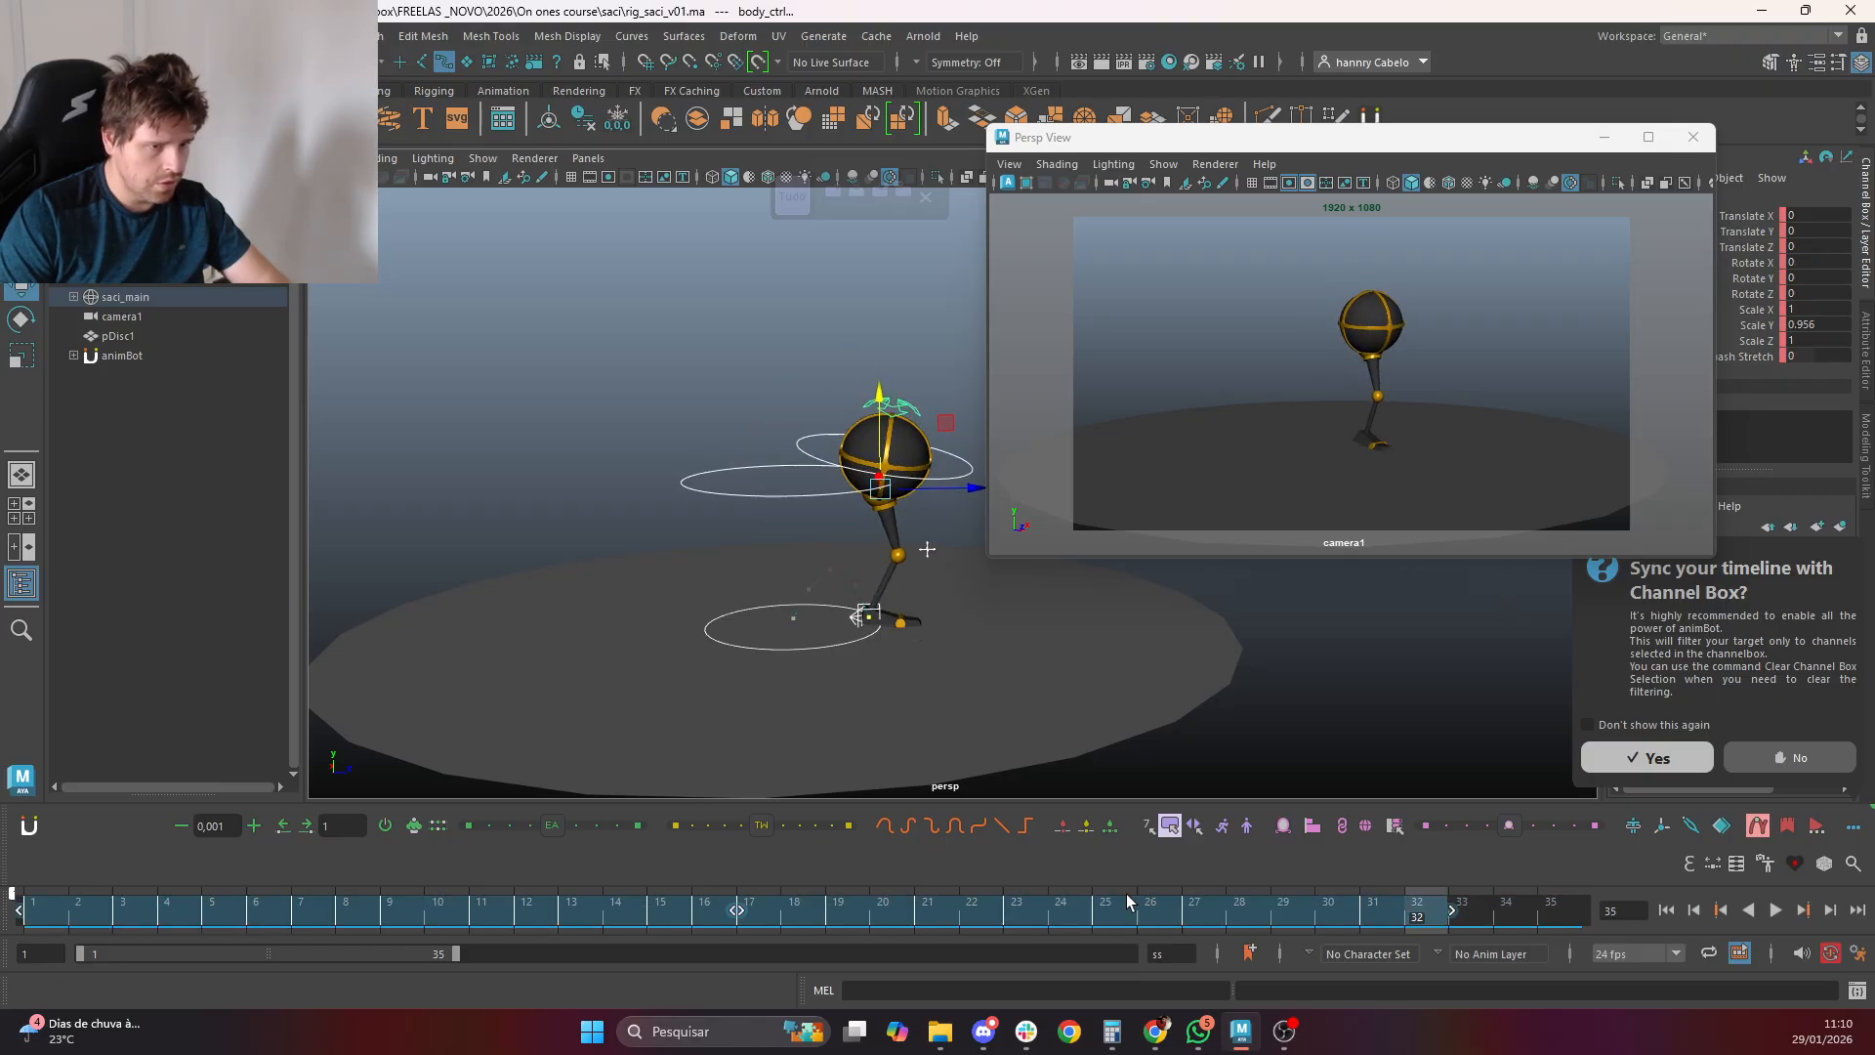
{"action": "right_click", "coordinate": [1047, 911]}
{"action": "mouse_move", "coordinate": [1125, 639]}
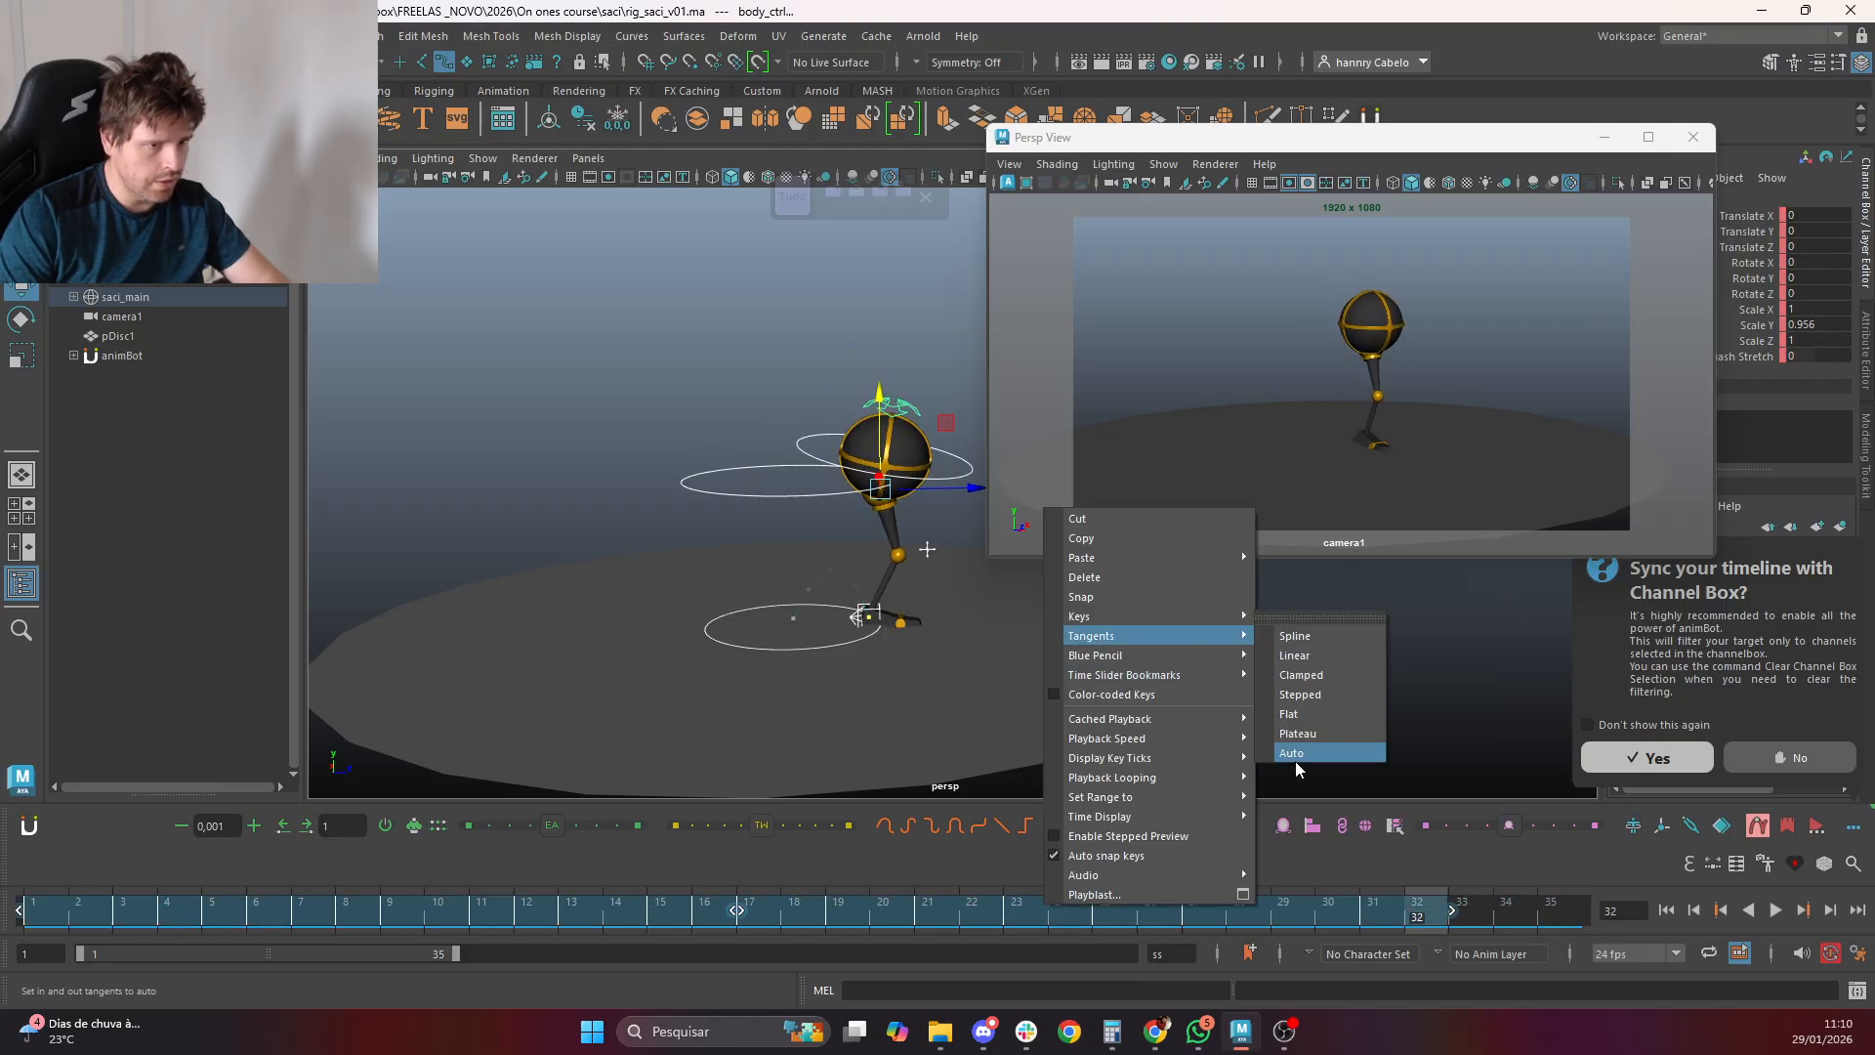
{"action": "left_click", "coordinate": [1297, 761]}
Playblast the smoothed animation to onfire_rig_saci_v18, review the playback and switch to the desktop
{"action": "left_click", "coordinate": [1344, 462]}
{"action": "right_click", "coordinate": [1147, 922]}
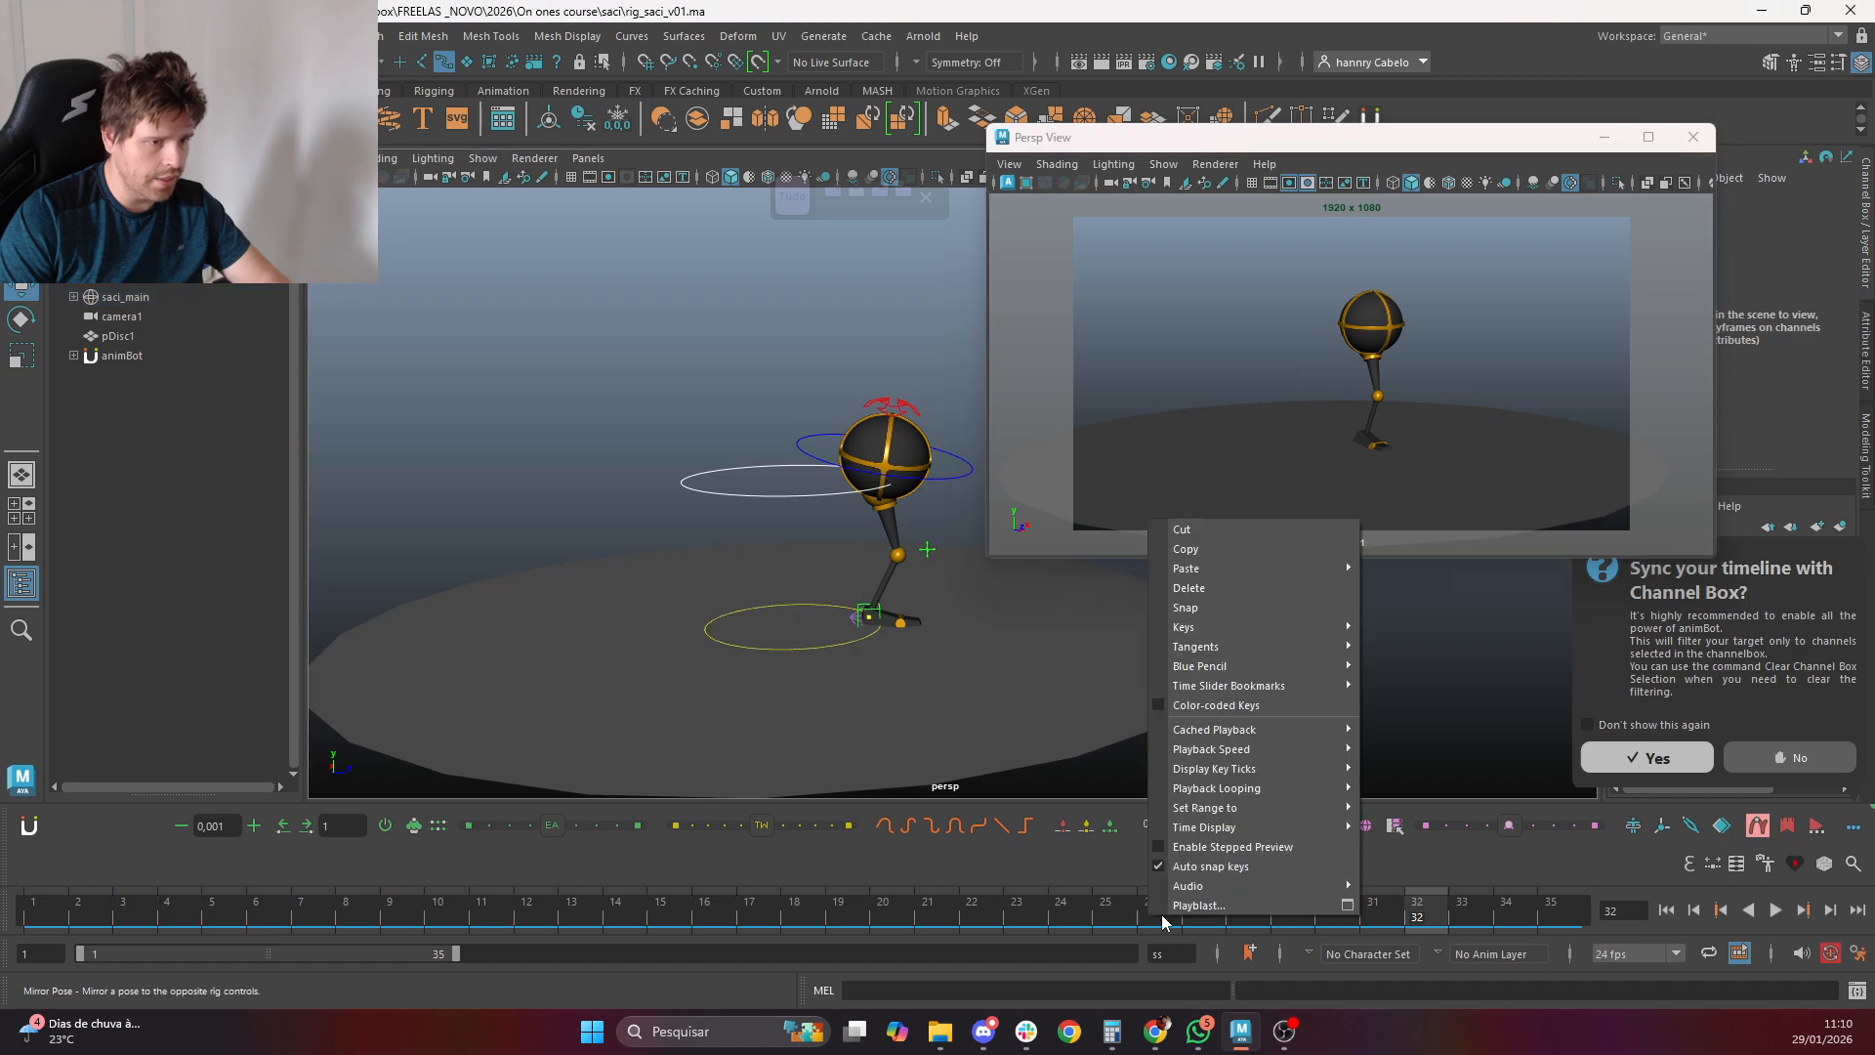
{"action": "left_click", "coordinate": [1349, 906]}
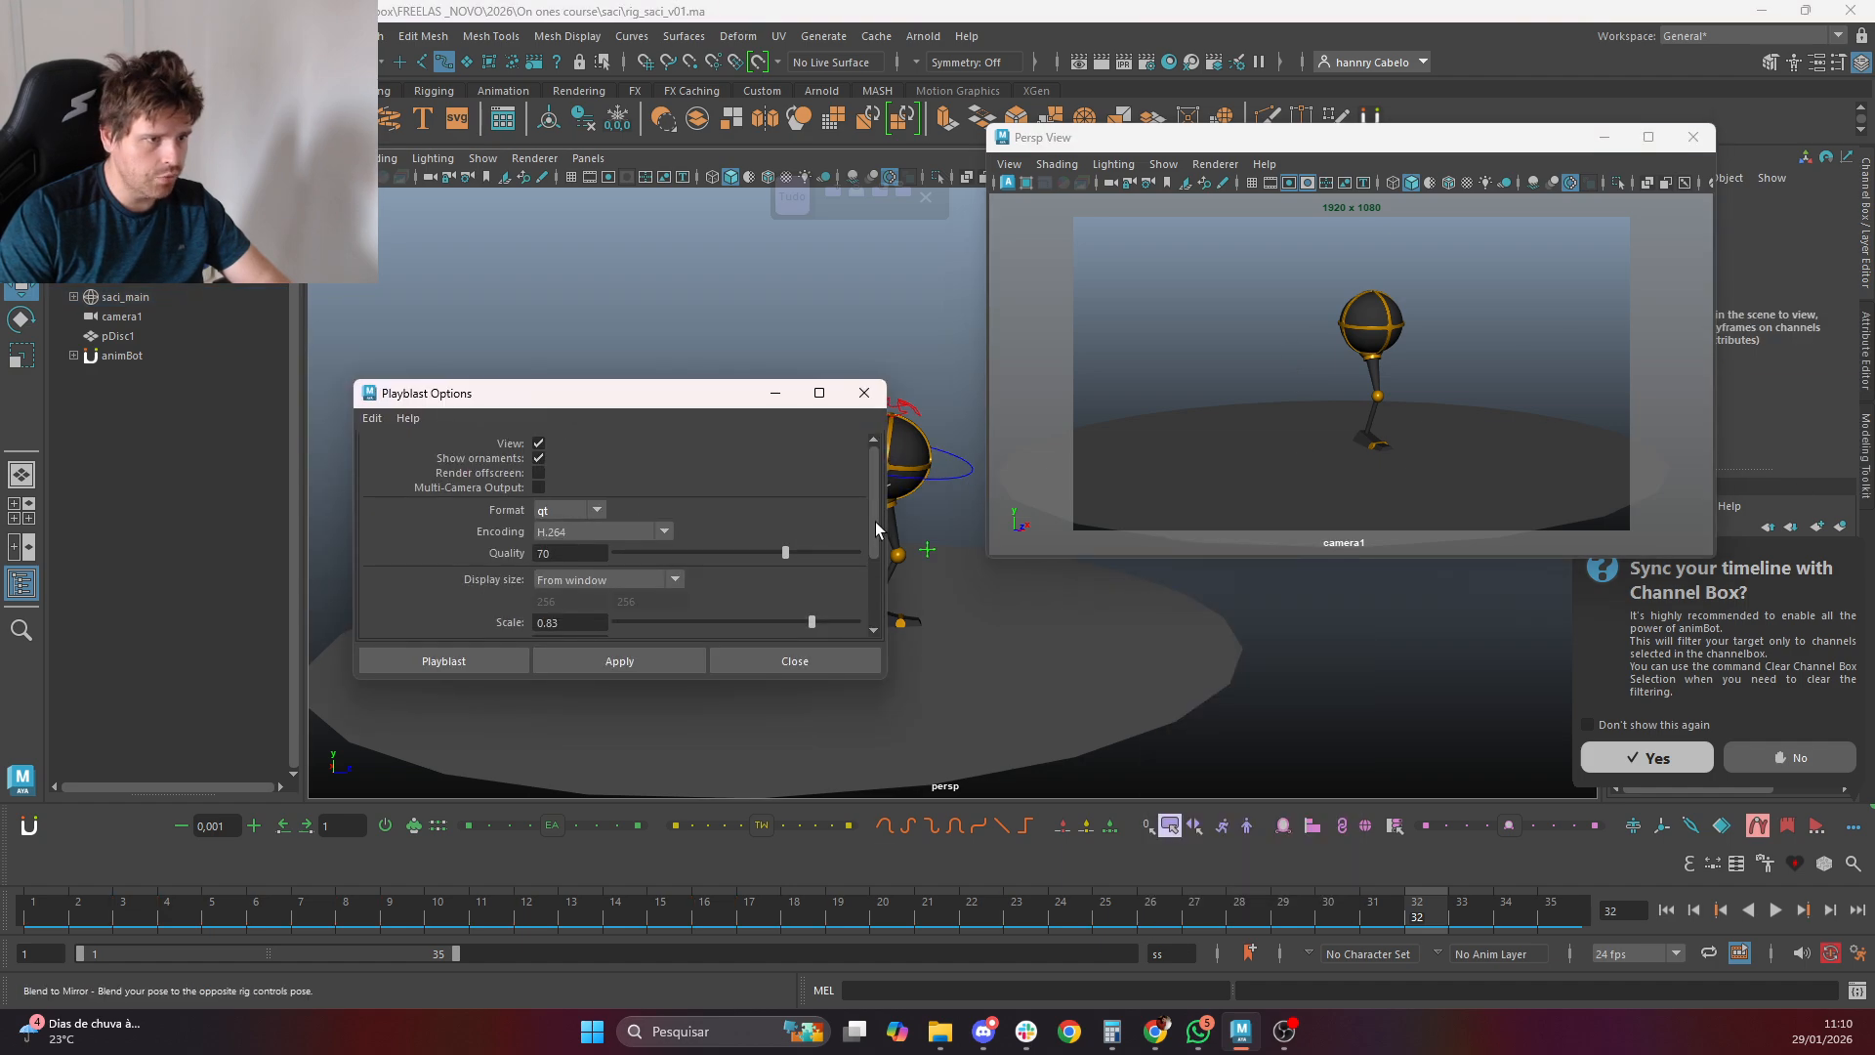
{"action": "scroll", "coordinate": [875, 529], "scroll_direction": "down", "scroll_amount": 2}
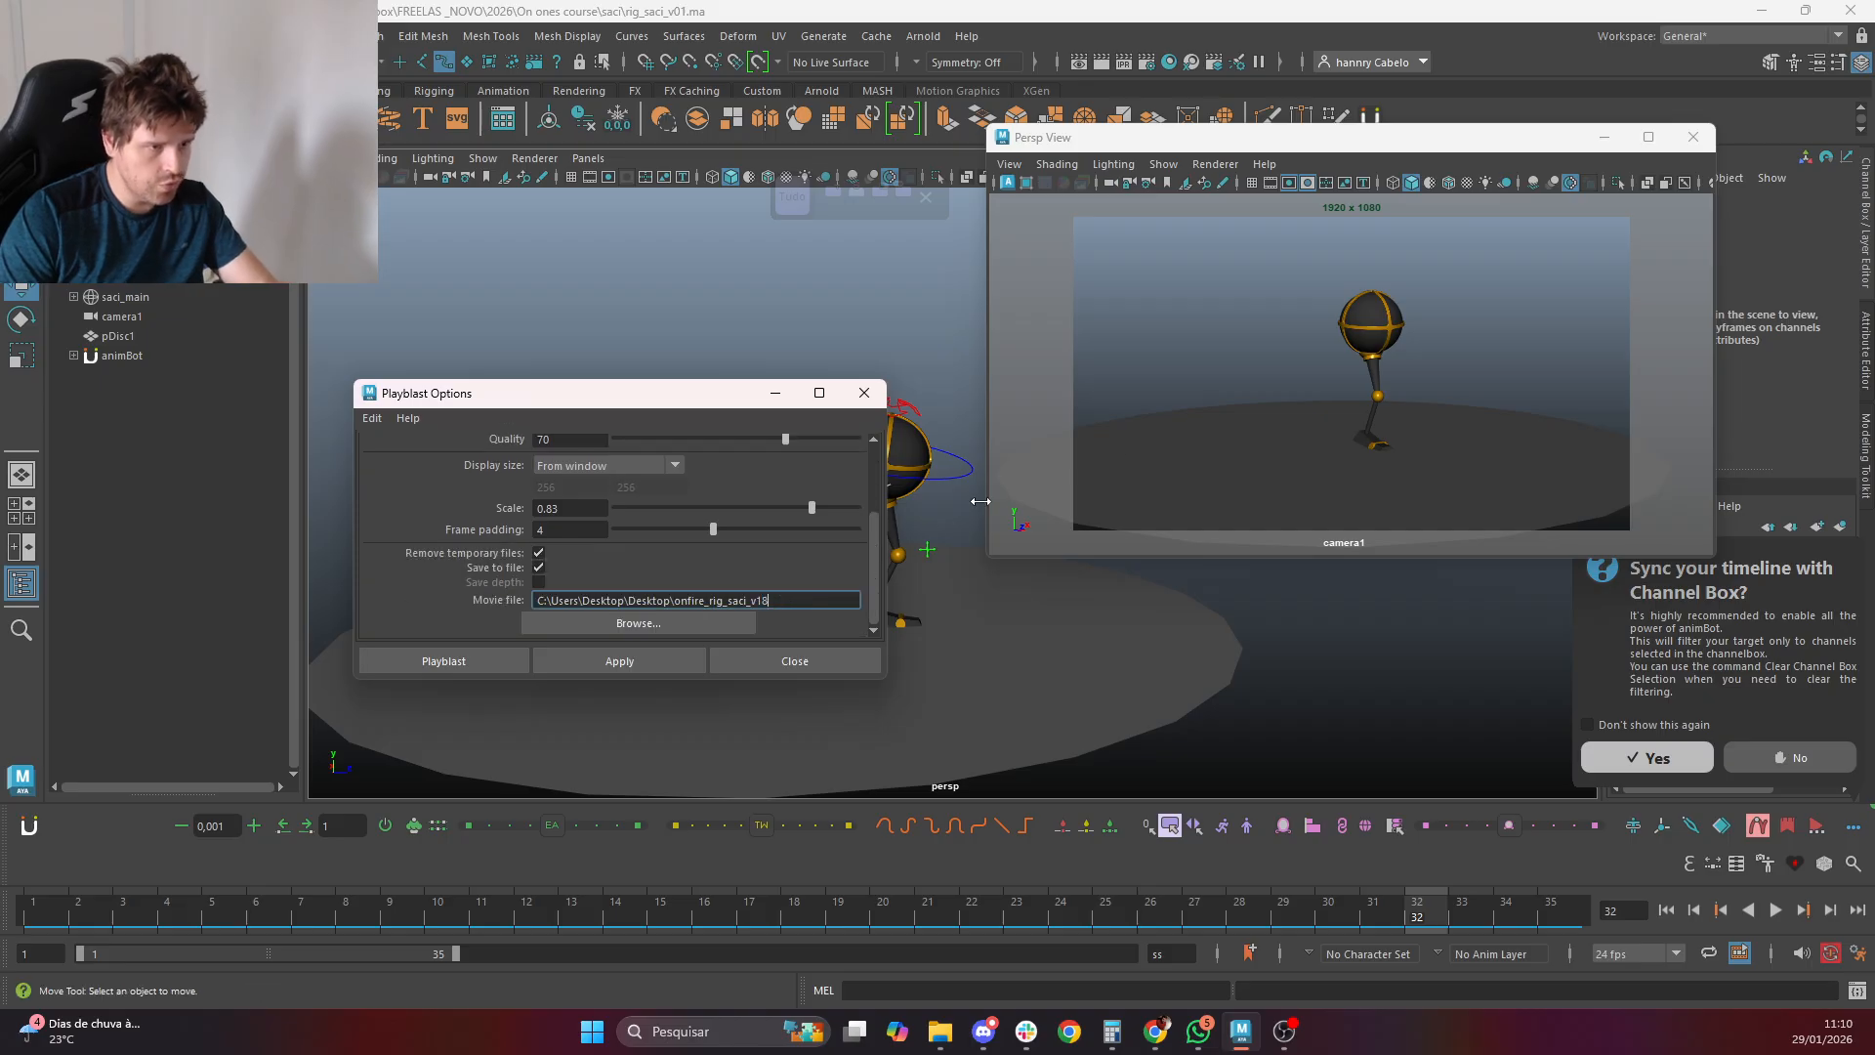
{"action": "left_click", "coordinate": [477, 666]}
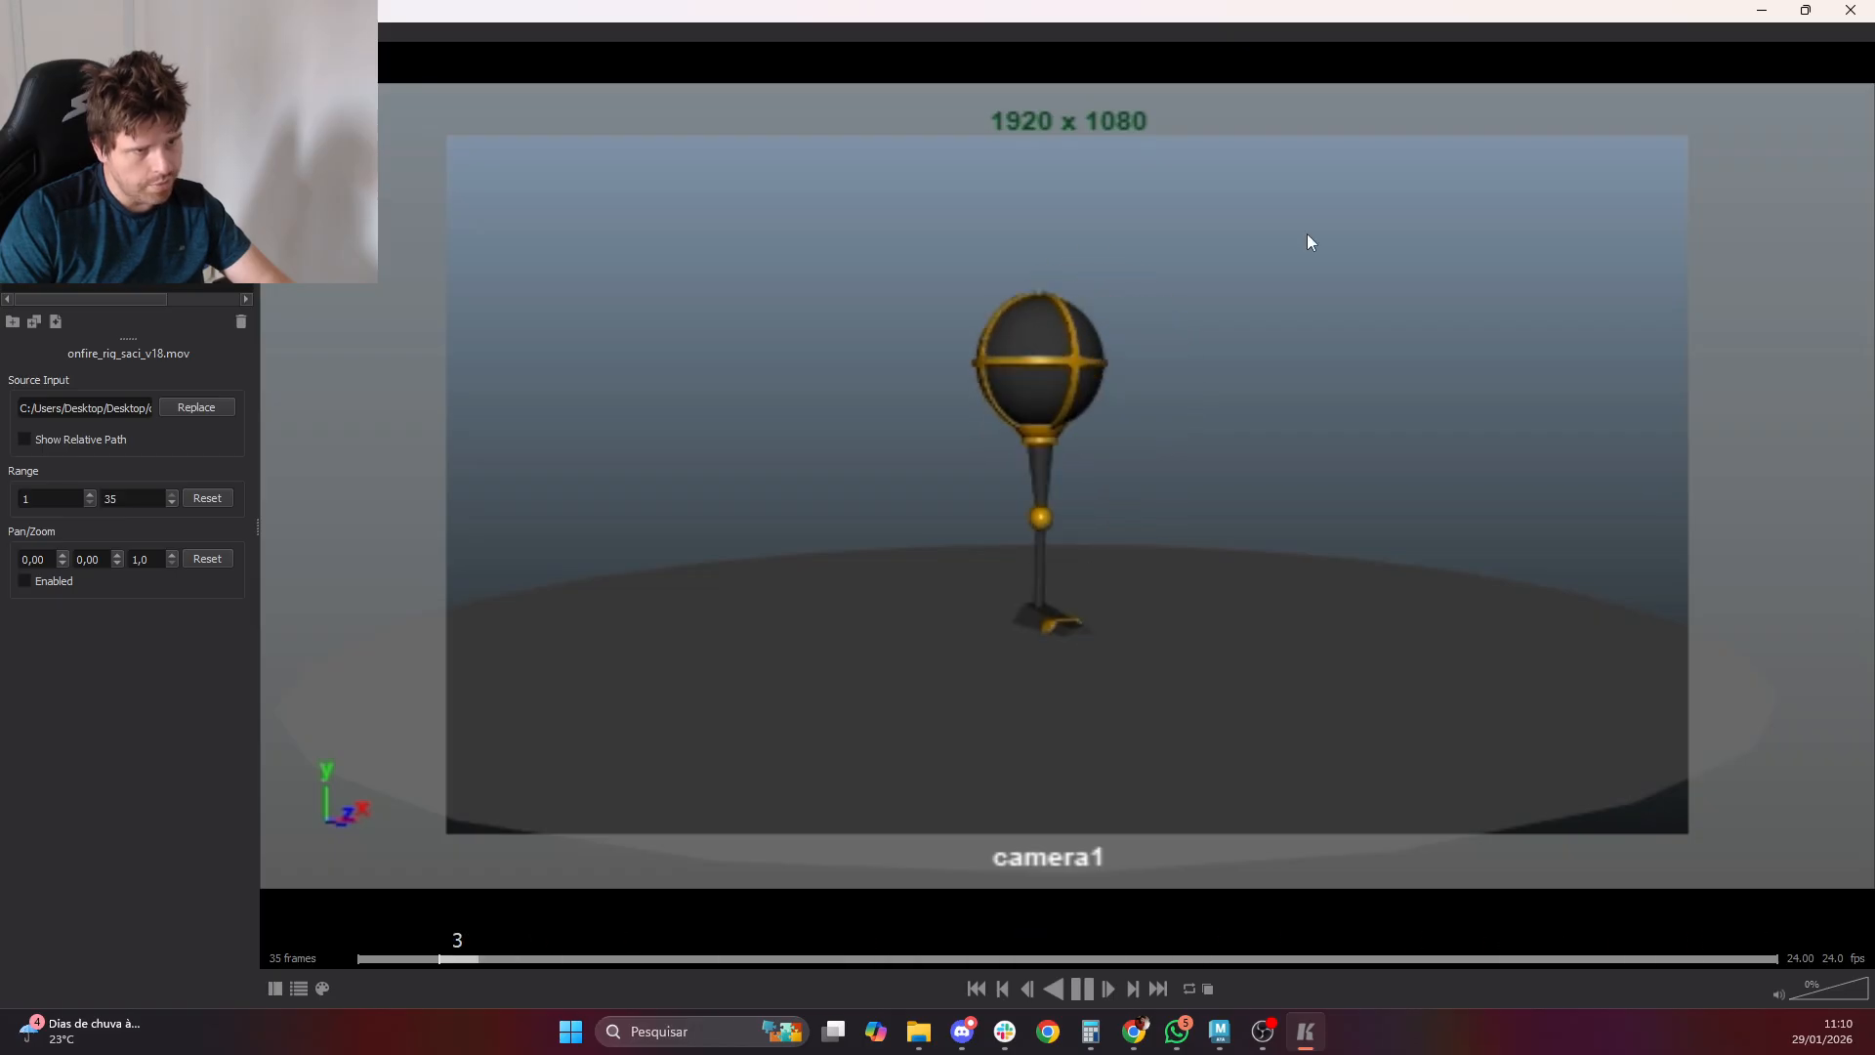
{"action": "left_click", "coordinate": [1849, 10]}
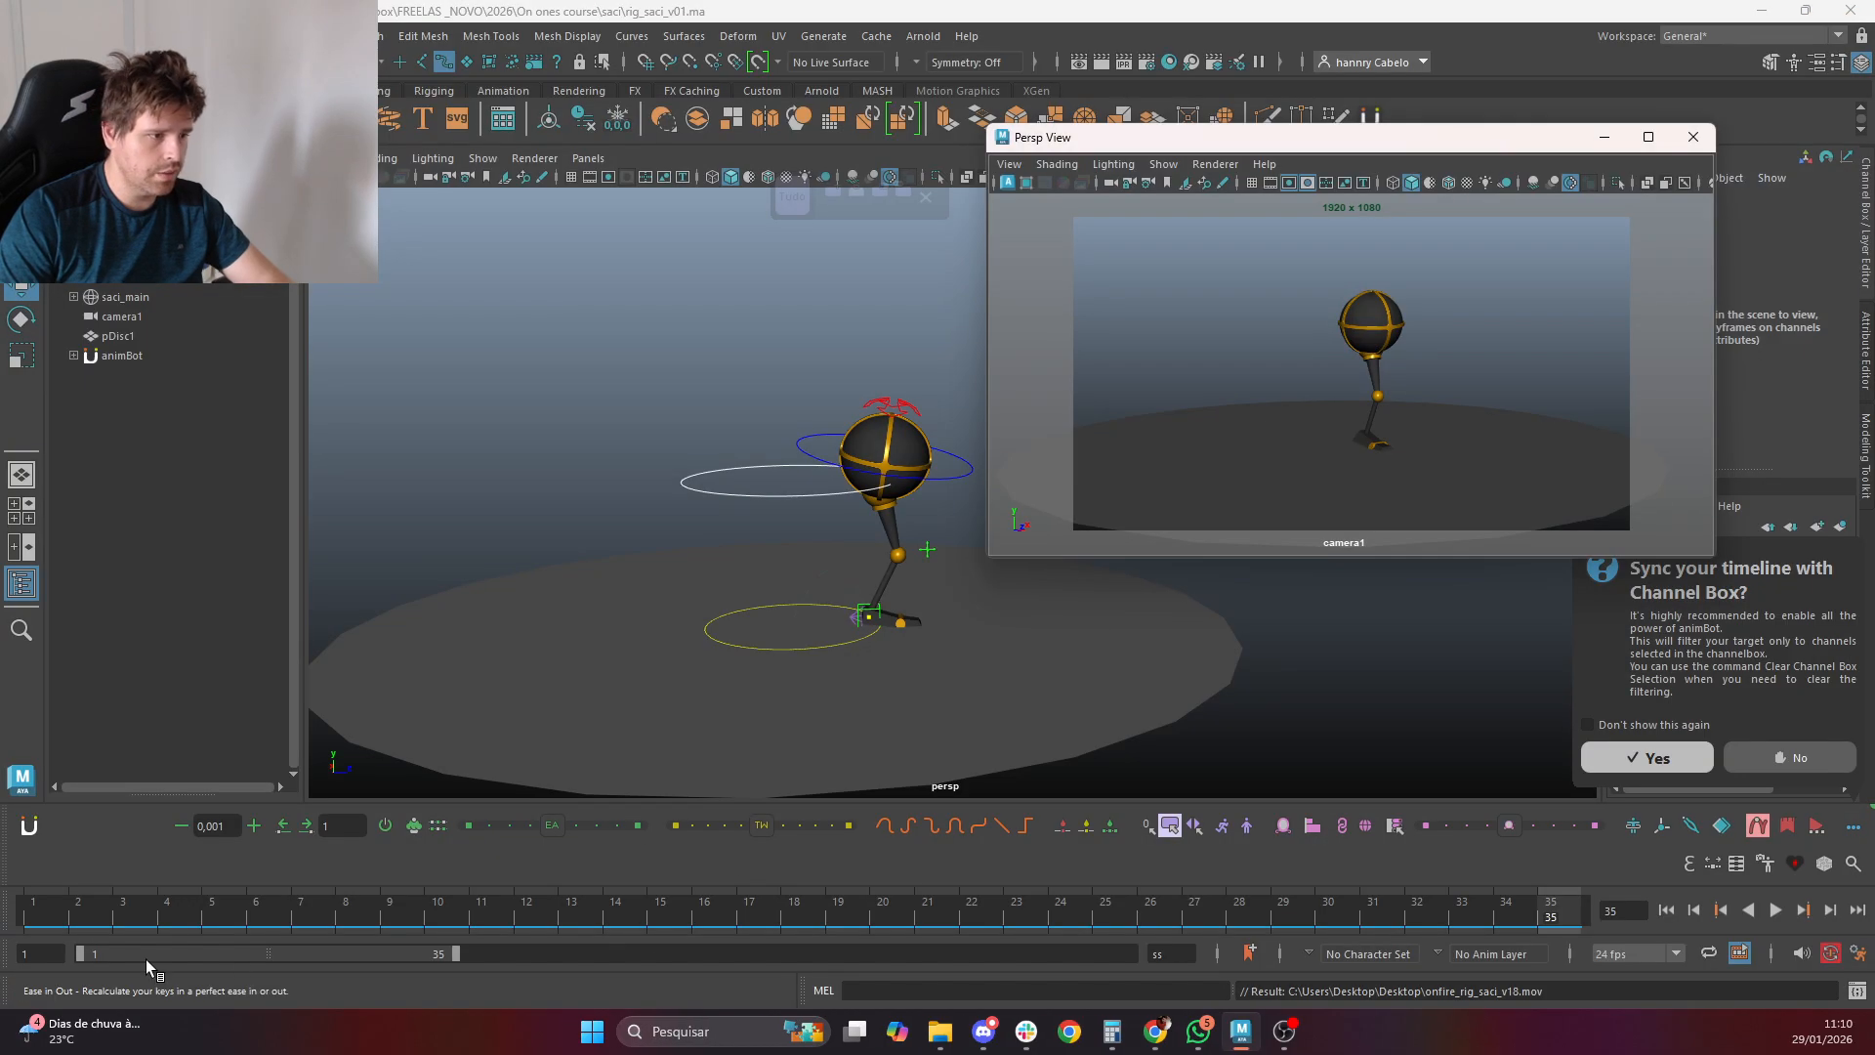
{"action": "key", "text": "super+d"}
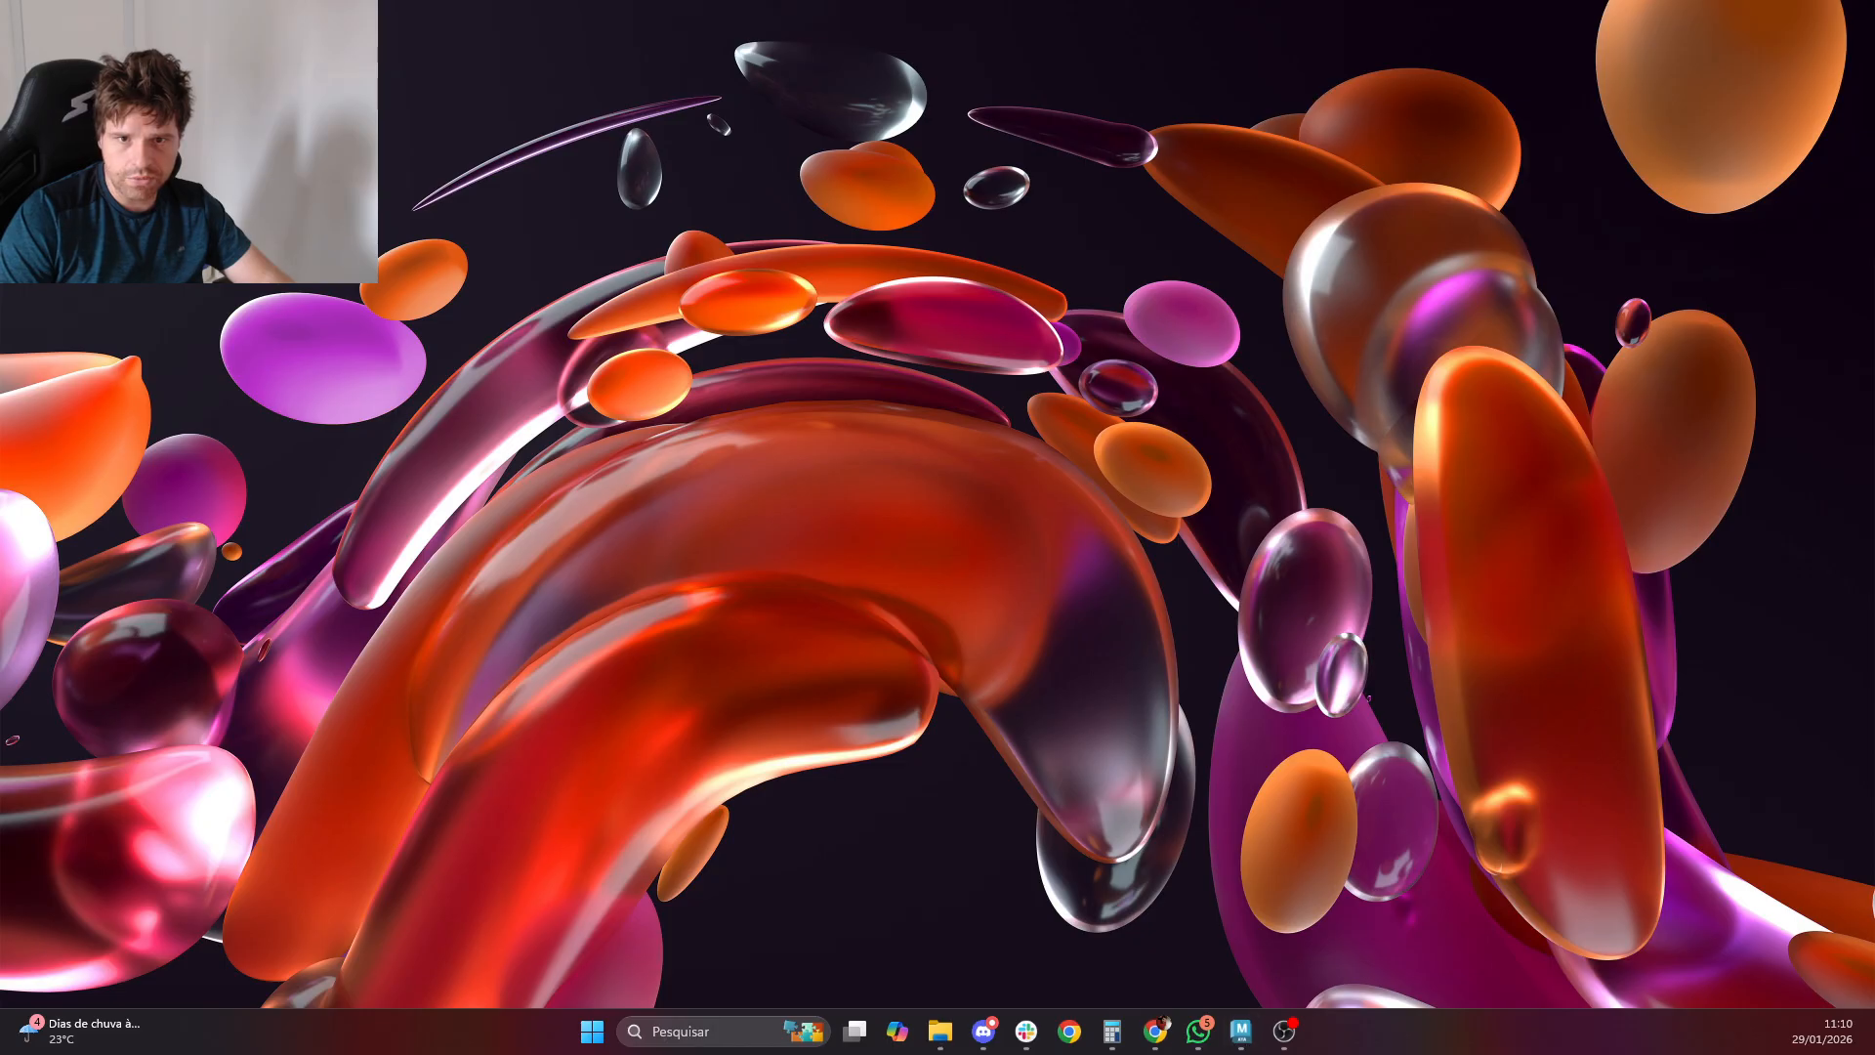